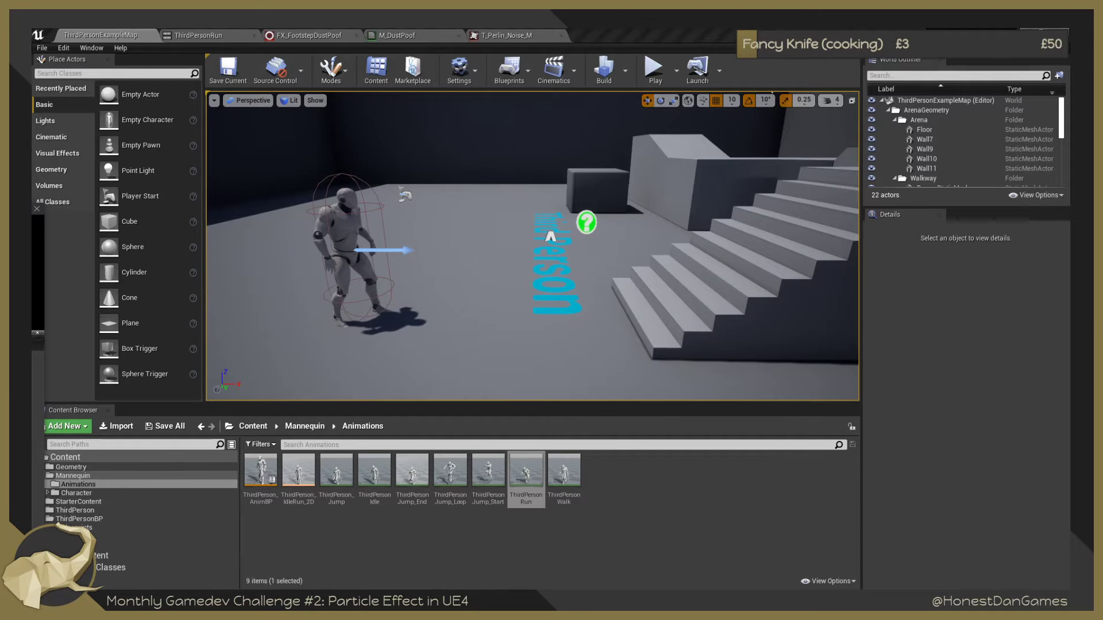
Create a new folder named Sprites under Content.
{"action": "key", "text": "super+e"}
{"action": "key", "text": "alt+F4"}
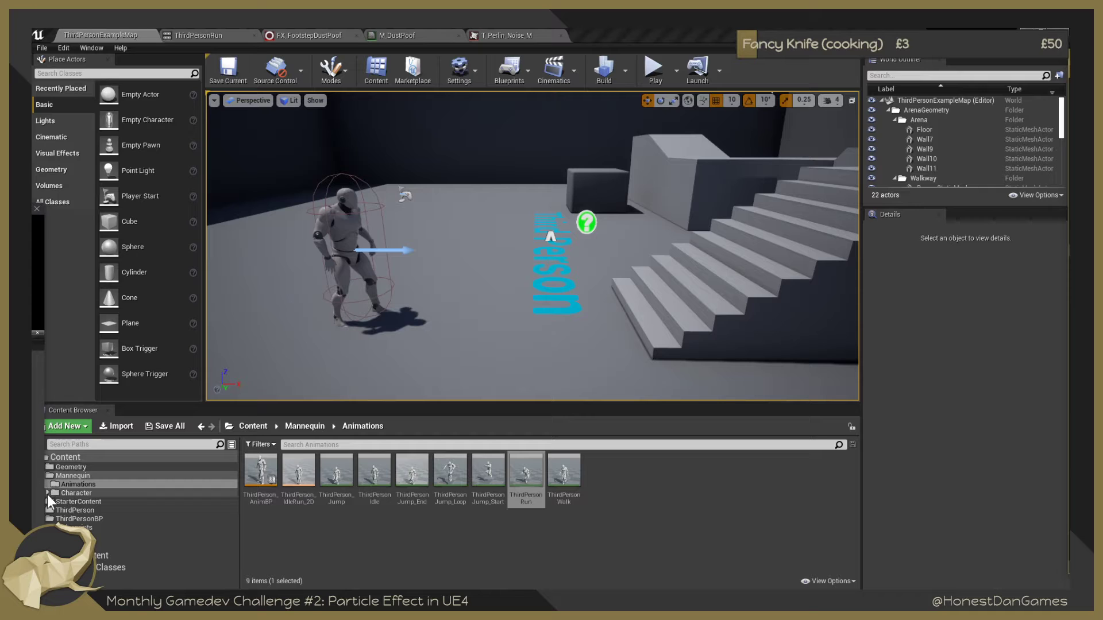
{"action": "double_click", "coordinate": [48, 475]}
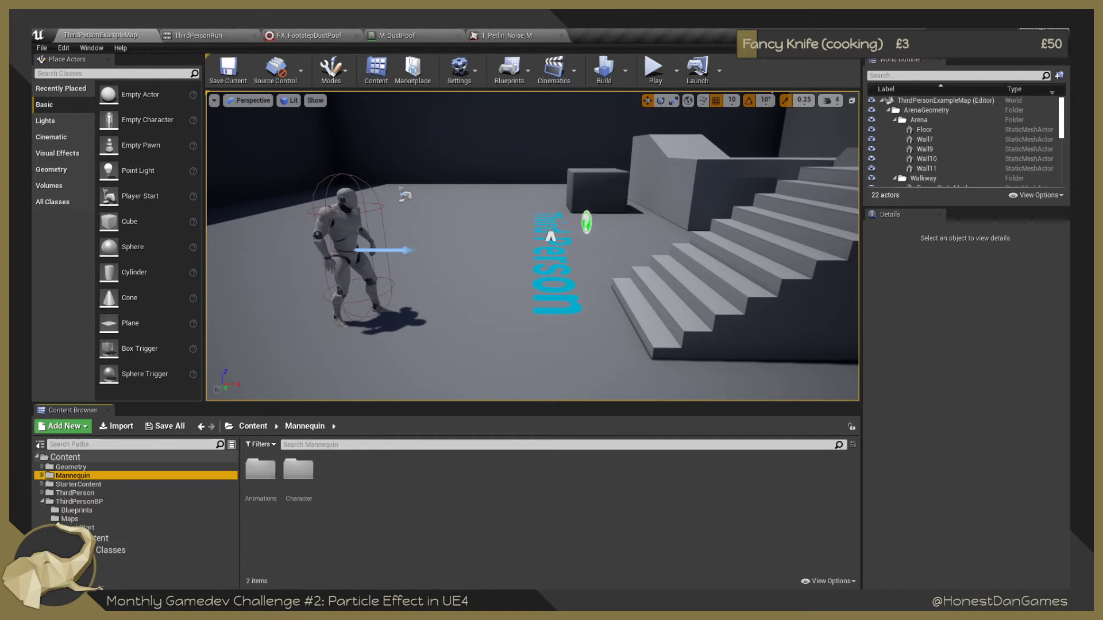
{"action": "left_click", "coordinate": [41, 502]}
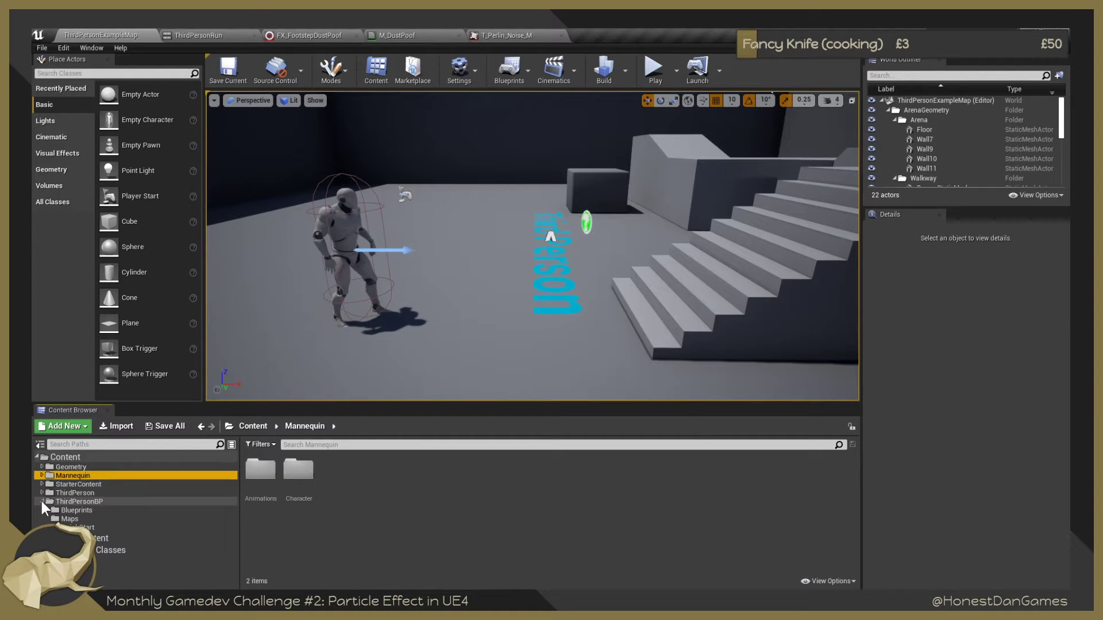
{"action": "right_click", "coordinate": [67, 455]}
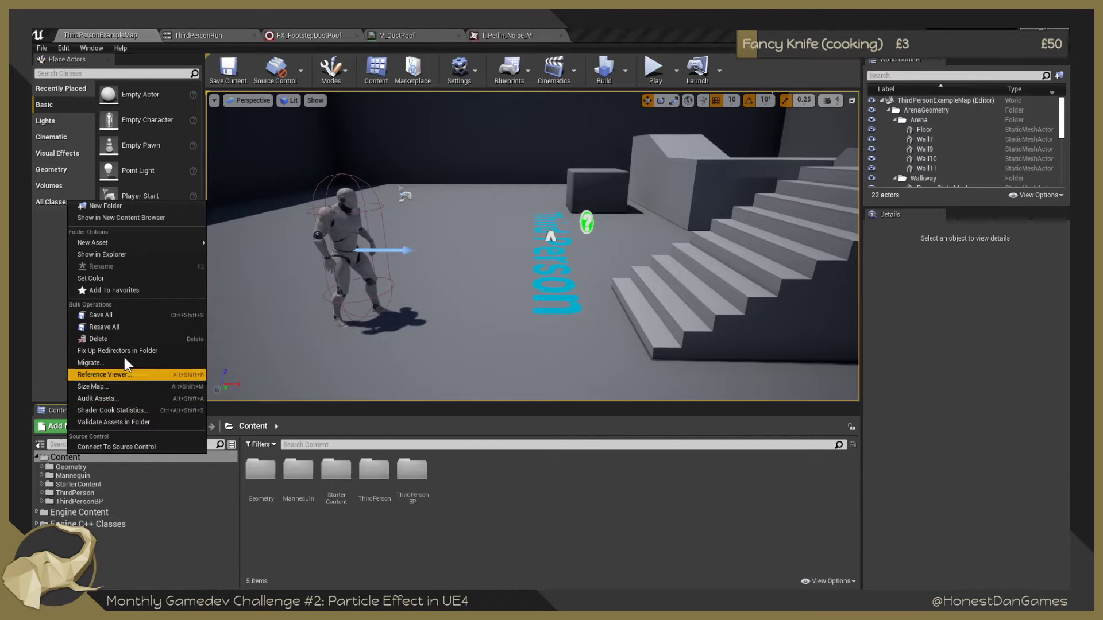
{"action": "left_click", "coordinate": [123, 206]}
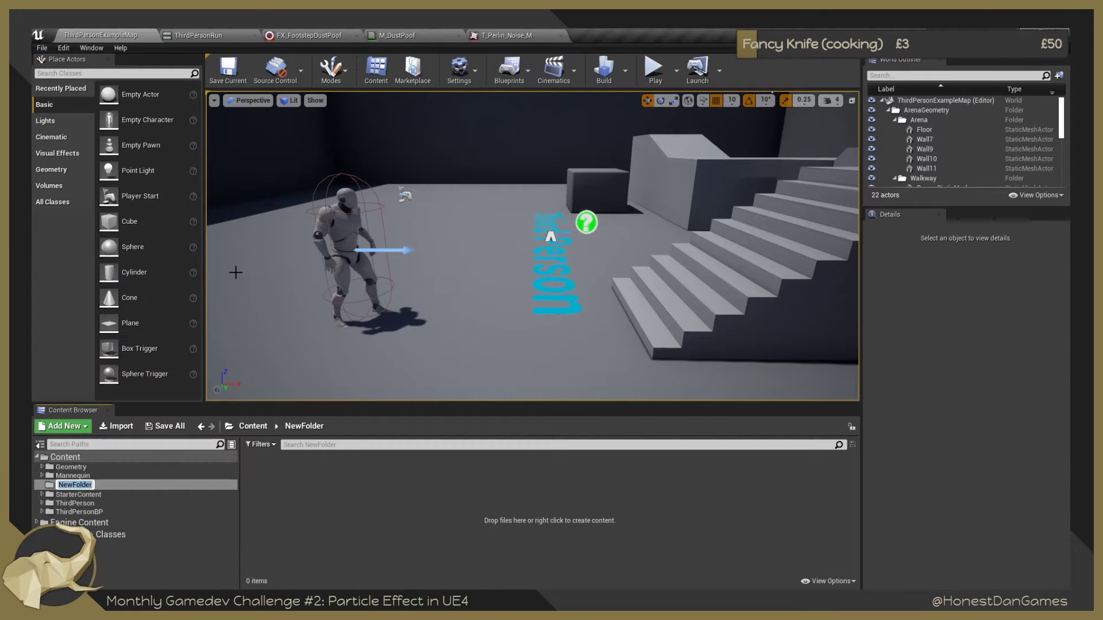
{"action": "type", "text": "Sprites"}
{"action": "key", "text": "Return"}
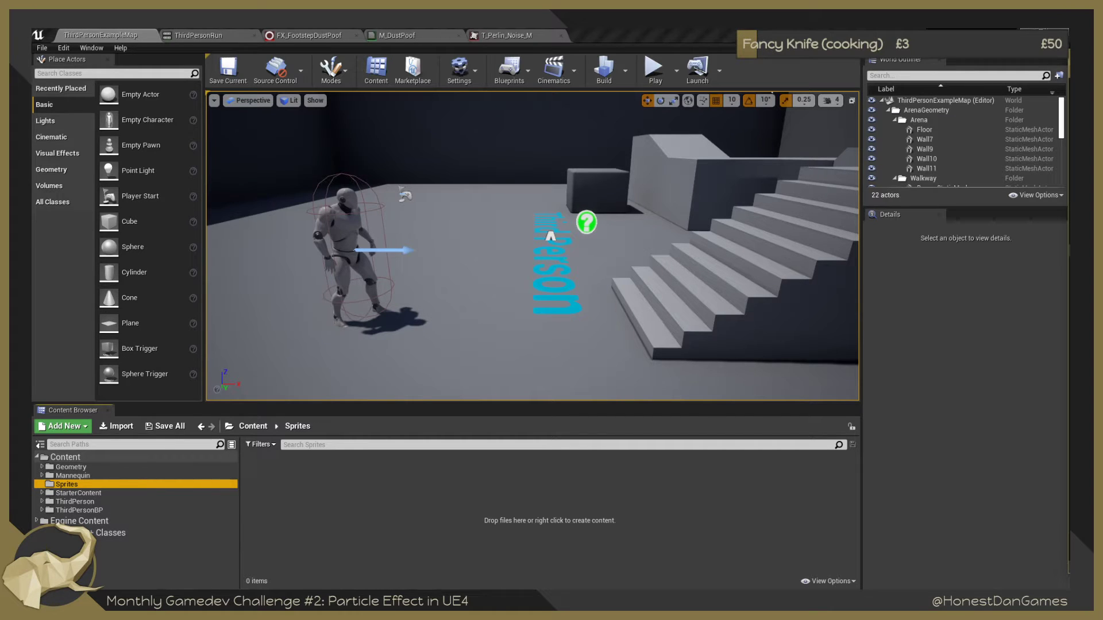
Import the heart, pig128, horse128, pa_joe_112x112 and a second heart sprite into Sprites.
{"action": "left_click_drag", "start_coordinate": [371, 464], "coordinate": [307, 496]}
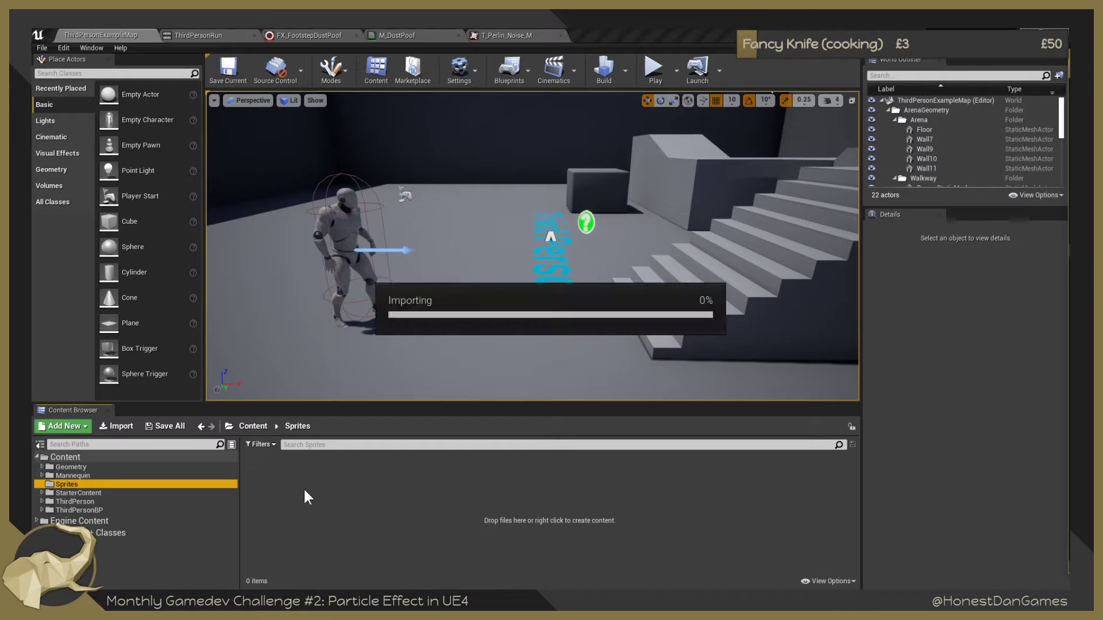
{"action": "left_click", "coordinate": [343, 495]}
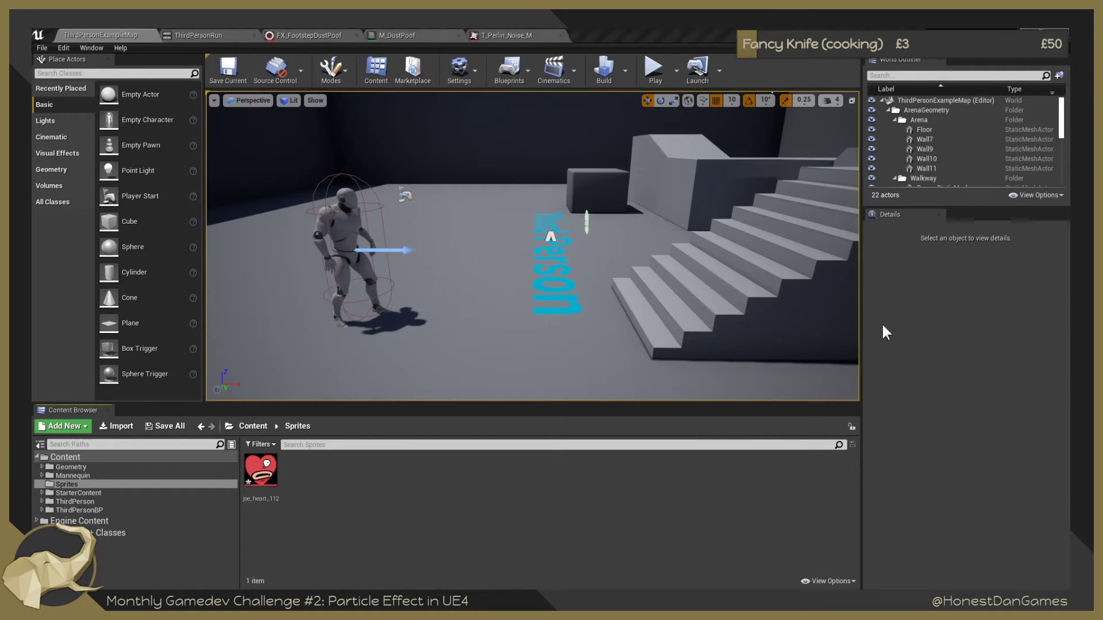
{"action": "left_click_drag", "start_coordinate": [881, 327], "coordinate": [387, 505]}
{"action": "left_click_drag", "start_coordinate": [881, 328], "coordinate": [388, 494]}
{"action": "left_click", "coordinate": [365, 509]}
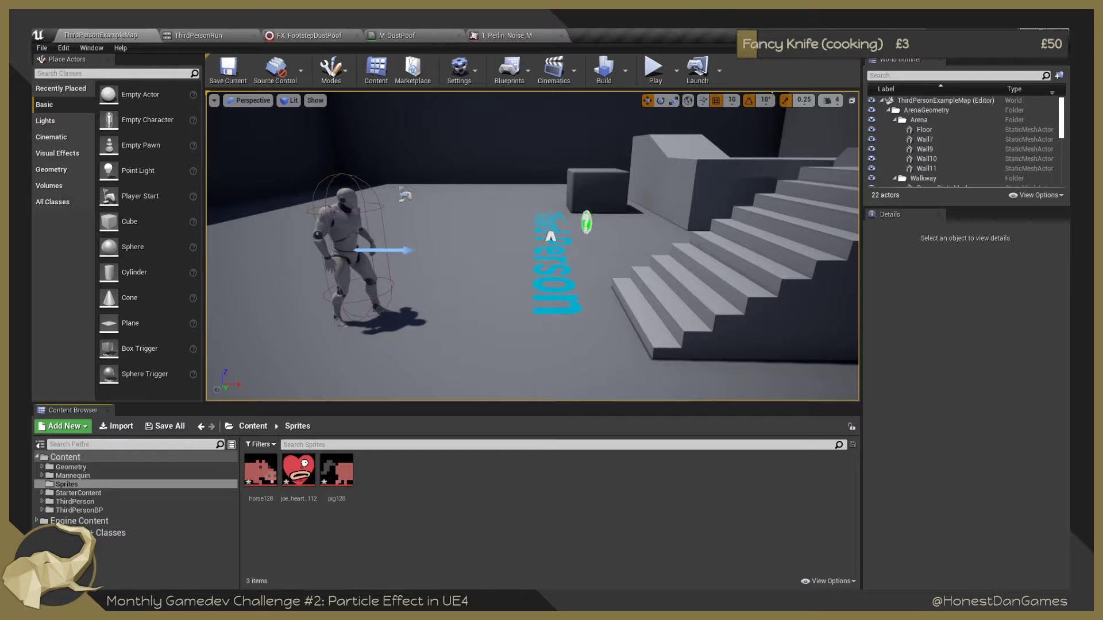
{"action": "left_click_drag", "start_coordinate": [760, 371], "coordinate": [407, 506]}
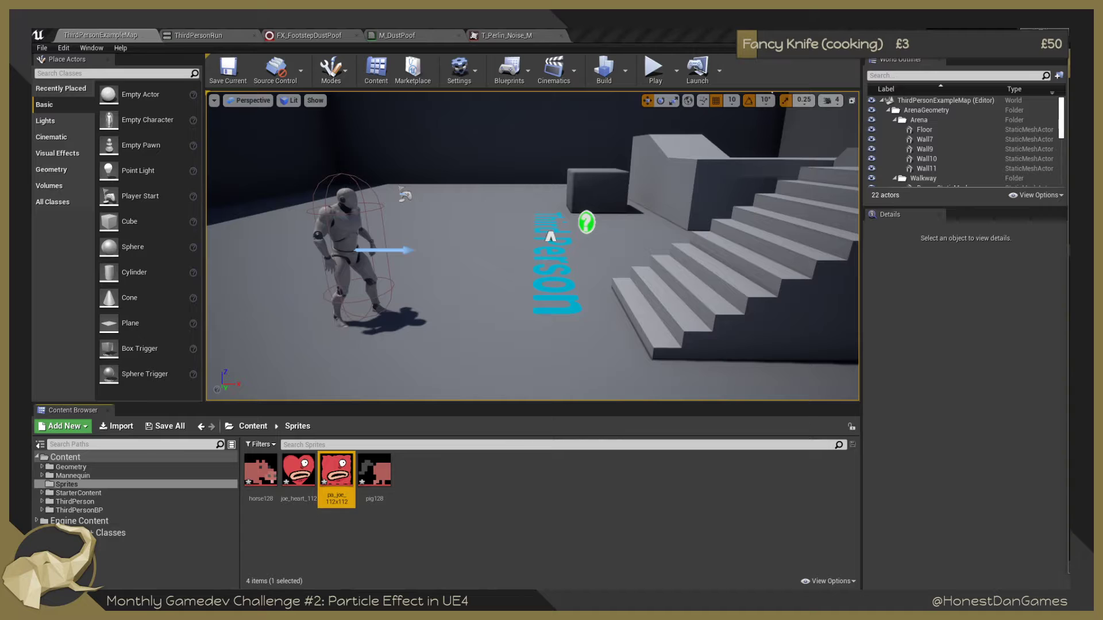
{"action": "left_click_drag", "start_coordinate": [418, 509], "coordinate": [426, 506]}
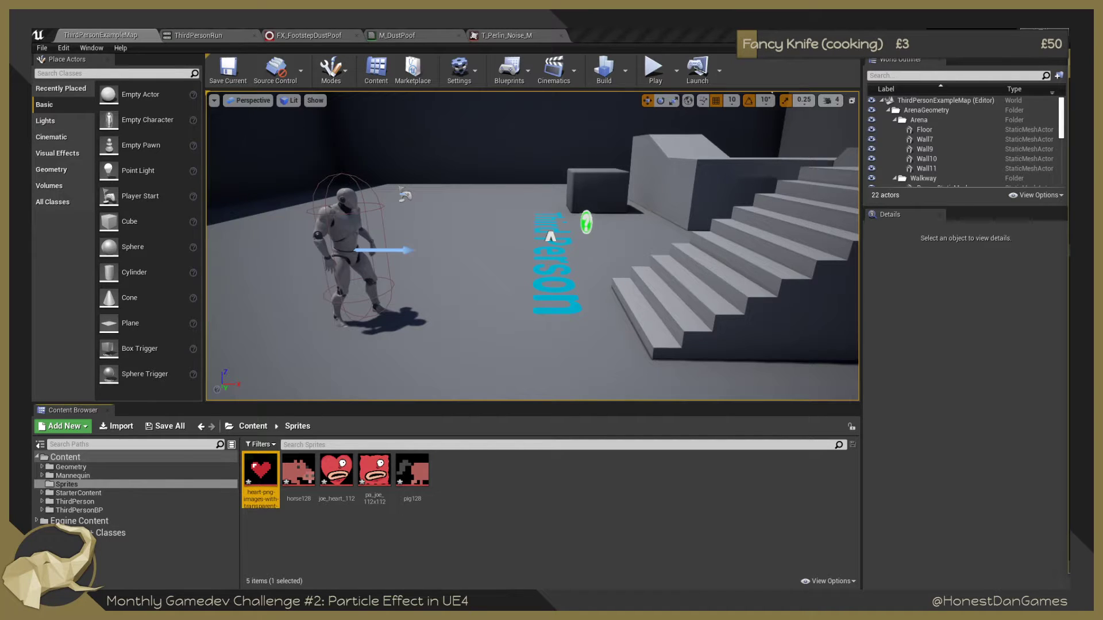
{"action": "left_click", "coordinate": [577, 523]}
Save the map and move the QuickStart folder up into Content.
{"action": "key", "text": "ctrl+s"}
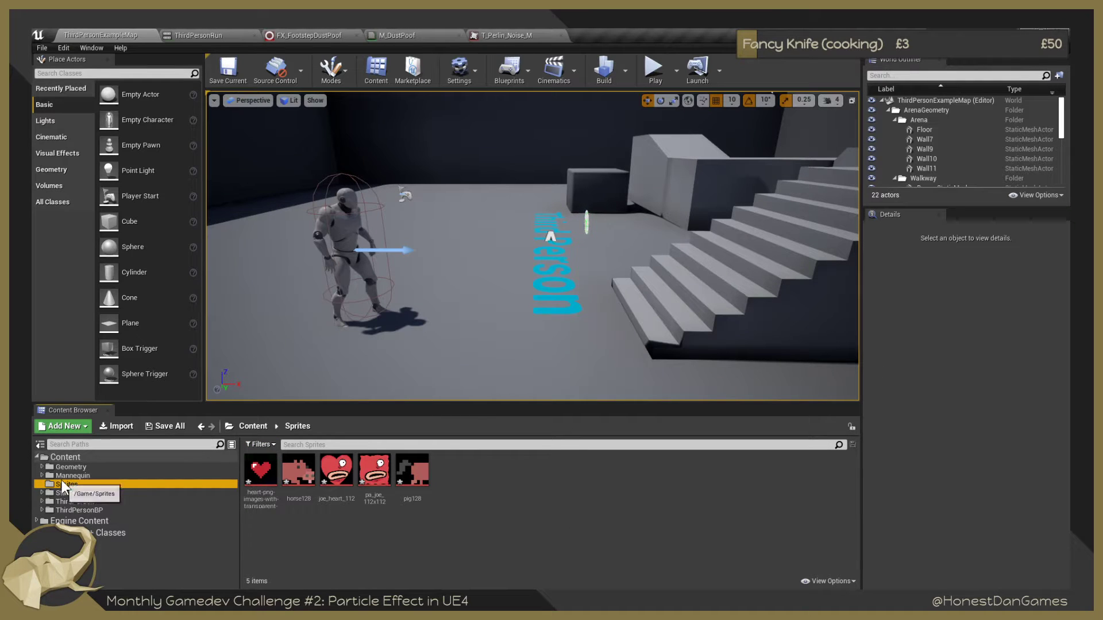
{"action": "left_click", "coordinate": [43, 512]}
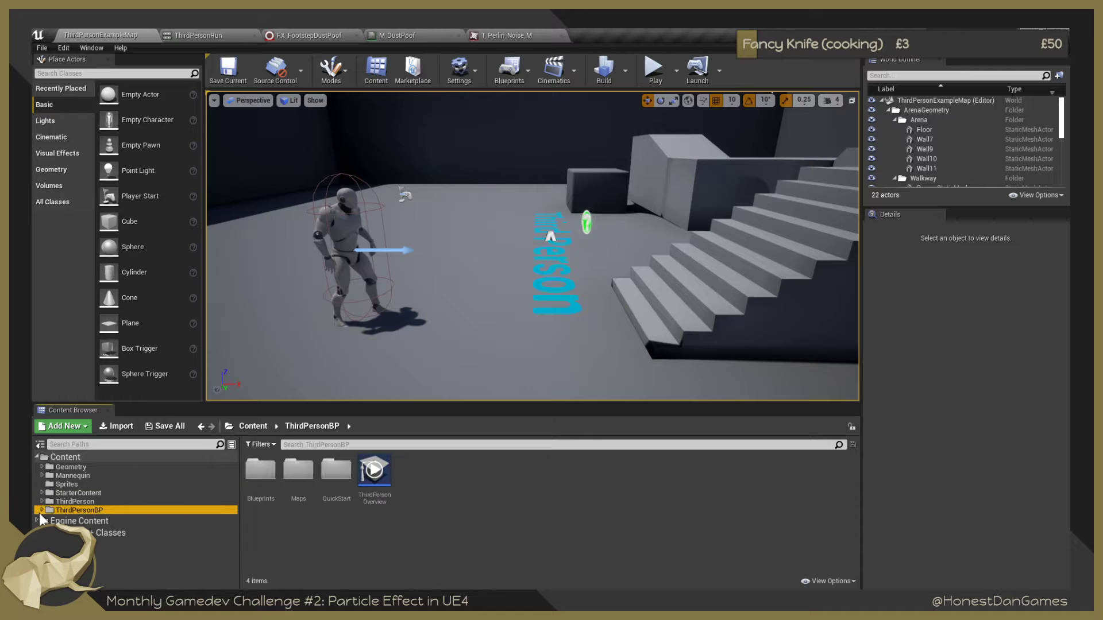
{"action": "left_click", "coordinate": [41, 512]}
{"action": "left_click", "coordinate": [81, 536]}
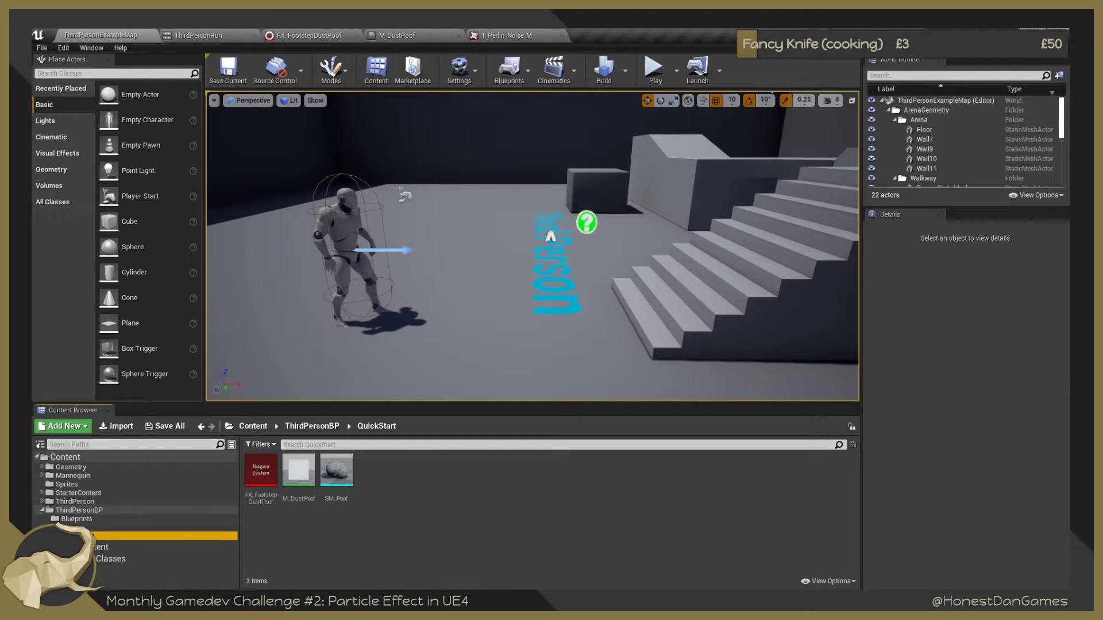
{"action": "left_click_drag", "start_coordinate": [69, 535], "coordinate": [57, 460]}
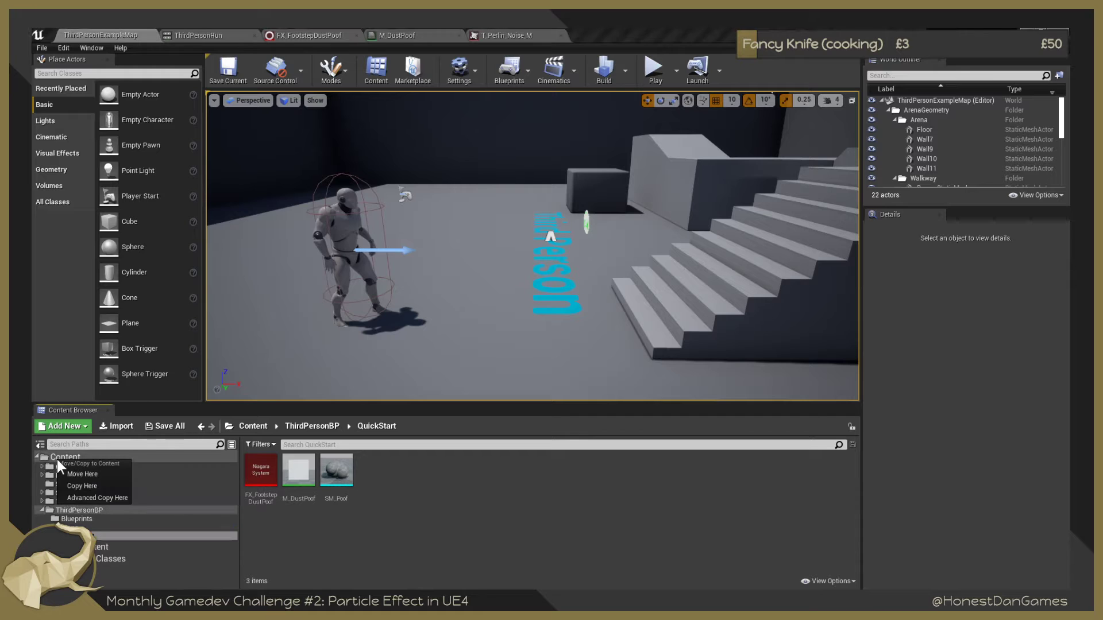
{"action": "left_click", "coordinate": [87, 473]}
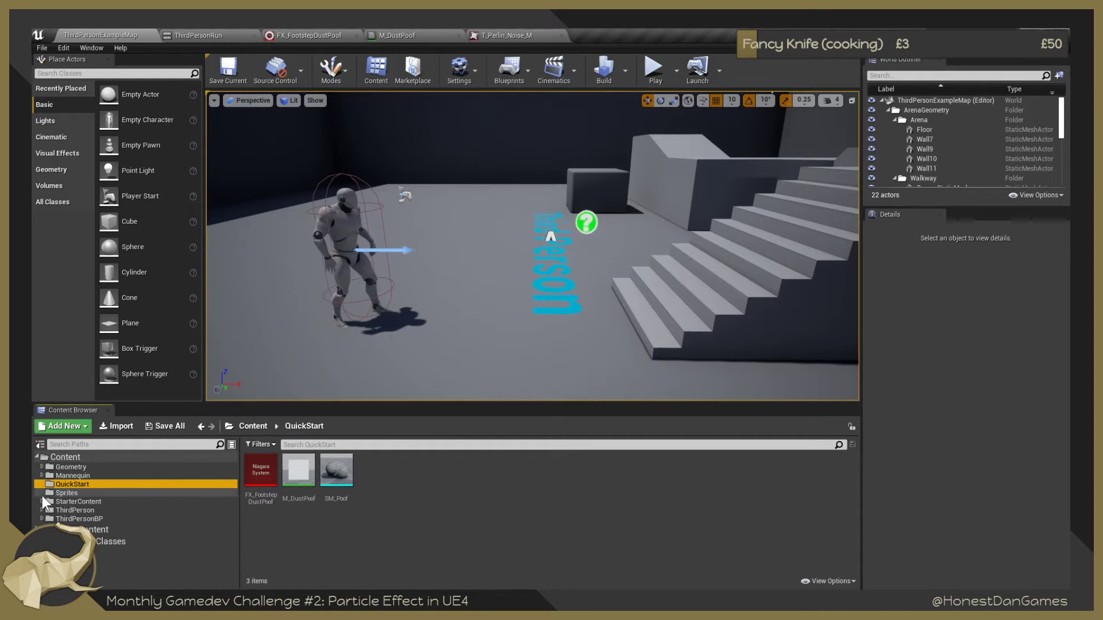
Create a new folder named SpriteFountain under Content.
{"action": "right_click", "coordinate": [65, 457]}
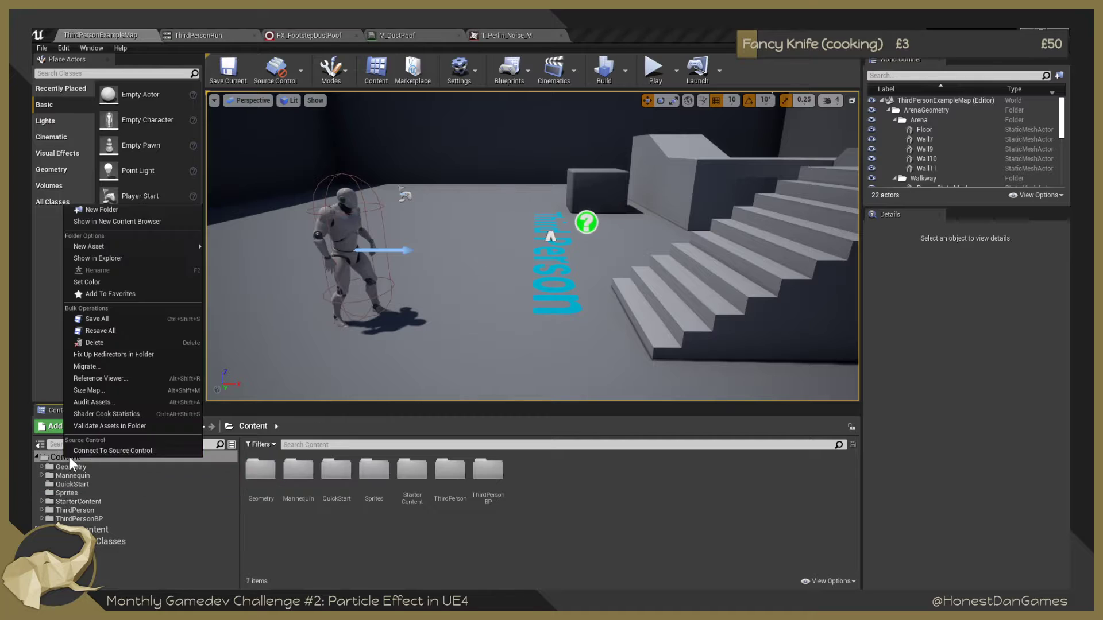
{"action": "left_click", "coordinate": [132, 211]}
{"action": "type", "text": "Sprite"}
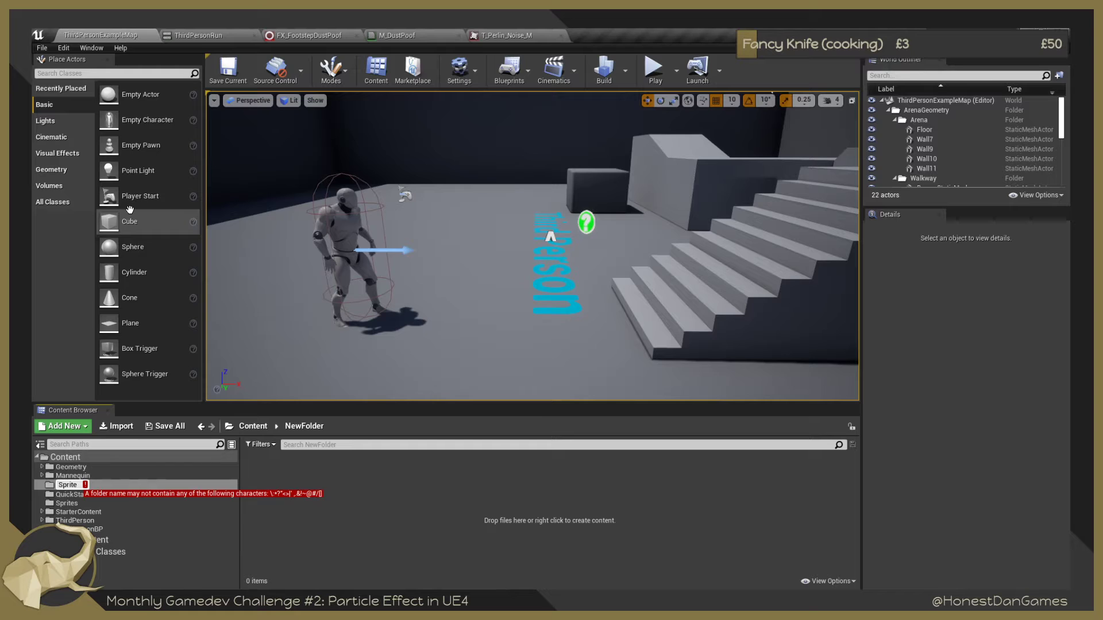
{"action": "key", "text": "BackSpace"}
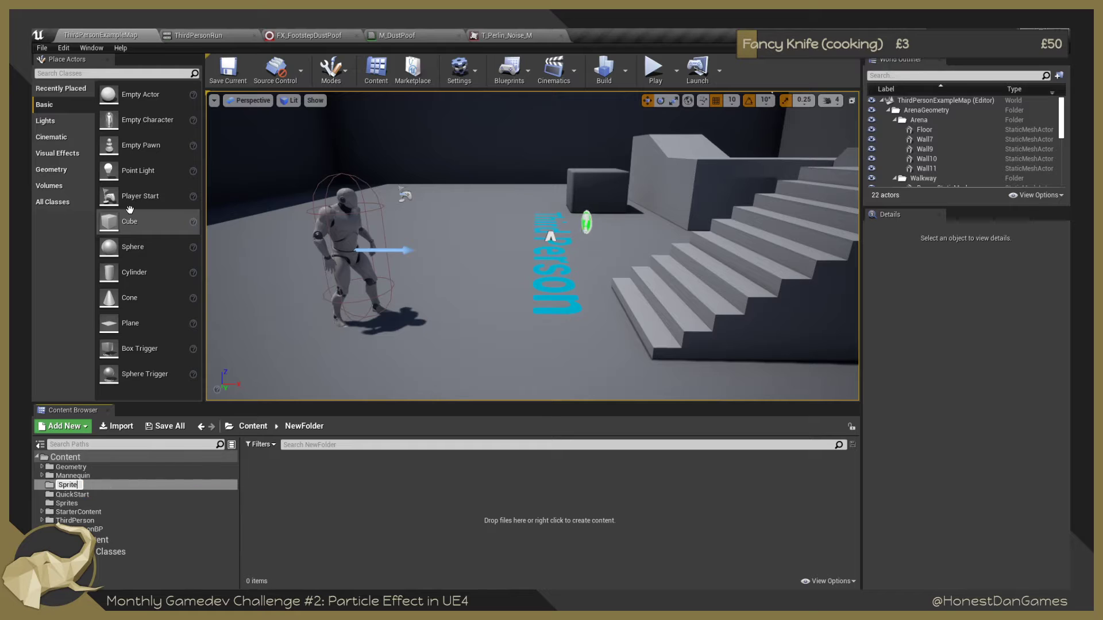
{"action": "type", "text": "Fountain"}
{"action": "key", "text": "Return"}
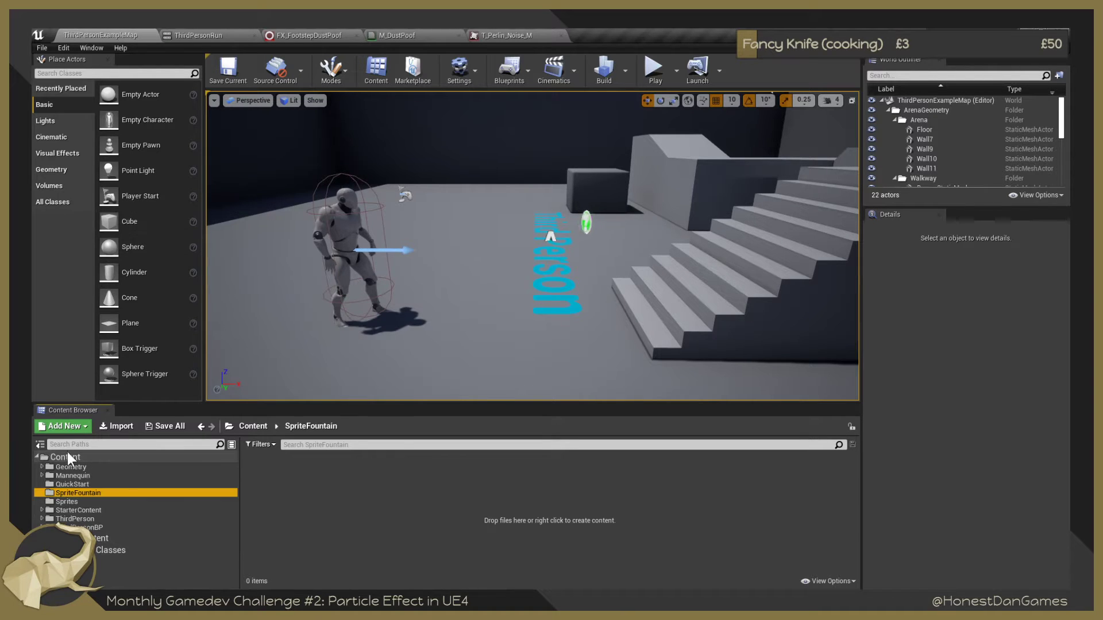
Check the Sprites folder's textures, then open the empty SpriteFountain folder.
{"action": "left_click", "coordinate": [86, 485]}
{"action": "left_click", "coordinate": [81, 493]}
{"action": "left_click", "coordinate": [71, 501]}
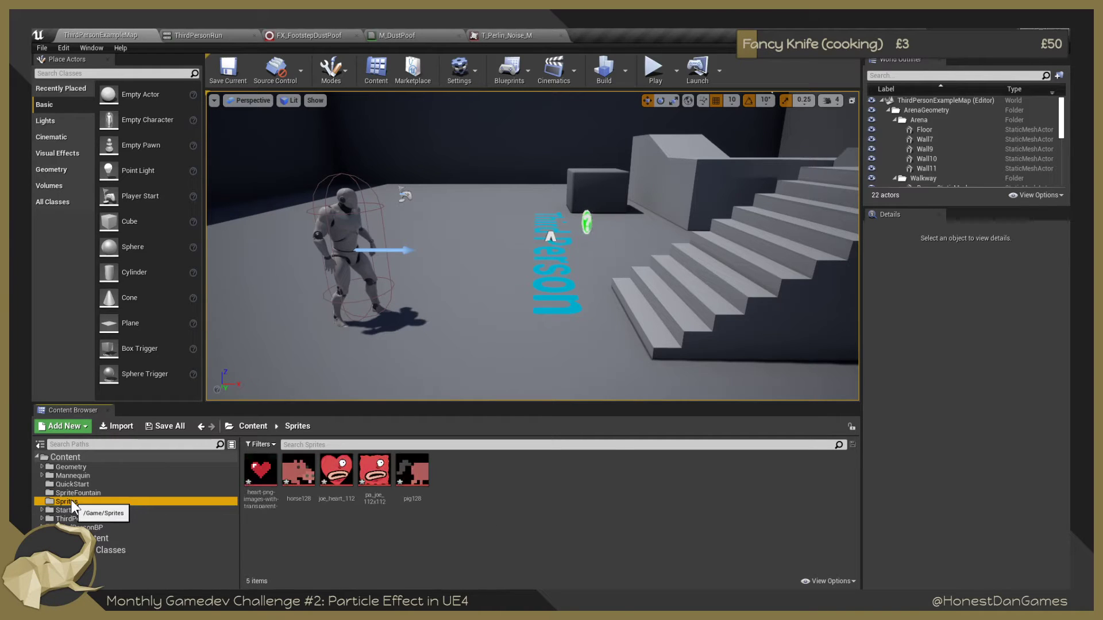
{"action": "left_click", "coordinate": [75, 492]}
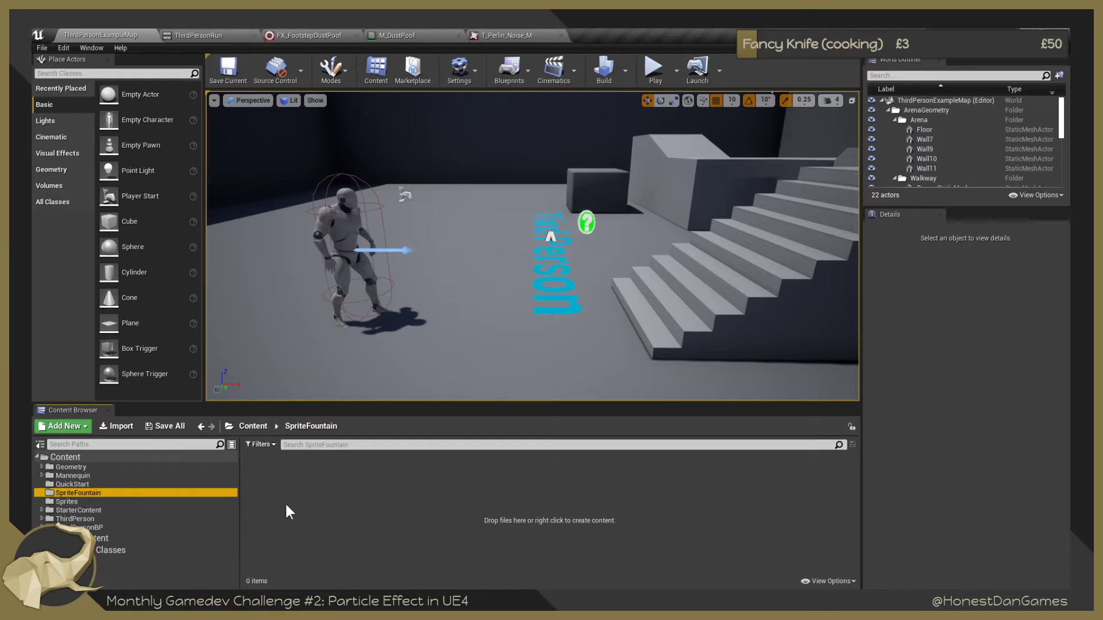
{"action": "left_click", "coordinate": [79, 502]}
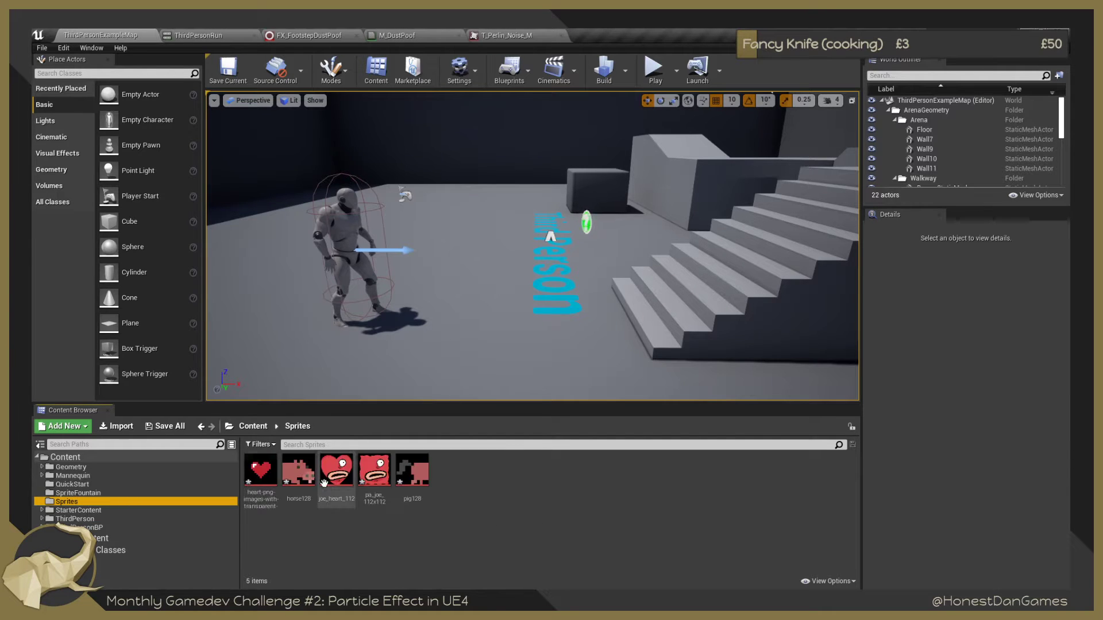
{"action": "left_click", "coordinate": [90, 492]}
{"action": "left_click", "coordinate": [81, 501]}
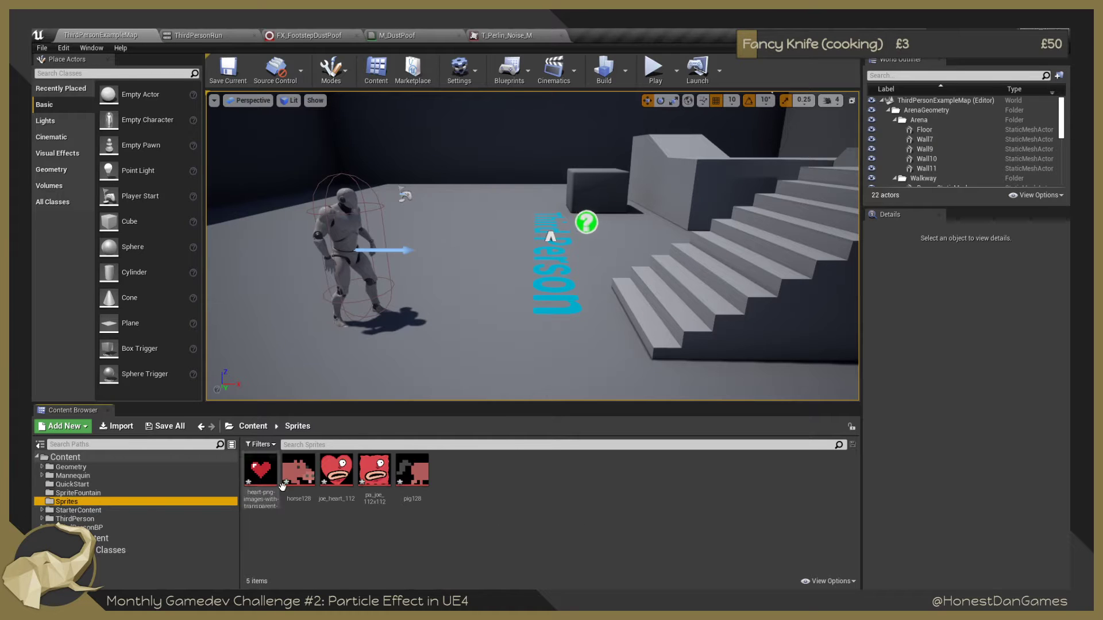
{"action": "mouse_move", "coordinate": [343, 486]}
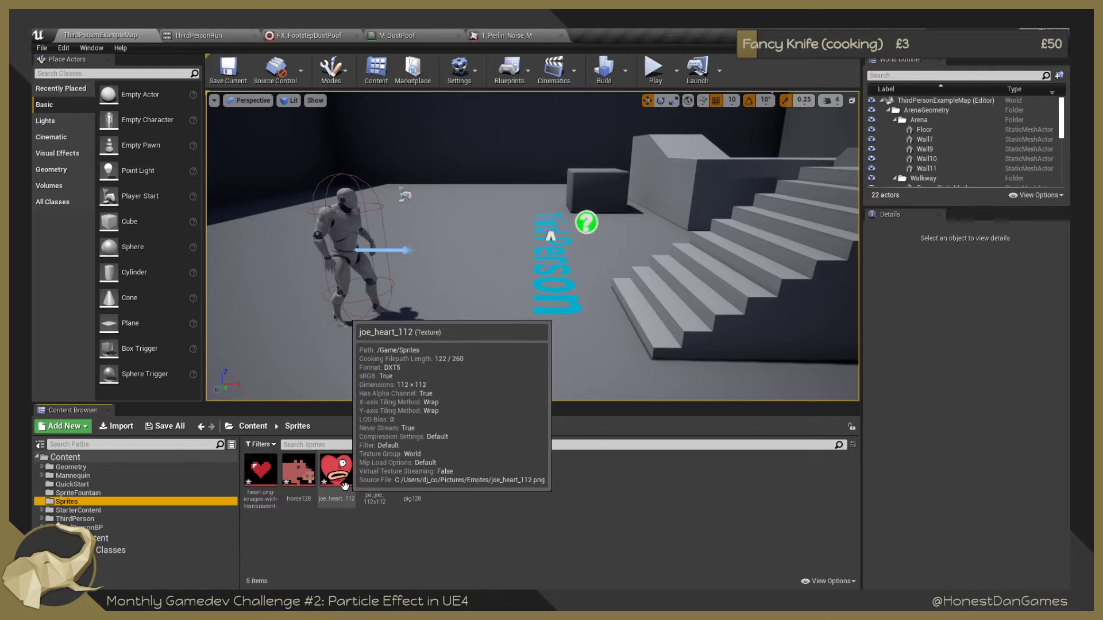
{"action": "left_click", "coordinate": [80, 492]}
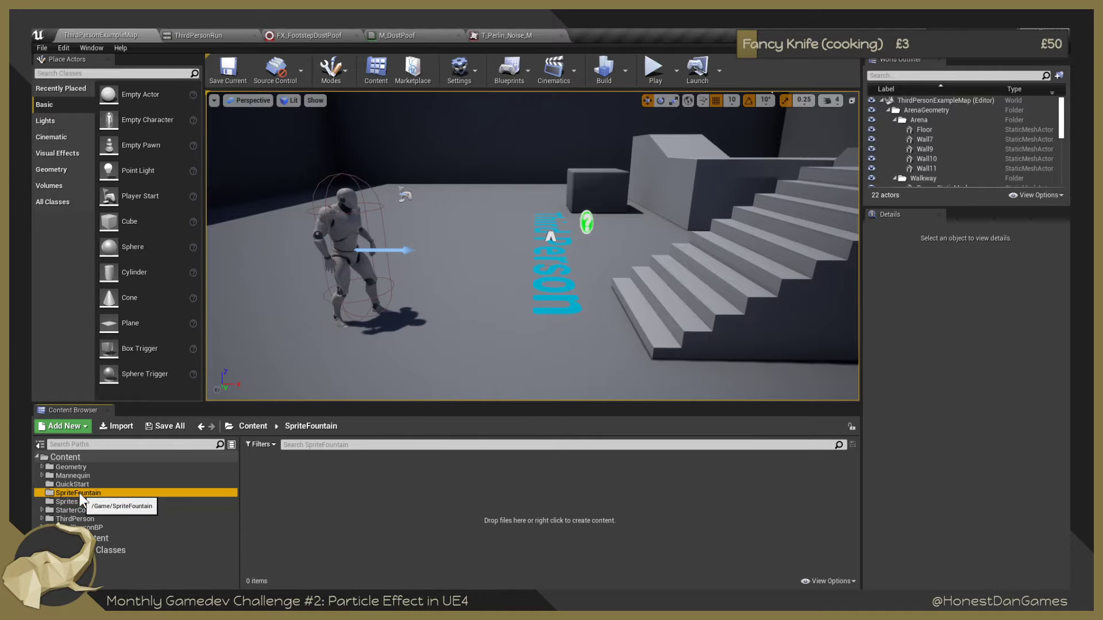
Create a Material asset named M_SpriteFountainMaterial and open it in the Material Editor.
{"action": "right_click", "coordinate": [289, 484]}
{"action": "left_click", "coordinate": [339, 247]}
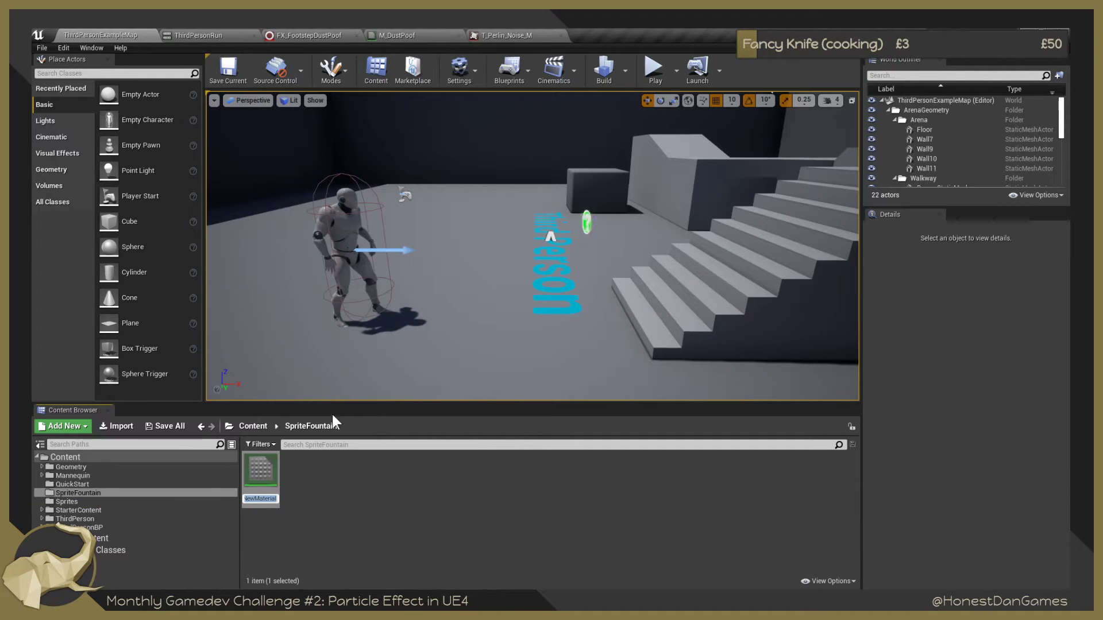
{"action": "type", "text": "M_"}
{"action": "type", "text": "Sprite"}
{"action": "type", "text": "Fountain"}
{"action": "type", "text": "Material"}
{"action": "key", "text": "Return"}
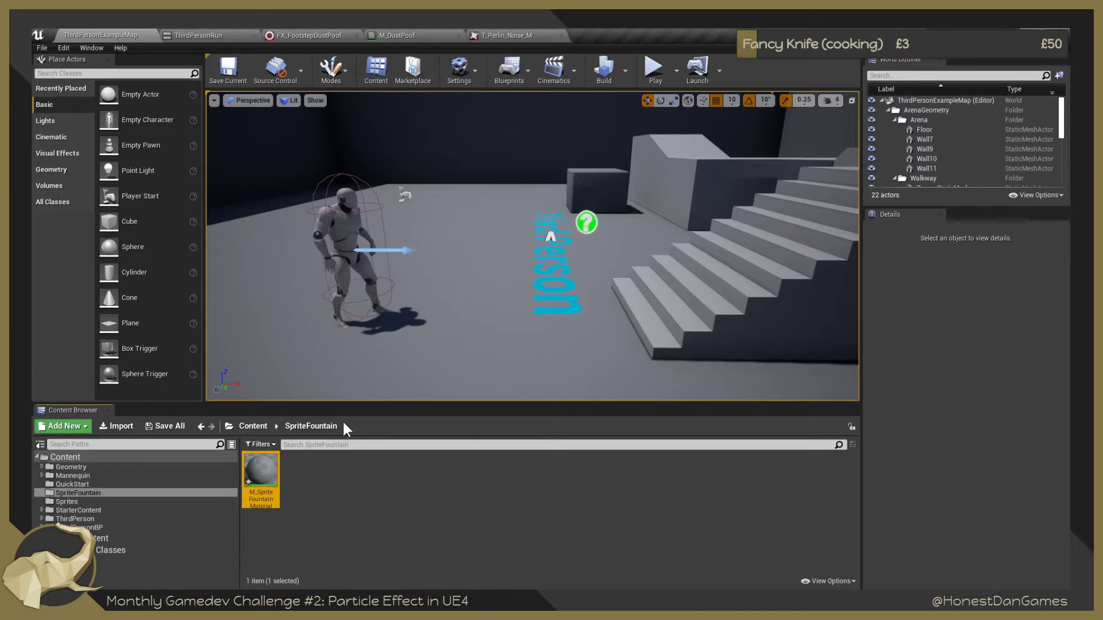
{"action": "double_click", "coordinate": [260, 473]}
{"action": "right_click_drag", "start_coordinate": [678, 224], "coordinate": [586, 281]}
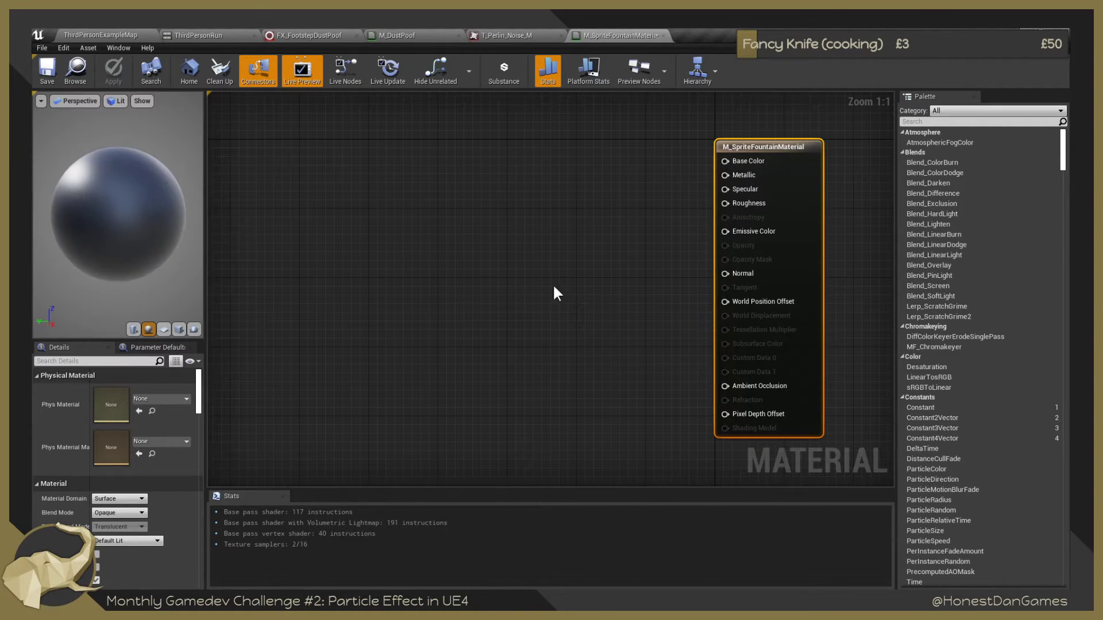
Add a Particle Color node and wire its output into the material's Base Color.
{"action": "right_click", "coordinate": [439, 168]}
{"action": "type", "text": "Parti"}
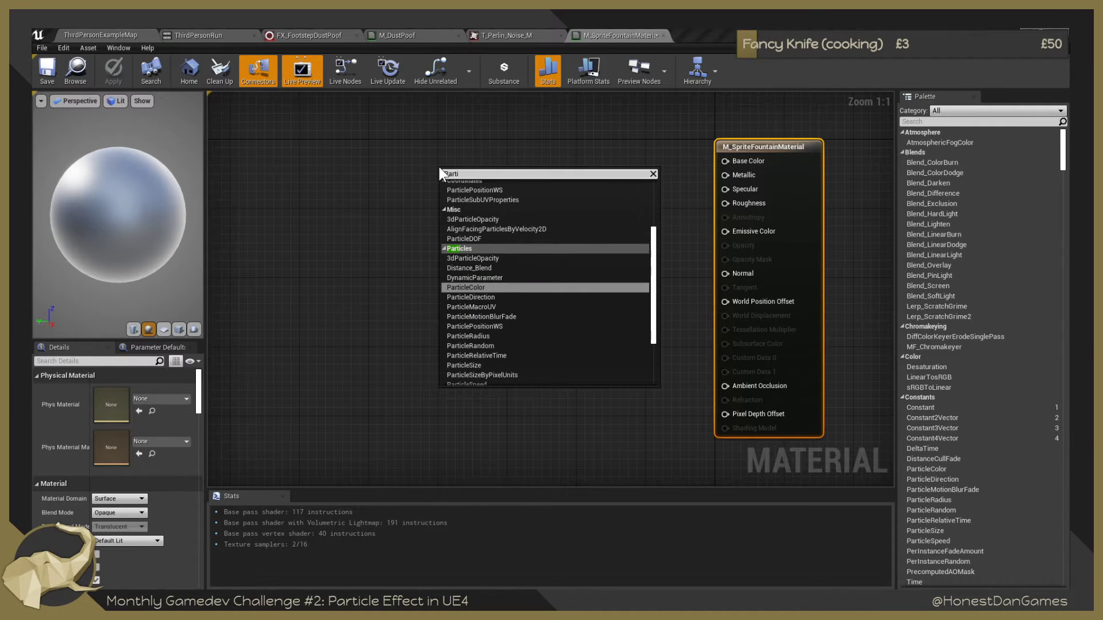
{"action": "key", "text": "Return"}
{"action": "left_click_drag", "start_coordinate": [498, 196], "coordinate": [729, 161]}
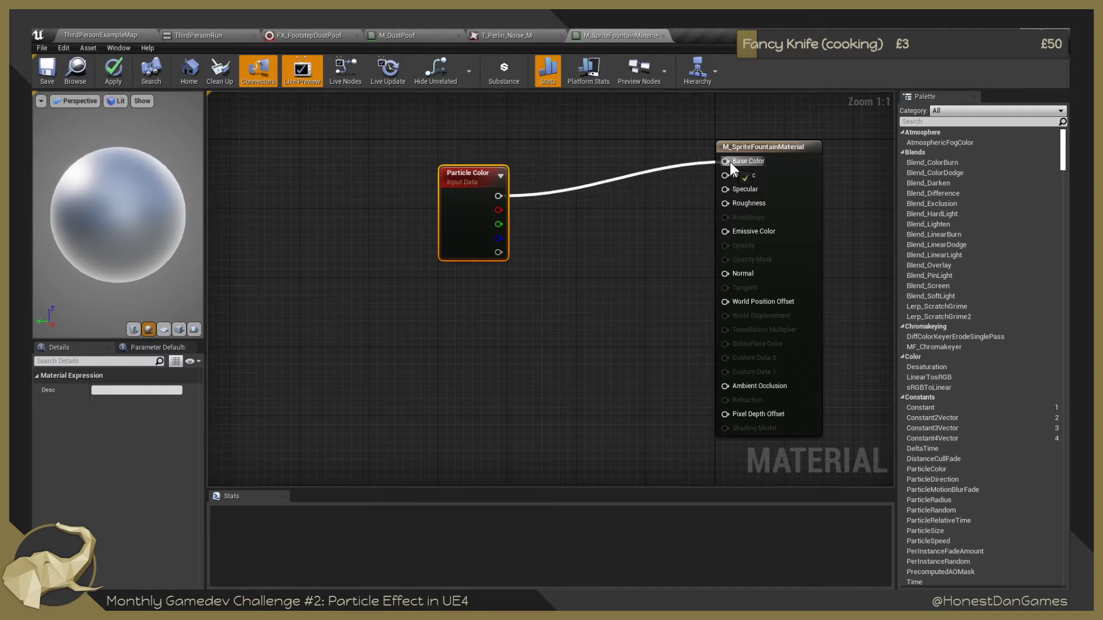
{"action": "left_click_drag", "start_coordinate": [464, 165], "coordinate": [463, 129]}
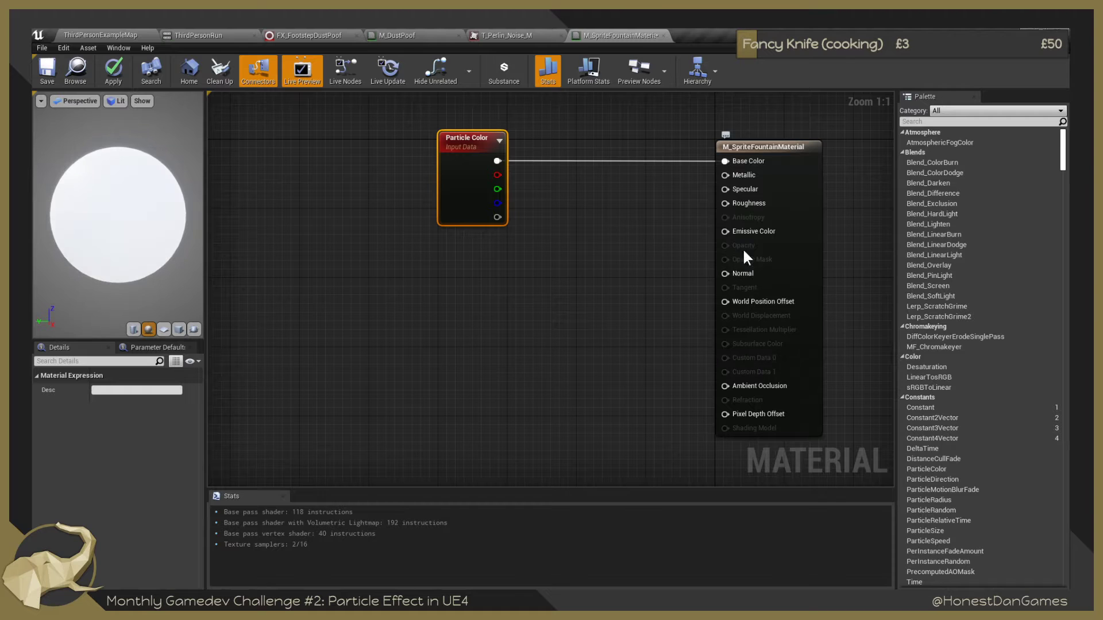
{"action": "left_click", "coordinate": [759, 140]}
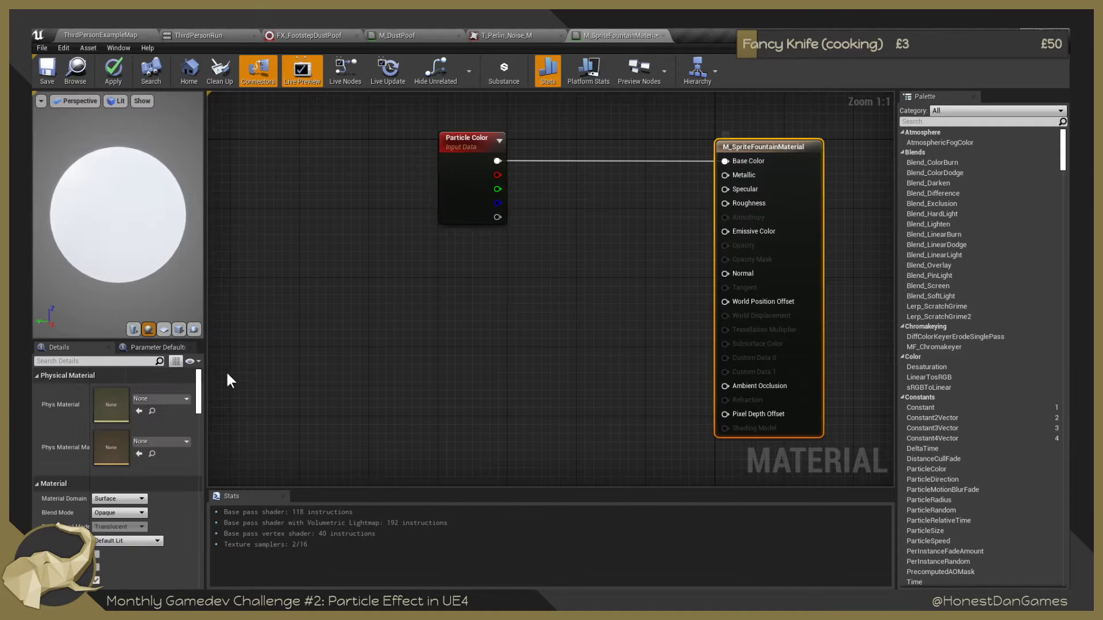
{"action": "left_click", "coordinate": [138, 512]}
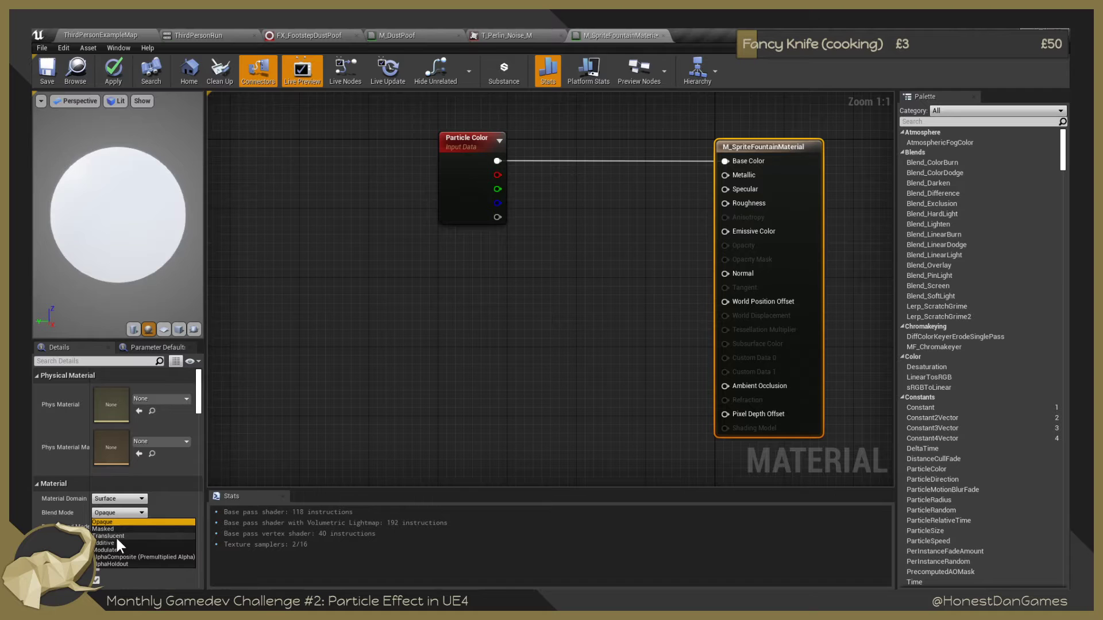
Set Blend Mode to Translucent and shift the material and Particle Color nodes left.
{"action": "left_click", "coordinate": [116, 536]}
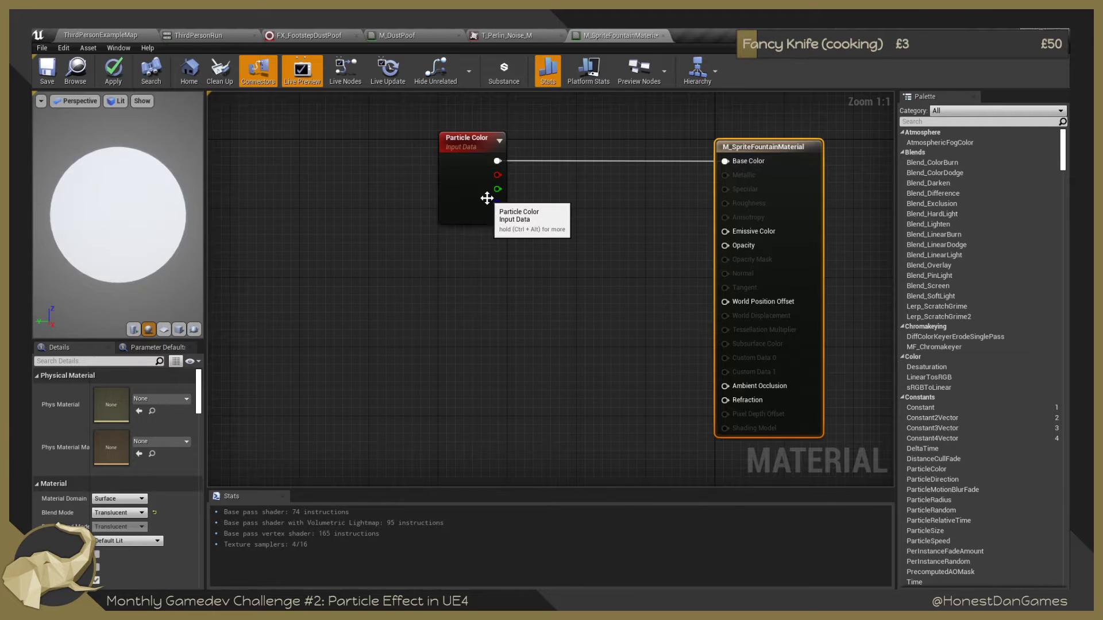
{"action": "left_click", "coordinate": [422, 355]}
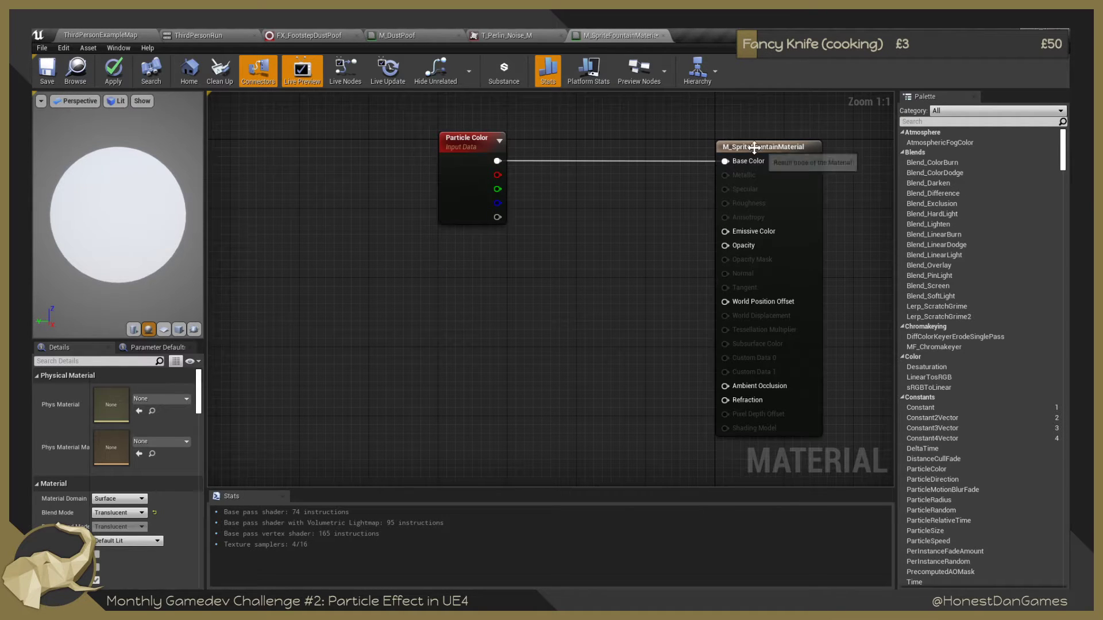
{"action": "left_click_drag", "start_coordinate": [753, 147], "coordinate": [685, 147]}
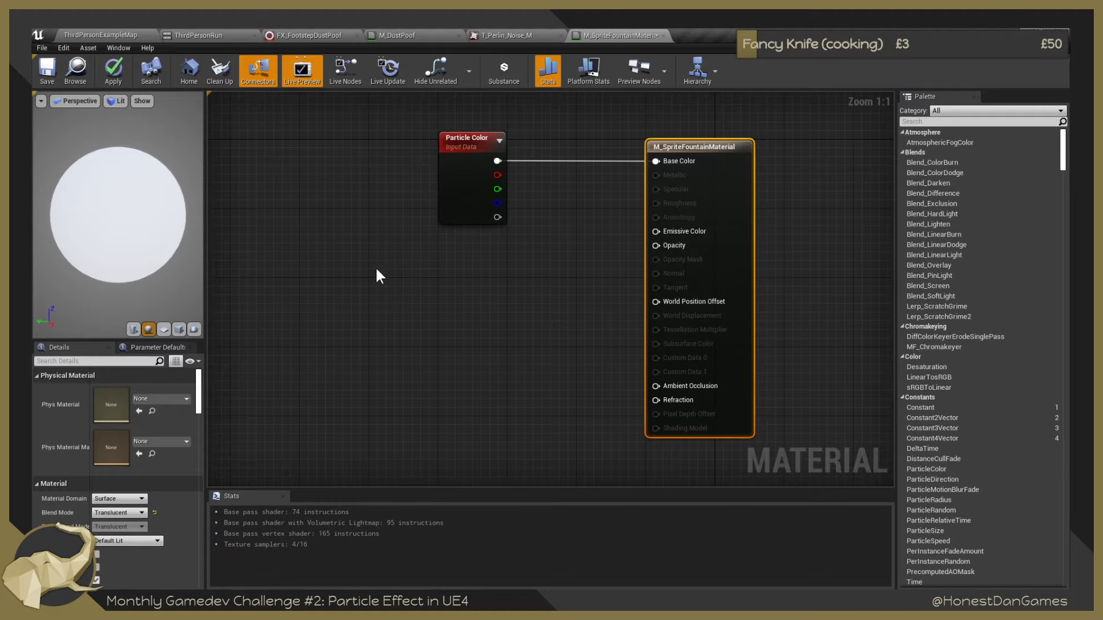
{"action": "left_click_drag", "start_coordinate": [455, 143], "coordinate": [419, 144]}
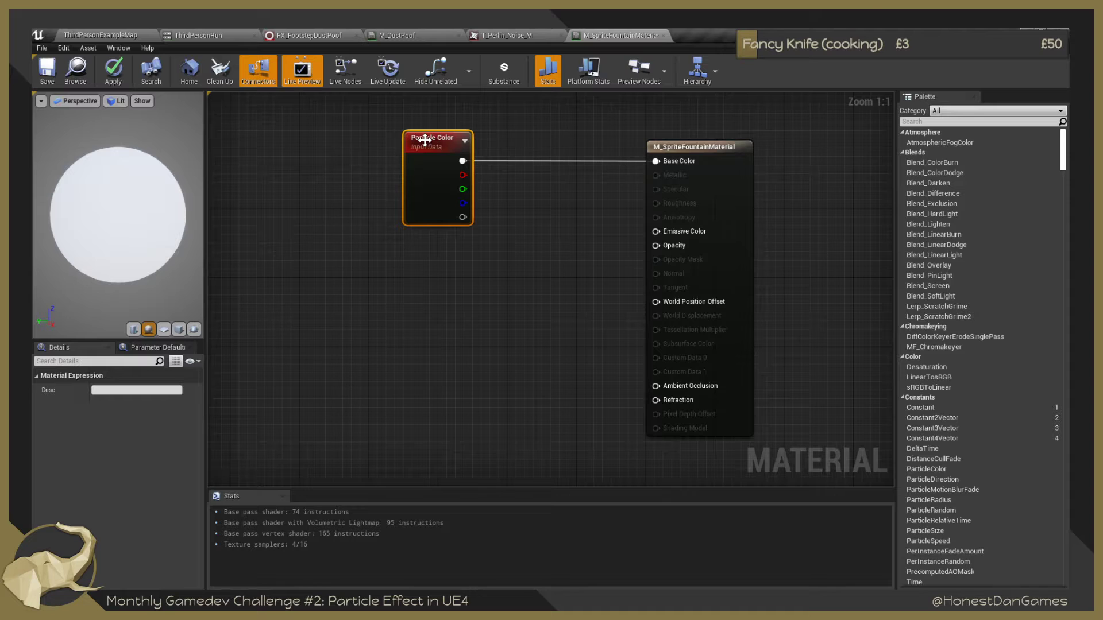
{"action": "left_click", "coordinate": [539, 293]}
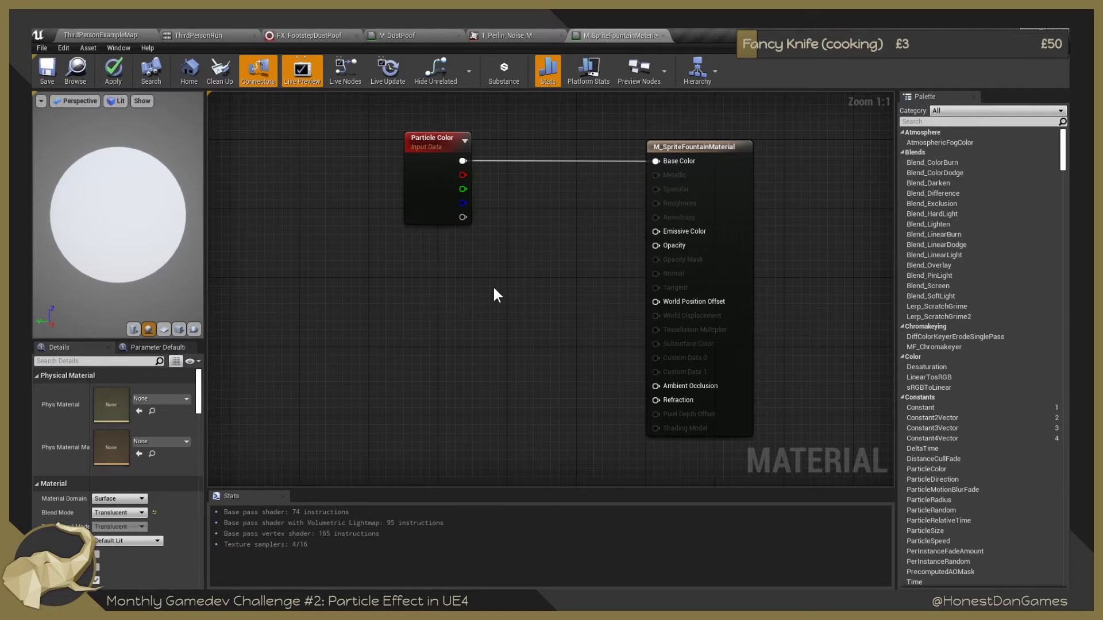
Add an empty Texture Sample node and place it below Particle Color.
{"action": "right_click", "coordinate": [446, 305]}
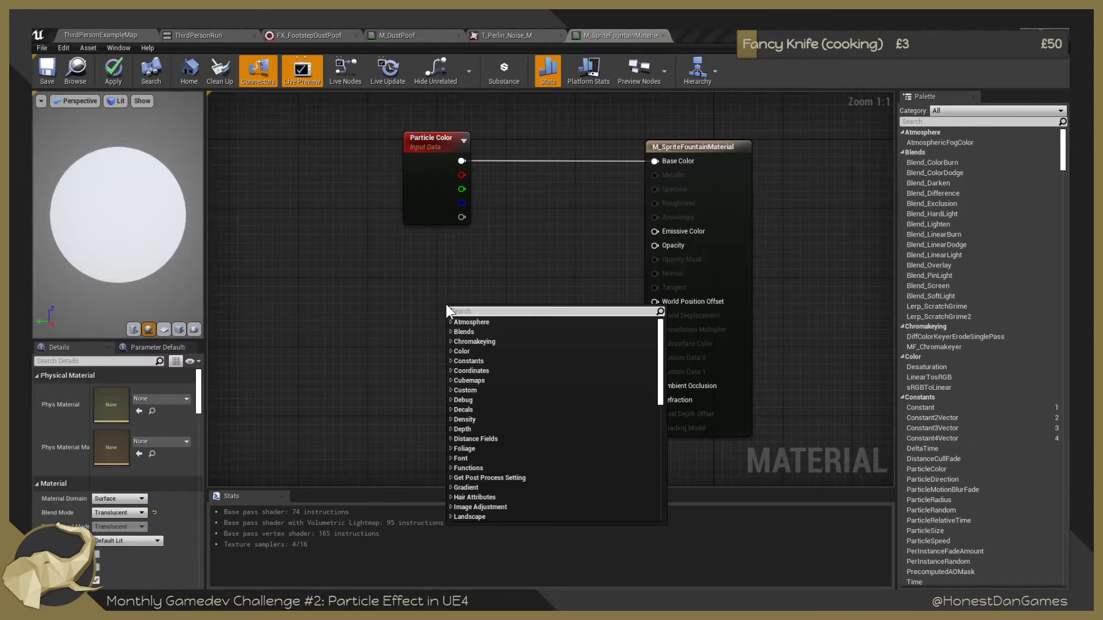
{"action": "type", "text": "Text"}
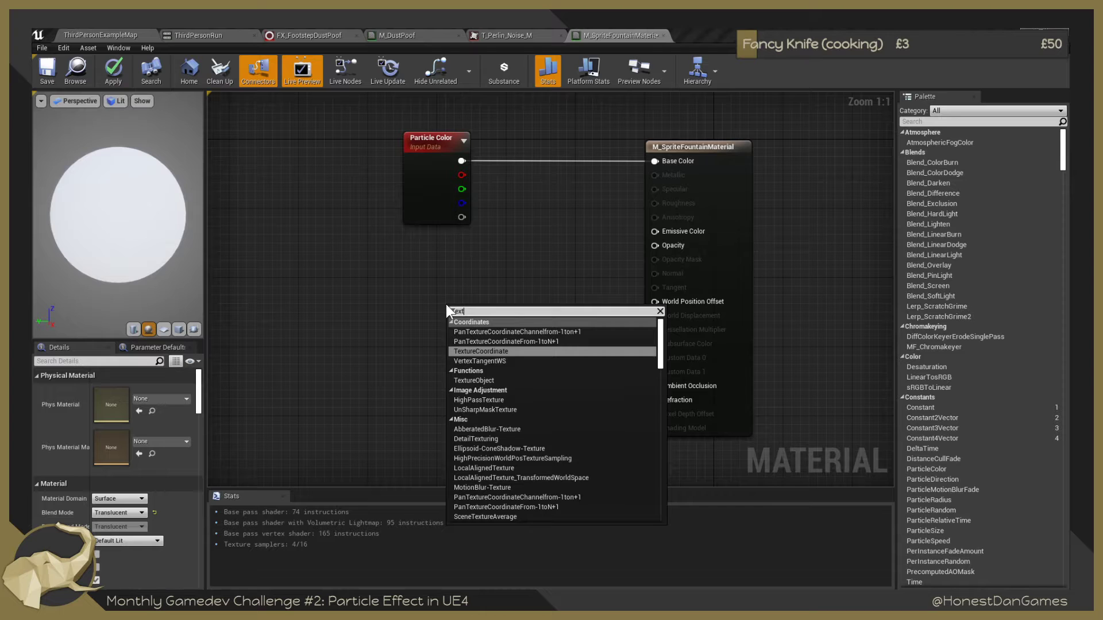
{"action": "type", "text": "ur"}
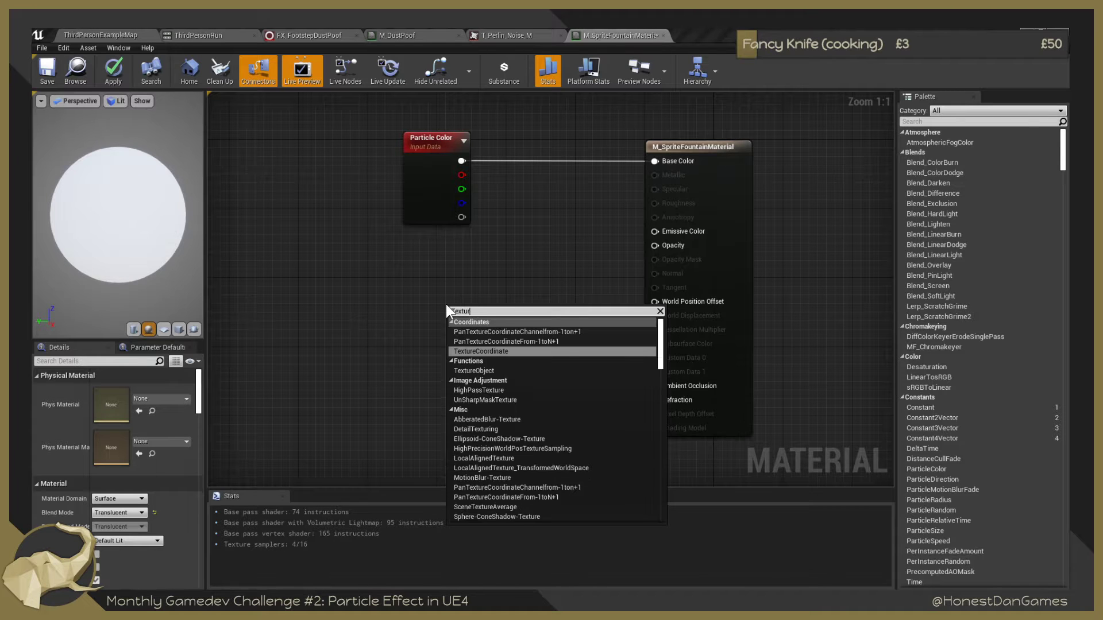
{"action": "type", "text": "e Sam"}
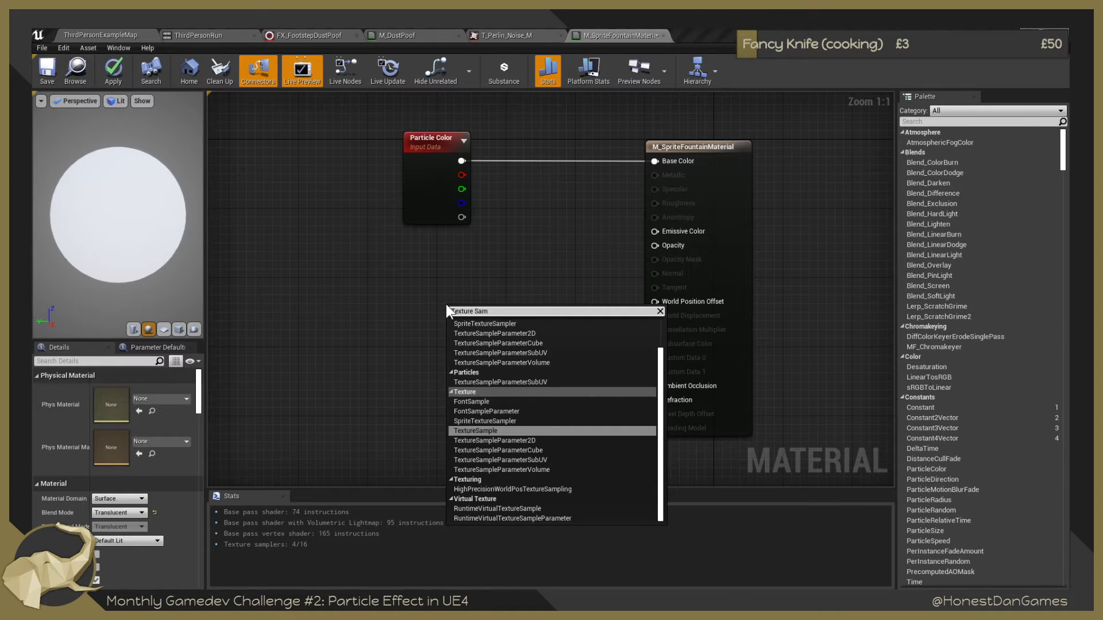
{"action": "key", "text": "Return"}
{"action": "left_click_drag", "start_coordinate": [501, 311], "coordinate": [458, 303]}
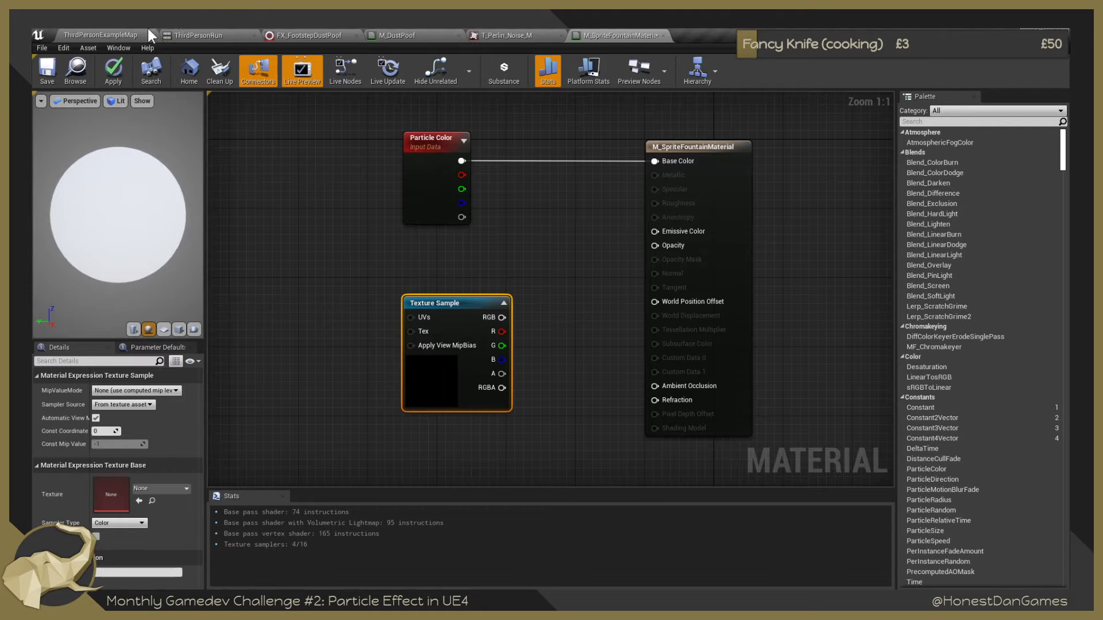
{"action": "left_click", "coordinate": [123, 34]}
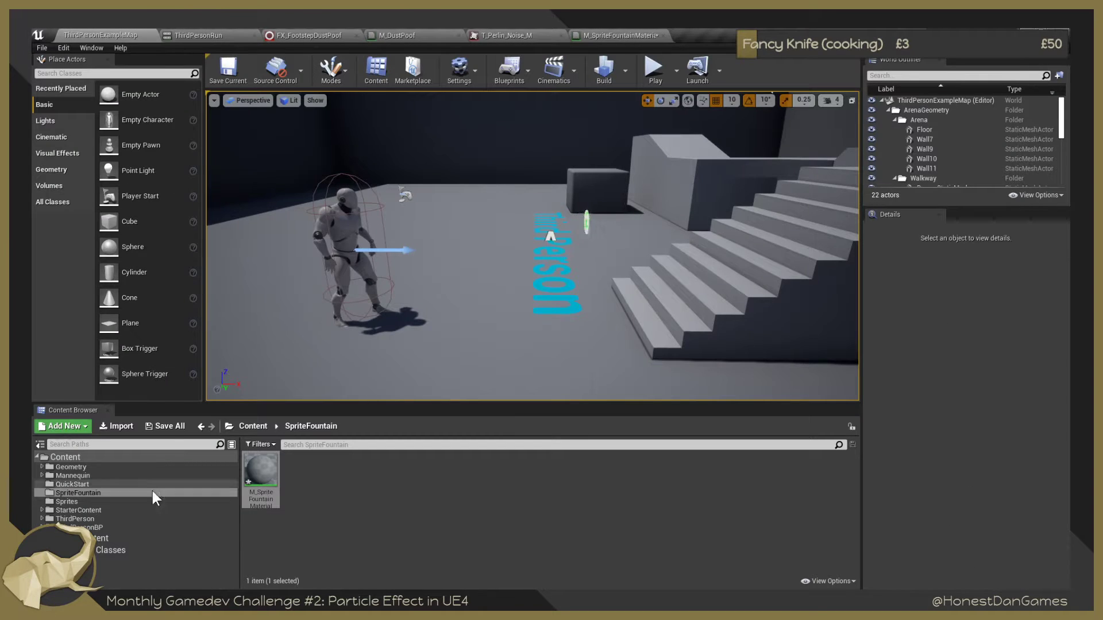
{"action": "left_click", "coordinate": [77, 502]}
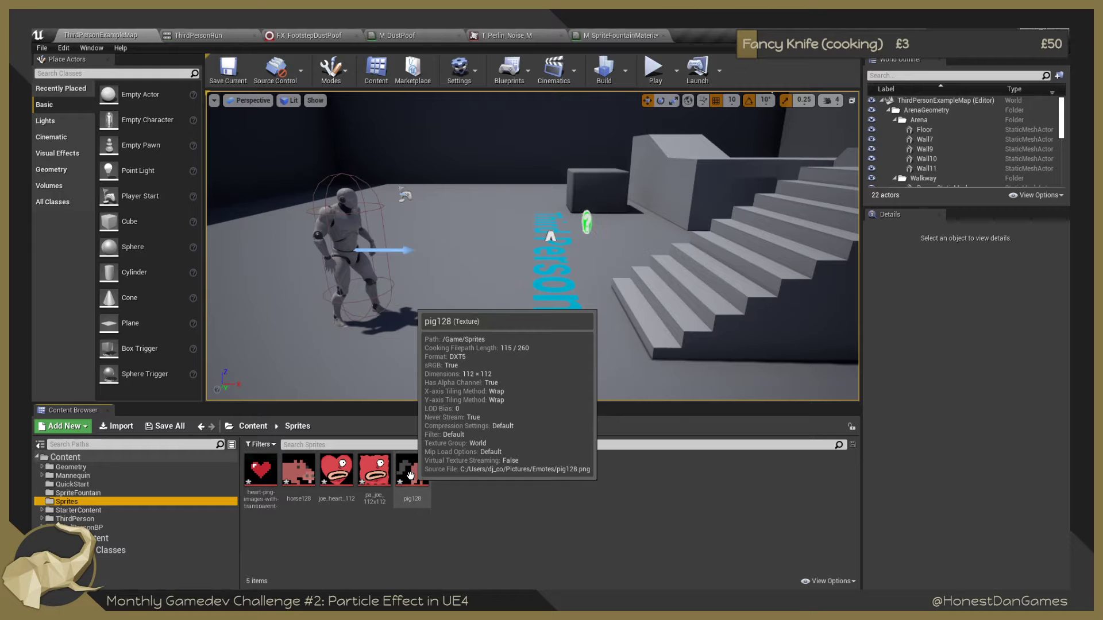
{"action": "left_click", "coordinate": [618, 35]}
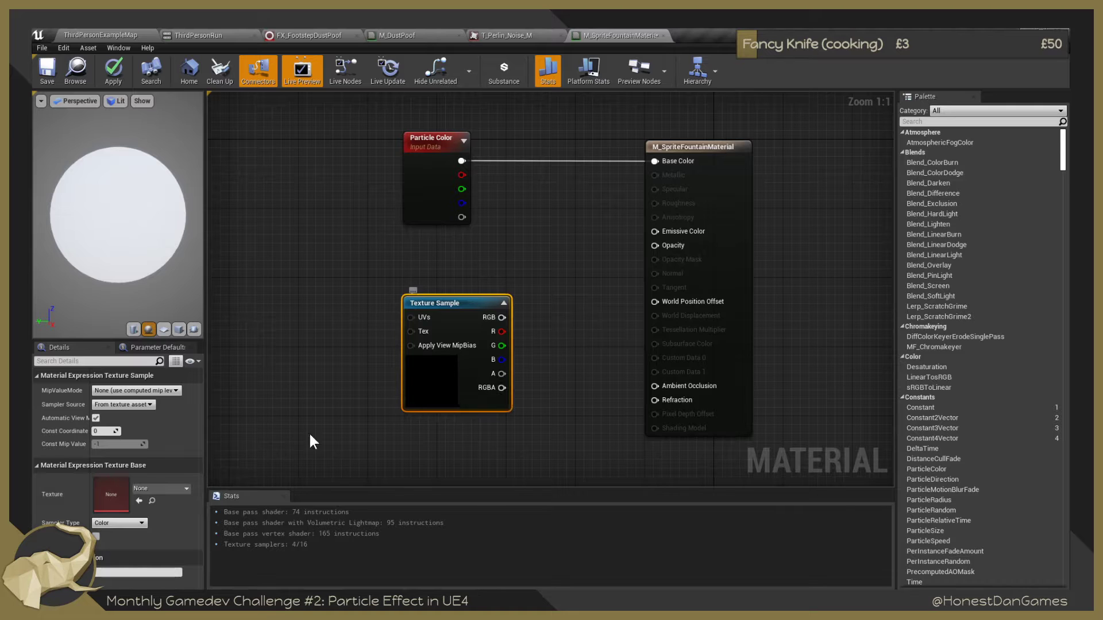
Assign the joe_heart_112 texture to the Texture Sample node.
{"action": "left_click", "coordinate": [150, 487]}
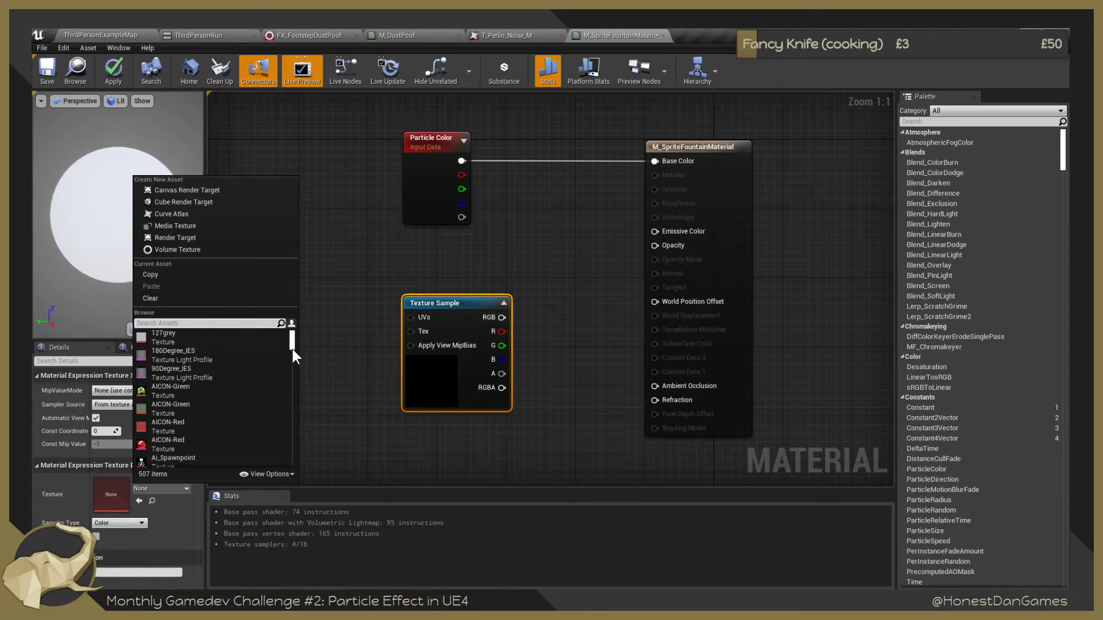
{"action": "left_click_drag", "start_coordinate": [293, 344], "coordinate": [292, 372]}
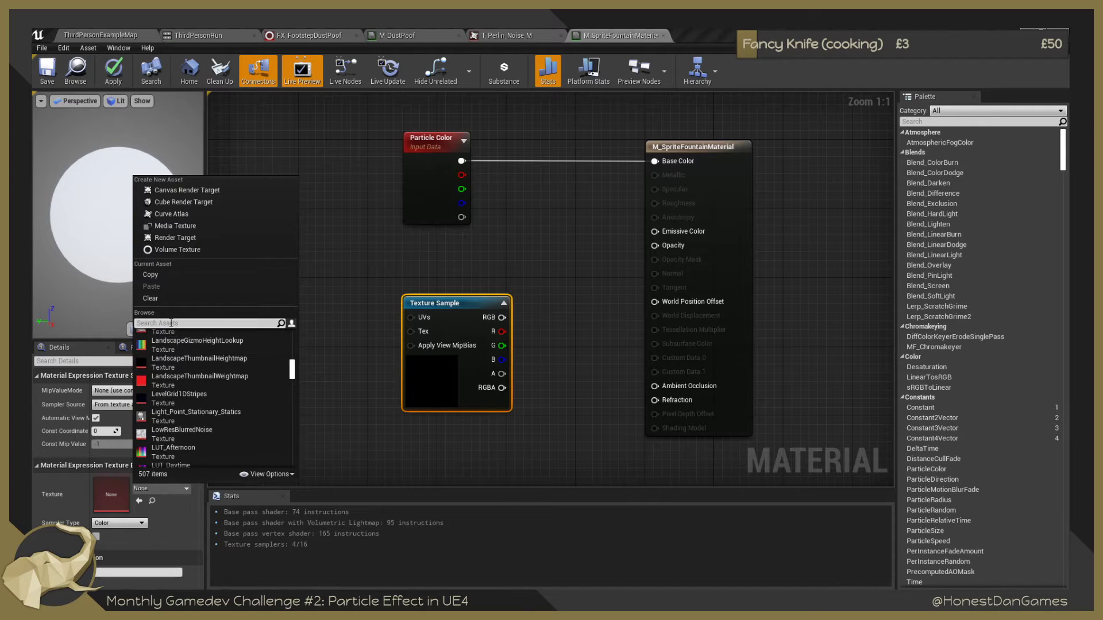
{"action": "left_click", "coordinate": [171, 323]}
{"action": "type", "text": "joe"}
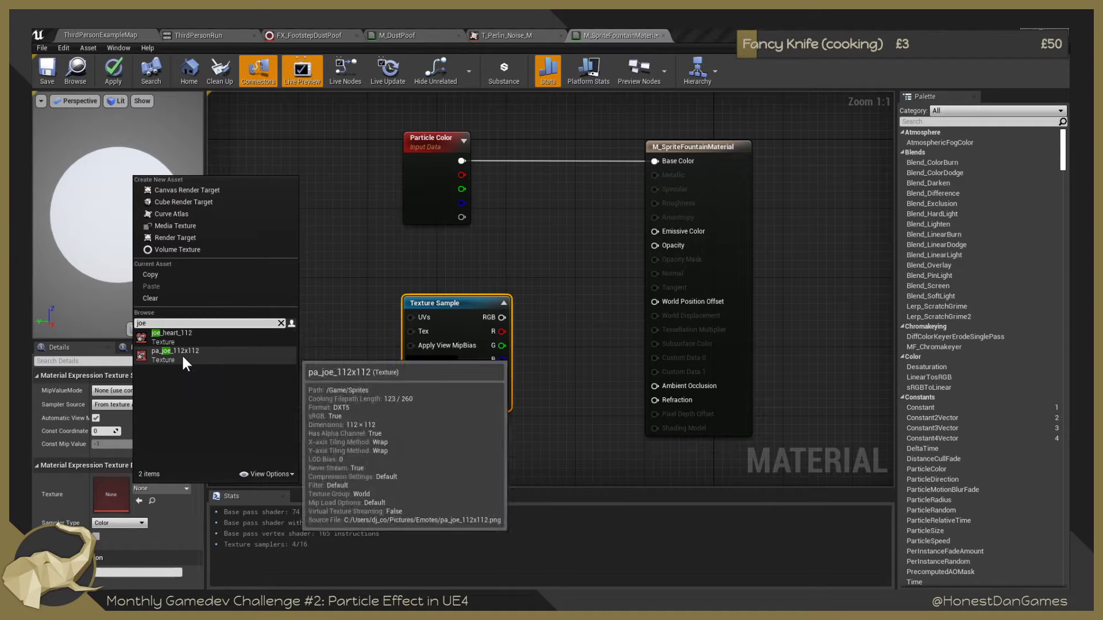
{"action": "left_click", "coordinate": [192, 333]}
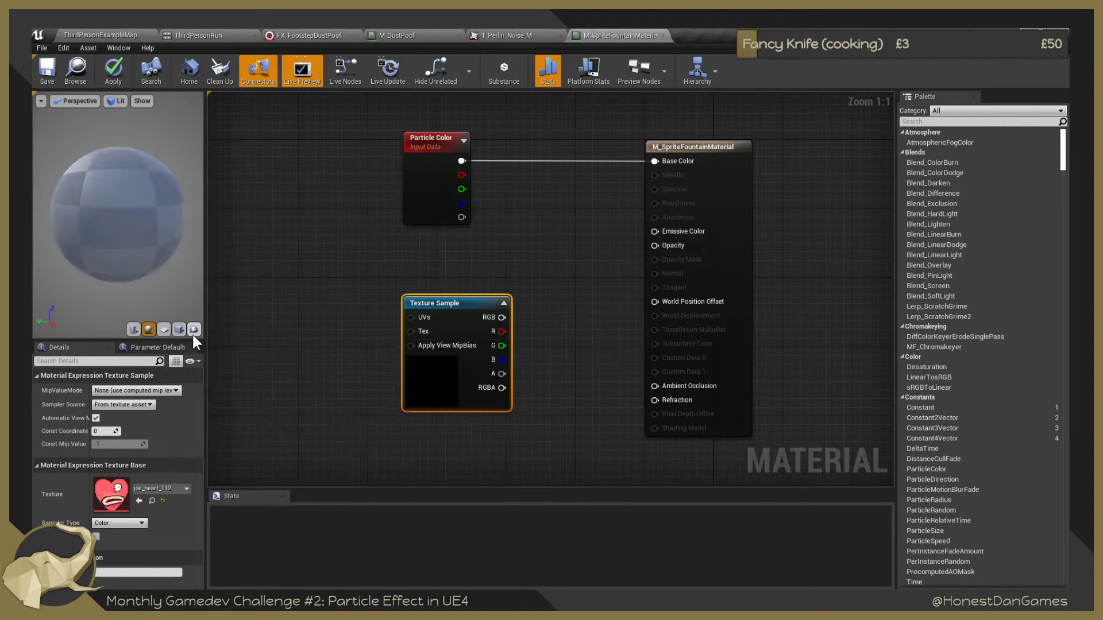
Reposition the Texture Sample node and move the material result node right.
{"action": "left_click_drag", "start_coordinate": [443, 304], "coordinate": [442, 303]}
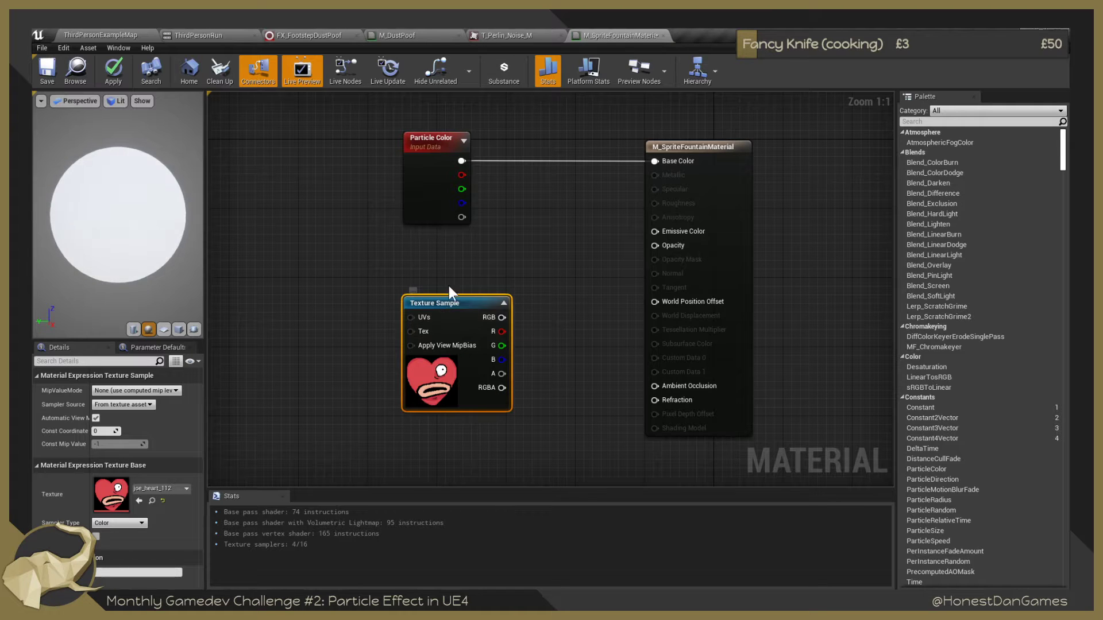
{"action": "left_click_drag", "start_coordinate": [439, 300], "coordinate": [335, 291]}
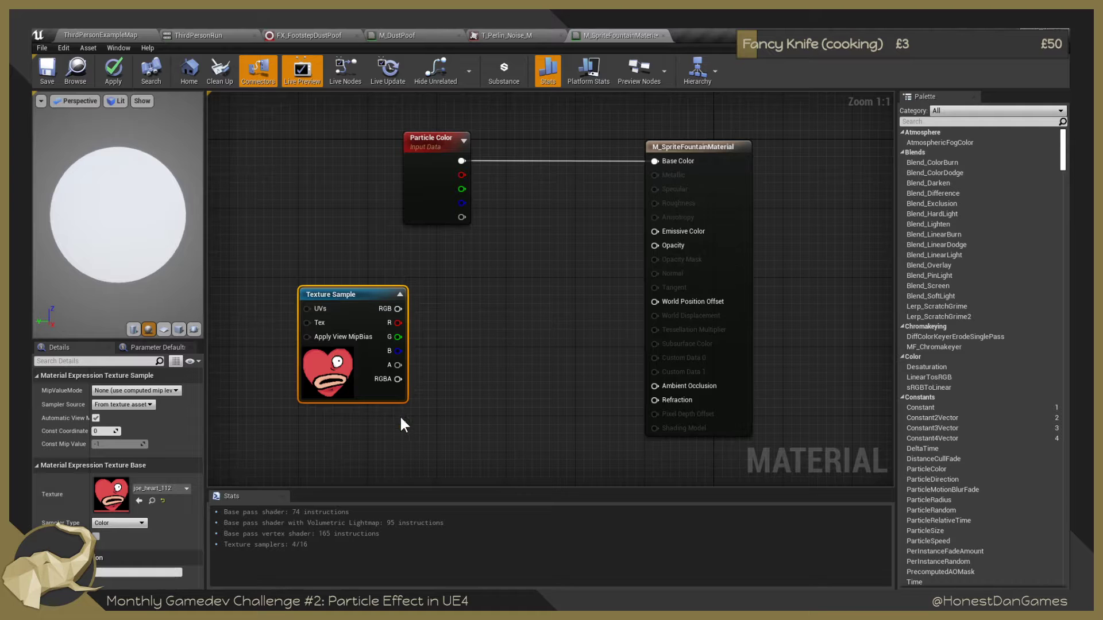
{"action": "left_click_drag", "start_coordinate": [370, 297], "coordinate": [430, 289]}
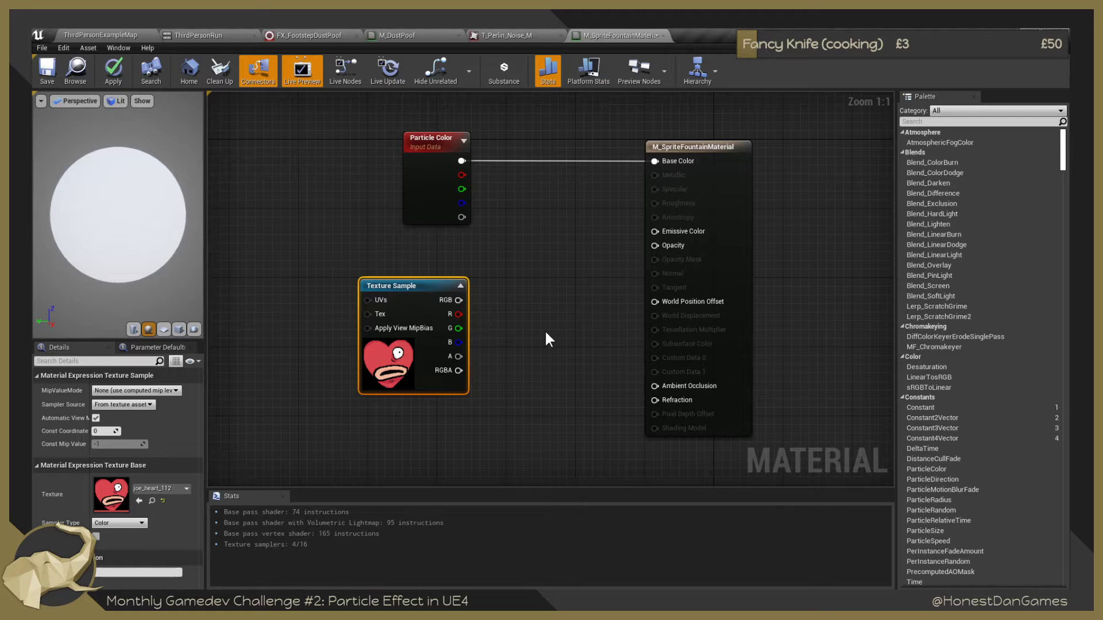
{"action": "left_click_drag", "start_coordinate": [682, 147], "coordinate": [742, 148]}
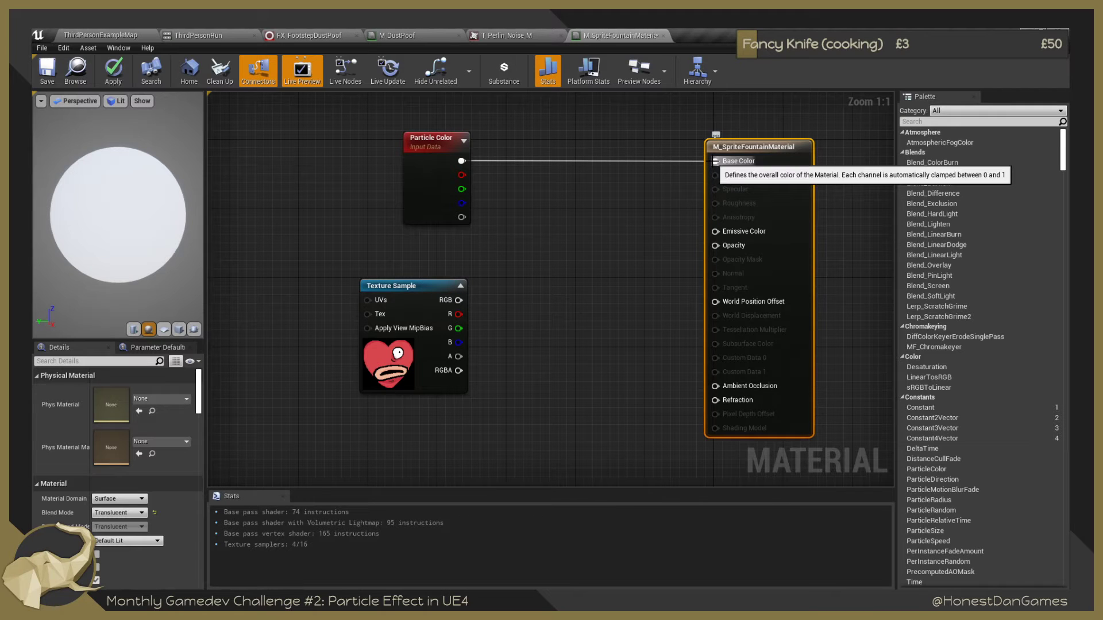
Add a Multiply node combining the heart texture's RGB with Particle Color.
{"action": "right_click", "coordinate": [521, 236]}
{"action": "key", "text": "Escape"}
{"action": "left_click", "coordinate": [518, 244]}
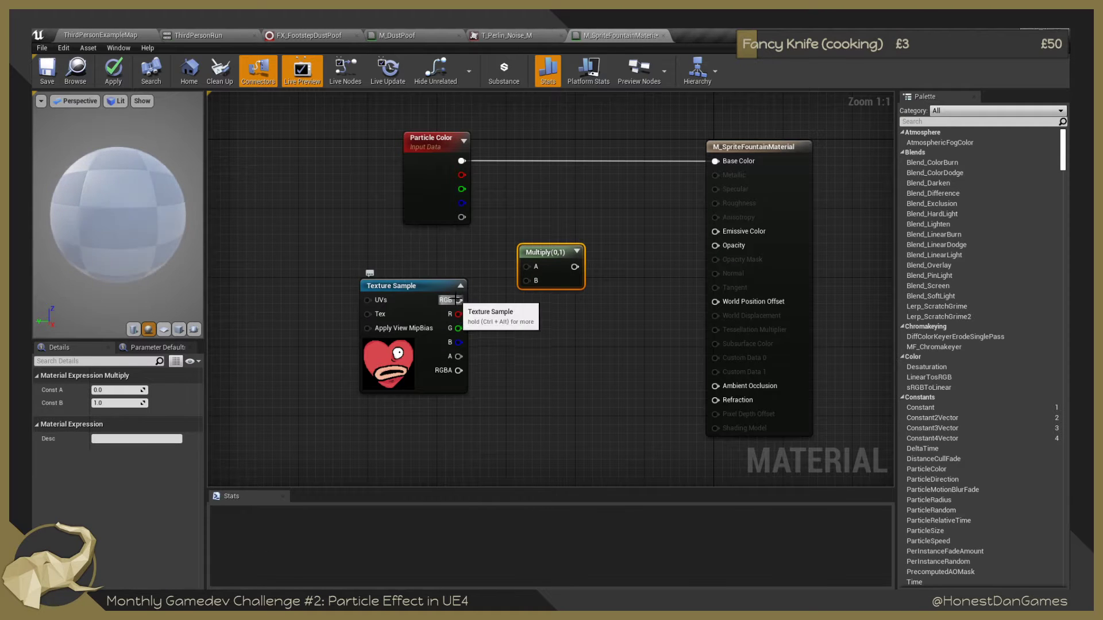
{"action": "left_click_drag", "start_coordinate": [539, 262], "coordinate": [536, 235]}
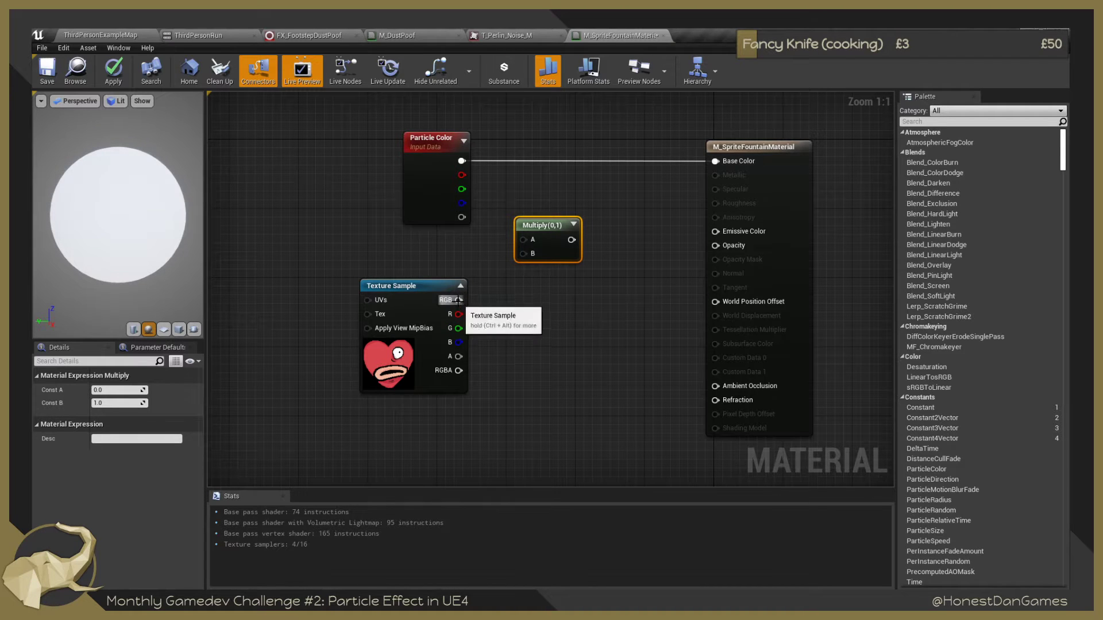
{"action": "left_click_drag", "start_coordinate": [457, 300], "coordinate": [525, 253]}
{"action": "left_click_drag", "start_coordinate": [461, 161], "coordinate": [714, 161]}
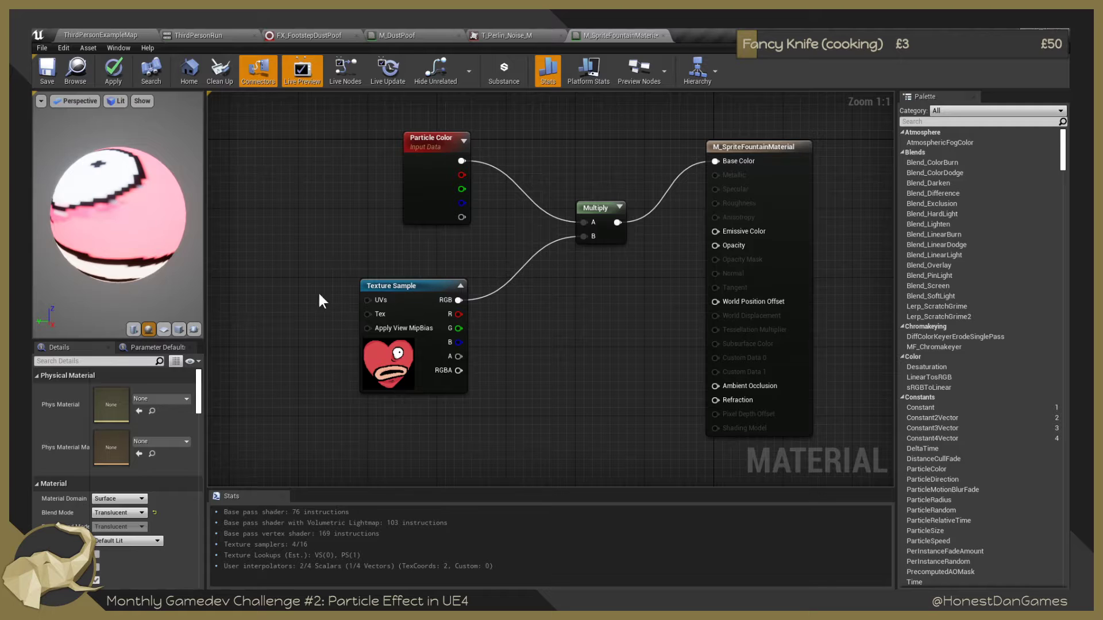
Switch the material preview to a flat plane and orbit to face it.
{"action": "left_click_drag", "start_coordinate": [127, 250], "coordinate": [100, 292]}
{"action": "left_click", "coordinate": [164, 329]}
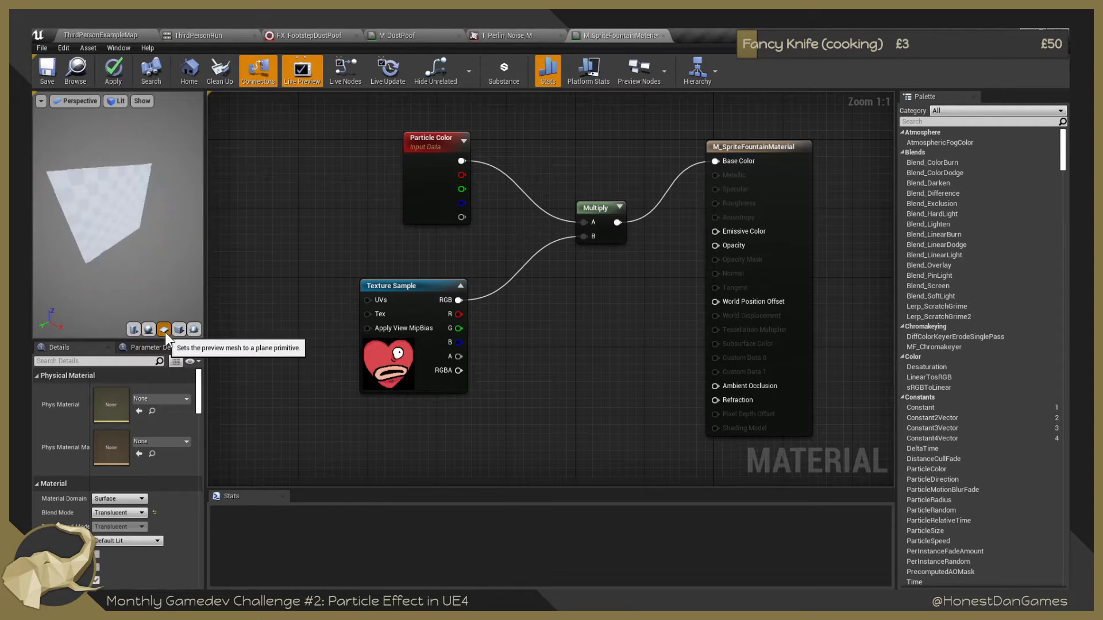
{"action": "left_click", "coordinate": [178, 330]}
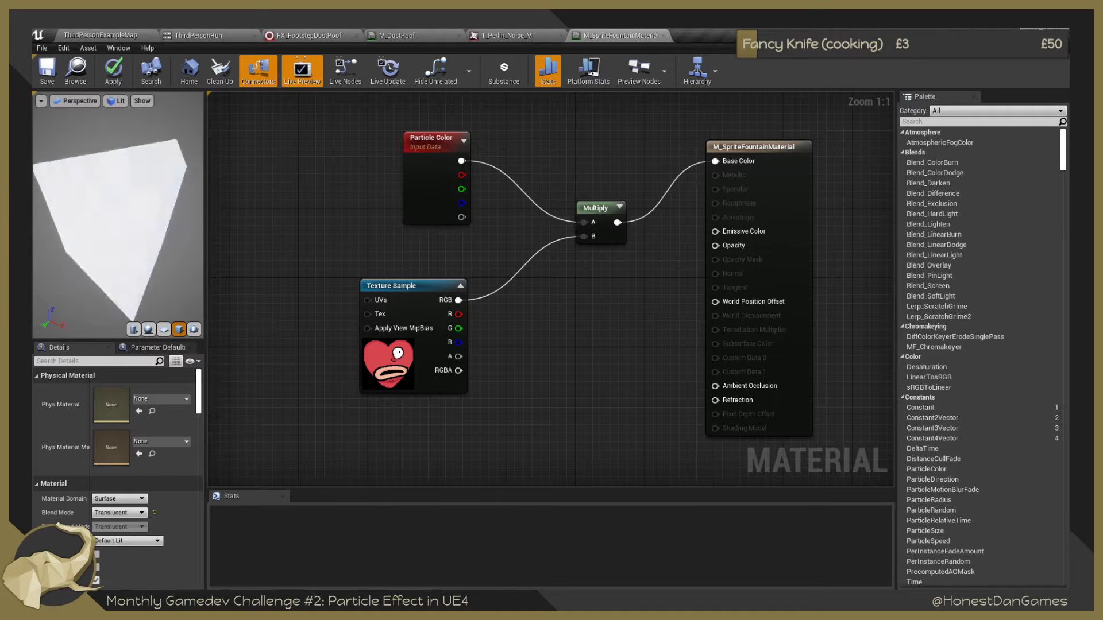
{"action": "left_click_drag", "start_coordinate": [179, 329], "coordinate": [143, 258]}
{"action": "scroll", "coordinate": [109, 247], "scroll_direction": "down", "scroll_amount": 5}
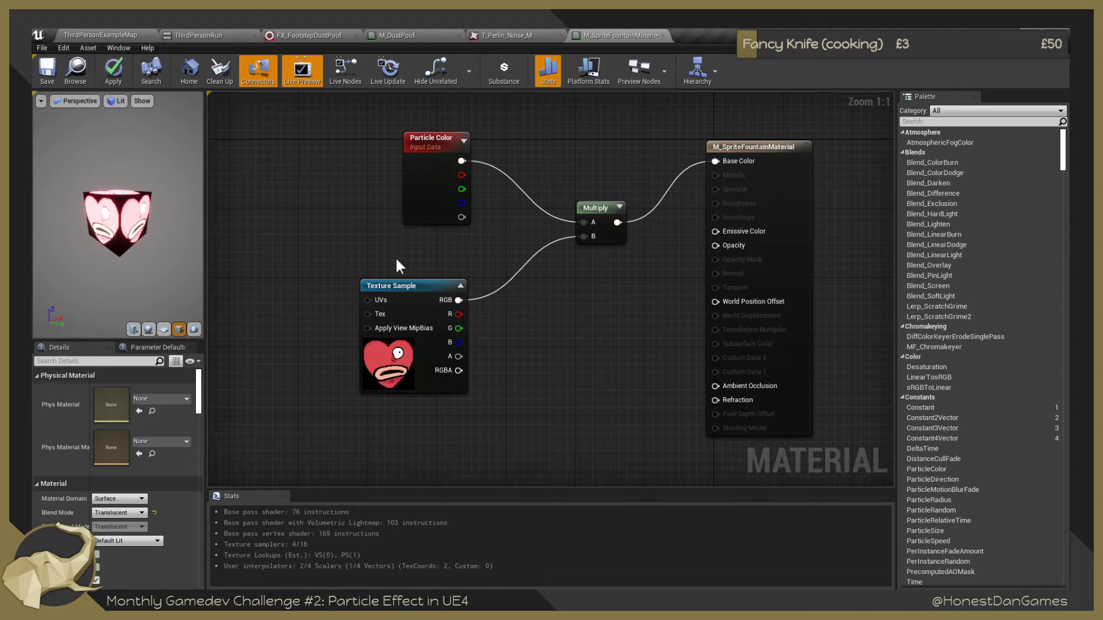
{"action": "left_click", "coordinate": [163, 329]}
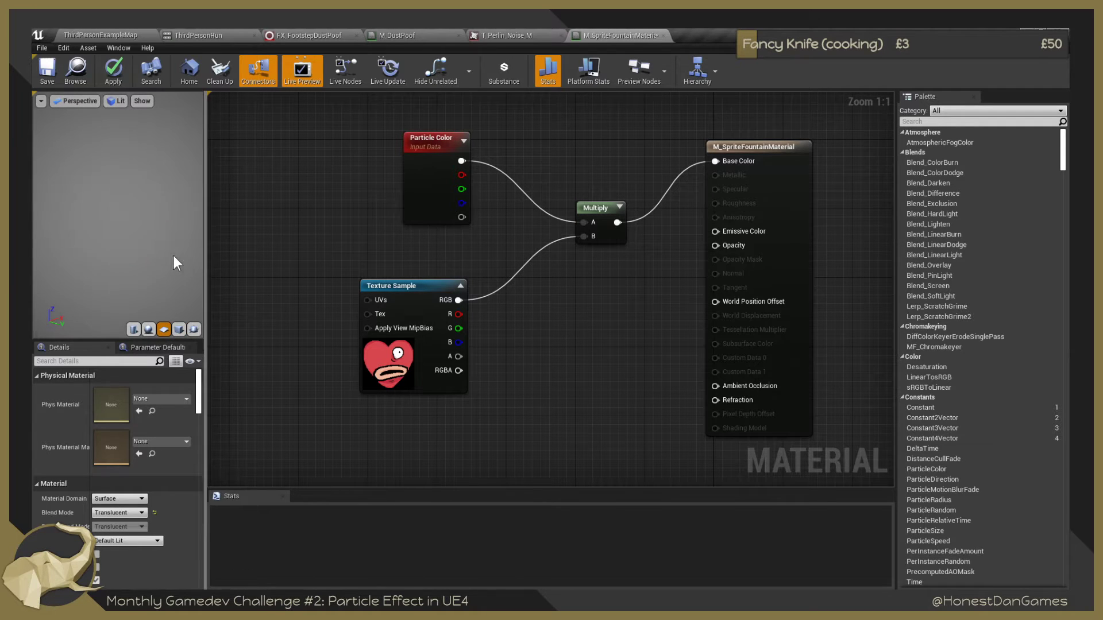
{"action": "left_click_drag", "start_coordinate": [174, 263], "coordinate": [155, 261]}
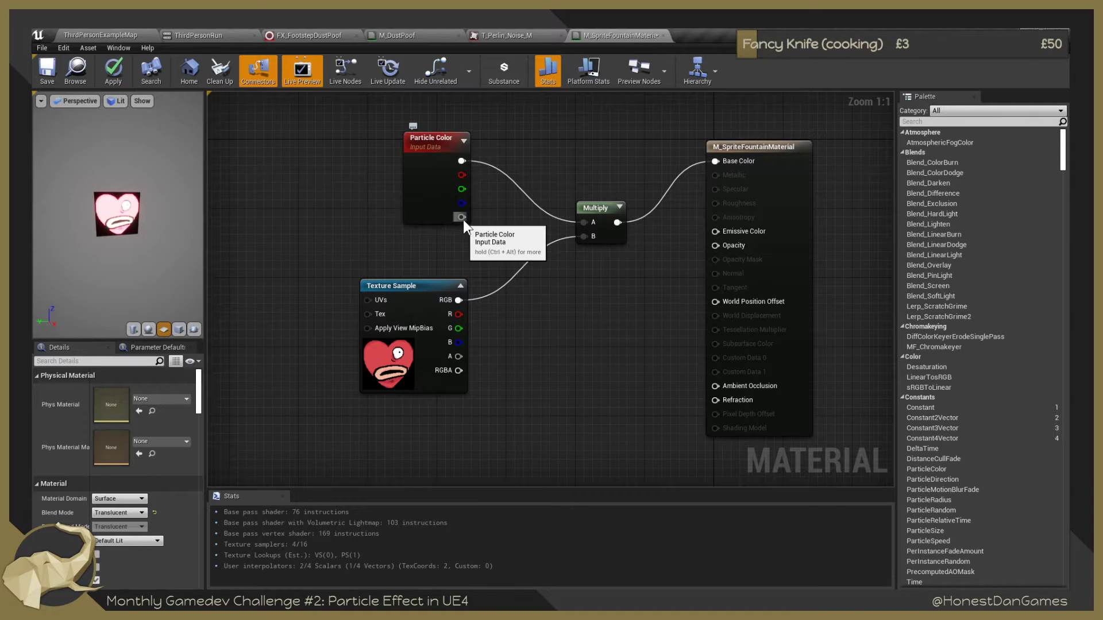
Multiply Particle Color alpha by the joe_heart_112 alpha and wire the result into Opacity.
{"action": "left_click", "coordinate": [564, 308]}
{"action": "left_click_drag", "start_coordinate": [468, 217], "coordinate": [574, 331]}
{"action": "left_click_drag", "start_coordinate": [458, 370], "coordinate": [604, 278]}
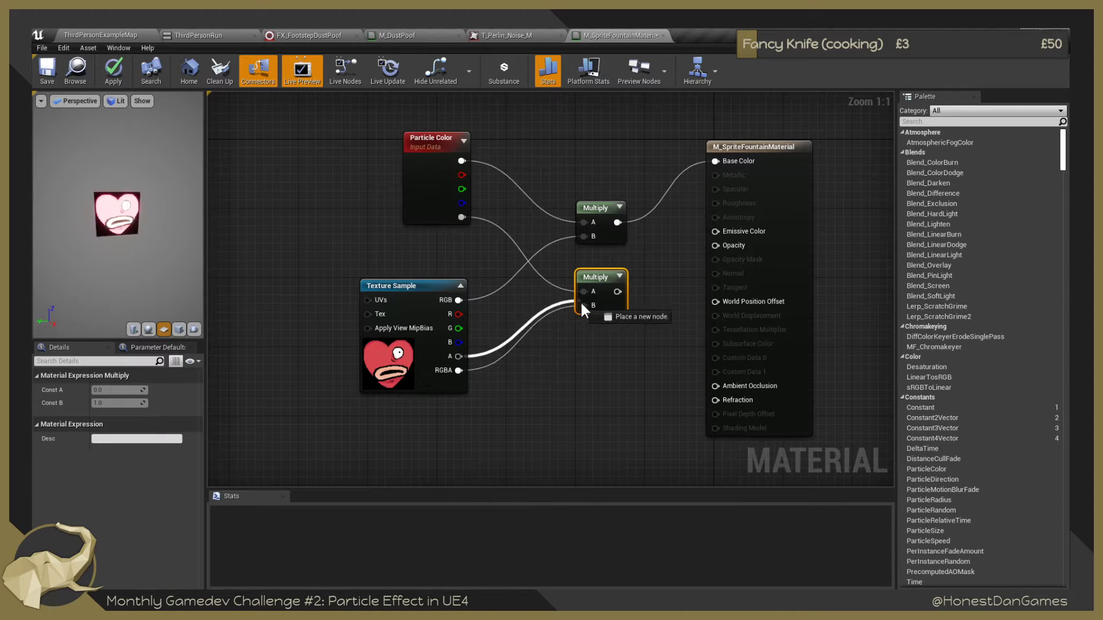
{"action": "left_click", "coordinate": [630, 296]}
{"action": "left_click_drag", "start_coordinate": [618, 291], "coordinate": [712, 246]}
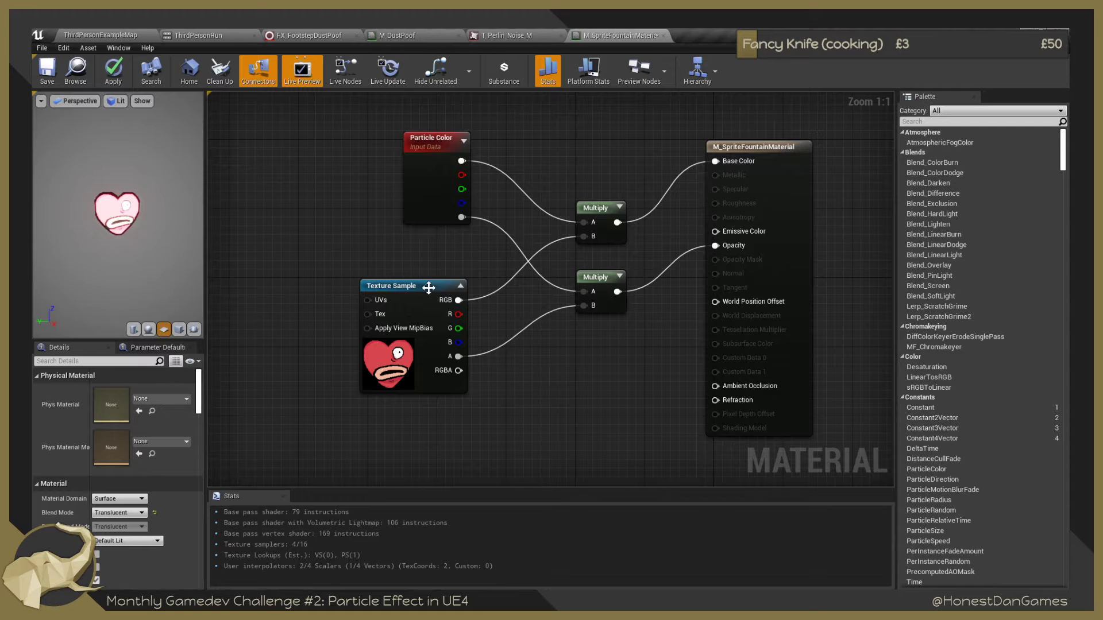
{"action": "right_click_drag", "start_coordinate": [586, 398], "coordinate": [535, 394]}
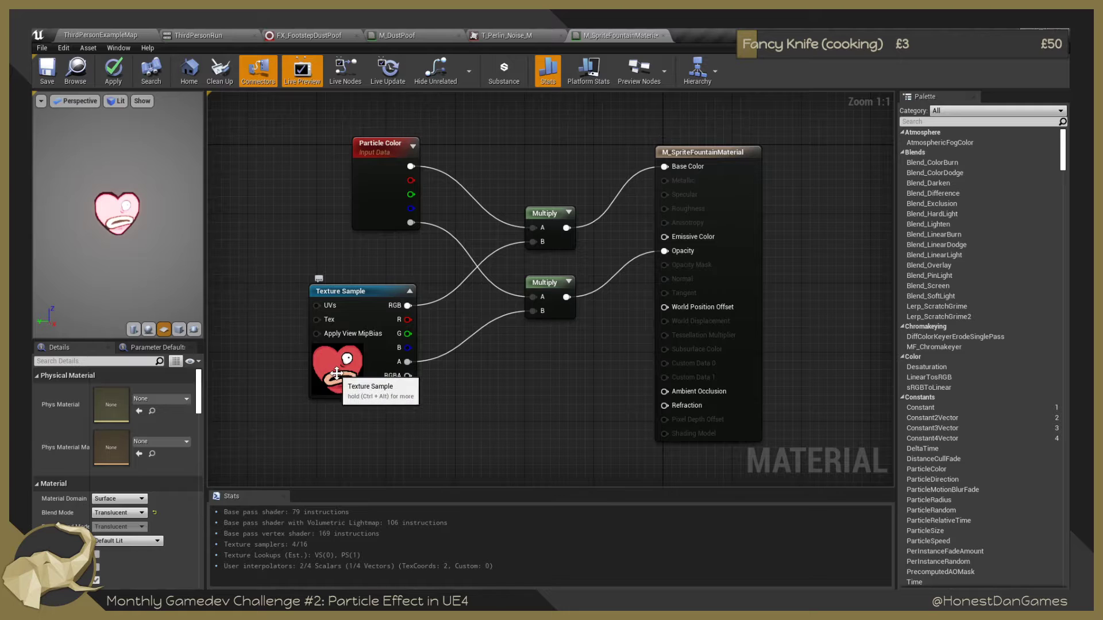
{"action": "right_click_drag", "start_coordinate": [387, 341], "coordinate": [401, 249]}
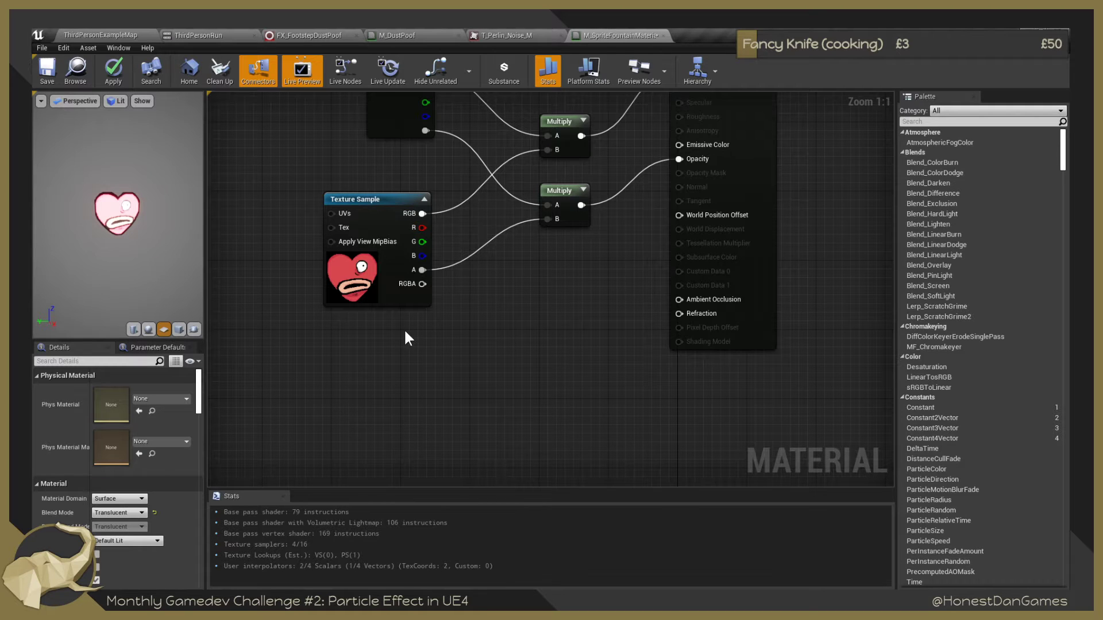
Connect the colour Multiply's output to the material's Emissive Color input.
{"action": "right_click_drag", "start_coordinate": [405, 331], "coordinate": [395, 366]}
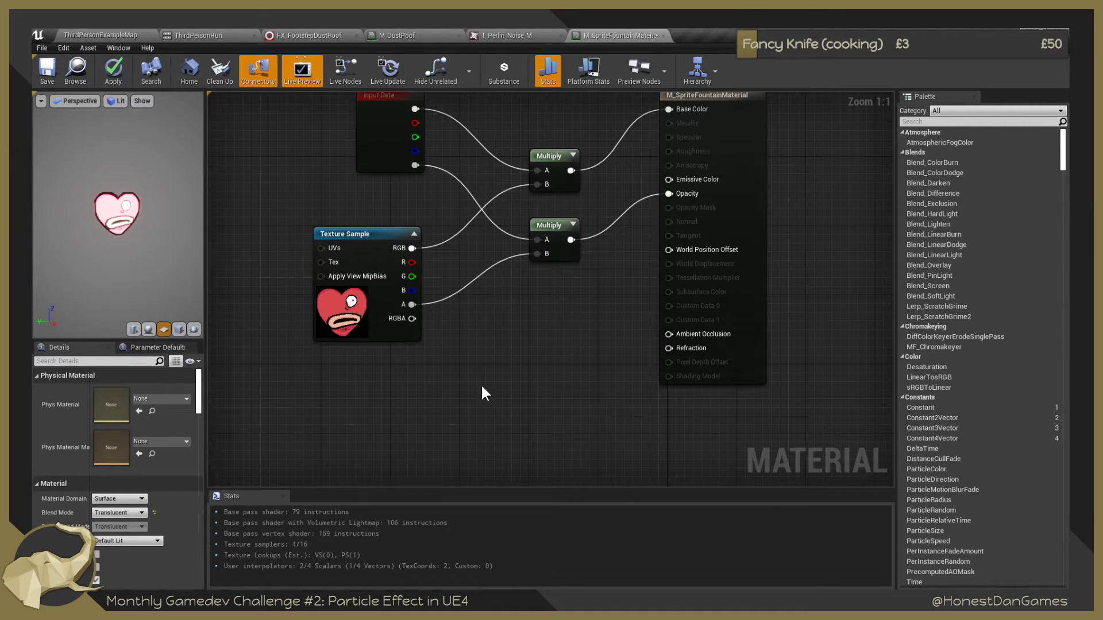
{"action": "right_click_drag", "start_coordinate": [482, 389], "coordinate": [510, 446]}
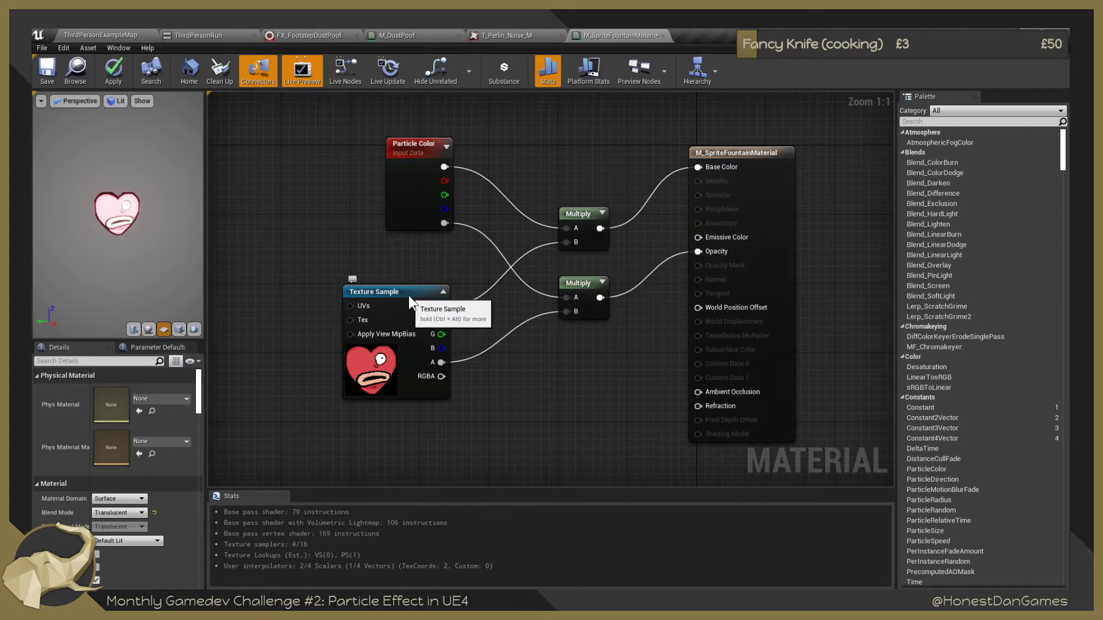
{"action": "left_click_drag", "start_coordinate": [408, 296], "coordinate": [416, 296]}
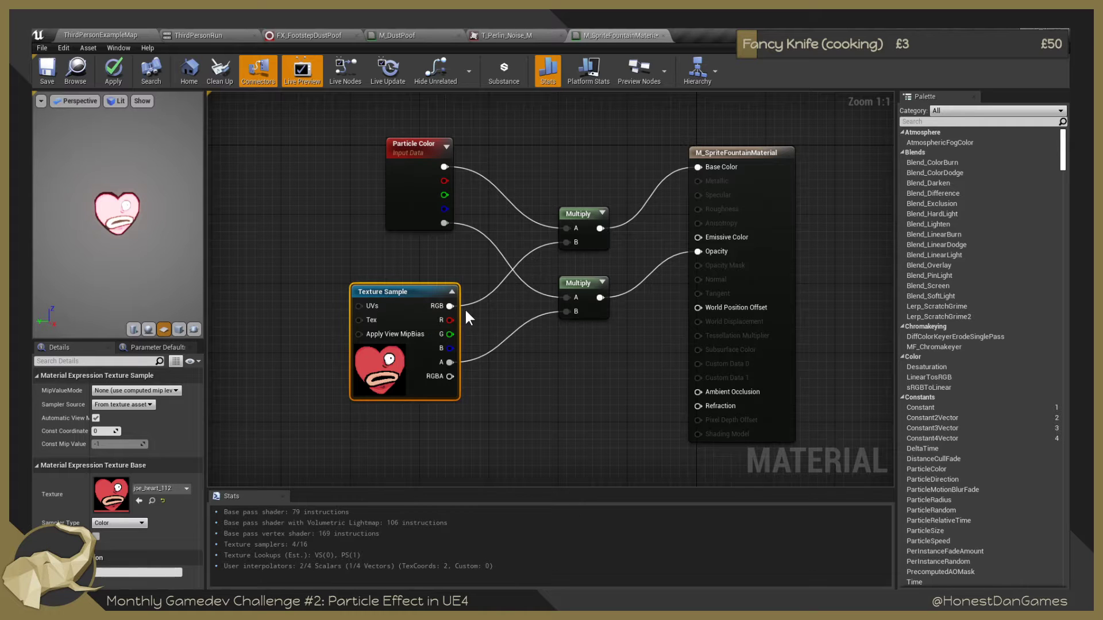
{"action": "left_click_drag", "start_coordinate": [599, 297], "coordinate": [698, 237]}
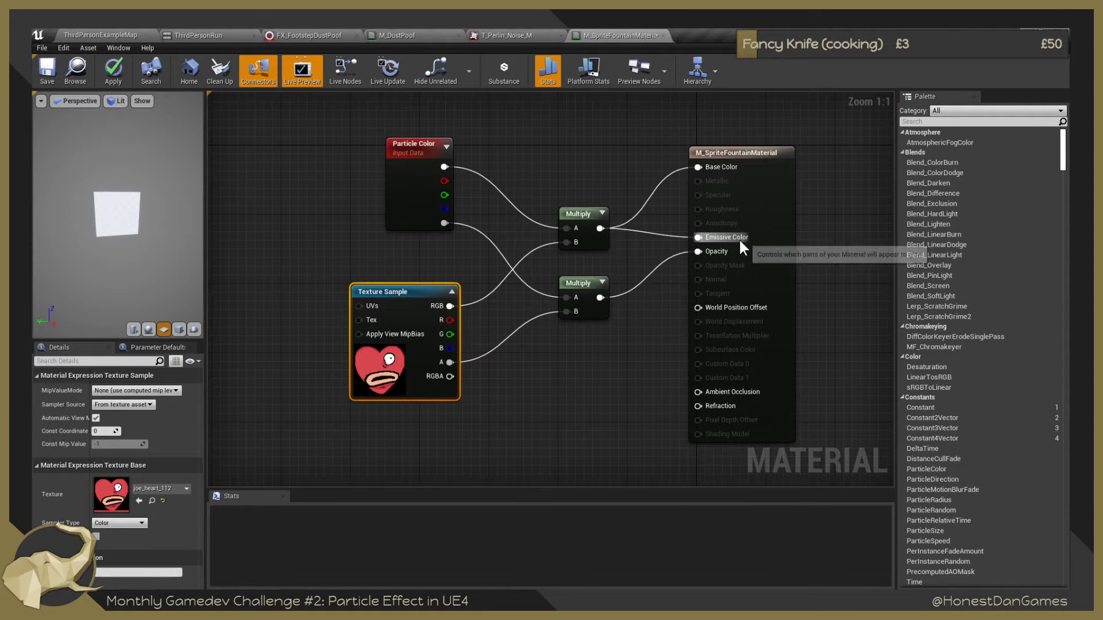
Select the material result node and filter its Details for 'emis' settings.
{"action": "left_click", "coordinate": [740, 152]}
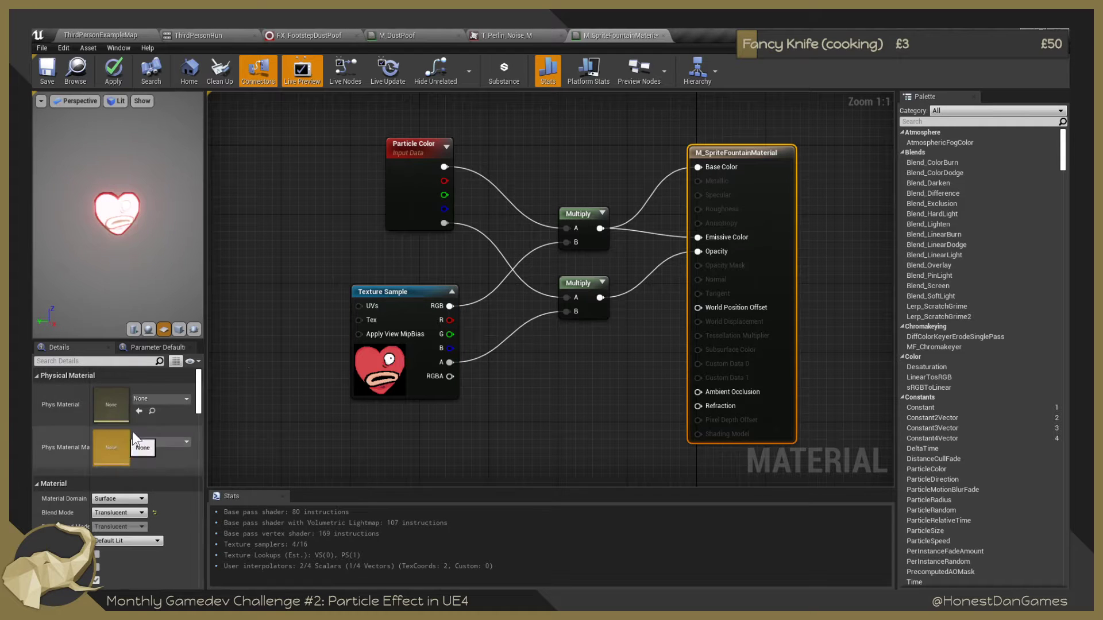
{"action": "scroll", "coordinate": [198, 406], "scroll_direction": "down", "scroll_amount": 1}
{"action": "mouse_move", "coordinate": [197, 409]}
{"action": "left_mouse_down"}
{"action": "mouse_move", "coordinate": [195, 423]}
{"action": "mouse_move", "coordinate": [199, 398]}
{"action": "left_mouse_up"}
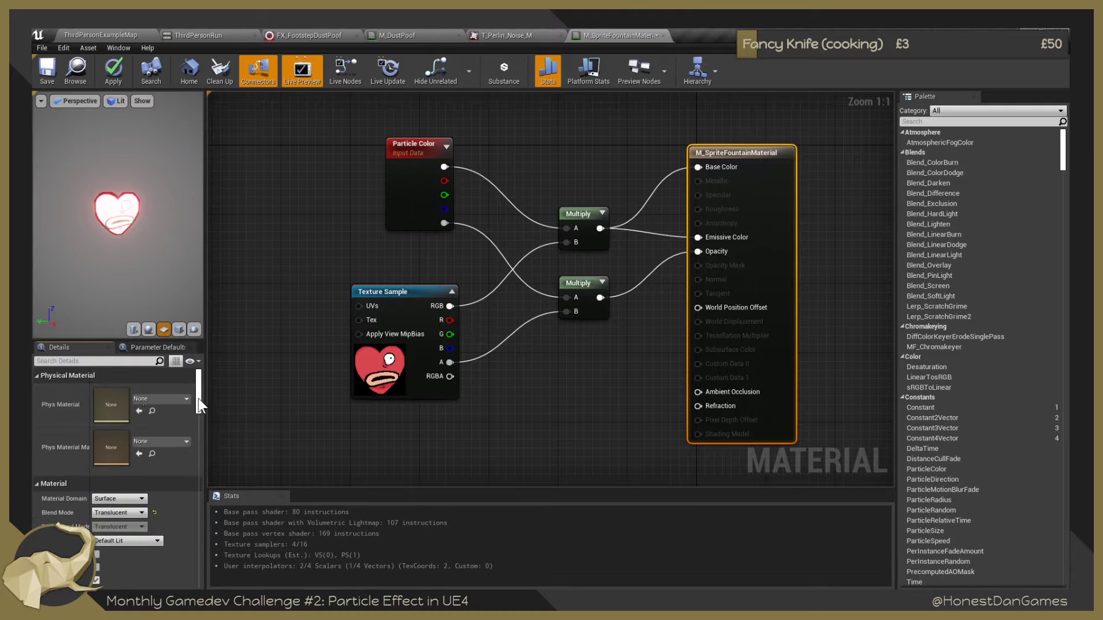
{"action": "left_click", "coordinate": [111, 362]}
{"action": "type", "text": "emis"}
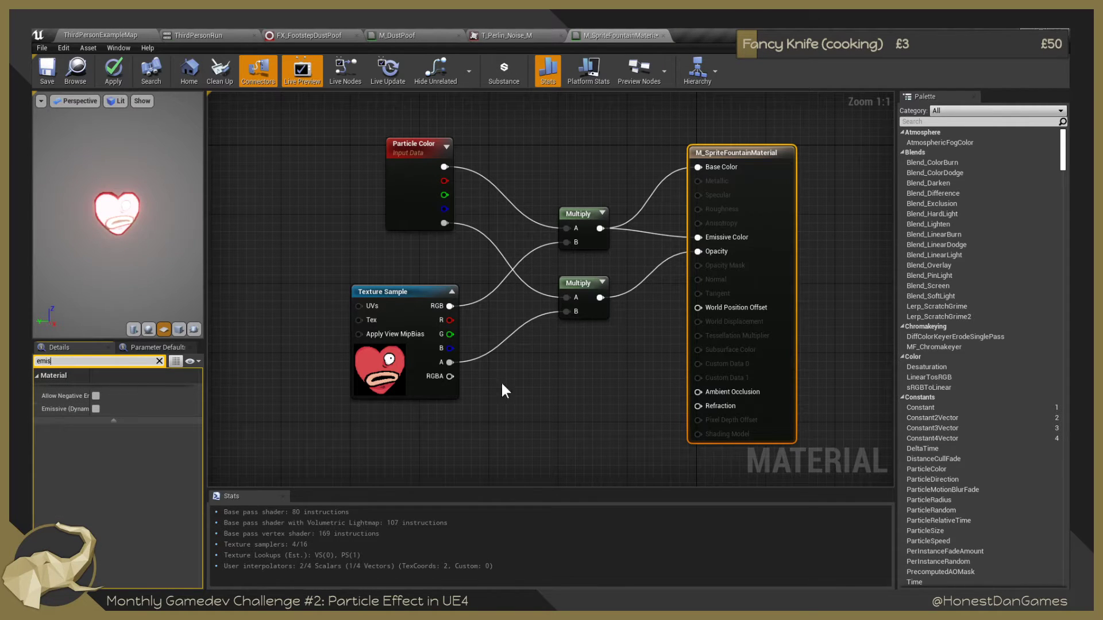
Move the result node further right and place an extra Multiply node near the emissive wire.
{"action": "left_click", "coordinate": [517, 388]}
{"action": "right_click_drag", "start_coordinate": [603, 379], "coordinate": [455, 406]}
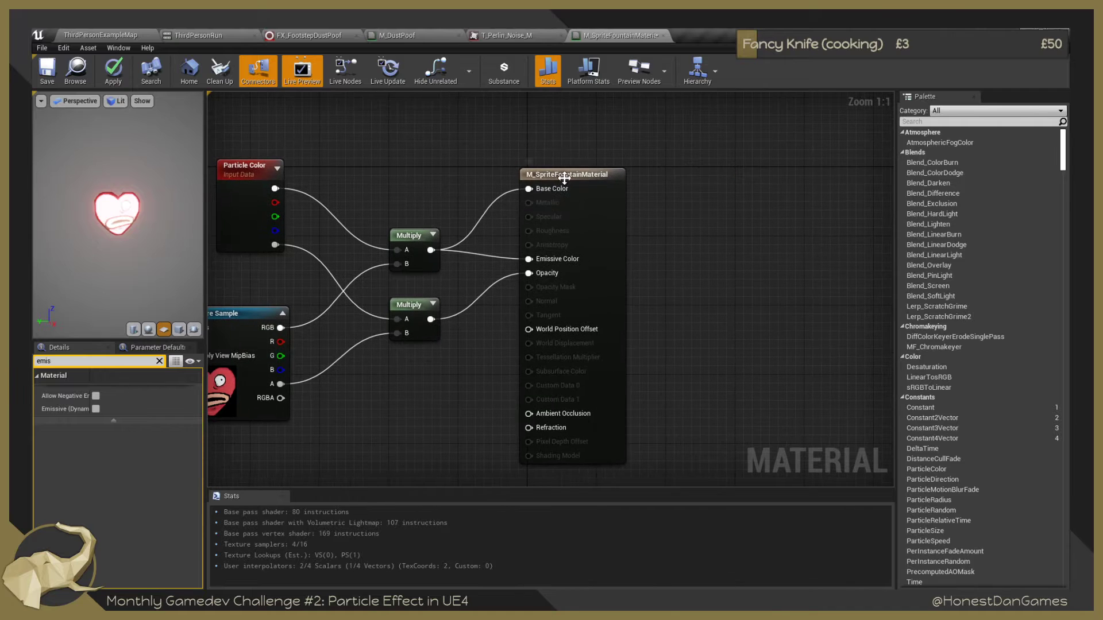
{"action": "left_click_drag", "start_coordinate": [561, 177], "coordinate": [674, 175]}
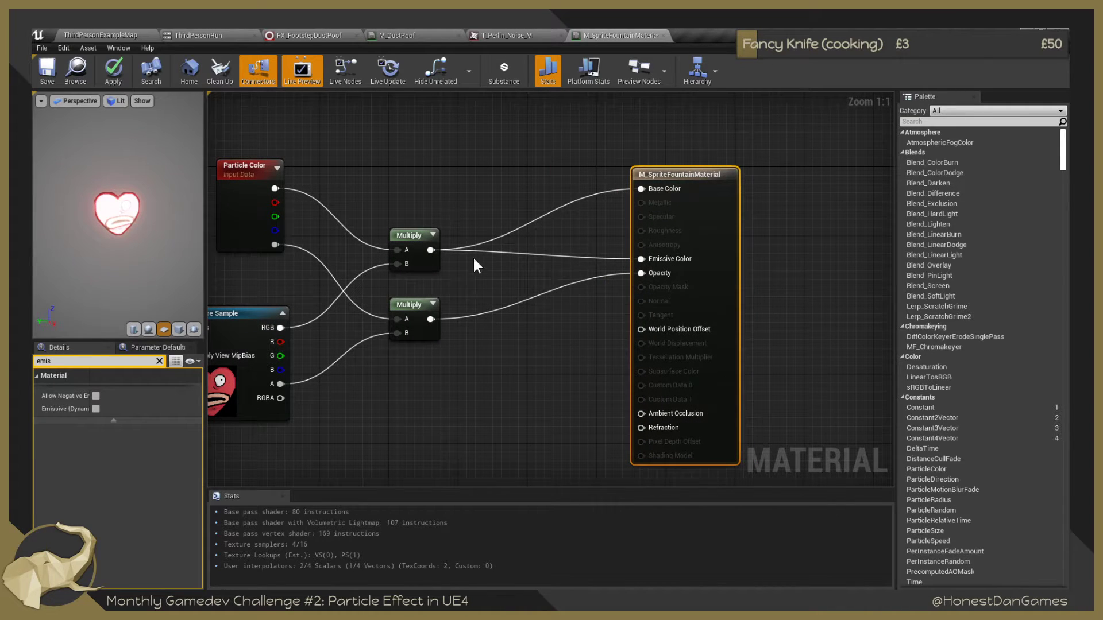
{"action": "left_click", "coordinate": [503, 277]}
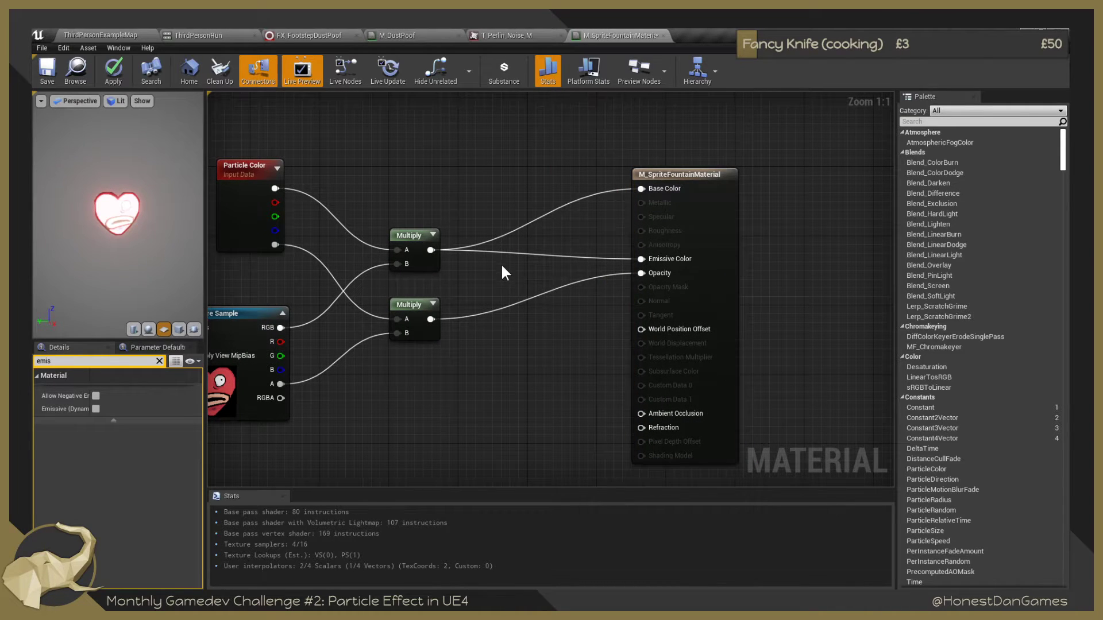
{"action": "left_click", "coordinate": [501, 263]}
{"action": "mouse_move", "coordinate": [503, 266]}
{"action": "left_mouse_down"}
{"action": "mouse_move", "coordinate": [519, 249]}
{"action": "mouse_move", "coordinate": [502, 212]}
{"action": "mouse_move", "coordinate": [494, 256]}
{"action": "left_mouse_up"}
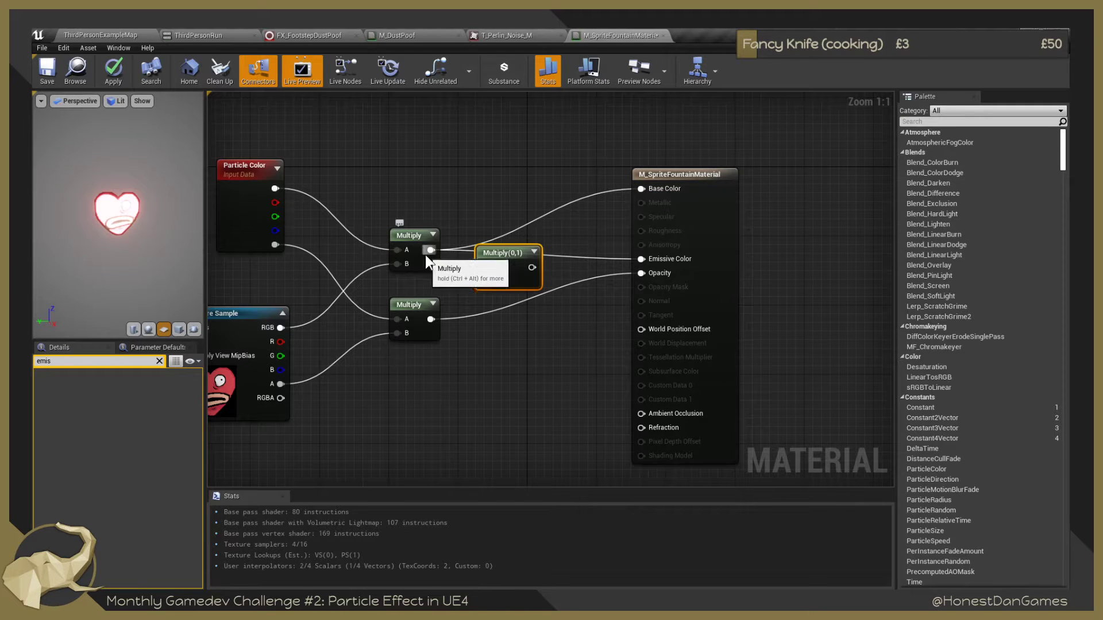
Delete the spare Multiply node and move the result node closer to the multiplies.
{"action": "right_click_drag", "start_coordinate": [521, 360], "coordinate": [636, 316]}
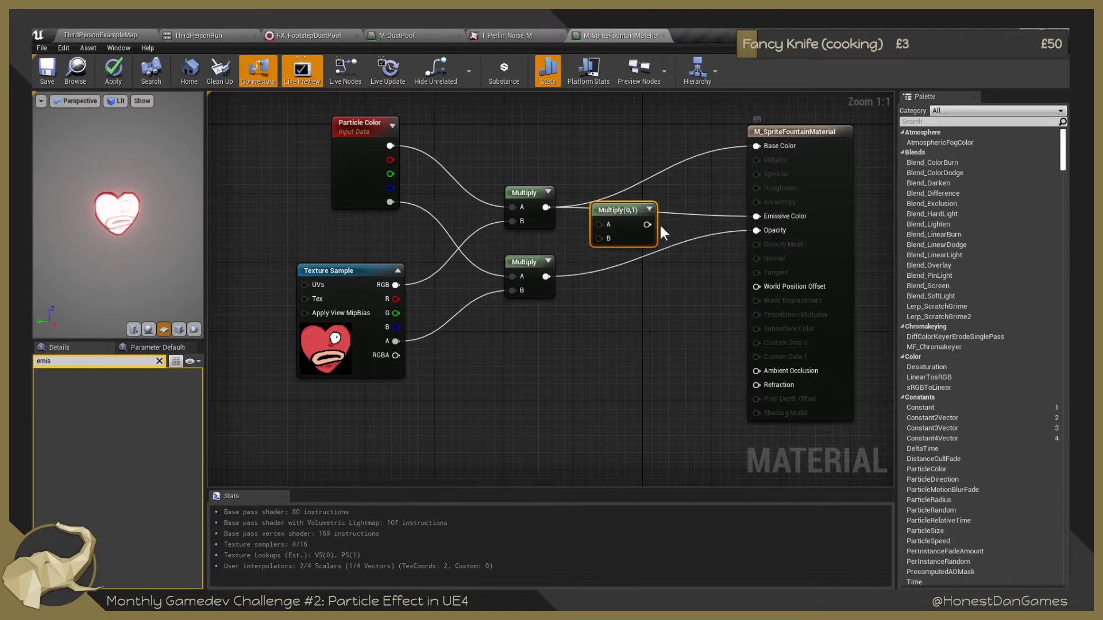
{"action": "left_click_drag", "start_coordinate": [616, 221], "coordinate": [610, 314]}
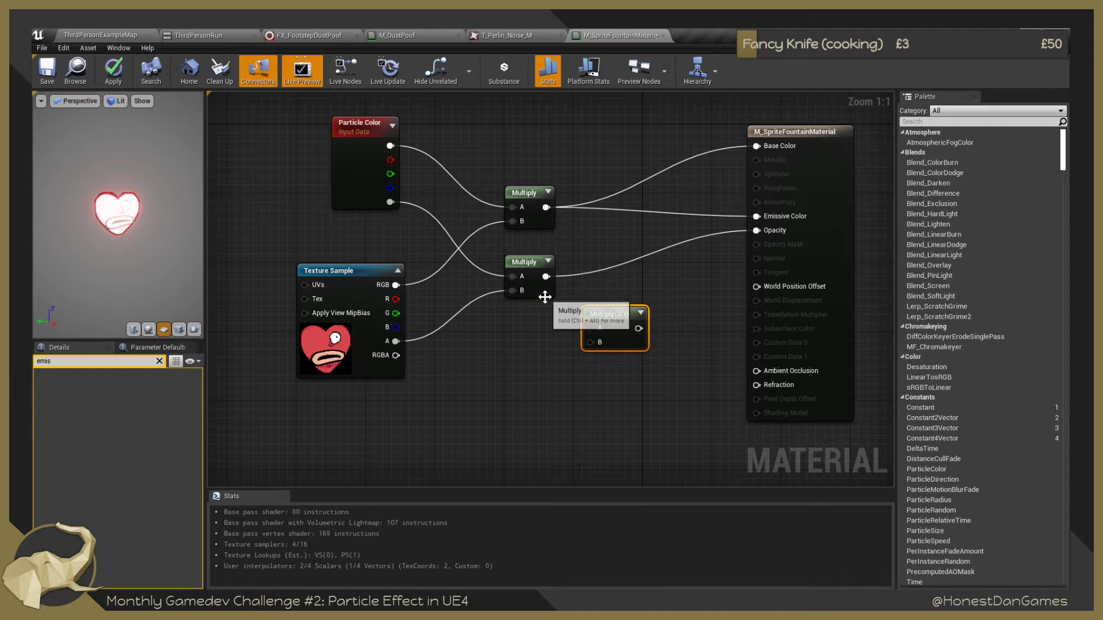
{"action": "mouse_move", "coordinate": [618, 317]}
{"action": "left_mouse_down"}
{"action": "mouse_move", "coordinate": [615, 243]}
{"action": "mouse_move", "coordinate": [602, 225]}
{"action": "mouse_move", "coordinate": [609, 322]}
{"action": "left_mouse_up"}
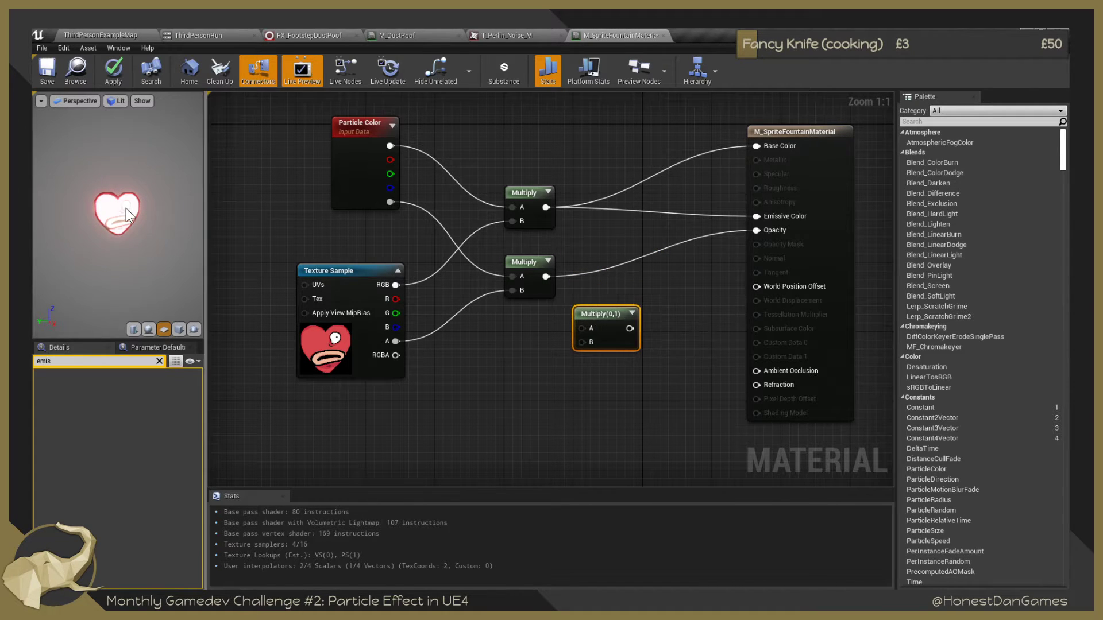
{"action": "key", "text": "Delete"}
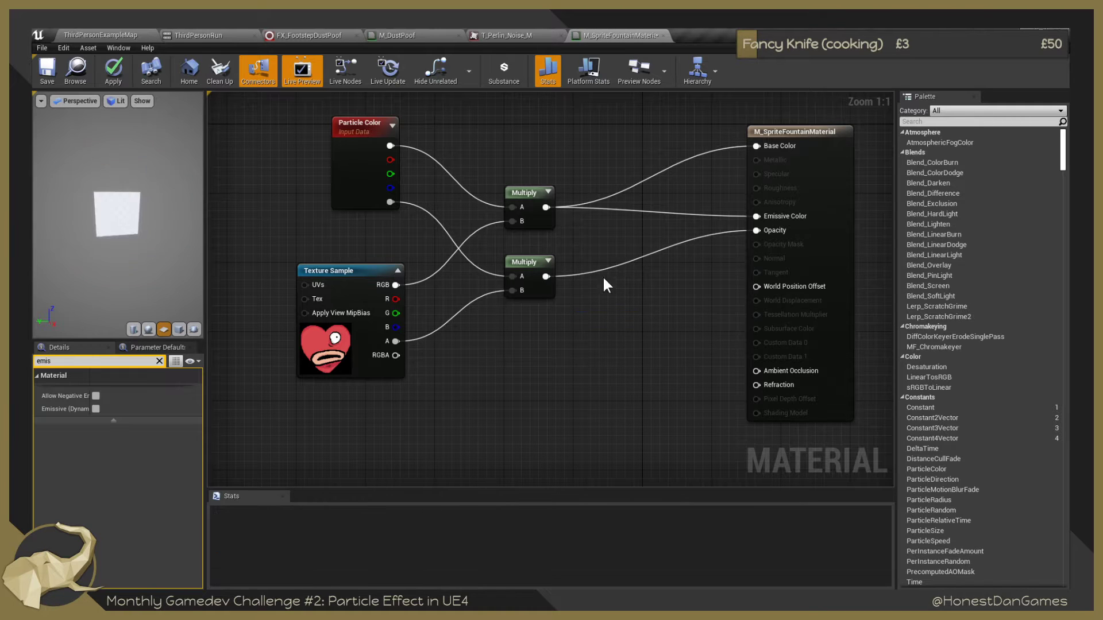
{"action": "left_click_drag", "start_coordinate": [771, 134], "coordinate": [639, 134]}
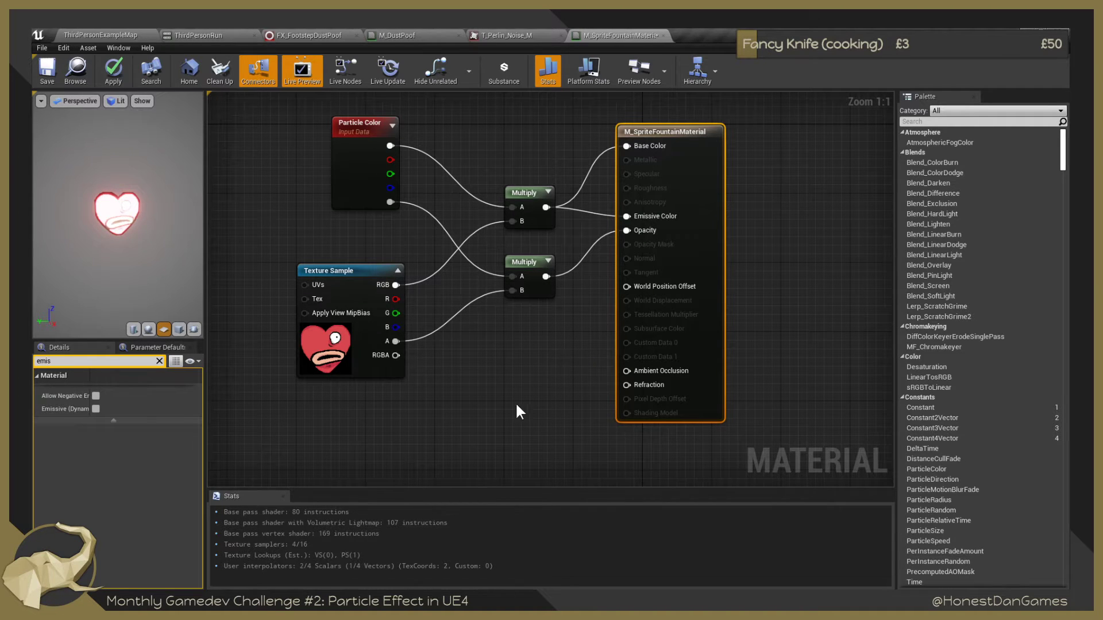
Zoom the preview out to the whole heart and save M_SpriteFountainMaterial.
{"action": "left_click", "coordinate": [538, 357]}
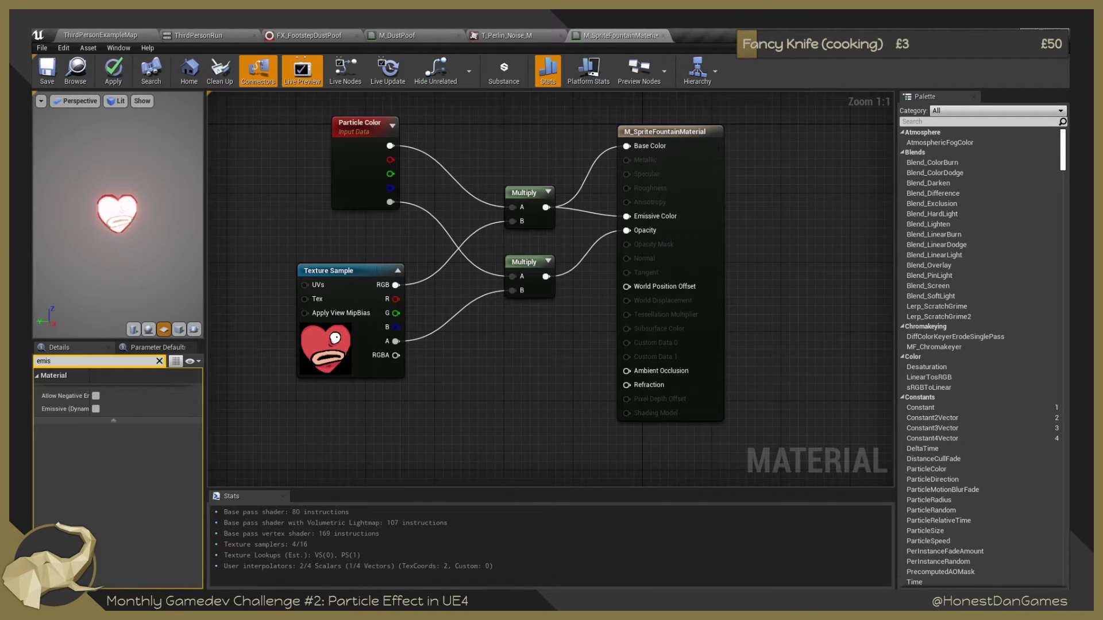
{"action": "scroll", "coordinate": [127, 240], "scroll_direction": "up", "scroll_amount": 10}
{"action": "right_click_drag", "start_coordinate": [142, 241], "coordinate": [143, 241]}
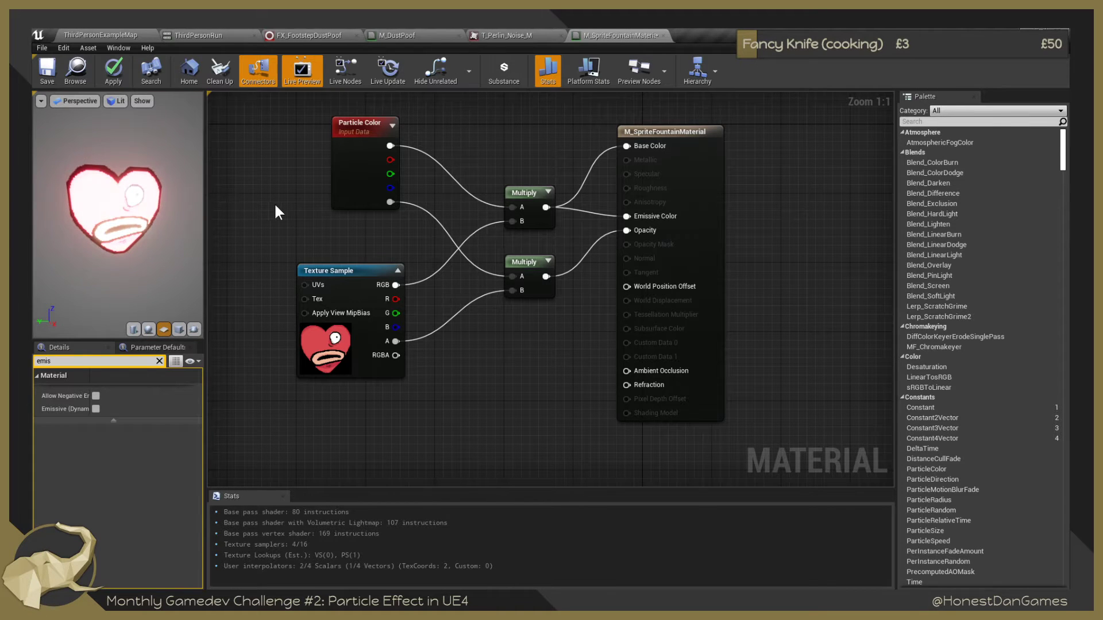
{"action": "left_click", "coordinate": [36, 68]}
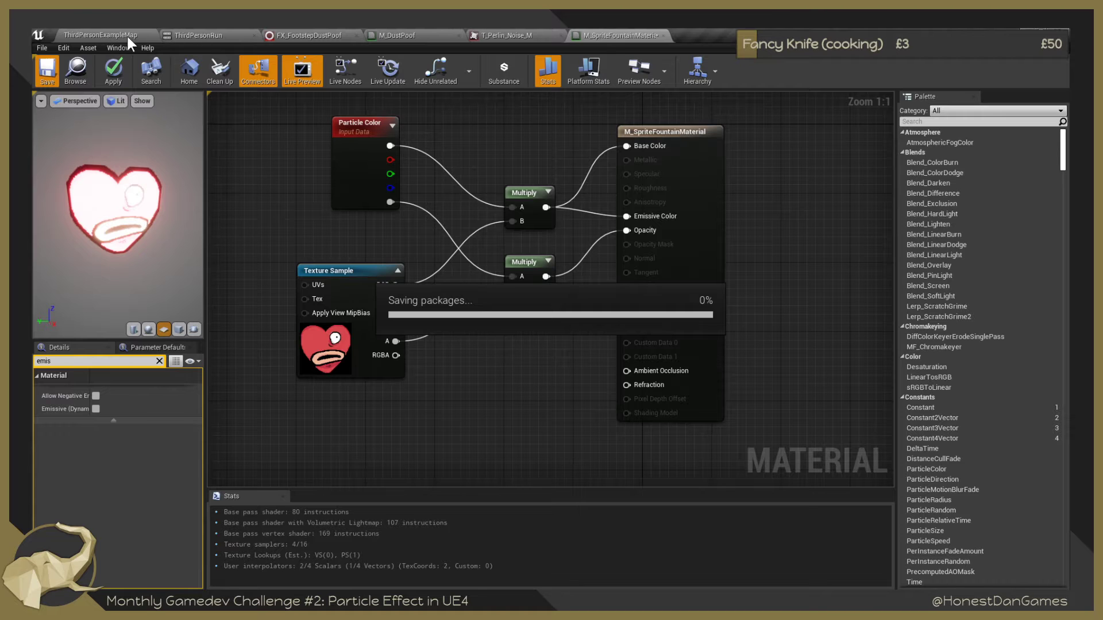
Back in the level editor, start a new FX > Niagara Emitter asset in the SpriteFountain folder.
{"action": "left_click", "coordinate": [109, 37]}
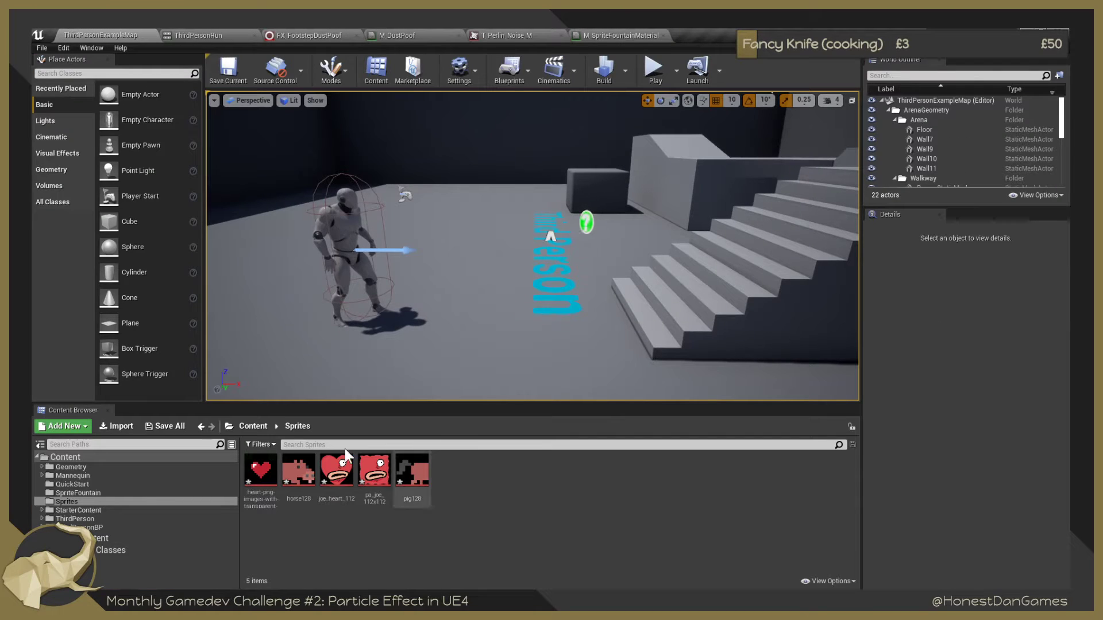
{"action": "left_click", "coordinate": [69, 493]}
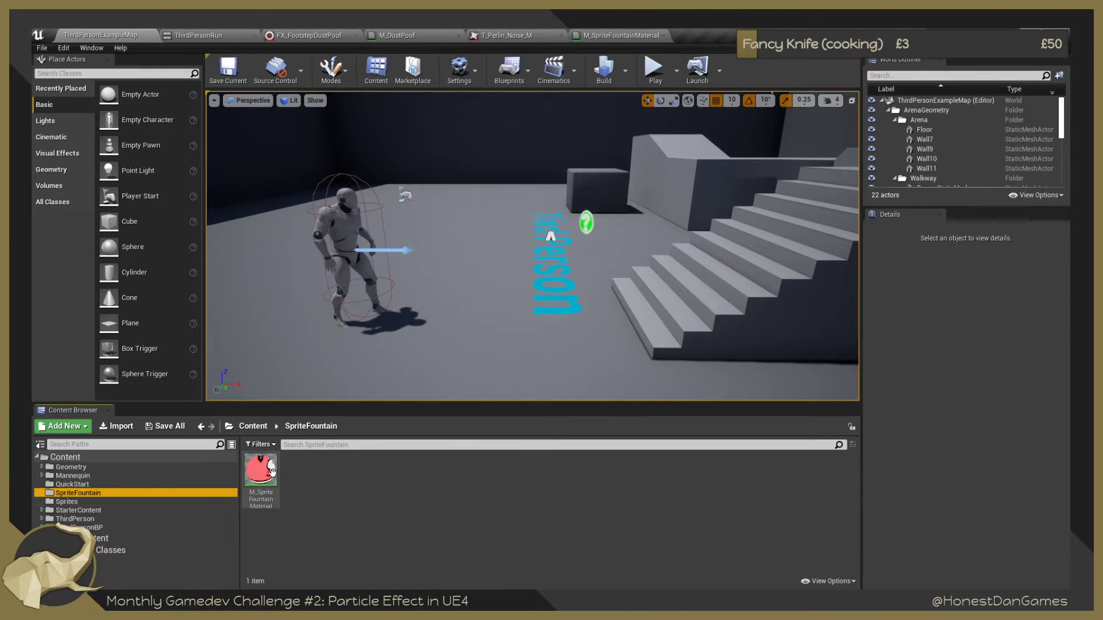
{"action": "right_click", "coordinate": [305, 464]}
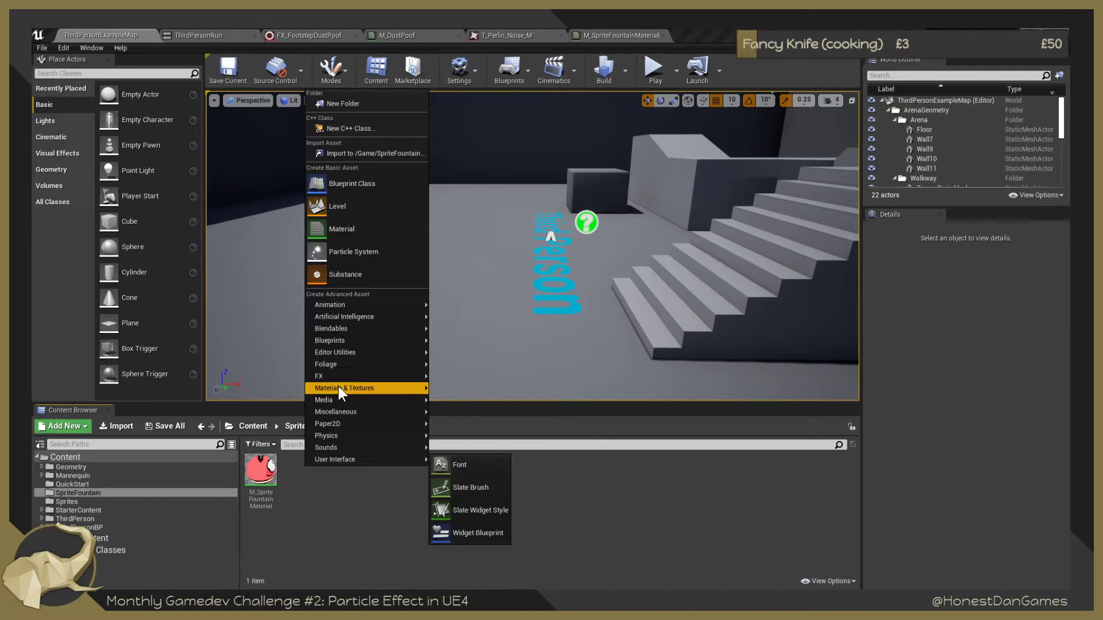
{"action": "mouse_move", "coordinate": [350, 376]}
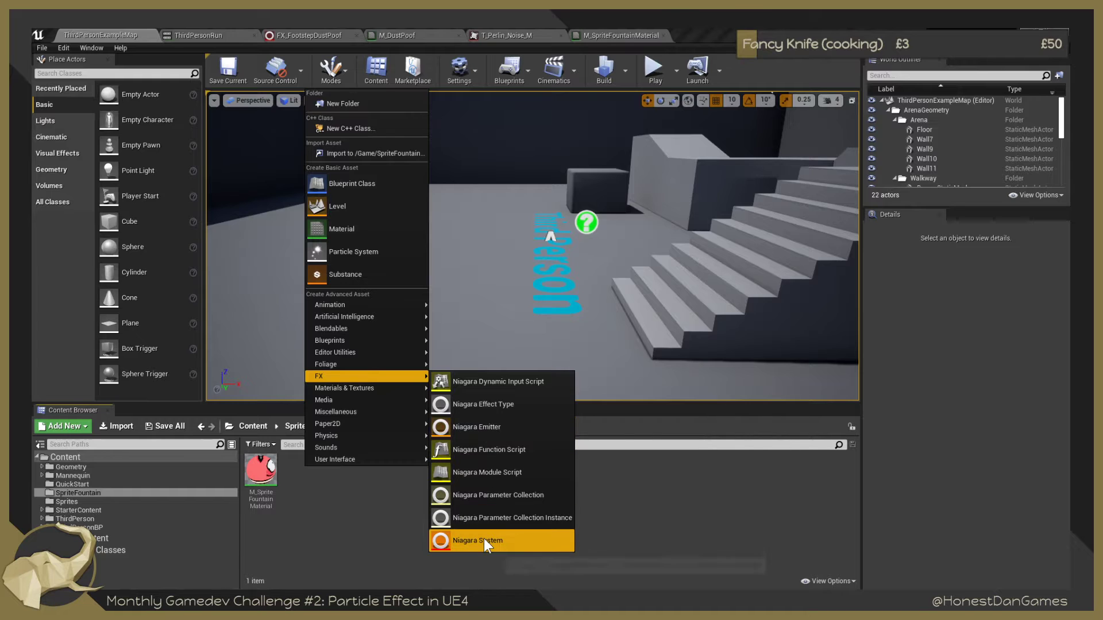
{"action": "left_click", "coordinate": [465, 432]}
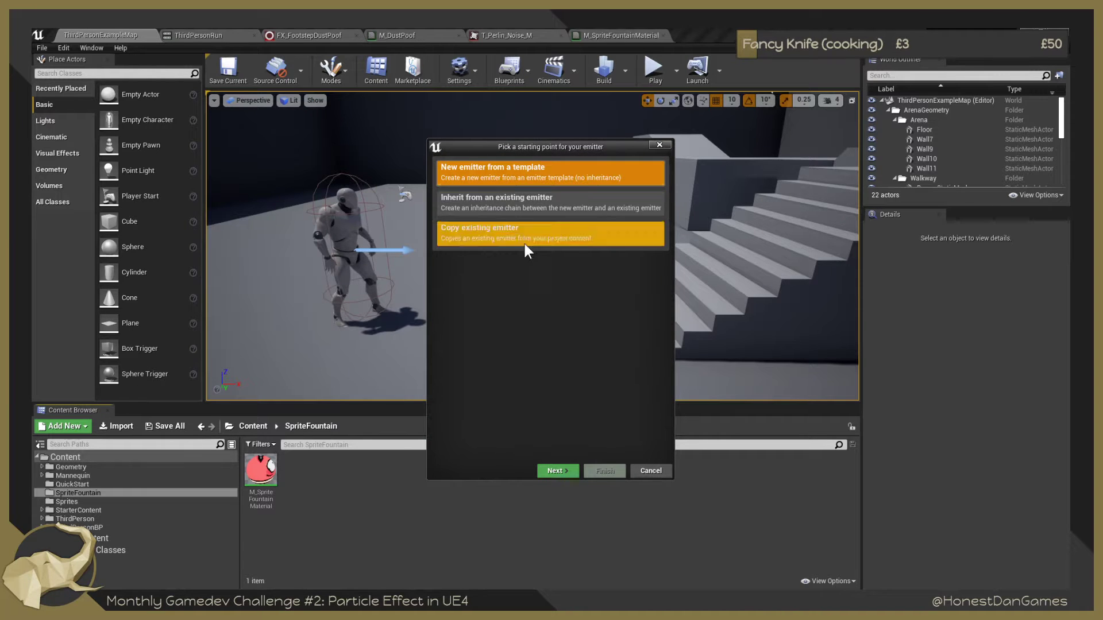
In the emitter wizard, pick the Fountain template and finish creating the emitter.
{"action": "left_click", "coordinate": [556, 471]}
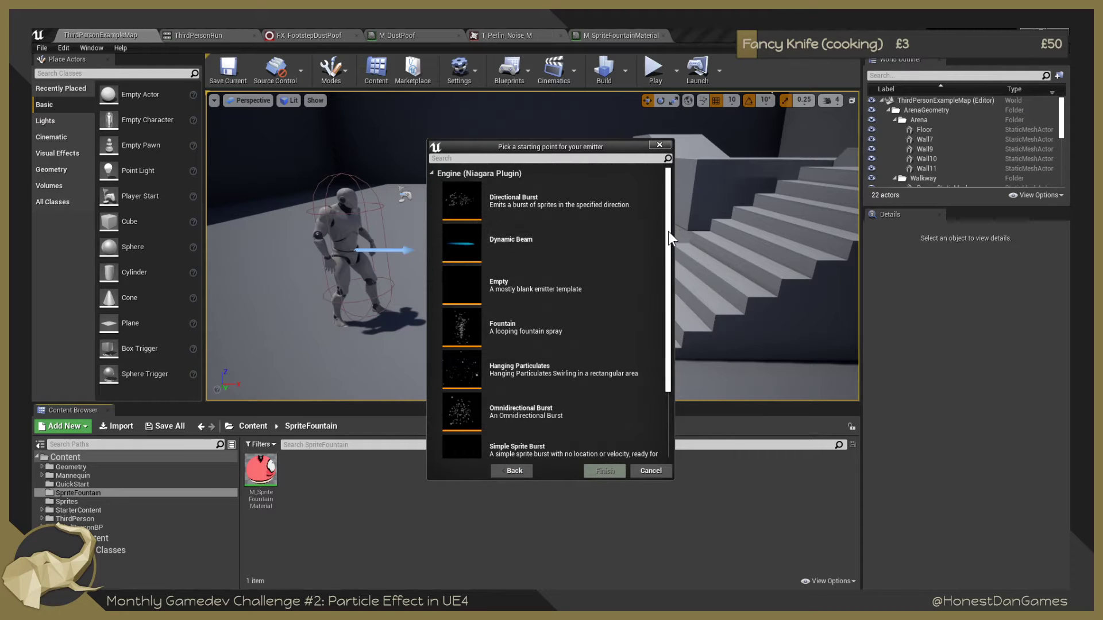
{"action": "left_click_drag", "start_coordinate": [668, 233], "coordinate": [672, 202]}
{"action": "left_click_drag", "start_coordinate": [669, 380], "coordinate": [670, 347]}
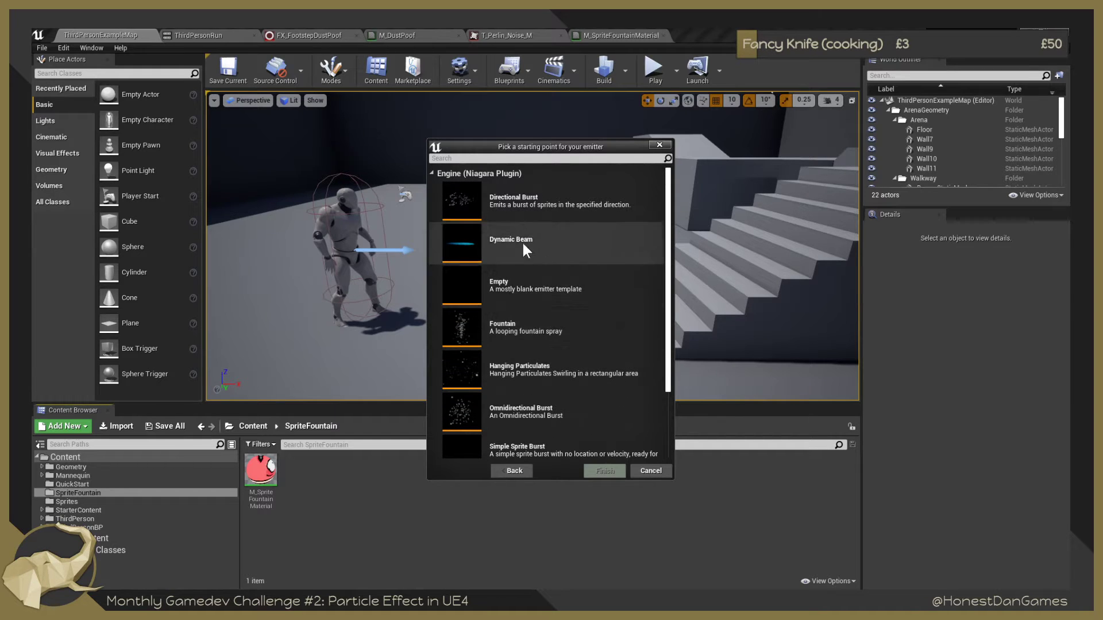
{"action": "left_click", "coordinate": [510, 313]}
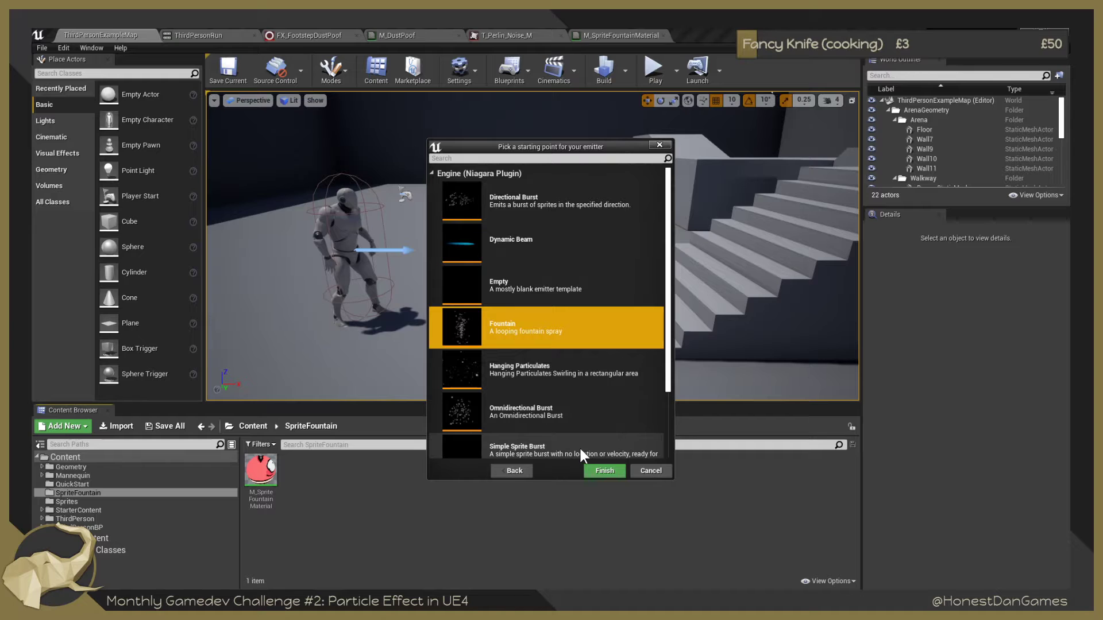
{"action": "left_click", "coordinate": [604, 471]}
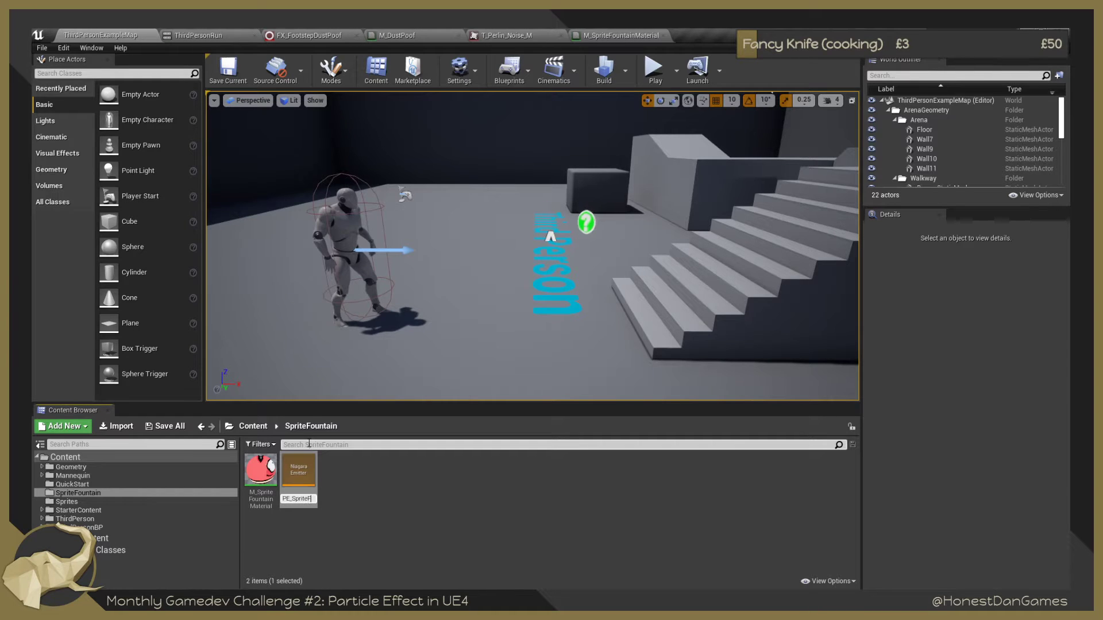
Confirm the name PE_SpriteFountain and open the emitter in the Niagara editor.
{"action": "key", "text": "Return"}
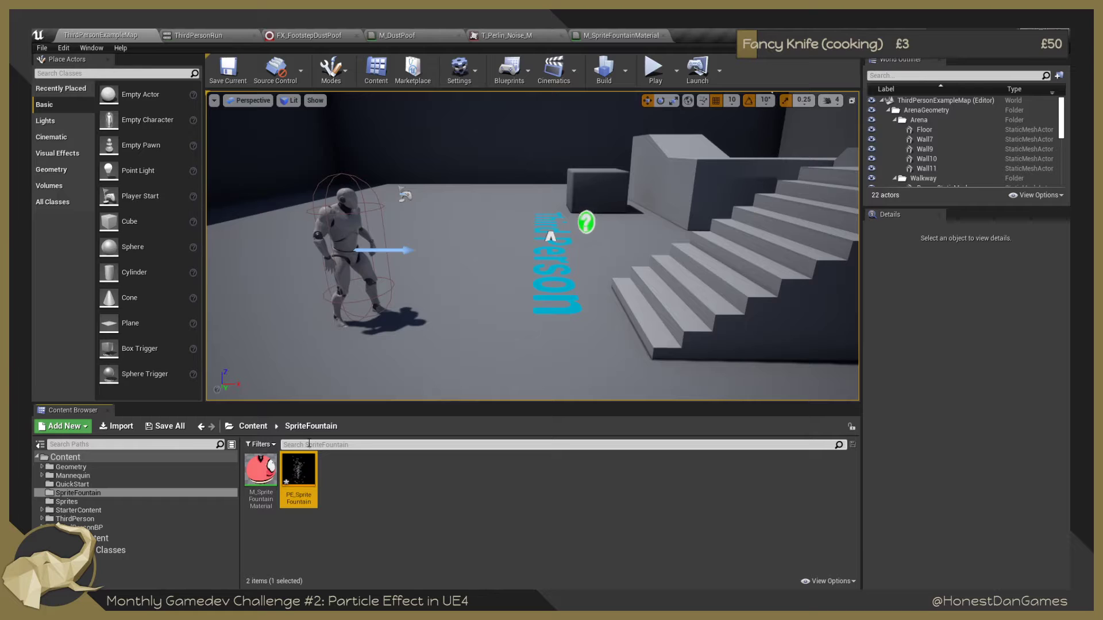
{"action": "left_click", "coordinate": [348, 515]}
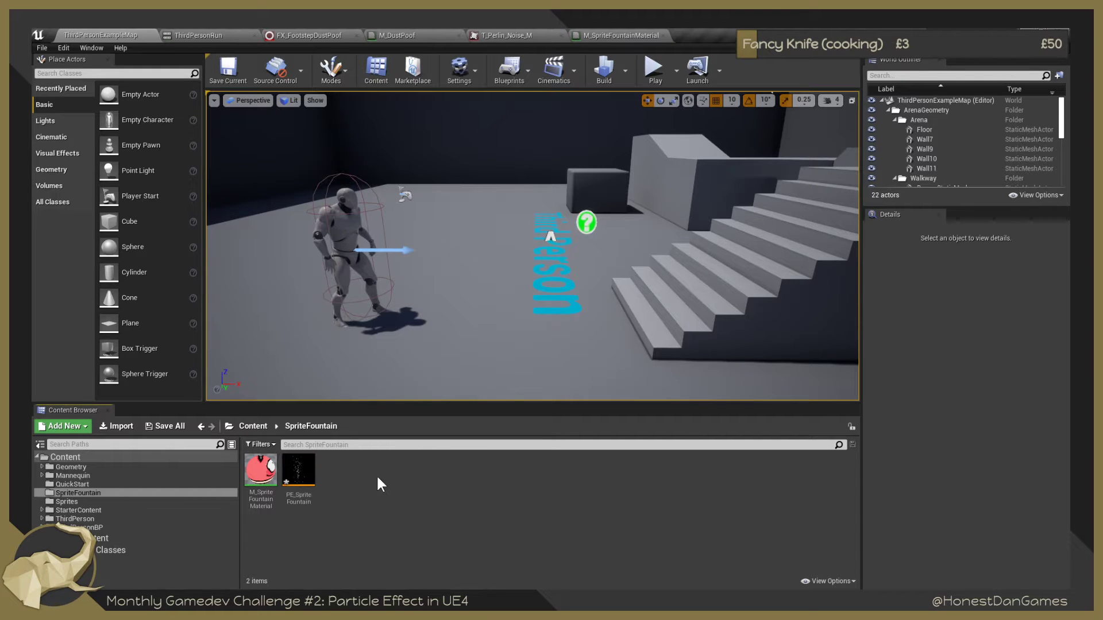
{"action": "left_click", "coordinate": [301, 482]}
{"action": "double_click", "coordinate": [301, 481]}
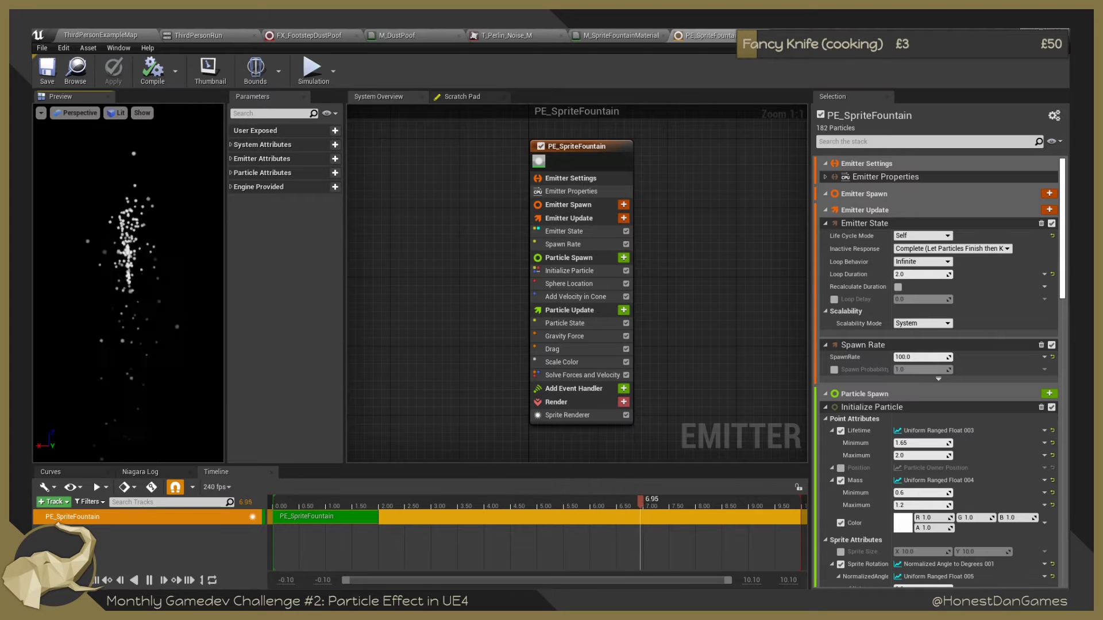
Reposition the emitter node in the overview graph and show its Sprite Renderer settings.
{"action": "scroll", "coordinate": [178, 225], "scroll_direction": "up", "scroll_amount": 5}
{"action": "scroll", "coordinate": [189, 204], "scroll_direction": "down", "scroll_amount": 5}
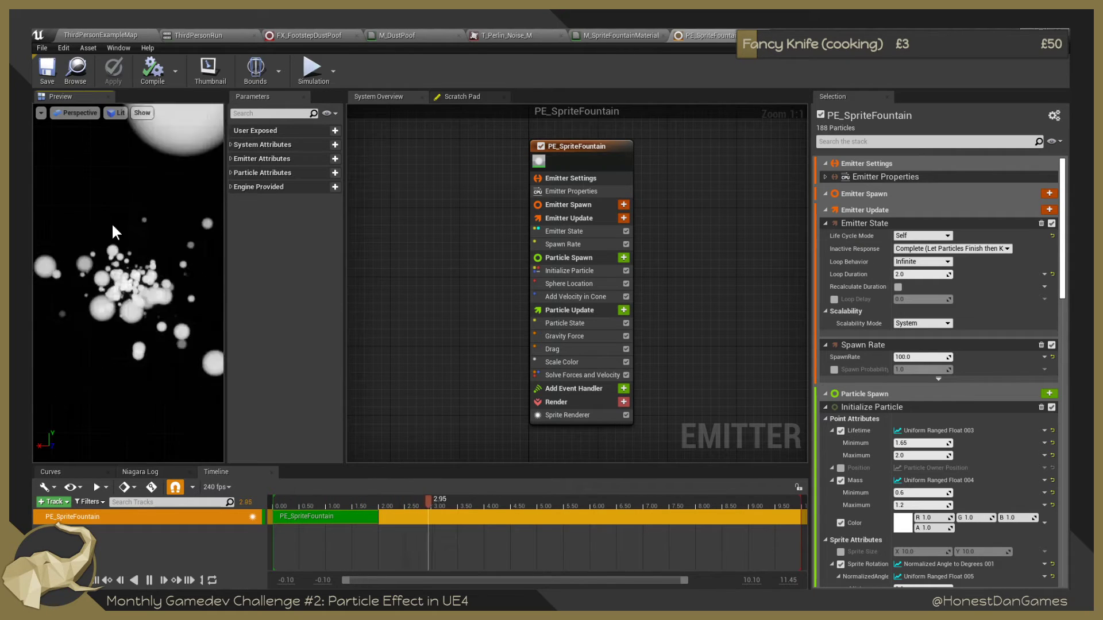
{"action": "scroll", "coordinate": [111, 230], "scroll_direction": "down", "scroll_amount": 5}
{"action": "scroll", "coordinate": [141, 278], "scroll_direction": "up", "scroll_amount": 5}
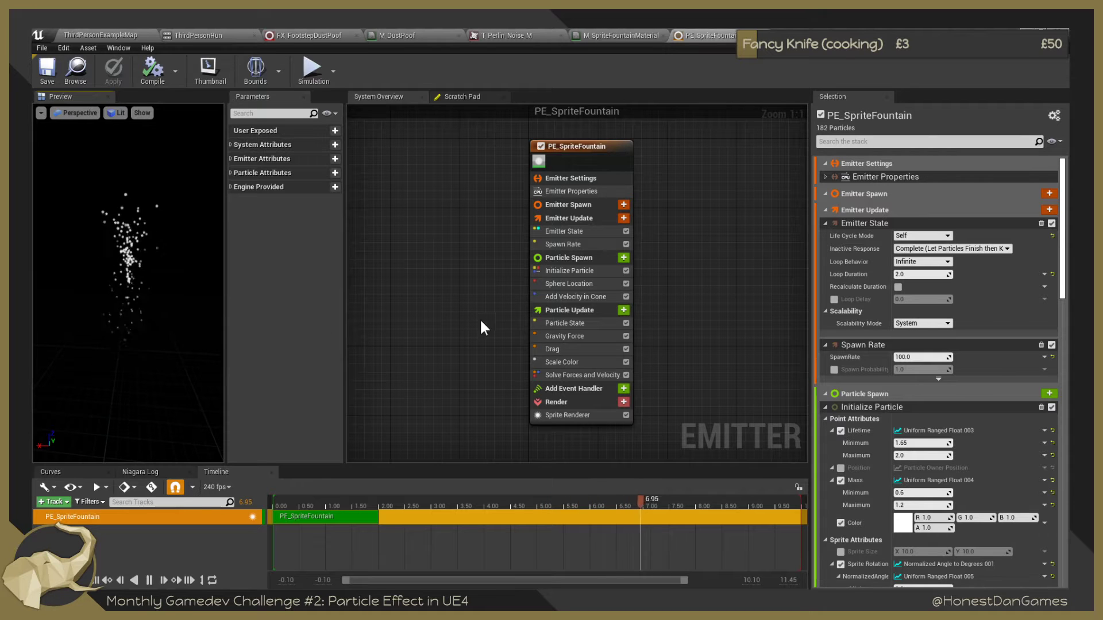
{"action": "right_click_drag", "start_coordinate": [456, 323], "coordinate": [429, 334]}
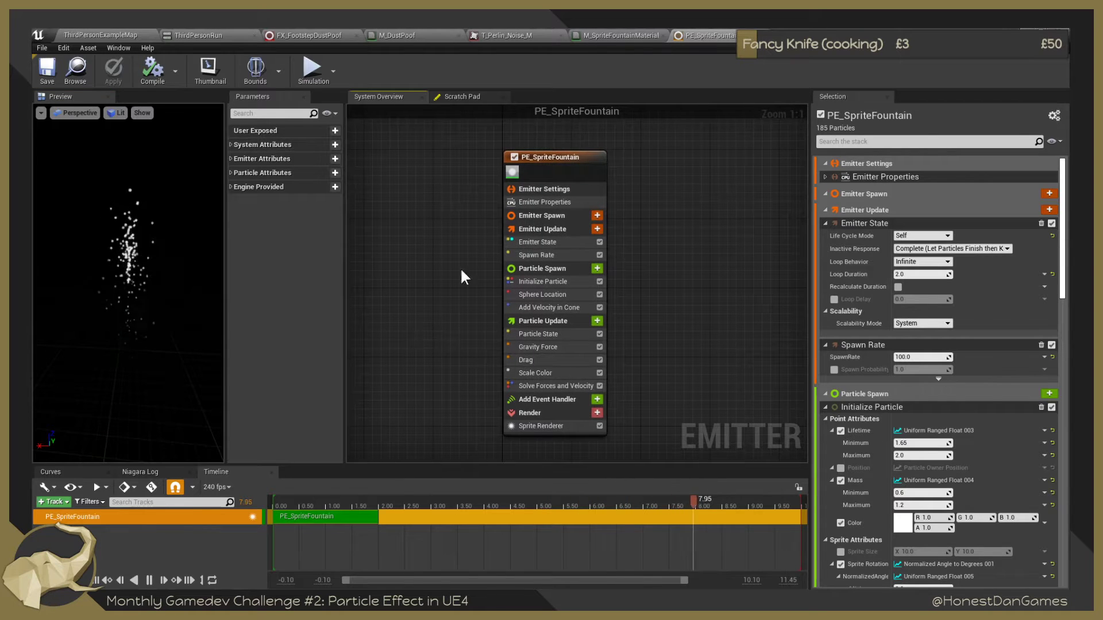
{"action": "left_click", "coordinate": [539, 157]}
{"action": "right_click_drag", "start_coordinate": [683, 184], "coordinate": [616, 189]}
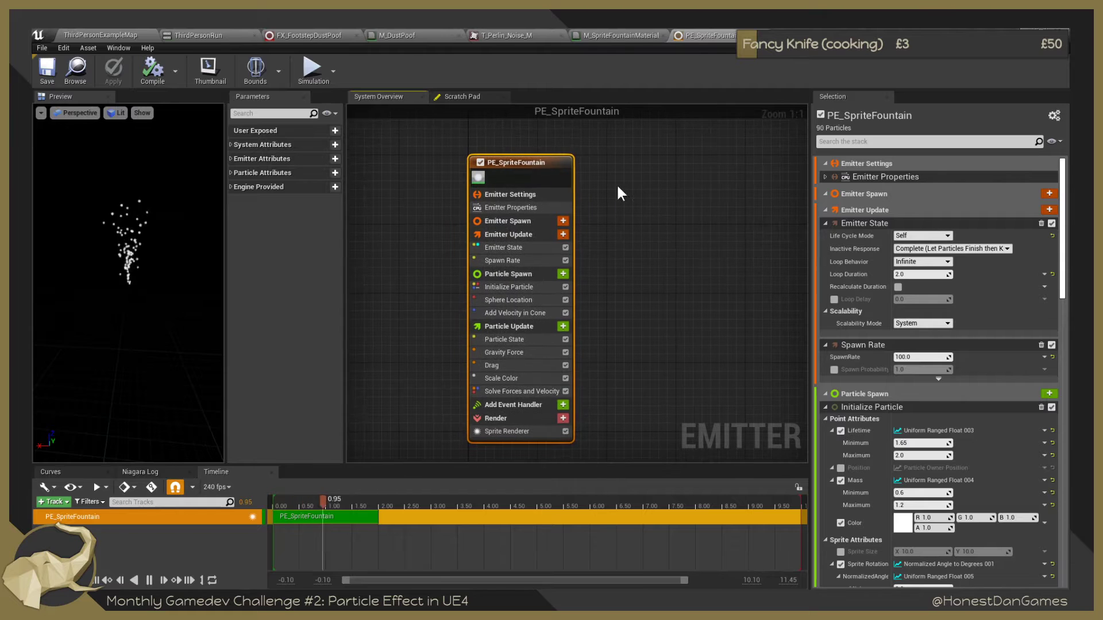
{"action": "left_click", "coordinate": [480, 177]}
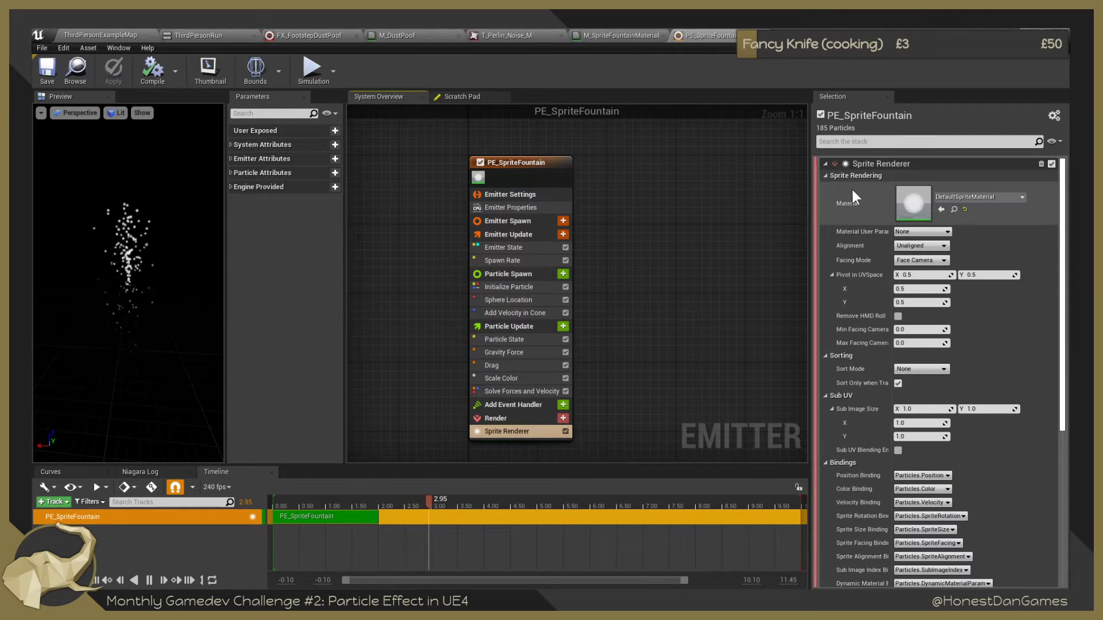
Assign M_SpriteFountainMaterial from the Content Browser to the Sprite Renderer's Material slot.
{"action": "left_click", "coordinate": [954, 209]}
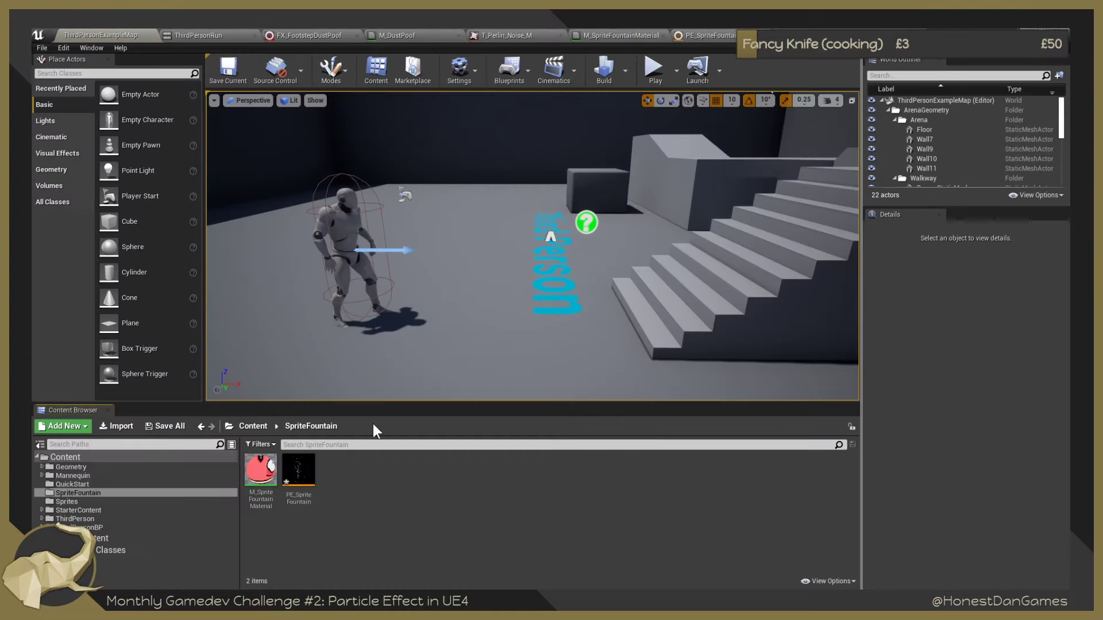
{"action": "left_click", "coordinate": [273, 470]}
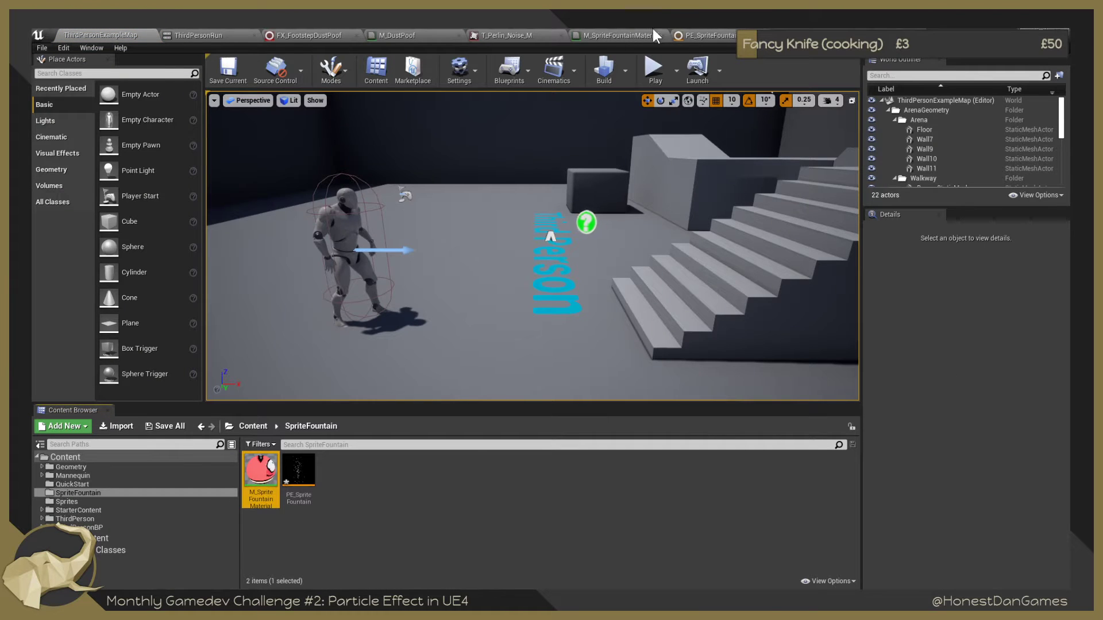
{"action": "left_click", "coordinate": [706, 35]}
{"action": "left_click", "coordinate": [941, 209]}
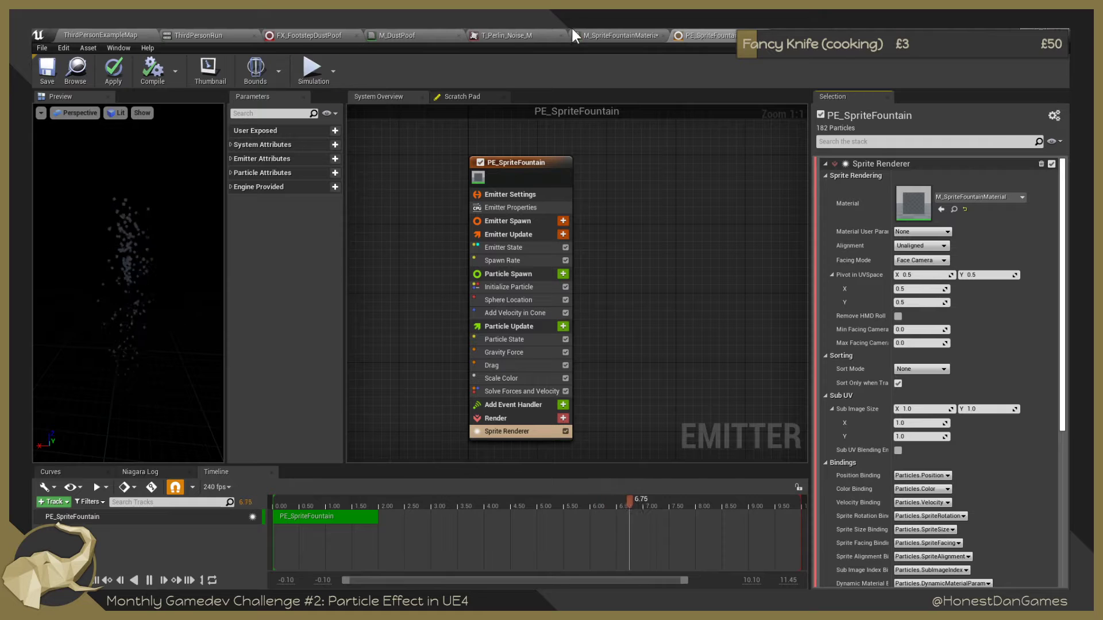
Save M_SpriteFountainMaterial in its editor and return to the emitter preview.
{"action": "left_click", "coordinate": [636, 36]}
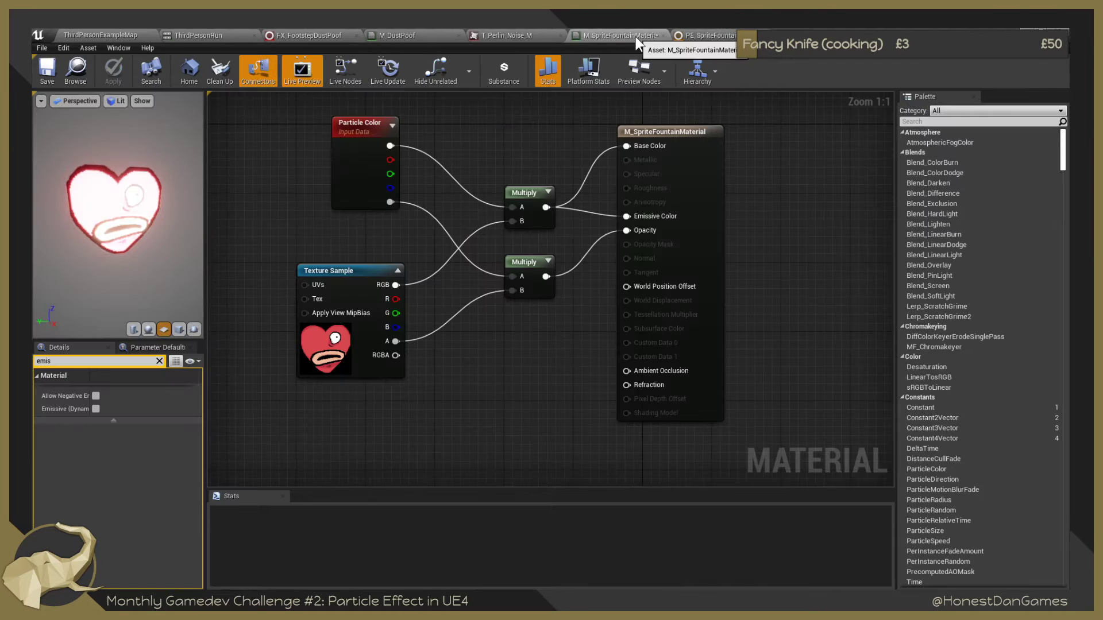
{"action": "left_click", "coordinate": [49, 69]}
{"action": "left_click", "coordinate": [727, 34]}
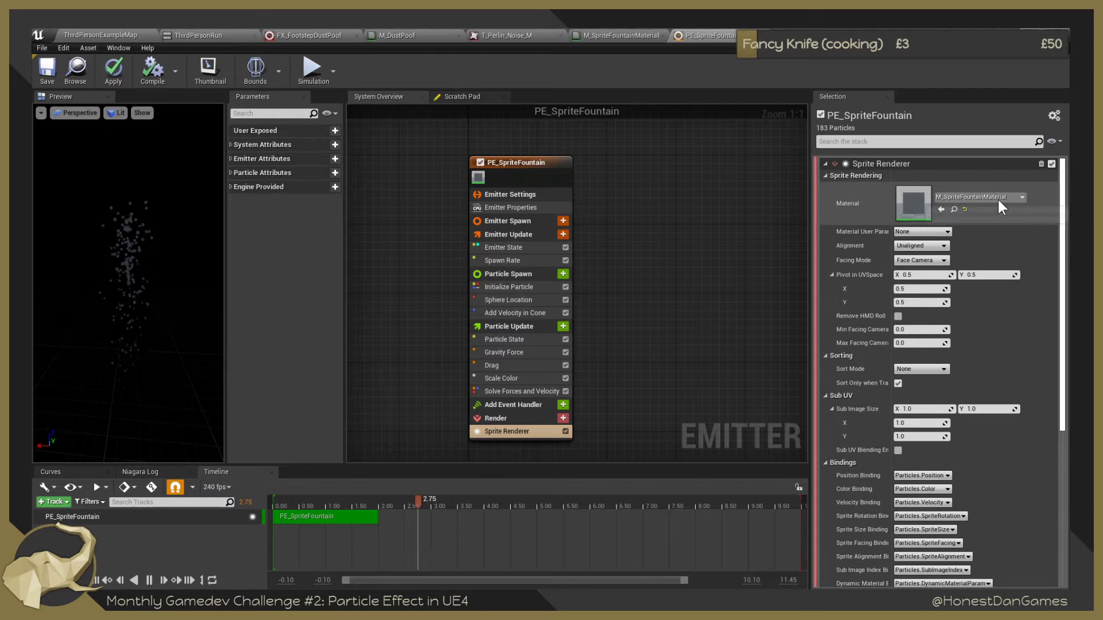
{"action": "scroll", "coordinate": [111, 246], "scroll_direction": "up", "scroll_amount": 5}
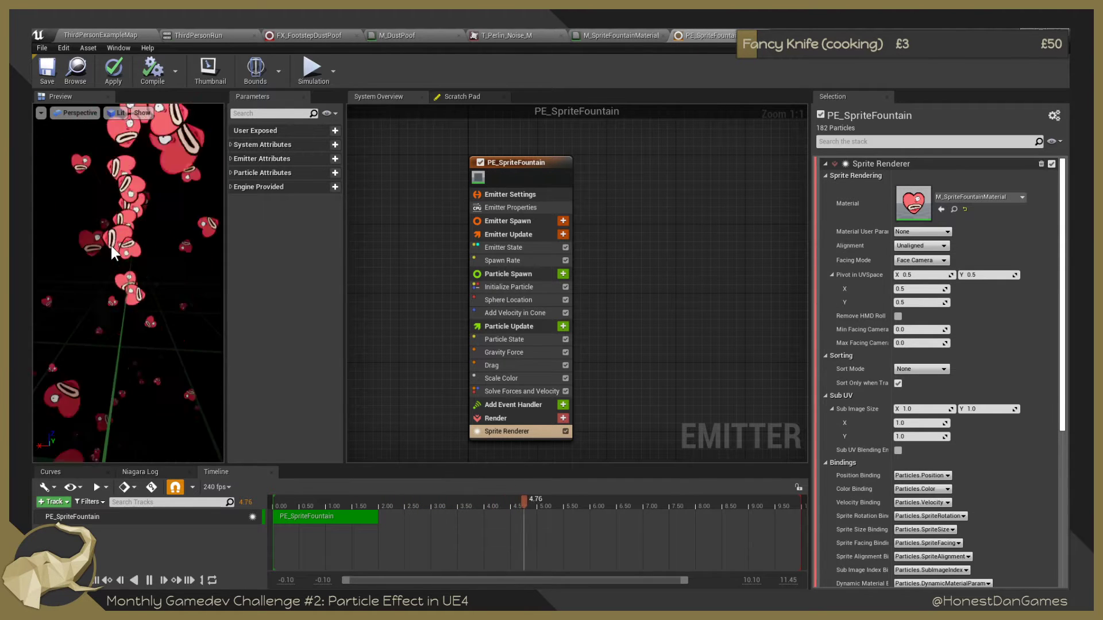
{"action": "scroll", "coordinate": [111, 247], "scroll_direction": "down", "scroll_amount": 4}
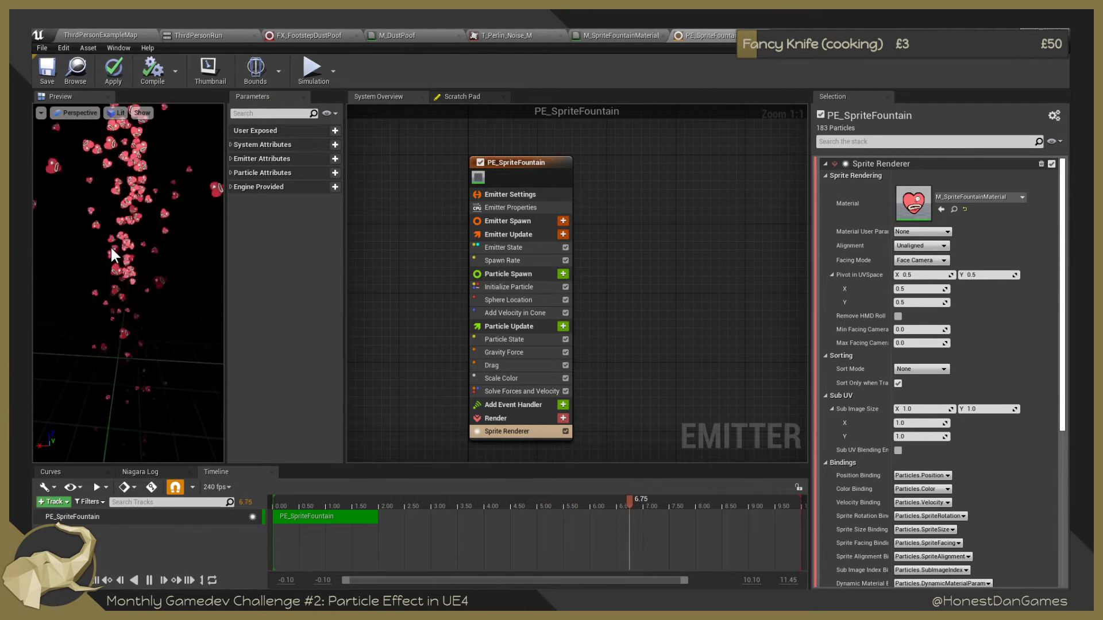
{"action": "scroll", "coordinate": [124, 244], "scroll_direction": "down", "scroll_amount": 3}
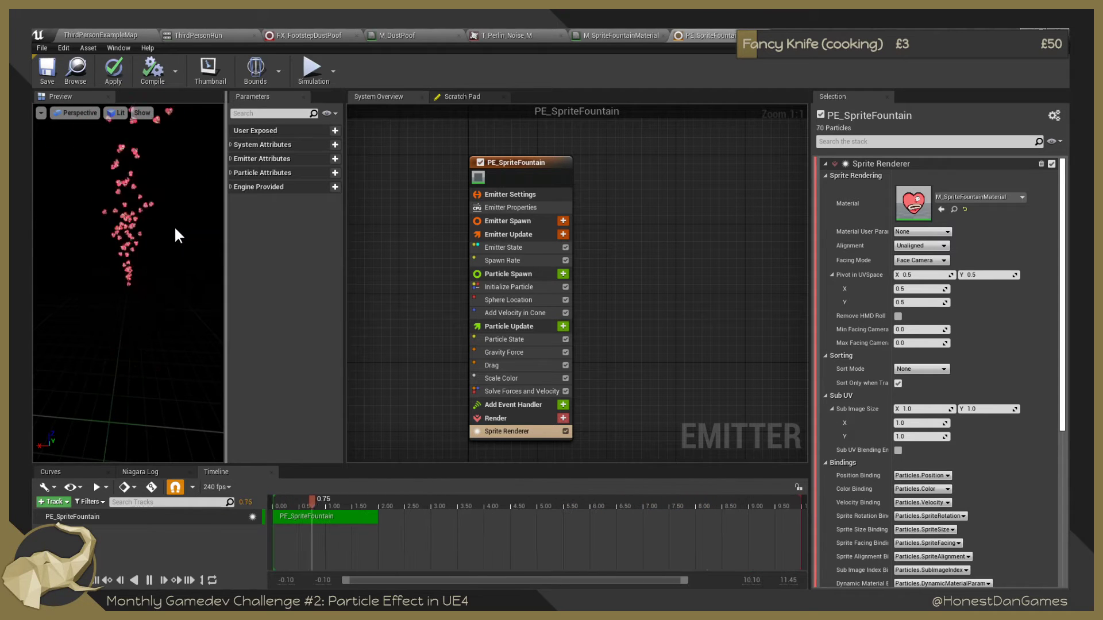
Filter the emitter stack for 'colo' and pause the particle preview.
{"action": "right_click_drag", "start_coordinate": [394, 225], "coordinate": [397, 256]}
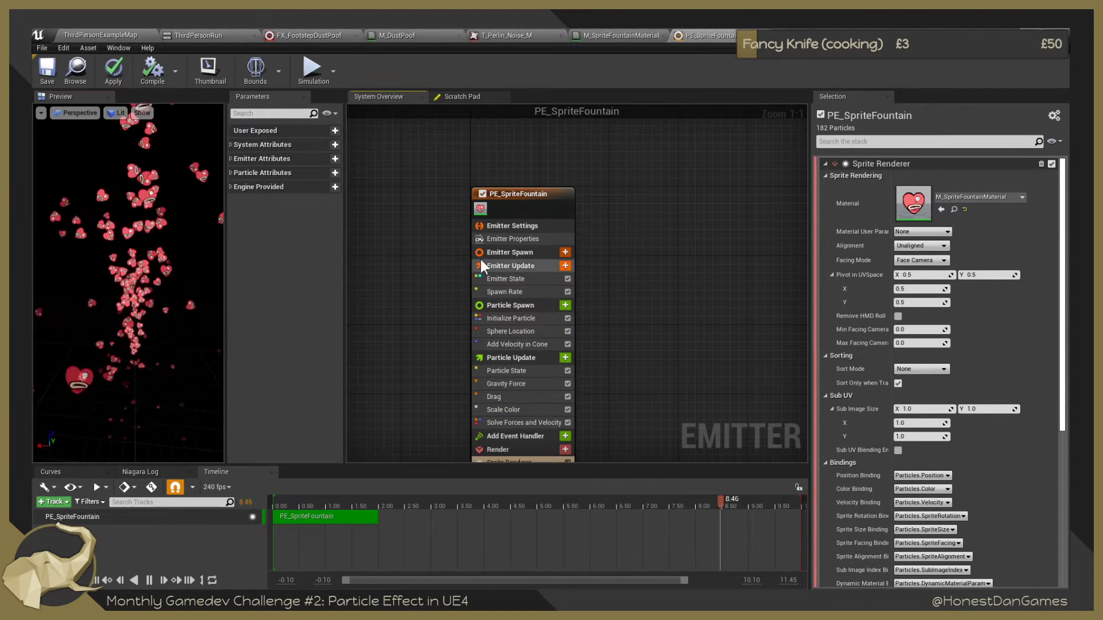
{"action": "right_click_drag", "start_coordinate": [461, 259], "coordinate": [409, 248]}
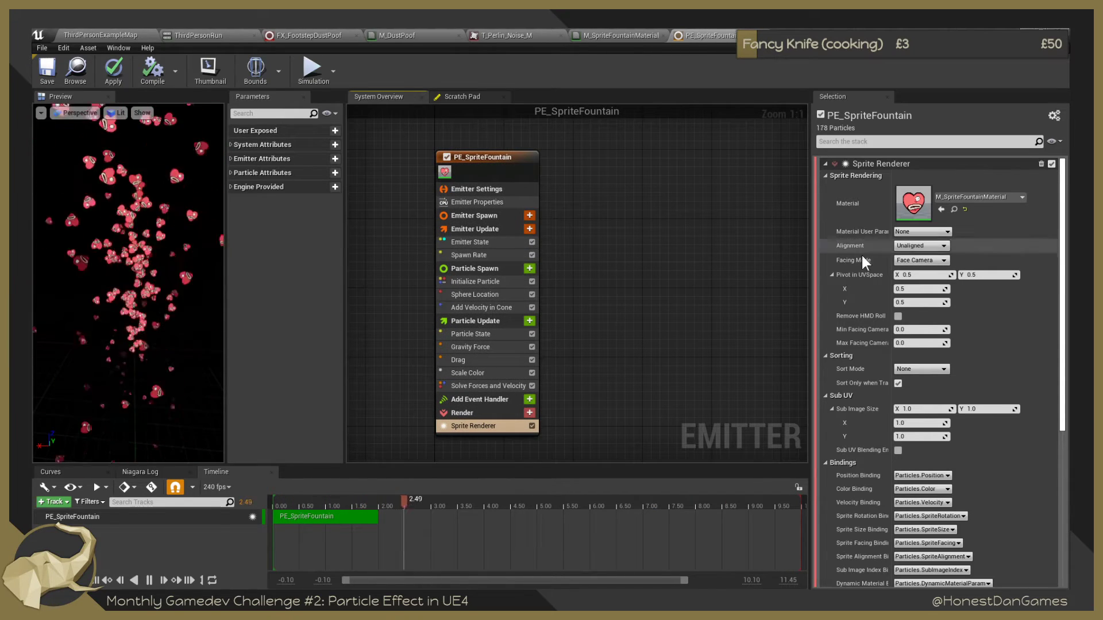
{"action": "left_click", "coordinate": [850, 141]}
{"action": "type", "text": "colo"}
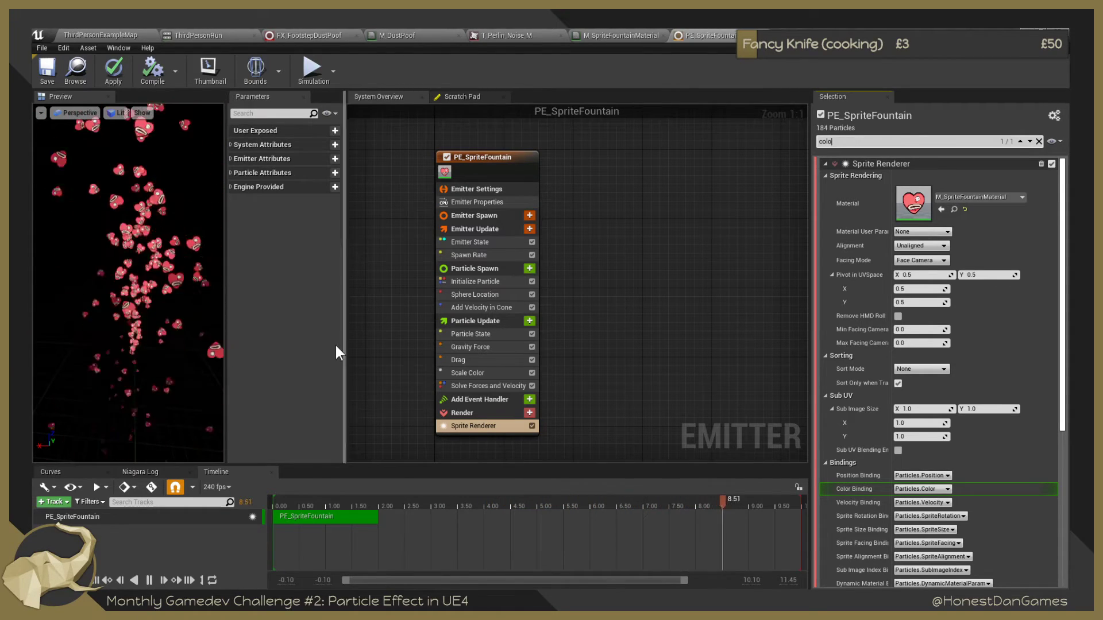
{"action": "left_click", "coordinate": [149, 580]}
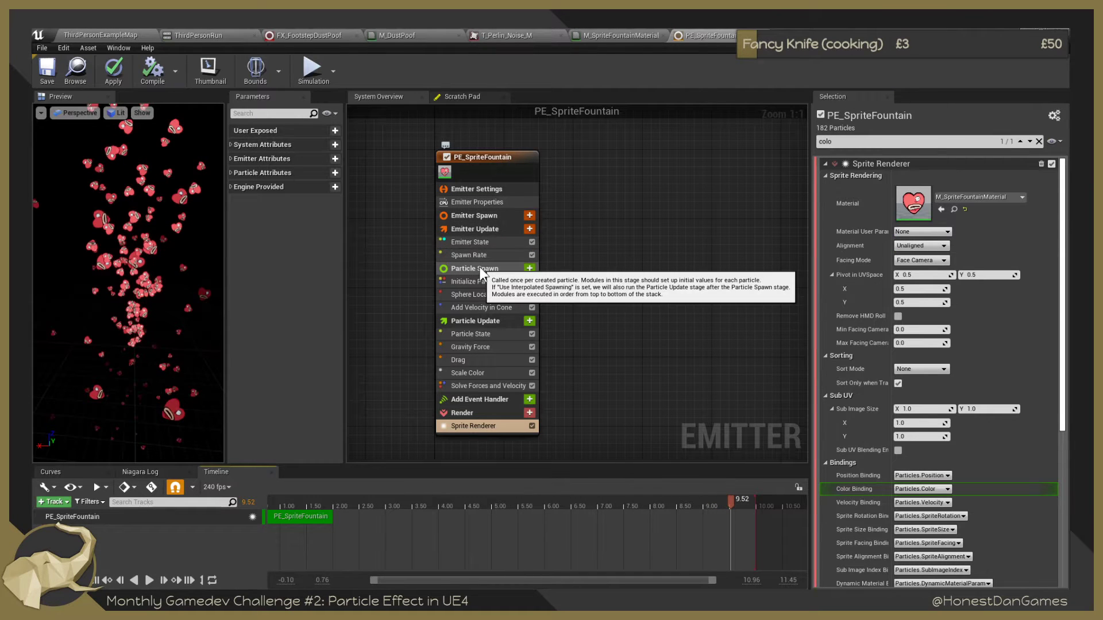
Clear the stack filter and bring up the module list for Particle Spawn.
{"action": "left_click", "coordinate": [848, 144]}
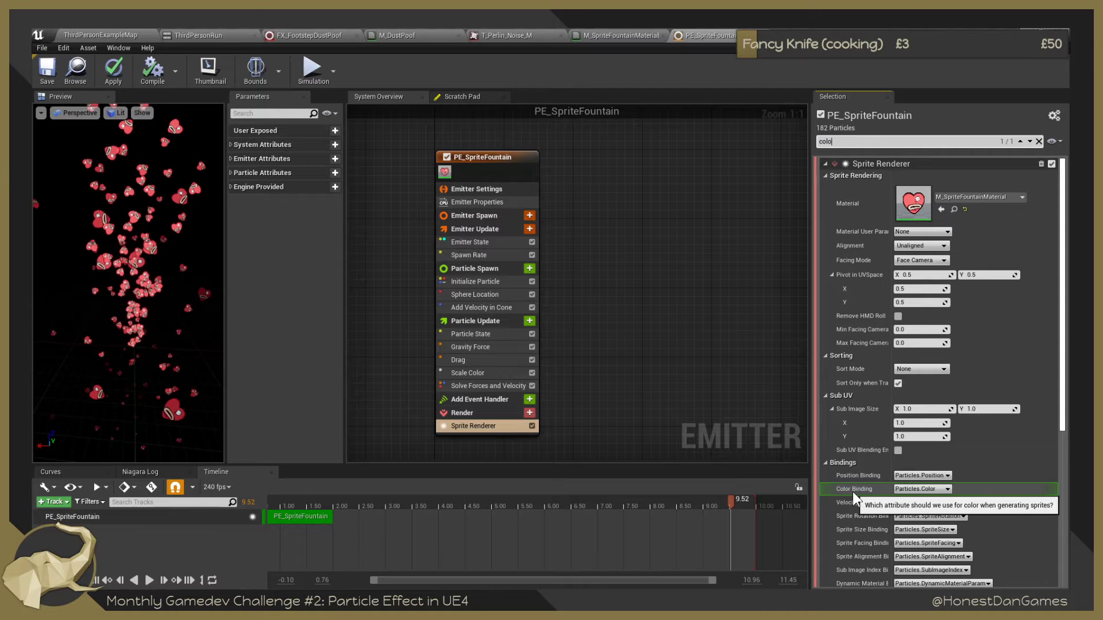
{"action": "scroll", "coordinate": [852, 492], "scroll_direction": "down", "scroll_amount": 1}
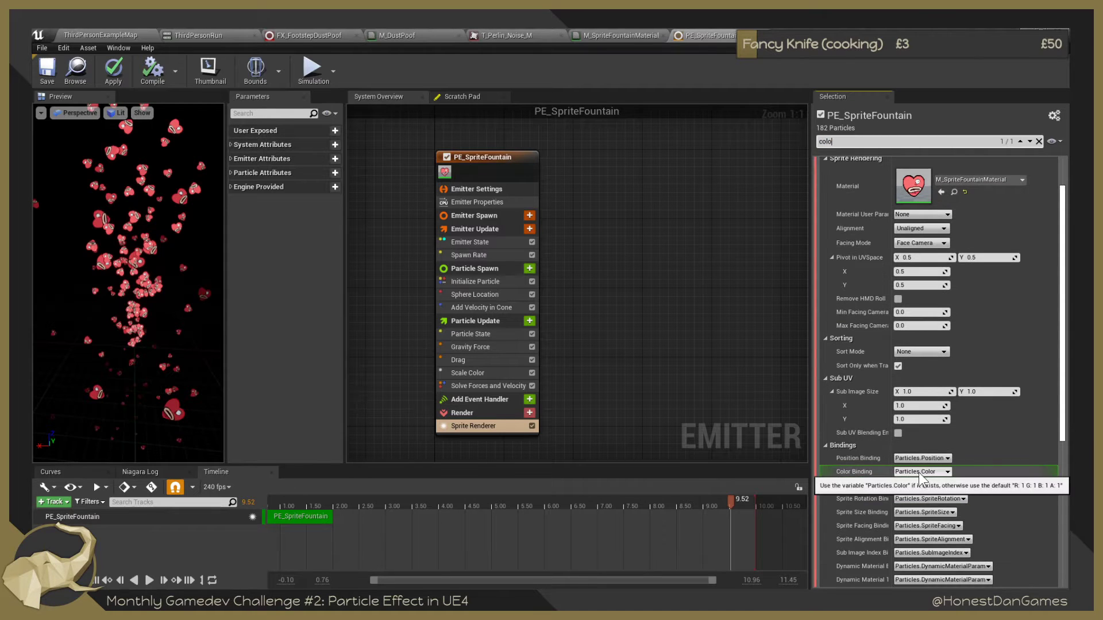
{"action": "scroll", "coordinate": [887, 468], "scroll_direction": "down", "scroll_amount": 2}
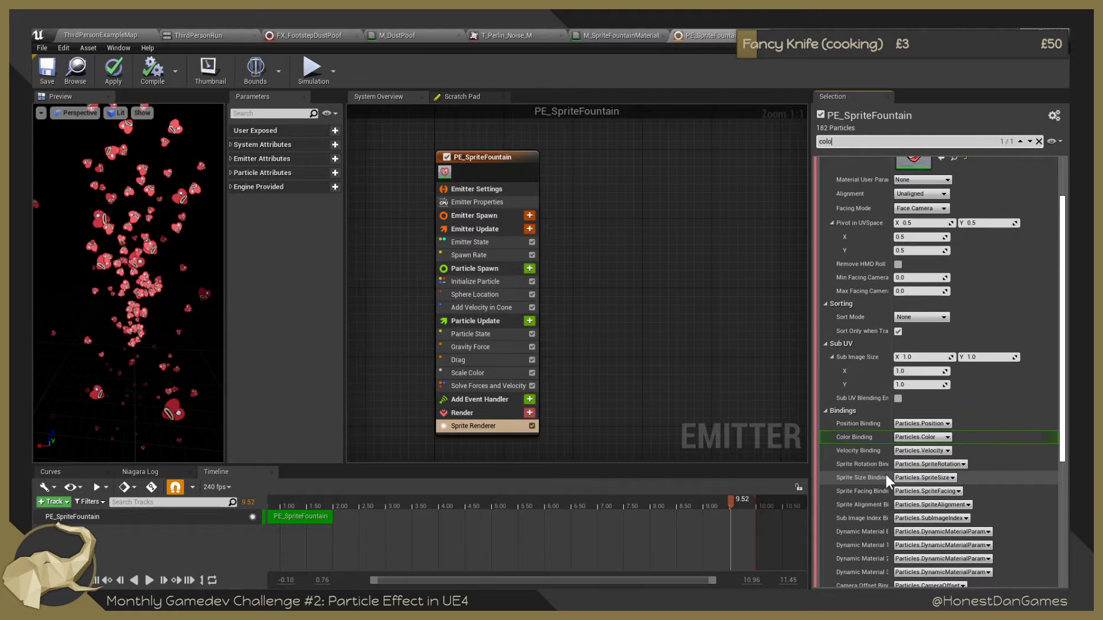
{"action": "scroll", "coordinate": [889, 440], "scroll_direction": "up", "scroll_amount": 3}
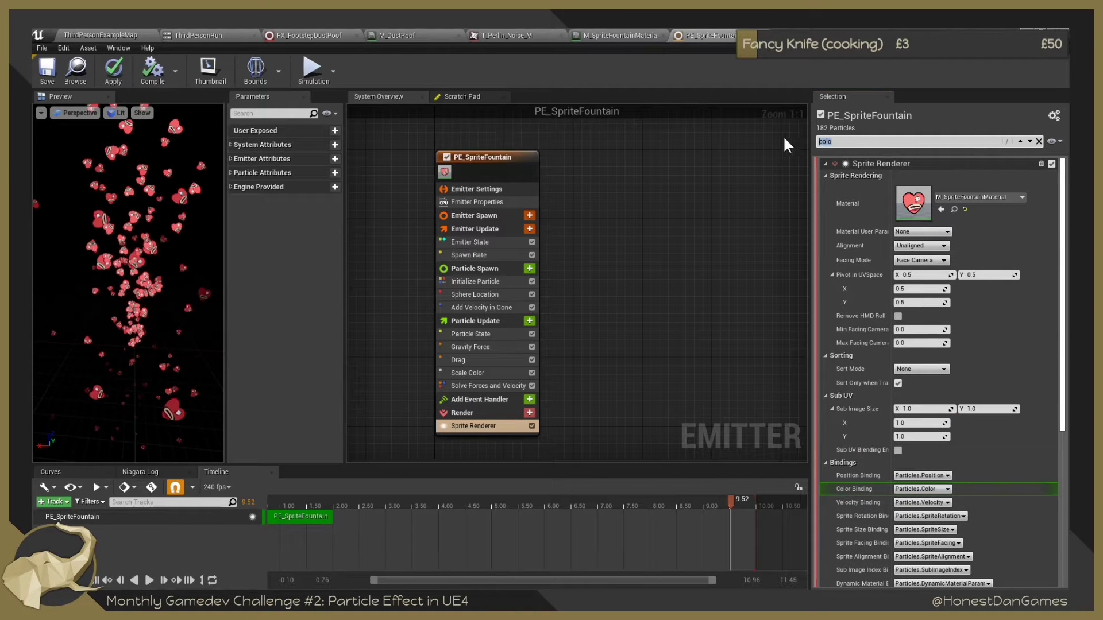
{"action": "key", "text": "BackSpace"}
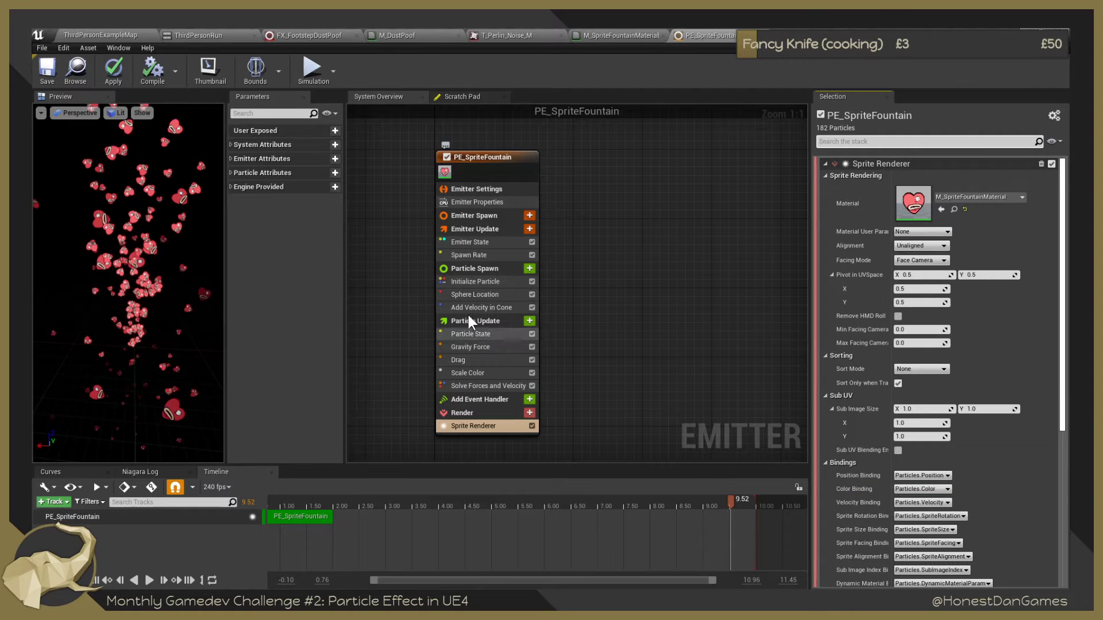
{"action": "left_click", "coordinate": [470, 265]}
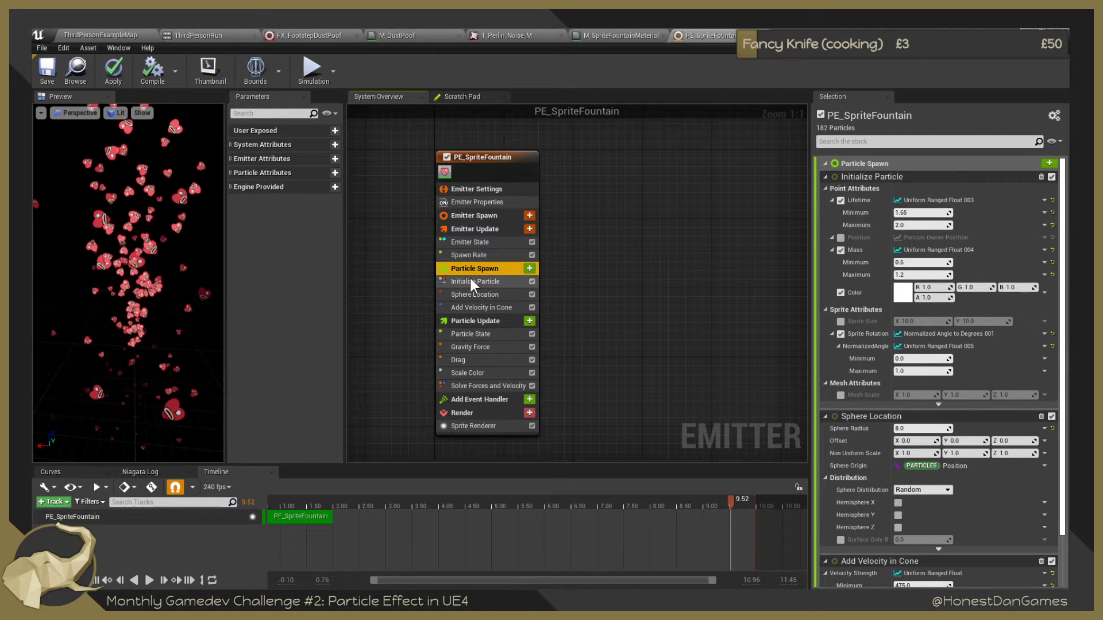
{"action": "left_click", "coordinate": [529, 269]}
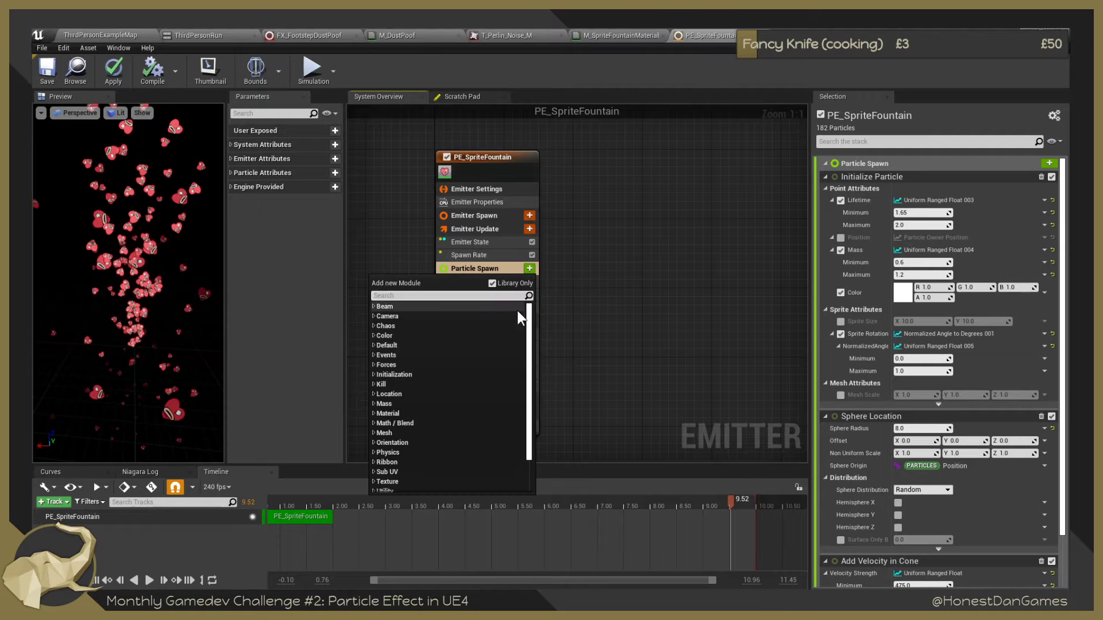
Add a Color module to Particle Spawn from the Color category.
{"action": "left_click", "coordinate": [384, 338]}
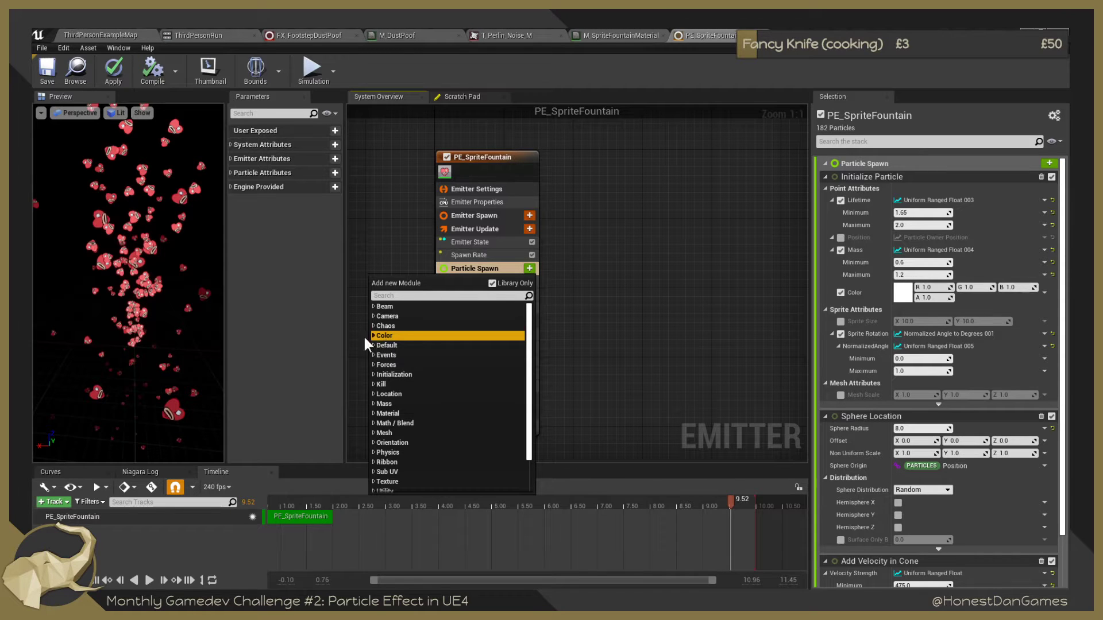
{"action": "left_click", "coordinate": [373, 337]}
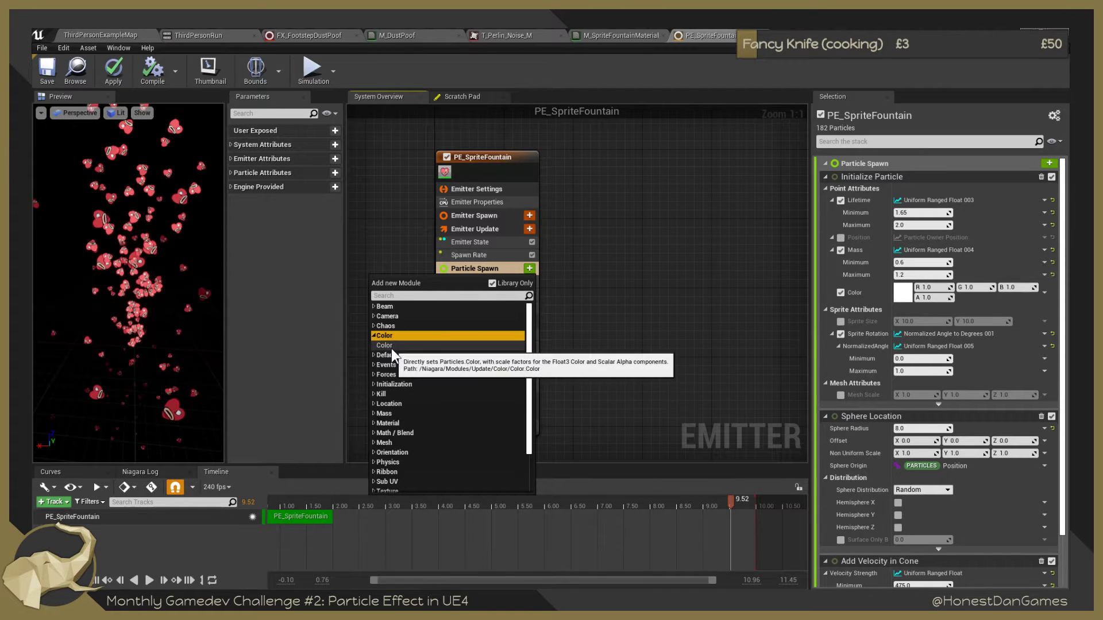
{"action": "left_click", "coordinate": [391, 347]}
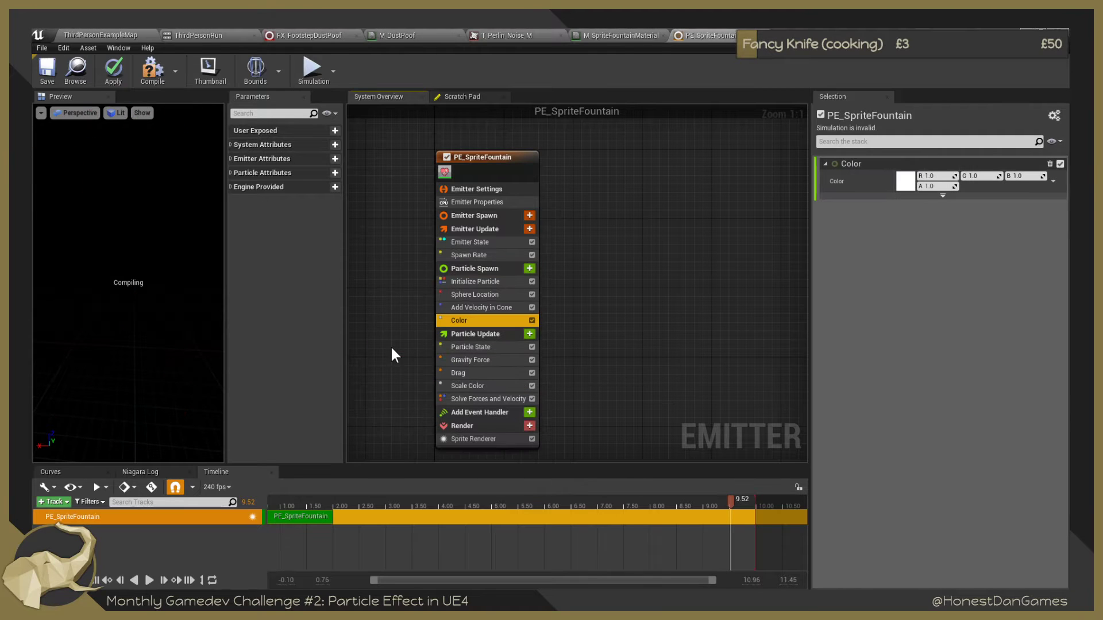
Set the Color module's R, G and B values to 2.0.
{"action": "left_click", "coordinate": [904, 179]}
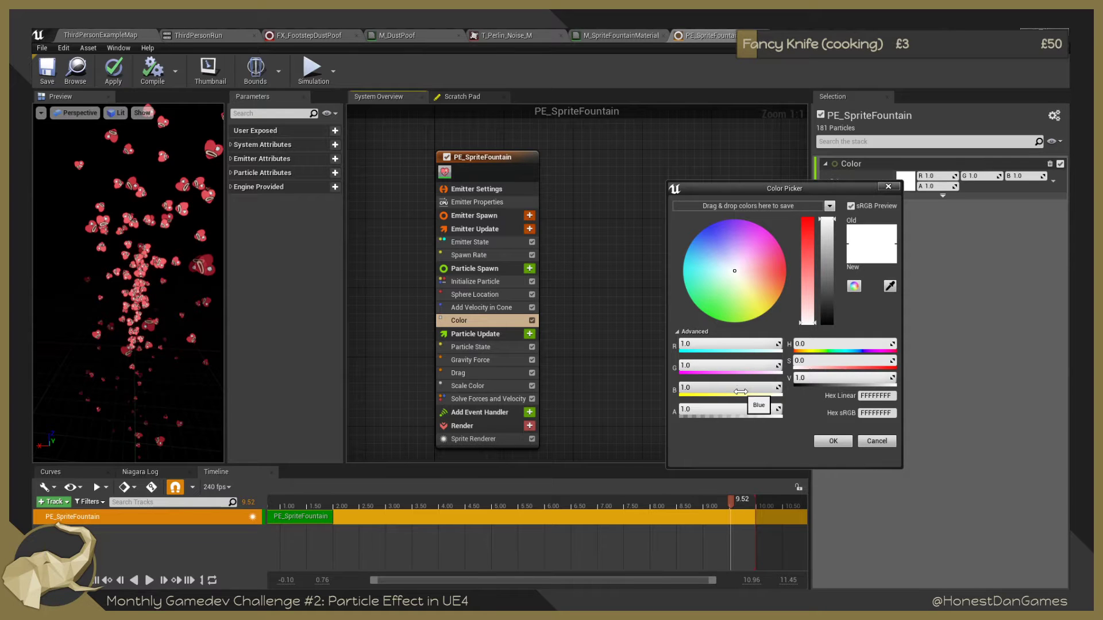
{"action": "left_click", "coordinate": [880, 187]}
{"action": "left_click", "coordinate": [934, 178]}
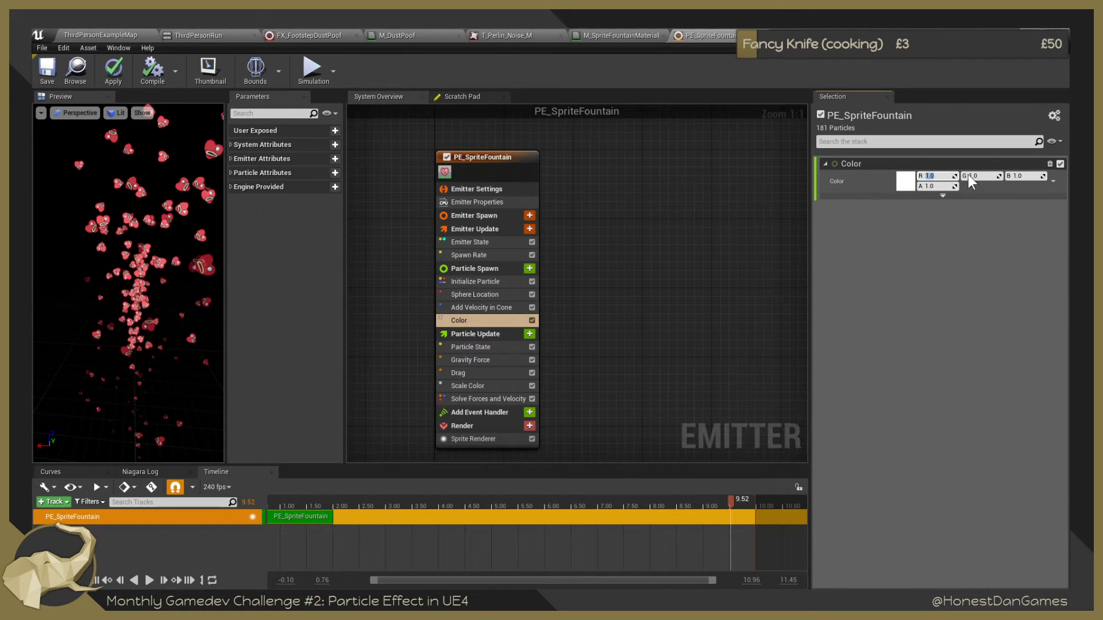
{"action": "type", "text": "2"}
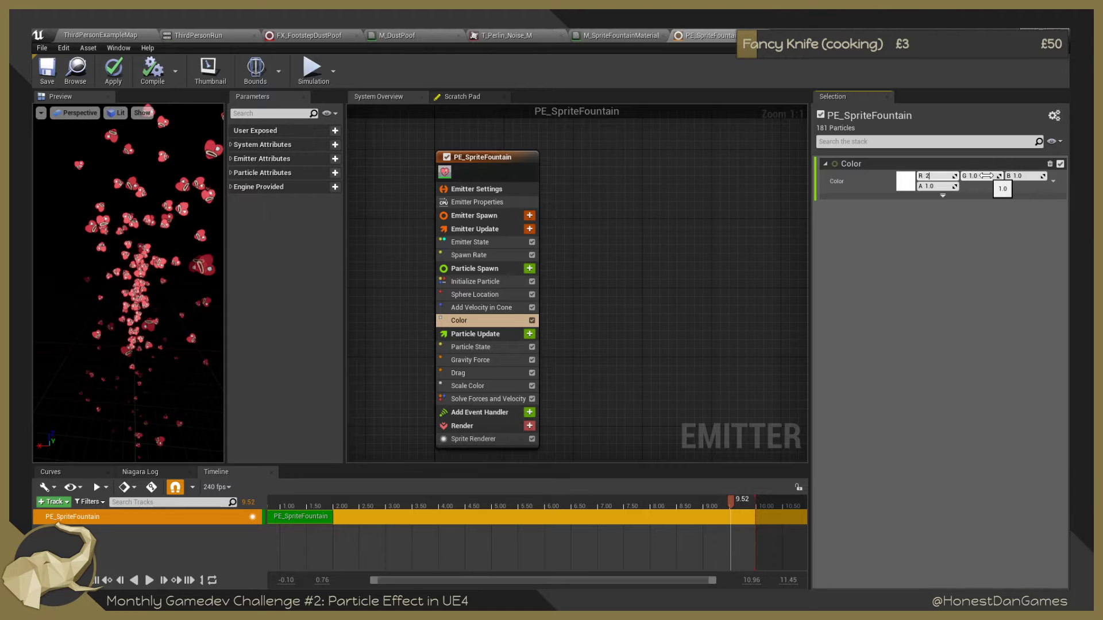
{"action": "key", "text": "Tab"}
{"action": "type", "text": "2"}
{"action": "key", "text": "Tab"}
{"action": "type", "text": "2"}
{"action": "key", "text": "Tab"}
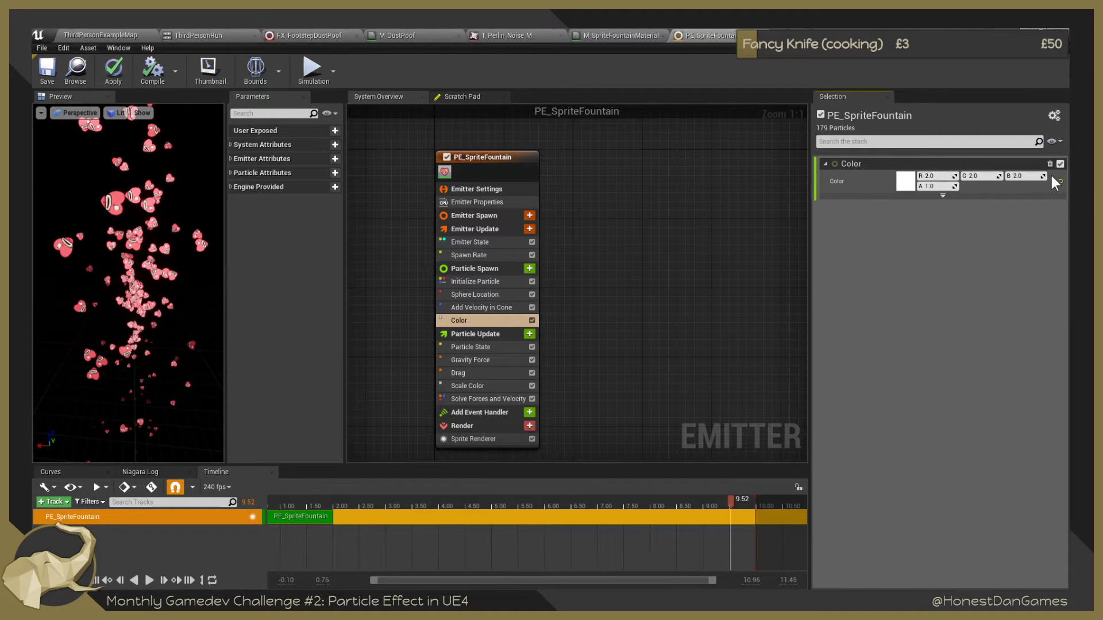
Raise the Color module's R, G and B values to 10.0 so the hearts glow.
{"action": "right_click", "coordinate": [986, 178]}
{"action": "left_click", "coordinate": [939, 176]}
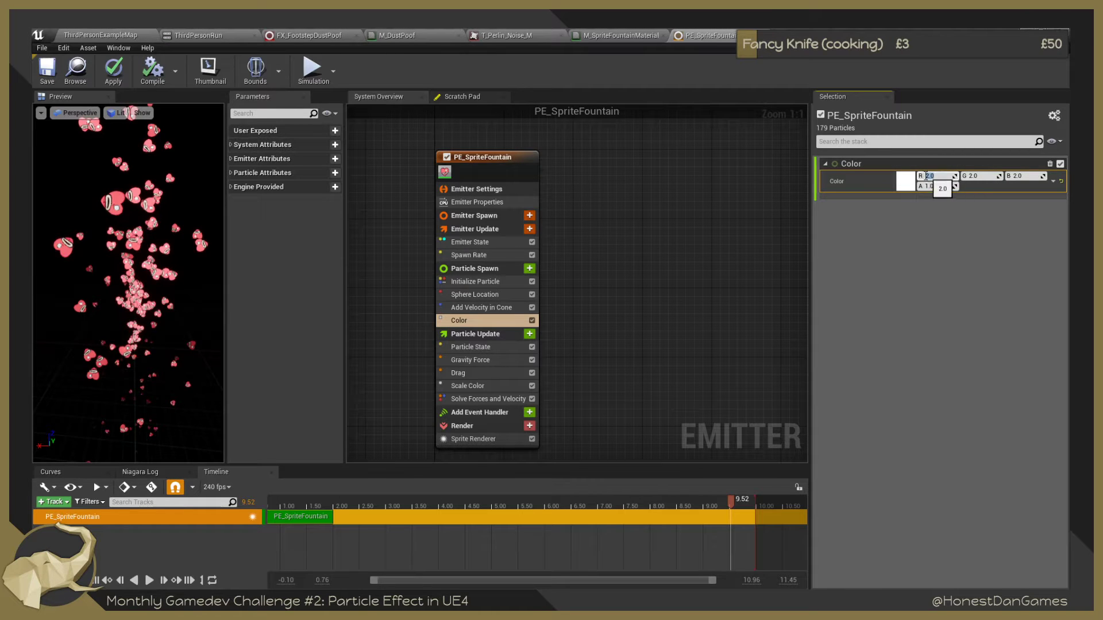
{"action": "left_click", "coordinate": [971, 175]}
{"action": "type", "text": "10"}
{"action": "key", "text": "Tab"}
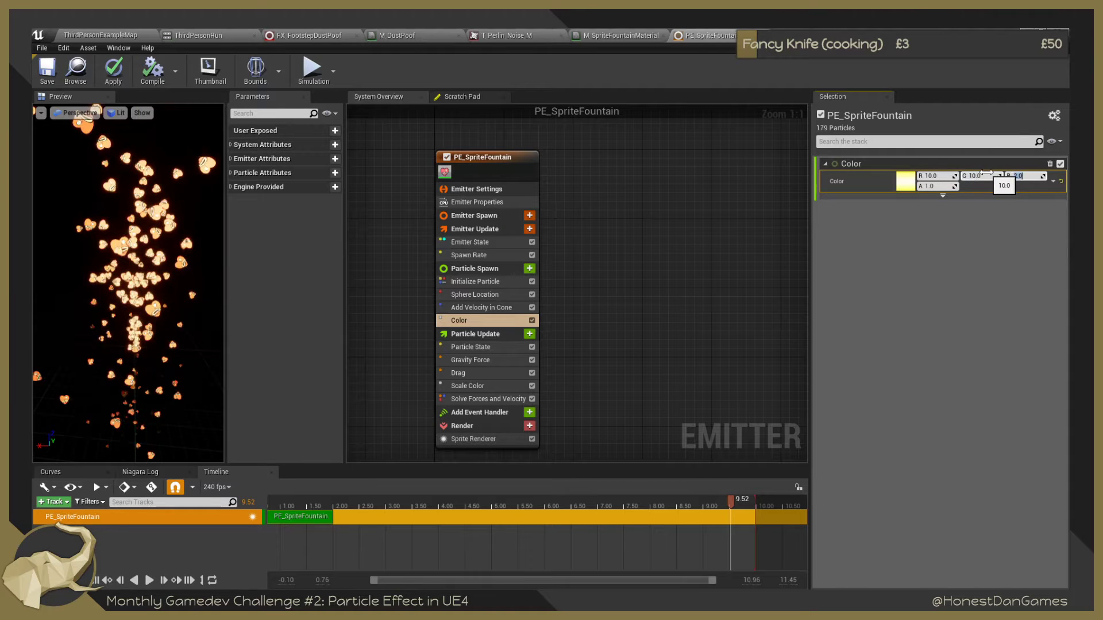
{"action": "key", "text": "Tab"}
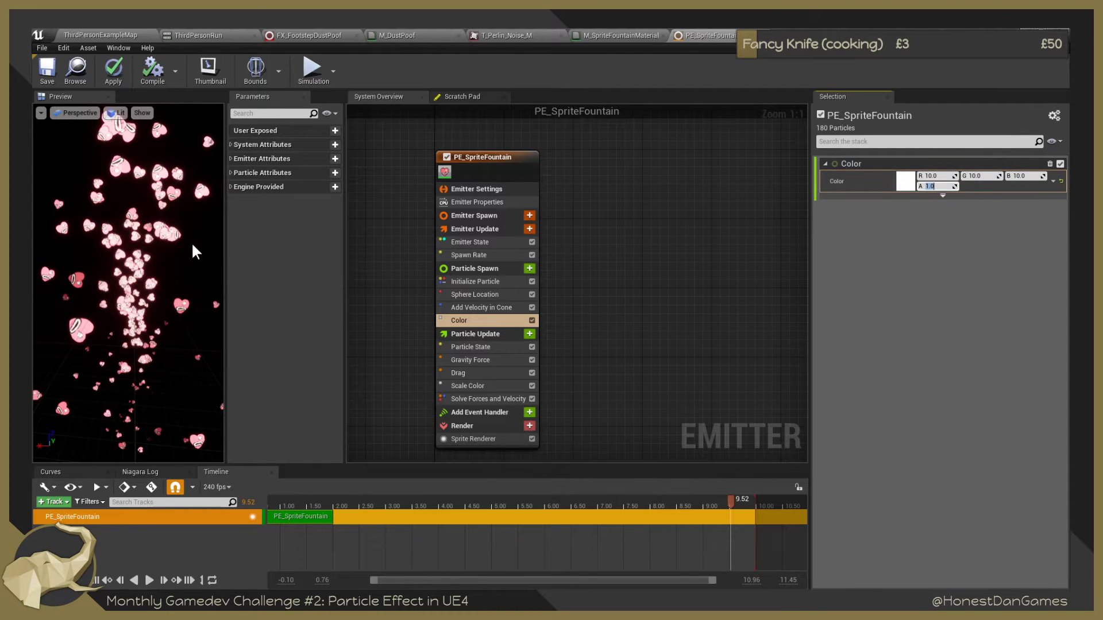
Restart the preview and drop the Color module's R, G and B to 1.0 with alpha 0.25.
{"action": "left_click", "coordinate": [149, 580]}
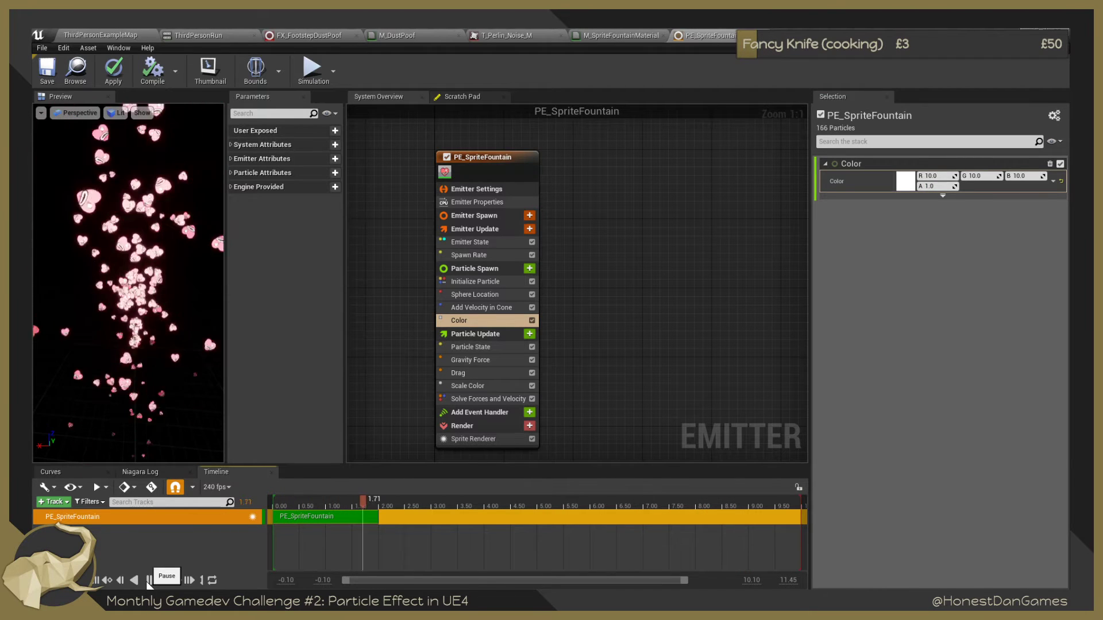
{"action": "left_click", "coordinate": [940, 175]}
{"action": "type", "text": "1"}
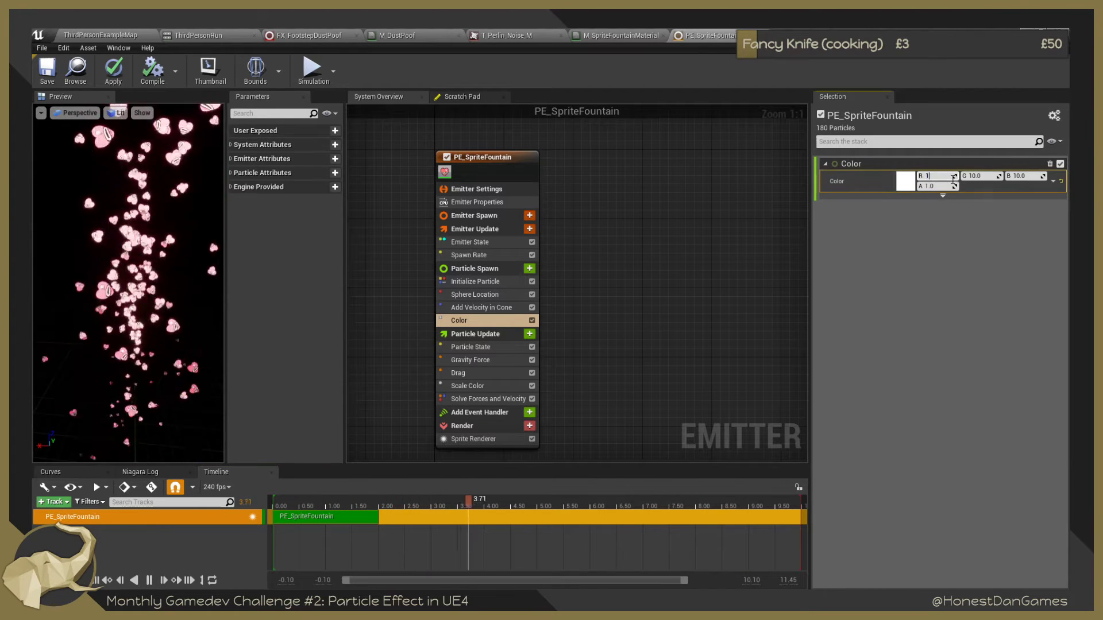
{"action": "left_click", "coordinate": [982, 176]}
{"action": "type", "text": "1"}
{"action": "left_click", "coordinate": [1019, 176]}
{"action": "type", "text": "1"}
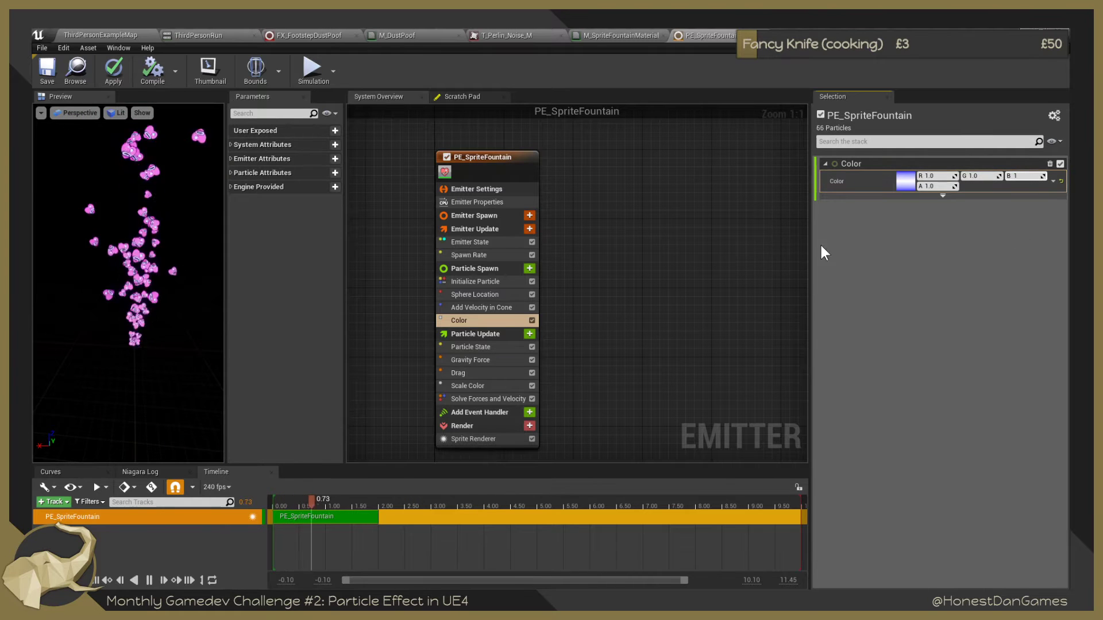
{"action": "key", "text": "Tab"}
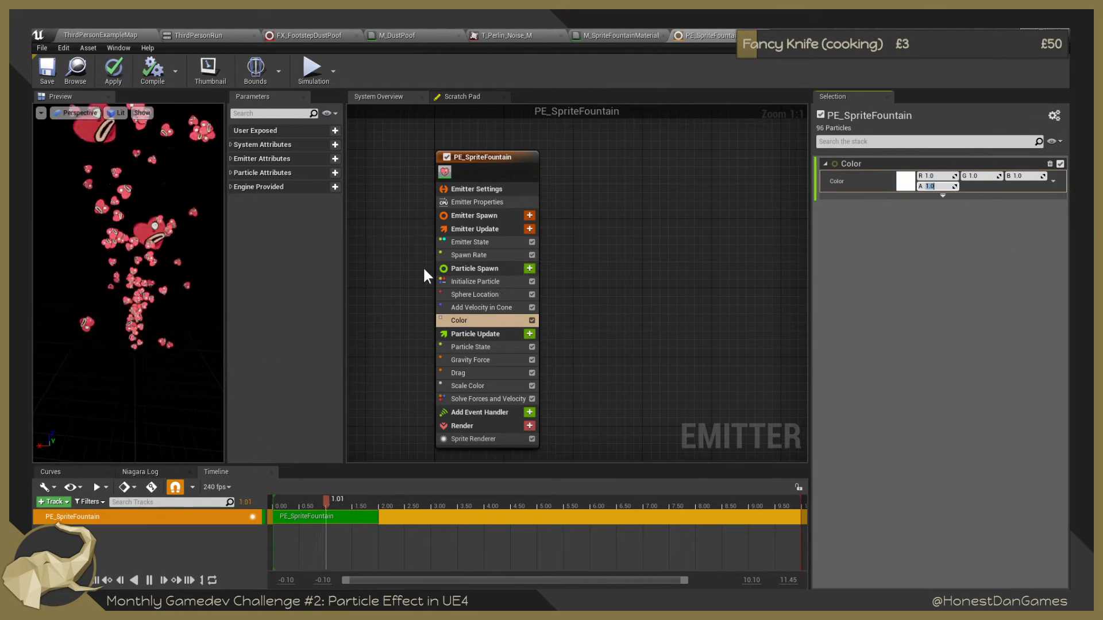
{"action": "key", "text": "Return"}
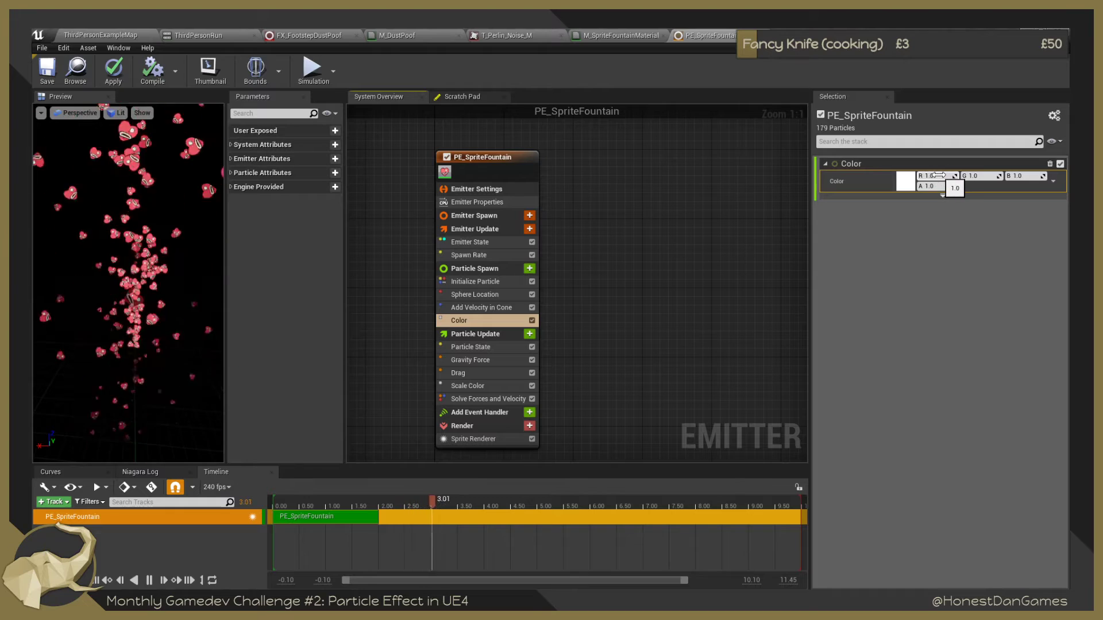
{"action": "left_click", "coordinate": [507, 320]}
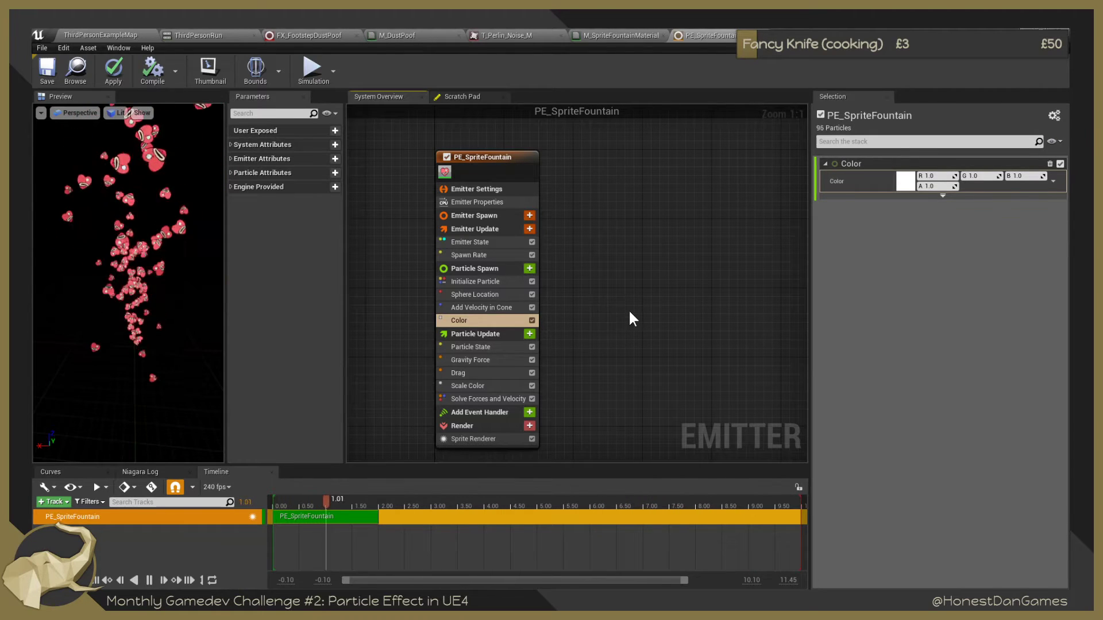
{"action": "left_click_drag", "start_coordinate": [489, 321], "coordinate": [442, 376]}
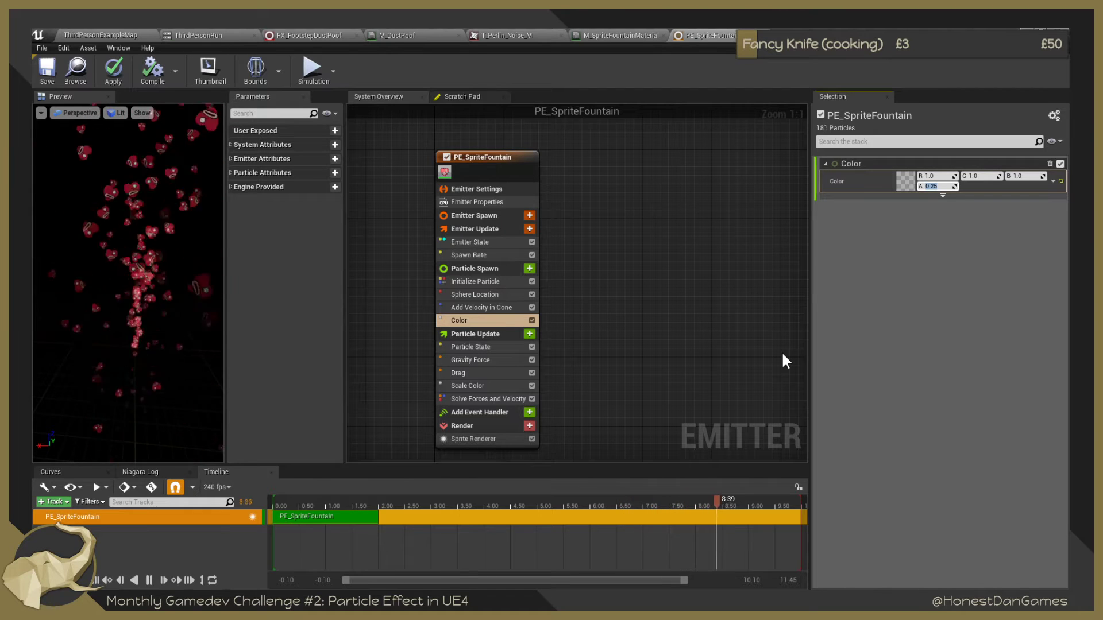
In Scale Color, drag the alpha curve's first key down to about 0.97.
{"action": "left_click", "coordinate": [476, 385]}
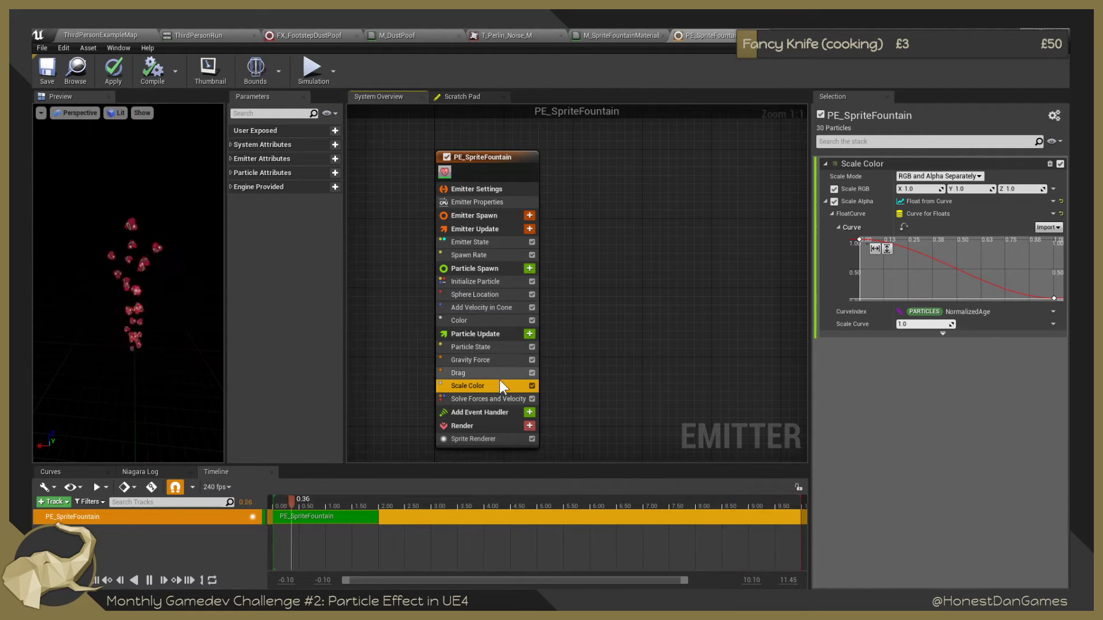
{"action": "mouse_move", "coordinate": [860, 241]}
{"action": "left_mouse_down"}
{"action": "mouse_move", "coordinate": [855, 294]}
{"action": "mouse_move", "coordinate": [860, 243]}
{"action": "left_mouse_up"}
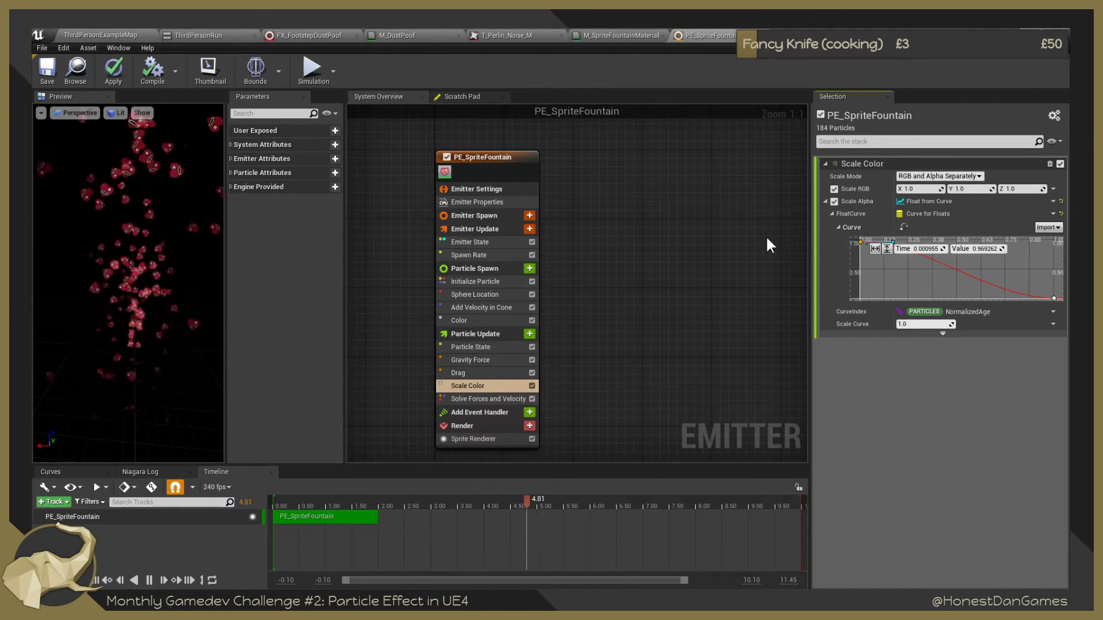
Set the Color module's A value to 1 so the hearts render fully opaque.
{"action": "left_click", "coordinate": [470, 322]}
{"action": "left_click", "coordinate": [933, 186]}
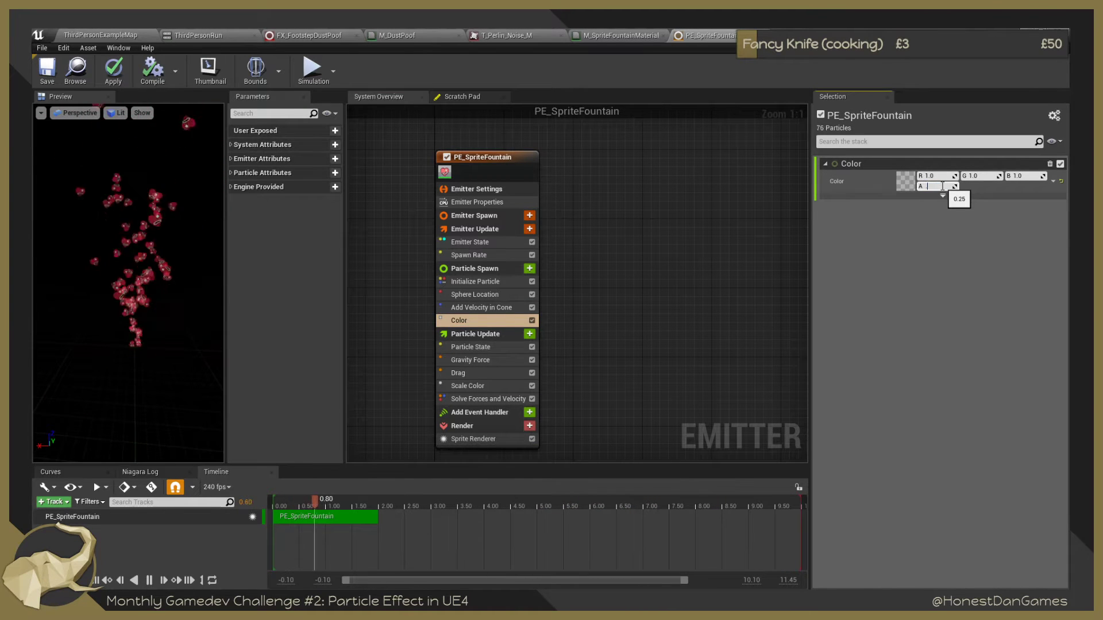
{"action": "type", "text": ".75"}
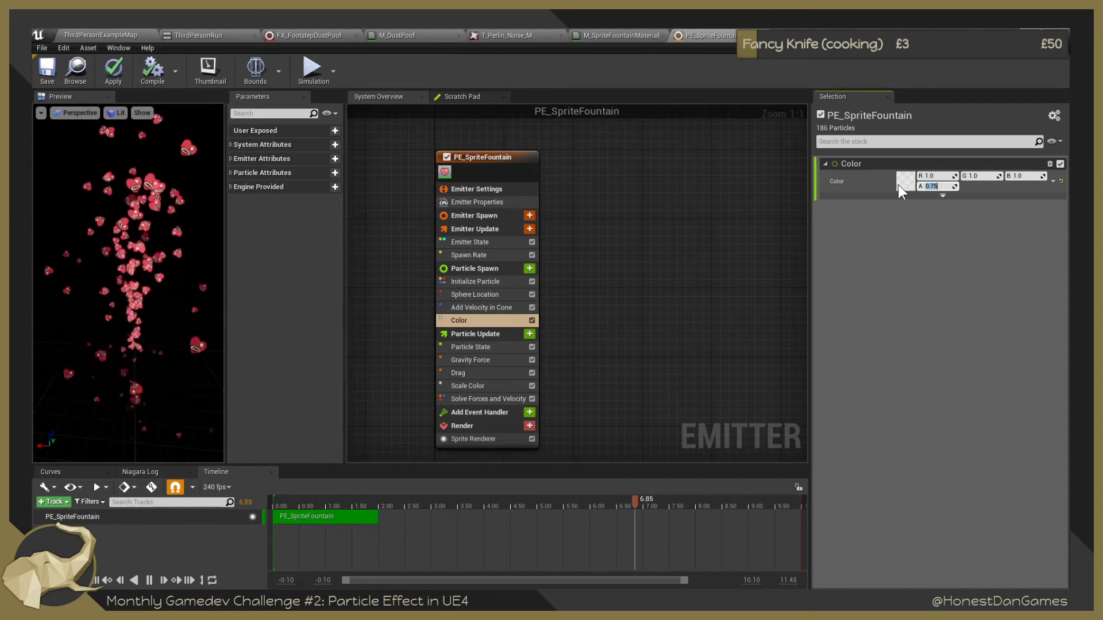
{"action": "type", "text": "1"}
{"action": "key", "text": "Return"}
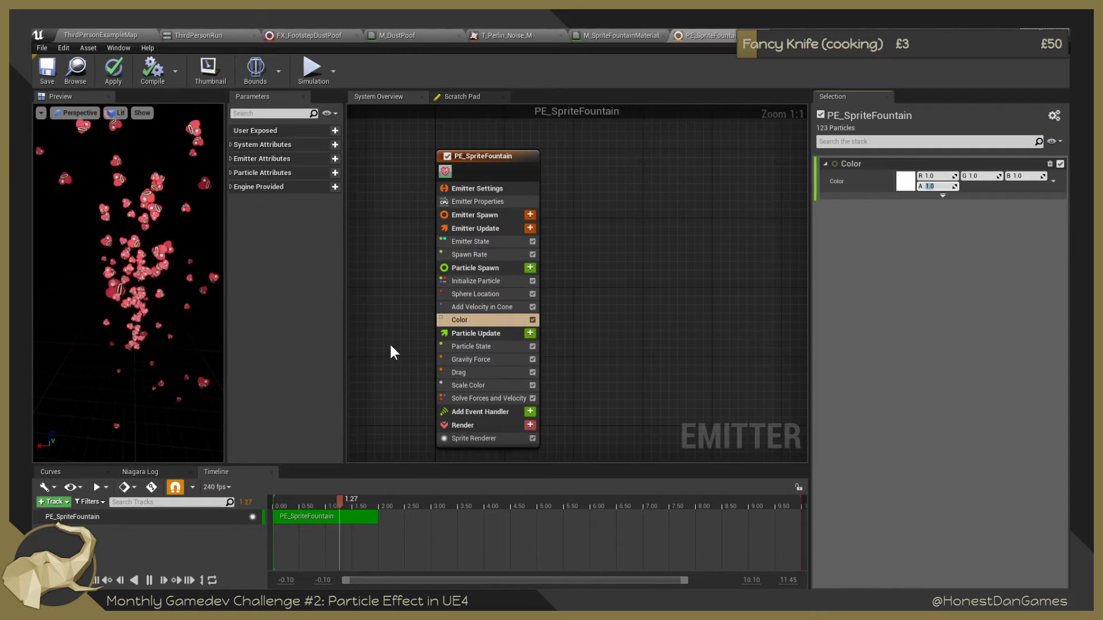
{"action": "right_click_drag", "start_coordinate": [389, 352], "coordinate": [383, 332]}
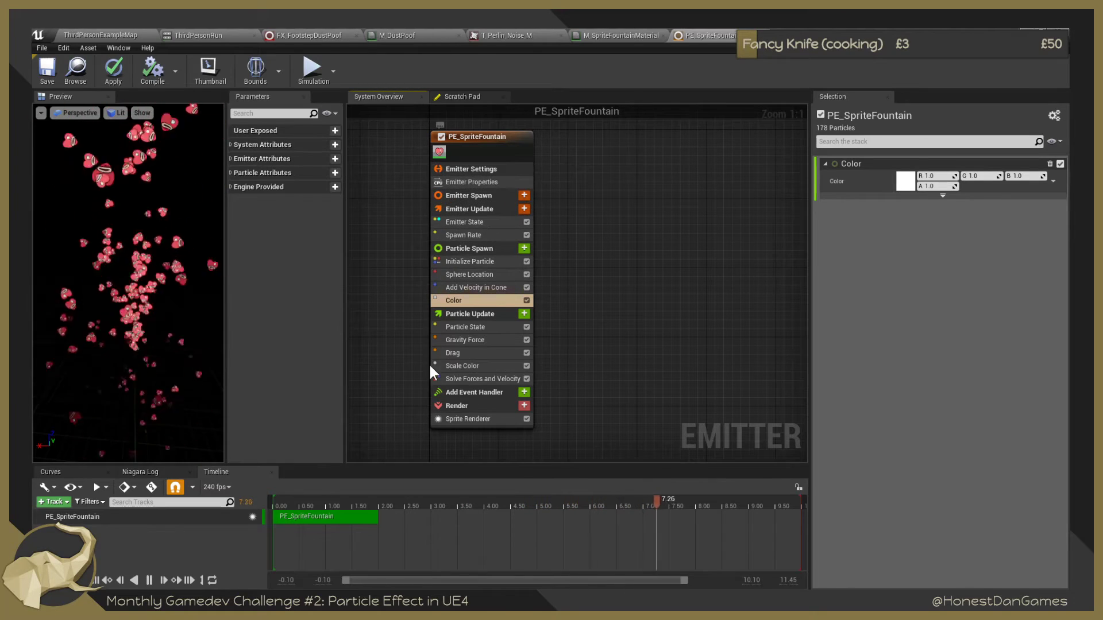
Inspect Emitter Settings and Emitter Properties, then the Emitter Spawn and Emitter Update stages.
{"action": "left_click", "coordinate": [476, 451]}
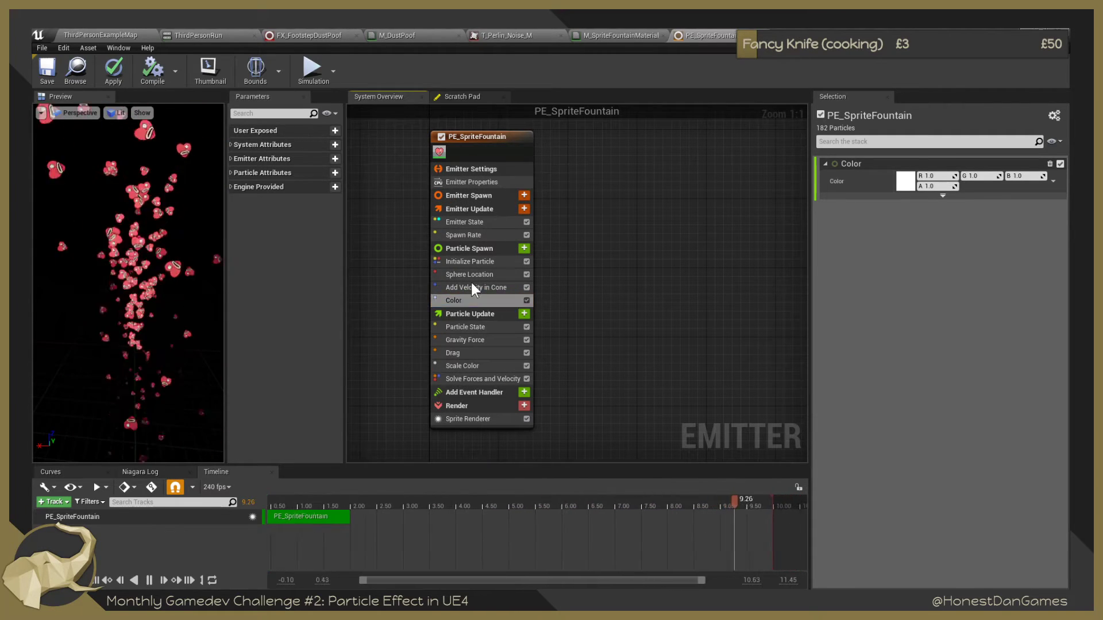
{"action": "left_click", "coordinate": [135, 351]}
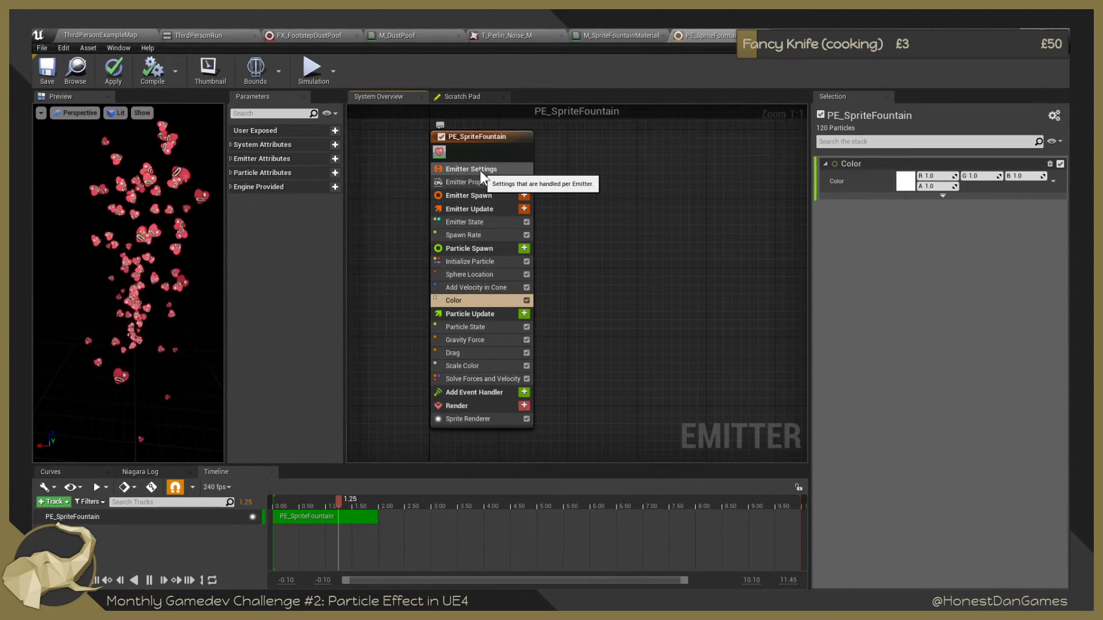
{"action": "left_click", "coordinate": [460, 169]}
{"action": "left_click", "coordinate": [826, 177]}
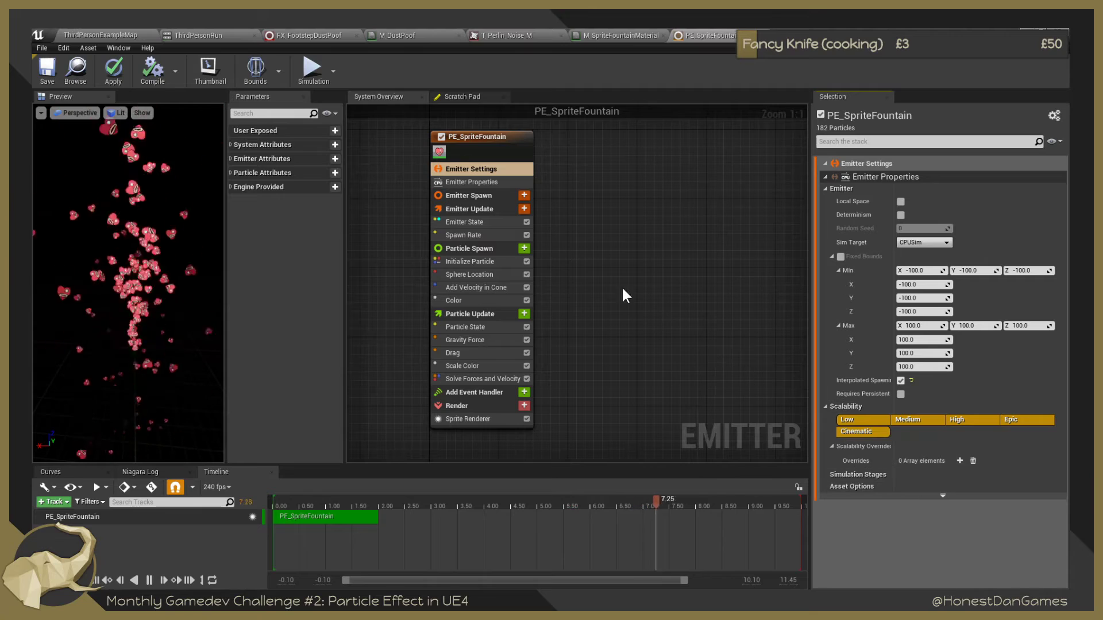
{"action": "left_click", "coordinate": [488, 198]}
{"action": "left_click", "coordinate": [478, 211]}
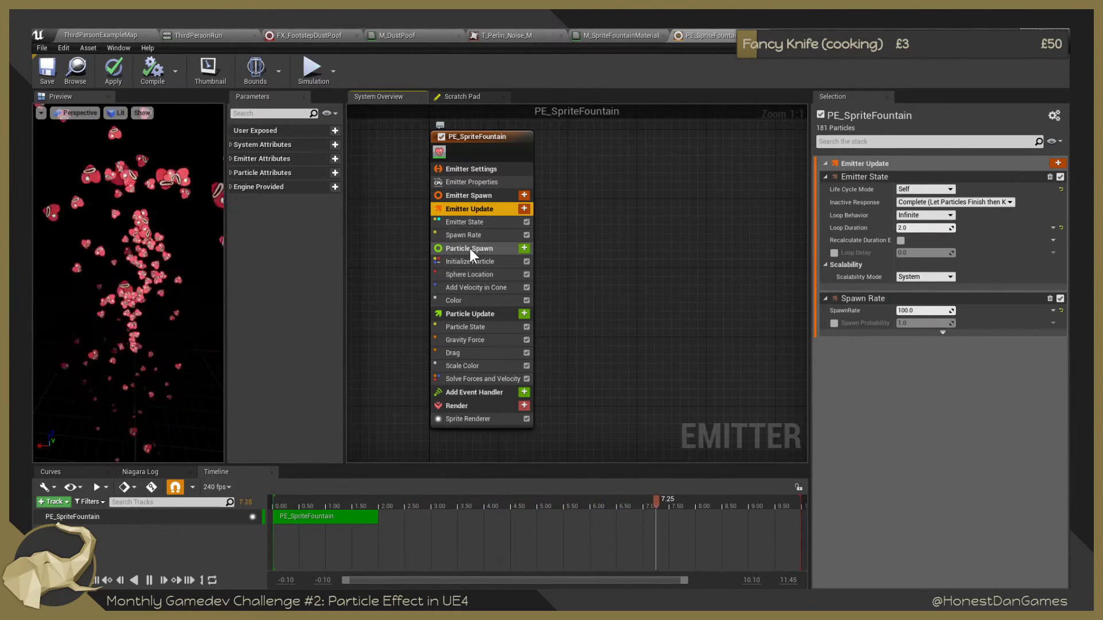
{"action": "left_click", "coordinate": [476, 197]}
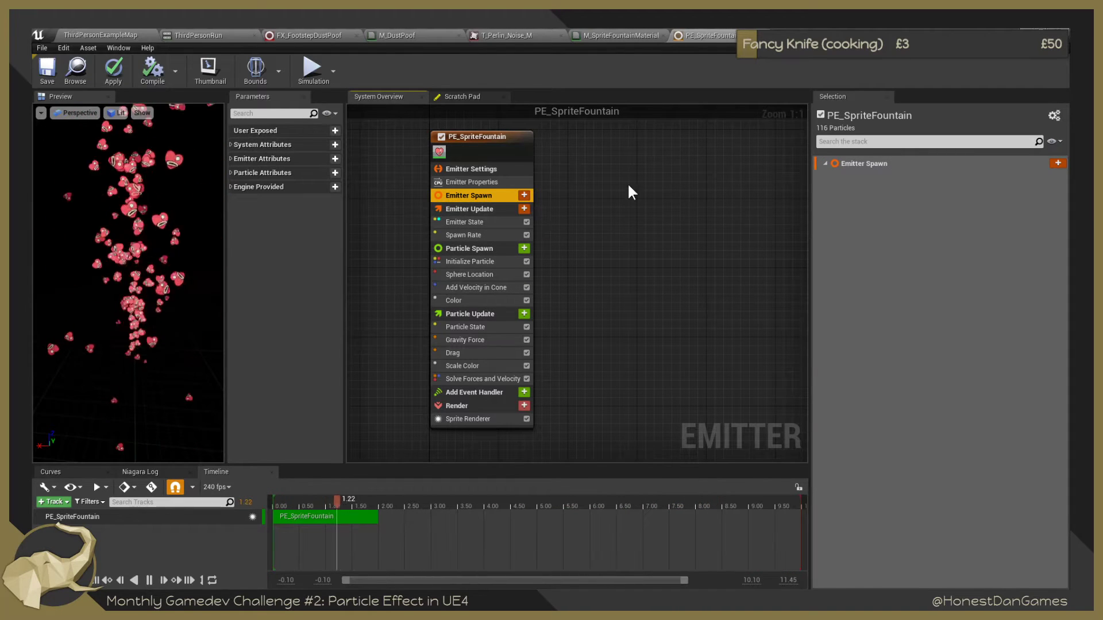
Disable the continuous spawn rate and add a Spawn Rate module, fixing its dependency error.
{"action": "left_click", "coordinate": [524, 196]}
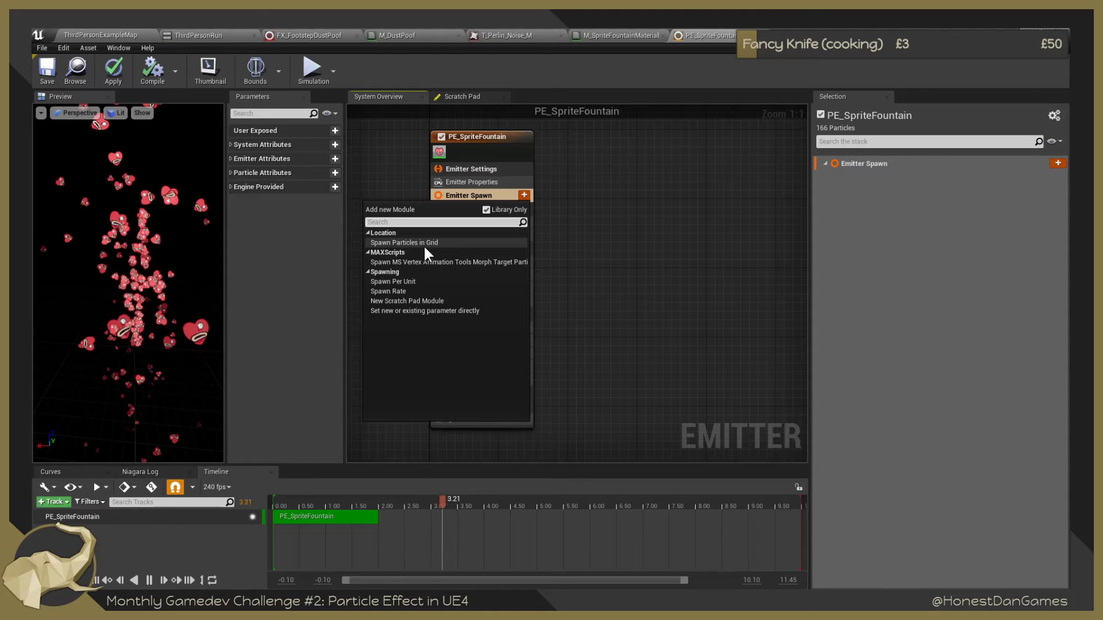
{"action": "left_click", "coordinate": [415, 292]}
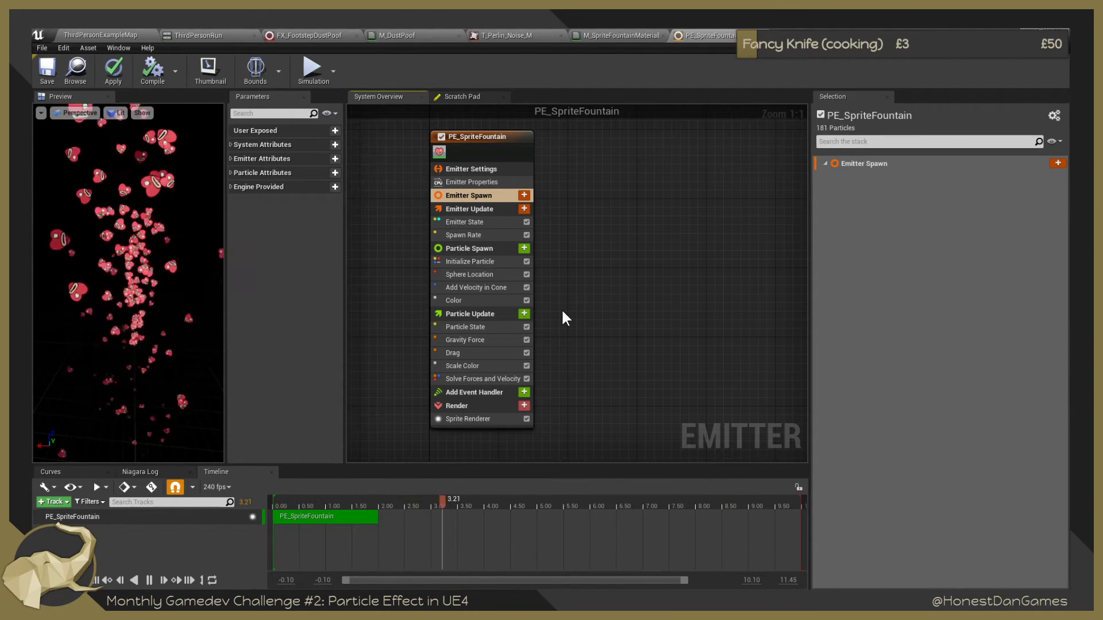
{"action": "left_click", "coordinate": [526, 235]}
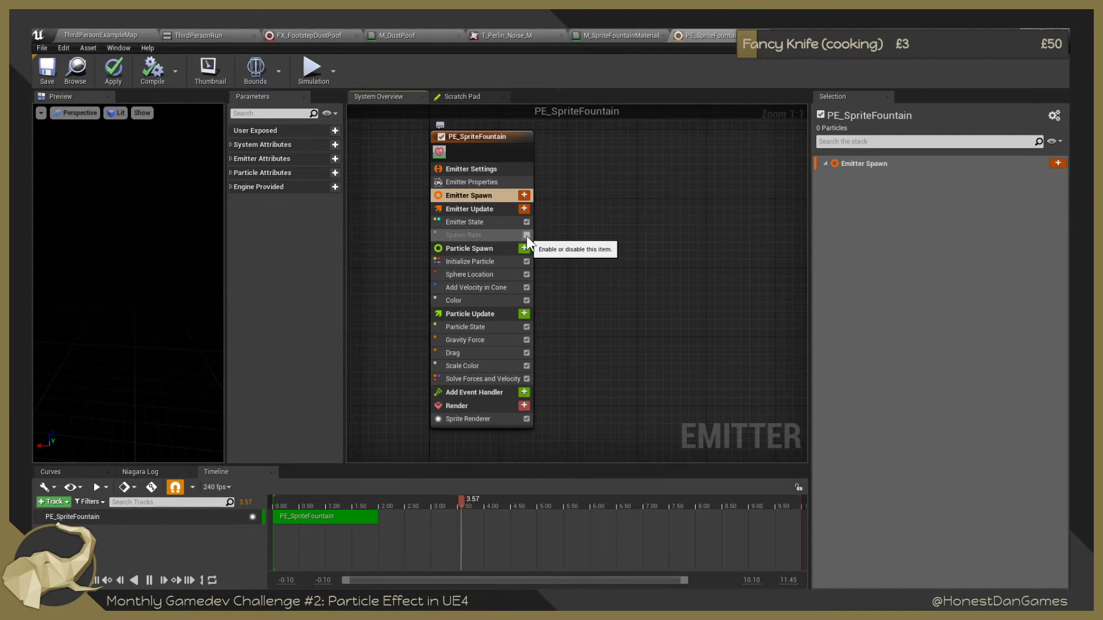
{"action": "left_click", "coordinate": [521, 194]}
{"action": "left_click", "coordinate": [395, 291]}
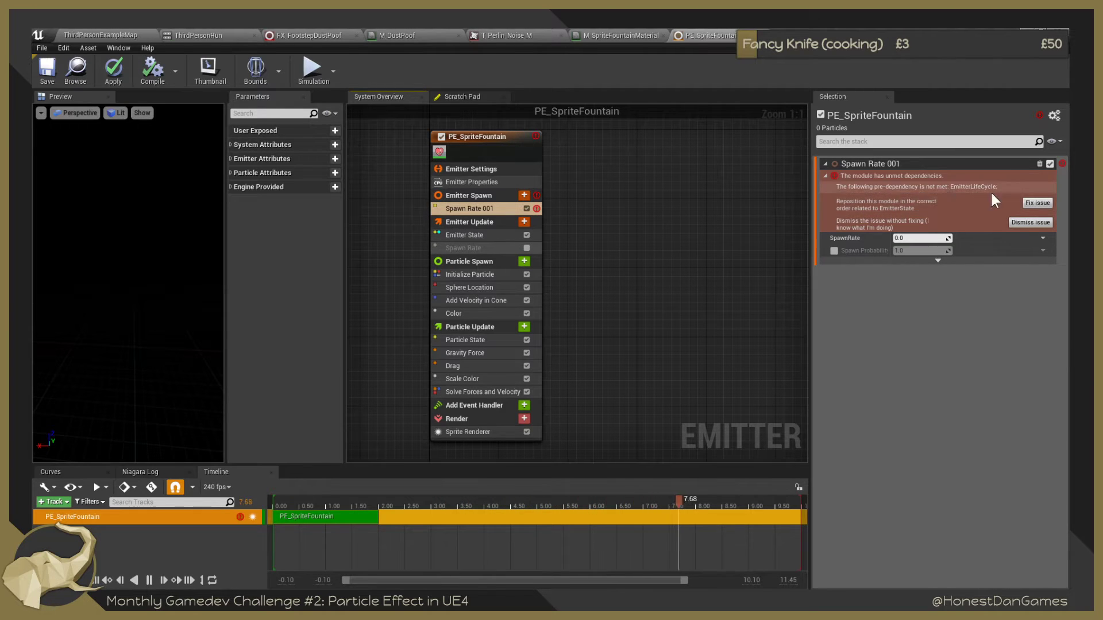
{"action": "left_click", "coordinate": [1026, 203]}
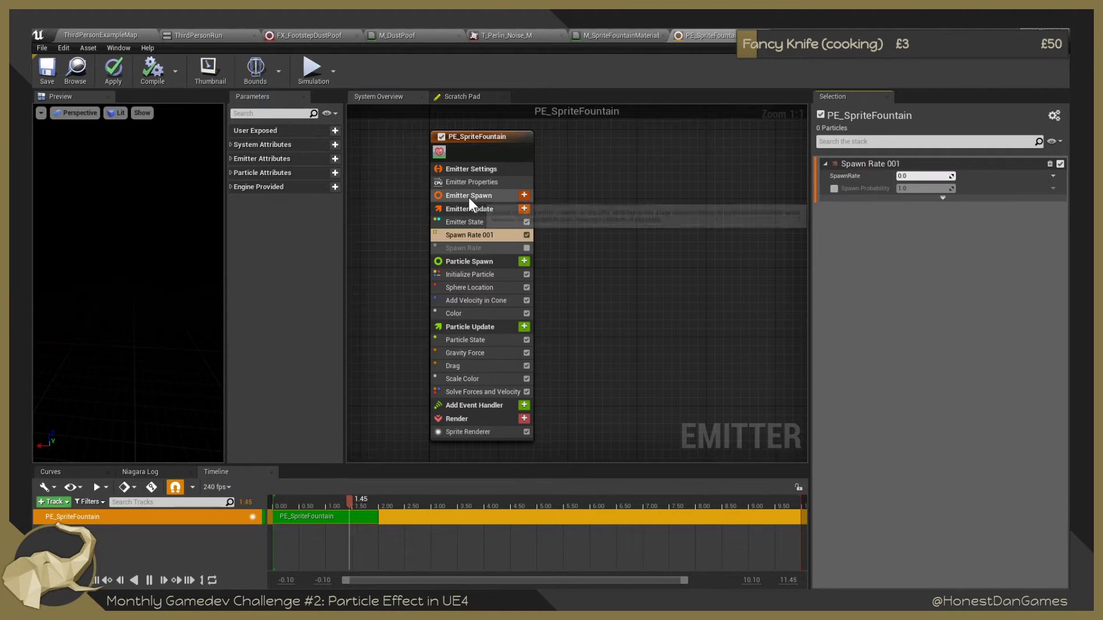
Drag the disabled Spawn Rate 001 into Emitter Spawn and re-enable it there.
{"action": "left_click", "coordinate": [527, 235]}
{"action": "left_click_drag", "start_coordinate": [500, 228], "coordinate": [470, 198]}
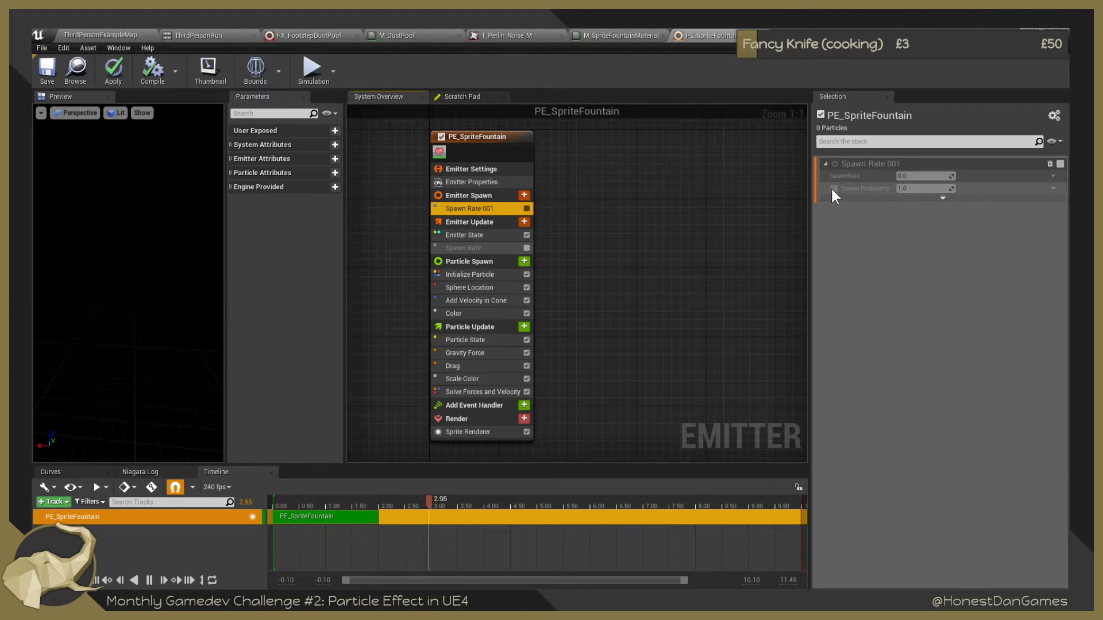
{"action": "left_click", "coordinate": [526, 209]}
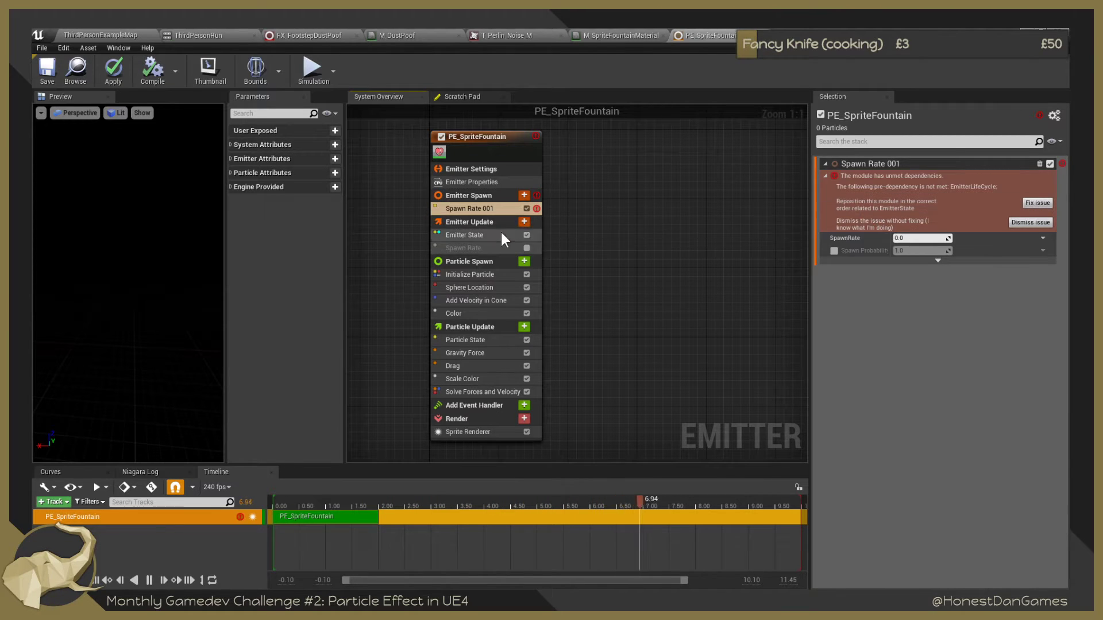
Try moving Emitter State into Emitter Spawn, leave it in place, and set Loop Behavior to Once.
{"action": "left_click", "coordinate": [465, 236]}
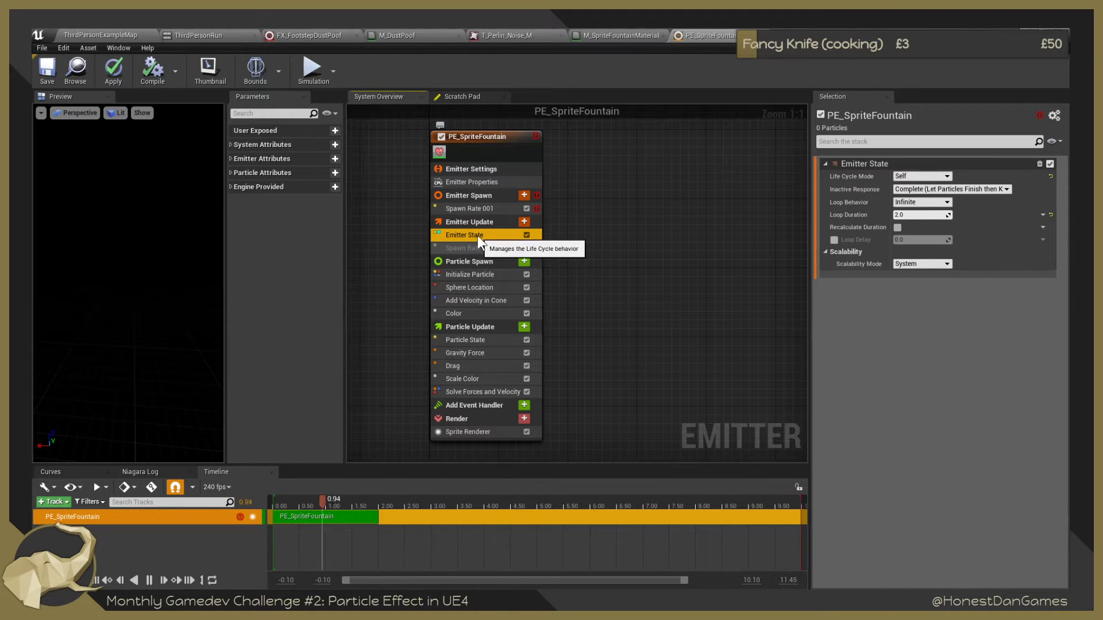
{"action": "left_click_drag", "start_coordinate": [477, 236], "coordinate": [469, 175]}
{"action": "left_click_drag", "start_coordinate": [457, 232], "coordinate": [453, 202]}
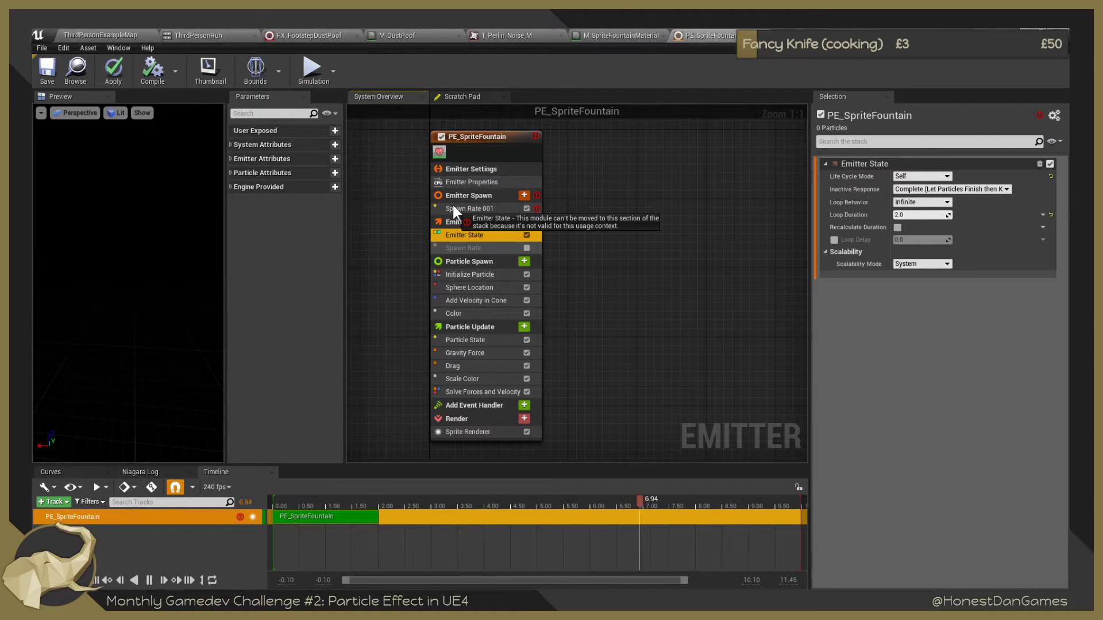
{"action": "left_click_drag", "start_coordinate": [453, 202], "coordinate": [452, 232]}
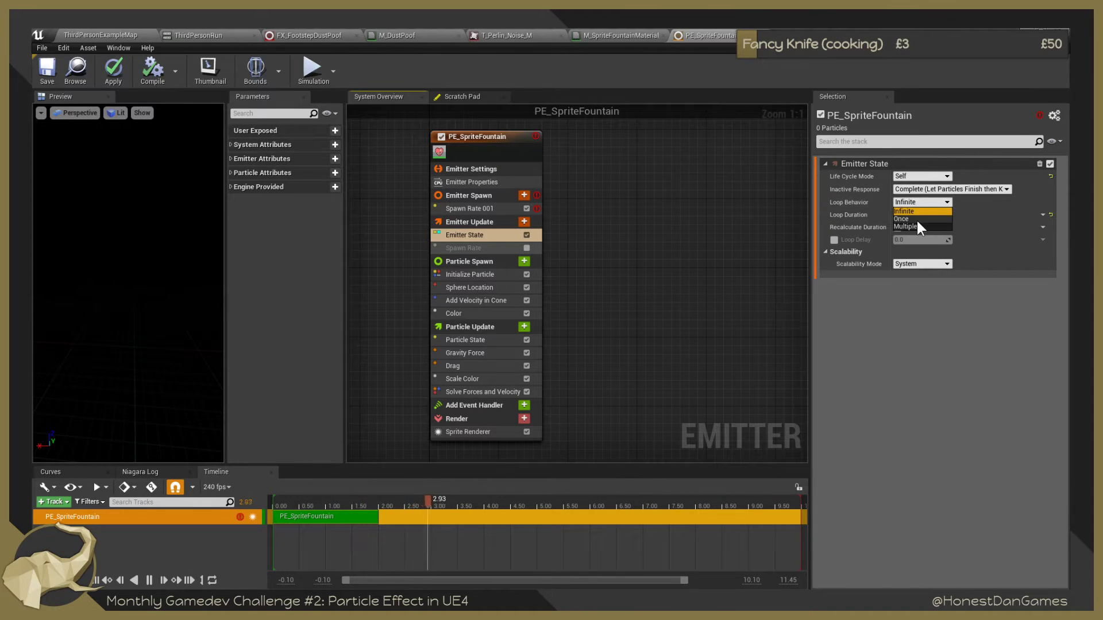
{"action": "left_click", "coordinate": [915, 218]}
Set Spawn Rate 001's SpawnRate to 10 and fix its dependency on Emitter State.
{"action": "left_click", "coordinate": [472, 206]}
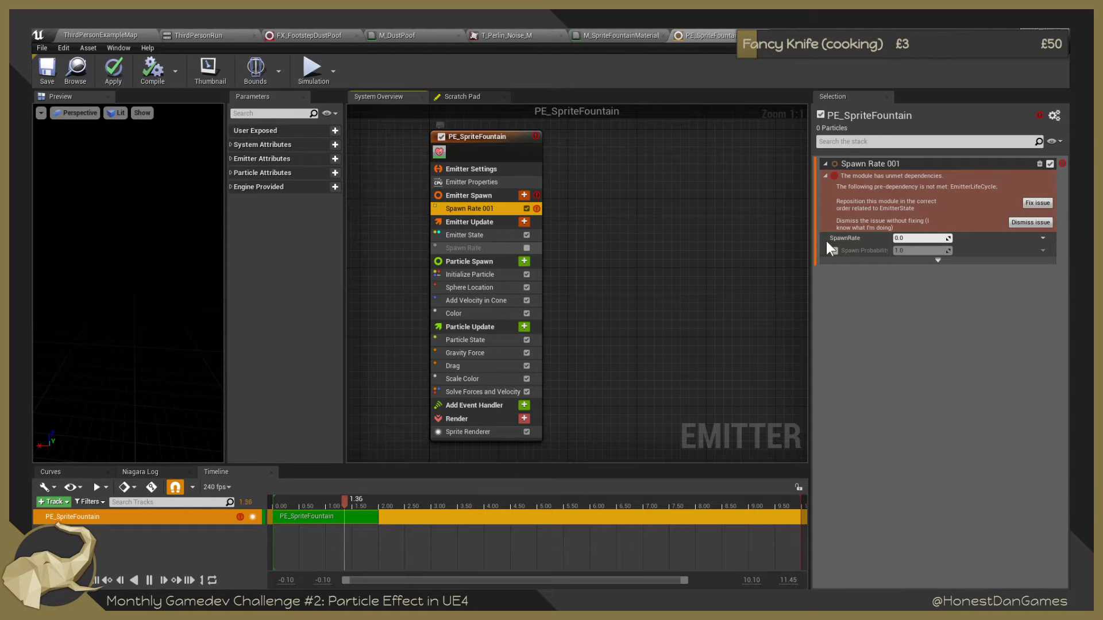
{"action": "left_click", "coordinate": [905, 238]}
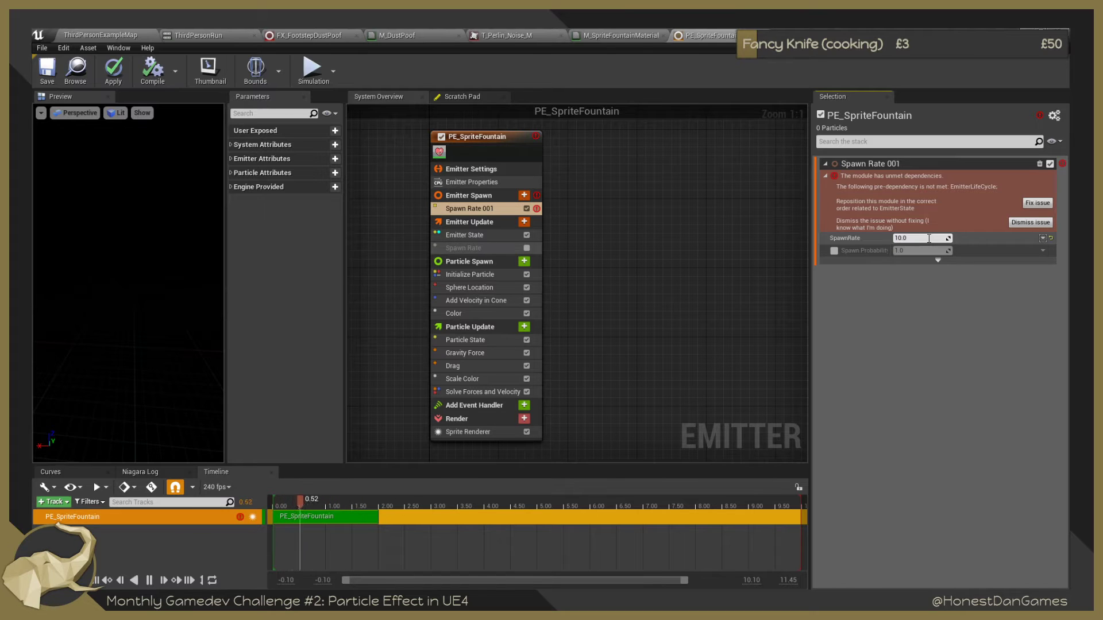
{"action": "left_click", "coordinate": [467, 247]}
{"action": "left_click", "coordinate": [468, 240]}
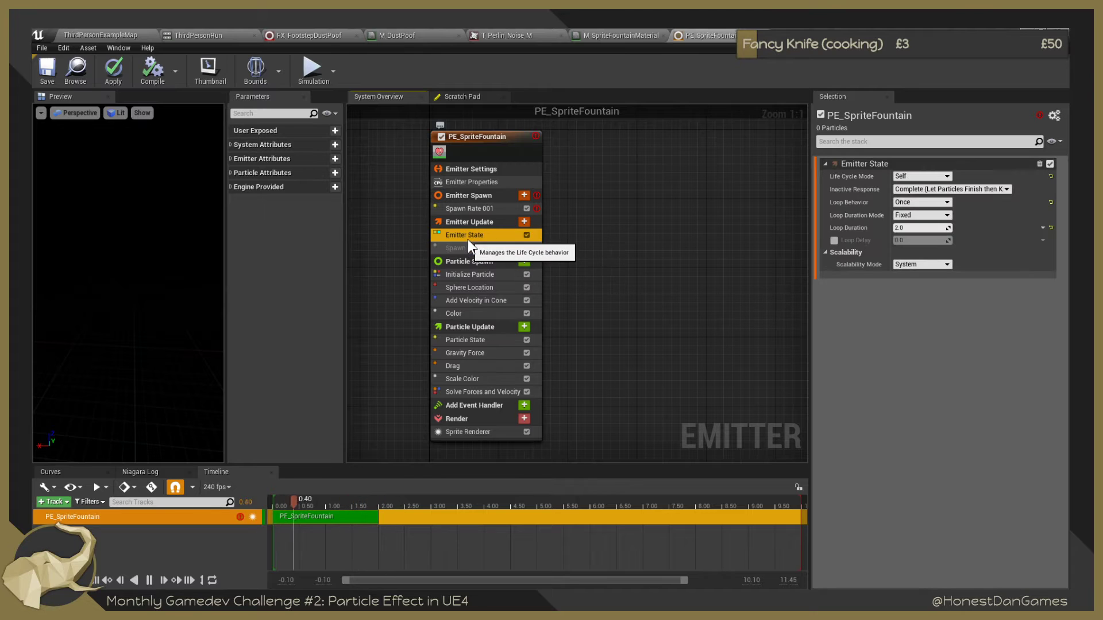
{"action": "left_click", "coordinate": [915, 217]}
{"action": "left_click", "coordinate": [917, 202]}
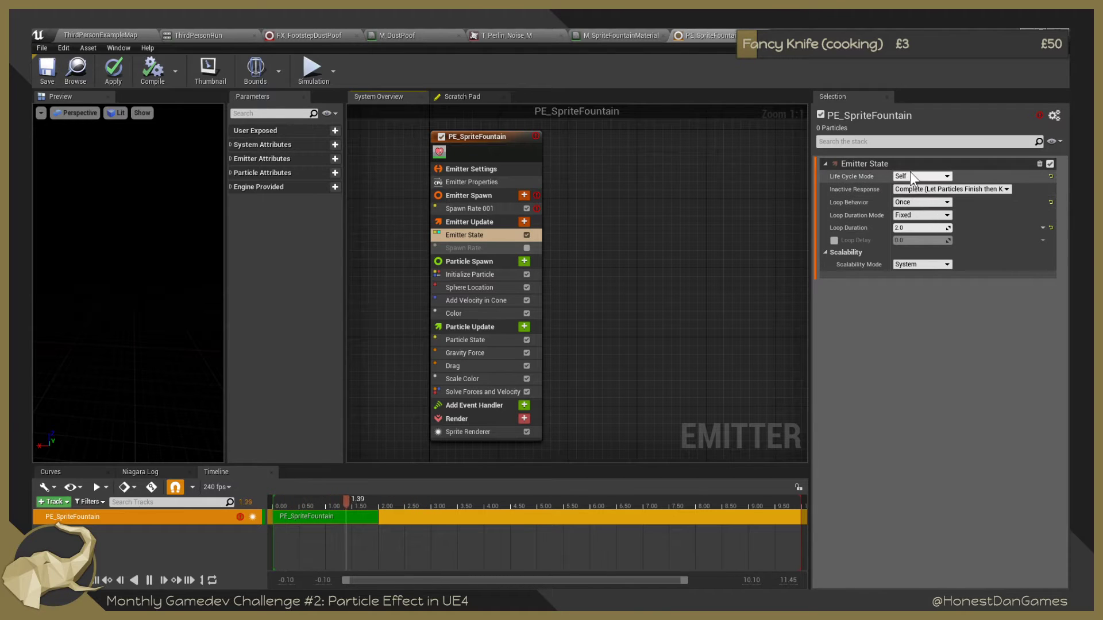
{"action": "left_click", "coordinate": [479, 209]}
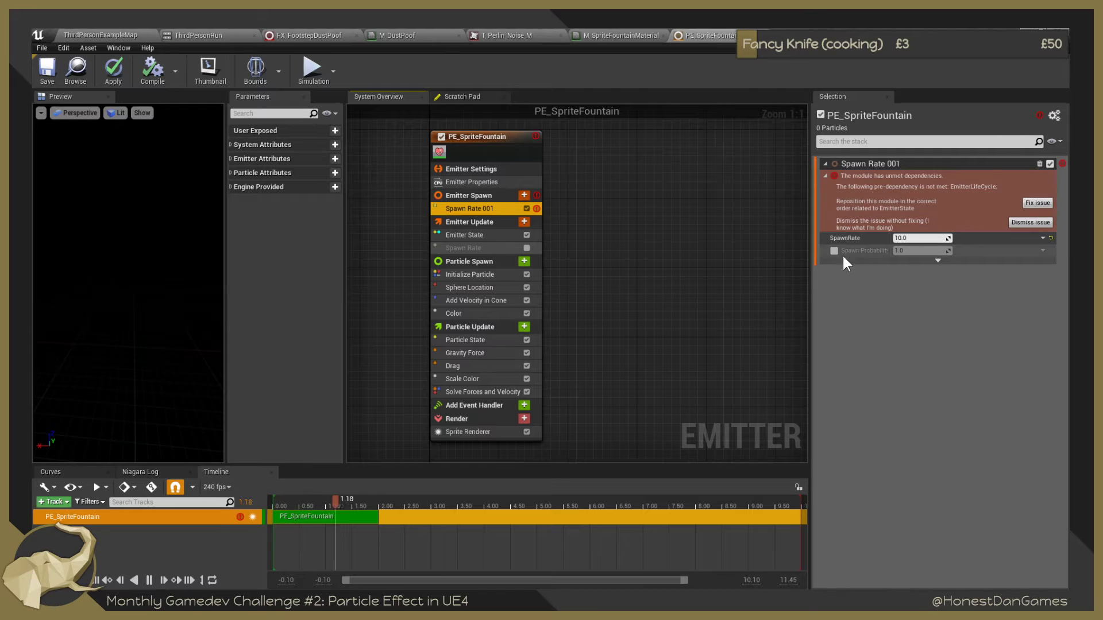
{"action": "left_click", "coordinate": [1032, 203]}
{"action": "left_click", "coordinate": [1032, 204]}
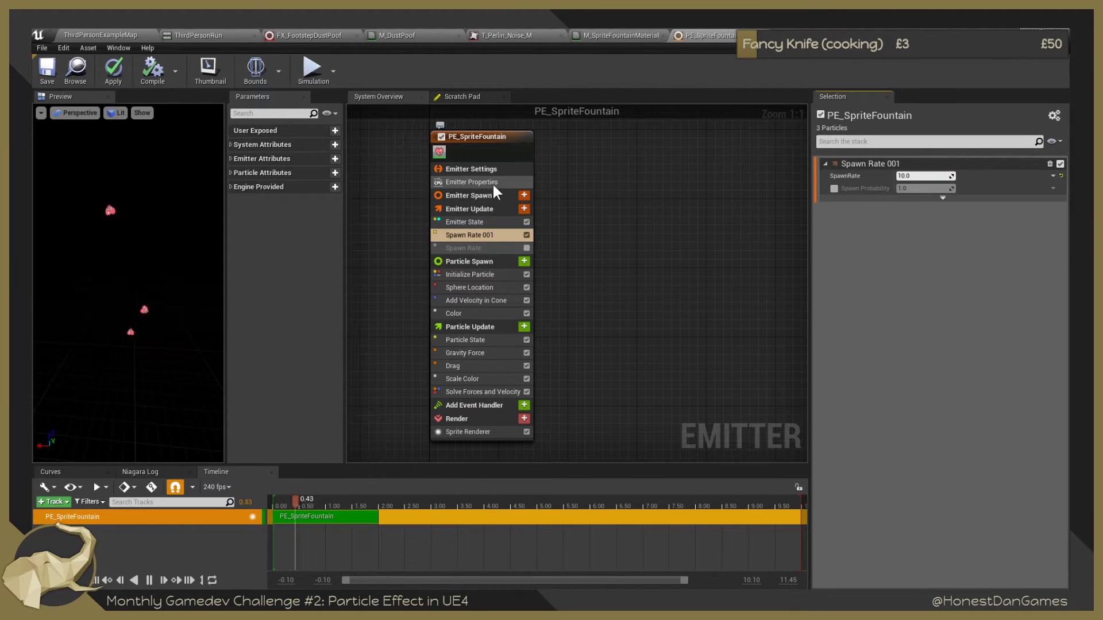
In Emitter State keep Once, switch Loop Duration Mode to Fixed, and set Loop Duration to 1.0.
{"action": "left_click", "coordinate": [477, 223]}
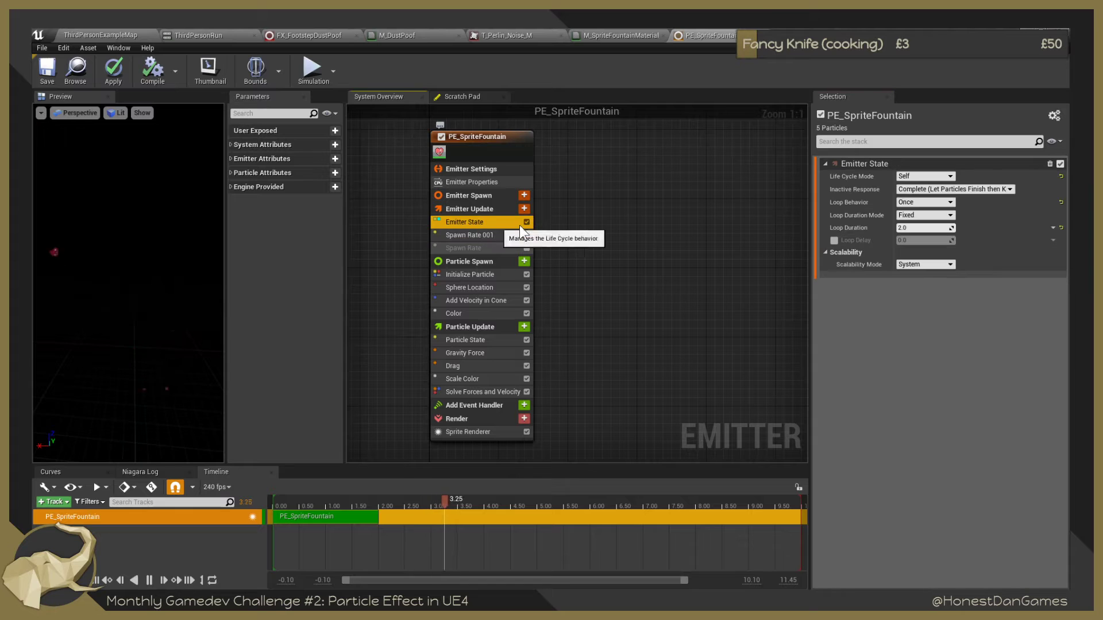
{"action": "left_click", "coordinate": [925, 178]}
{"action": "left_click", "coordinate": [919, 194]}
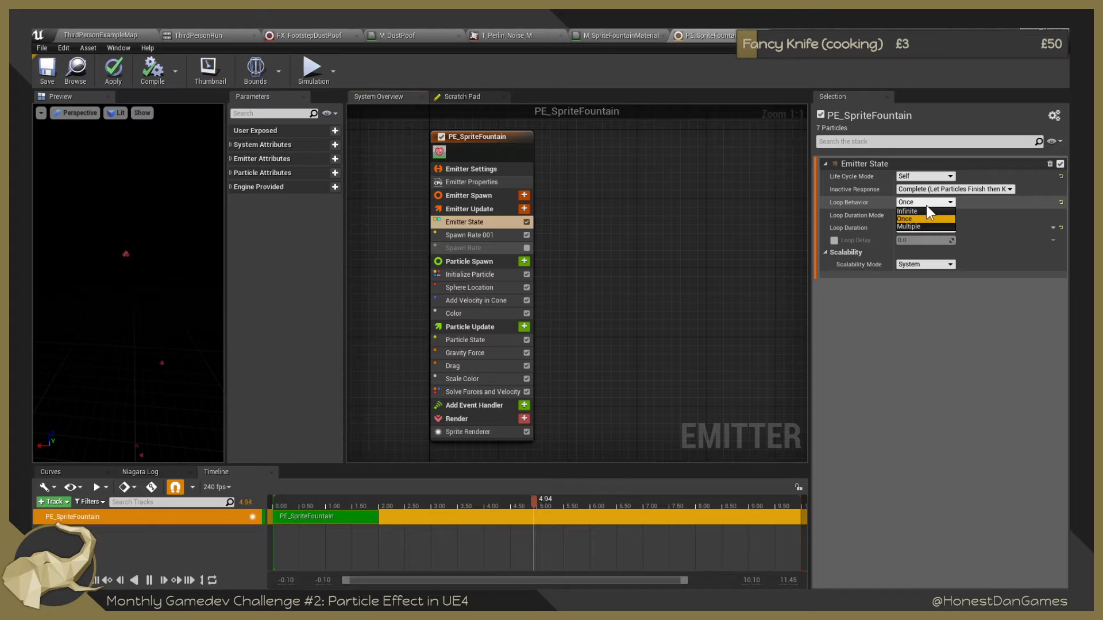
{"action": "left_click", "coordinate": [927, 206]}
{"action": "left_click", "coordinate": [917, 216]}
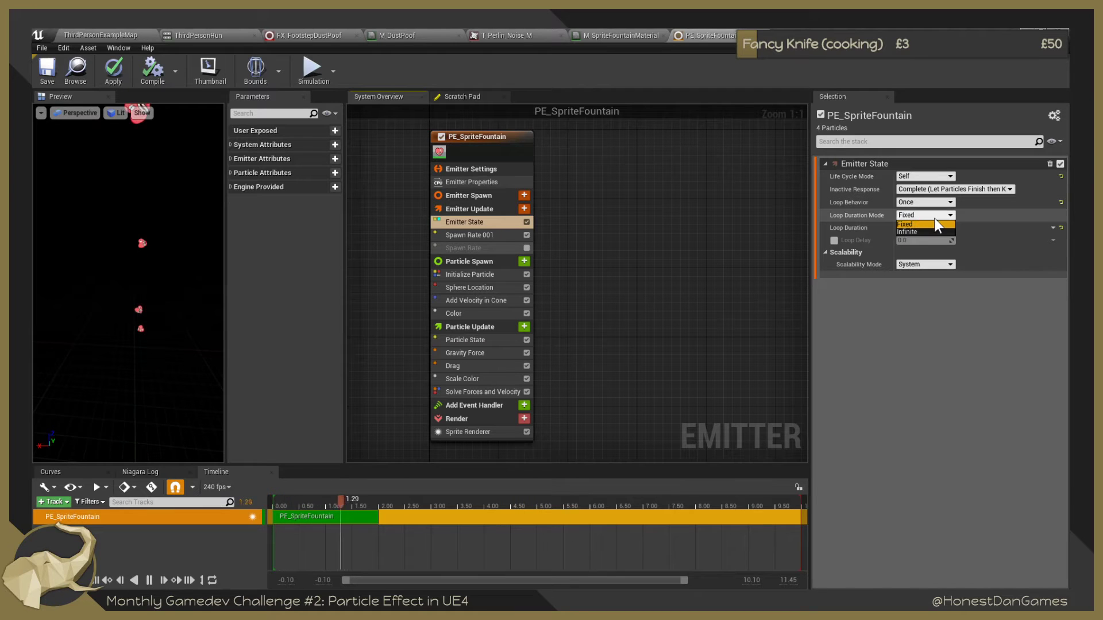
{"action": "left_click", "coordinate": [931, 224]}
{"action": "left_click", "coordinate": [927, 228]}
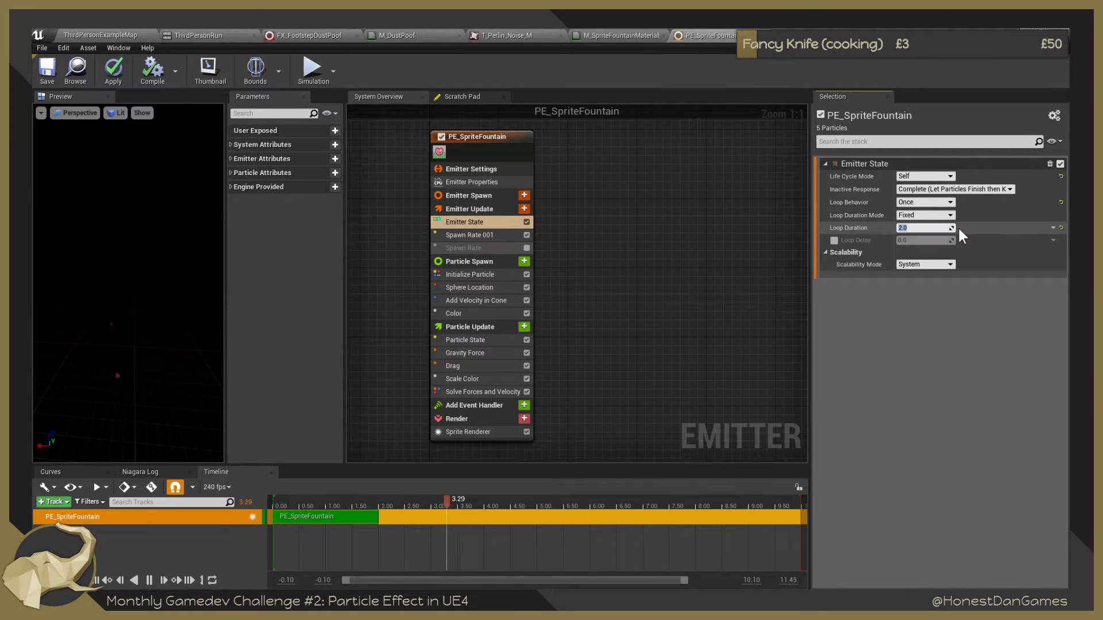
{"action": "type", "text": "1"}
{"action": "key", "text": "Return"}
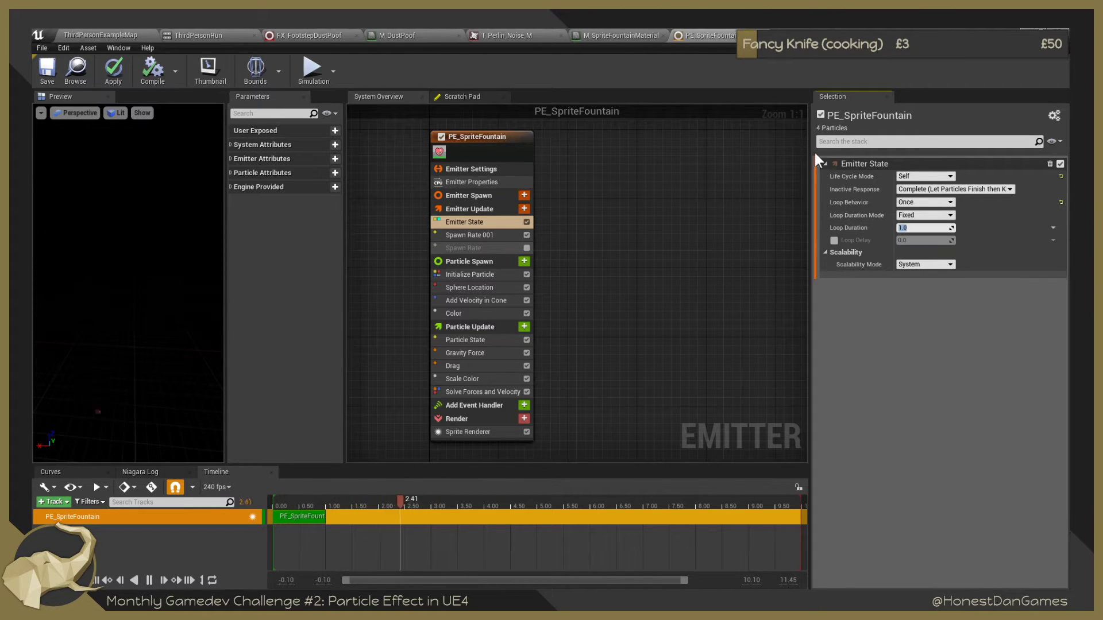
{"action": "left_click", "coordinate": [917, 224]}
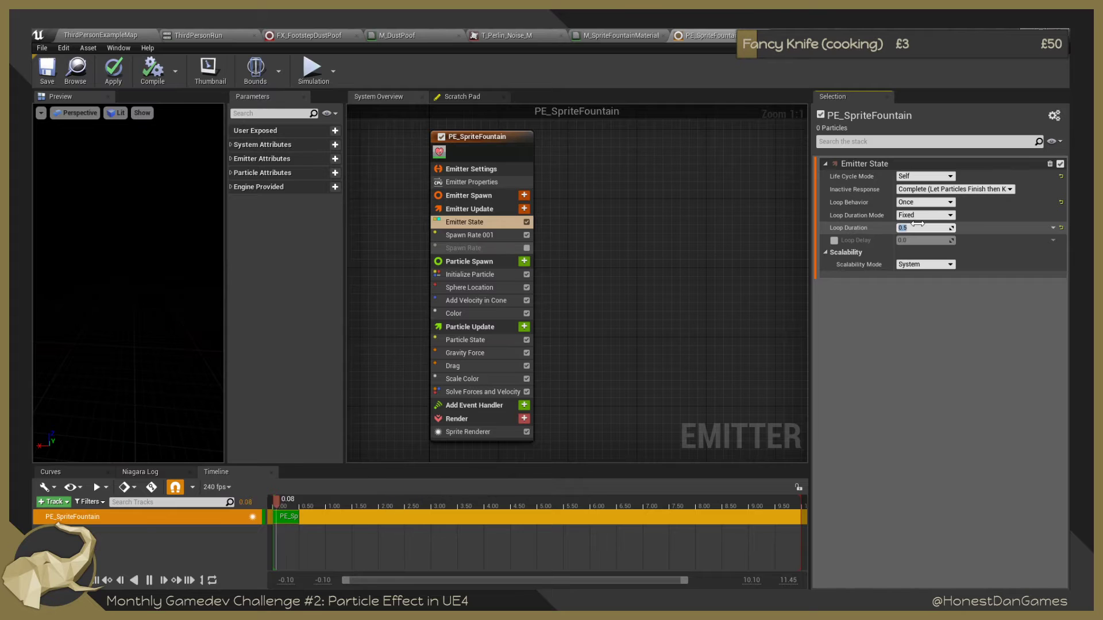
Set Spawn Rate 001 to 100 particles per second and list Emitter Spawn's available modules.
{"action": "left_click", "coordinate": [473, 234]}
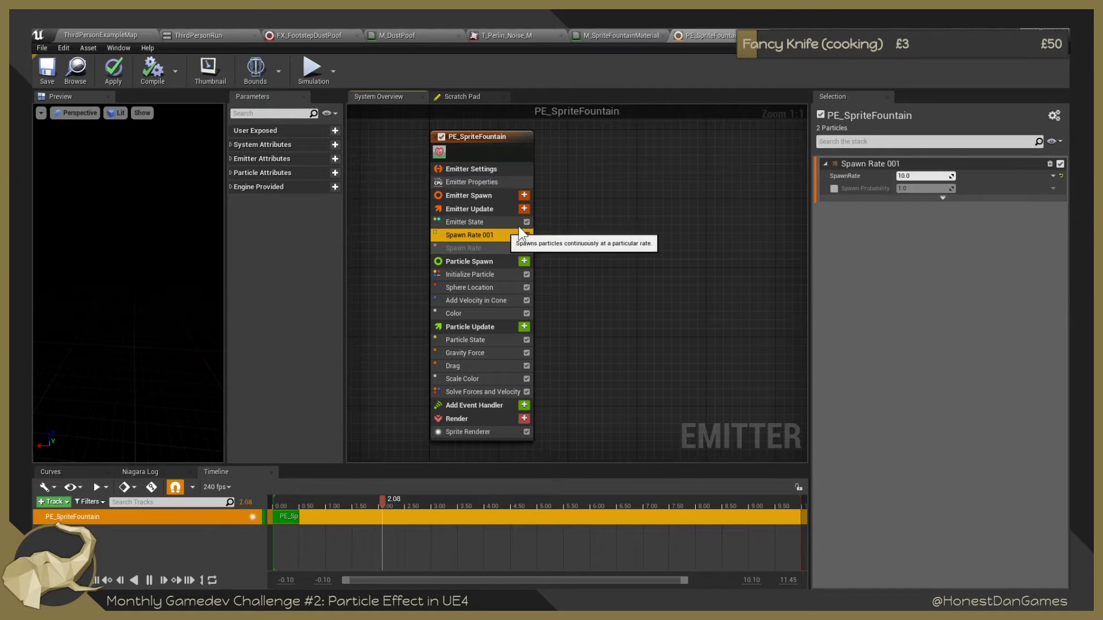
{"action": "left_click", "coordinate": [911, 176]}
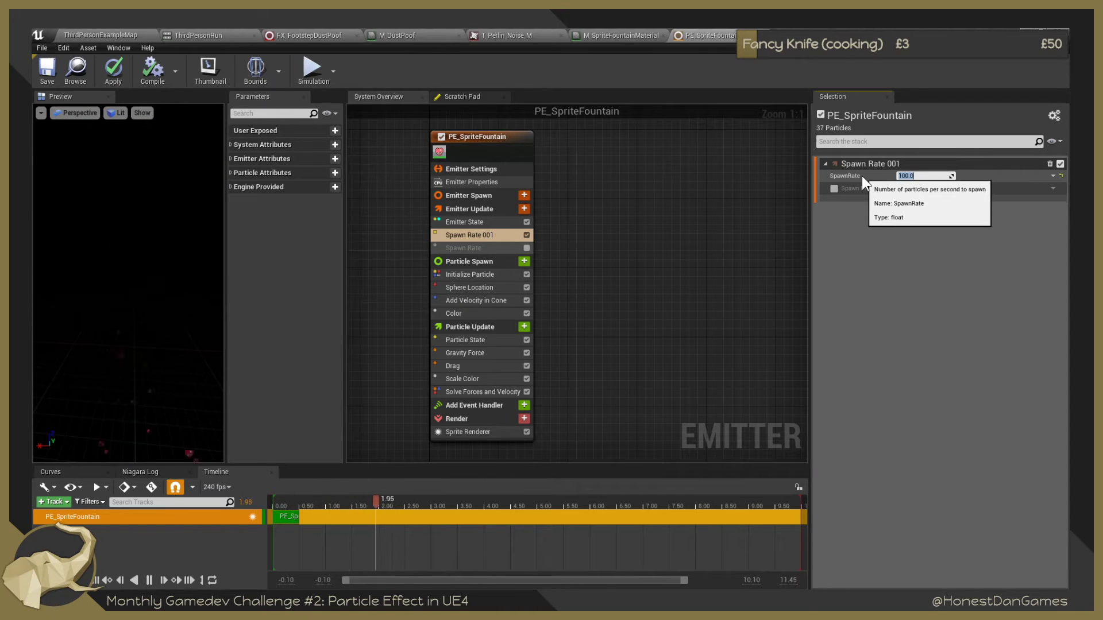
{"action": "left_click", "coordinate": [523, 194]}
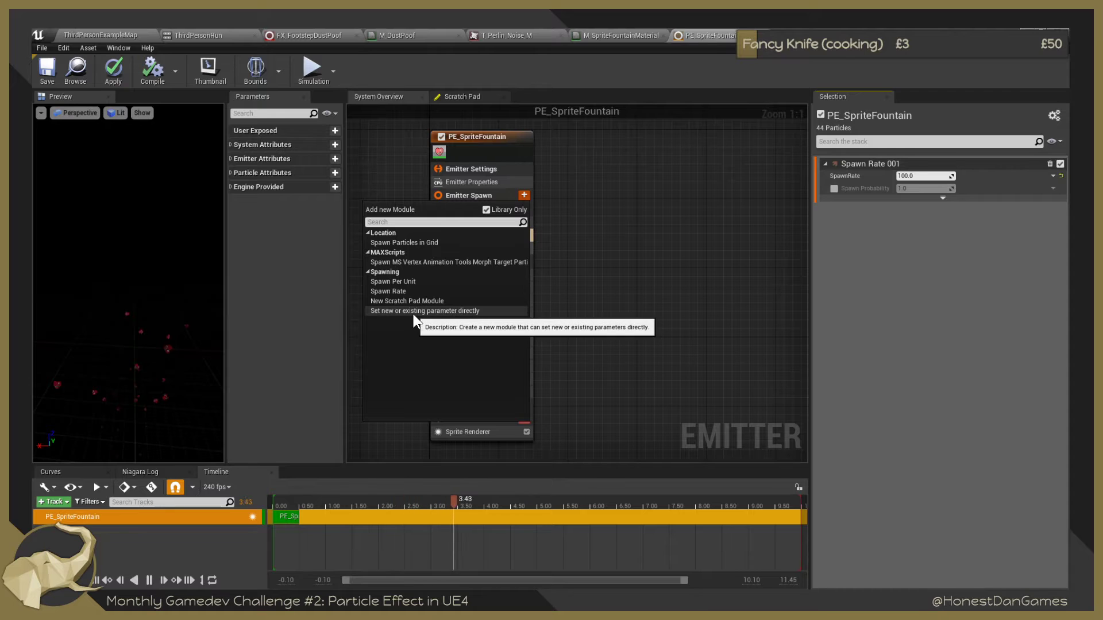
Add Spawn Particles in Grid (10×10×10), disable Spawn Rate 001, and add the Grid Location dependency.
{"action": "left_click", "coordinate": [410, 244]}
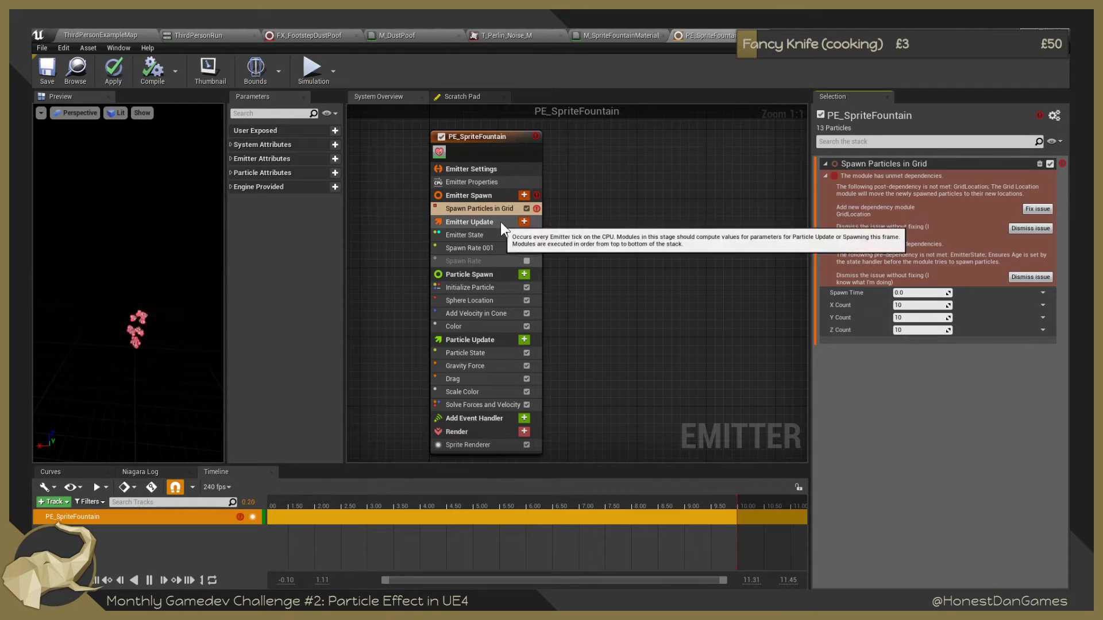
{"action": "left_click", "coordinate": [536, 210]}
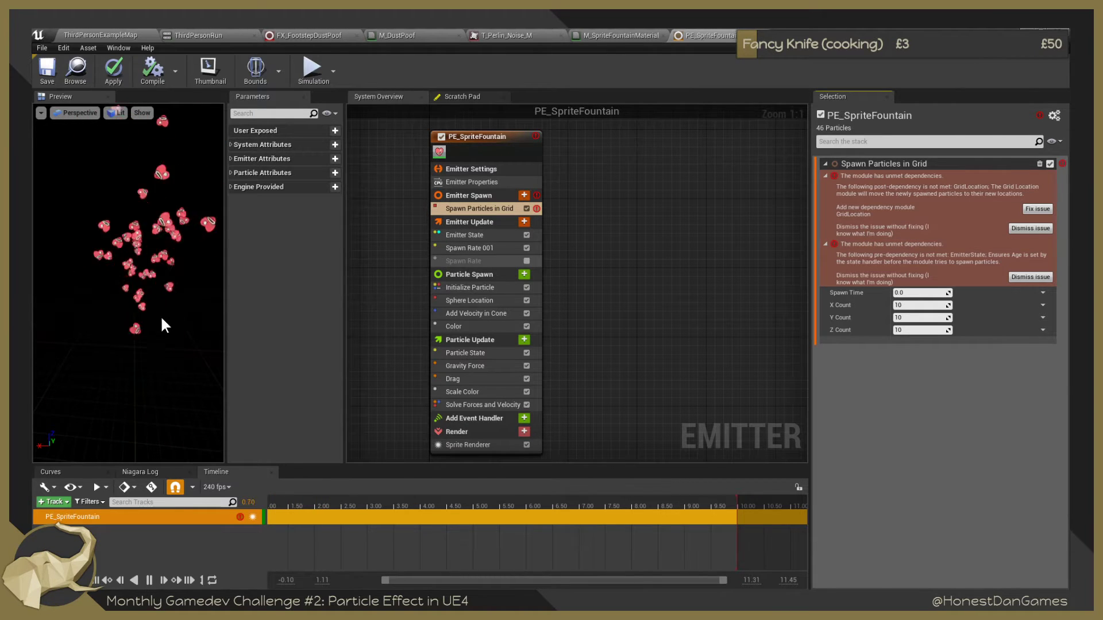
{"action": "left_click", "coordinate": [526, 248]}
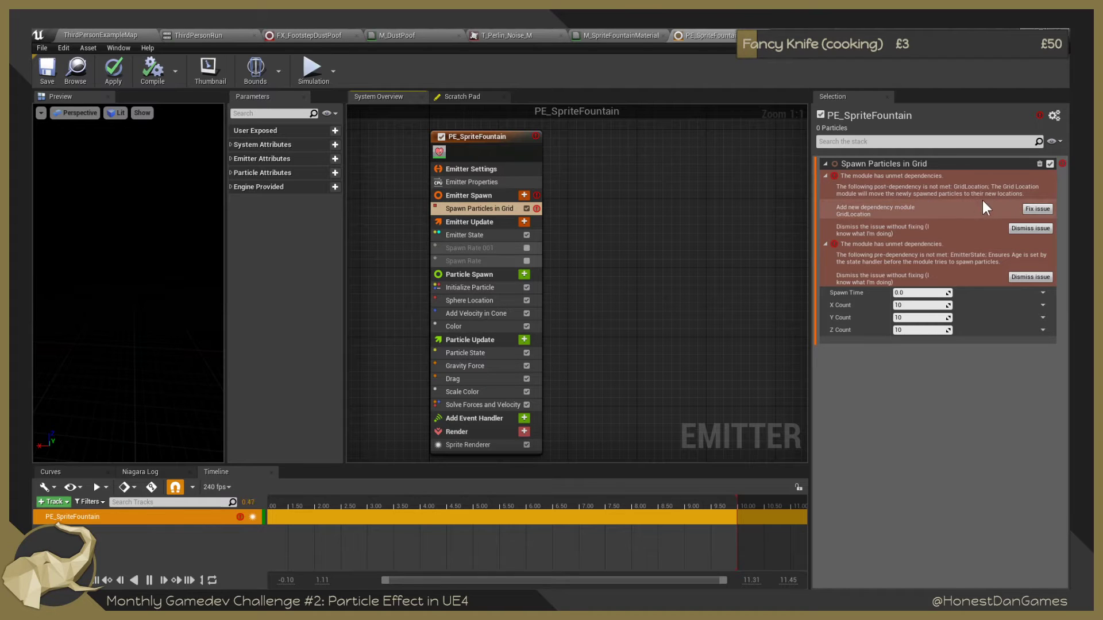
{"action": "left_click", "coordinate": [1036, 209]}
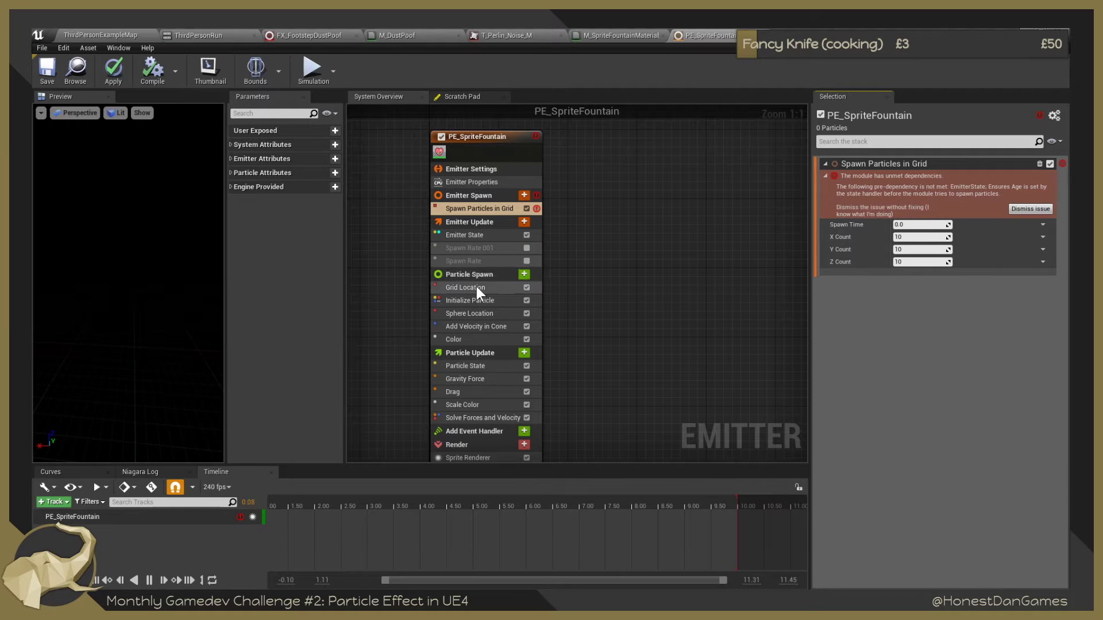
Inspect the Grid Location, Spawn Particles in Grid, and Emitter State settings in turn.
{"action": "scroll", "coordinate": [477, 287], "scroll_direction": "down", "scroll_amount": 1}
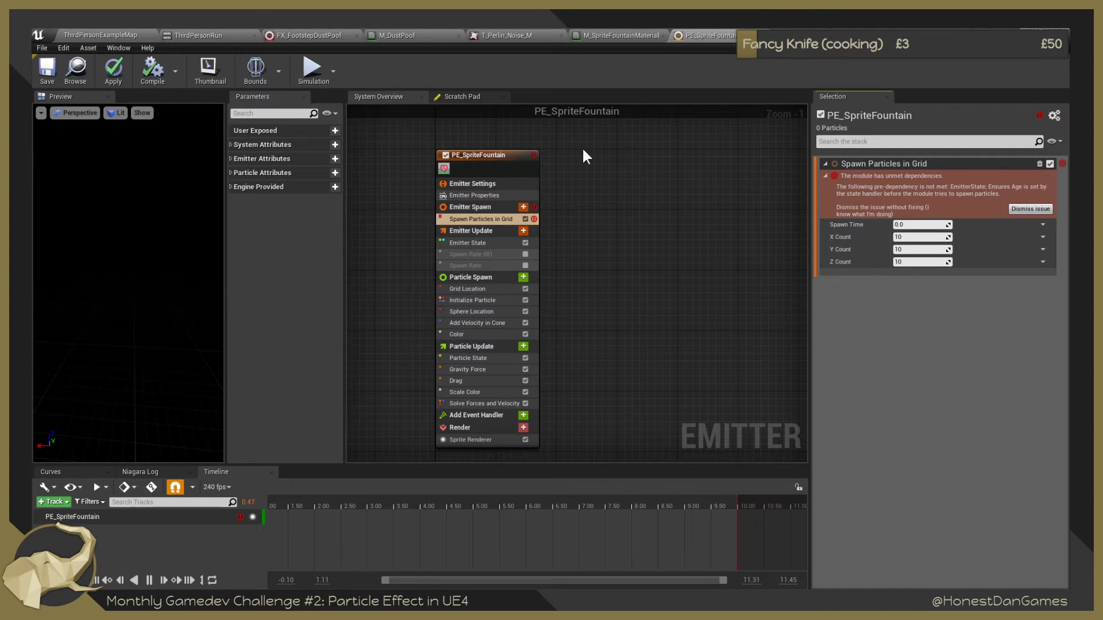
{"action": "left_click", "coordinate": [476, 290]}
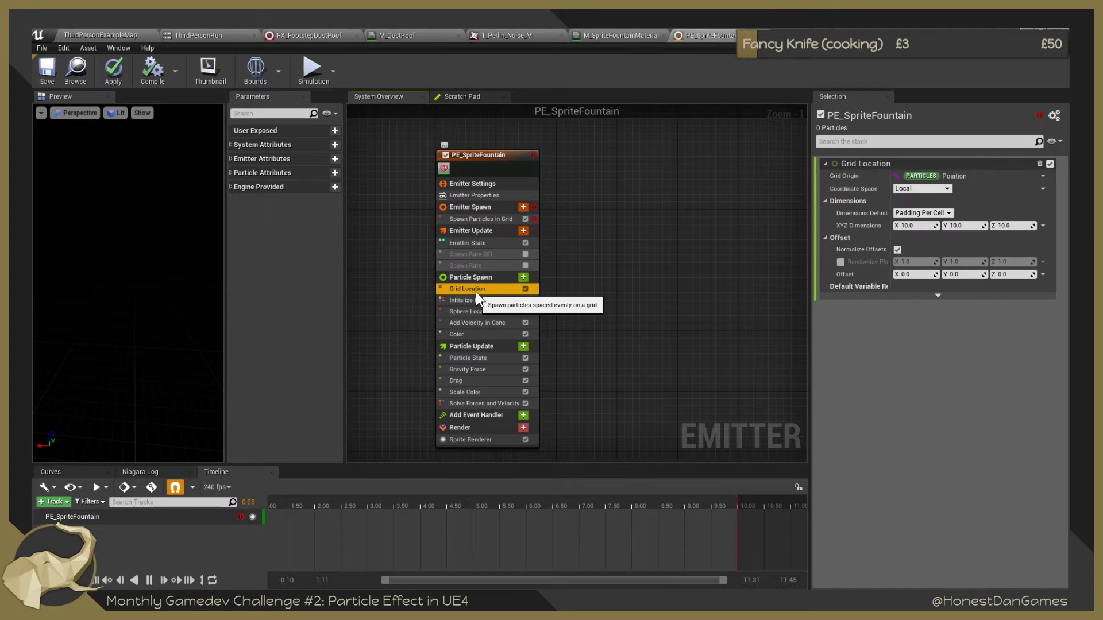
{"action": "left_click", "coordinate": [471, 220]}
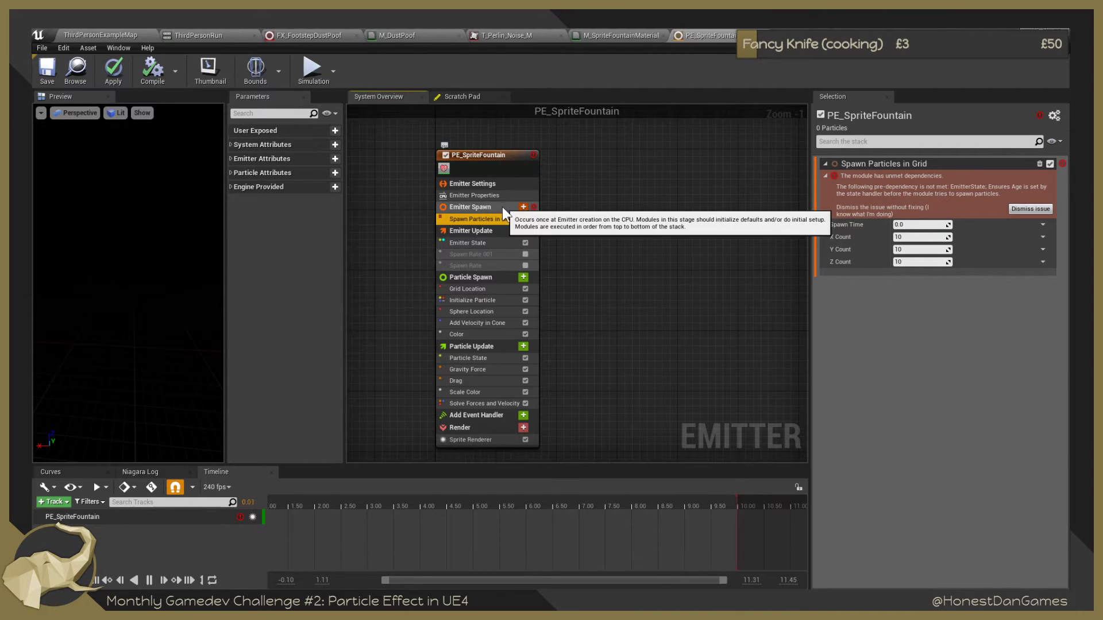
{"action": "left_click", "coordinate": [487, 242]}
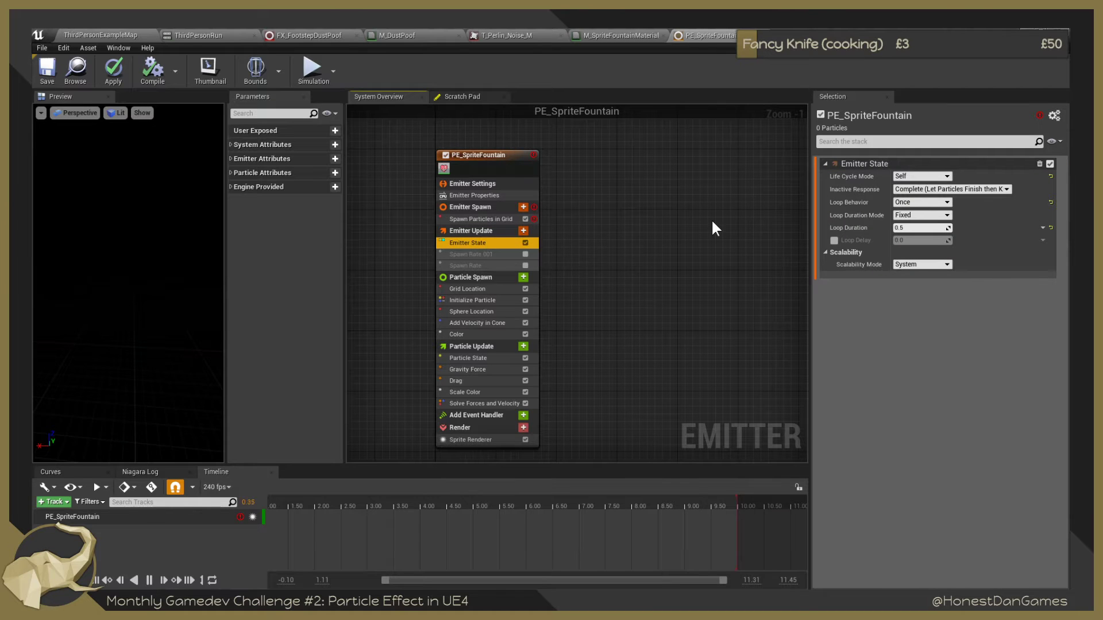
Review Emitter State's life cycle options and 0.5-second loop, keeping Complete as the inactive response.
{"action": "left_click", "coordinate": [479, 218]}
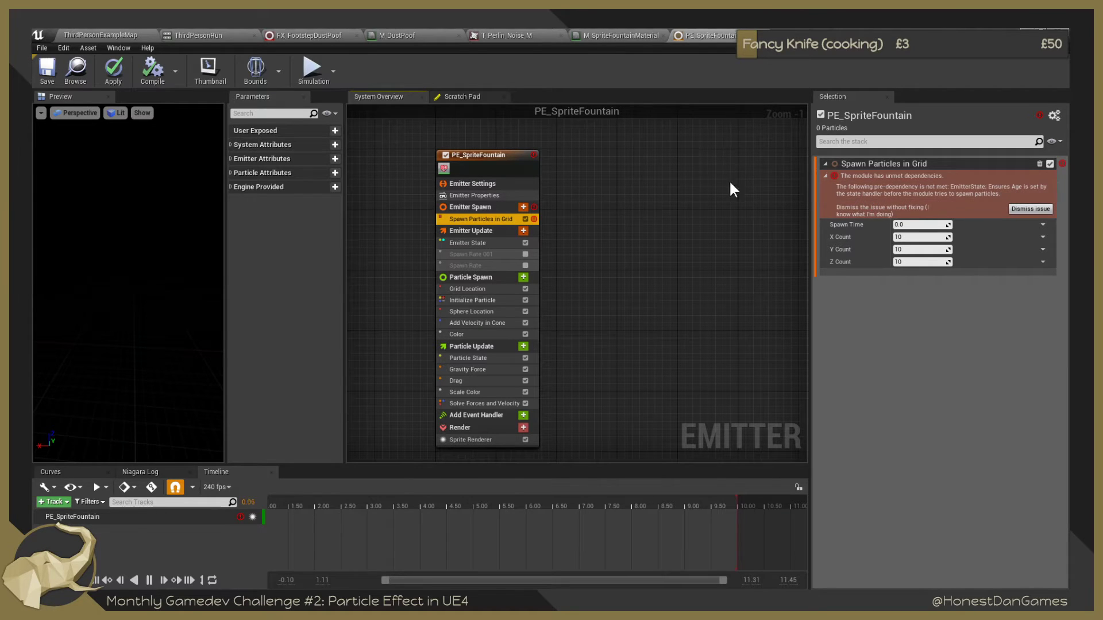
{"action": "left_click", "coordinate": [465, 243]}
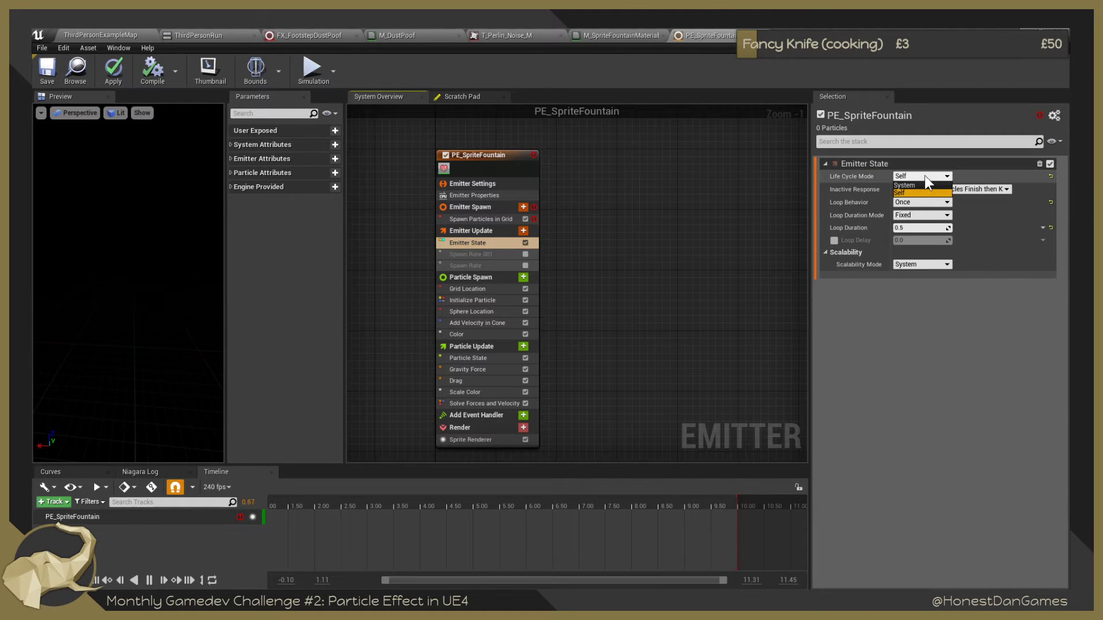
{"action": "left_click", "coordinate": [922, 183]}
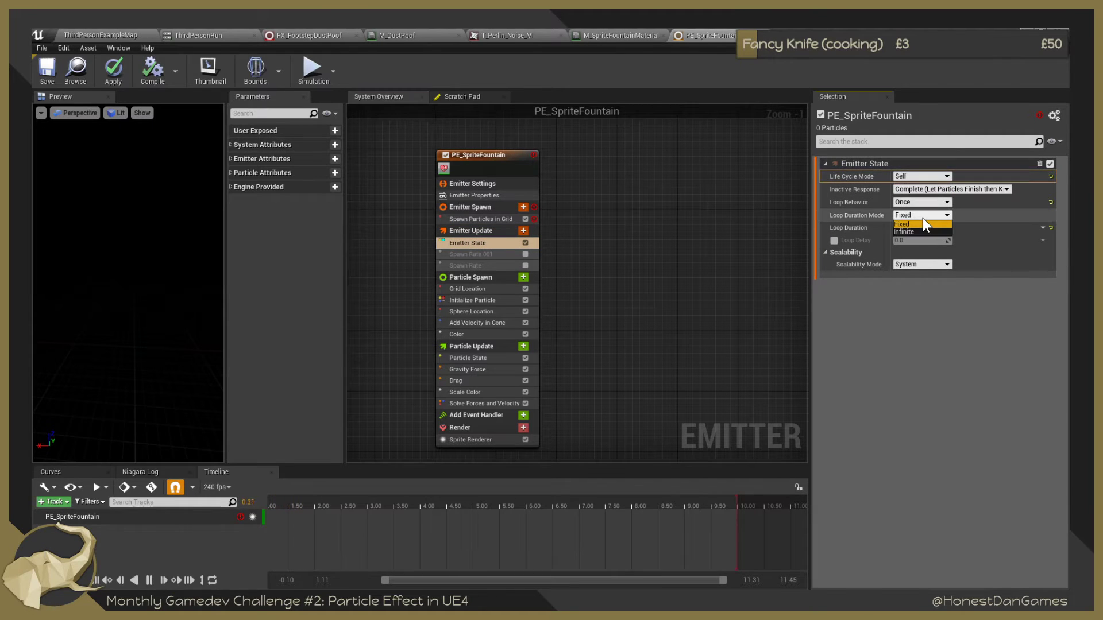
{"action": "left_click", "coordinate": [924, 190]}
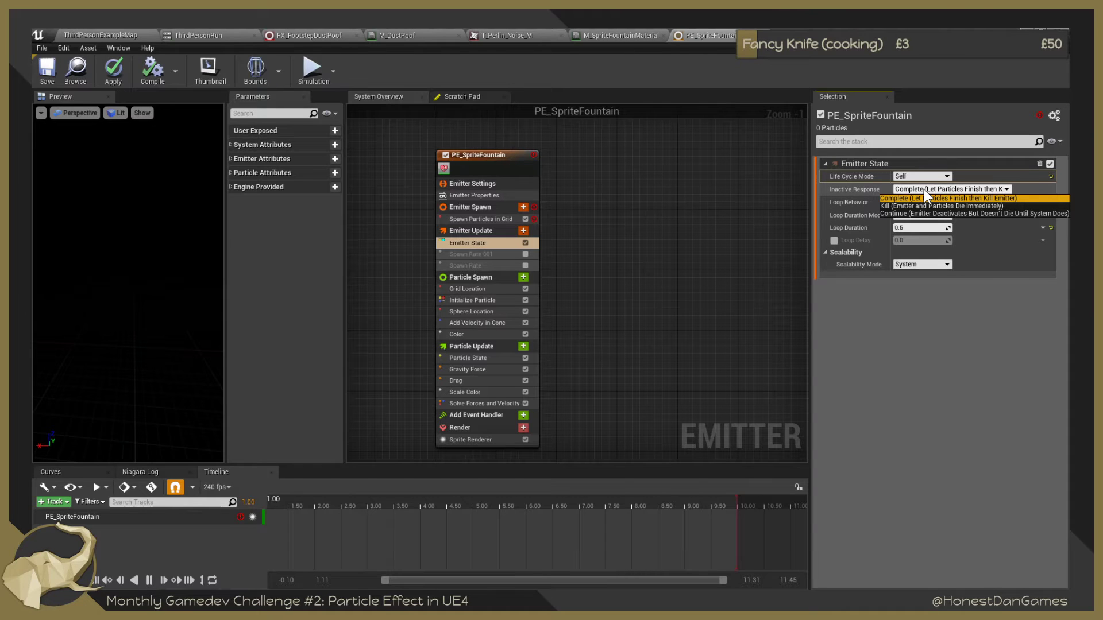
{"action": "left_click", "coordinate": [923, 189]}
{"action": "left_click", "coordinate": [918, 175]}
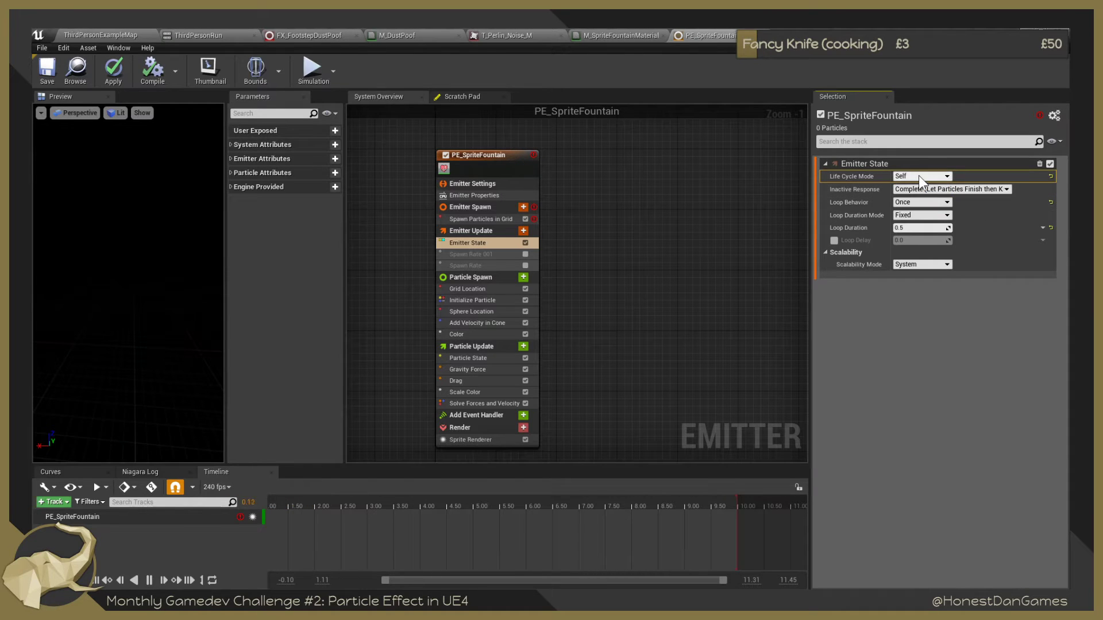
{"action": "left_click", "coordinate": [907, 227]}
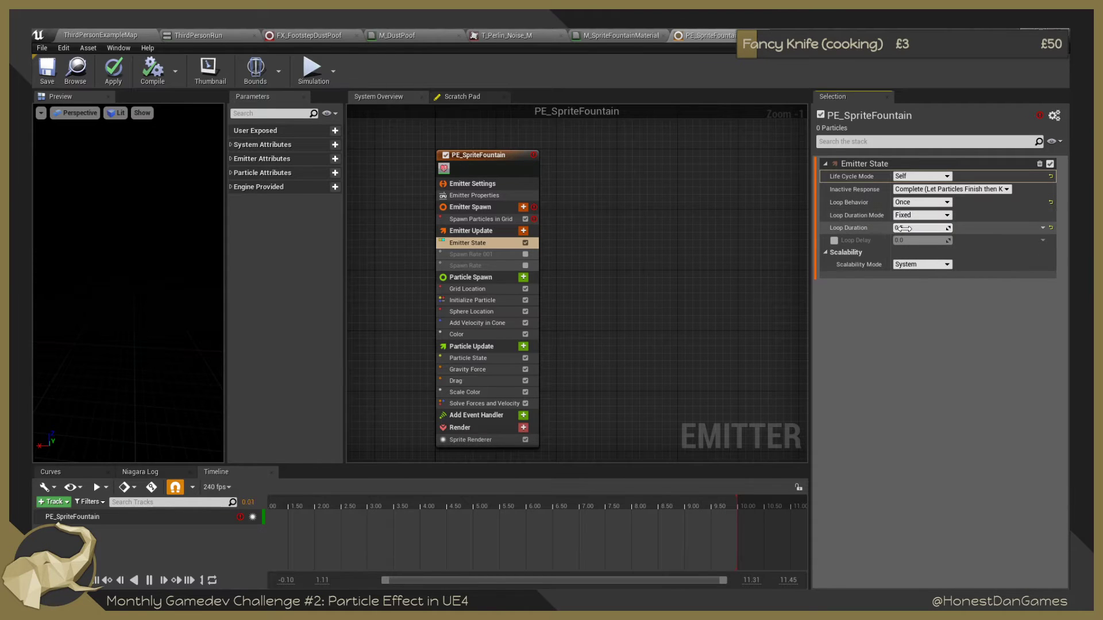
{"action": "left_click", "coordinate": [925, 193]}
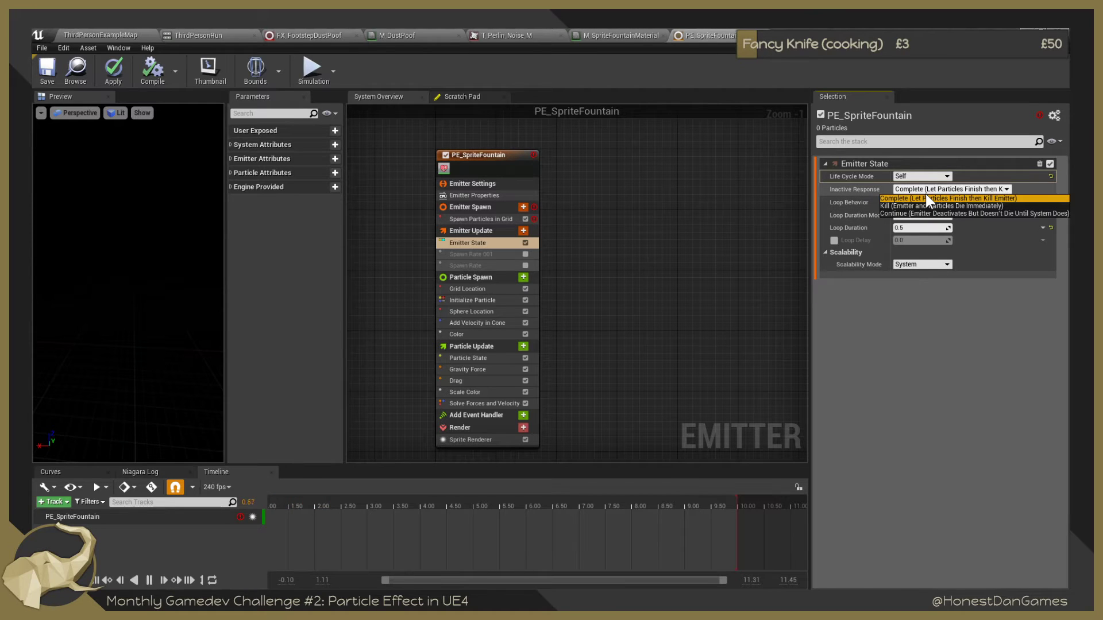
{"action": "left_click", "coordinate": [926, 192]}
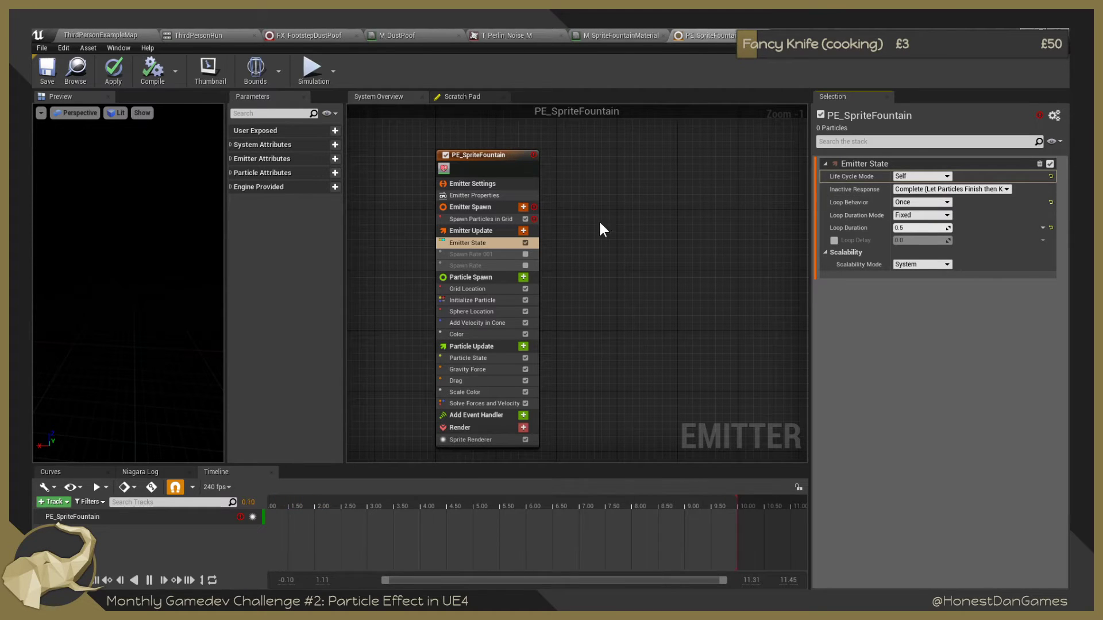
Open and dismiss Emitter State's actions menu, then select Spawn Particles in Grid.
{"action": "right_click", "coordinate": [495, 243]}
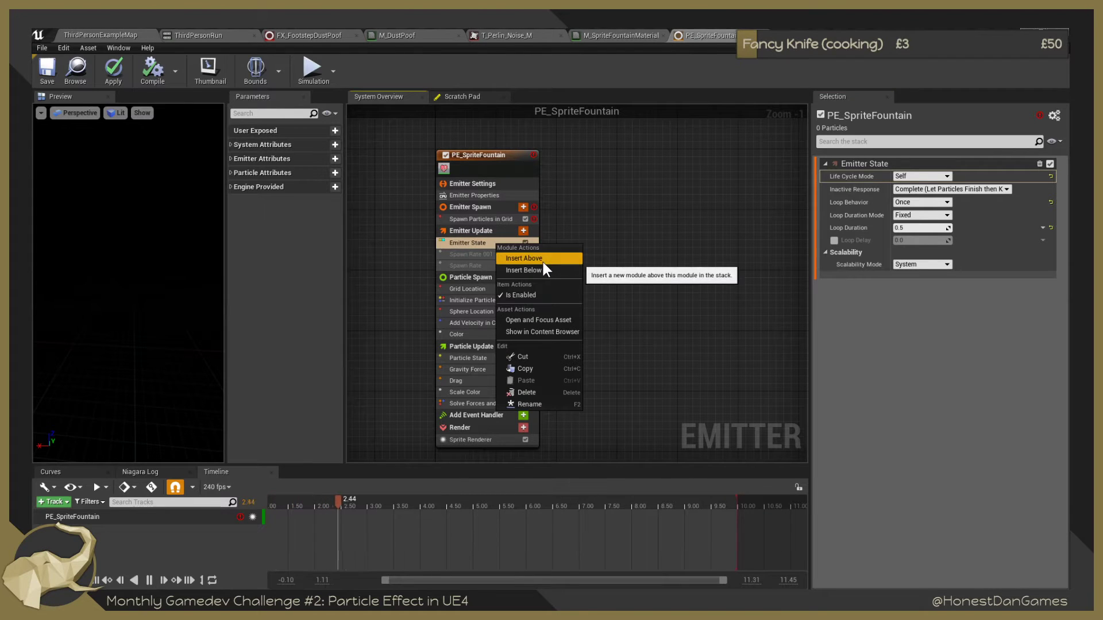
{"action": "left_click", "coordinate": [582, 229]}
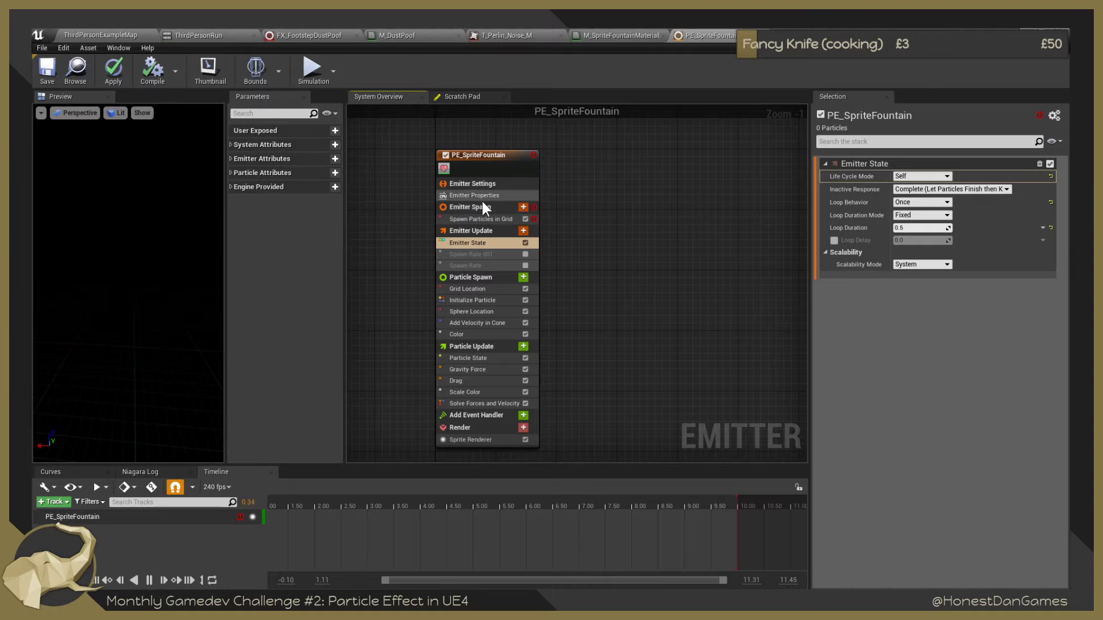
{"action": "left_click", "coordinate": [483, 219]}
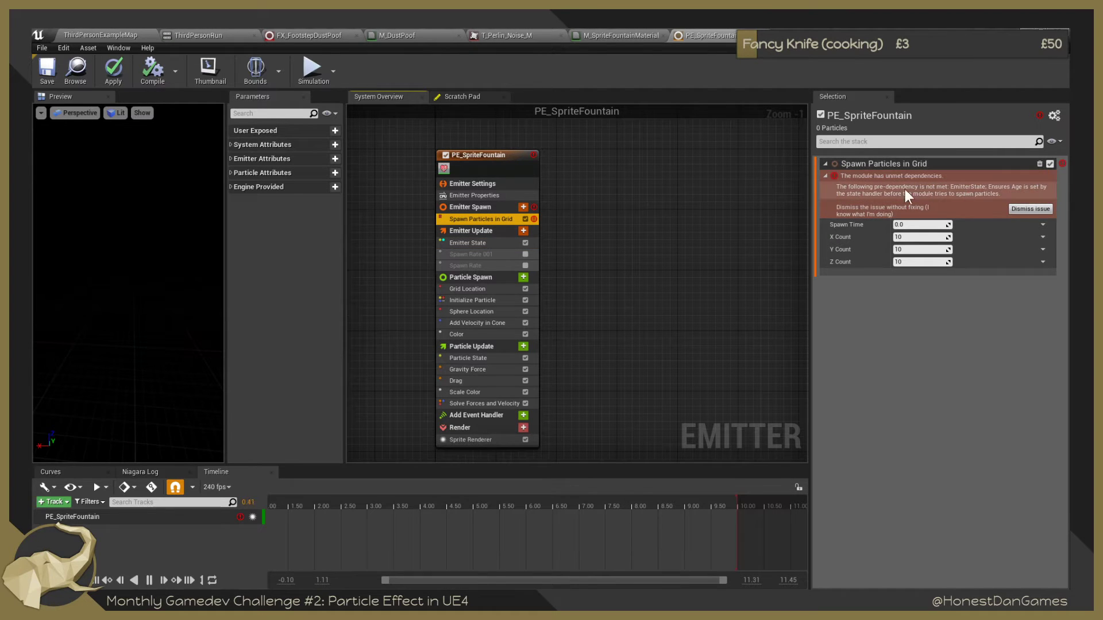
Set the Spawn Time of Spawn Particles in Grid to 1.0.
{"action": "left_click", "coordinate": [901, 225]}
{"action": "type", "text": "1"}
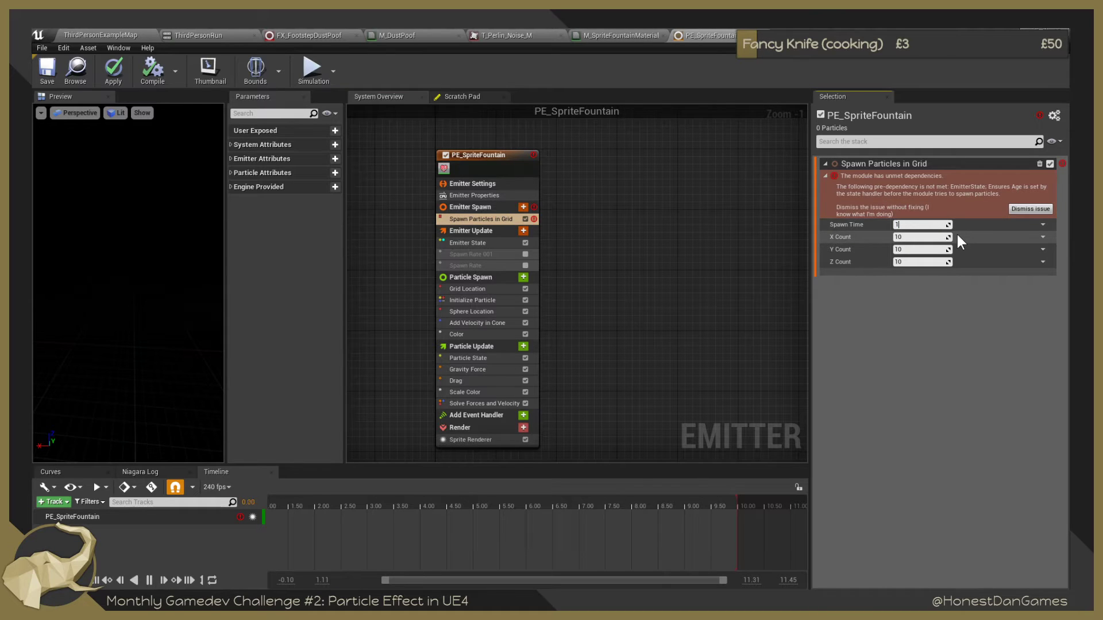
{"action": "key", "text": "Return"}
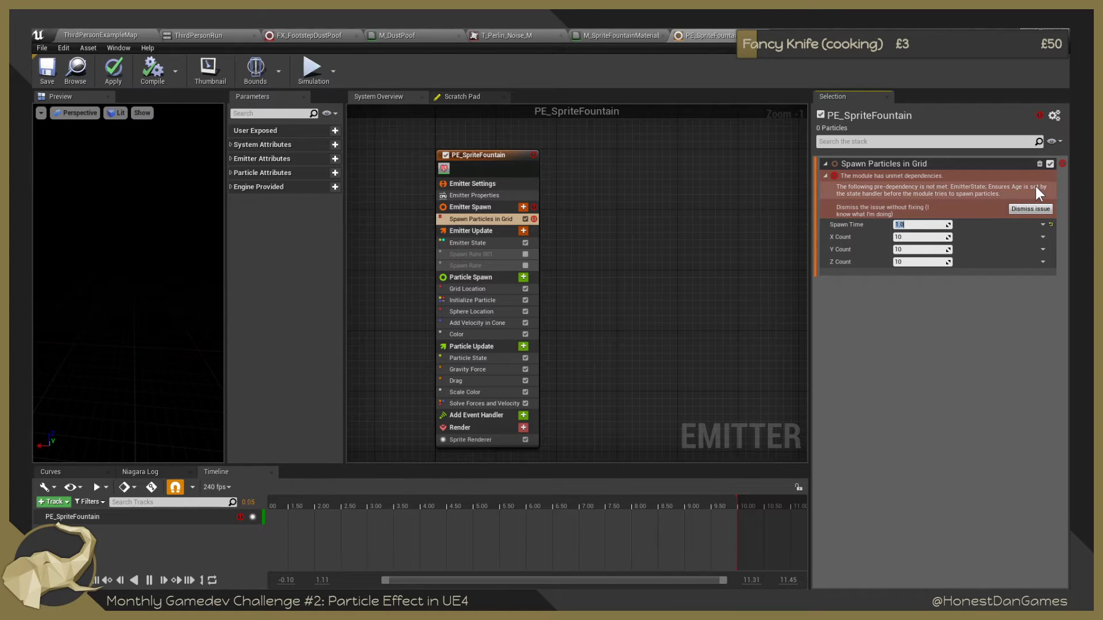
{"action": "left_click", "coordinate": [915, 187]}
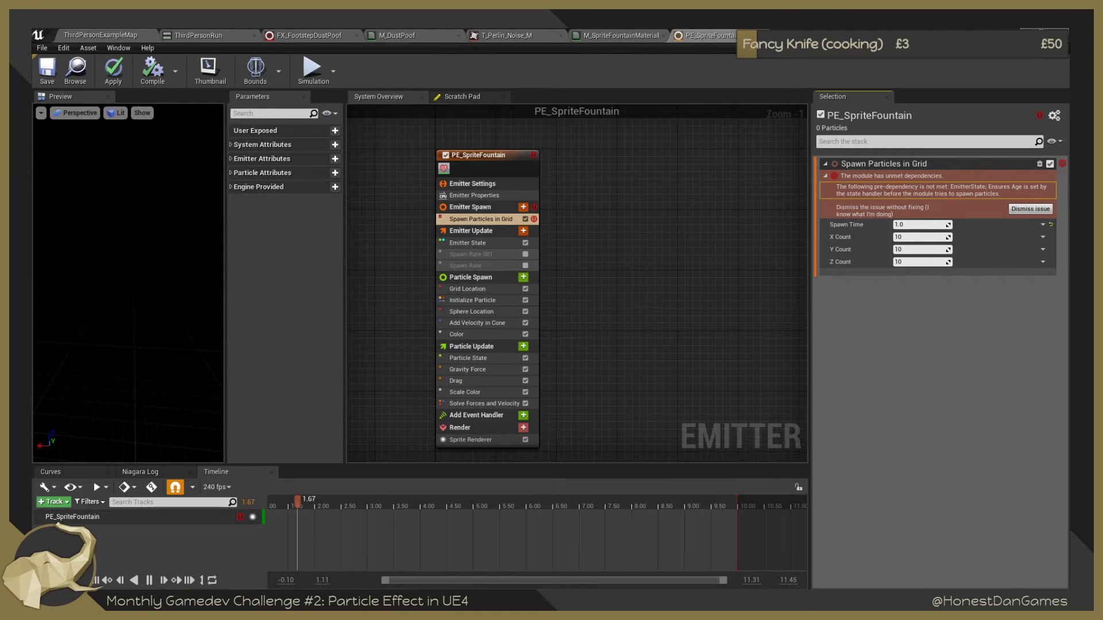
{"action": "key", "text": "alt+Tab"}
{"action": "key", "text": "alt+Tab"}
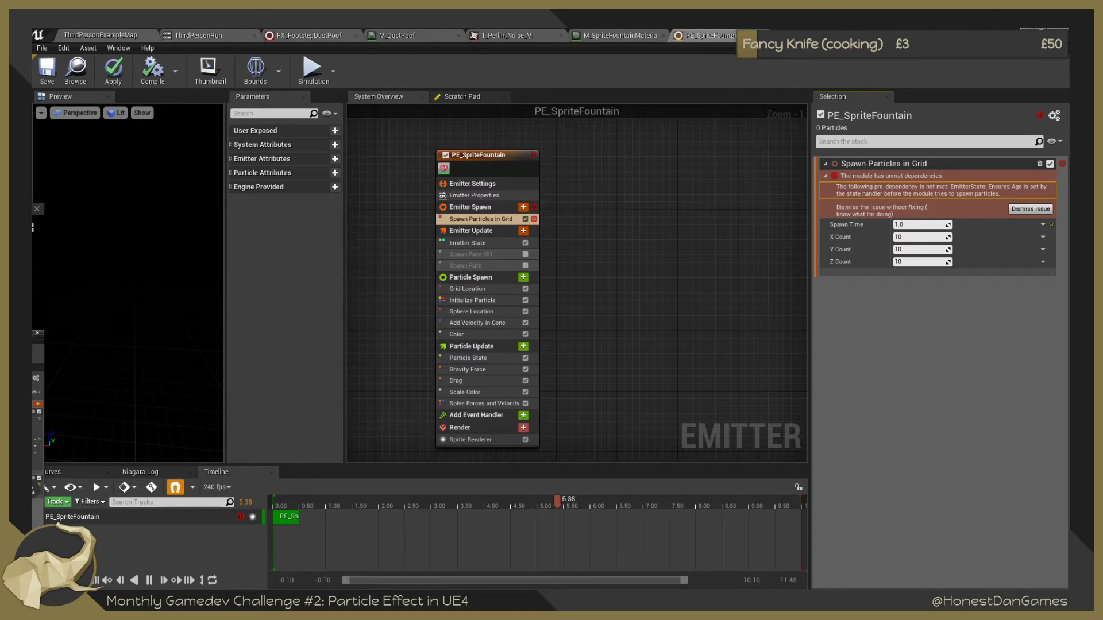
Dismiss the unmet-dependency warning and delete the Spawn Particles in Grid module.
{"action": "right_click", "coordinate": [512, 217]}
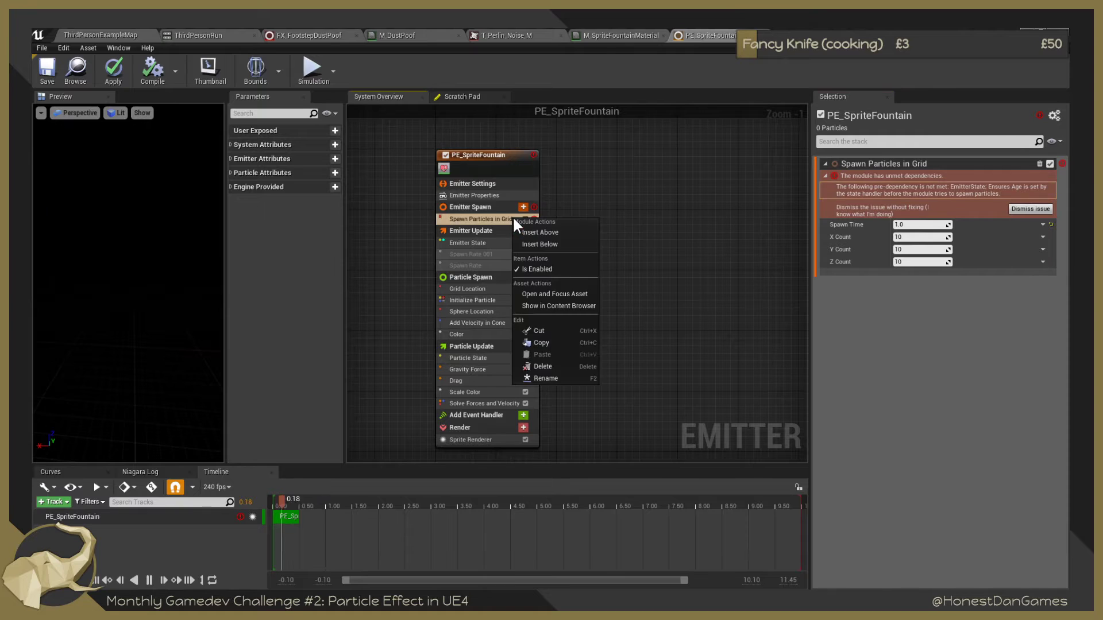
{"action": "left_click", "coordinate": [494, 219]}
{"action": "left_click", "coordinate": [525, 219]}
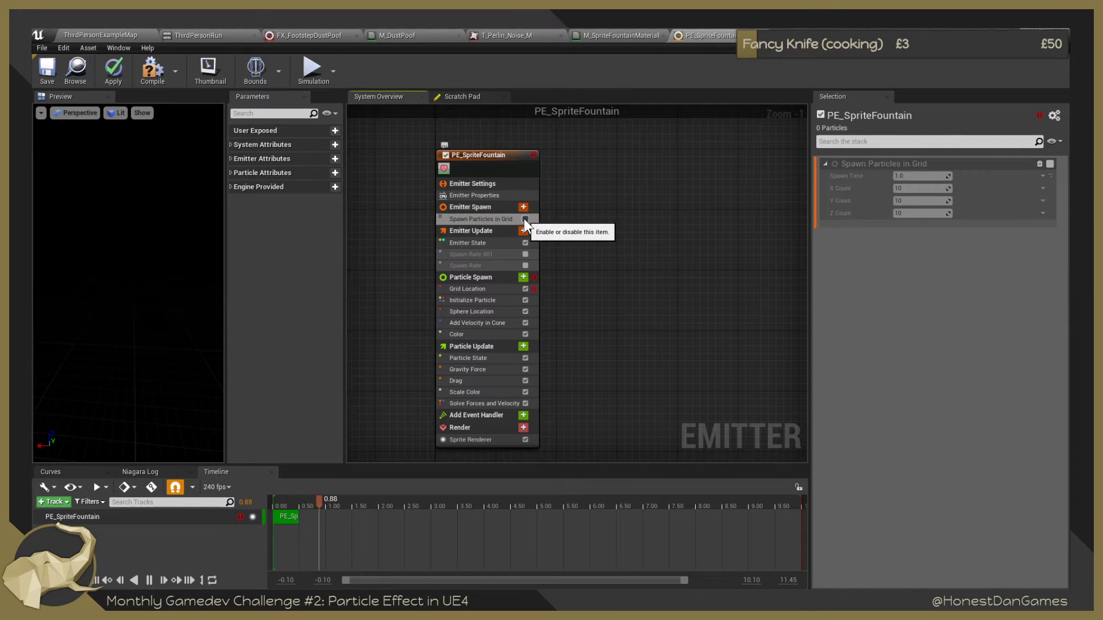
{"action": "left_click", "coordinate": [524, 219]}
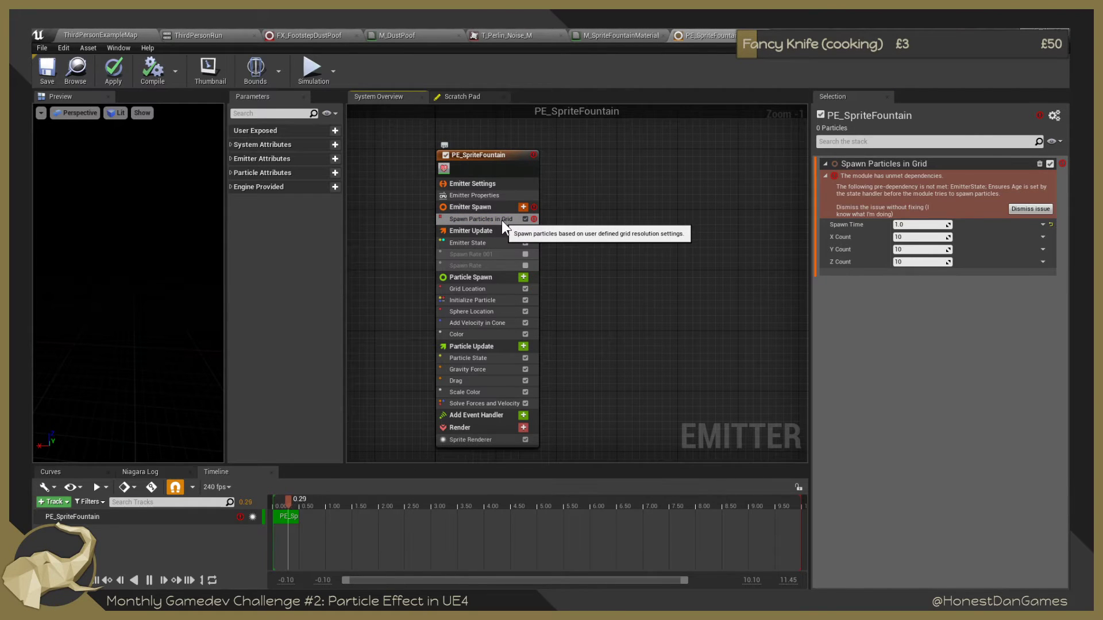
{"action": "right_click", "coordinate": [501, 220]}
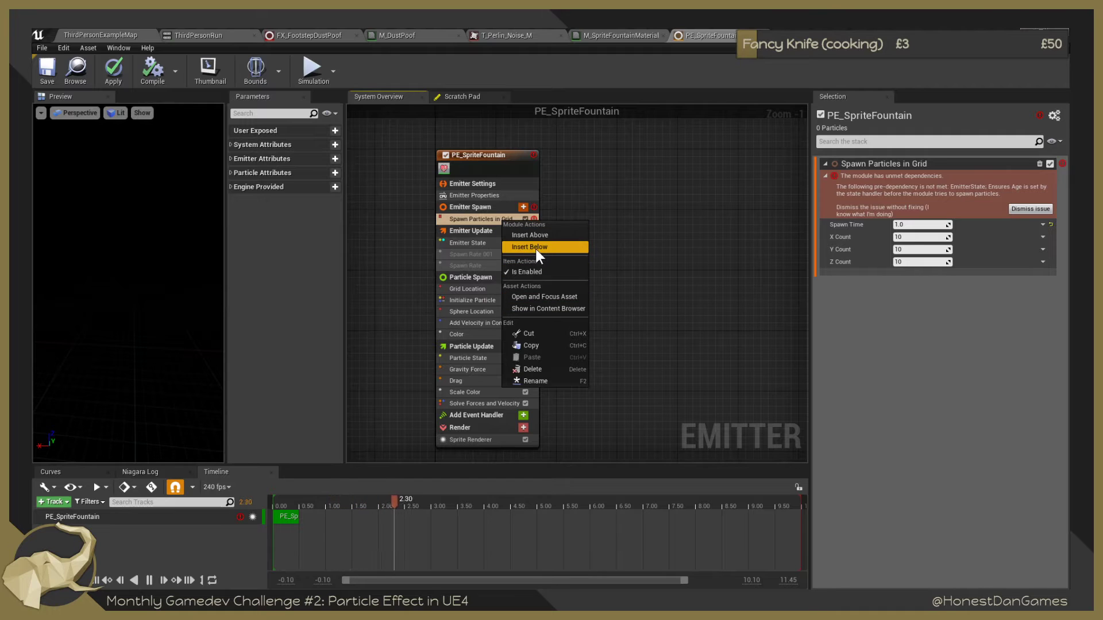
{"action": "left_click", "coordinate": [662, 242]}
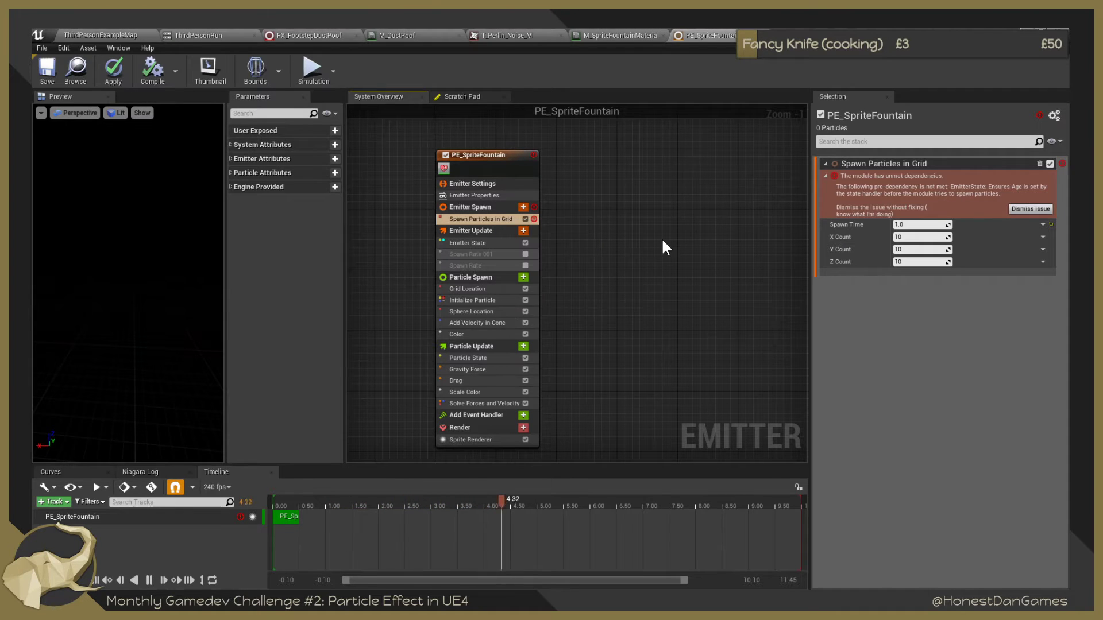
{"action": "left_click", "coordinate": [1028, 209]}
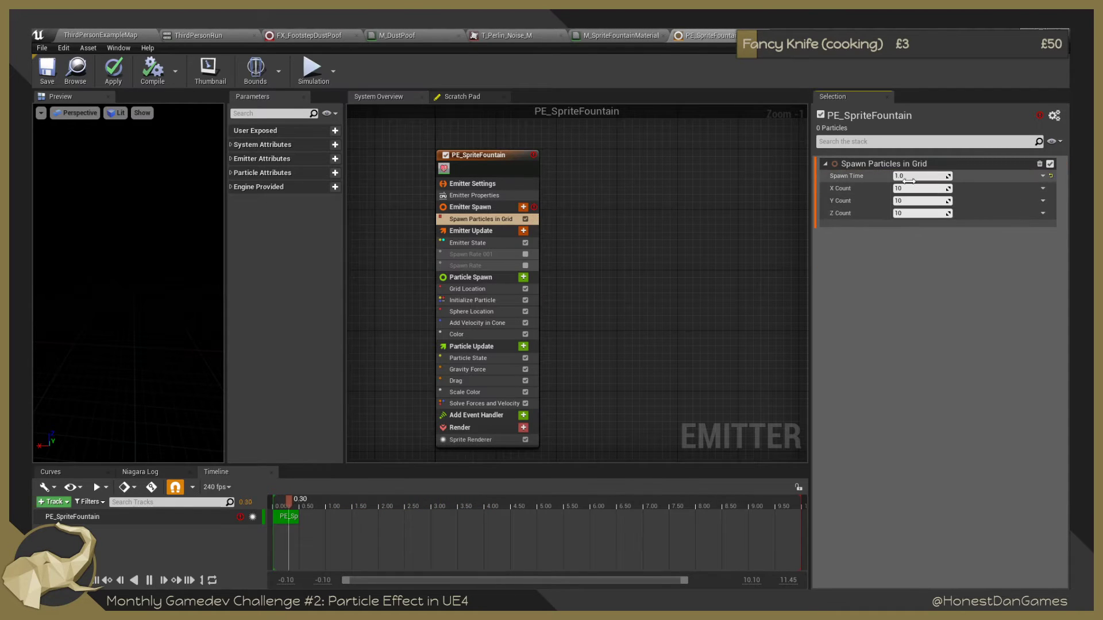
{"action": "left_click", "coordinate": [1039, 163]}
Delete the Grid Location module from the emitter.
{"action": "left_click", "coordinate": [497, 232]}
{"action": "left_click", "coordinate": [521, 243]}
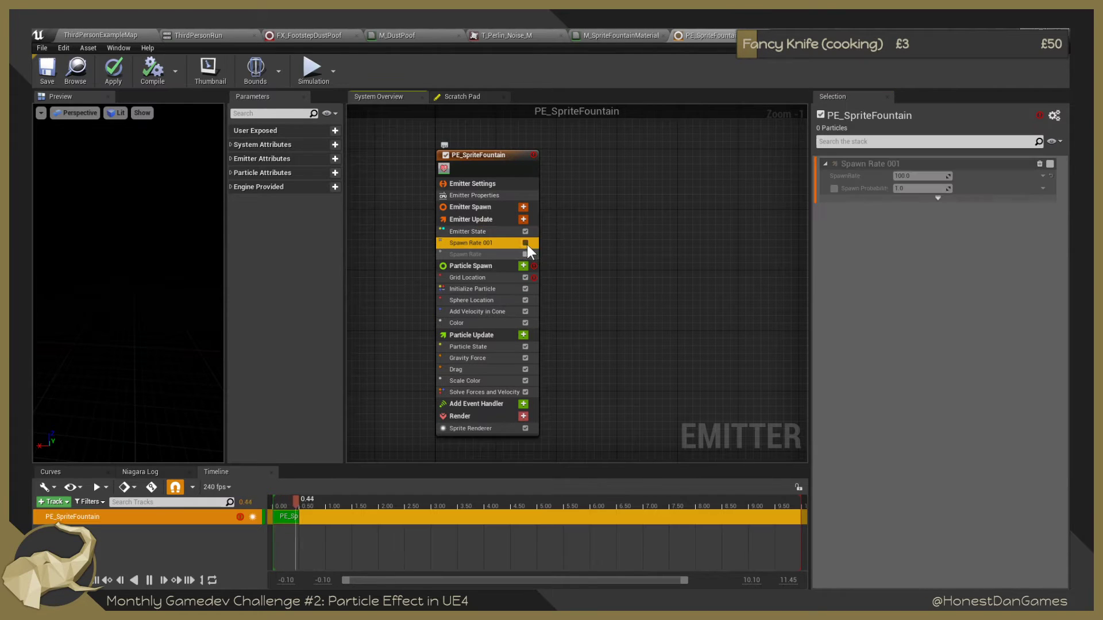
{"action": "left_click", "coordinate": [510, 253]}
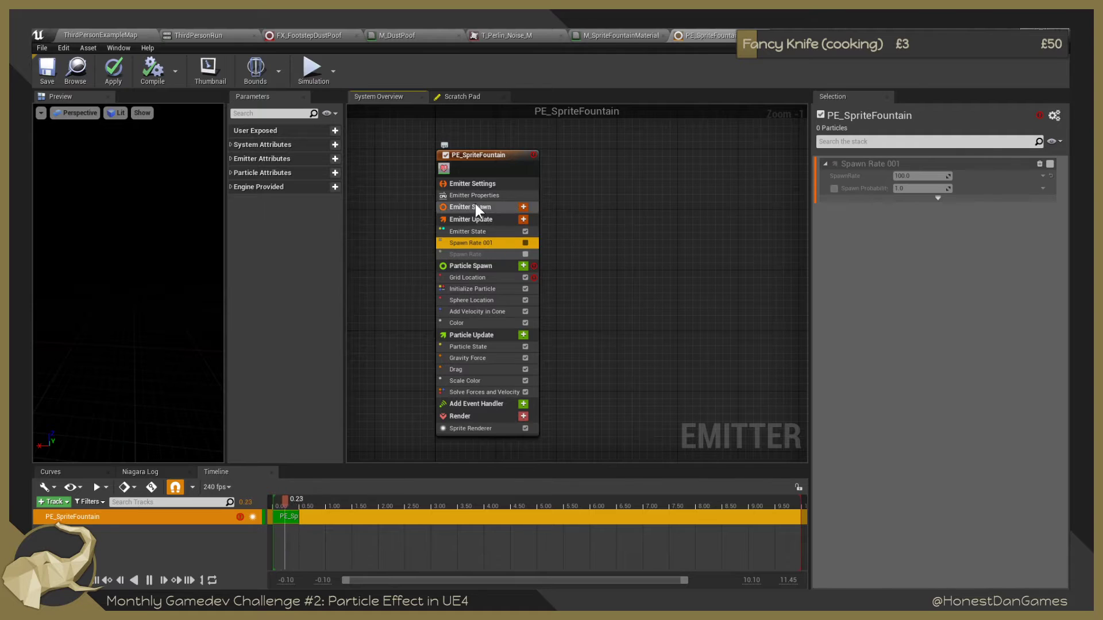
{"action": "left_click", "coordinate": [482, 279]}
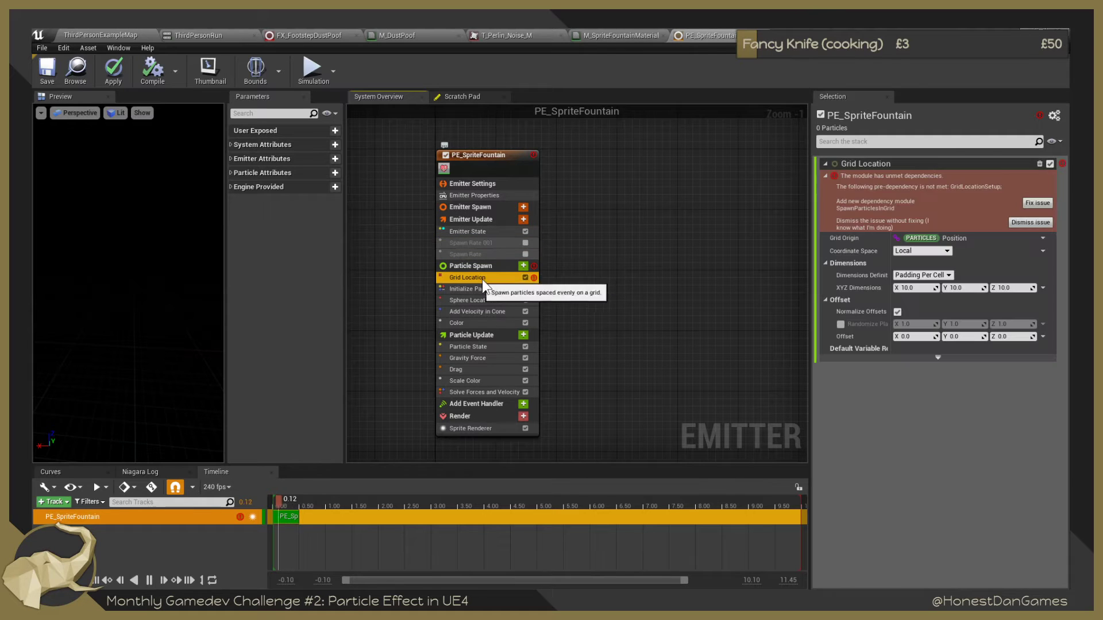
{"action": "left_click", "coordinate": [1040, 164]}
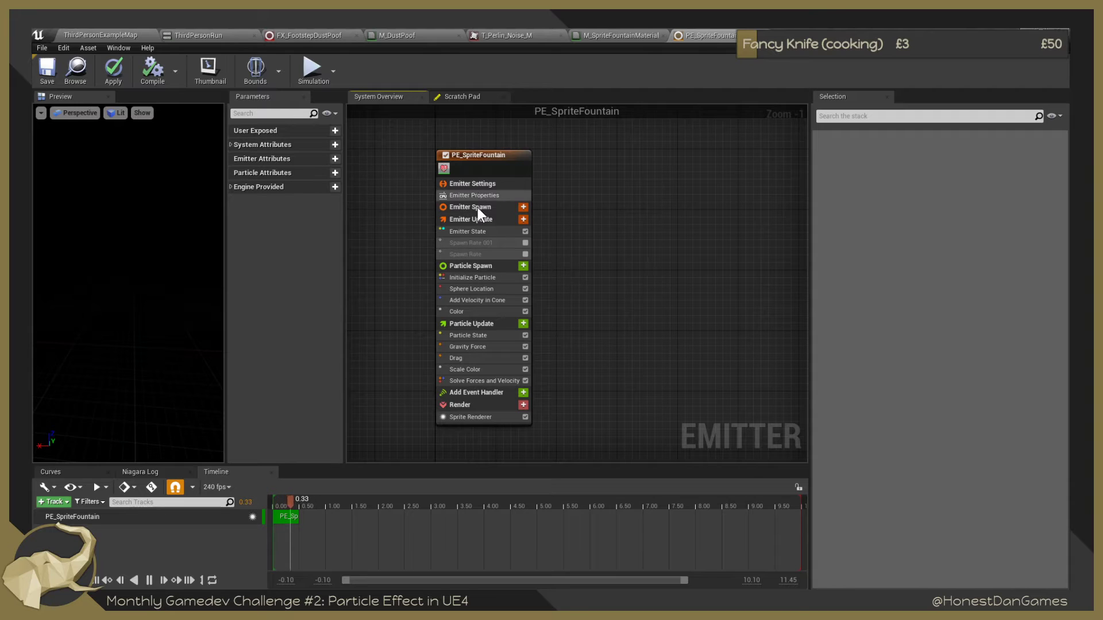
Select the Spawn Rate 001 module and bring up its actions menu.
{"action": "left_click", "coordinate": [479, 230]}
{"action": "left_click", "coordinate": [481, 244]}
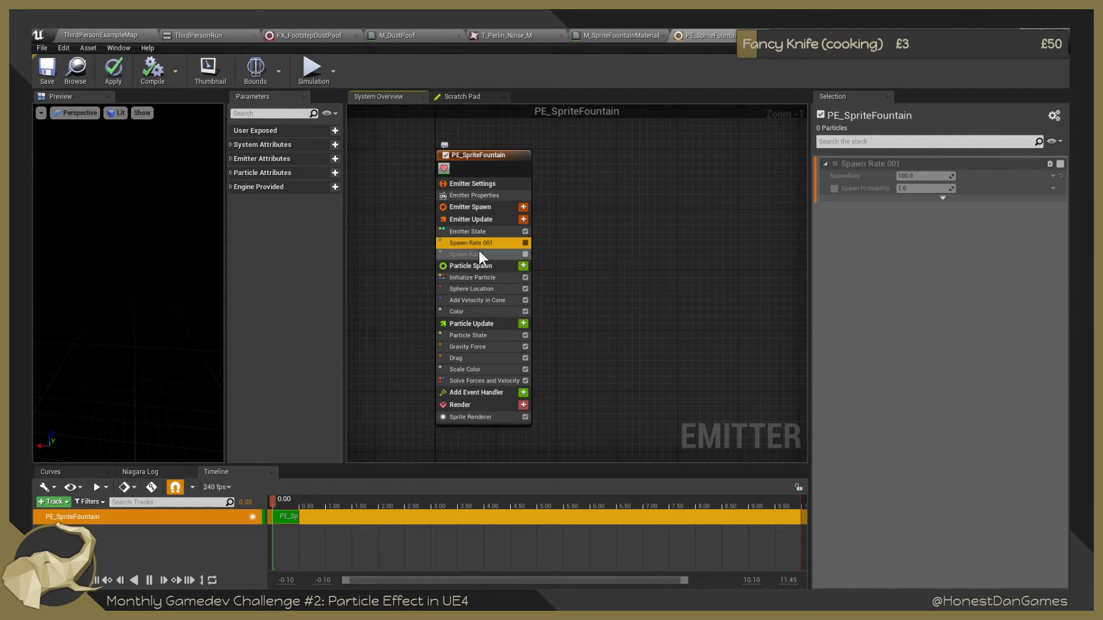
{"action": "left_click", "coordinate": [478, 253]}
{"action": "left_click", "coordinate": [490, 243]}
{"action": "right_click", "coordinate": [512, 242]}
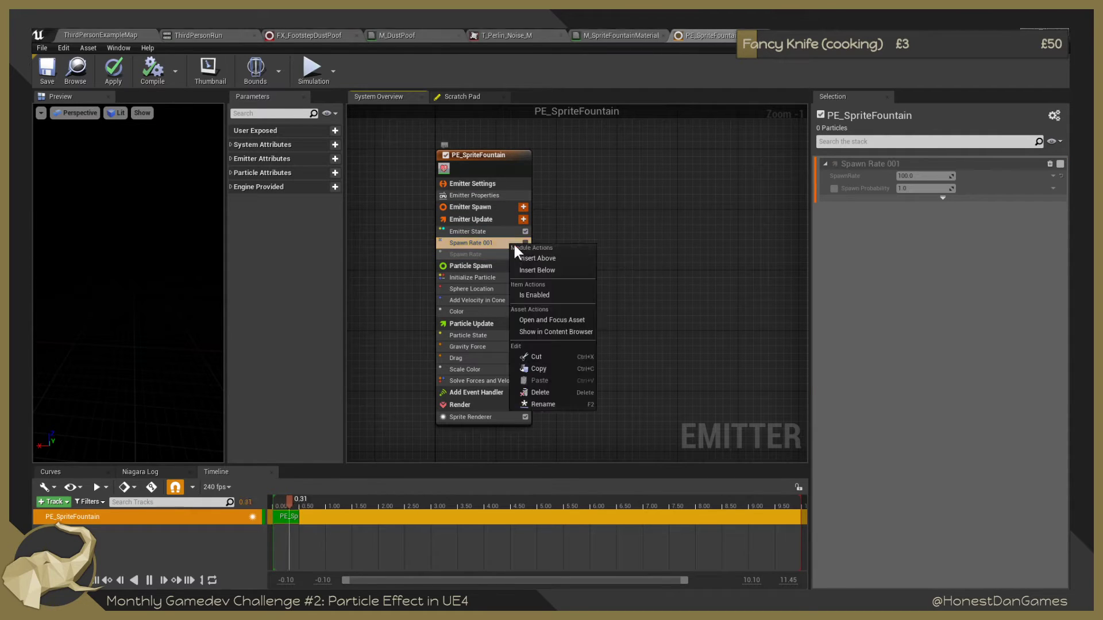
Delete Spawn Rate 001 and add Spawn Burst Instantaneous (count 10) to Emitter Update.
{"action": "left_click", "coordinate": [533, 392]}
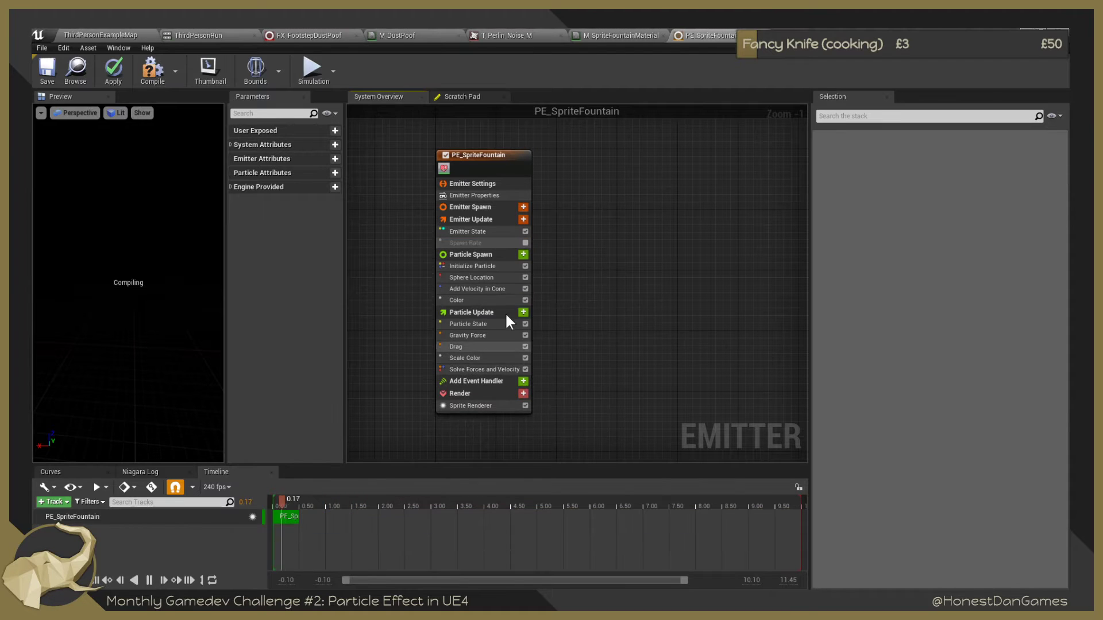
{"action": "left_click", "coordinate": [483, 232]}
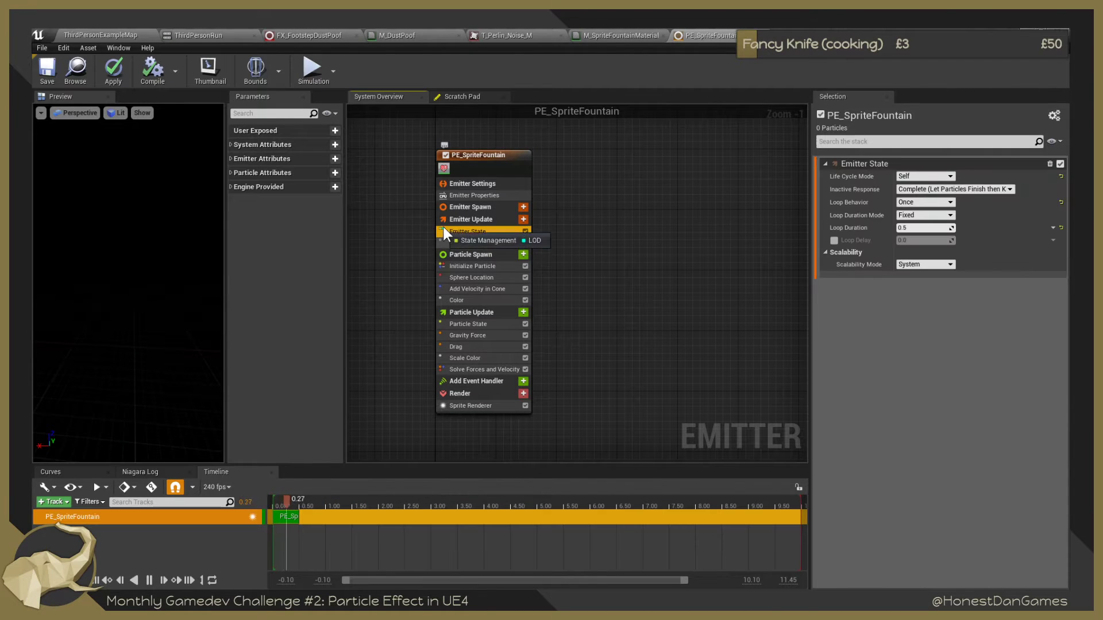
{"action": "right_click", "coordinate": [481, 221]}
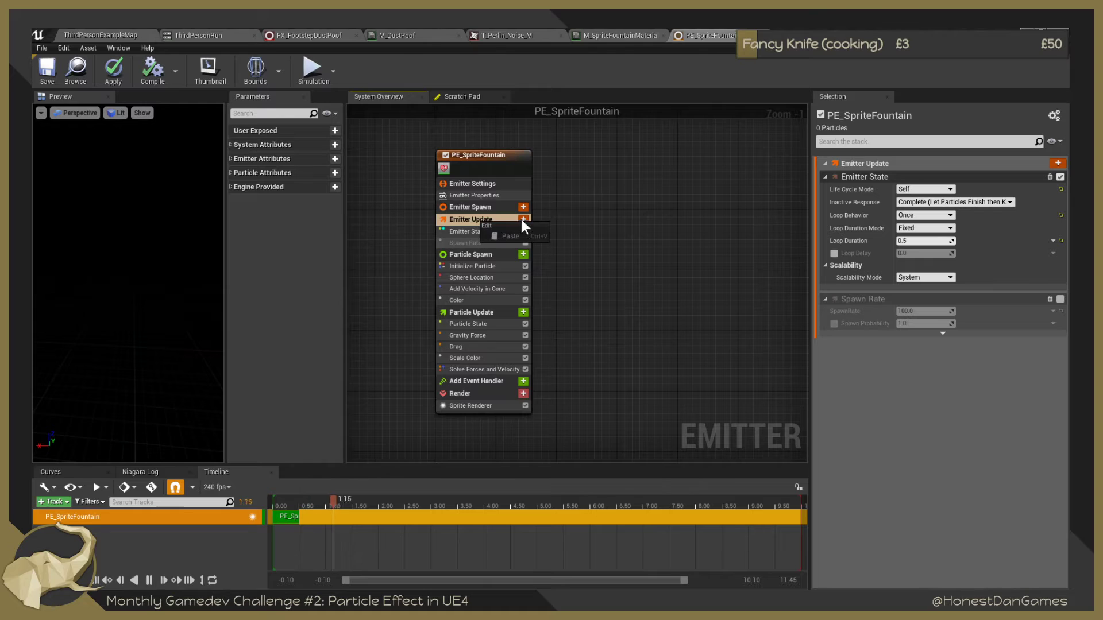
{"action": "left_click", "coordinate": [523, 220]}
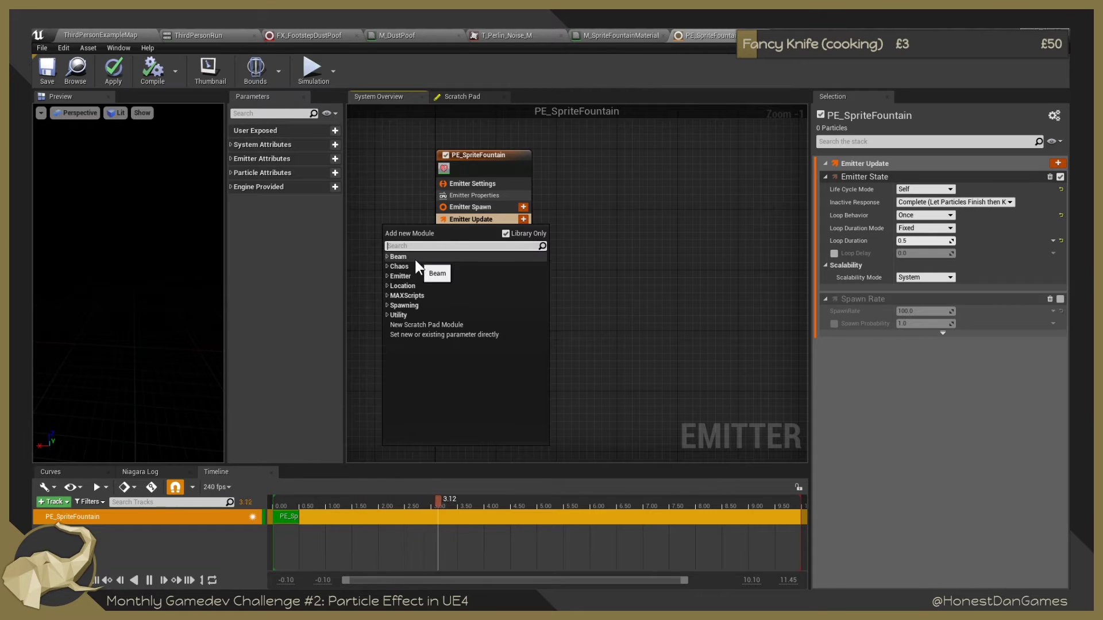
{"action": "left_click", "coordinate": [387, 306]}
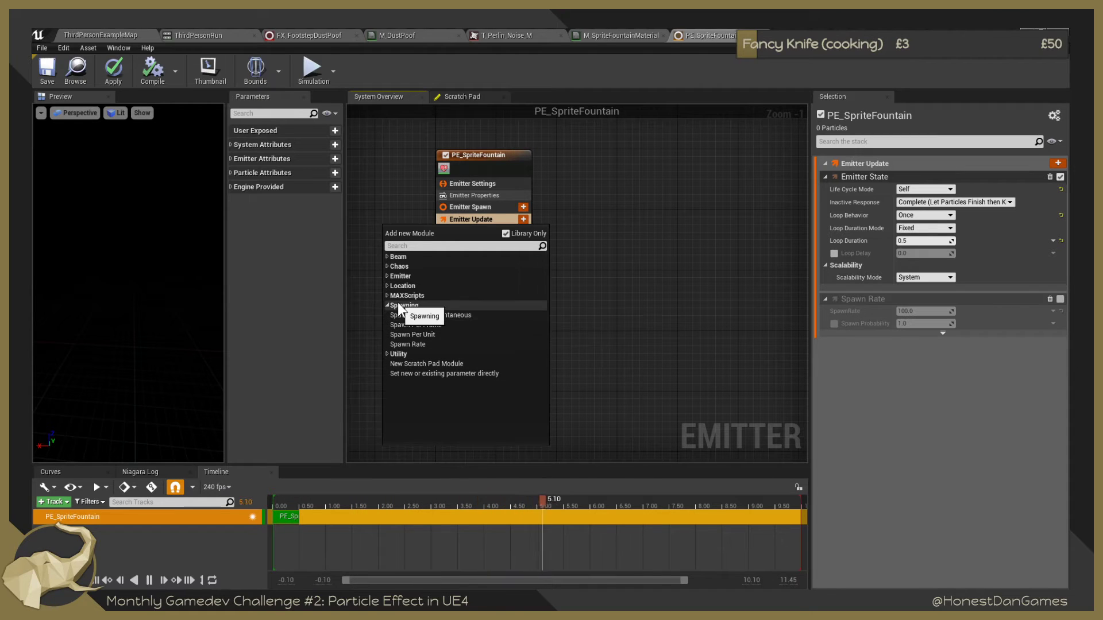
{"action": "left_click", "coordinate": [439, 313]}
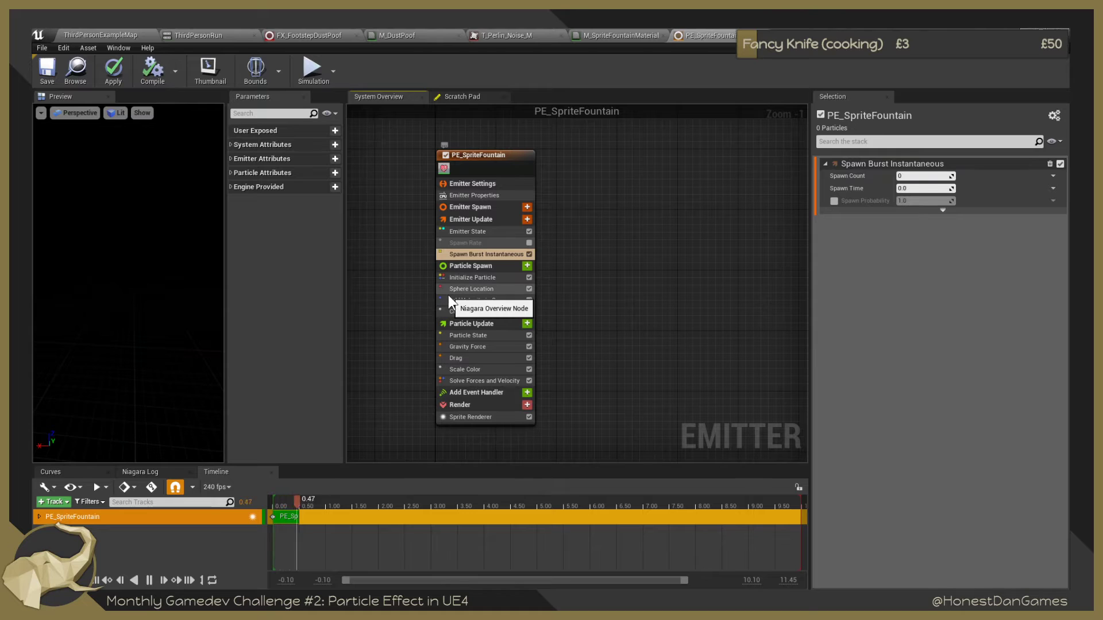
Give the Spawn Burst Instantaneous a count of 10 and a spawn time of 5.0.
{"action": "left_click", "coordinate": [923, 176]}
{"action": "key", "text": "Return"}
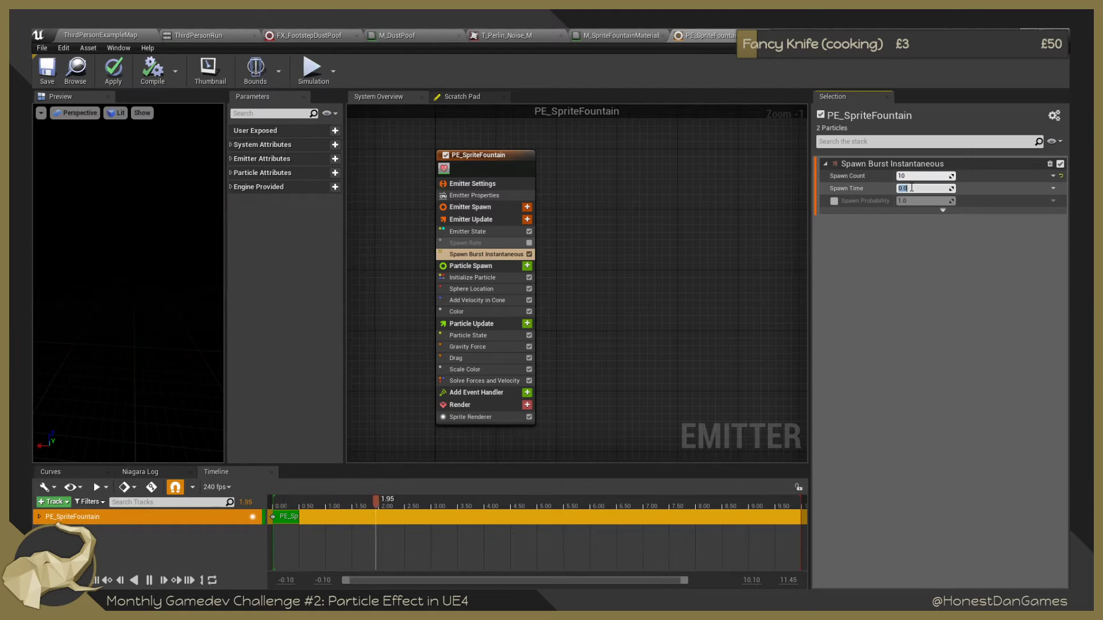
{"action": "type", "text": "5"}
{"action": "key", "text": "Return"}
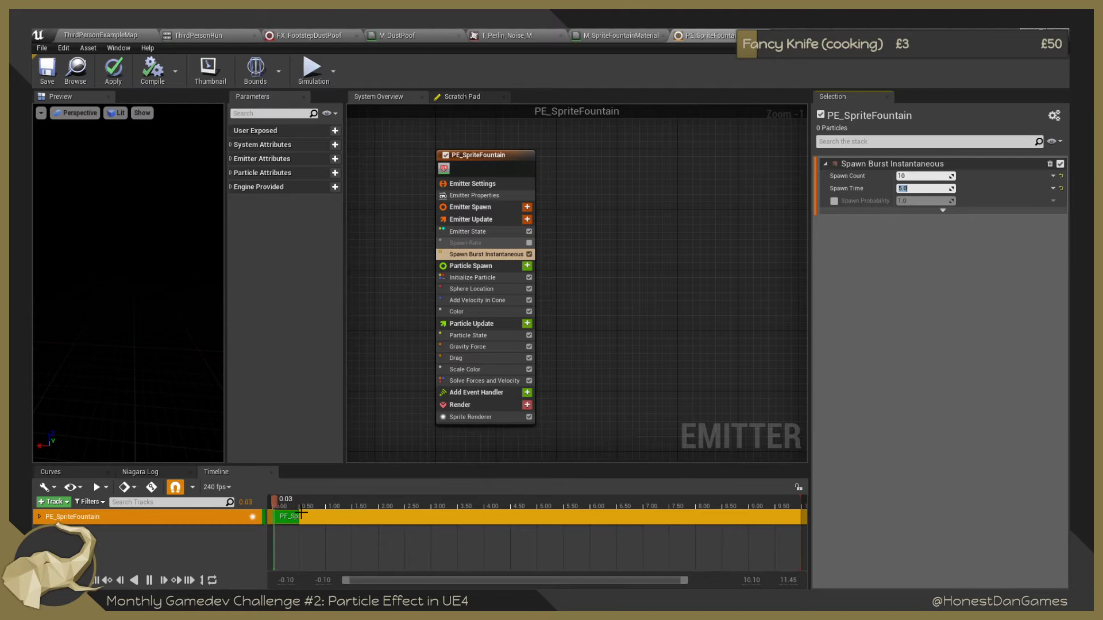
Lengthen the emitter's timeline clip and change the burst's Spawn Time to 0.0.
{"action": "left_click_drag", "start_coordinate": [299, 515], "coordinate": [341, 516]}
{"action": "left_click_drag", "start_coordinate": [413, 517], "coordinate": [563, 517]}
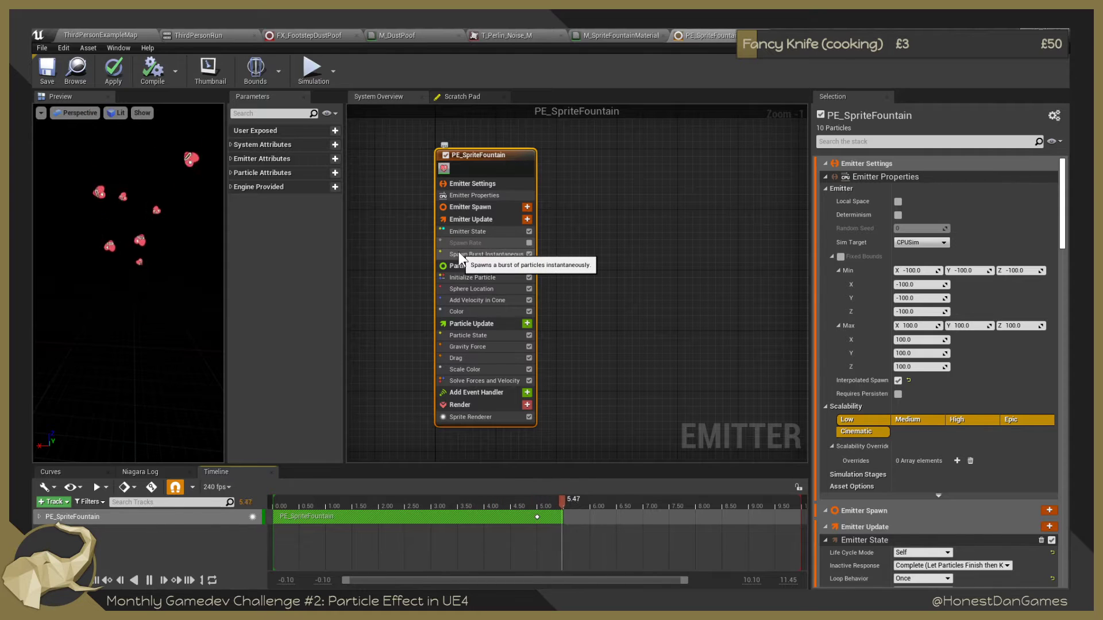
{"action": "left_click", "coordinate": [500, 256]}
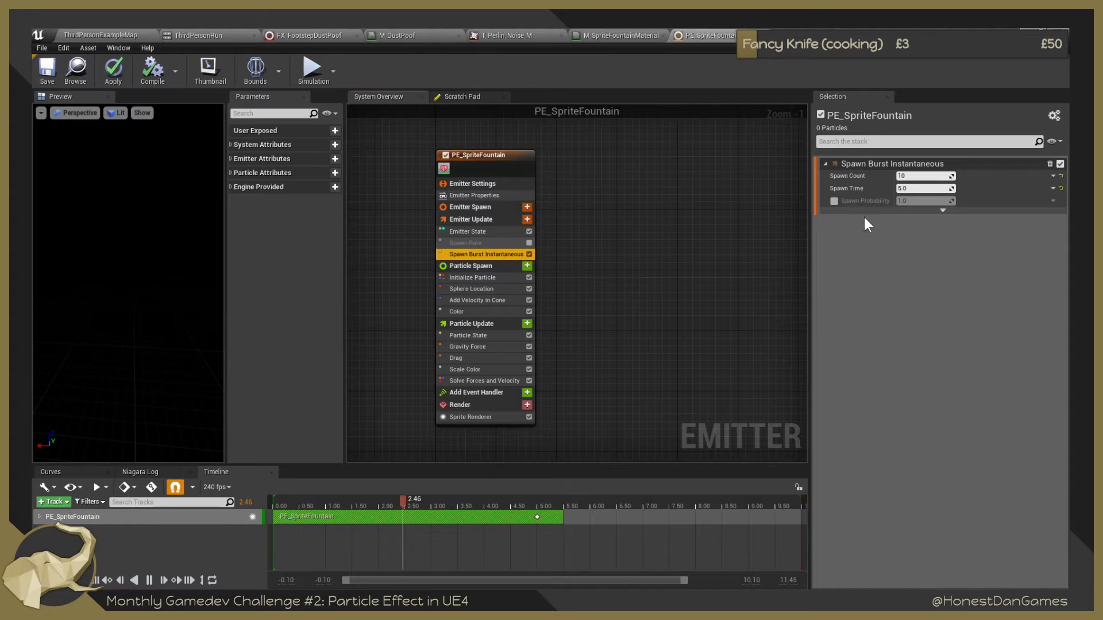
{"action": "left_click", "coordinate": [942, 210]}
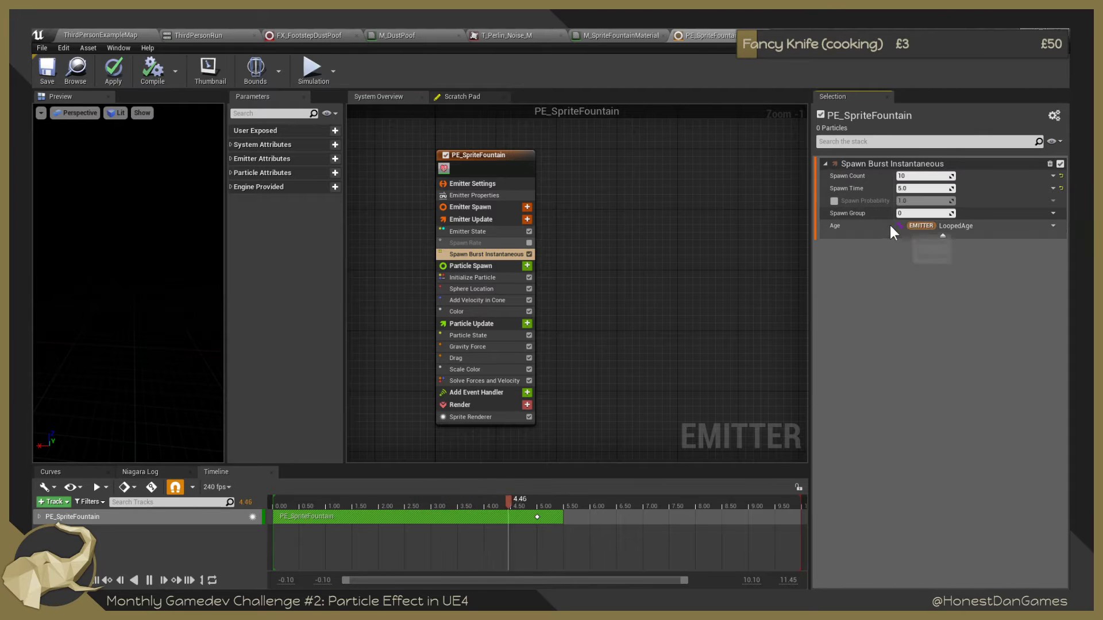
{"action": "left_click", "coordinate": [918, 214]}
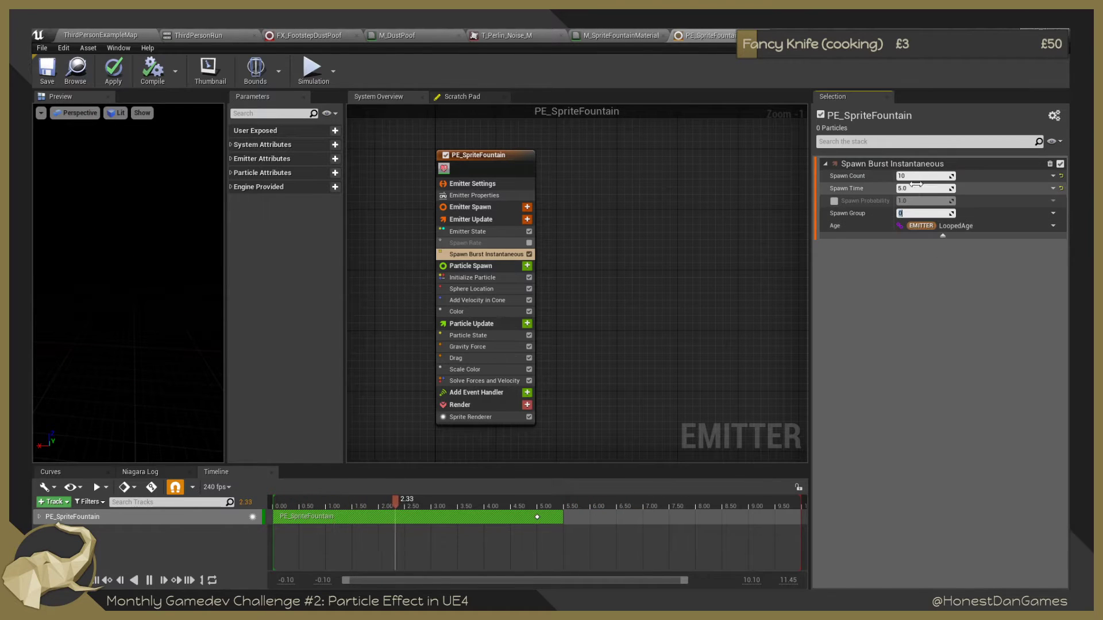
{"action": "key", "text": "Return"}
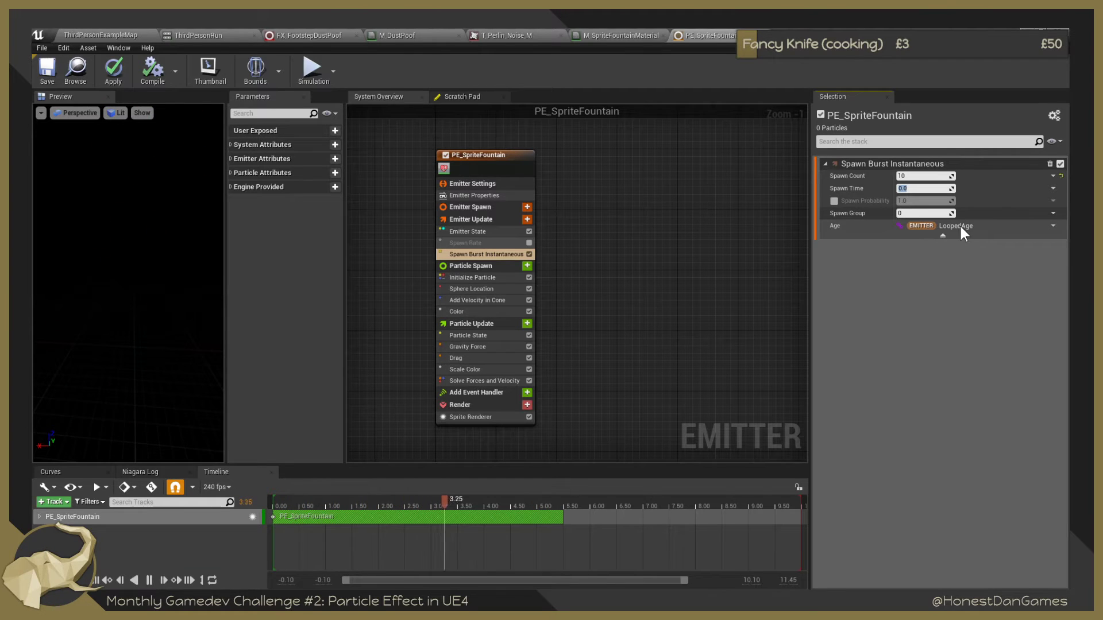
{"action": "mouse_move", "coordinate": [932, 231]}
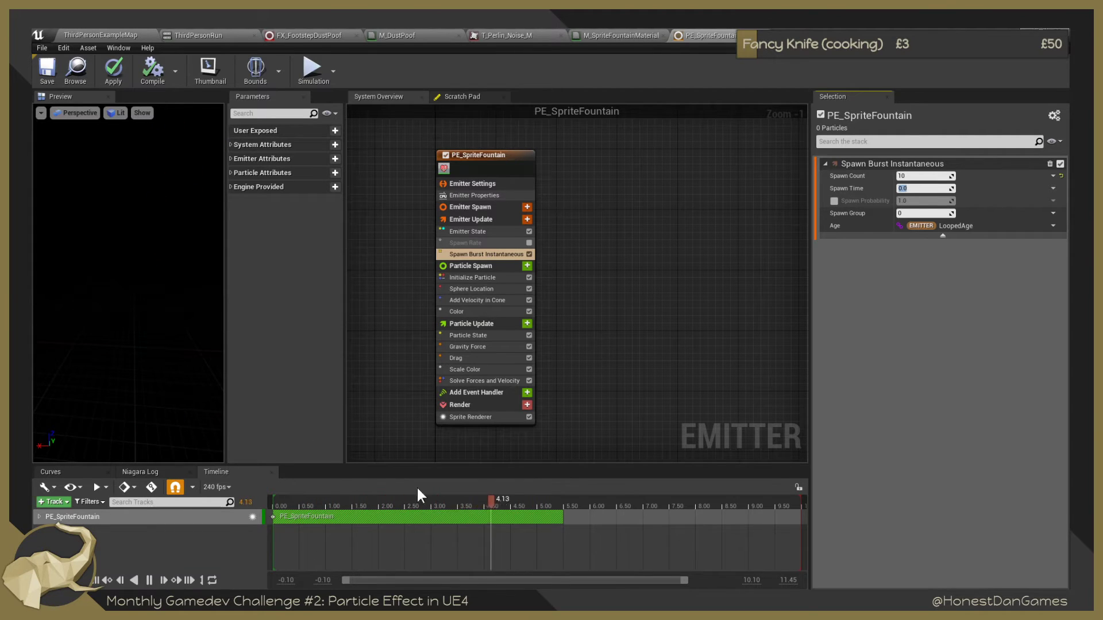
Shorten the emitter clip to about 2 seconds and place Spawn Burst Instantaneous above Spawn Rate.
{"action": "left_click", "coordinate": [505, 517]}
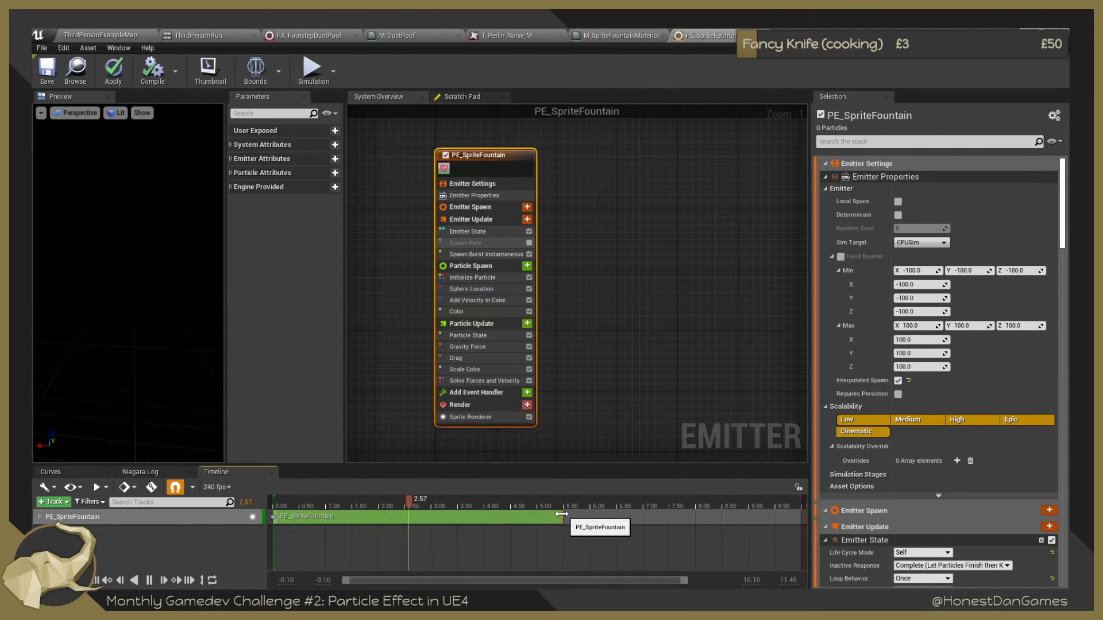
{"action": "left_click_drag", "start_coordinate": [562, 514], "coordinate": [378, 521]}
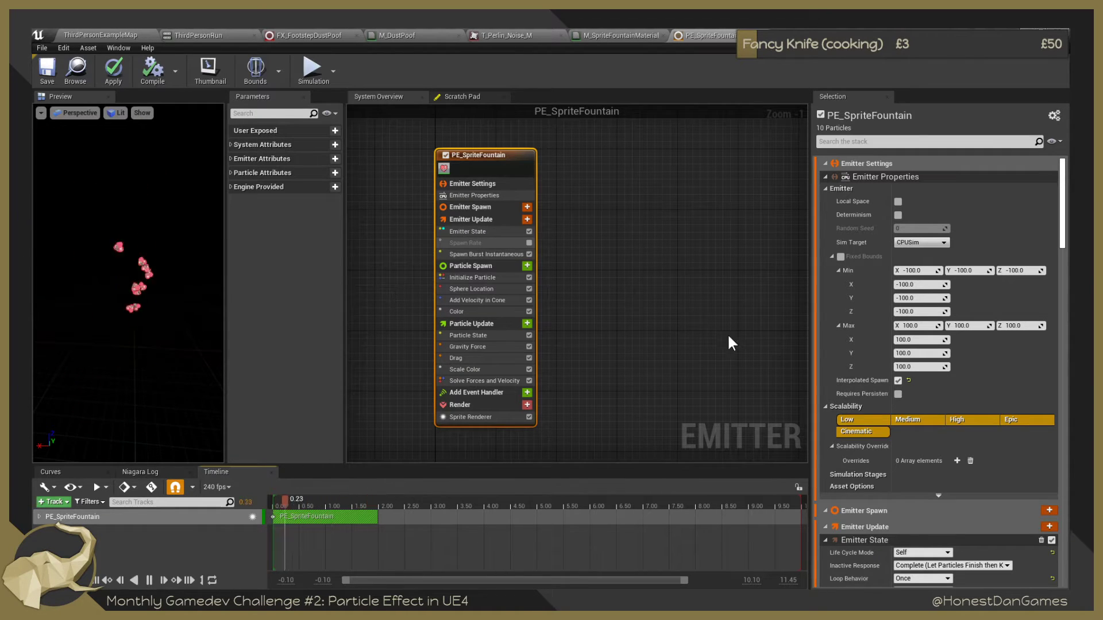
{"action": "left_click", "coordinate": [479, 254]}
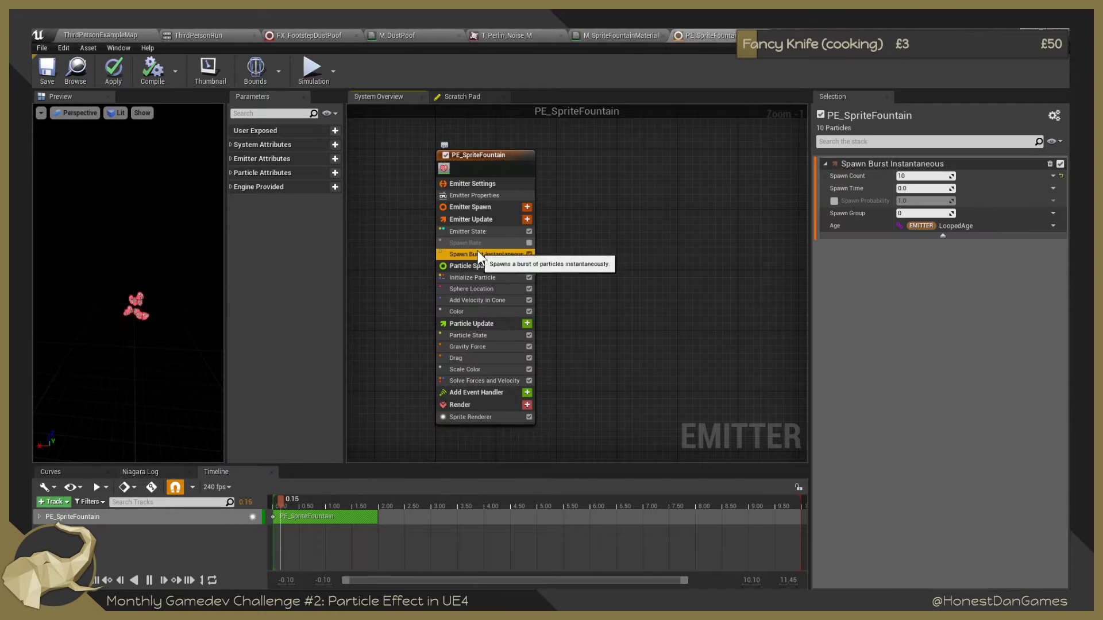
{"action": "left_click_drag", "start_coordinate": [478, 252], "coordinate": [471, 239]}
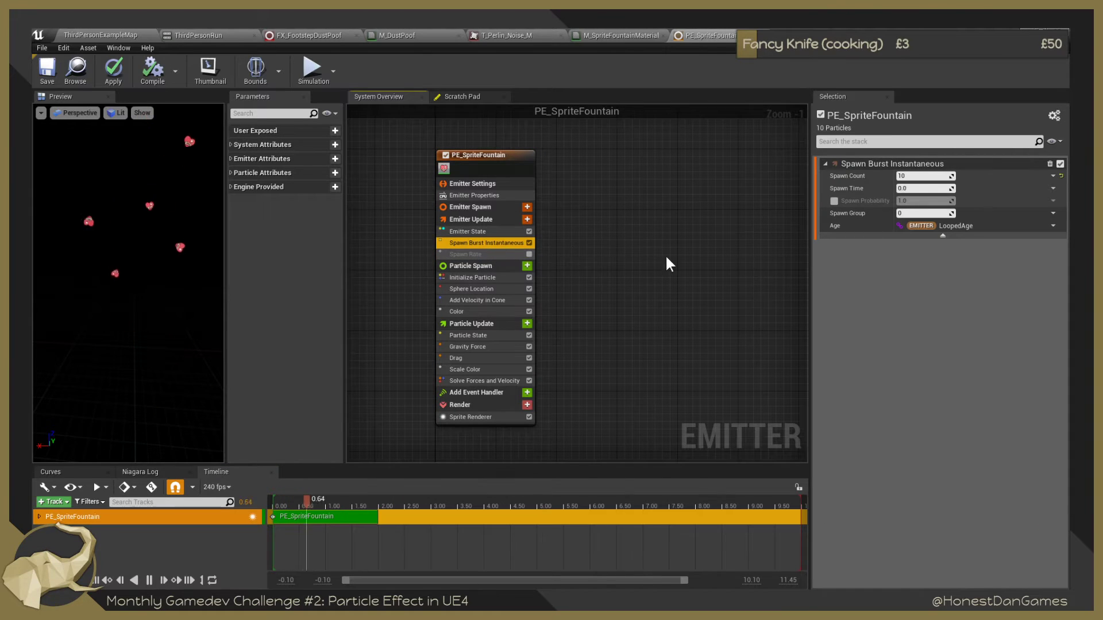
Add Spawn Particles in Grid from the Location module category to Emitter Update.
{"action": "left_click", "coordinate": [527, 219]}
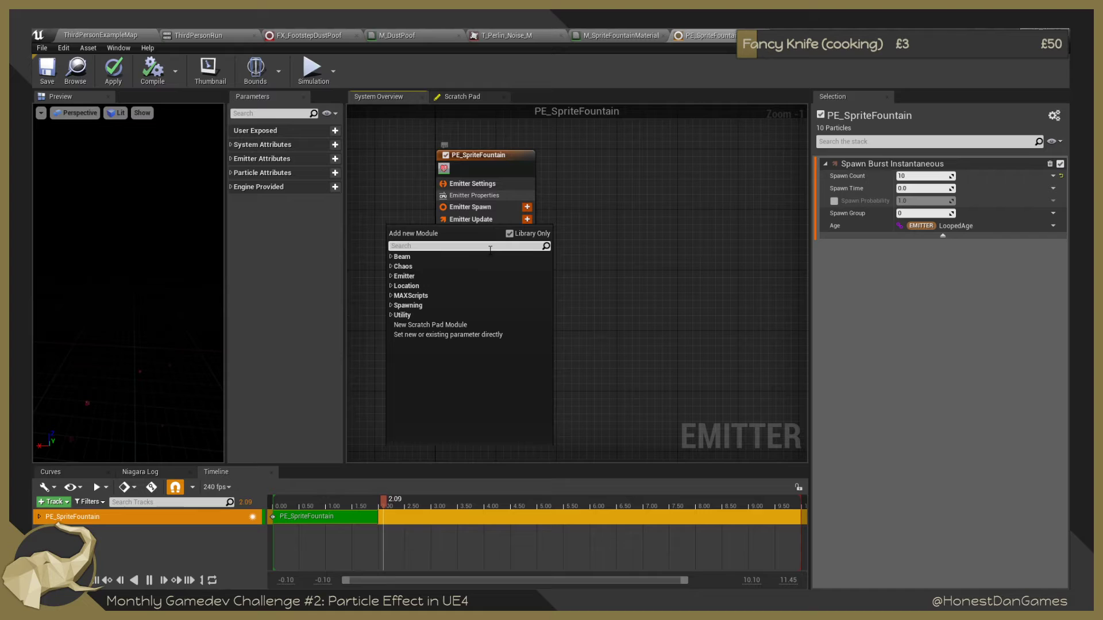
{"action": "left_click", "coordinate": [391, 257]}
{"action": "left_click", "coordinate": [391, 276]}
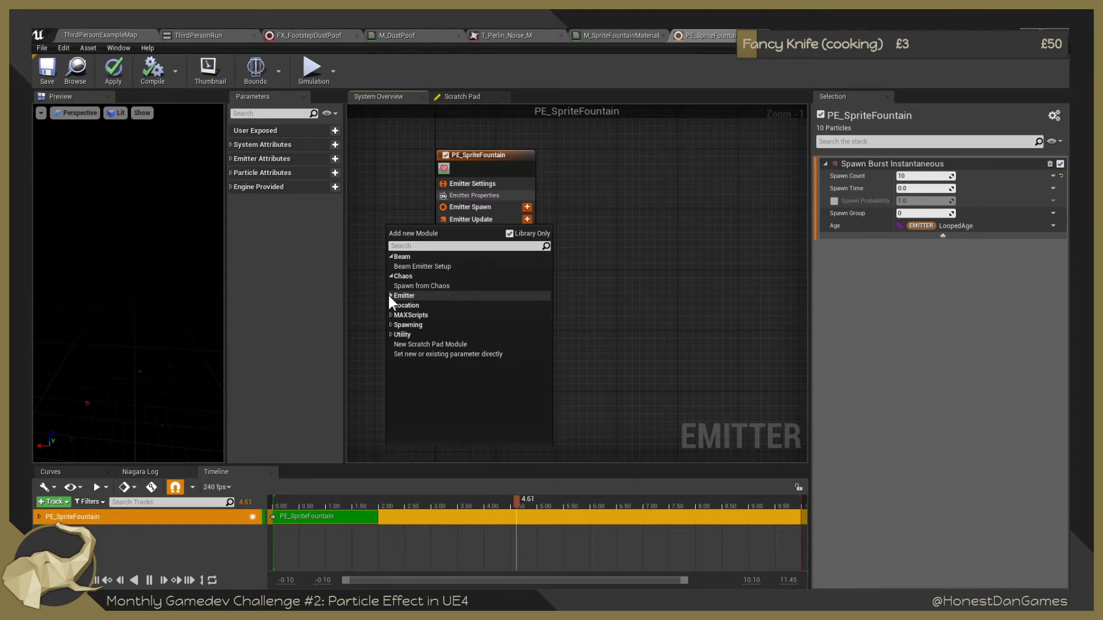
{"action": "left_click", "coordinate": [391, 296]}
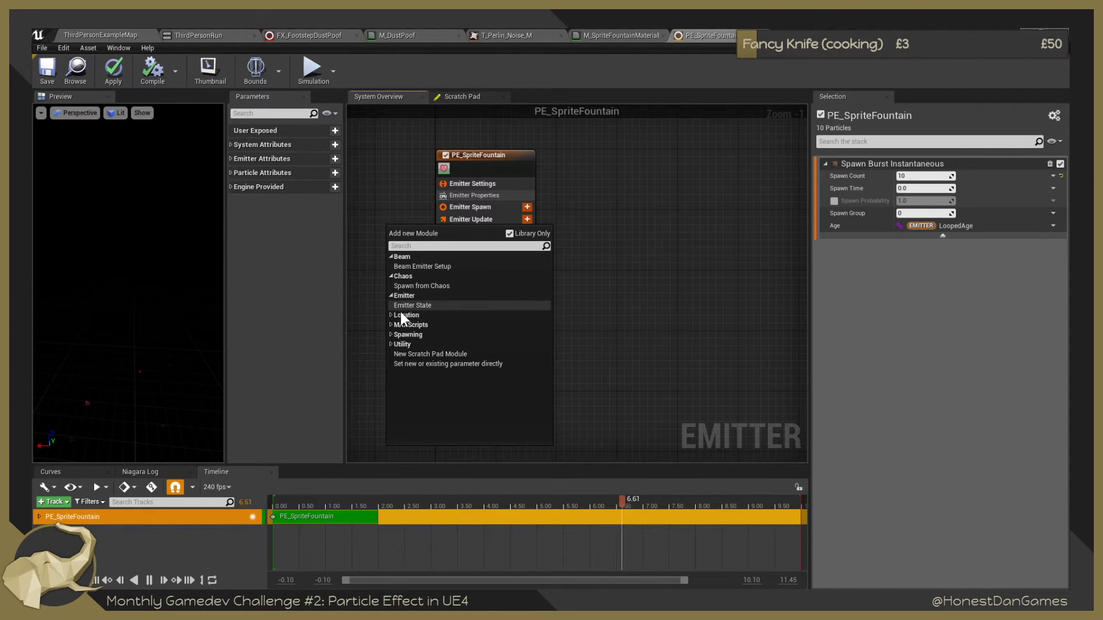
{"action": "left_click", "coordinate": [391, 315]}
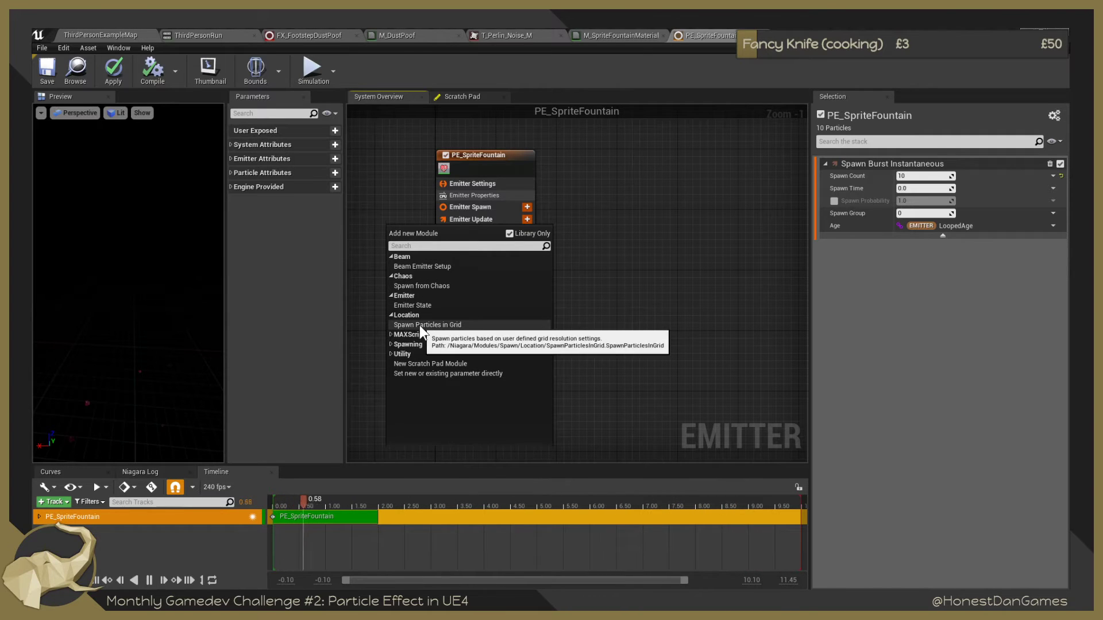
{"action": "left_click", "coordinate": [391, 336]}
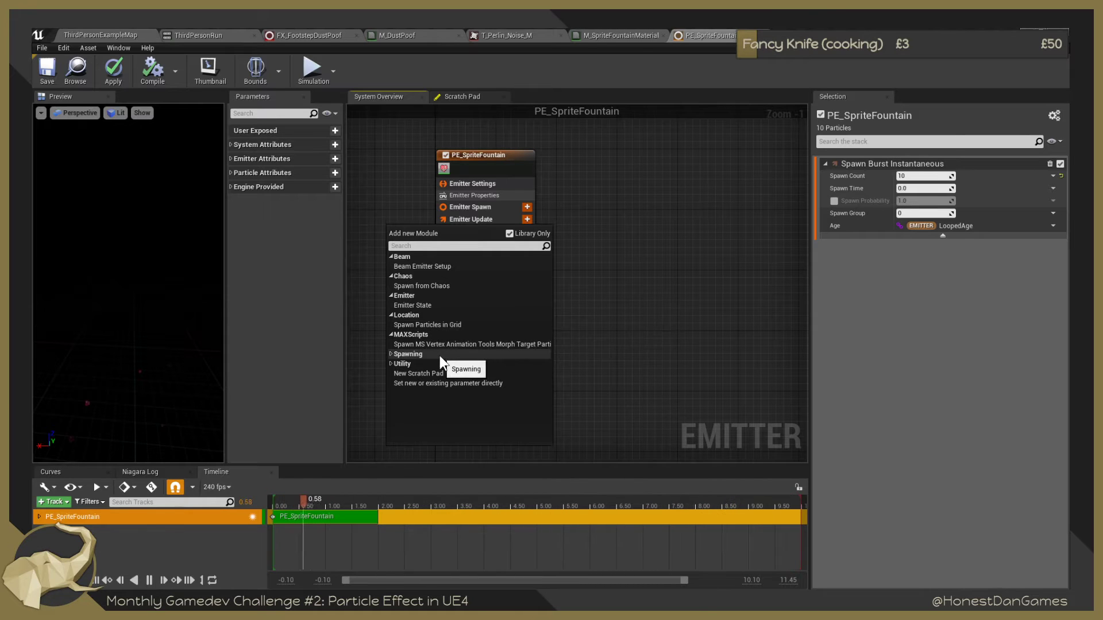
{"action": "left_click", "coordinate": [401, 325]}
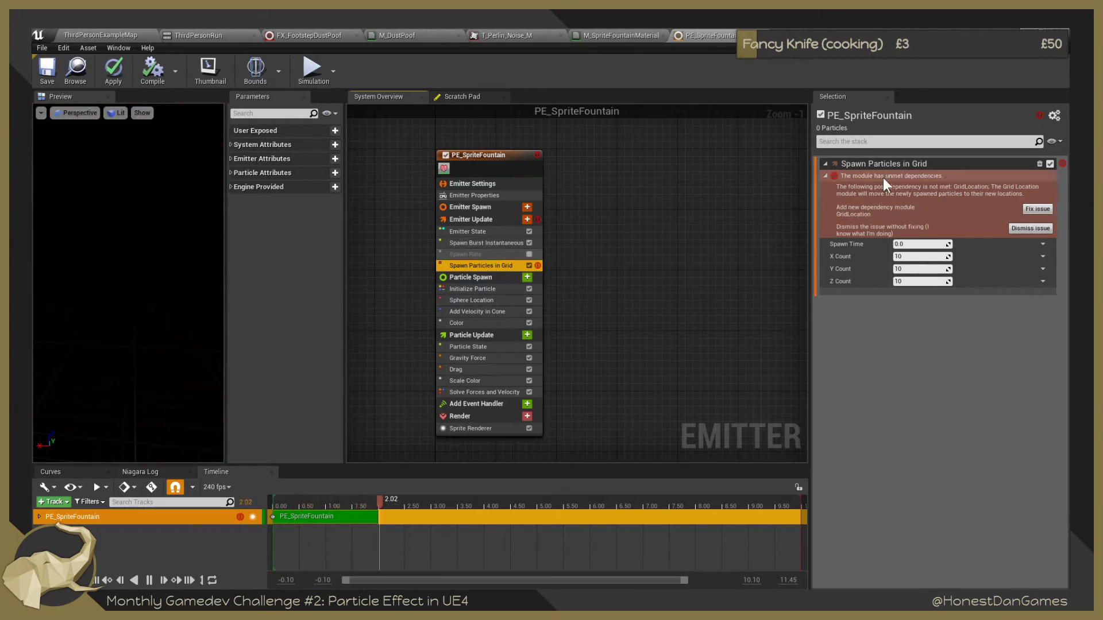
Fix the missing dependency by adding a Grid Location module to Particle Spawn.
{"action": "left_click", "coordinate": [1034, 209]}
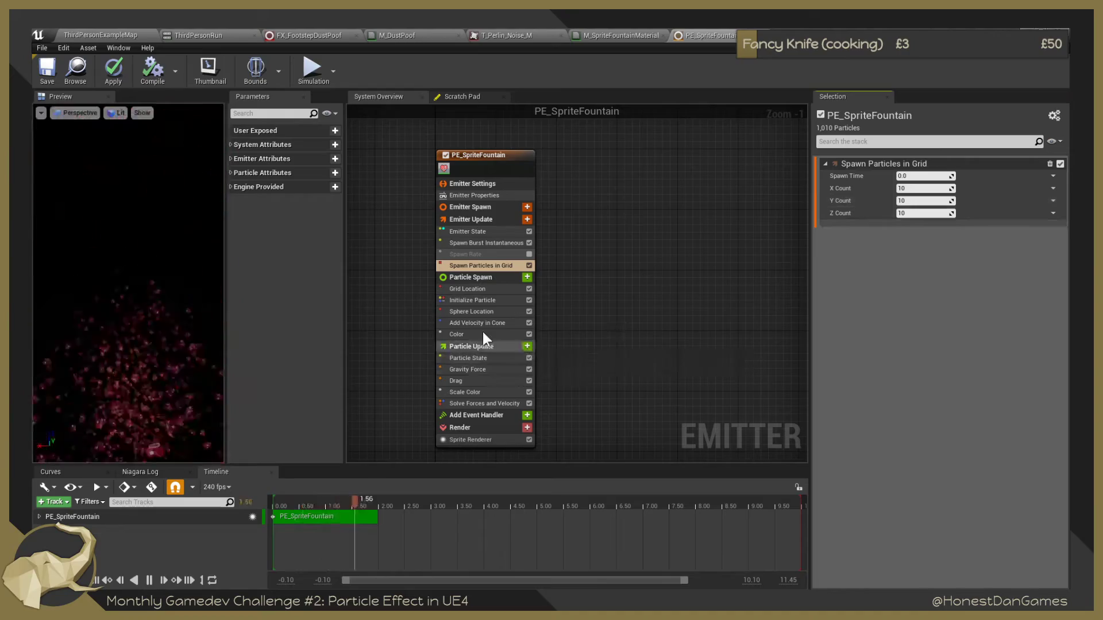
{"action": "left_click", "coordinate": [473, 288]}
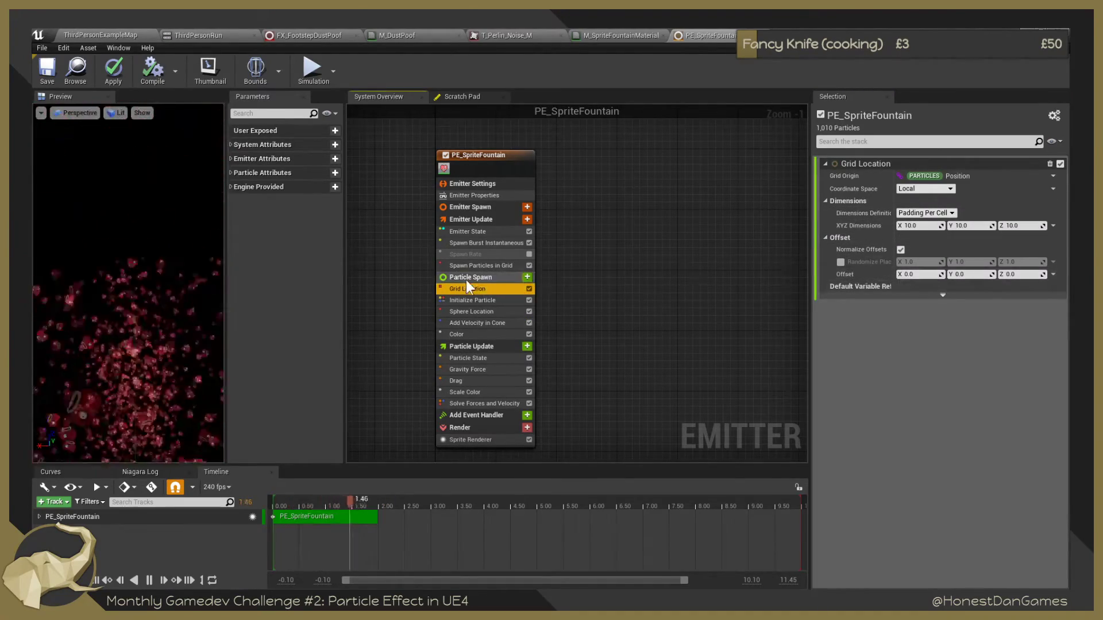
{"action": "left_click", "coordinate": [471, 265]}
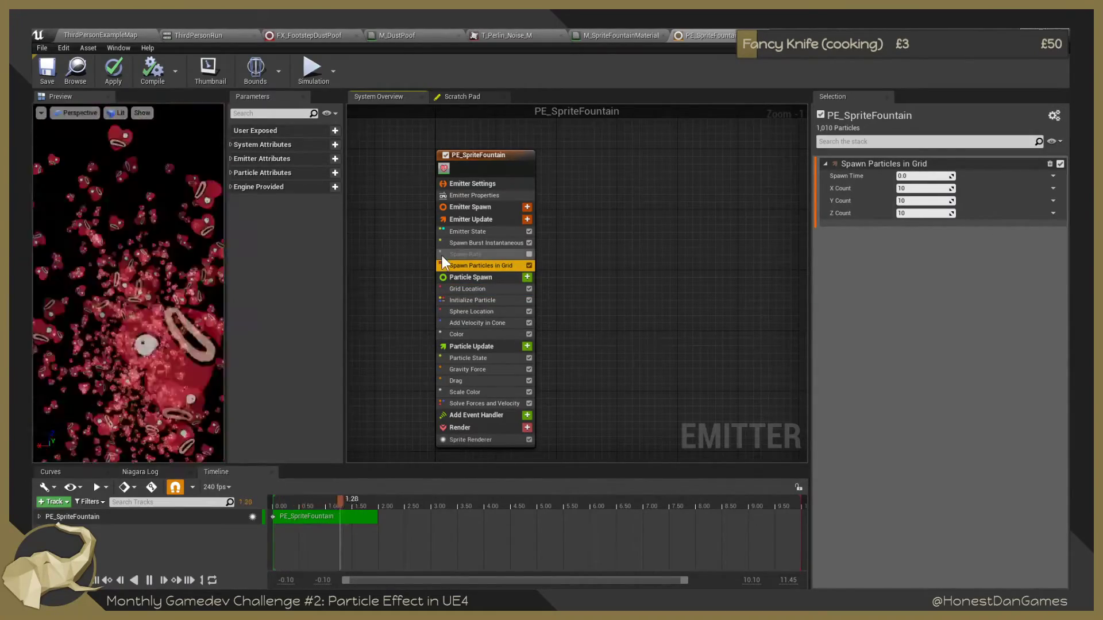
{"action": "left_click", "coordinate": [467, 289]}
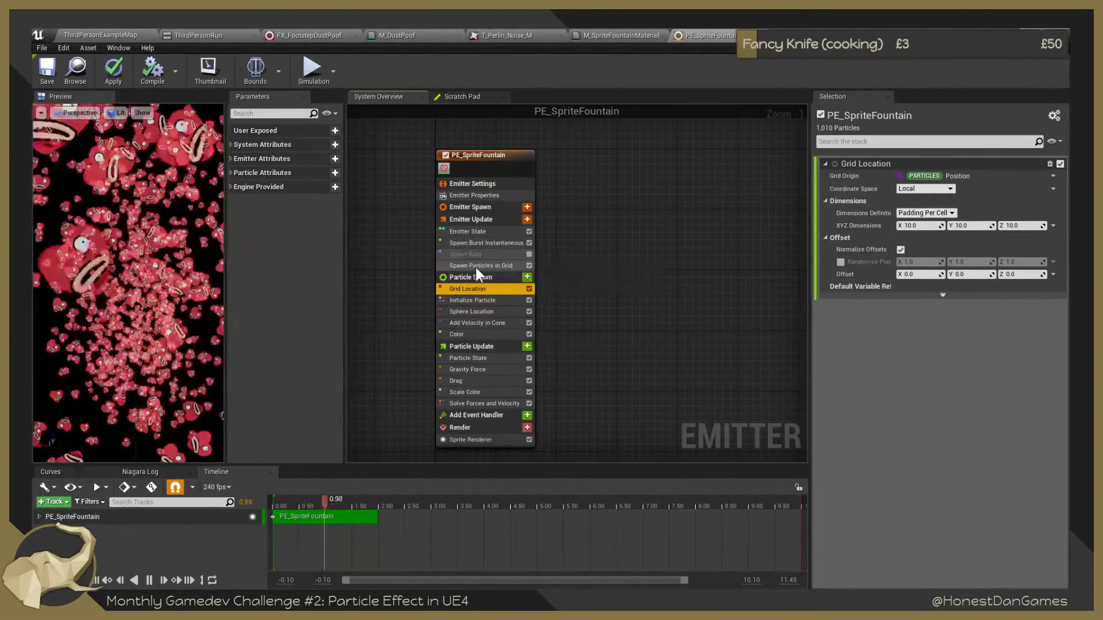
Keep Padding Per Cell and set Grid Location's X, Y and Z Dimensions to 100.
{"action": "left_click", "coordinate": [929, 214]}
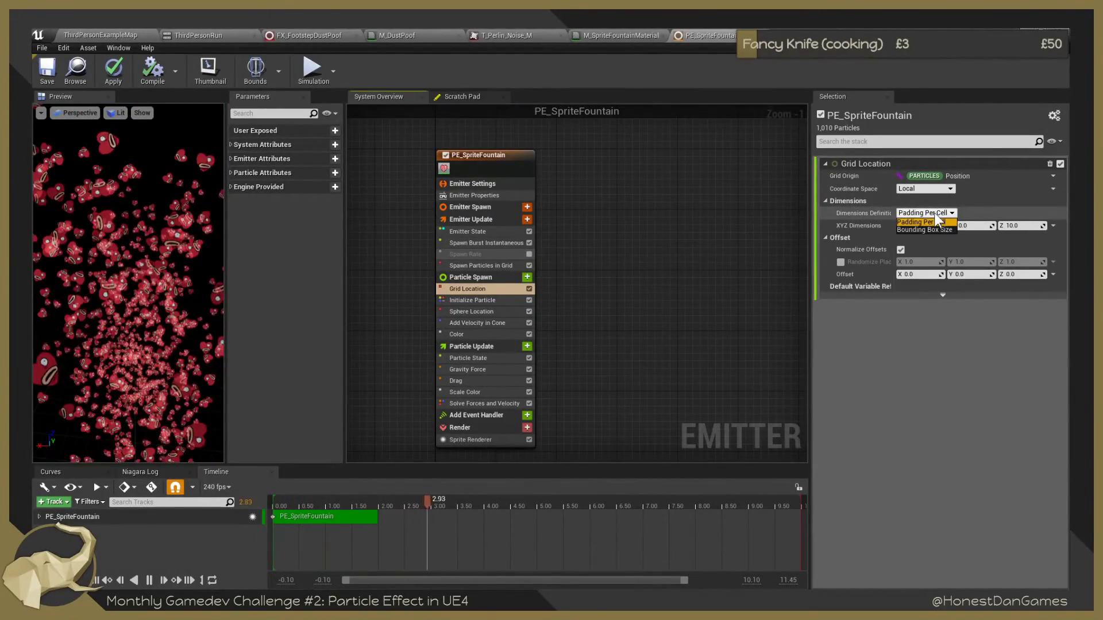
{"action": "left_click", "coordinate": [935, 215]}
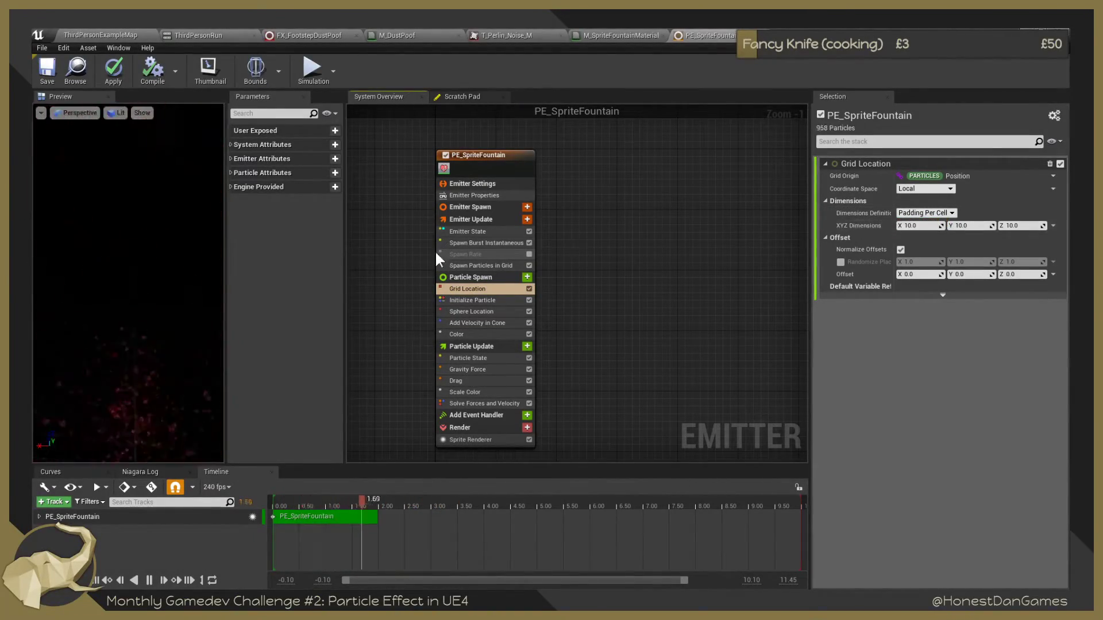
{"action": "left_click", "coordinate": [926, 226]}
{"action": "type", "text": "1"}
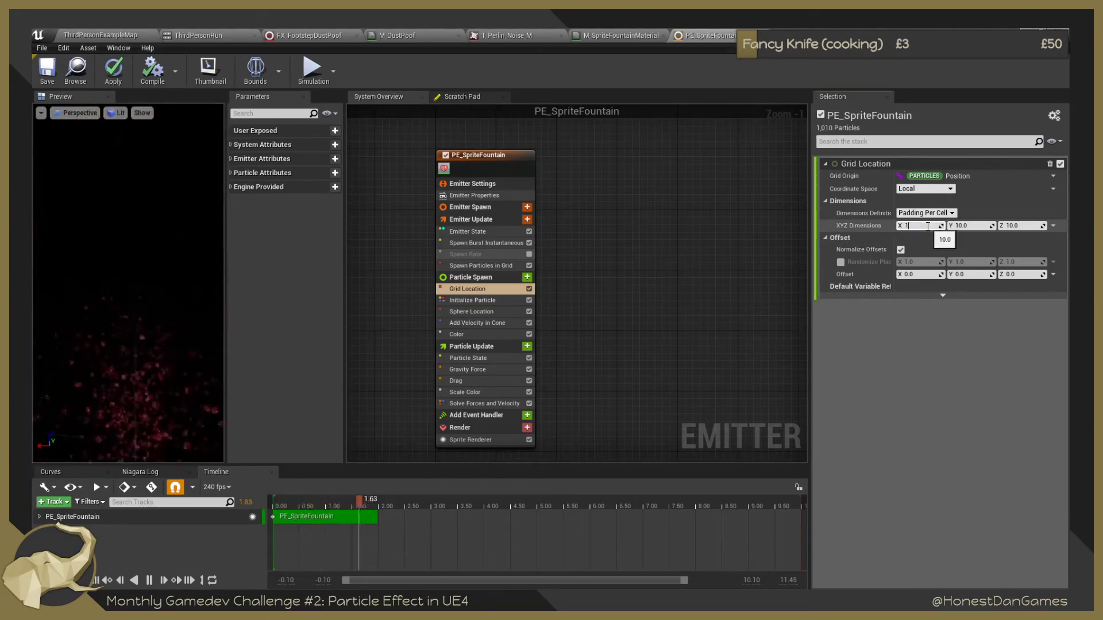
{"action": "type", "text": "00"}
{"action": "key", "text": "Tab"}
{"action": "type", "text": "1"}
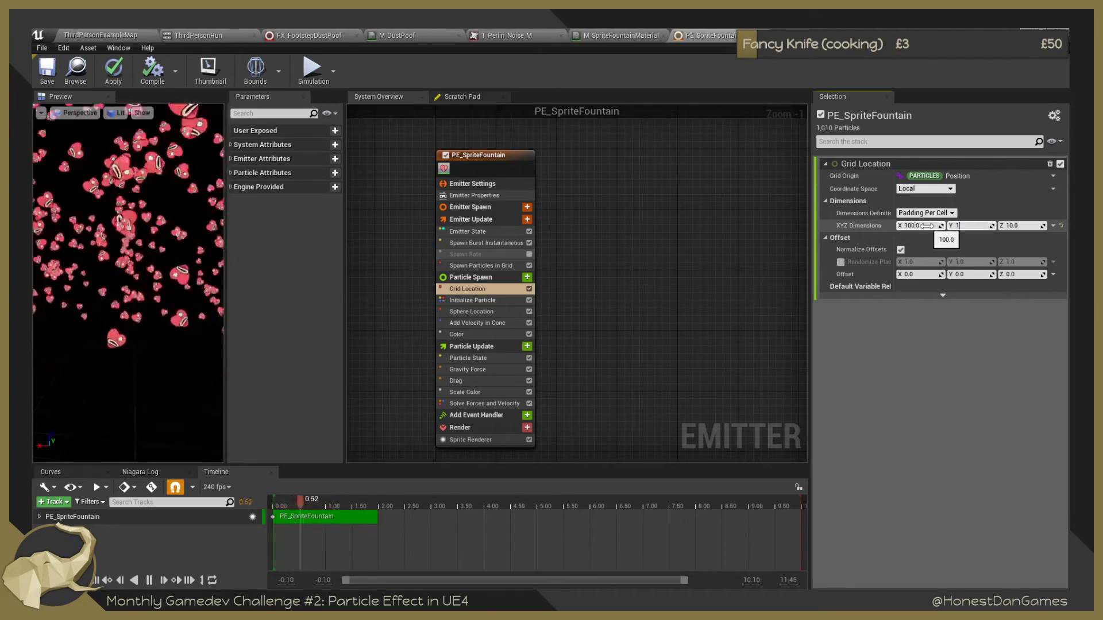
{"action": "type", "text": "00"}
{"action": "key", "text": "Tab"}
{"action": "type", "text": "100"}
{"action": "key", "text": "Return"}
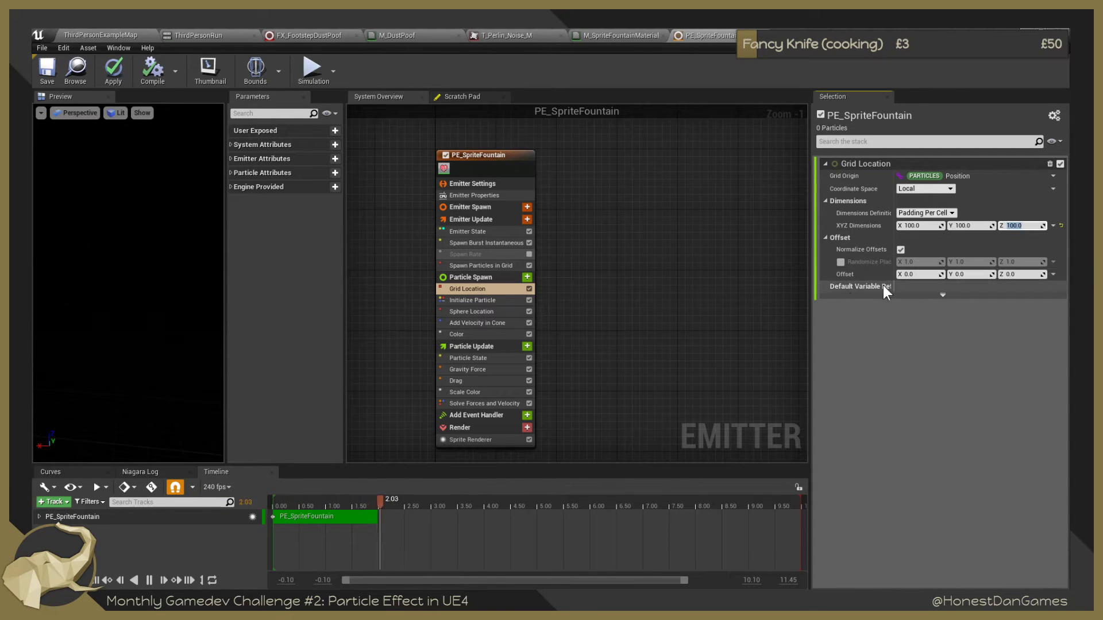
Change the Spawn Particles in Grid Z Count from 10 to 0.
{"action": "left_click", "coordinate": [942, 296]}
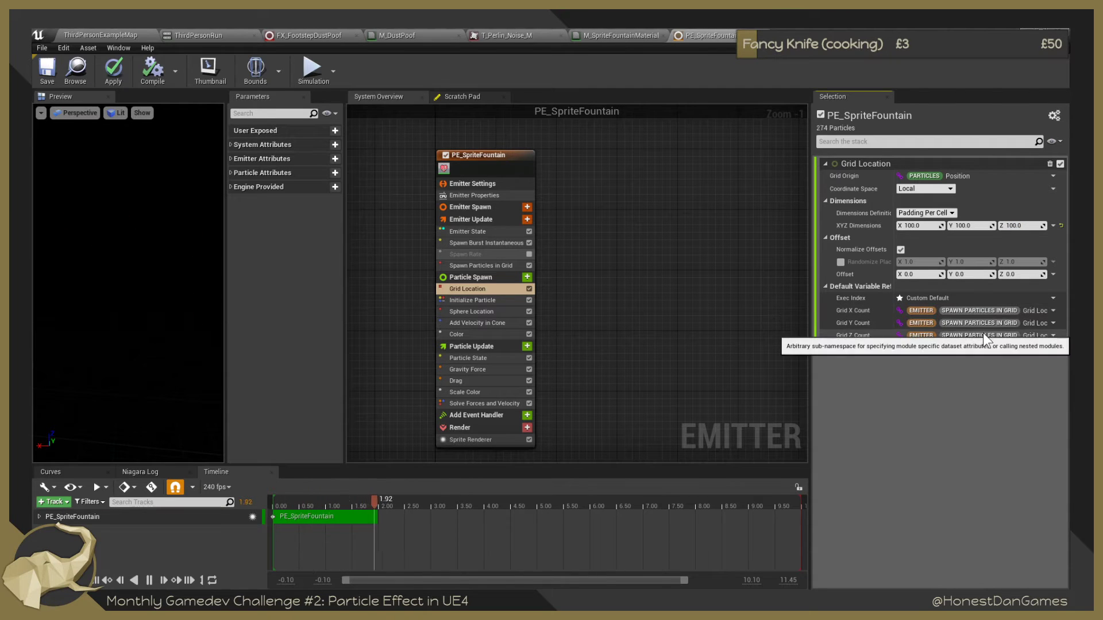
{"action": "left_click", "coordinate": [1052, 336]}
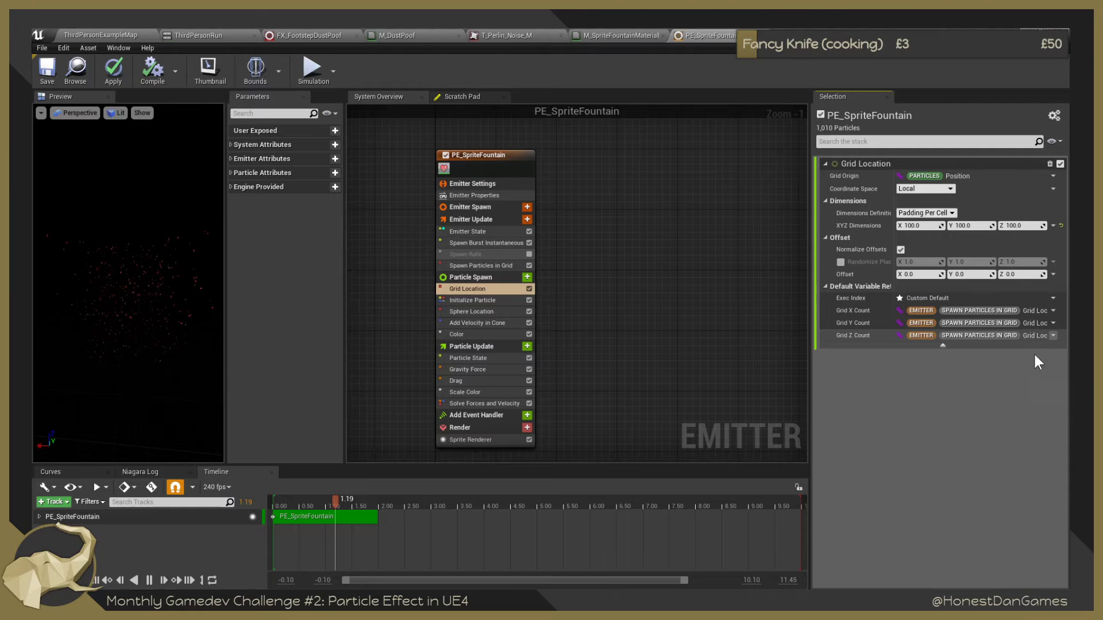
{"action": "left_click", "coordinate": [970, 335]}
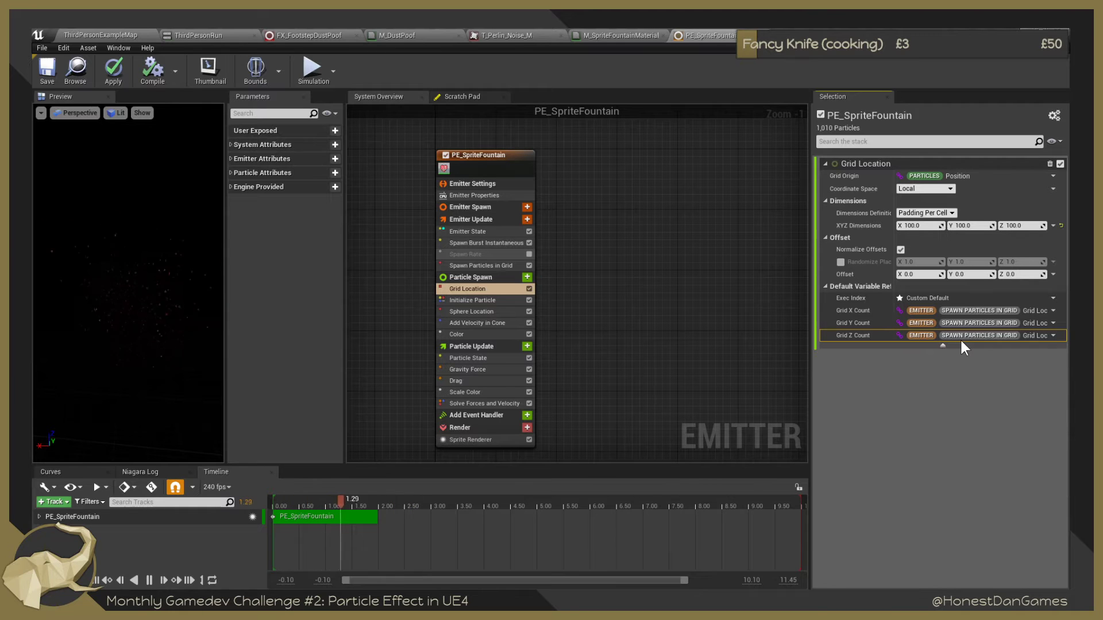
{"action": "left_click", "coordinate": [491, 267]}
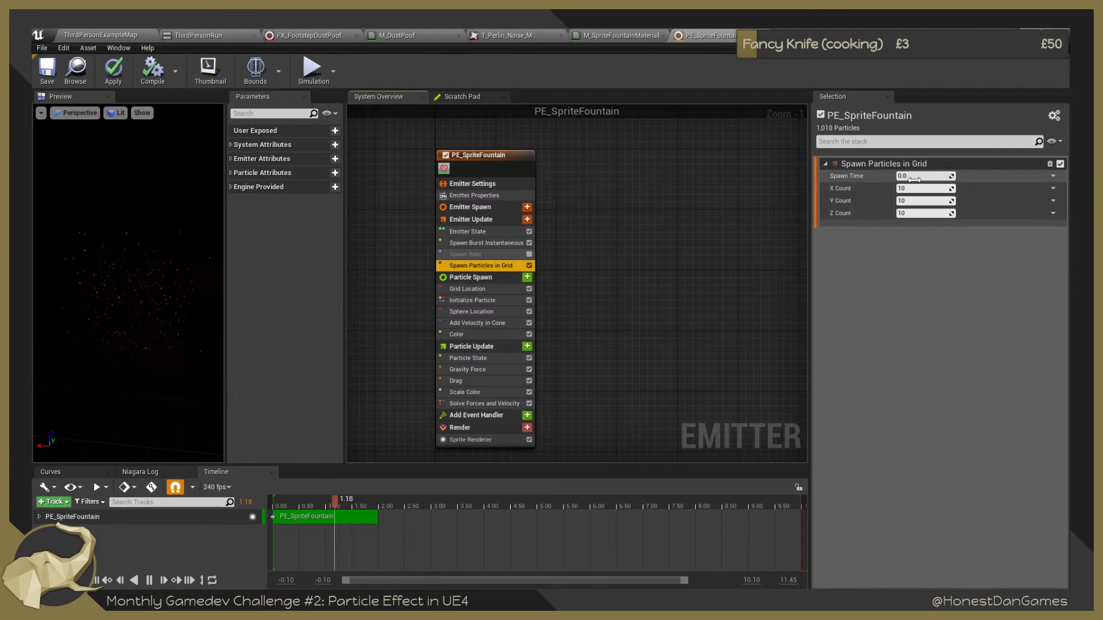
{"action": "left_click", "coordinate": [929, 214]}
{"action": "type", "text": "0"}
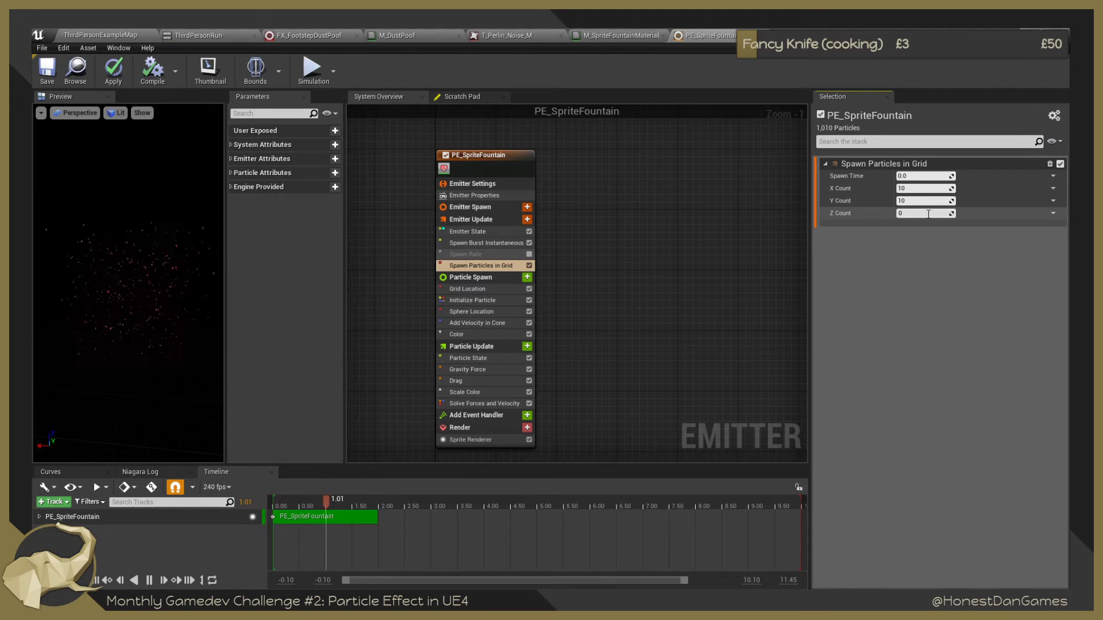
{"action": "key", "text": "Return"}
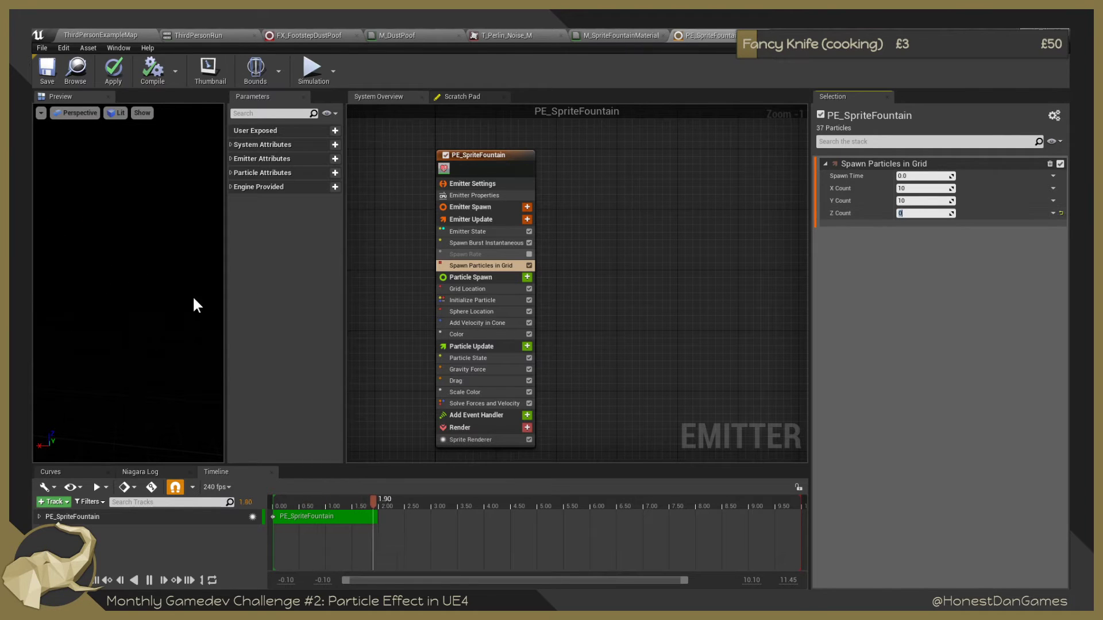
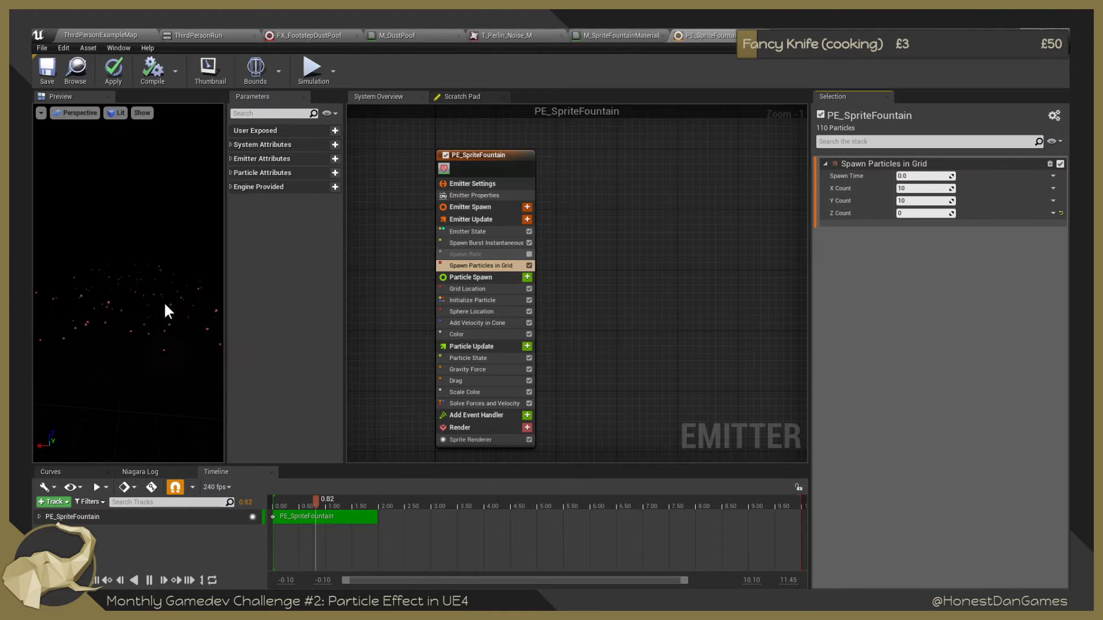
Disable the Spawn Particles in Grid and Grid Location modules, then select Initialize Particle.
{"action": "left_click", "coordinate": [529, 266]}
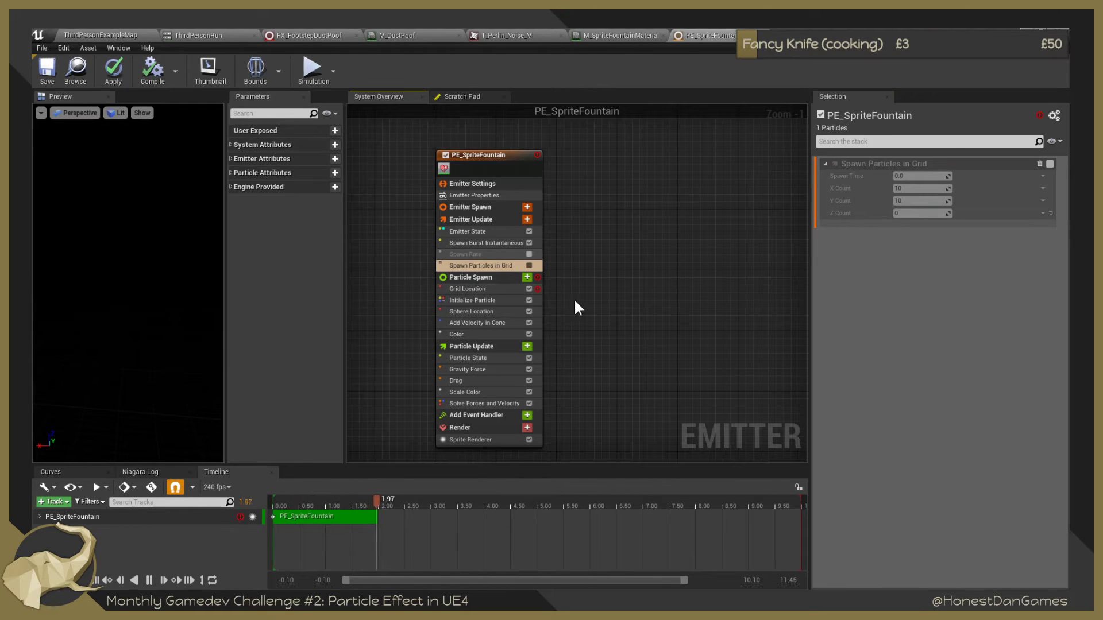
{"action": "left_click", "coordinate": [528, 289]}
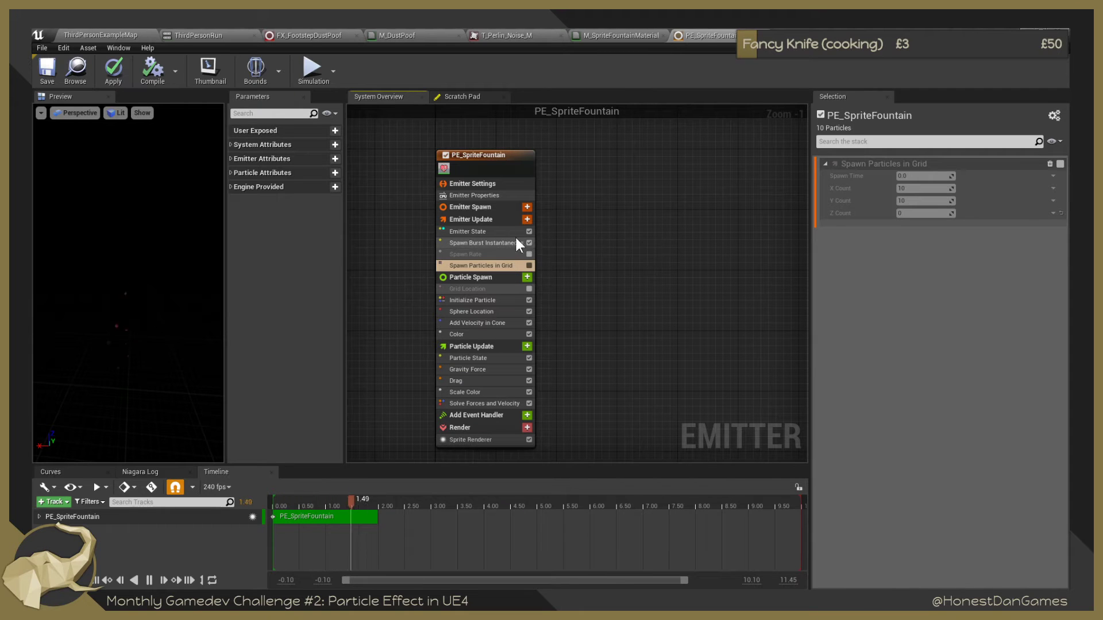
{"action": "left_click", "coordinate": [527, 220]}
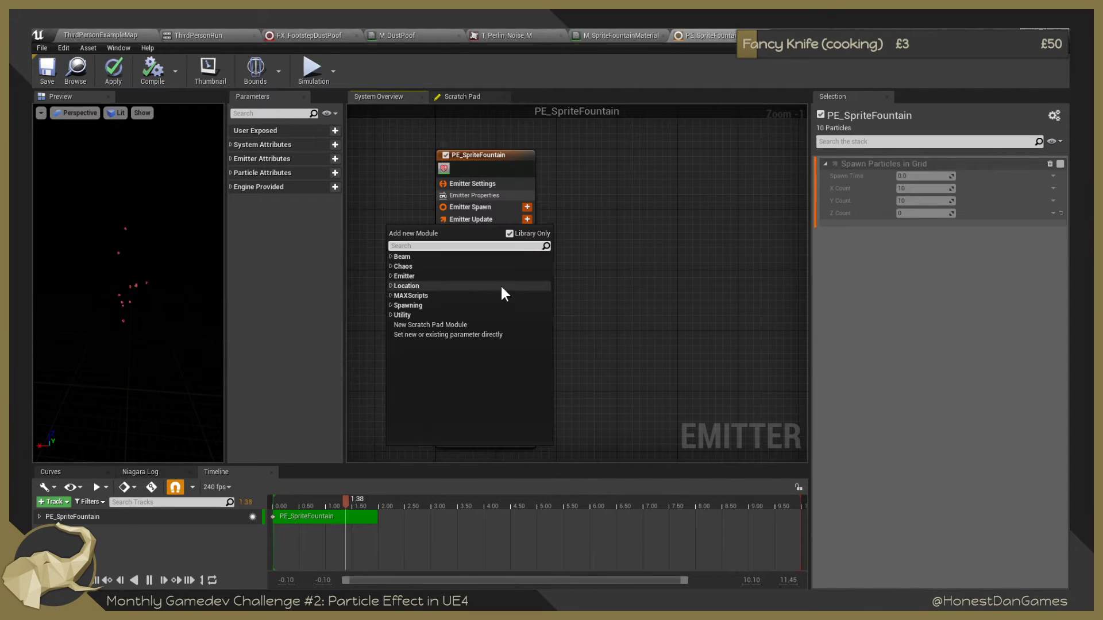
{"action": "left_click", "coordinate": [588, 289]}
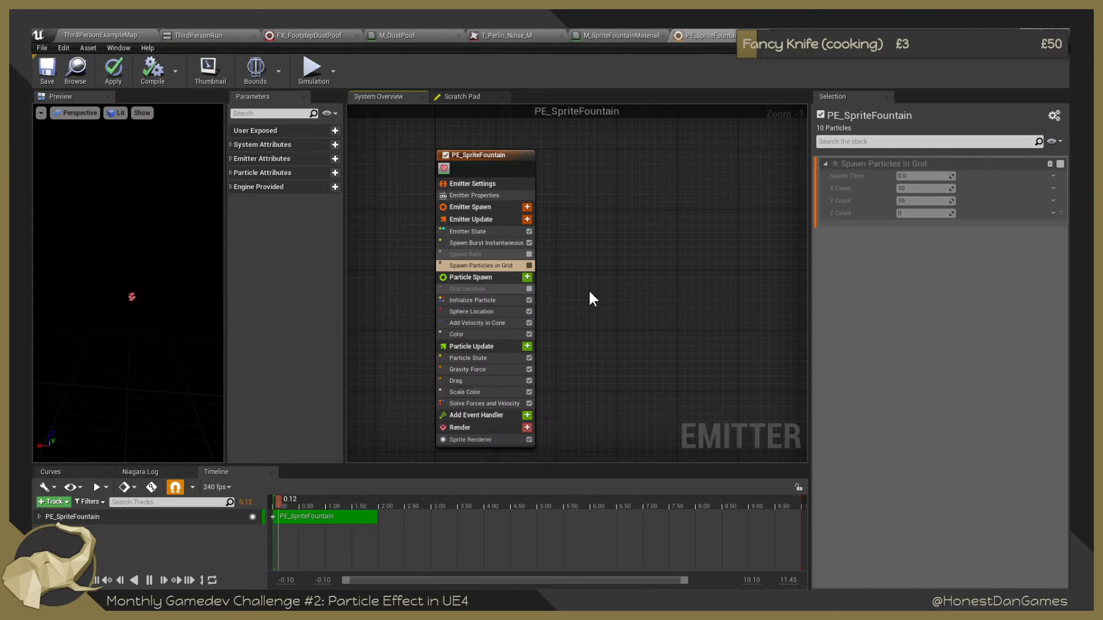
{"action": "left_click", "coordinate": [496, 313]}
{"action": "left_click", "coordinate": [494, 302]}
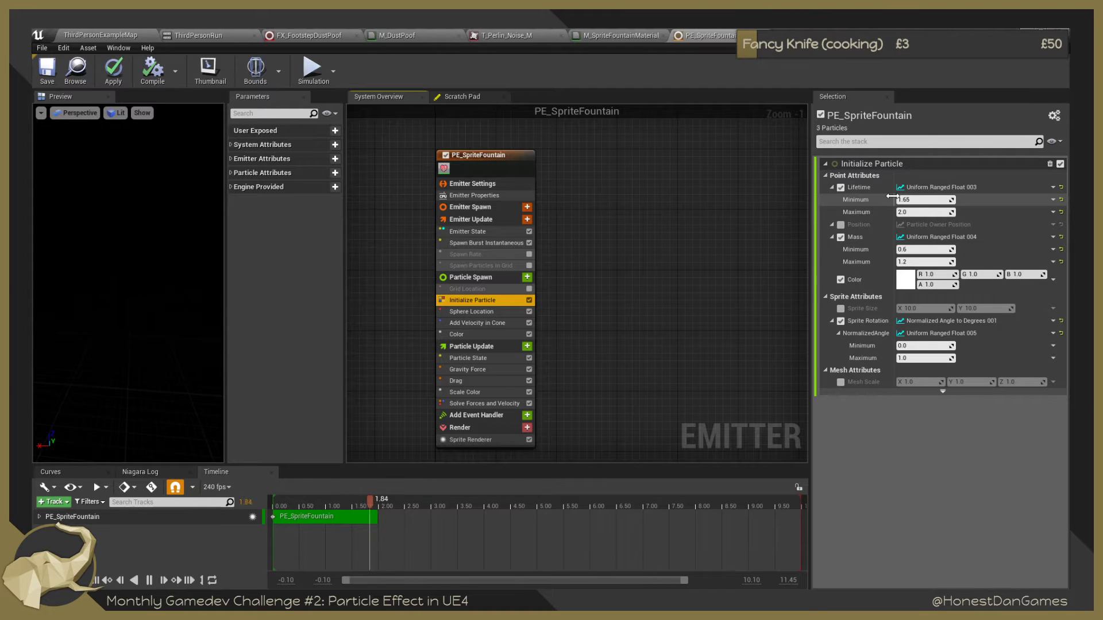
Set the Initialize Particle Lifetime range to minimum 0.75 and maximum 1.5.
{"action": "left_click", "coordinate": [921, 200]}
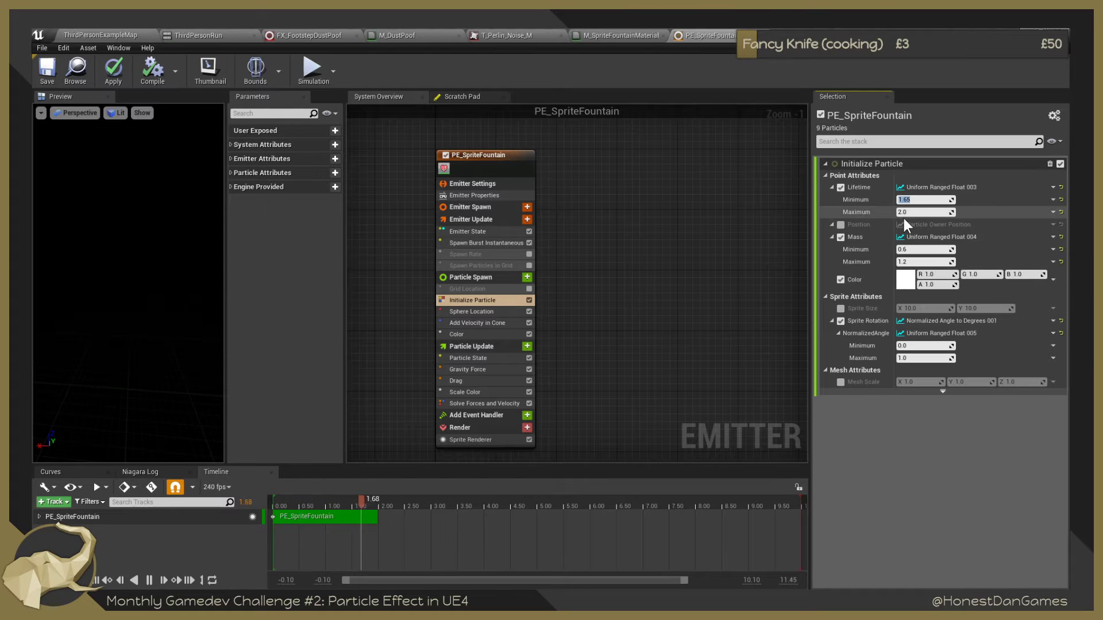
{"action": "left_click", "coordinate": [924, 212]}
{"action": "left_click", "coordinate": [920, 201]}
{"action": "type", "text": ".7"}
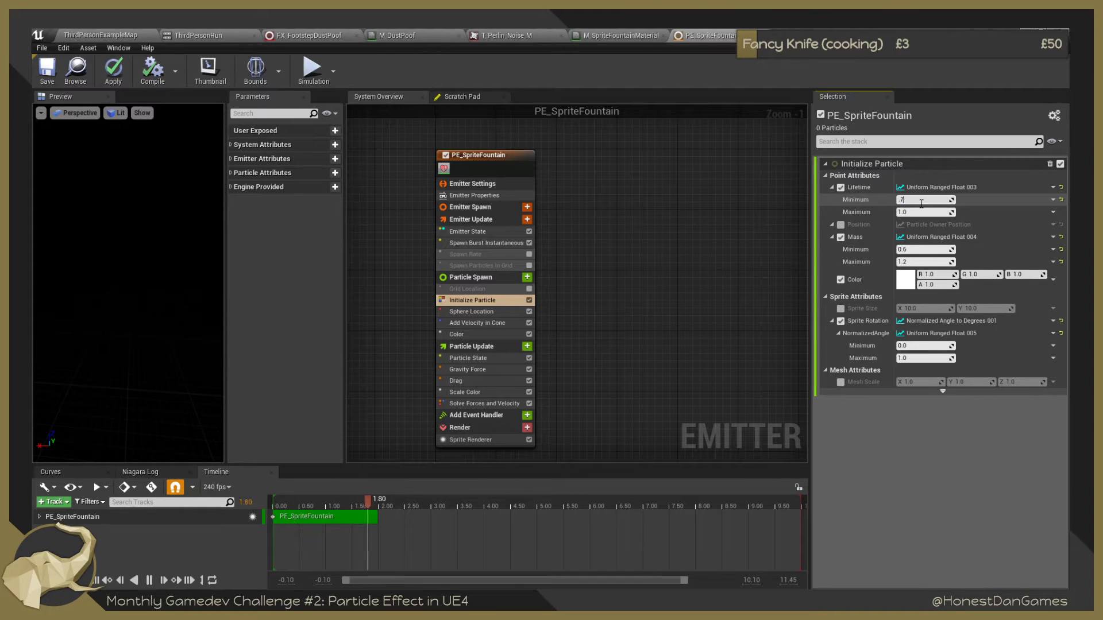
{"action": "type", "text": "5"}
{"action": "key", "text": "Return"}
{"action": "left_click", "coordinate": [919, 213]}
{"action": "type", "text": "1"}
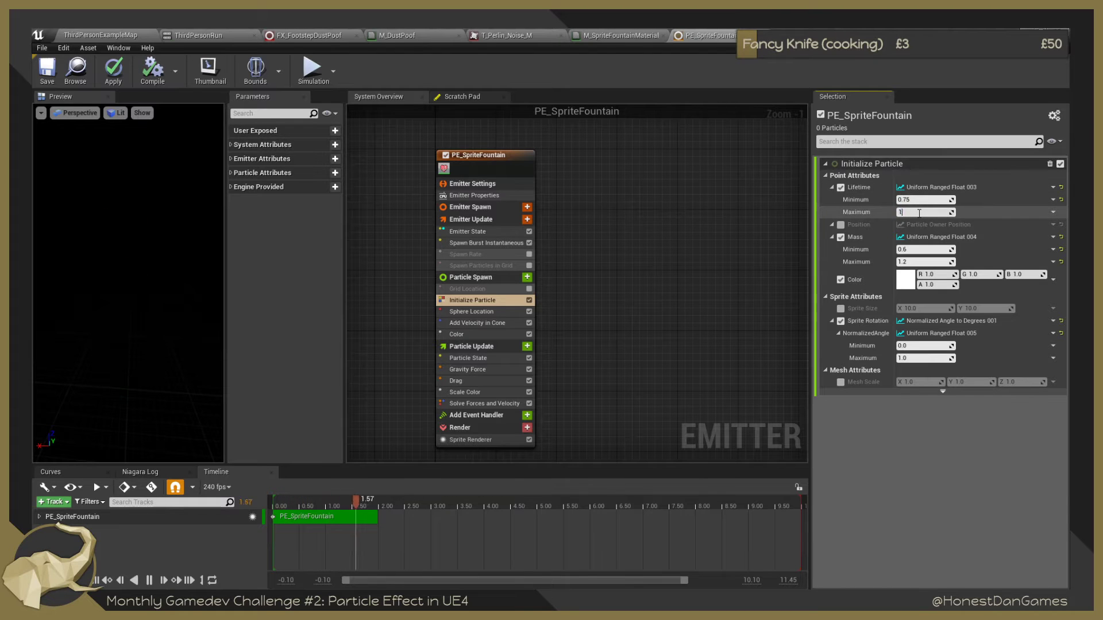
{"action": "type", "text": ".5"}
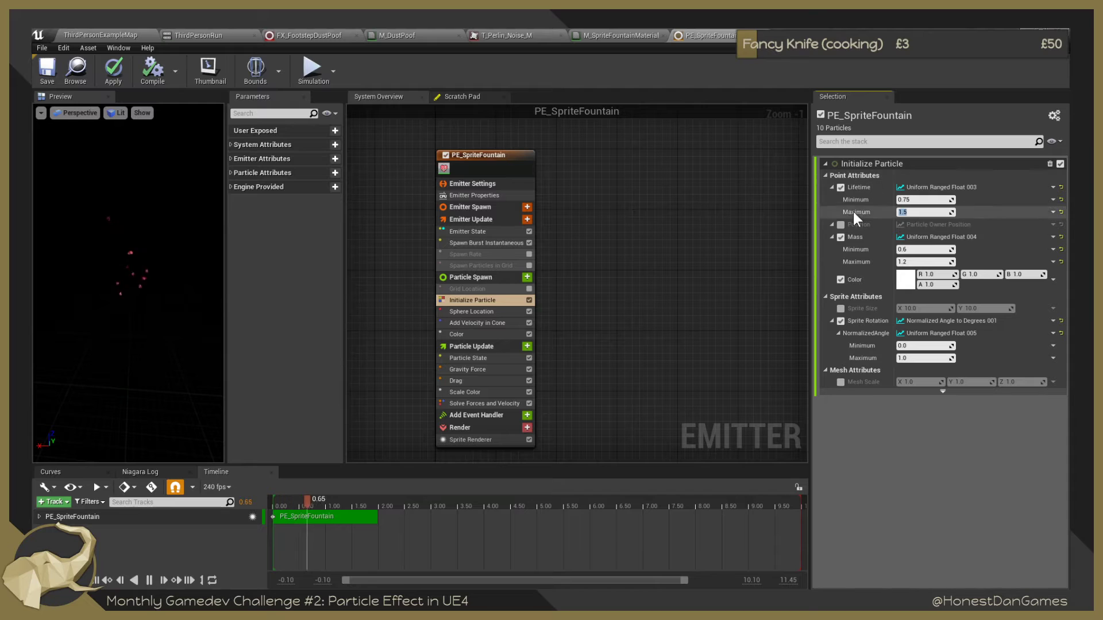
{"action": "left_click", "coordinate": [832, 225]}
Toggle the Position override on and back off, leaving it disabled.
{"action": "left_click", "coordinate": [841, 226]}
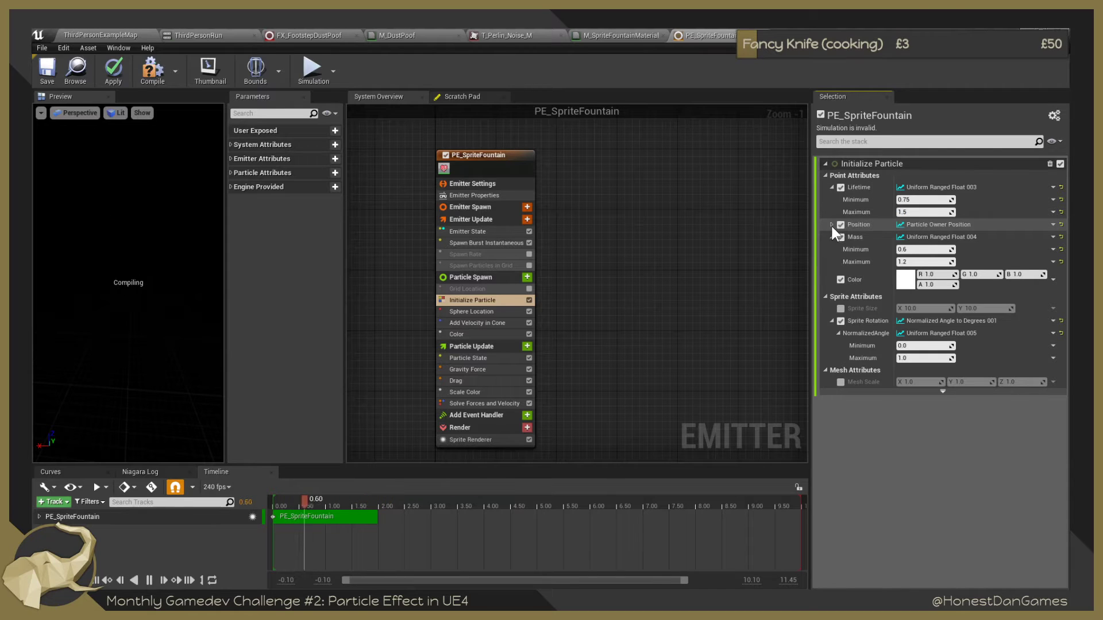
{"action": "left_click", "coordinate": [831, 226]}
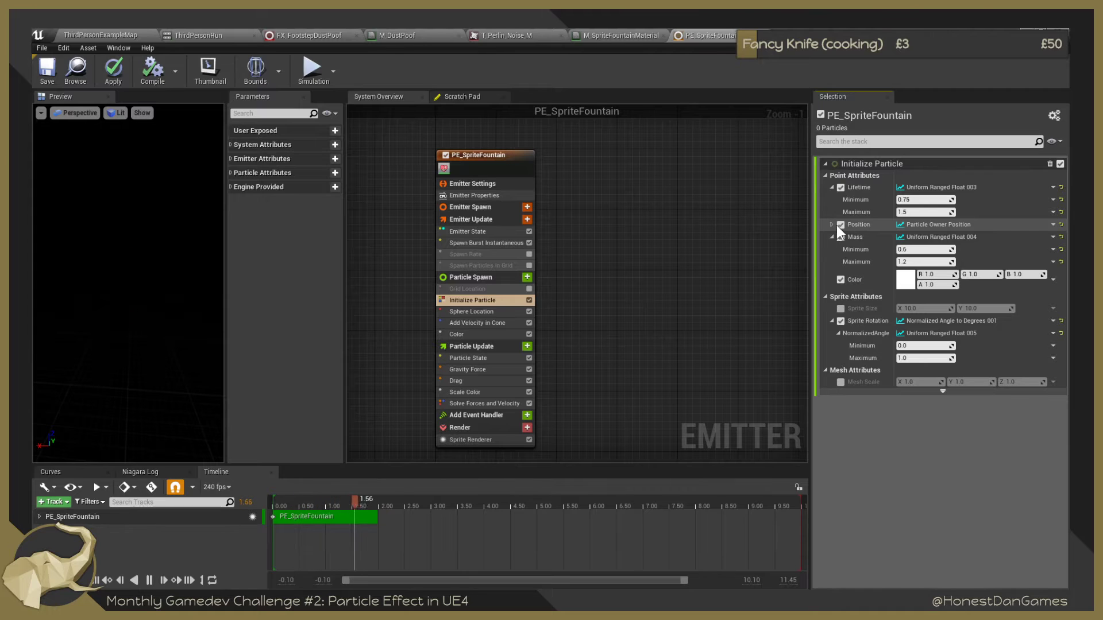
{"action": "left_click", "coordinate": [840, 225]}
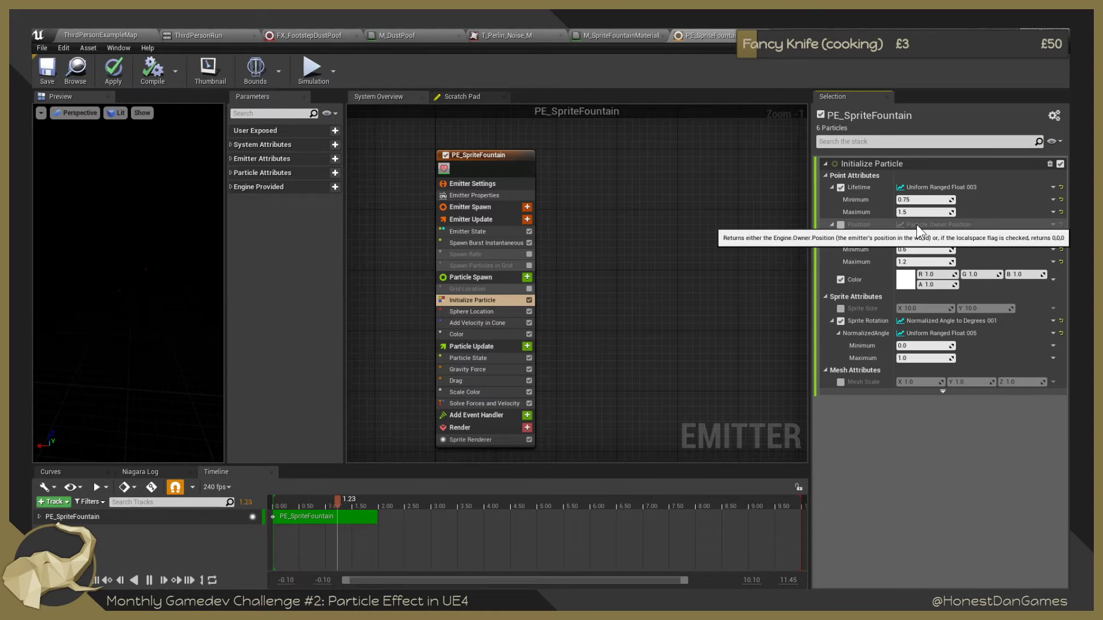
Toggle Position off again and try a trial Mass range of 10 to 20.
{"action": "left_click", "coordinate": [840, 224]}
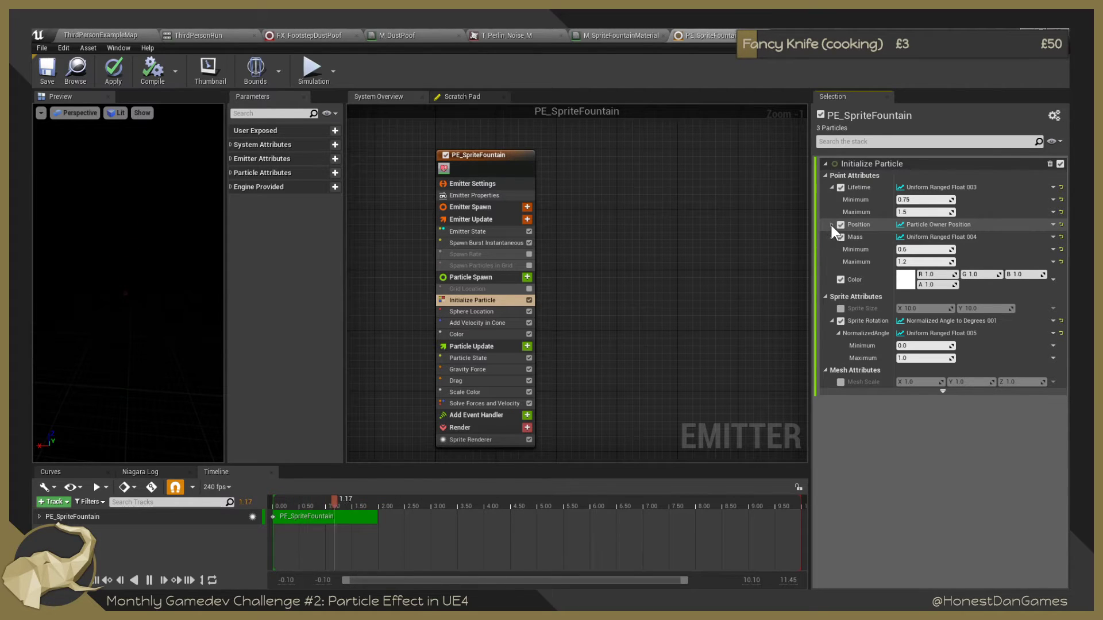
{"action": "left_click", "coordinate": [841, 225]}
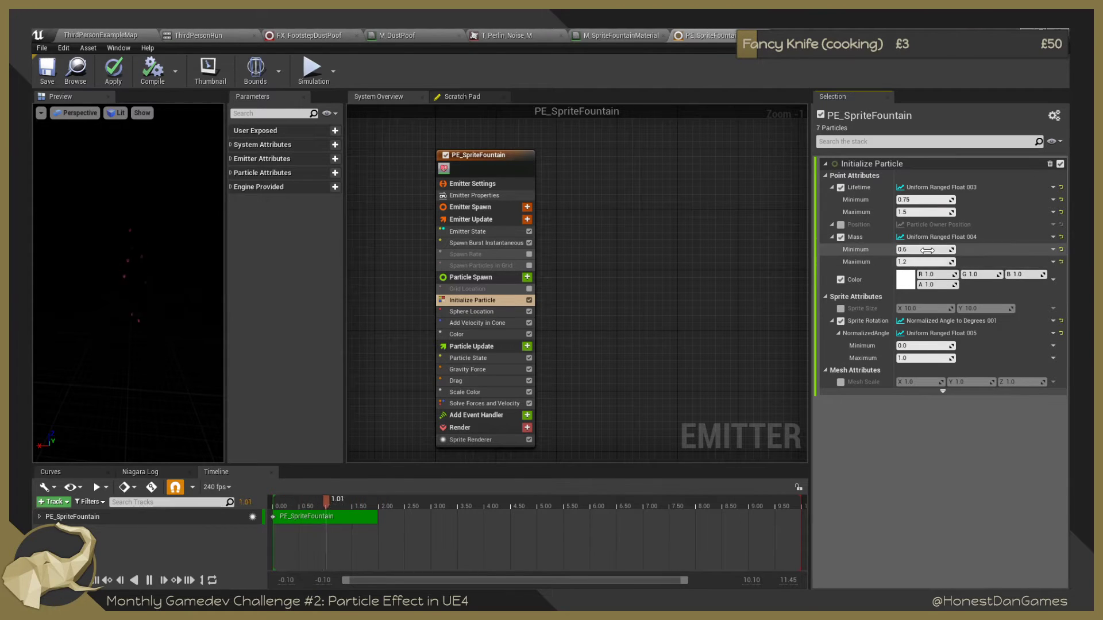
{"action": "left_click", "coordinate": [946, 250]}
{"action": "key", "text": "Tab"}
{"action": "type", "text": "20"}
{"action": "key", "text": "Return"}
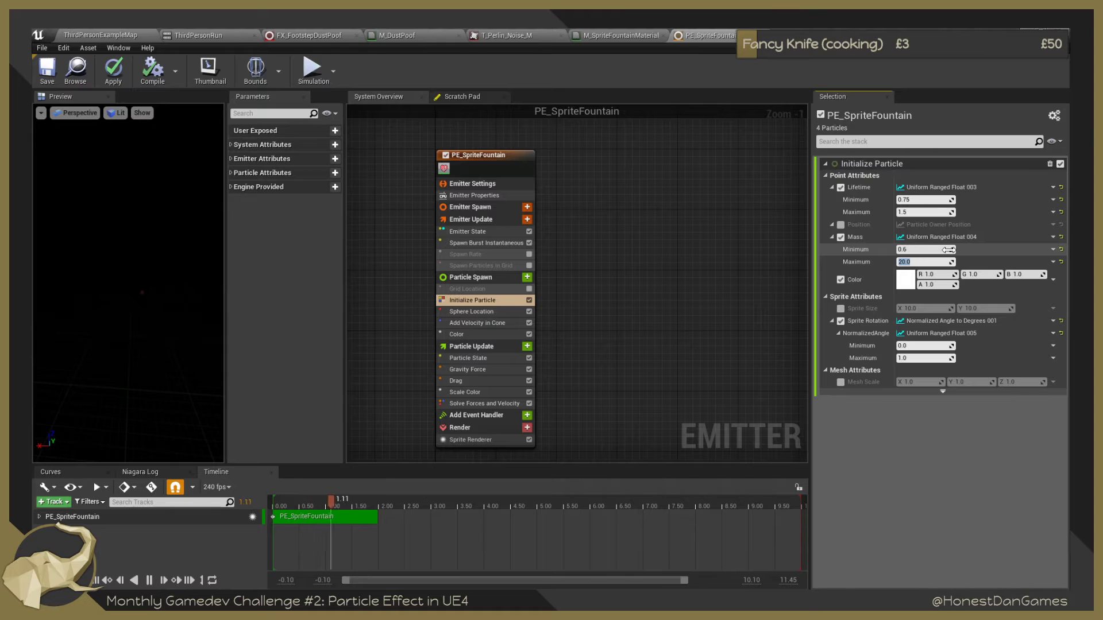
{"action": "left_click", "coordinate": [914, 250]}
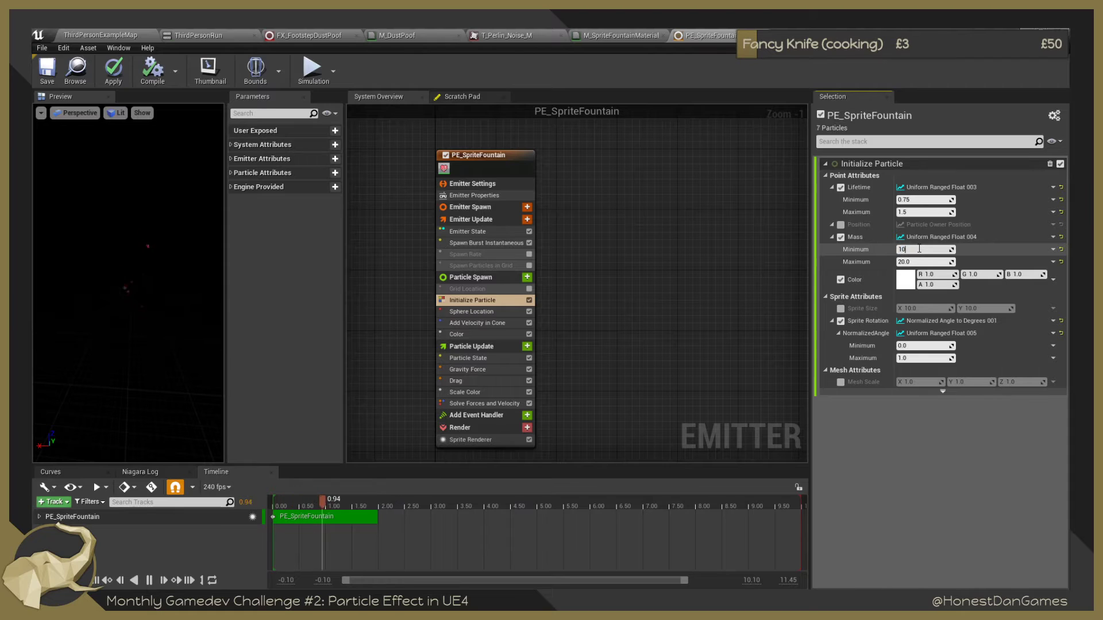
{"action": "type", "text": "10"}
{"action": "key", "text": "Return"}
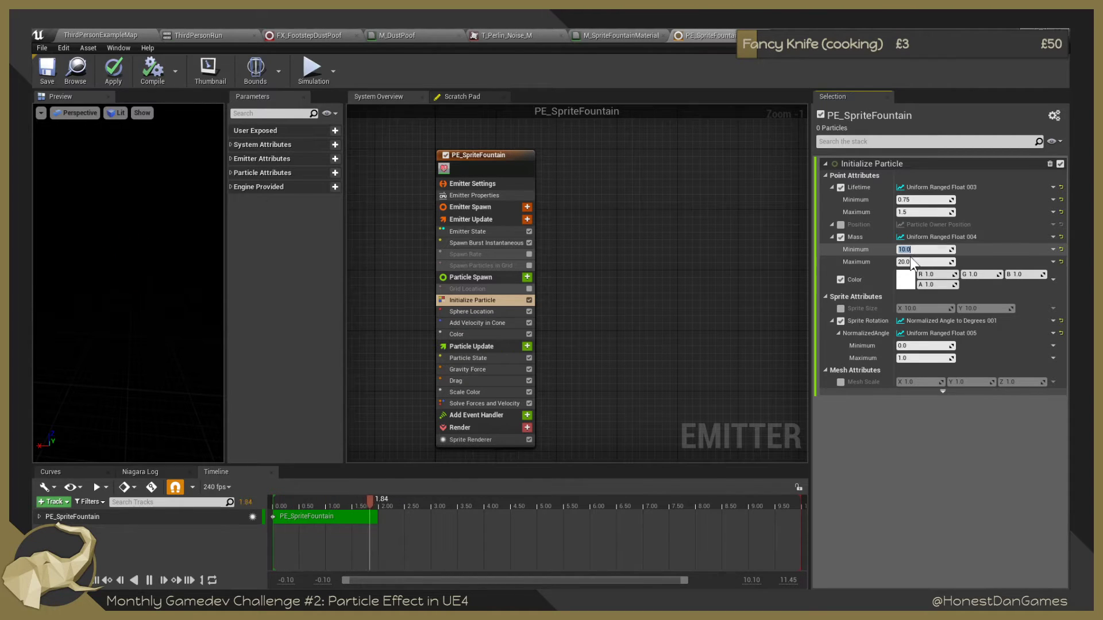
Reset Mass to its defaults and set the minimum to 1.0, giving a 1.0–2.0 range.
{"action": "left_click", "coordinate": [917, 251]}
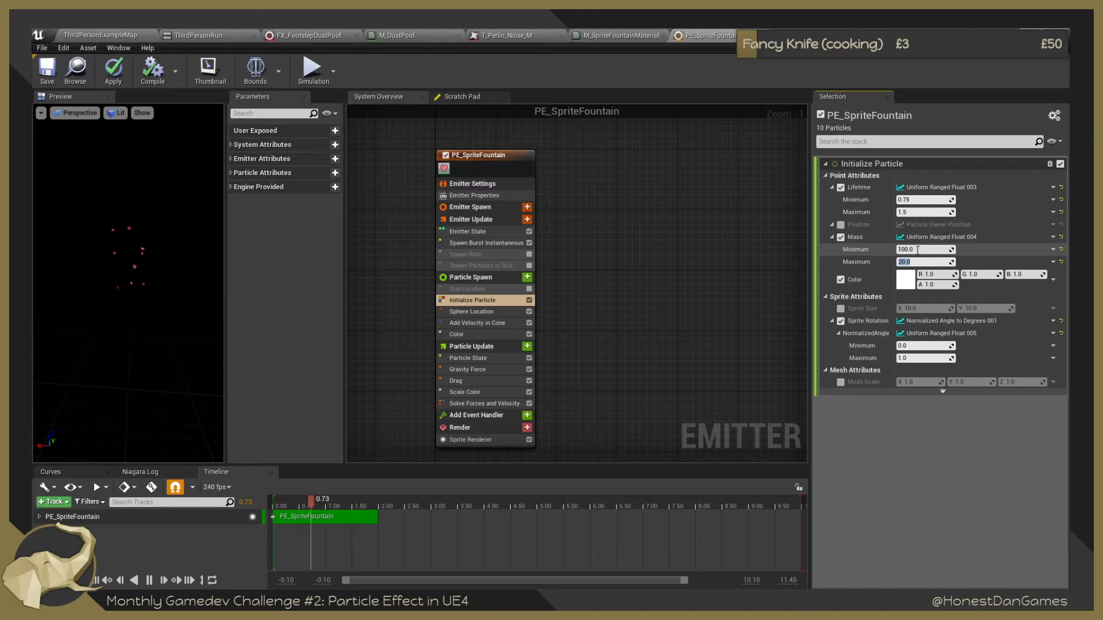
{"action": "key", "text": "Tab"}
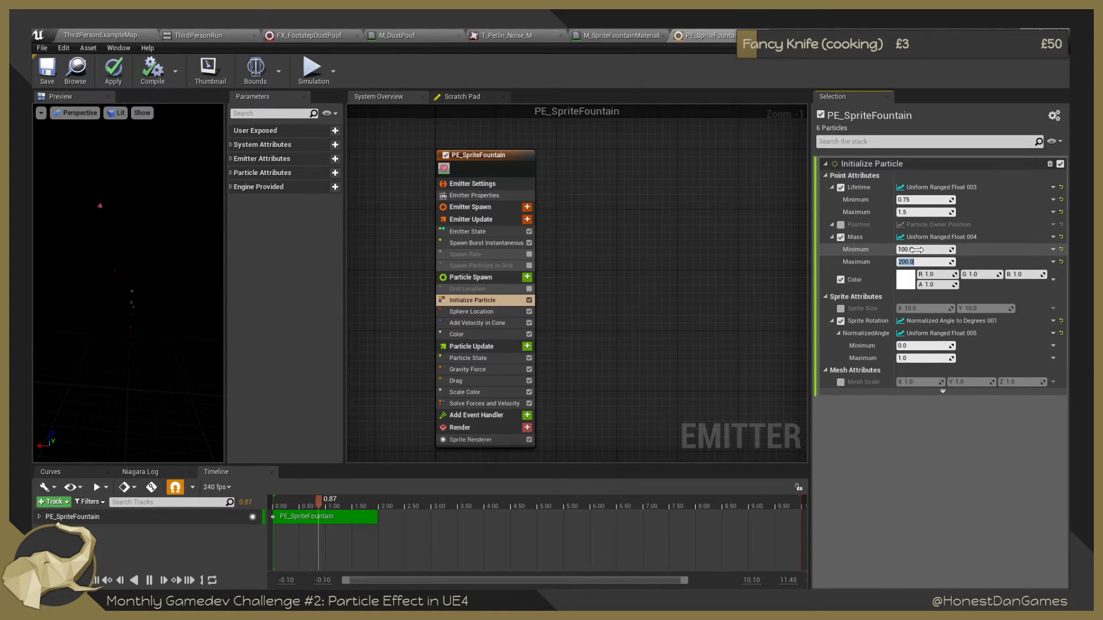
{"action": "left_click", "coordinate": [915, 251]}
{"action": "type", "text": "1"}
{"action": "key", "text": "Return"}
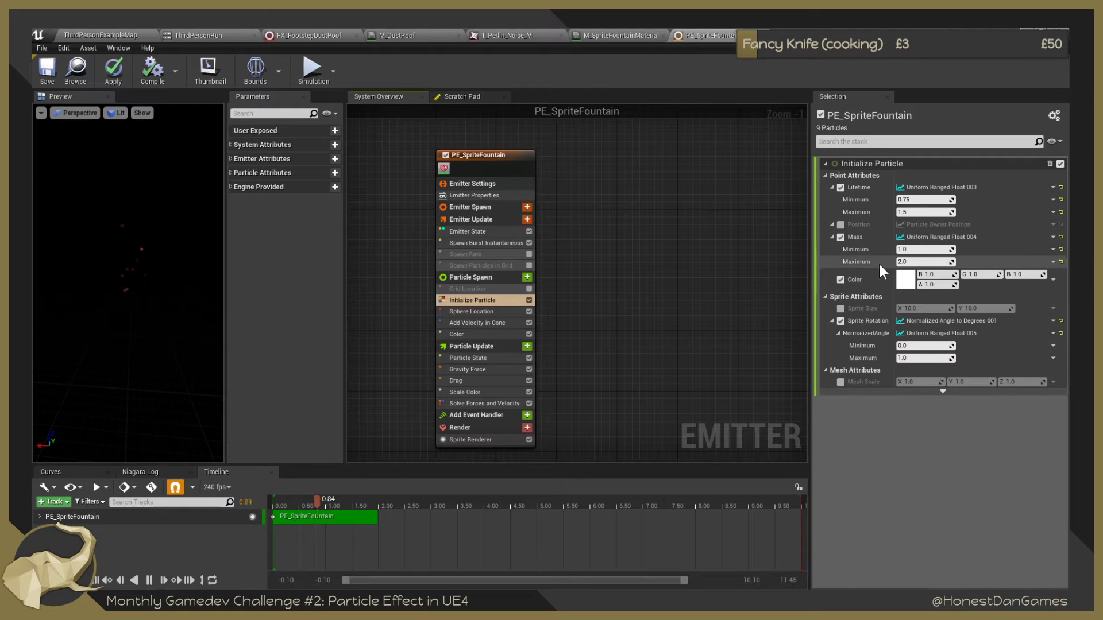
{"action": "left_click", "coordinate": [1059, 250]}
{"action": "left_click", "coordinate": [1061, 262]}
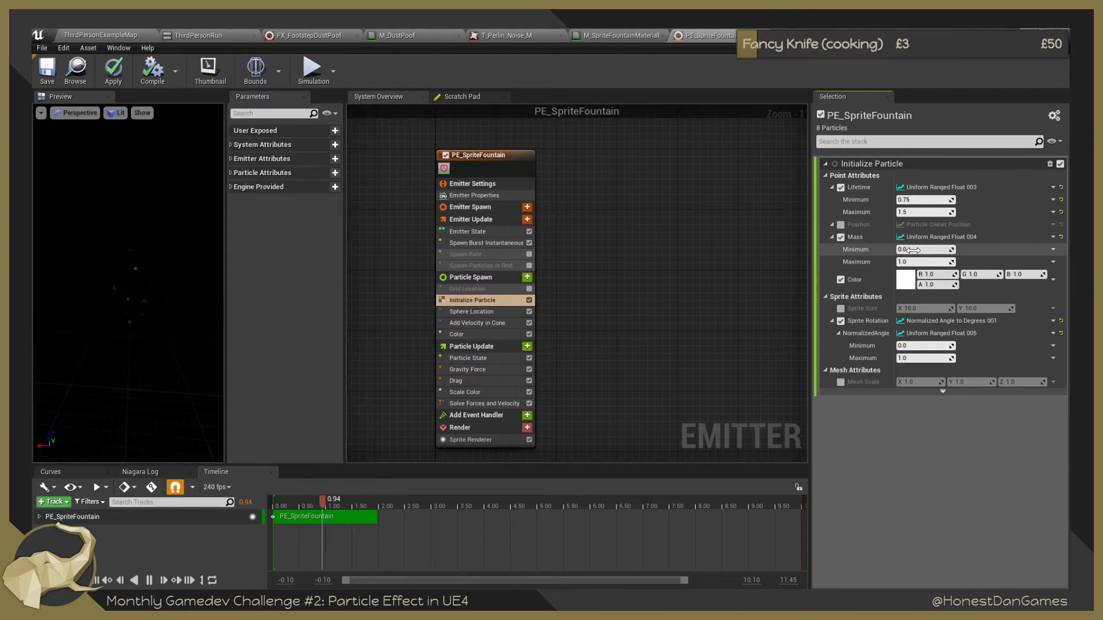
{"action": "left_click", "coordinate": [922, 252]}
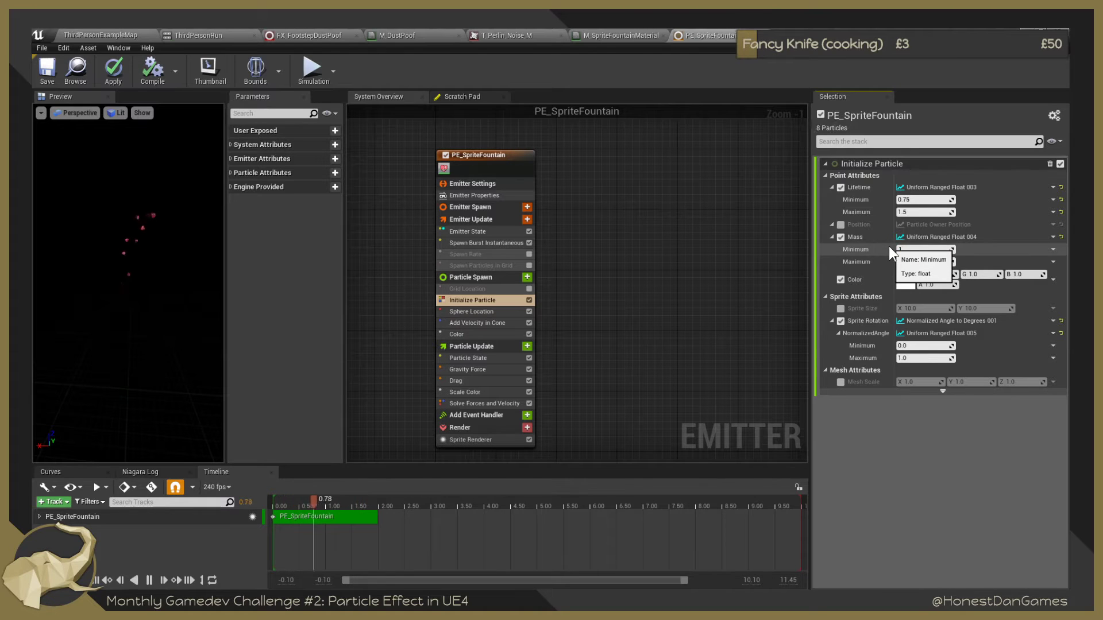
{"action": "type", "text": "1"}
{"action": "key", "text": "Return"}
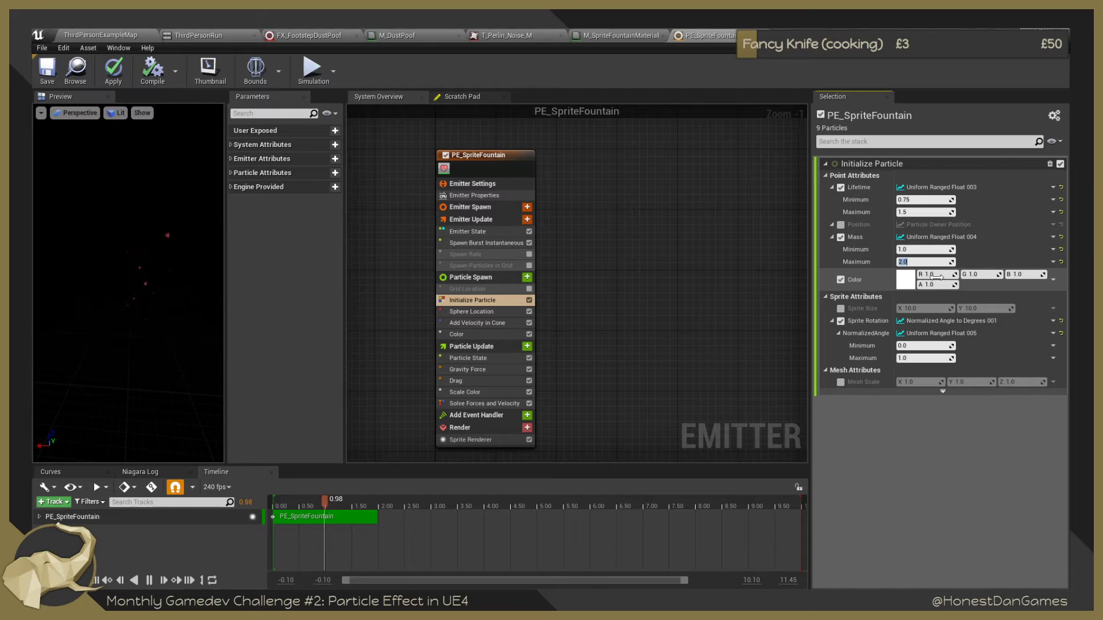
Stop Initialize Particle from overriding the particle Color.
{"action": "left_click", "coordinate": [1054, 279]}
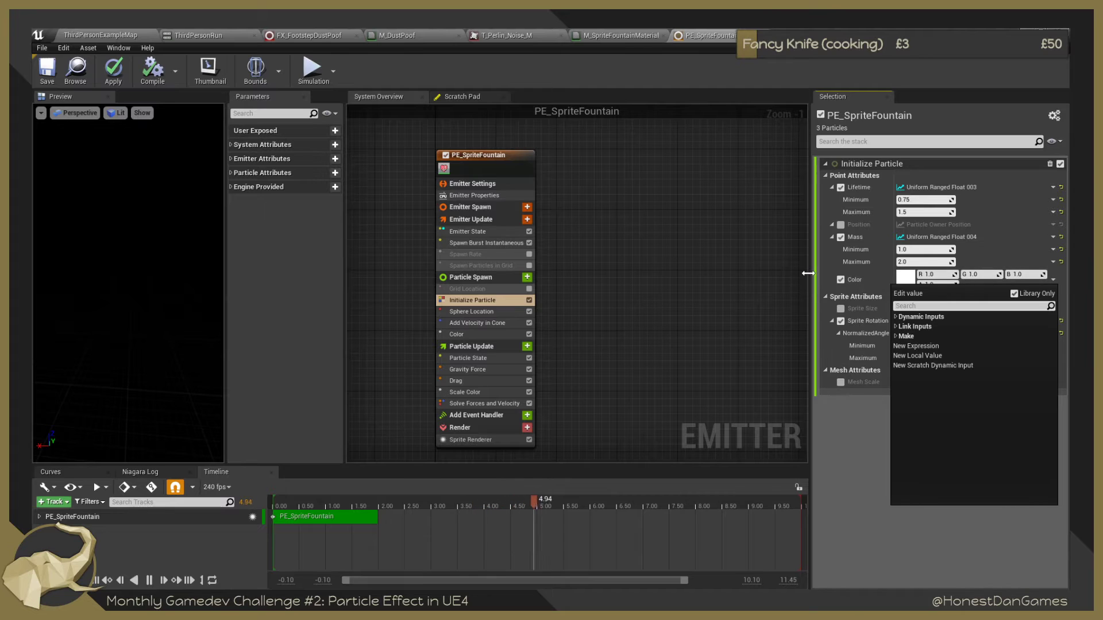
{"action": "left_click", "coordinate": [857, 436]}
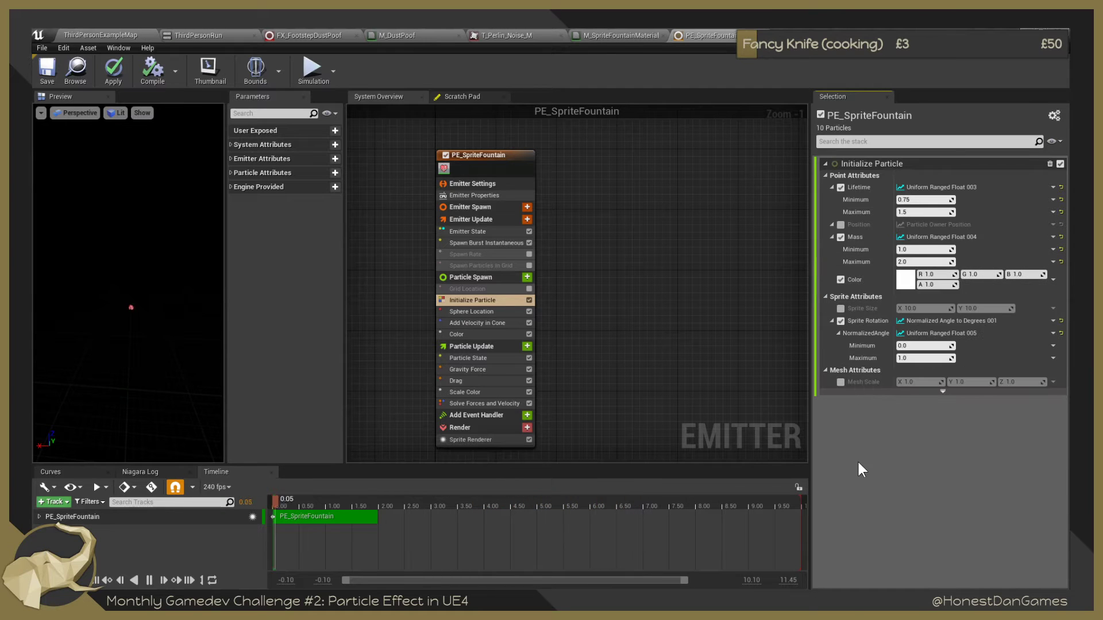
{"action": "left_click", "coordinate": [840, 280]}
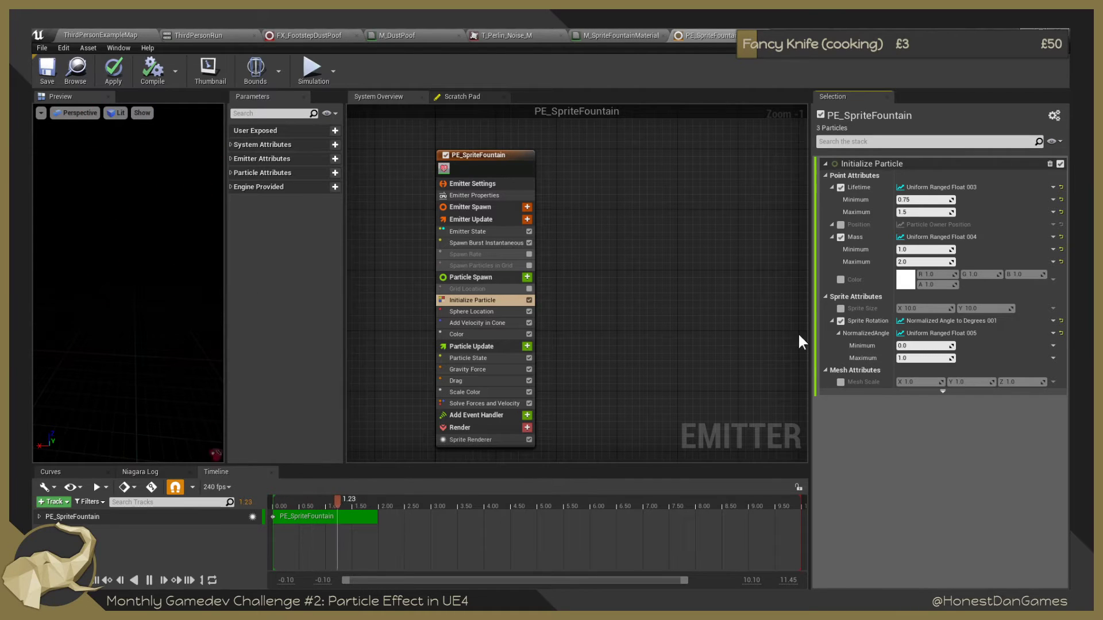
Set the Sprite Rotation NormalizedAngle Maximum to 0.5.
{"action": "left_click", "coordinate": [918, 357]}
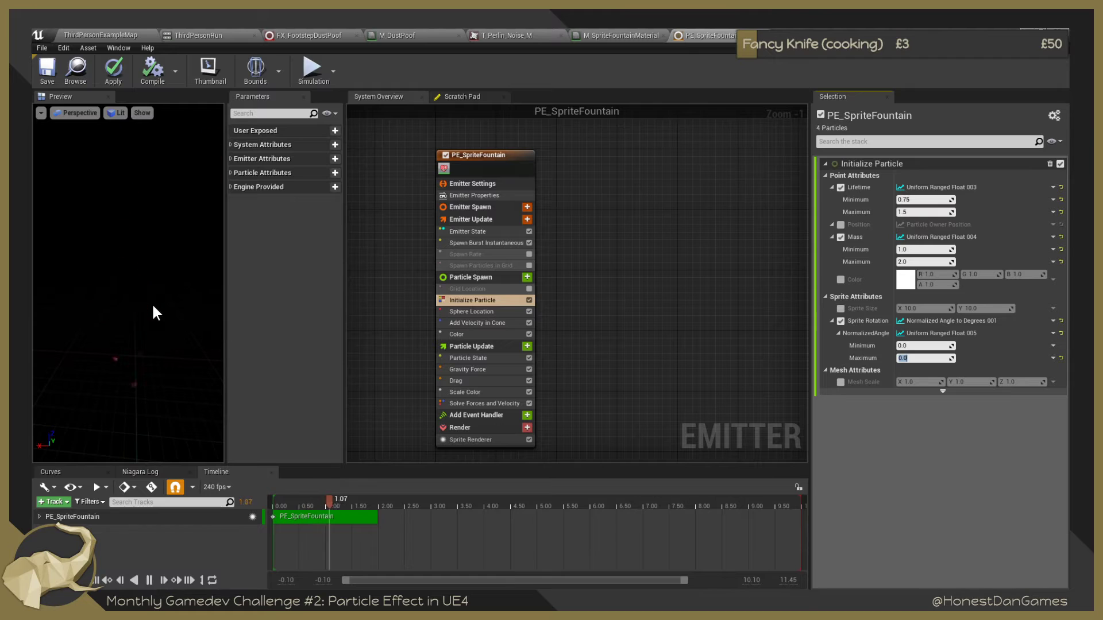
{"action": "left_click", "coordinate": [911, 359]}
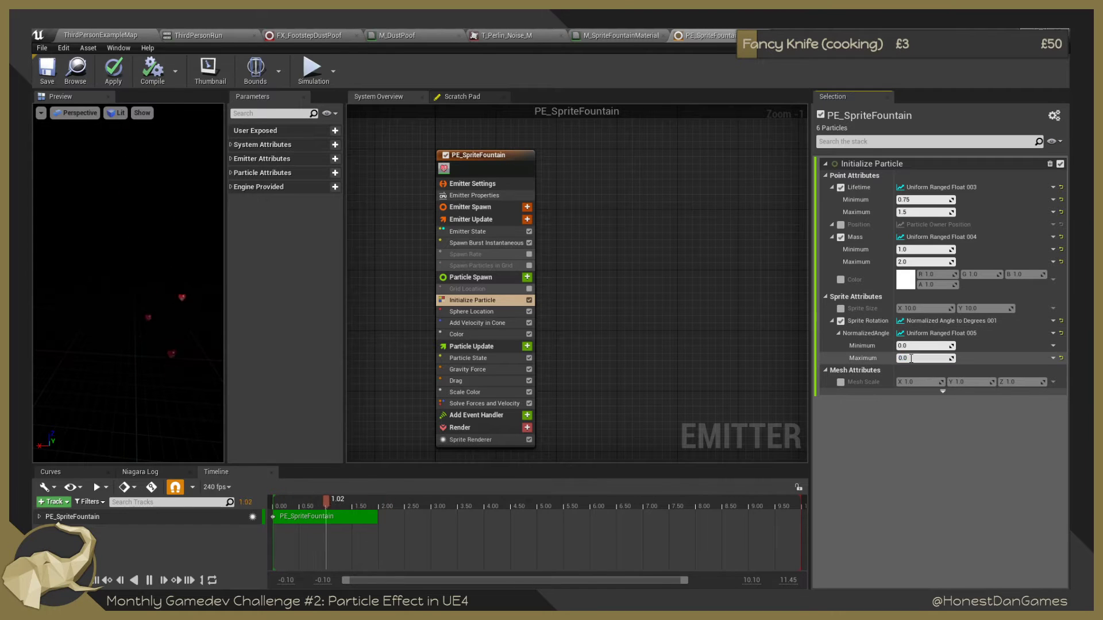
{"action": "left_click_drag", "start_coordinate": [919, 358], "coordinate": [885, 359]}
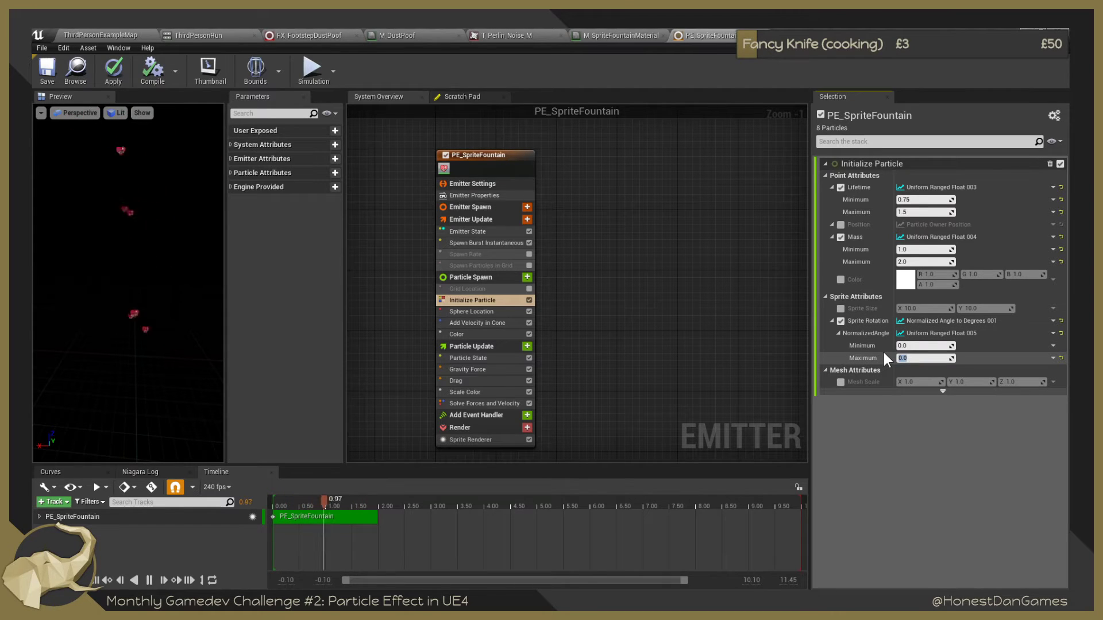
{"action": "type", "text": "0.5"}
{"action": "key", "text": "Return"}
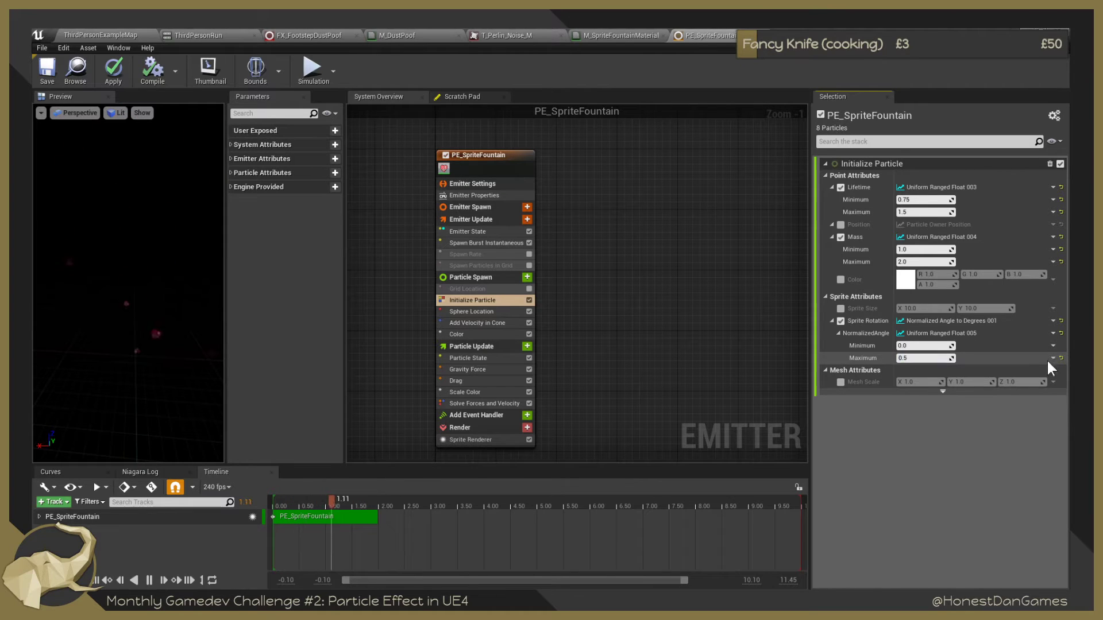
Reset Sprite Rotation, try a value of 45, then settle on a fixed 0.0.
{"action": "left_click", "coordinate": [1061, 321]}
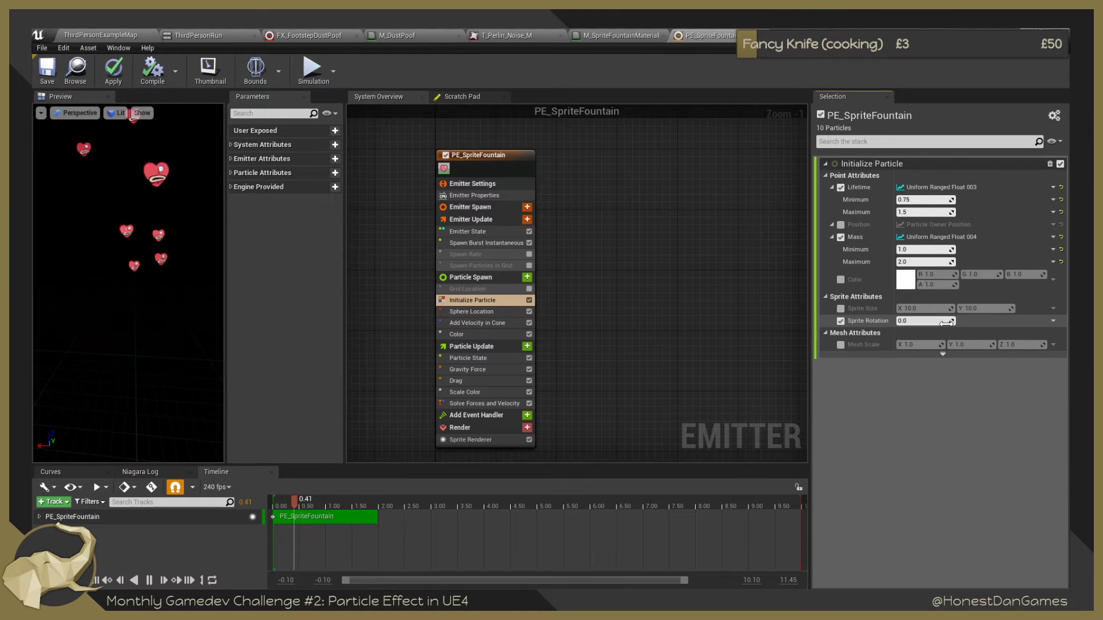
{"action": "left_click", "coordinate": [919, 321]}
{"action": "mouse_move", "coordinate": [913, 322]}
{"action": "left_mouse_down"}
{"action": "mouse_move", "coordinate": [936, 321]}
{"action": "mouse_move", "coordinate": [925, 320]}
{"action": "left_mouse_up"}
{"action": "left_click", "coordinate": [925, 321]}
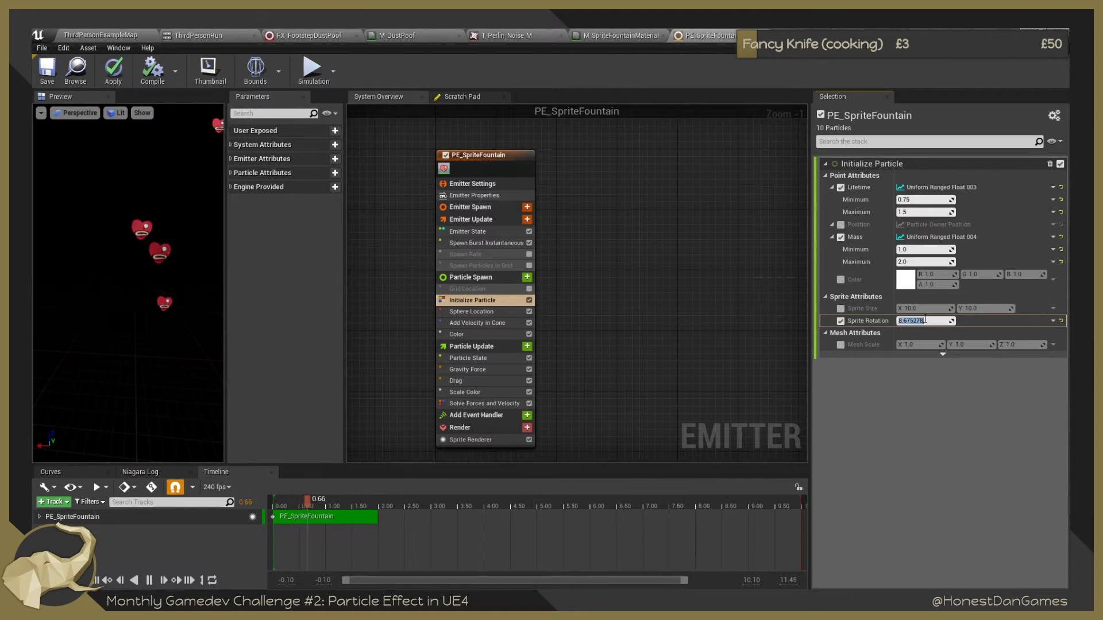
{"action": "type", "text": "45"}
{"action": "key", "text": "Return"}
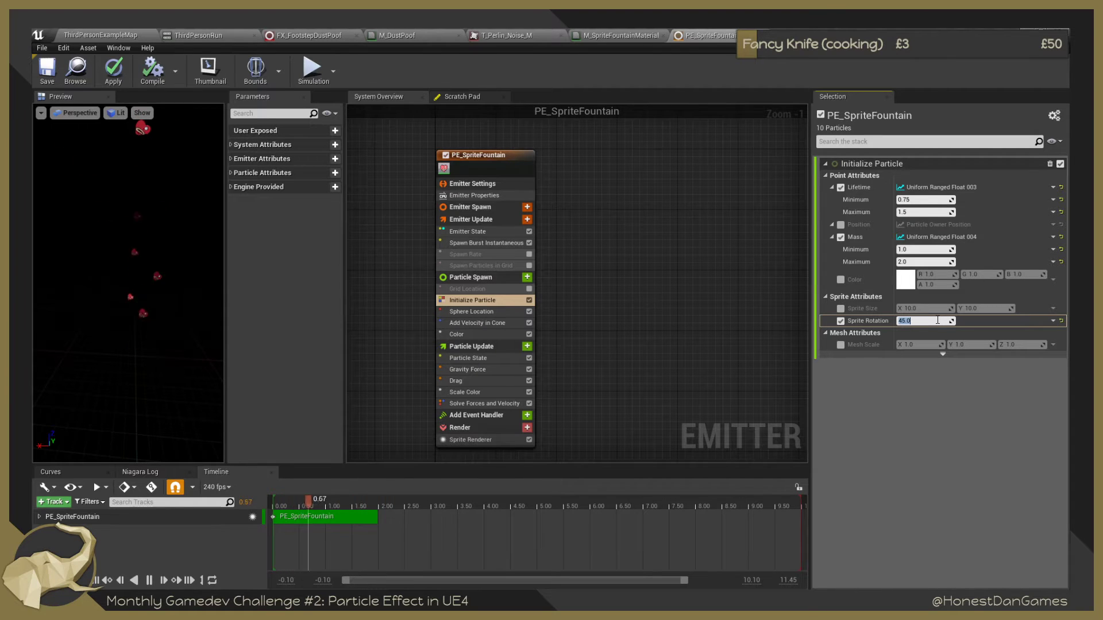
{"action": "type", "text": "0"}
{"action": "key", "text": "Return"}
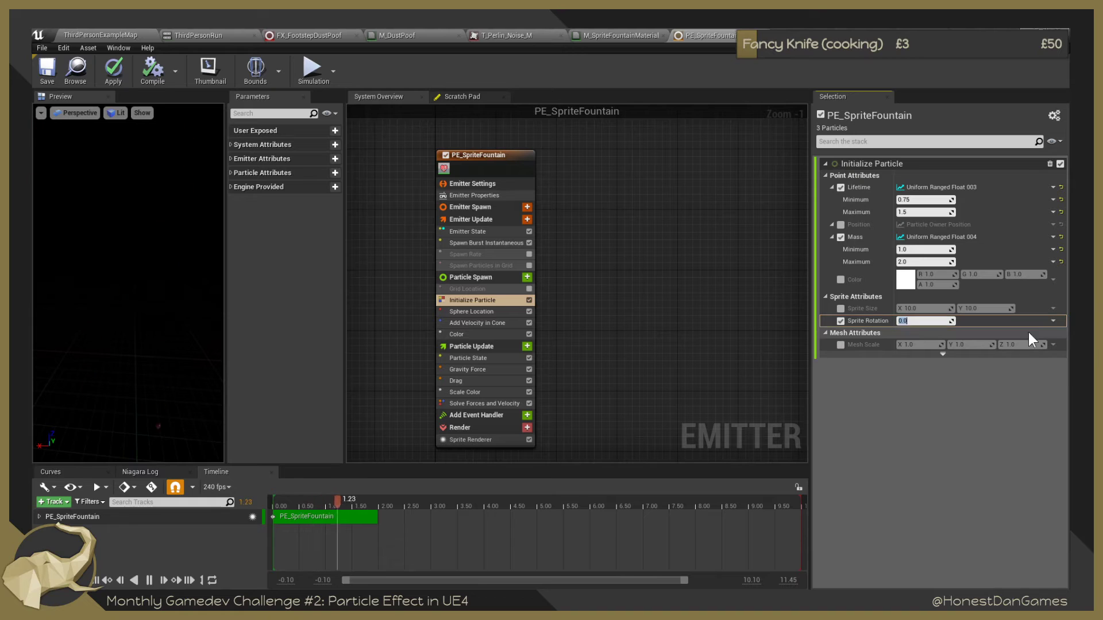
{"action": "left_click", "coordinate": [1053, 321]}
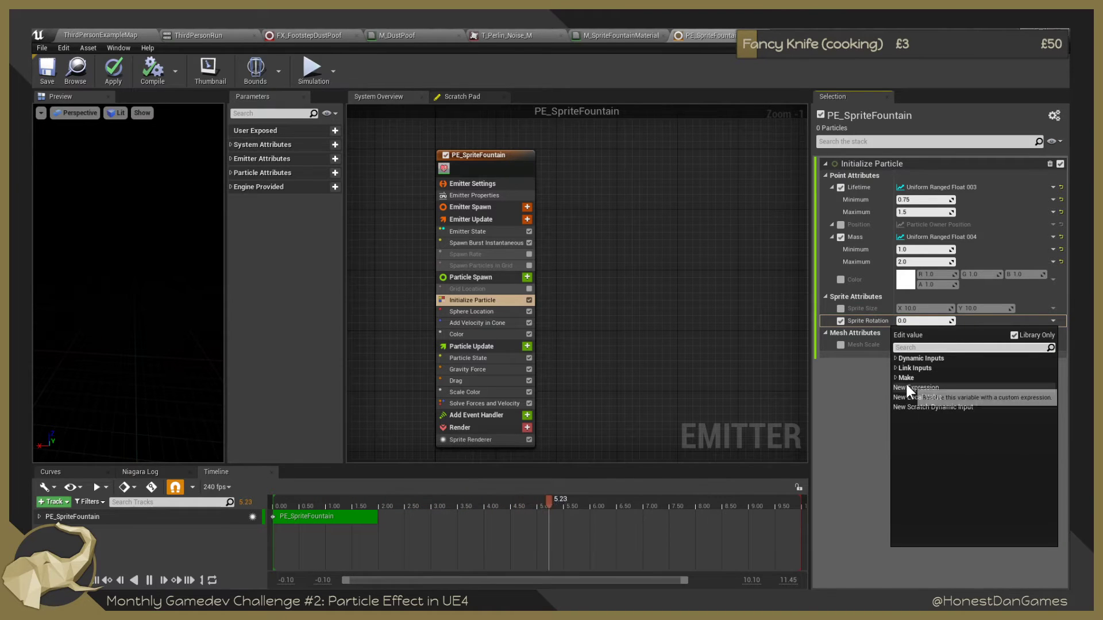
Drive Sprite Rotation with a Uniform Ranged Float, found by searching 'rang'.
{"action": "left_click", "coordinate": [895, 358]}
{"action": "left_click", "coordinate": [895, 358]}
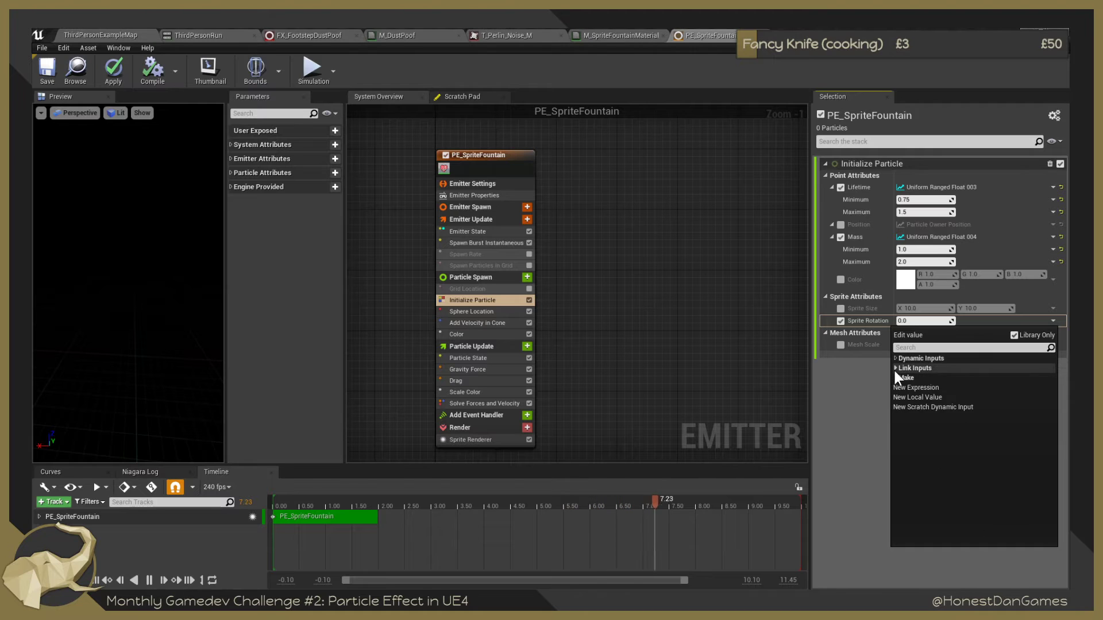
{"action": "left_click", "coordinate": [895, 368]}
{"action": "left_click", "coordinate": [894, 368]}
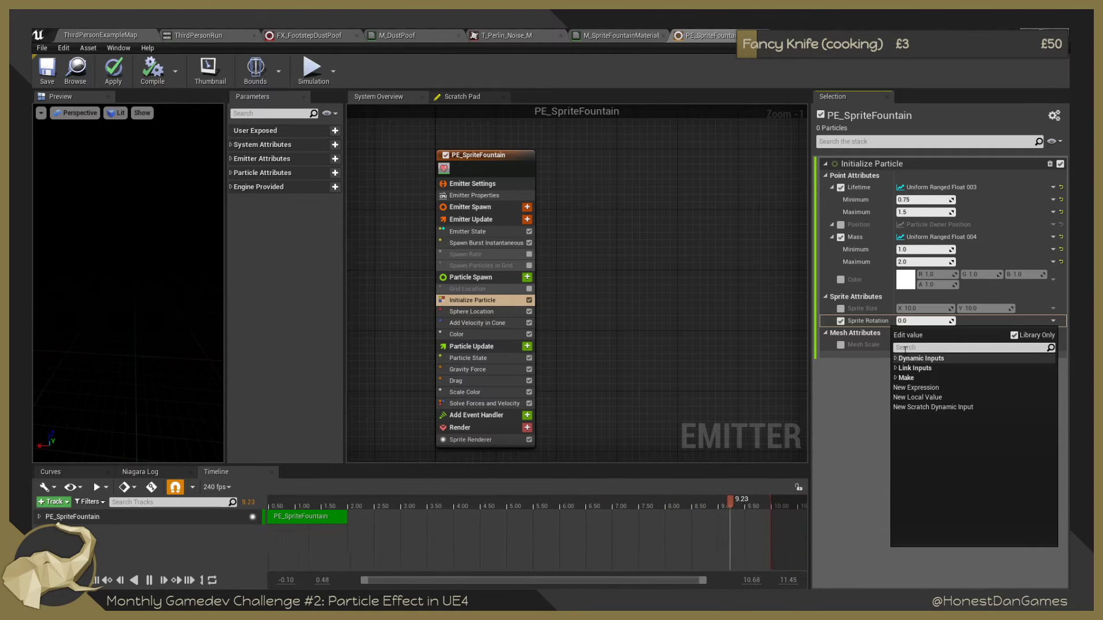
{"action": "type", "text": "norm"}
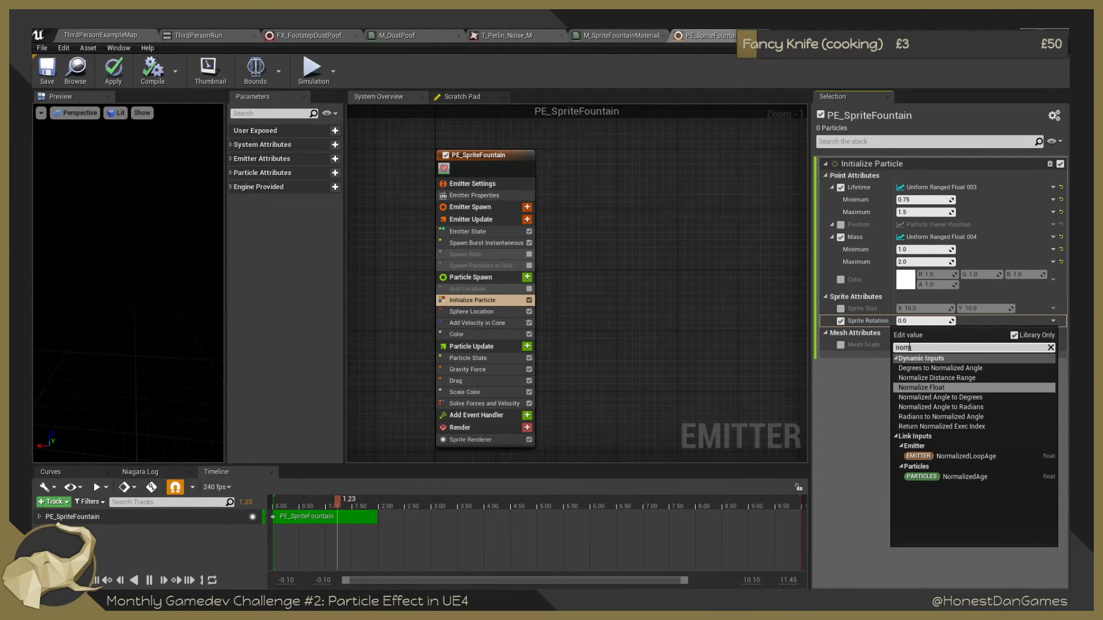
{"action": "key", "text": "BackSpace"}
{"action": "key", "text": "BackSpace"}
{"action": "key", "text": "BackSpace"}
{"action": "key", "text": "BackSpace"}
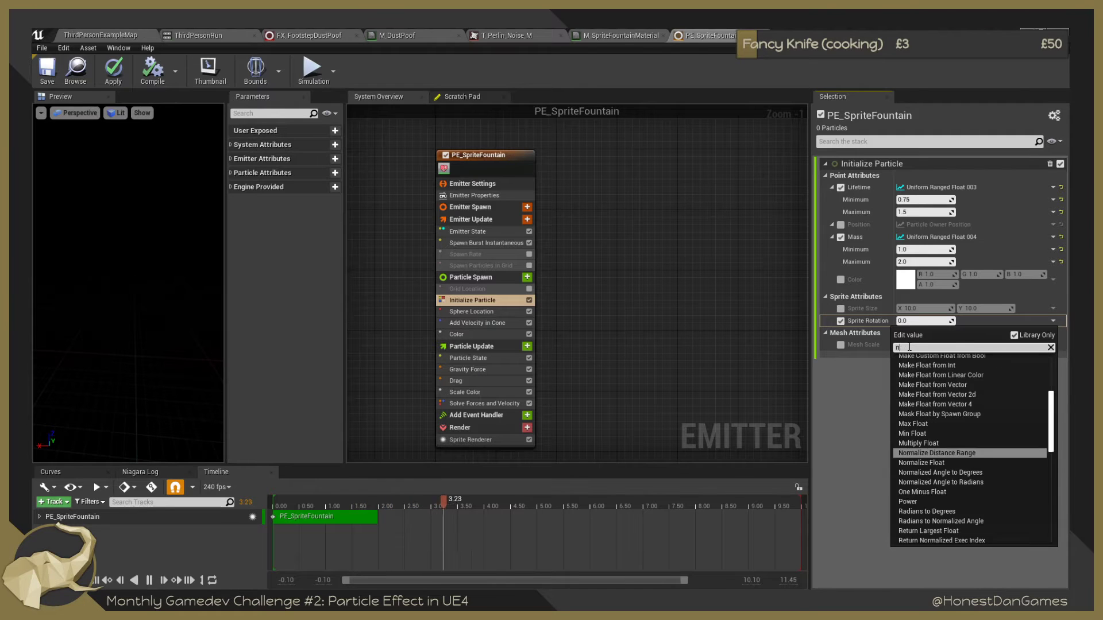
{"action": "type", "text": "rang"}
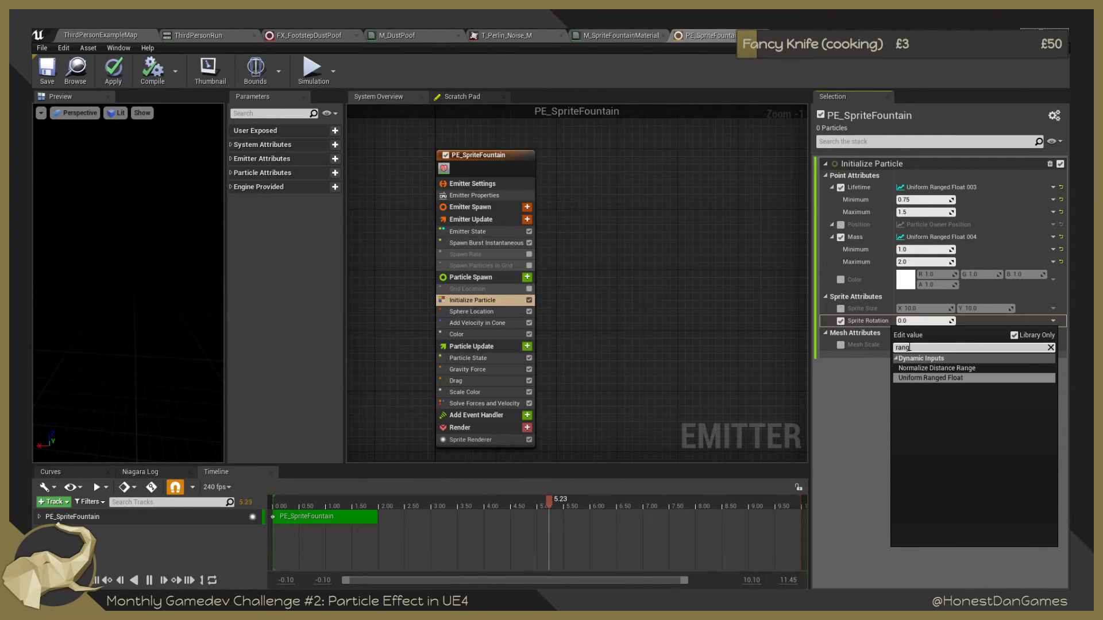
{"action": "key", "text": "Up"}
{"action": "key", "text": "Down"}
{"action": "key", "text": "Return"}
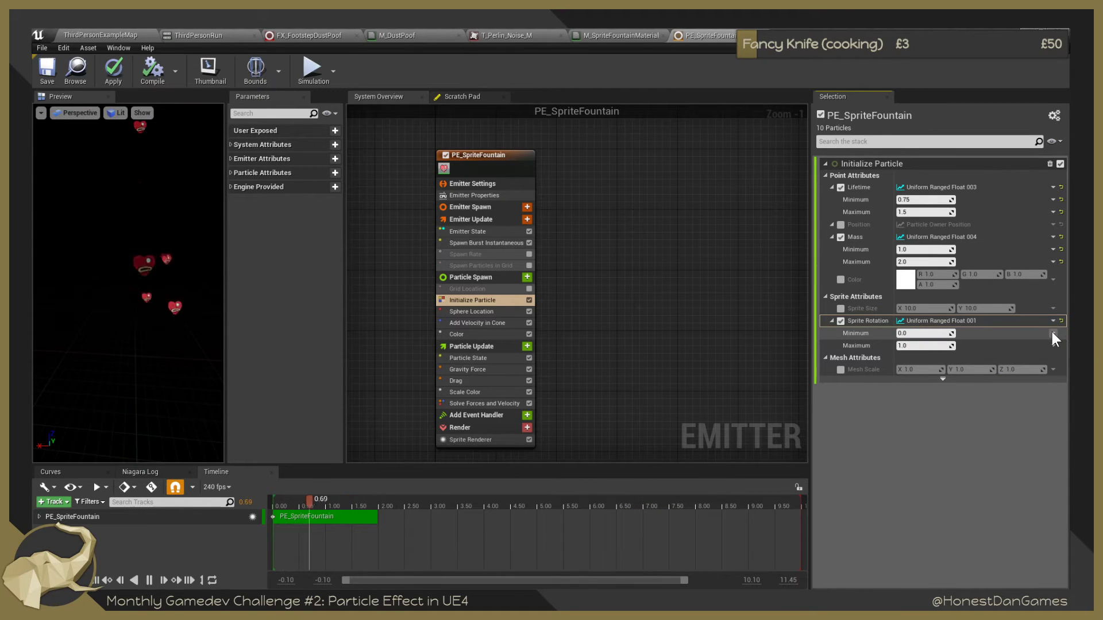
Set the rotation range to 0 through 360, undoing a trial Normalize Float on the minimum.
{"action": "left_click", "coordinate": [951, 335]}
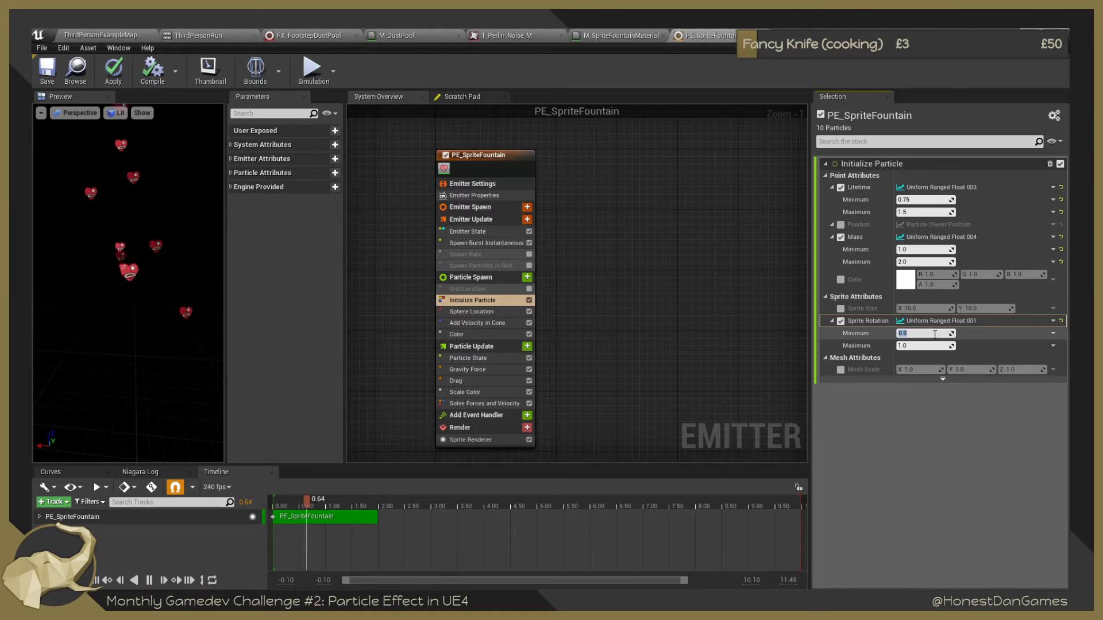
{"action": "left_click", "coordinate": [922, 342]}
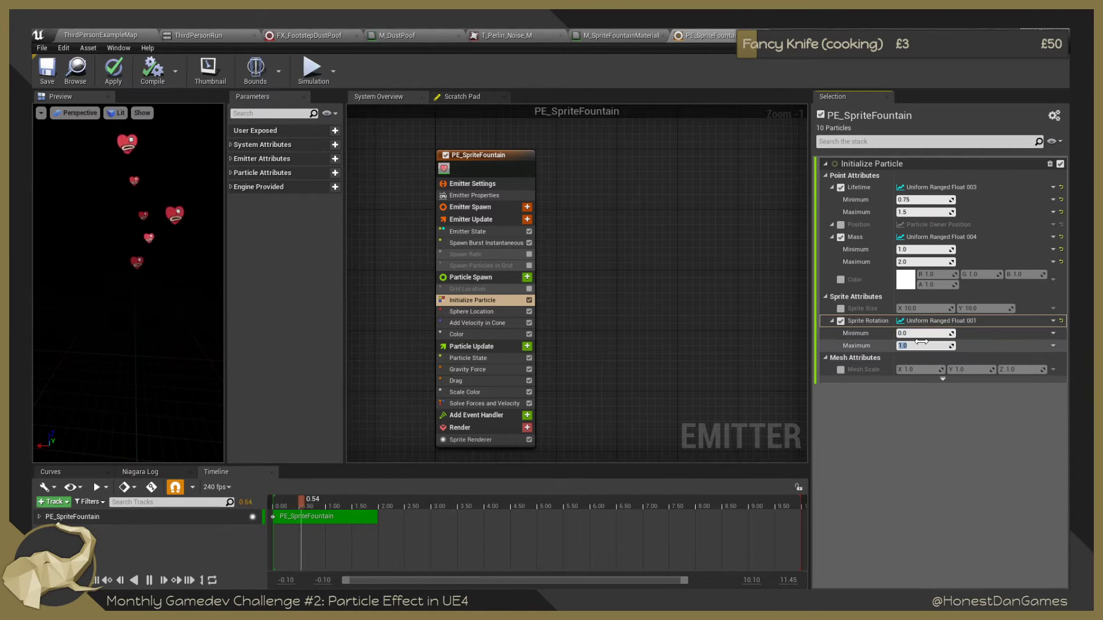
{"action": "type", "text": "360"}
{"action": "key", "text": "Return"}
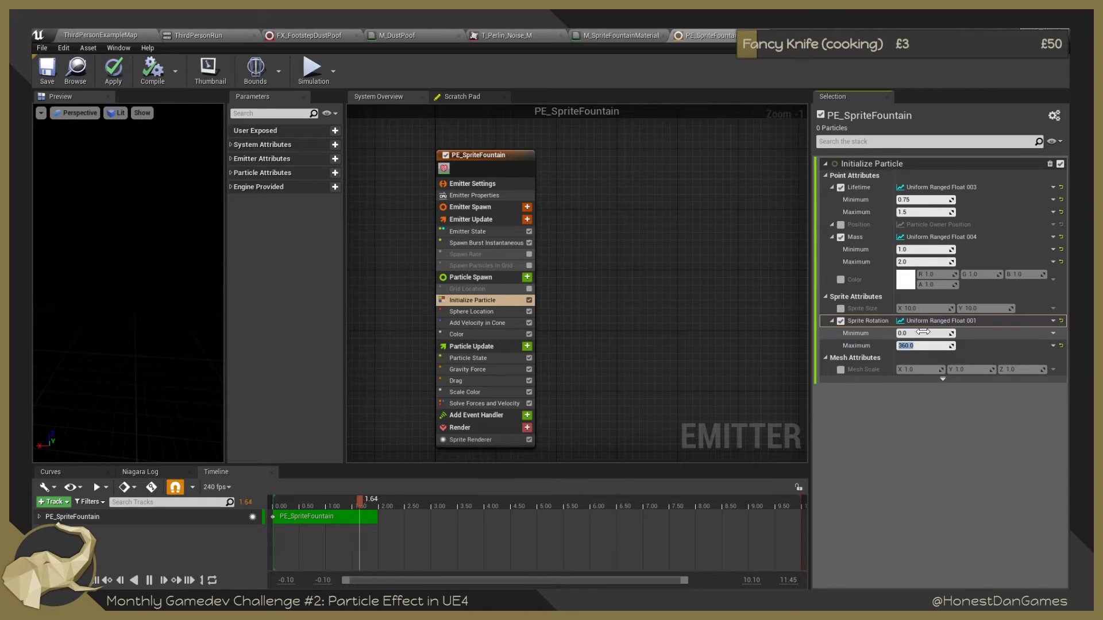
{"action": "left_click", "coordinate": [1053, 333]}
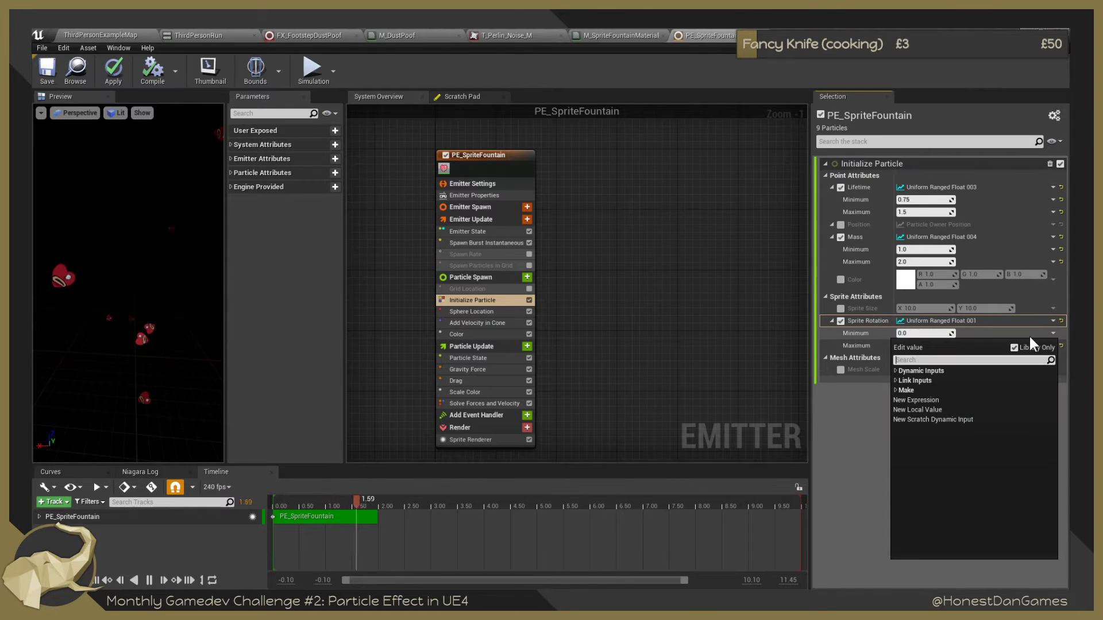
{"action": "type", "text": "normal"}
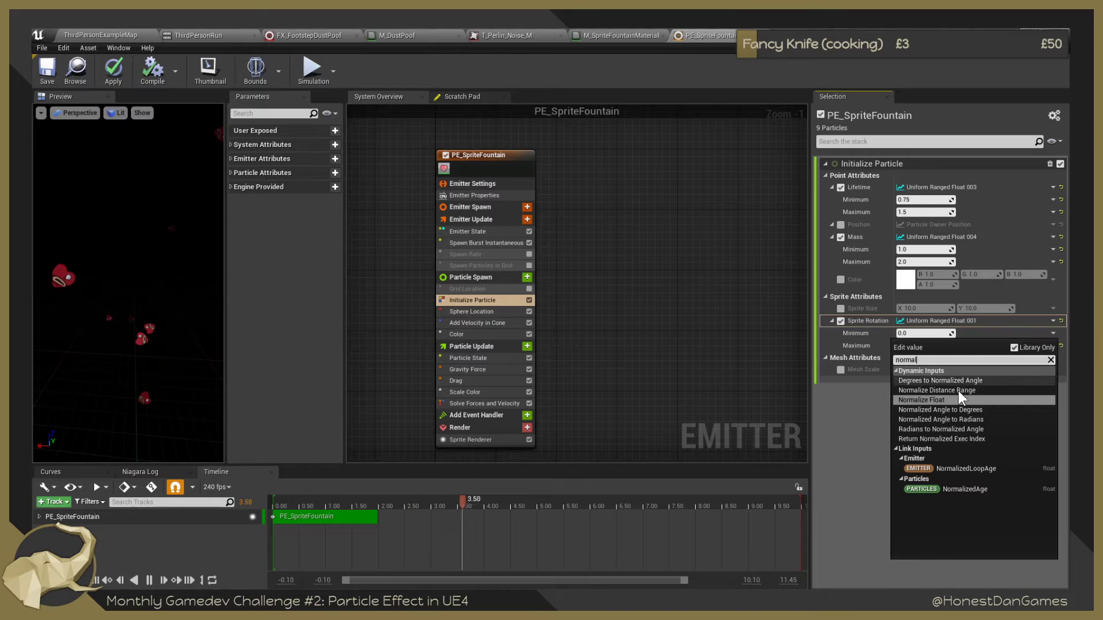
{"action": "left_click", "coordinate": [945, 399]}
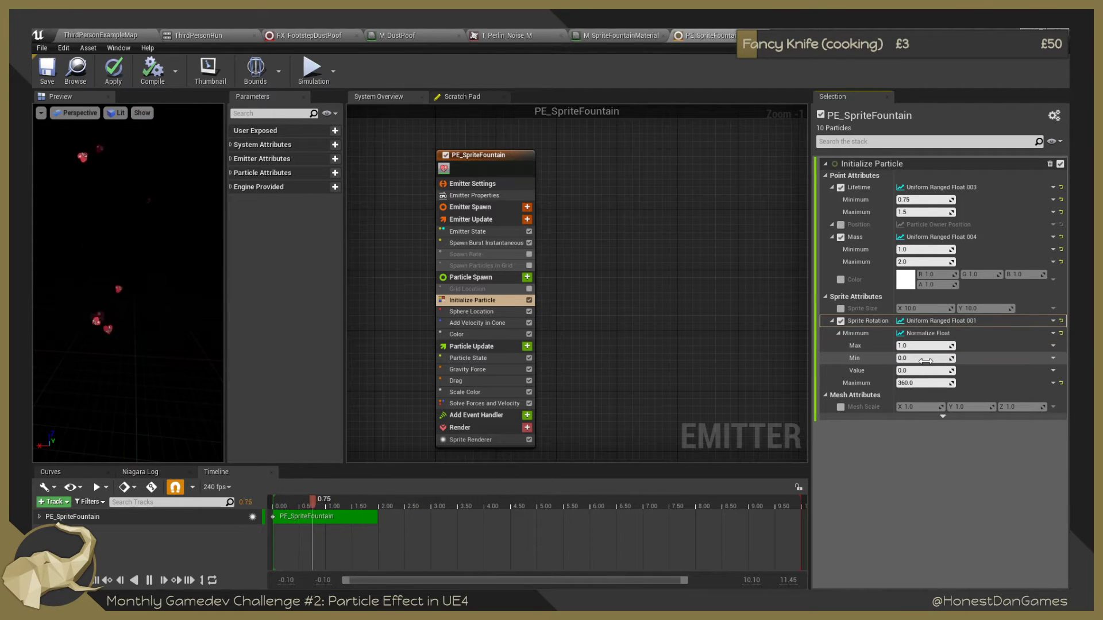
{"action": "key", "text": "ctrl+z"}
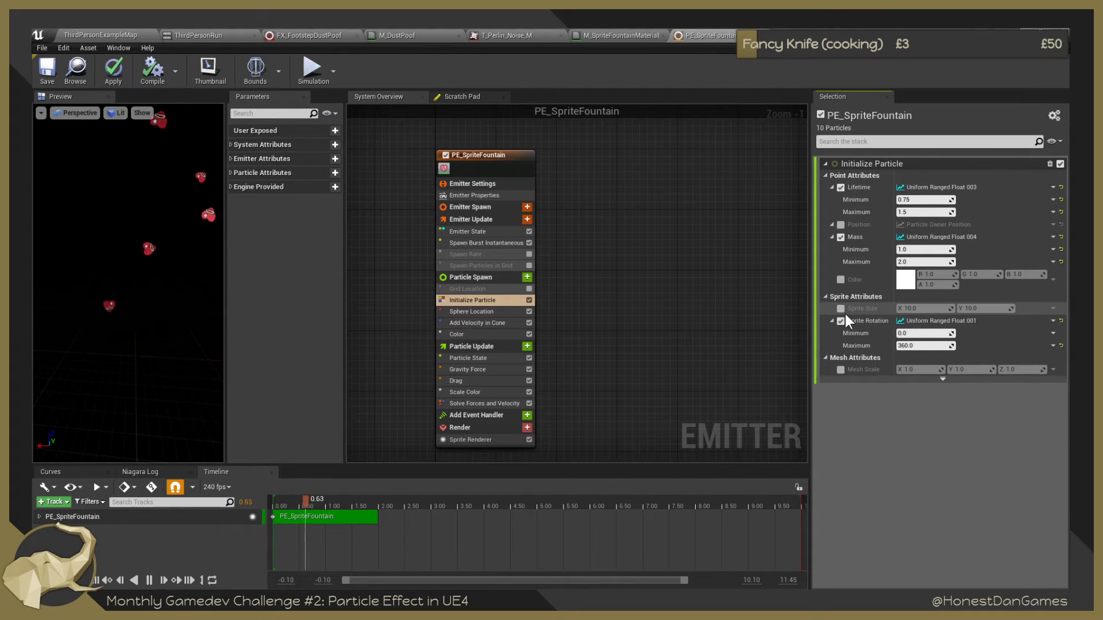
{"action": "left_click", "coordinate": [917, 345]}
{"action": "key", "text": "Return"}
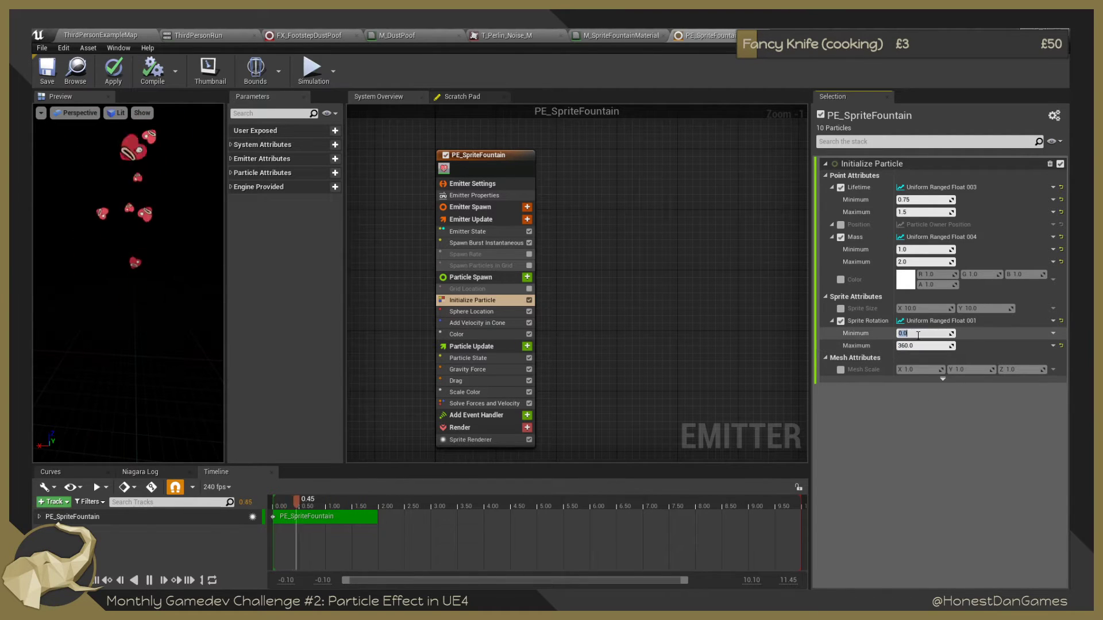
Set the Sprite Rotation range minimum to -45.0 and maximum to 45.0.
{"action": "left_click", "coordinate": [924, 333]}
{"action": "type", "text": "-45"}
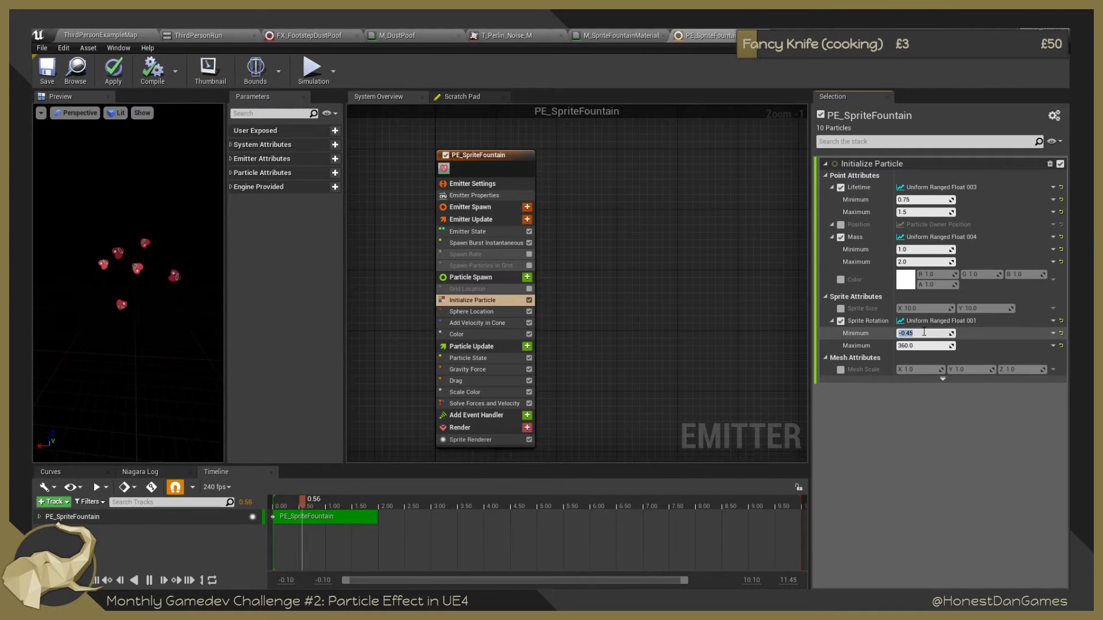
{"action": "key", "text": "Return"}
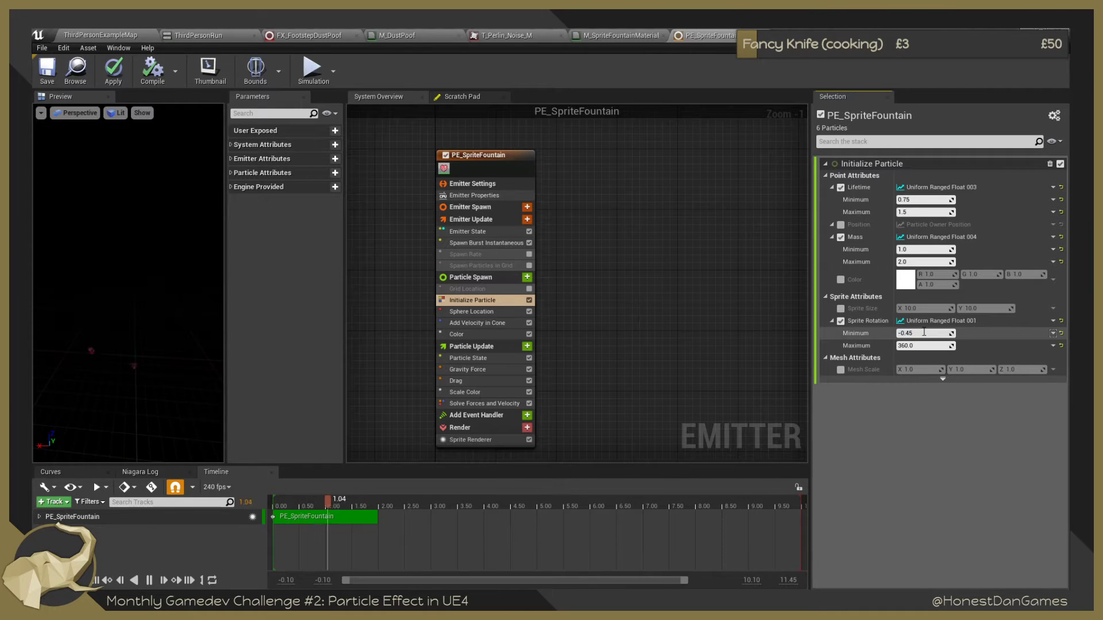
{"action": "left_click", "coordinate": [907, 334]}
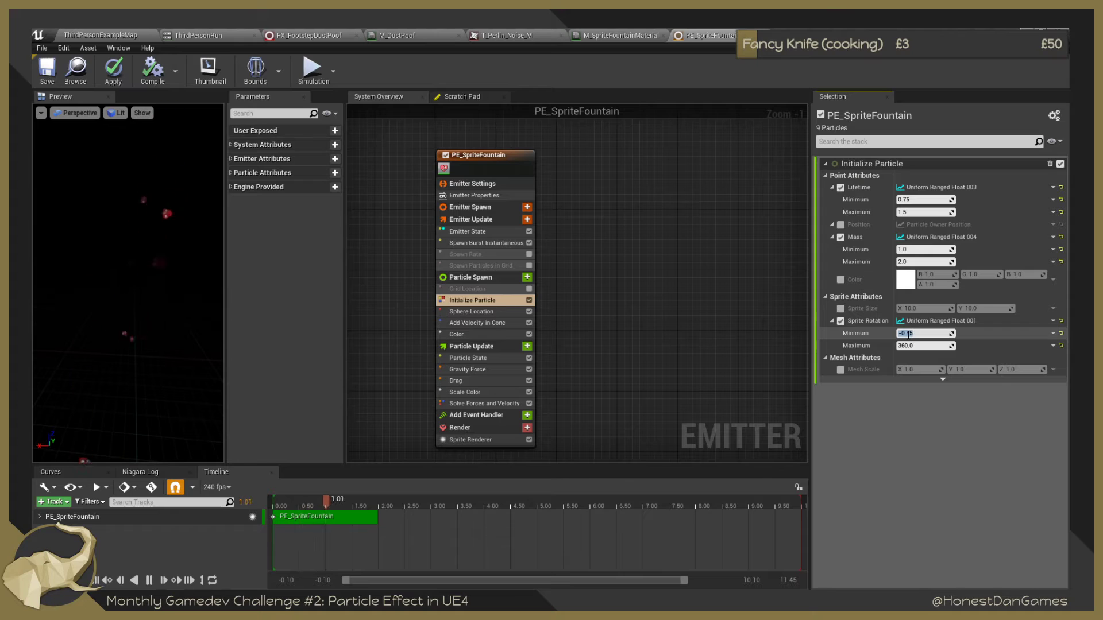
{"action": "key", "text": "BackSpace"}
{"action": "left_click", "coordinate": [921, 345]}
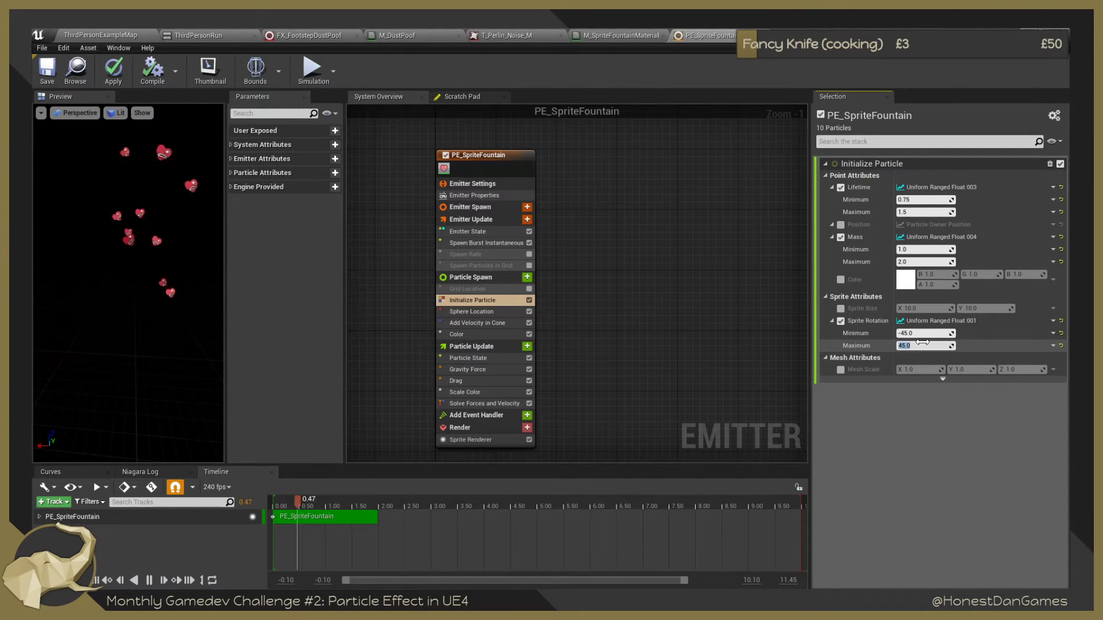
{"action": "key", "text": "Return"}
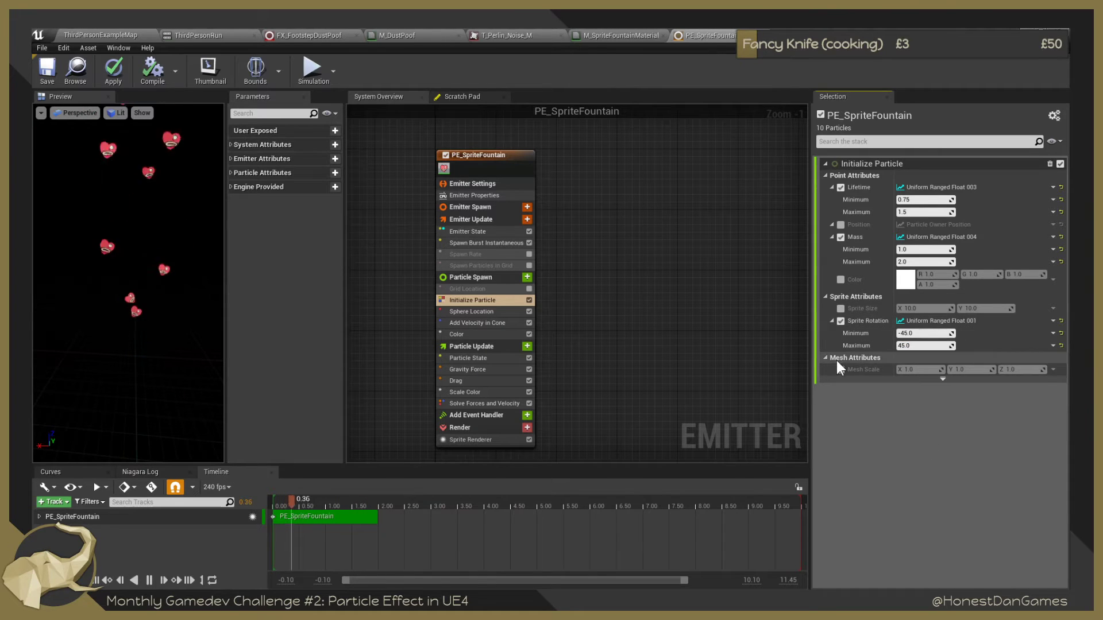
{"action": "left_click", "coordinate": [823, 421]}
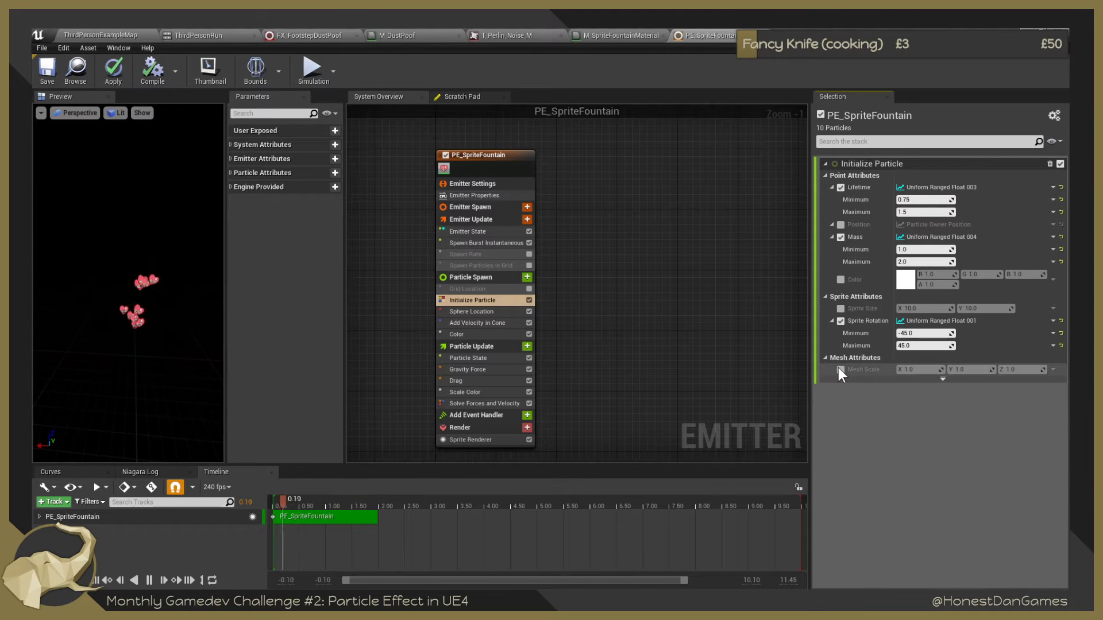
In Sphere Location, keep Random distribution and enable Surface Only Band Thickness at 0.0.
{"action": "left_click", "coordinate": [461, 312]}
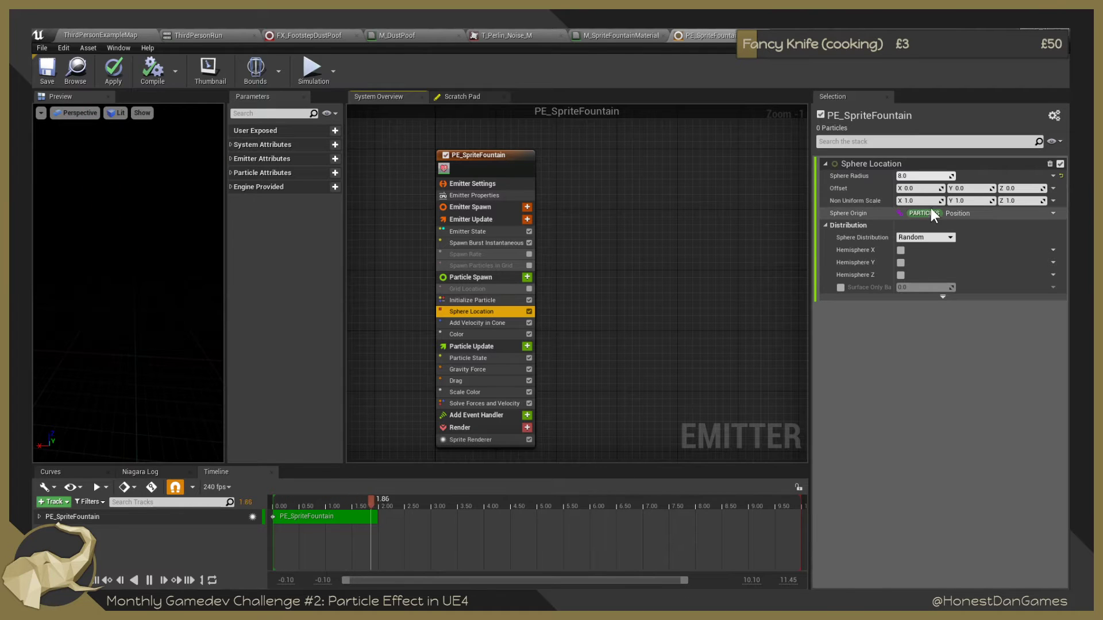
{"action": "left_click", "coordinate": [939, 239]}
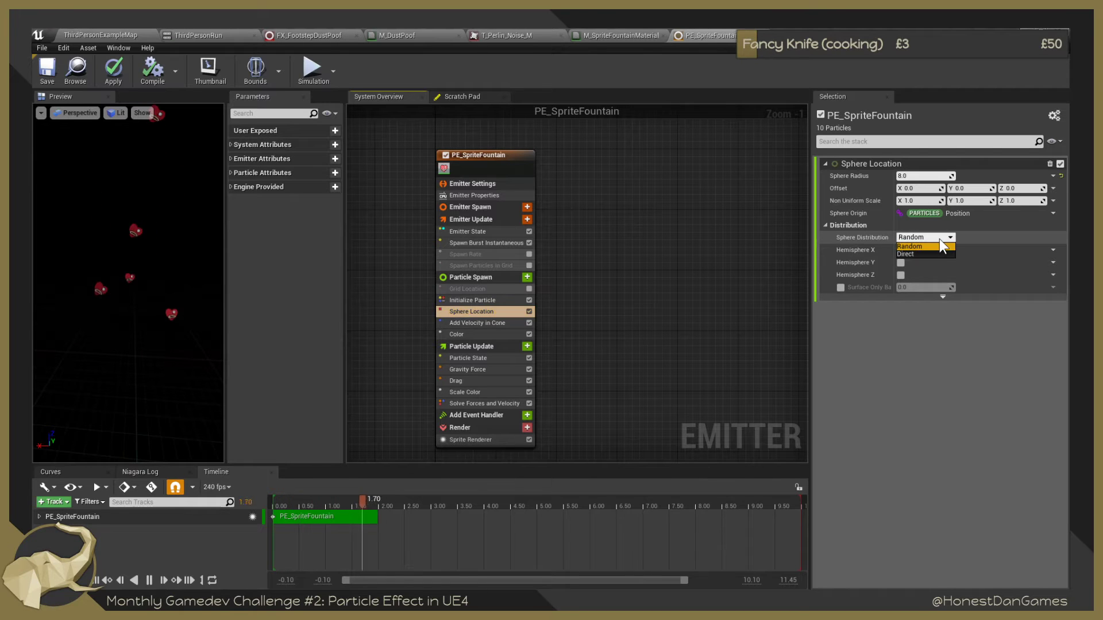
{"action": "left_click", "coordinate": [939, 241]}
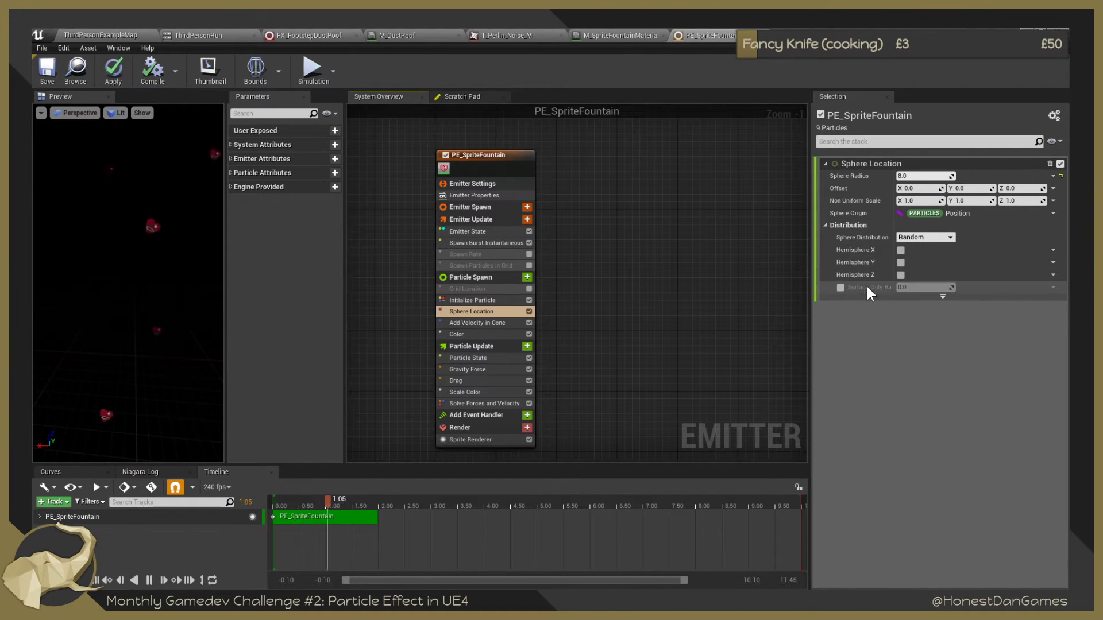
{"action": "mouse_move", "coordinate": [867, 287]}
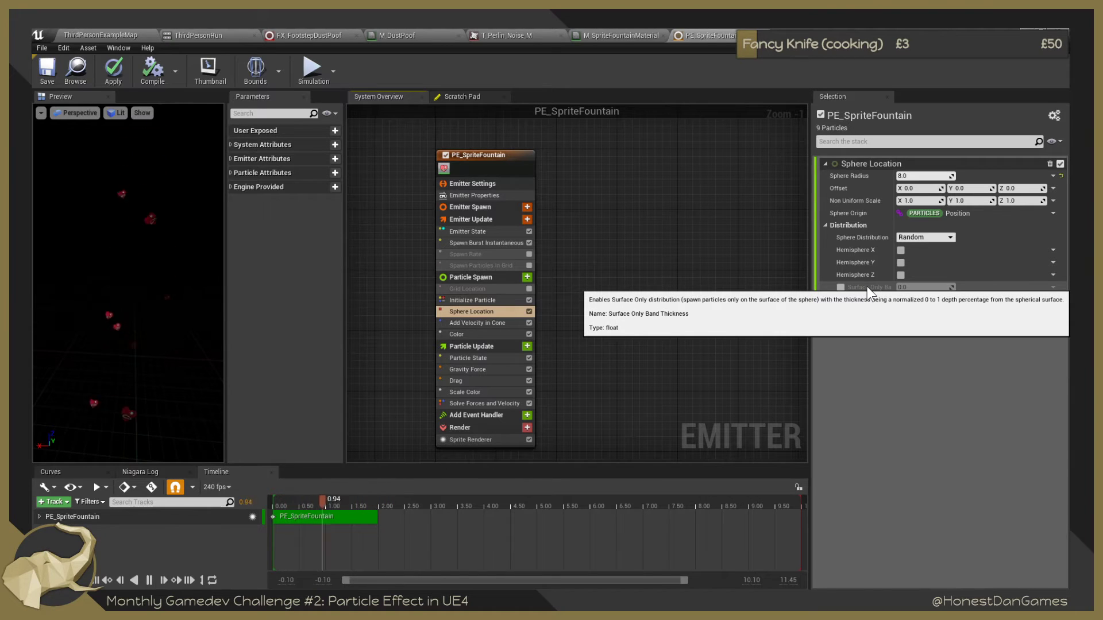
{"action": "left_click", "coordinate": [840, 287]}
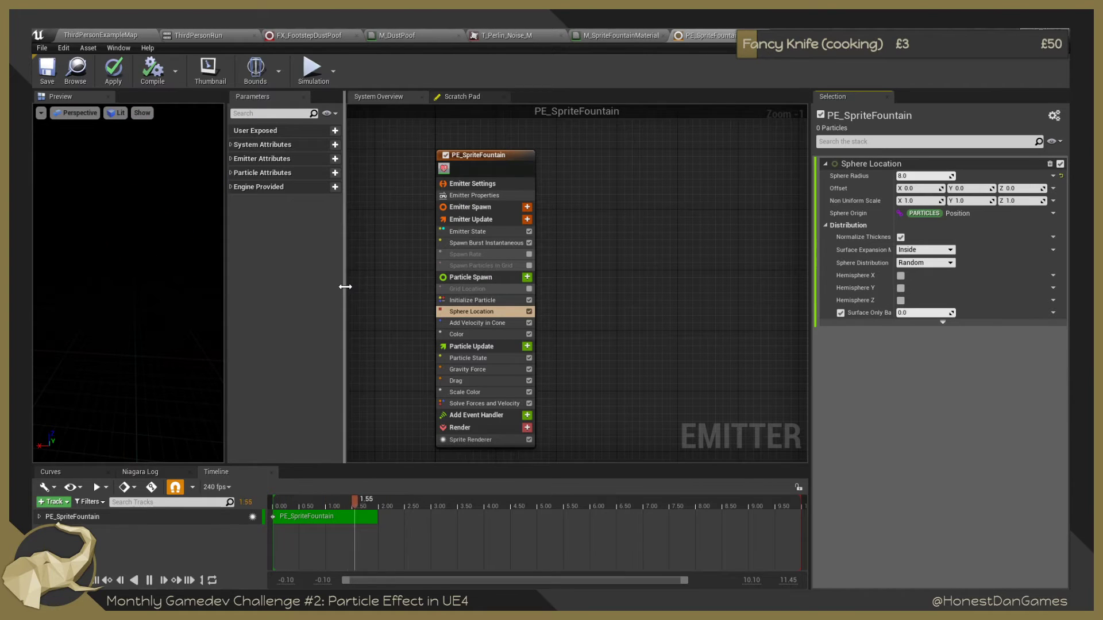
Widen the parameters panel, enlarge the preview, and reposition the emitter node.
{"action": "left_click_drag", "start_coordinate": [345, 287], "coordinate": [486, 282]}
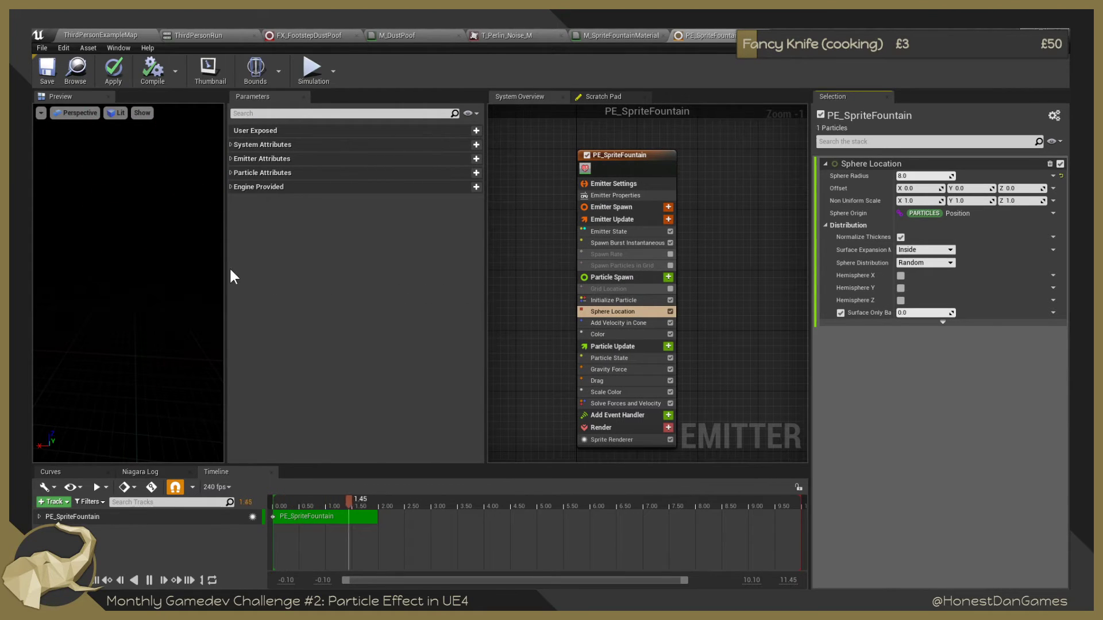
{"action": "left_click_drag", "start_coordinate": [226, 267], "coordinate": [355, 259]}
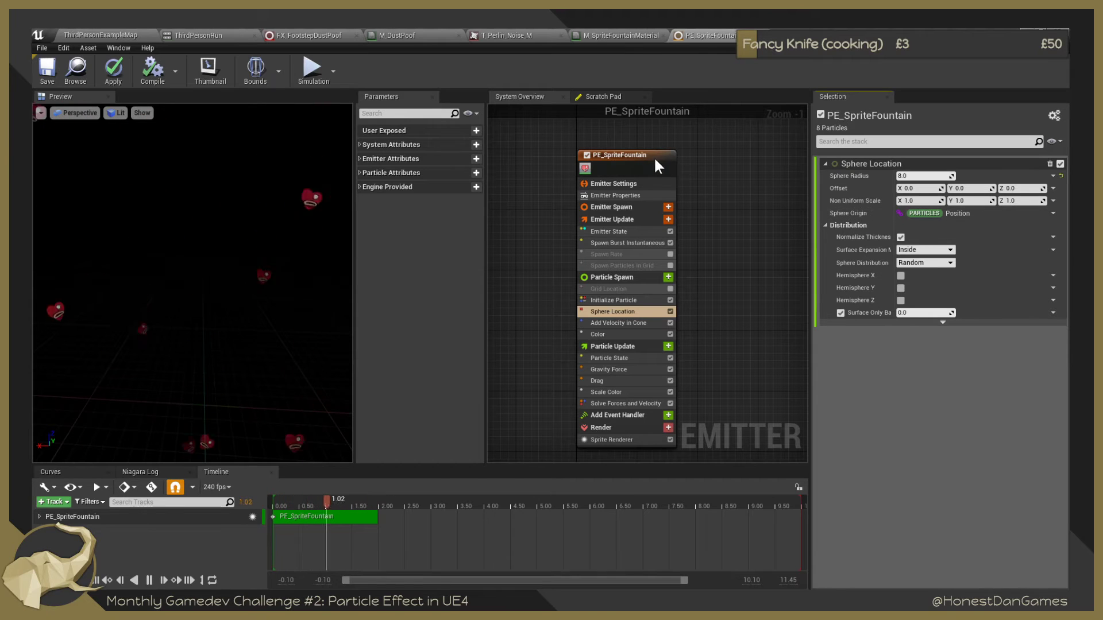
{"action": "left_click_drag", "start_coordinate": [603, 155], "coordinate": [557, 153]}
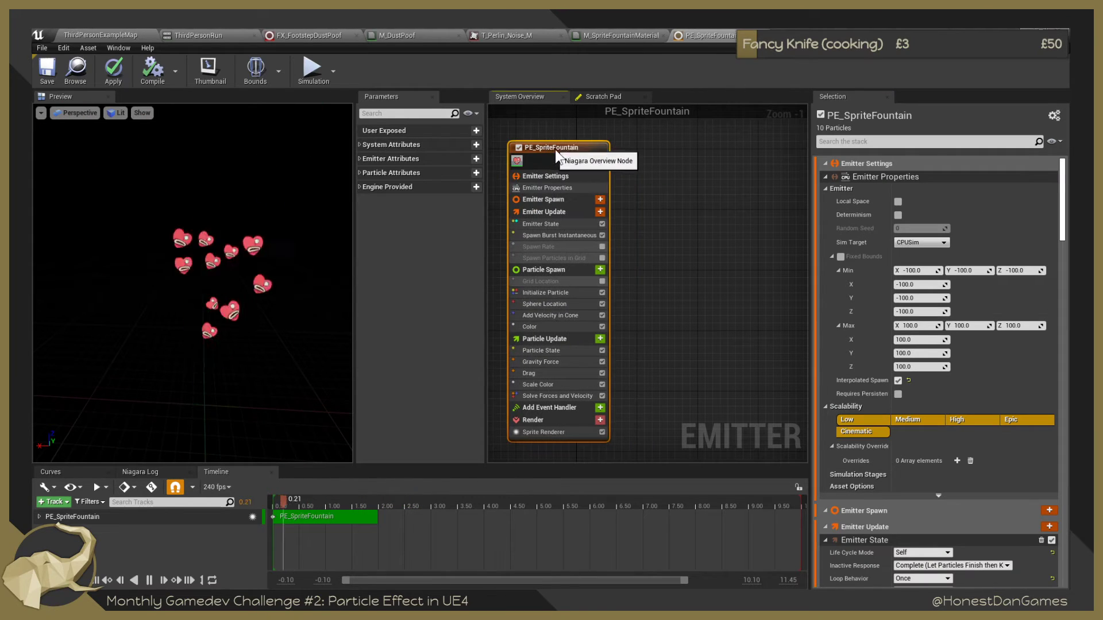
Set Sphere Location's Surface Only Band Thickness to 1.0 and untick the band option.
{"action": "left_click", "coordinate": [542, 304]}
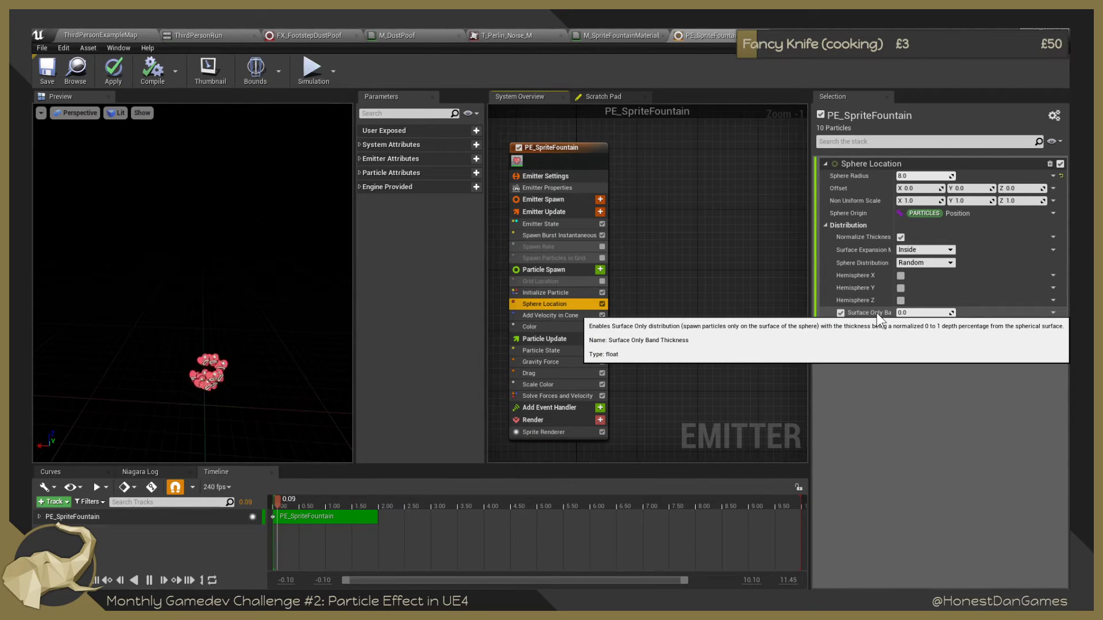
{"action": "left_click", "coordinate": [911, 310]}
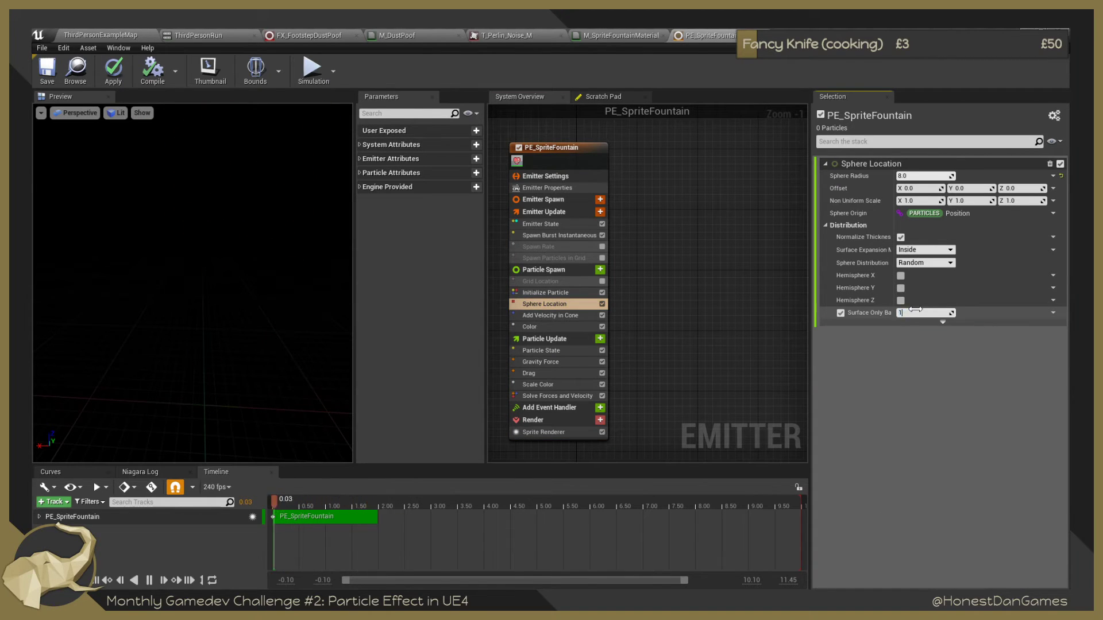
{"action": "type", "text": "1"}
{"action": "key", "text": "Return"}
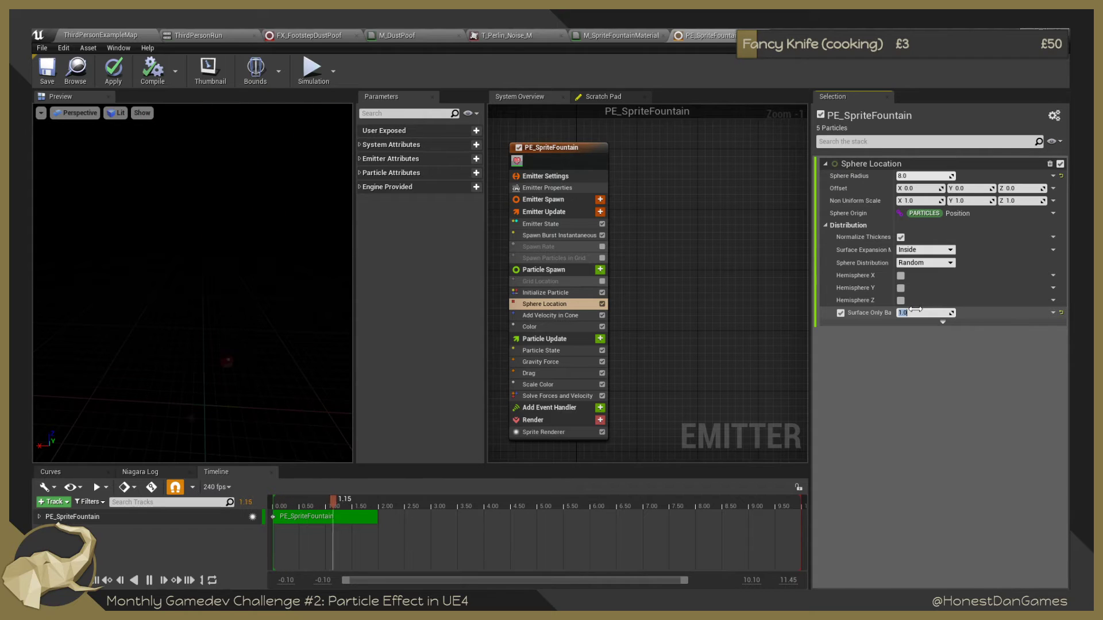
{"action": "left_click", "coordinate": [840, 314]}
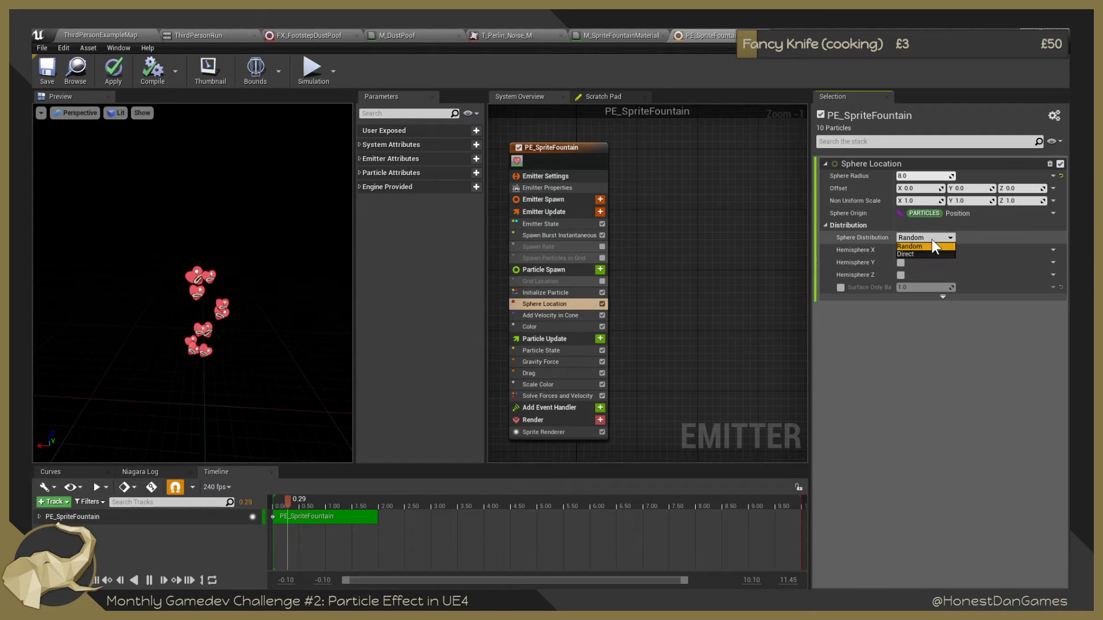
{"action": "mouse_move", "coordinate": [881, 240]}
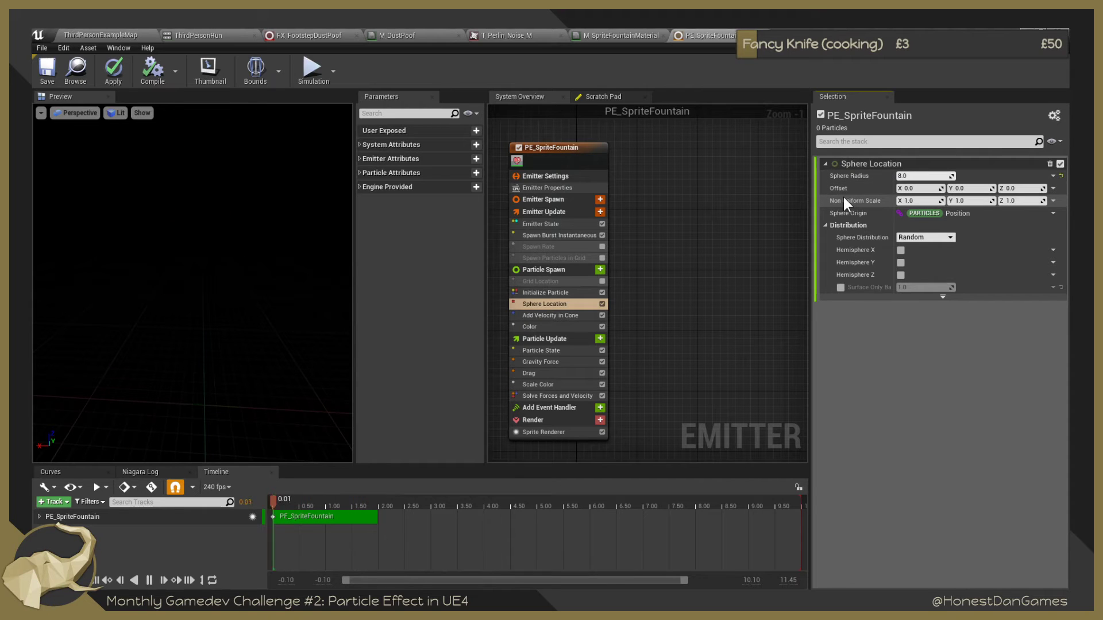
{"action": "left_click", "coordinate": [564, 187]}
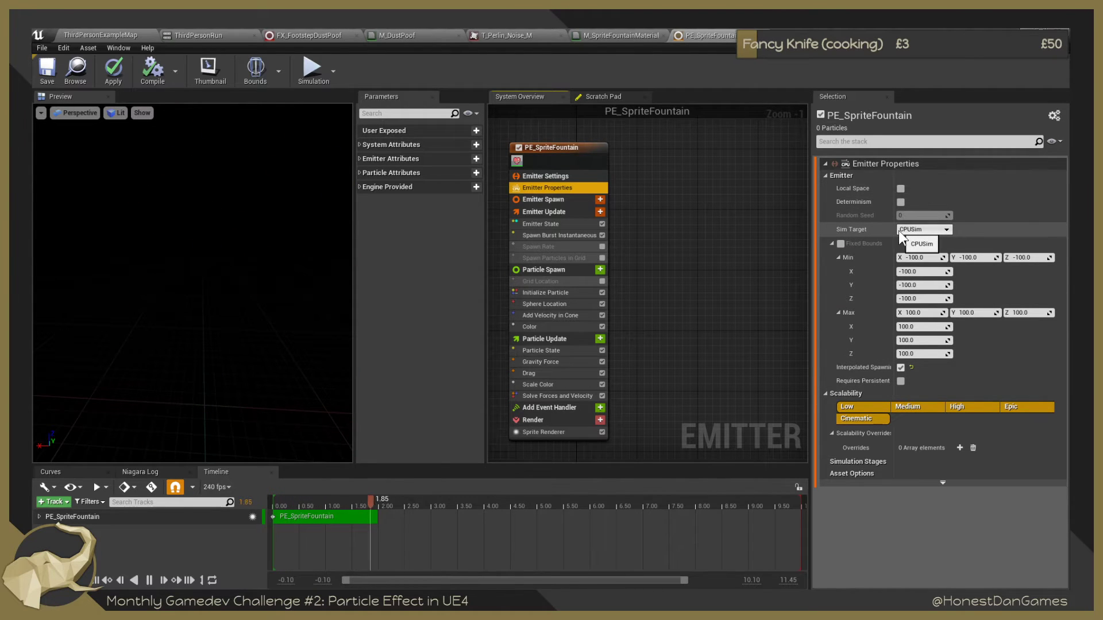
{"action": "left_click", "coordinate": [841, 244]}
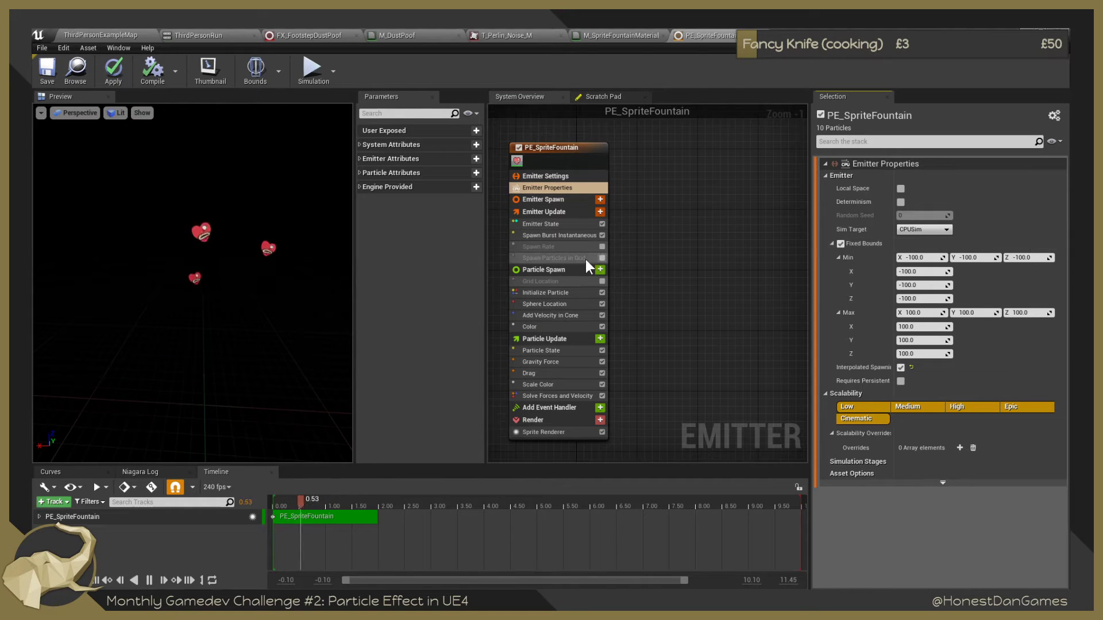
{"action": "left_click", "coordinate": [544, 303]}
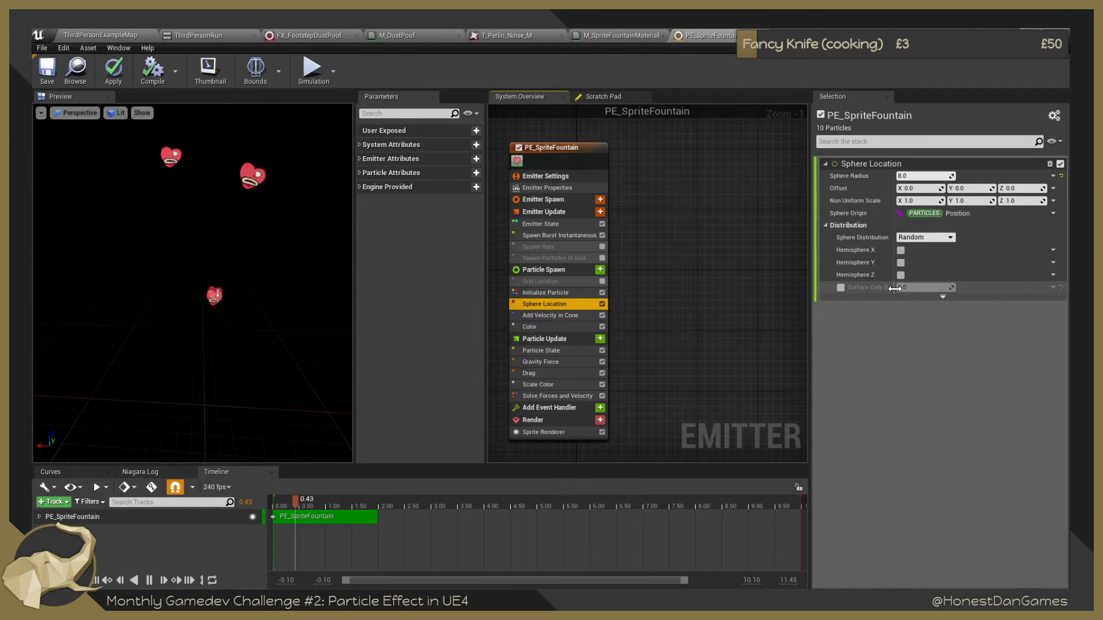
{"action": "left_click", "coordinate": [550, 189]}
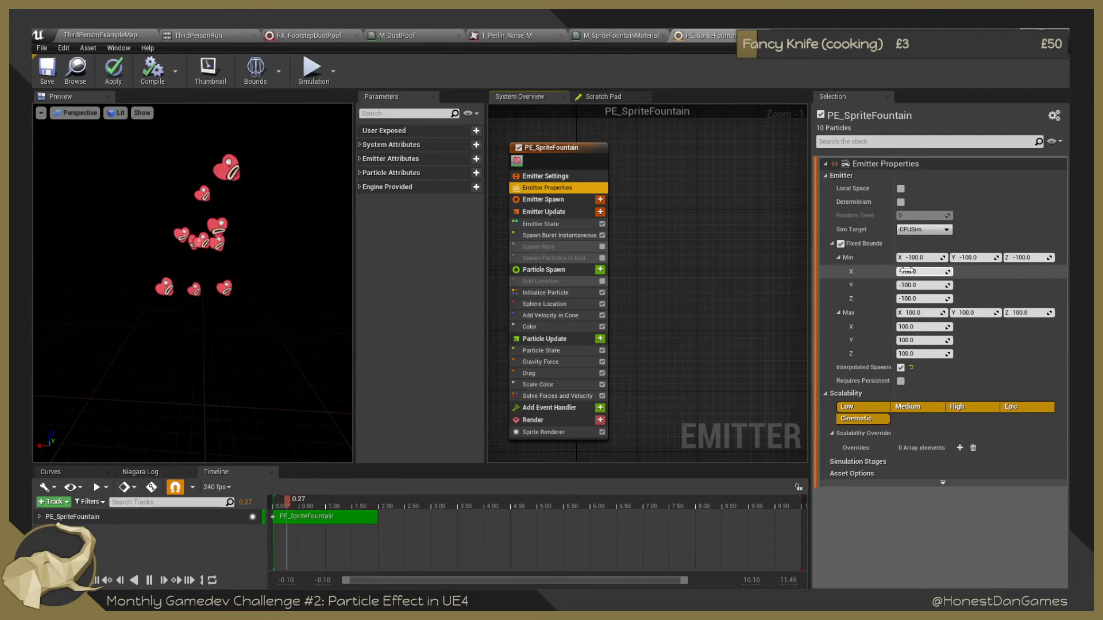
{"action": "left_click", "coordinate": [841, 243]}
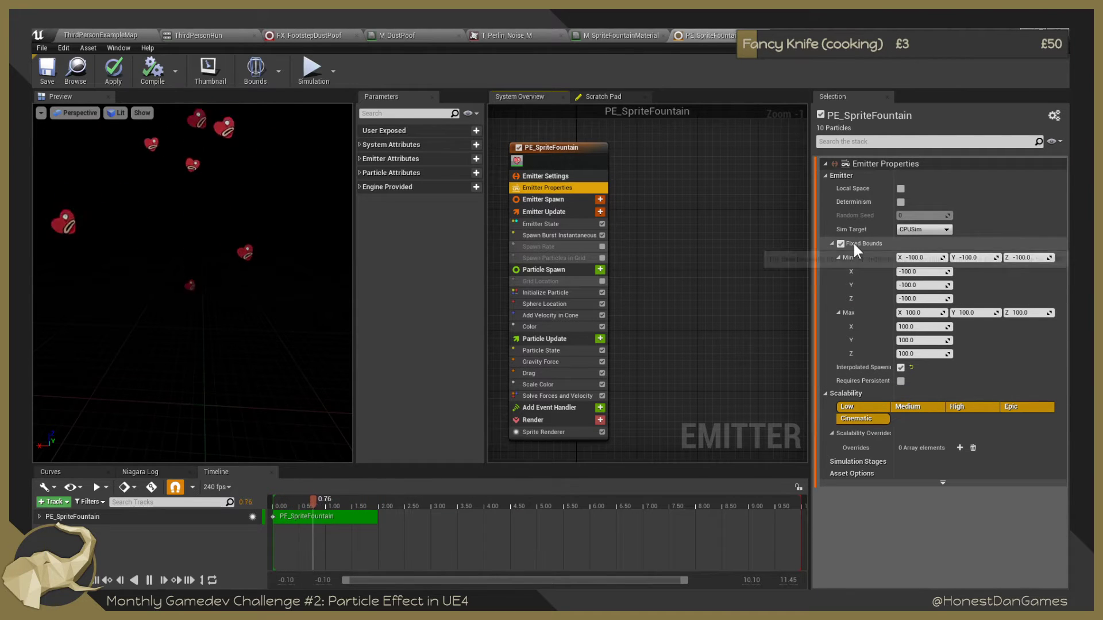
{"action": "left_click", "coordinate": [539, 306]}
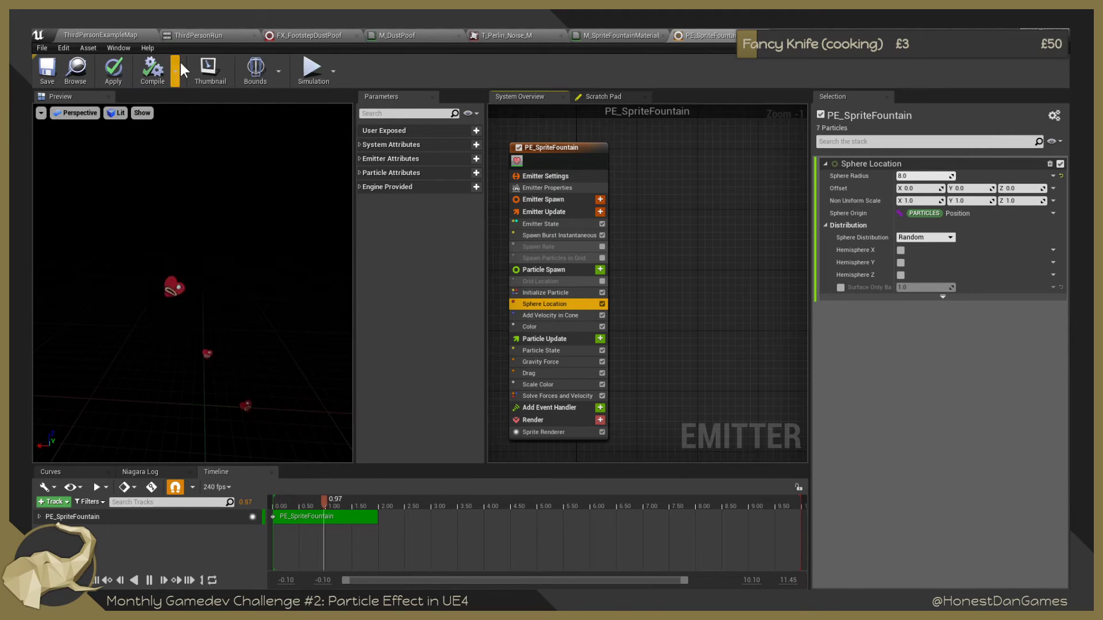
{"action": "left_click", "coordinate": [257, 69]}
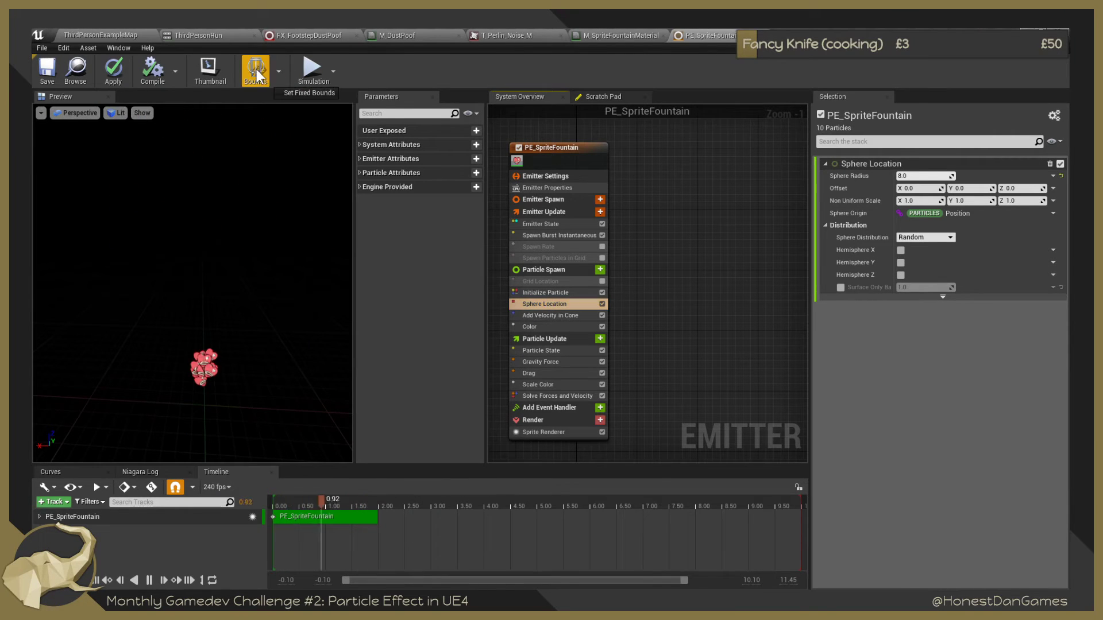
{"action": "scroll", "coordinate": [237, 259], "scroll_direction": "down", "scroll_amount": 5}
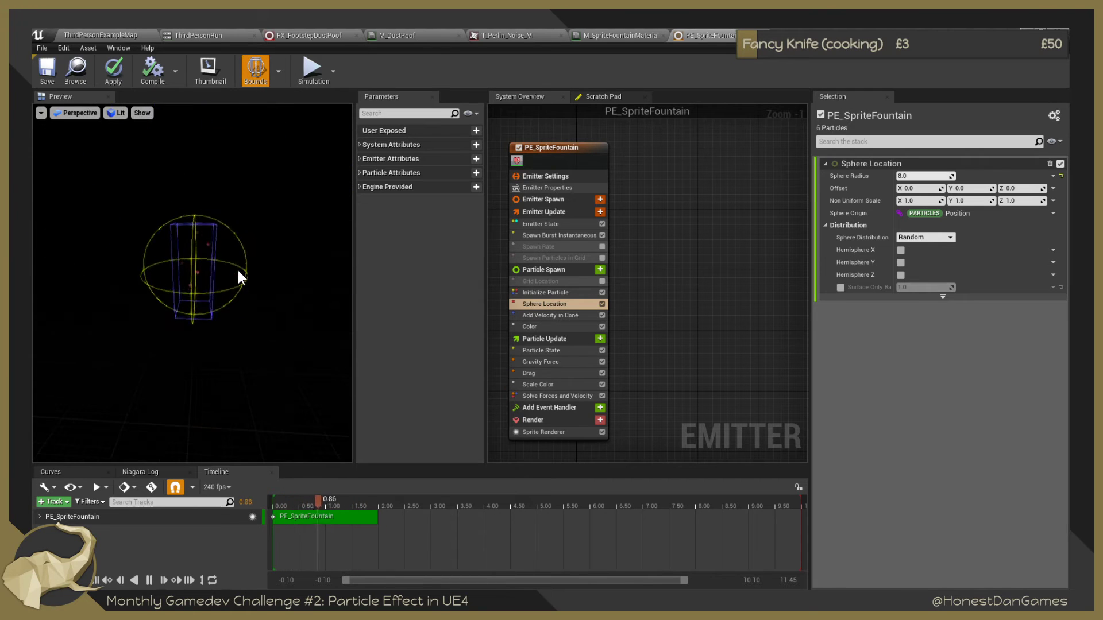
{"action": "scroll", "coordinate": [232, 281], "scroll_direction": "up", "scroll_amount": 5}
{"action": "scroll", "coordinate": [233, 298], "scroll_direction": "down", "scroll_amount": 2}
{"action": "scroll", "coordinate": [233, 297], "scroll_direction": "up", "scroll_amount": 2}
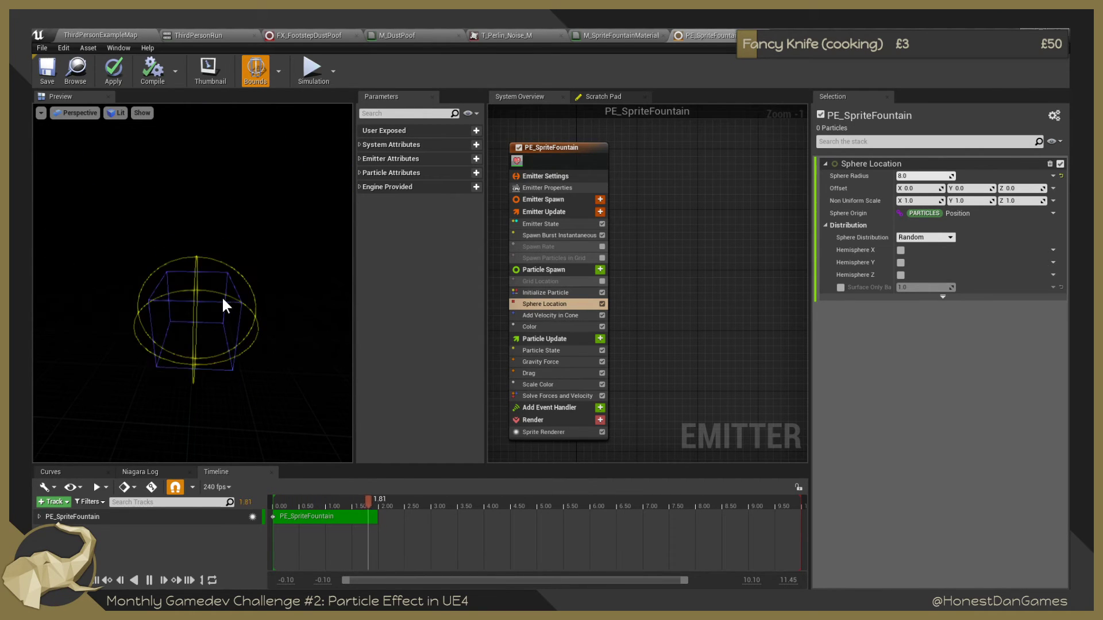
{"action": "scroll", "coordinate": [217, 297], "scroll_direction": "down", "scroll_amount": 4}
{"action": "scroll", "coordinate": [196, 245], "scroll_direction": "up", "scroll_amount": 2}
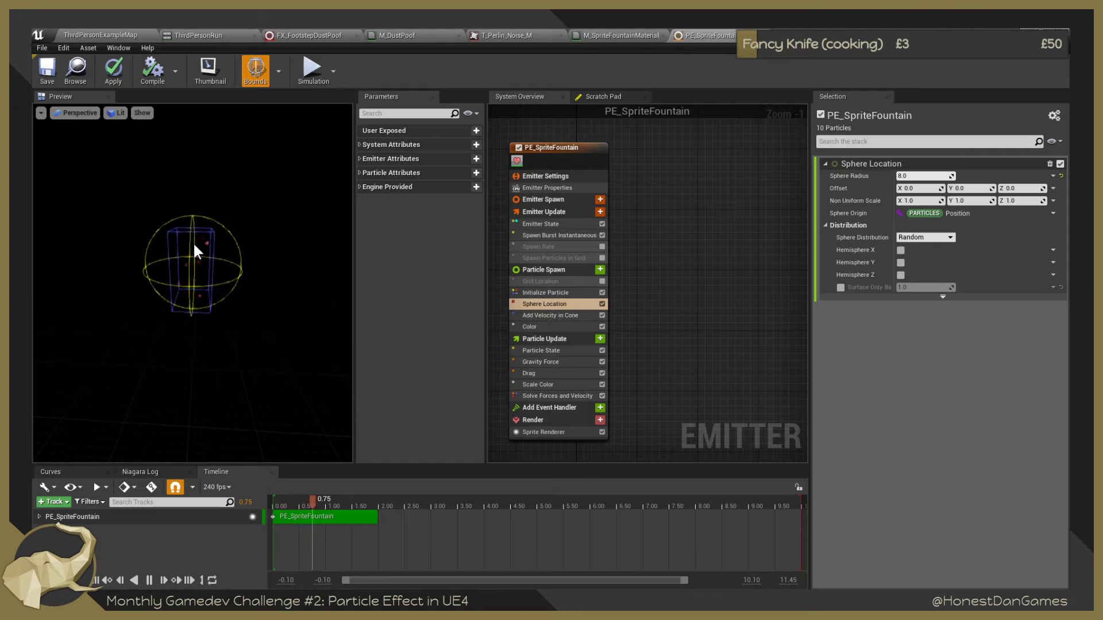
{"action": "scroll", "coordinate": [183, 236], "scroll_direction": "down", "scroll_amount": 2}
{"action": "scroll", "coordinate": [186, 244], "scroll_direction": "up", "scroll_amount": 4}
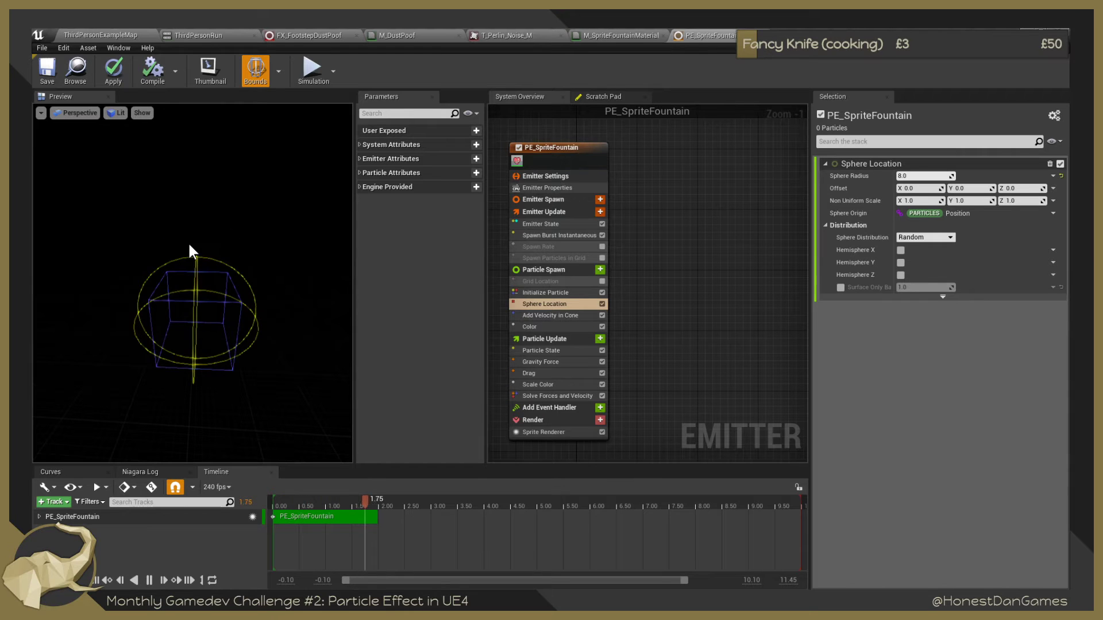
{"action": "scroll", "coordinate": [189, 251], "scroll_direction": "down", "scroll_amount": 4}
{"action": "scroll", "coordinate": [180, 235], "scroll_direction": "up", "scroll_amount": 4}
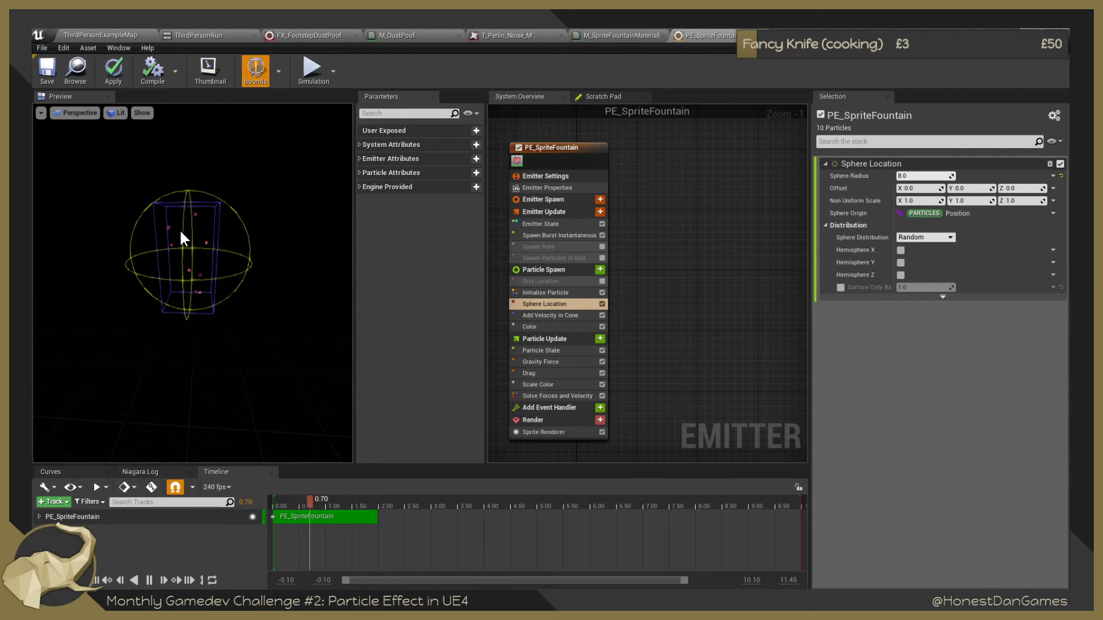
{"action": "scroll", "coordinate": [243, 219], "scroll_direction": "down", "scroll_amount": 2}
{"action": "scroll", "coordinate": [230, 321], "scroll_direction": "up", "scroll_amount": 2}
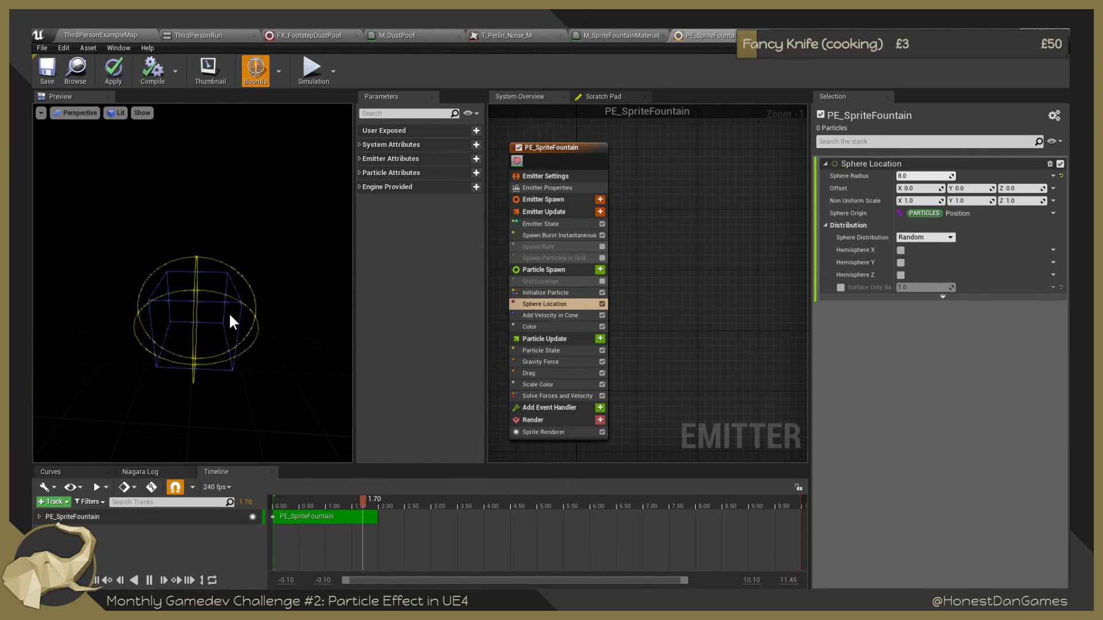
{"action": "scroll", "coordinate": [229, 311], "scroll_direction": "down", "scroll_amount": 4}
{"action": "scroll", "coordinate": [180, 350], "scroll_direction": "up", "scroll_amount": 4}
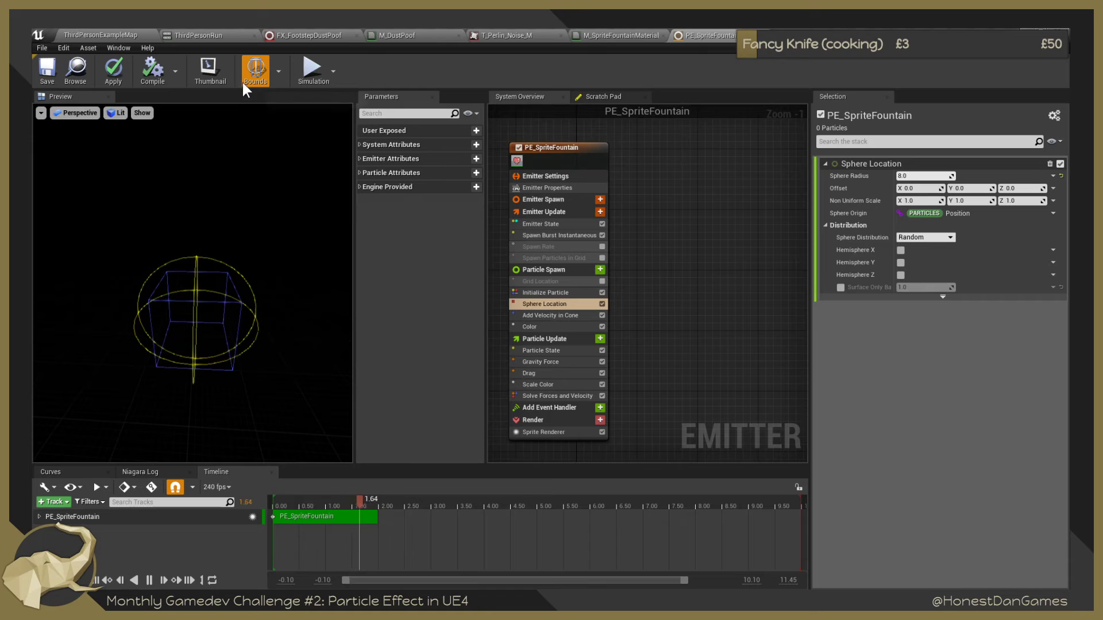
{"action": "left_click", "coordinate": [255, 75]}
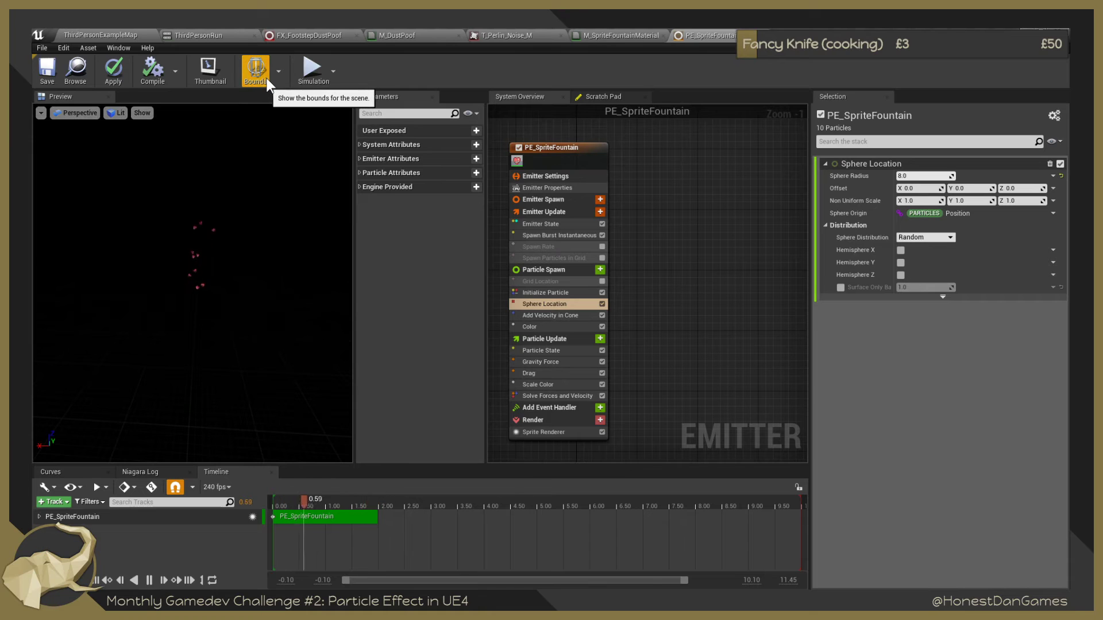
Capture a thumbnail and enable the InstructionCounts and ParticleCounts preview overlays.
{"action": "left_click", "coordinate": [215, 65]}
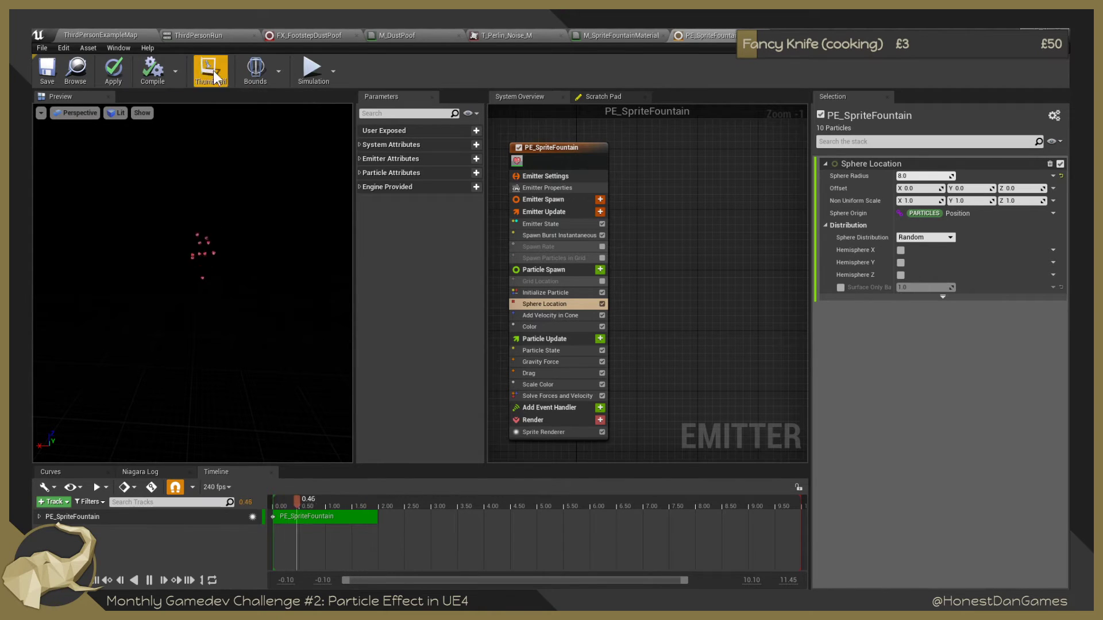
{"action": "left_click", "coordinate": [335, 72]}
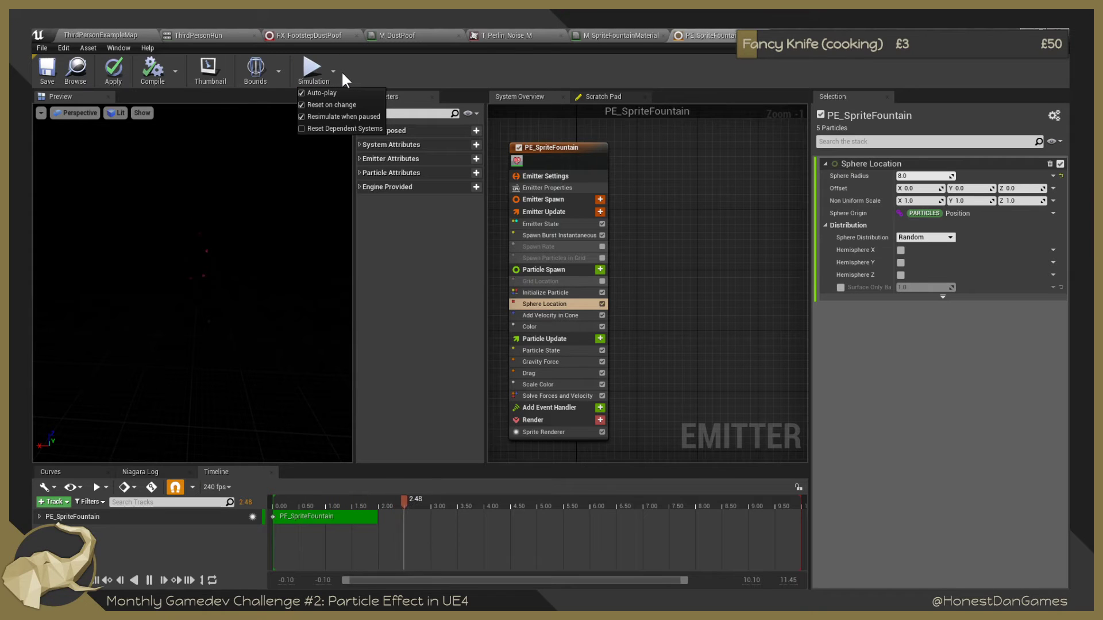
{"action": "left_click", "coordinate": [402, 60]}
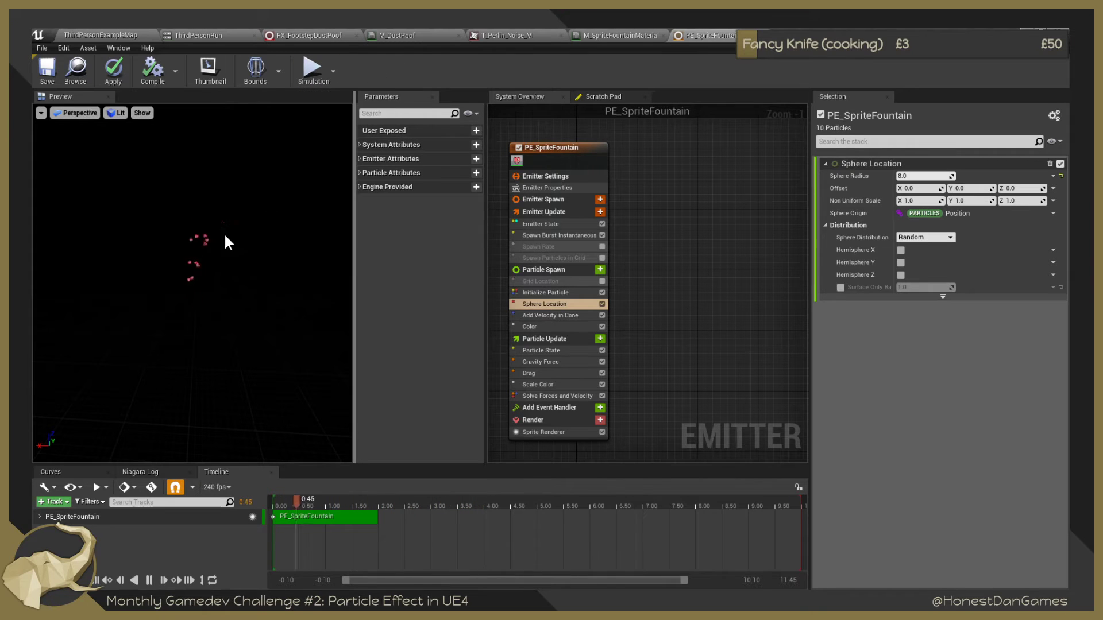
{"action": "left_click", "coordinate": [139, 114]}
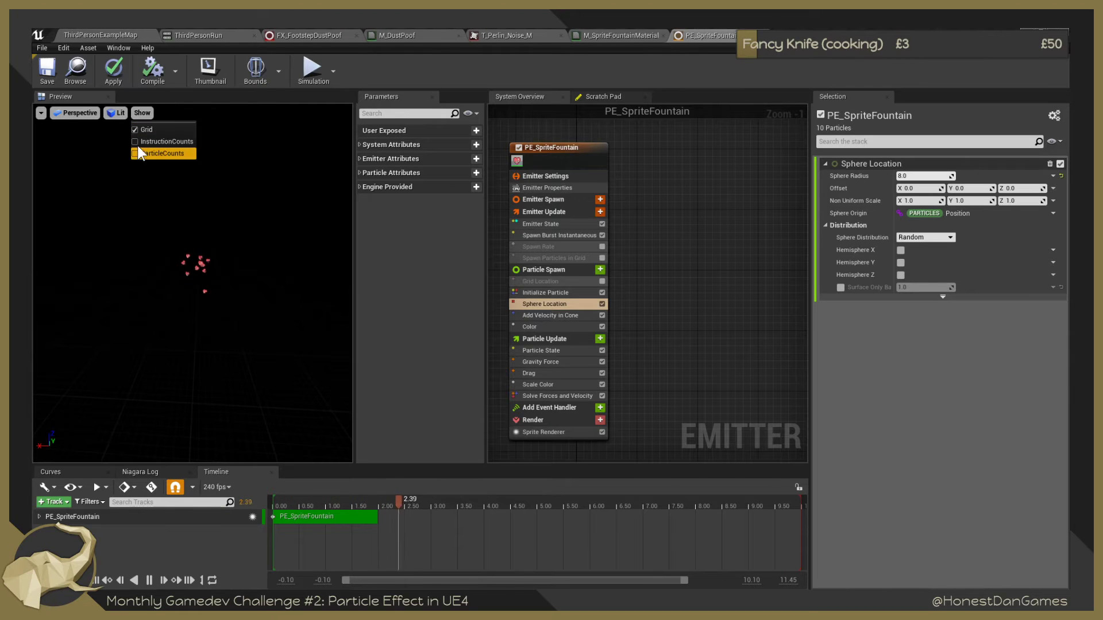
{"action": "left_click", "coordinate": [131, 140]}
{"action": "left_click", "coordinate": [138, 153]}
{"action": "left_click", "coordinate": [118, 118]}
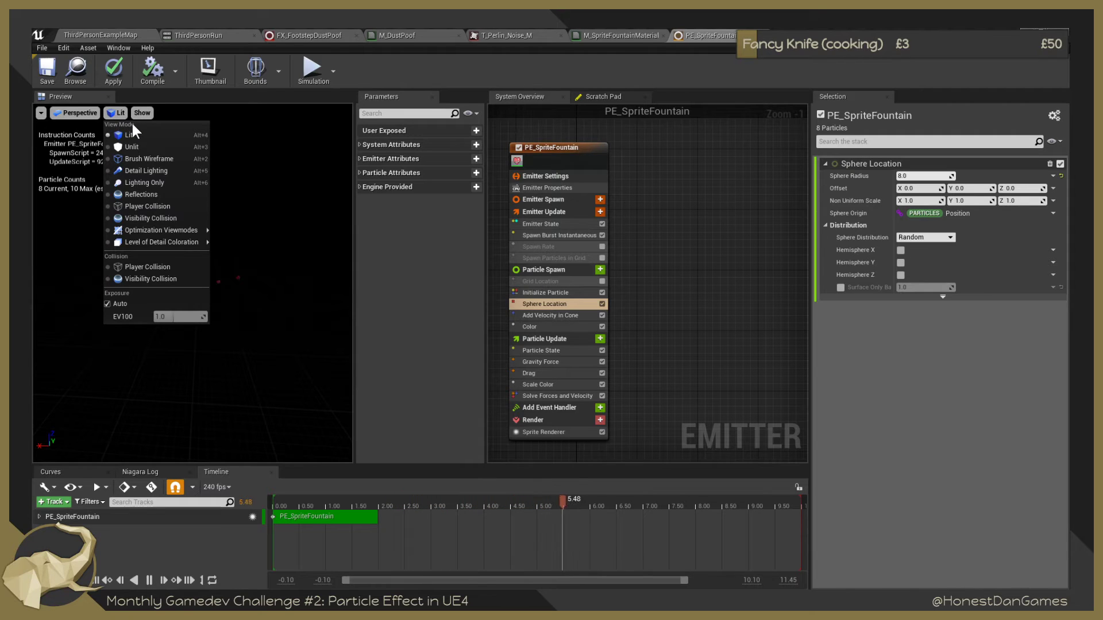
{"action": "left_click", "coordinate": [96, 136]}
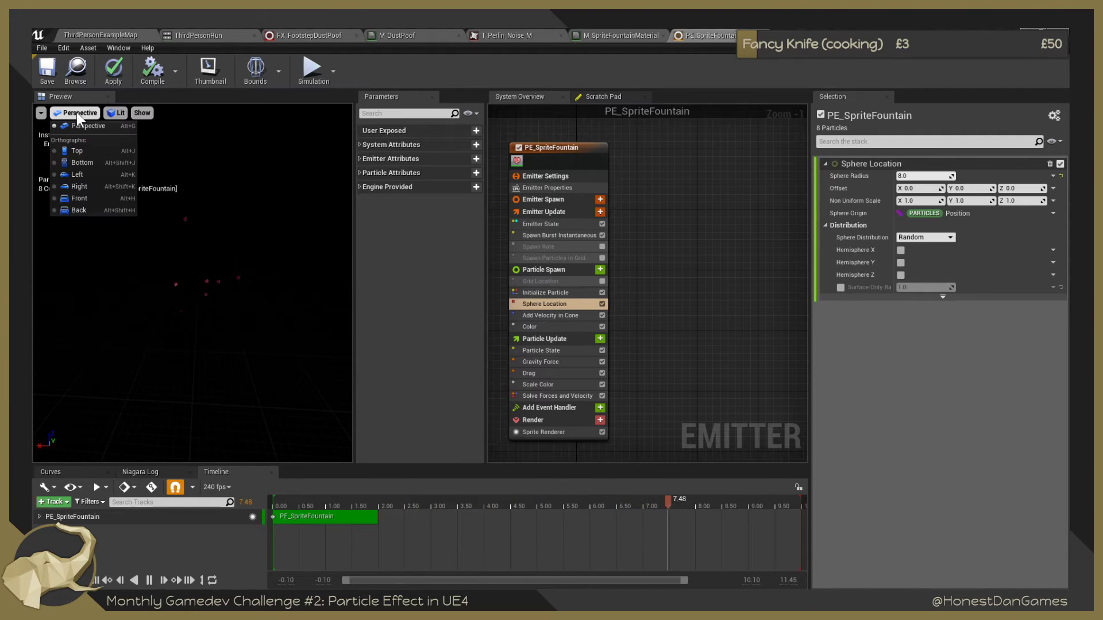
Toggle Orbit Mode in the preview viewport options on and back off.
{"action": "left_click", "coordinate": [40, 113]}
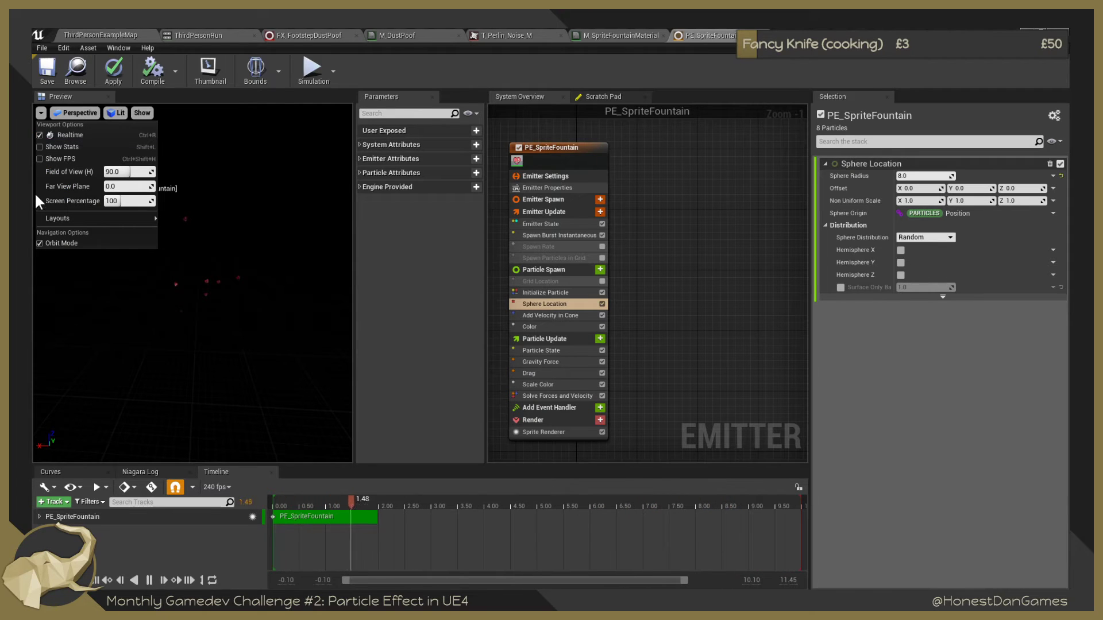
{"action": "mouse_move", "coordinate": [71, 219]}
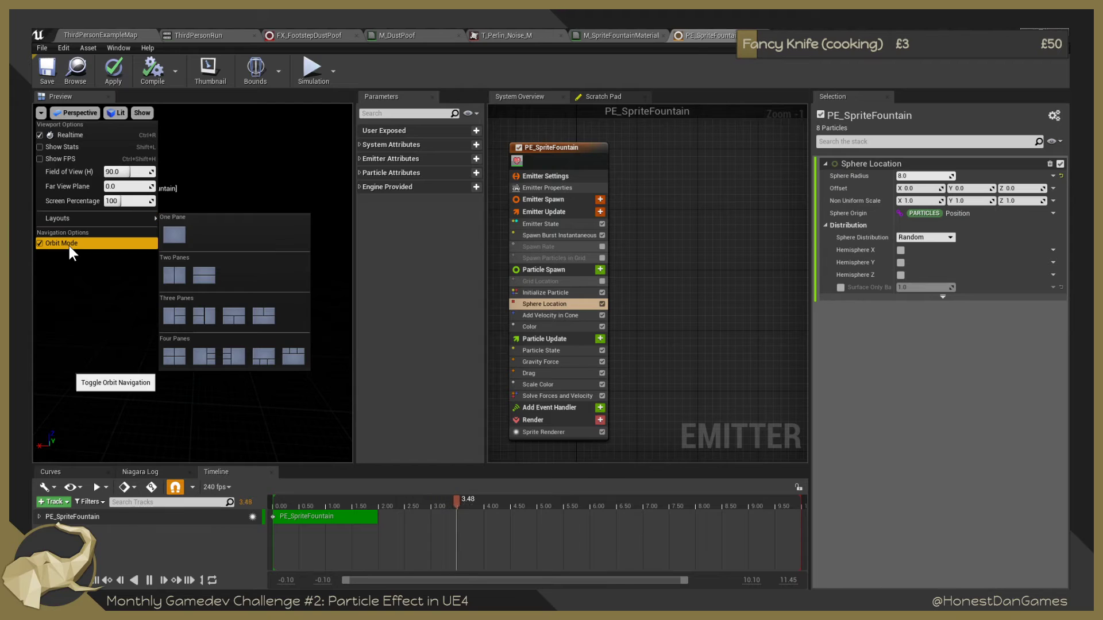
{"action": "left_click", "coordinate": [412, 329]}
{"action": "left_click", "coordinate": [40, 113]}
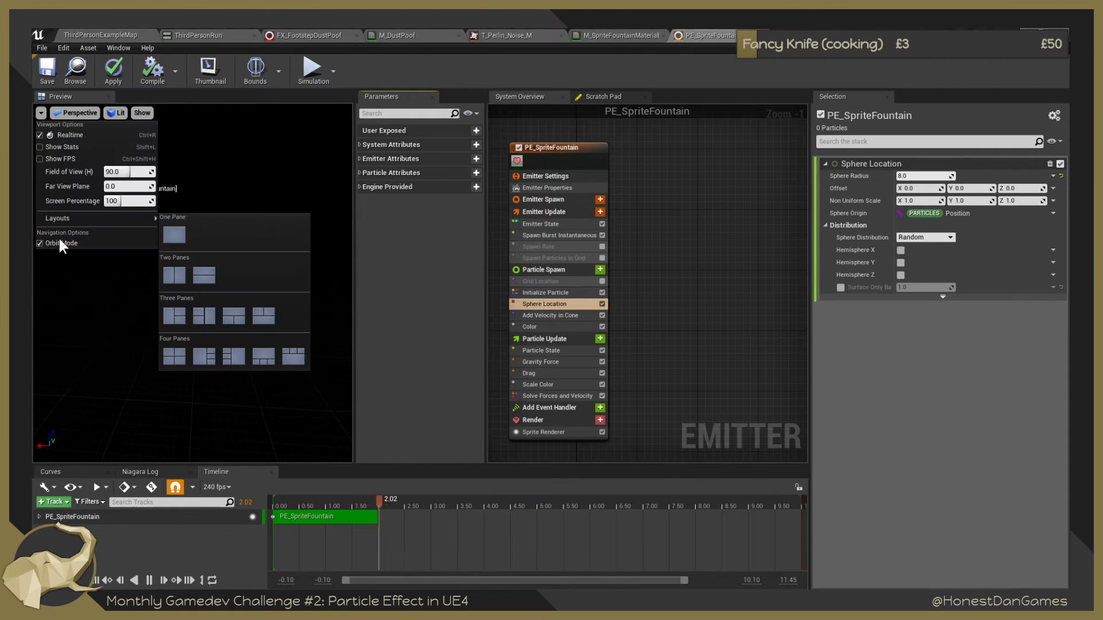
{"action": "left_click", "coordinate": [40, 243]}
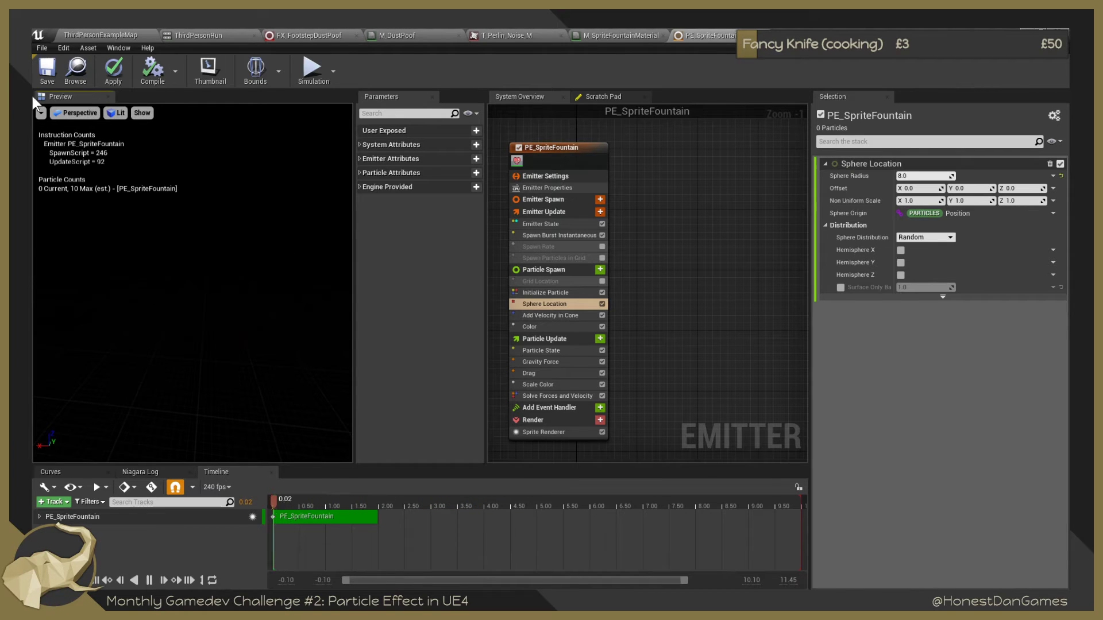
{"action": "left_click", "coordinate": [41, 113]}
{"action": "left_click", "coordinate": [41, 243]}
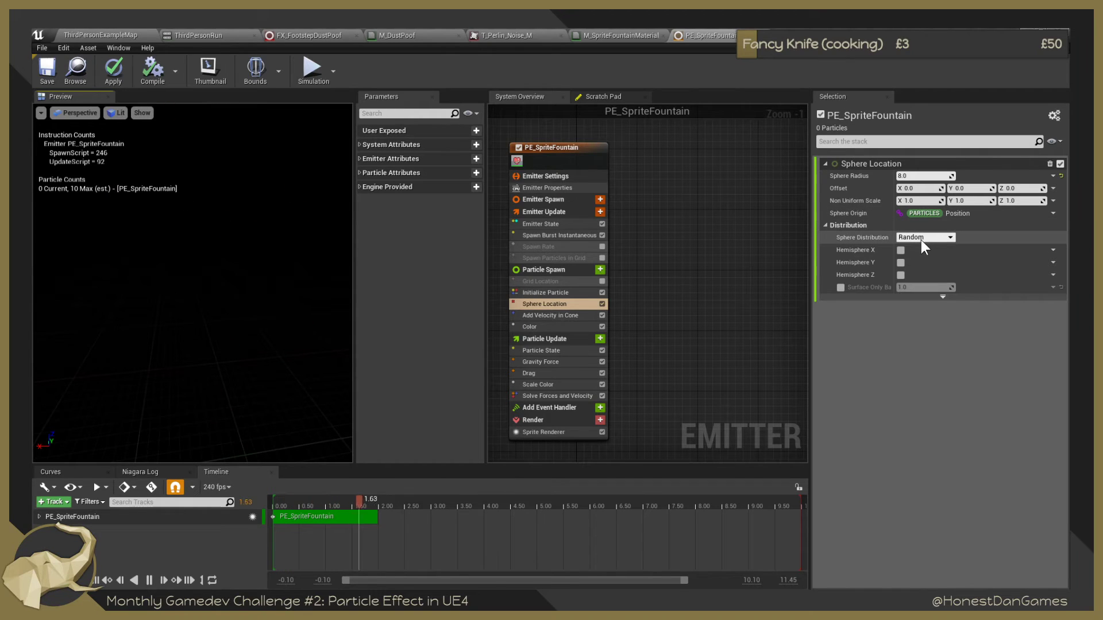
Set Sphere Location's Sphere Radius to 1.0, after briefly trying 100.
{"action": "left_click", "coordinate": [919, 175]}
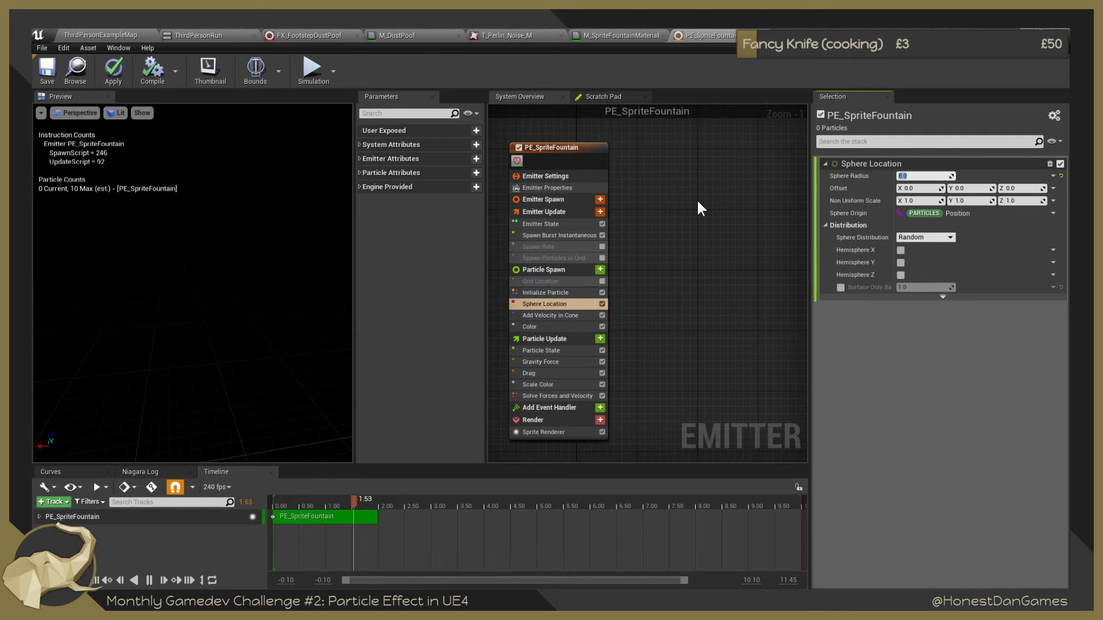
{"action": "type", "text": "1"}
{"action": "key", "text": "Return"}
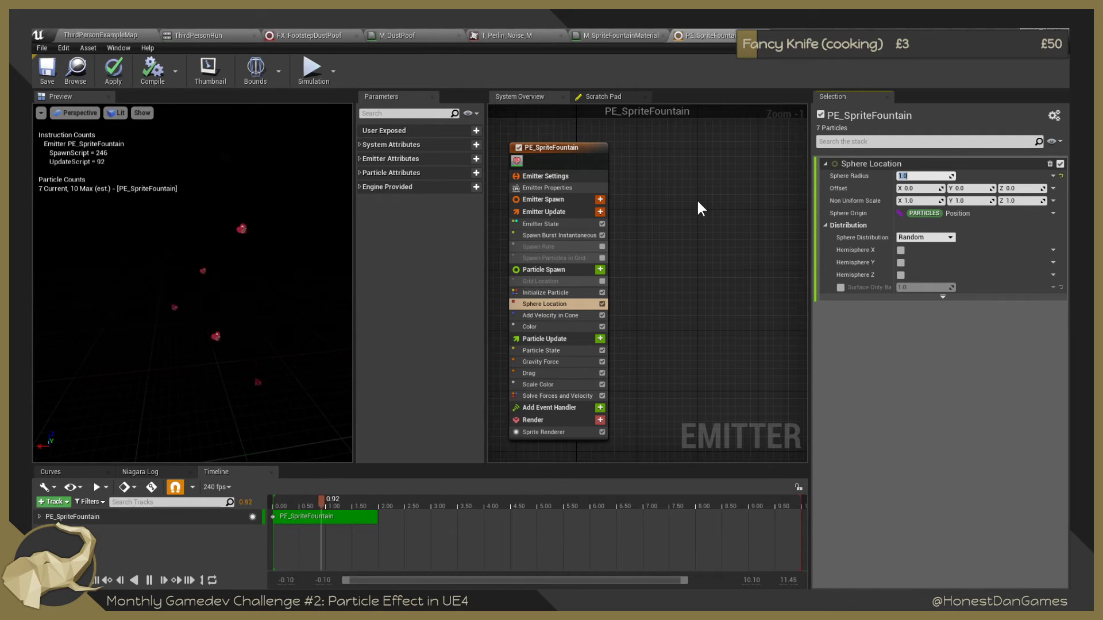
{"action": "type", "text": "1"}
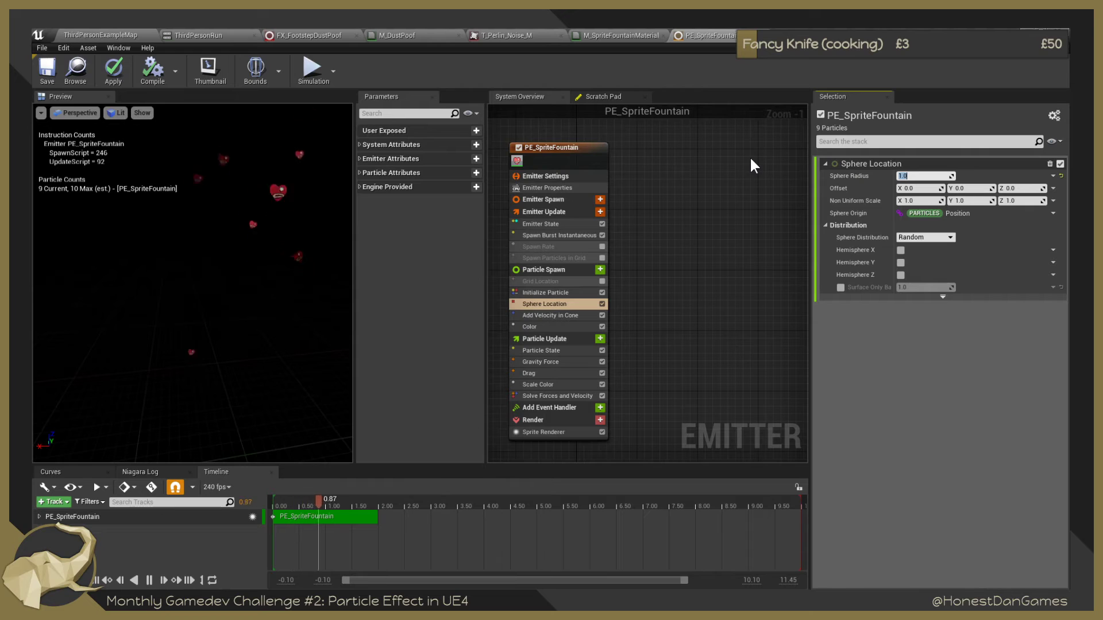
{"action": "type", "text": "00"}
{"action": "key", "text": "Return"}
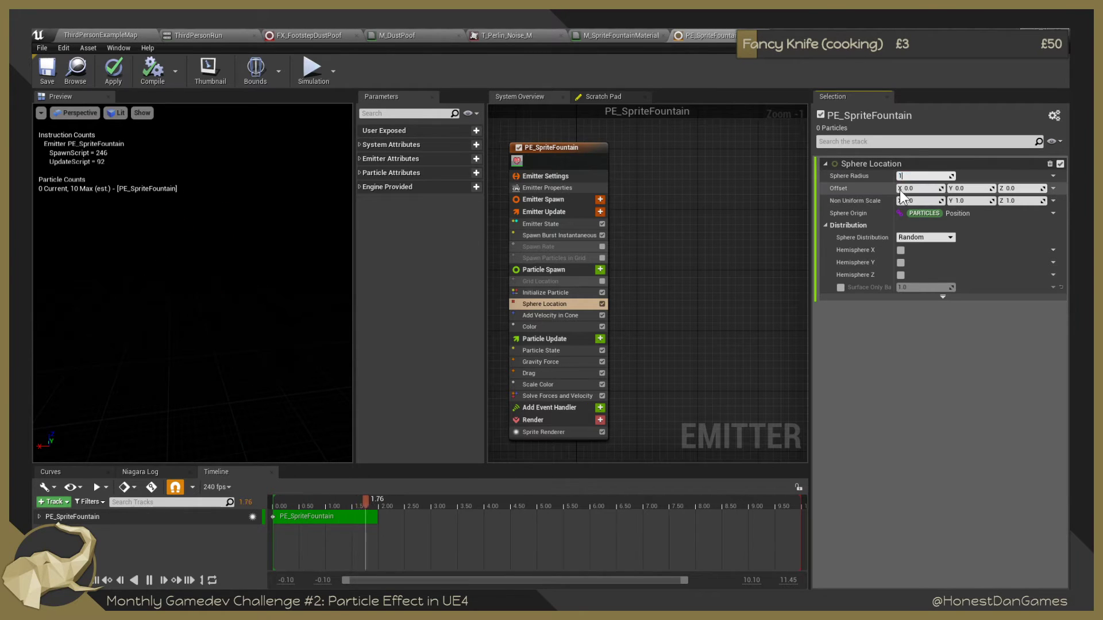
{"action": "type", "text": "00"}
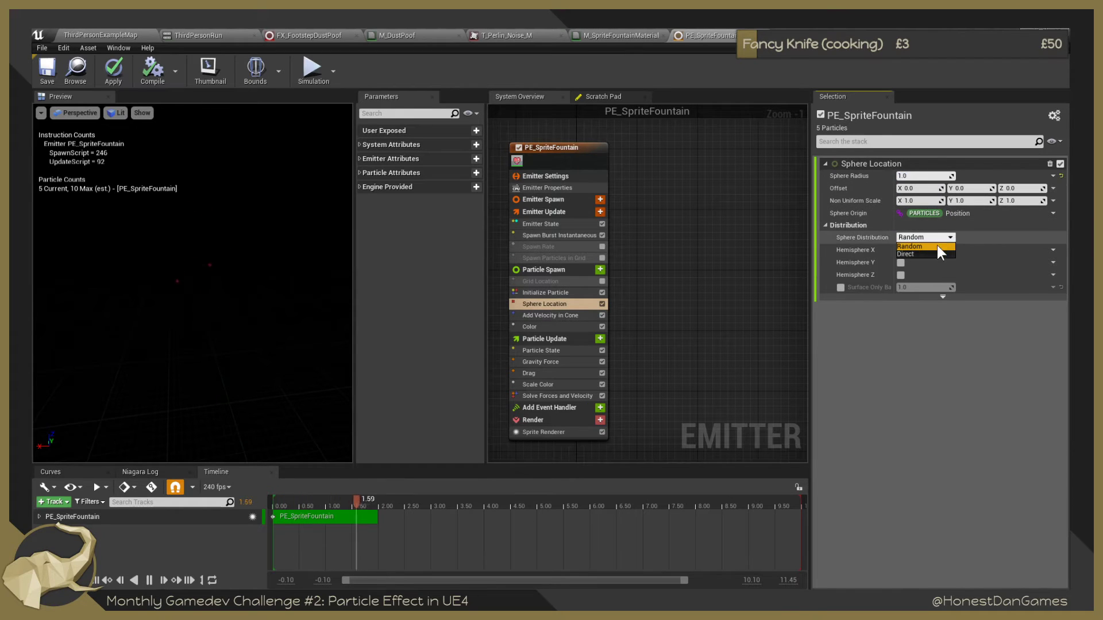
Switch Sphere Distribution to Direct and set U and V Position to 1.
{"action": "left_click", "coordinate": [915, 253]}
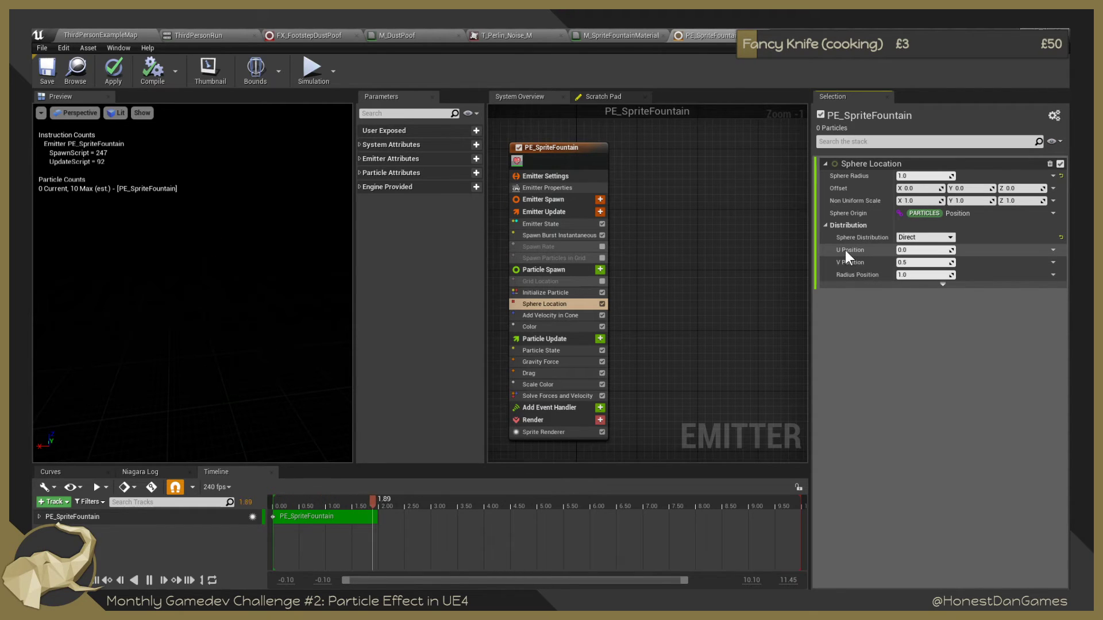
{"action": "left_click", "coordinate": [914, 251]}
{"action": "type", "text": "1"}
{"action": "key", "text": "Return"}
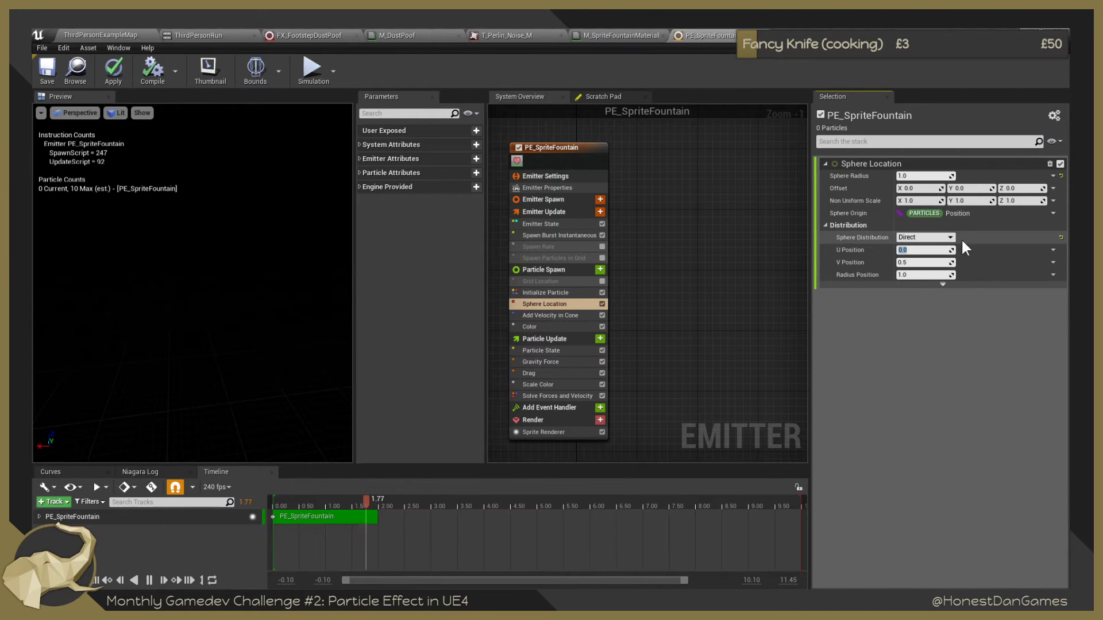
{"action": "left_click", "coordinate": [922, 265]}
{"action": "type", "text": "1"}
{"action": "key", "text": "Return"}
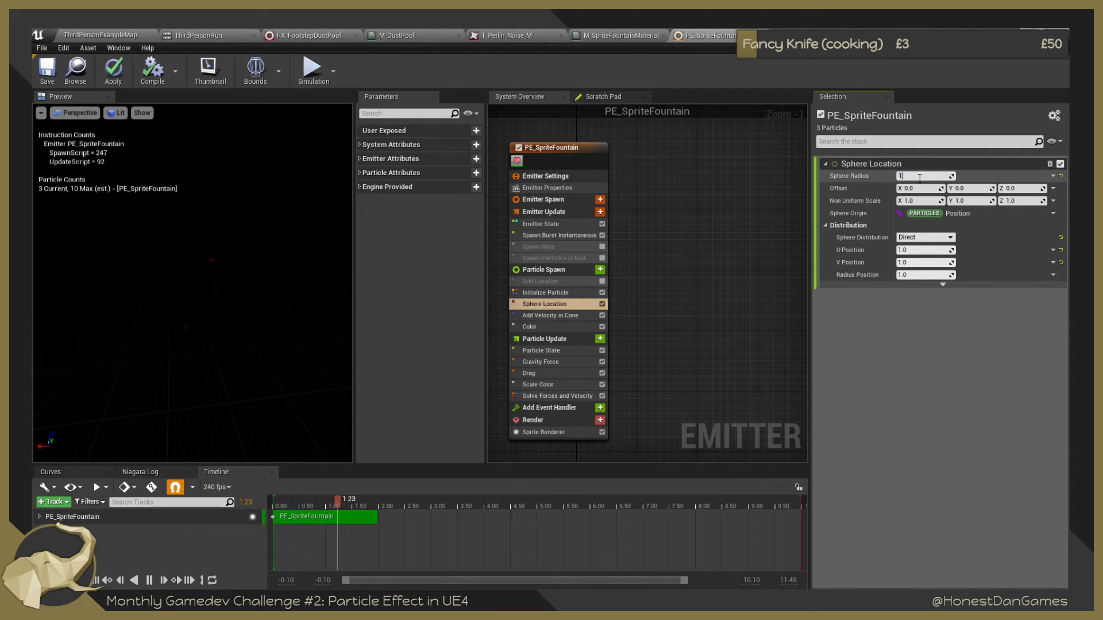
Set Sphere Radius to 10.0 and return Sphere Distribution to Random.
{"action": "type", "text": "10"}
{"action": "key", "text": "Return"}
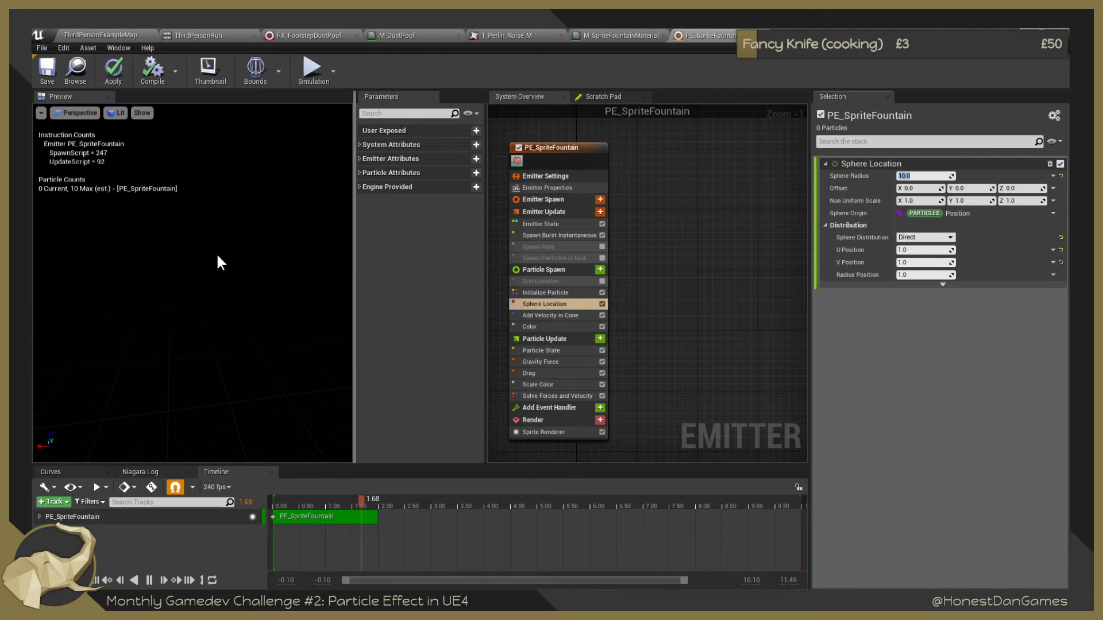
{"action": "left_click", "coordinate": [911, 237]}
{"action": "left_click", "coordinate": [914, 245]}
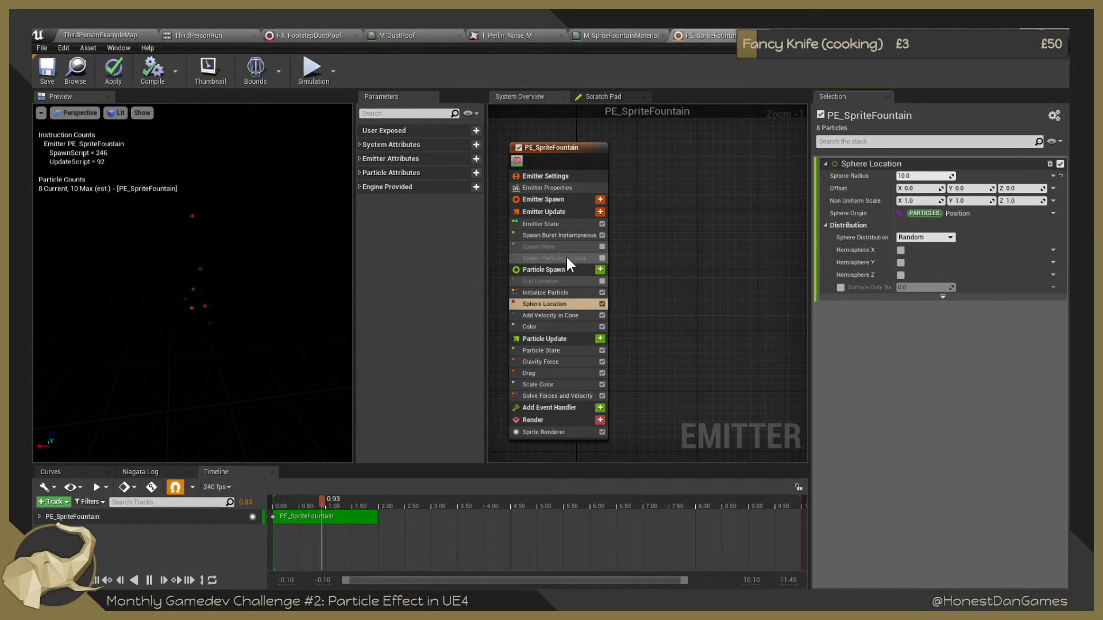
{"action": "left_click", "coordinate": [542, 315]}
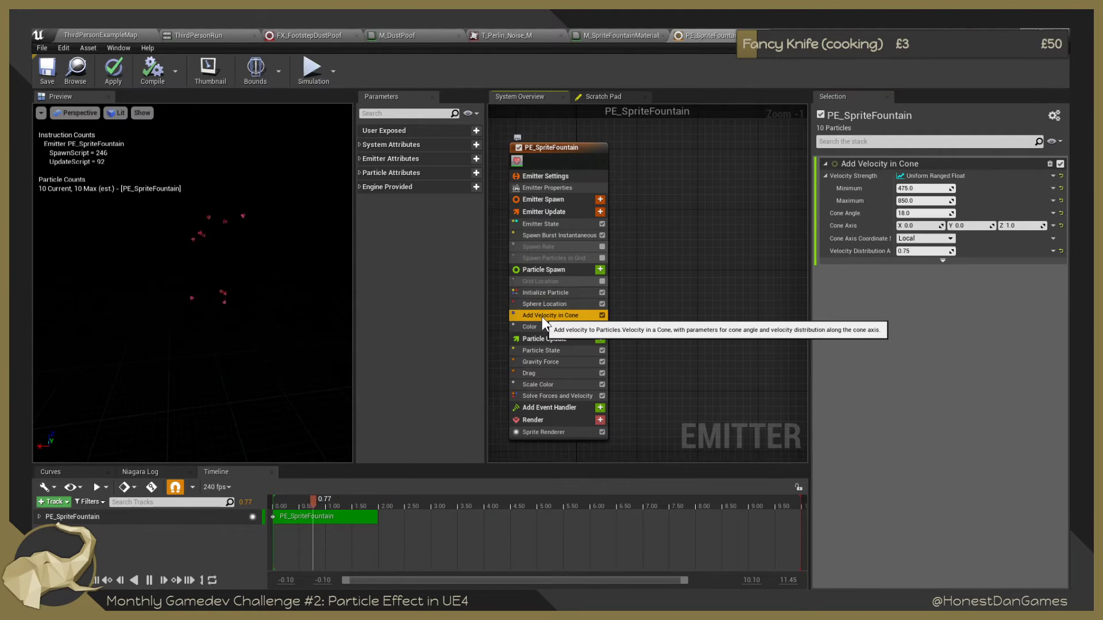
{"action": "left_click", "coordinate": [554, 304]}
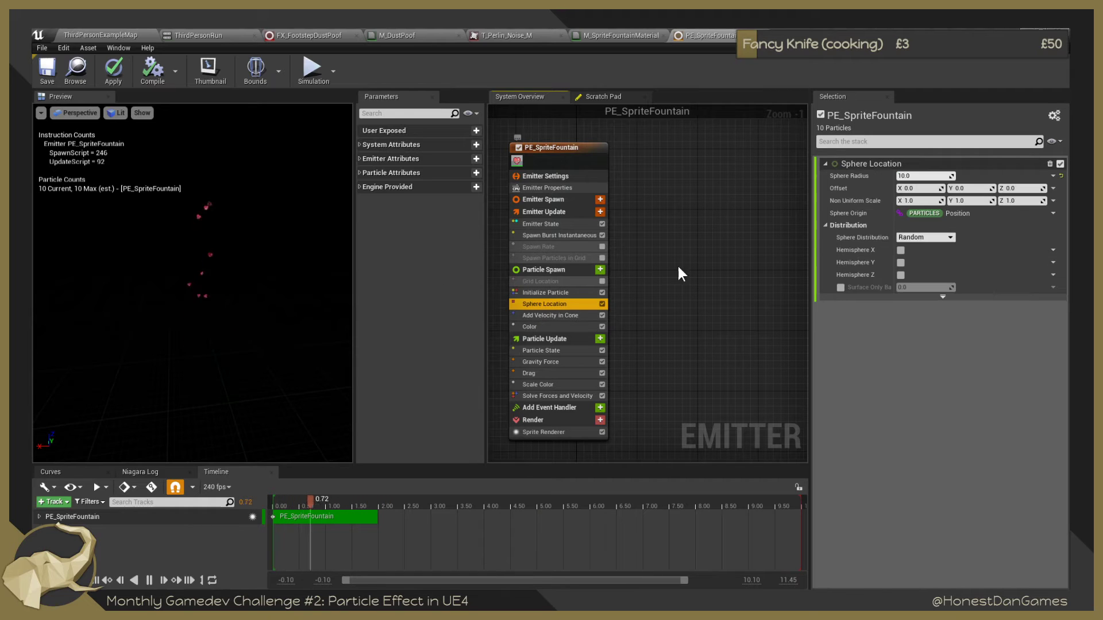
{"action": "left_click", "coordinate": [600, 269]}
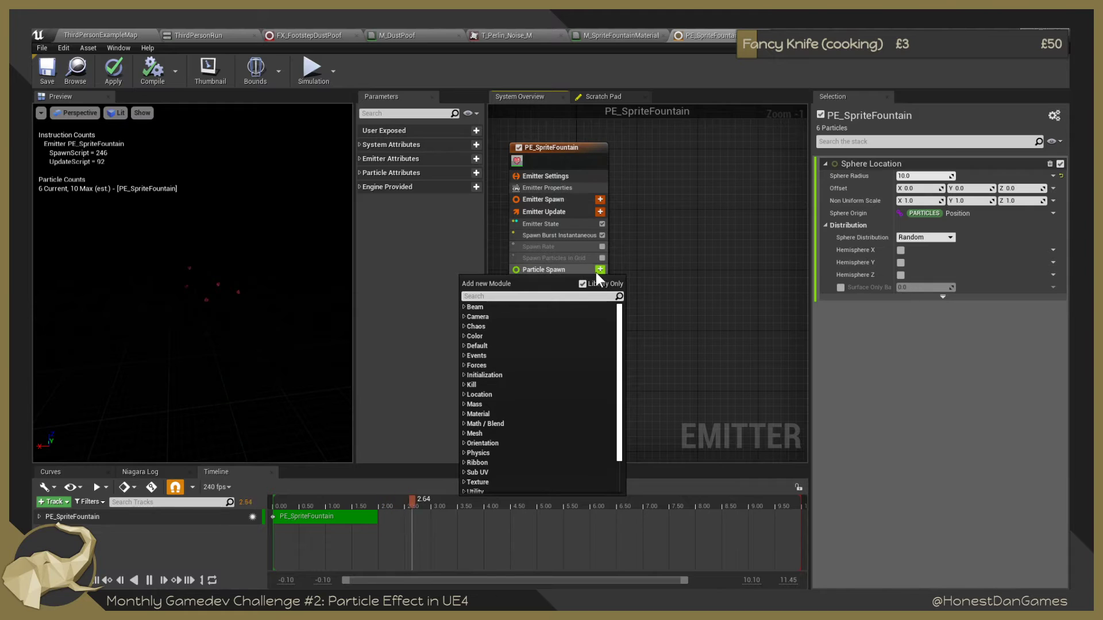
{"action": "left_click", "coordinate": [600, 270]}
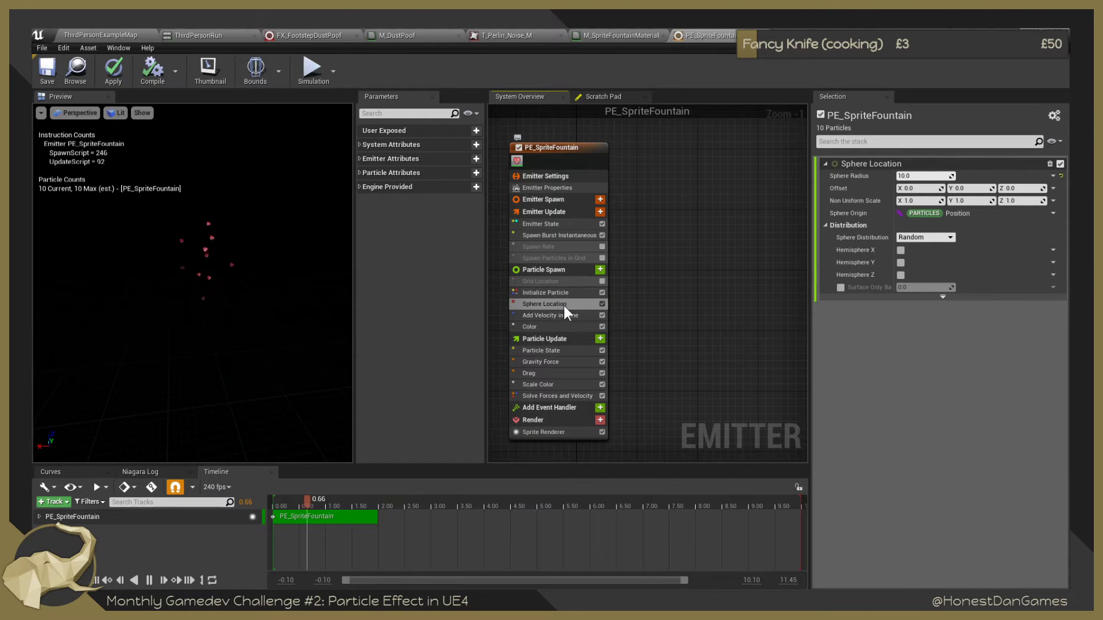
{"action": "left_click", "coordinate": [600, 270]}
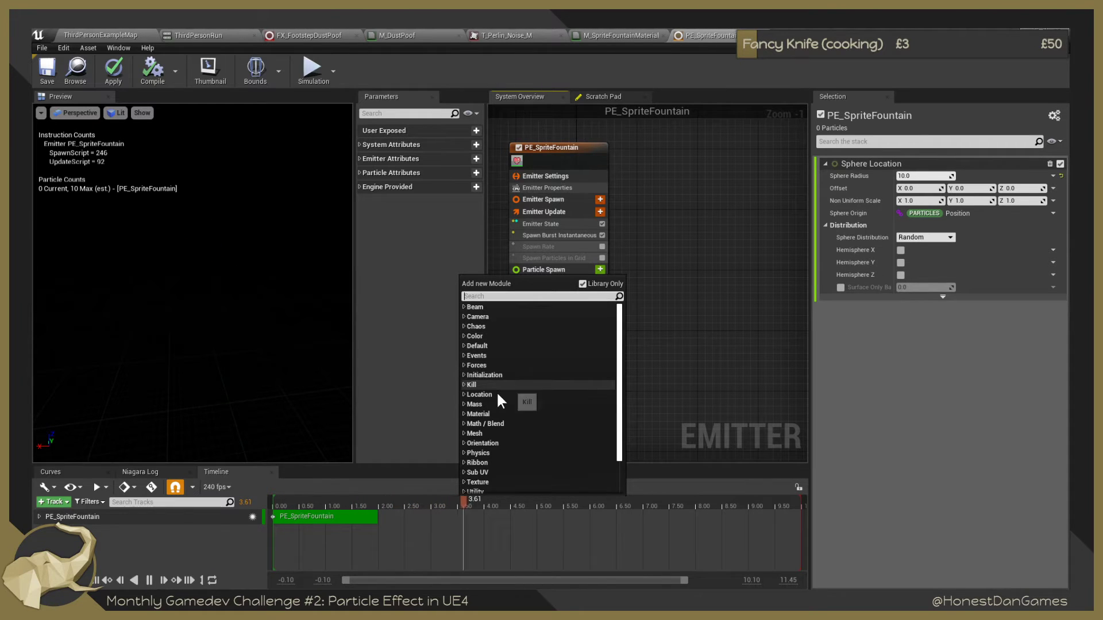
{"action": "left_click", "coordinate": [464, 395]}
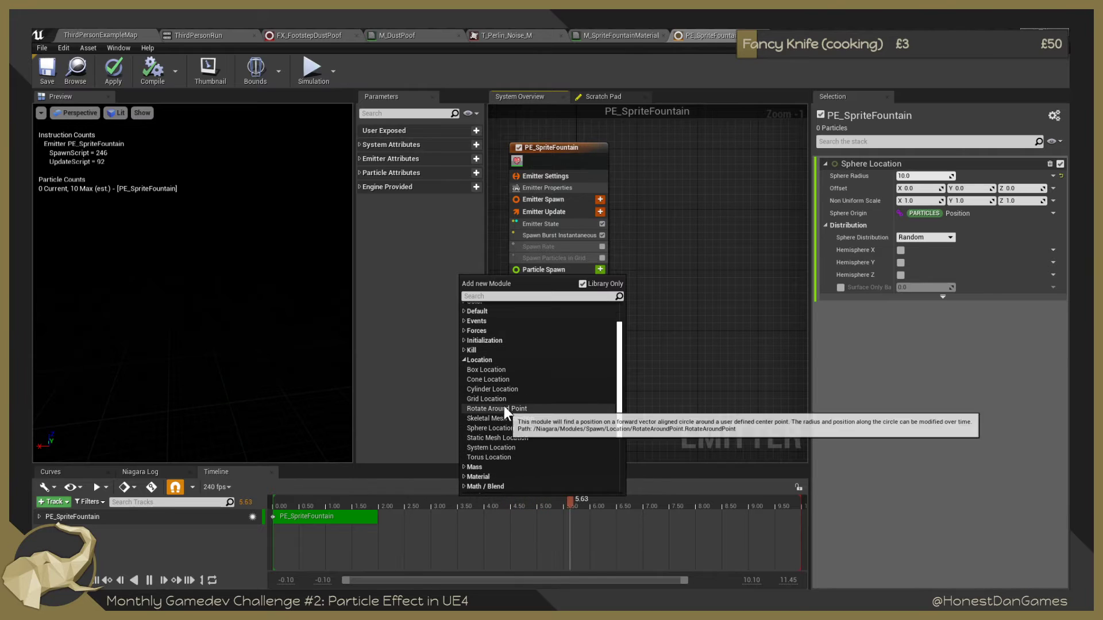
{"action": "scroll", "coordinate": [500, 390], "scroll_direction": "down", "scroll_amount": 1}
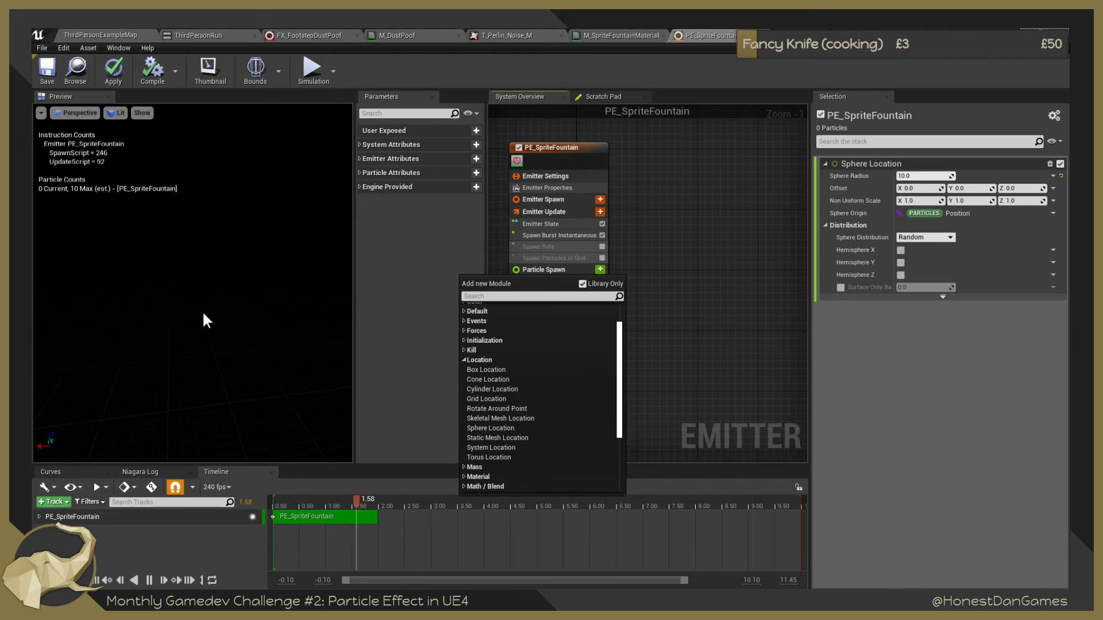
{"action": "left_click", "coordinate": [738, 287]}
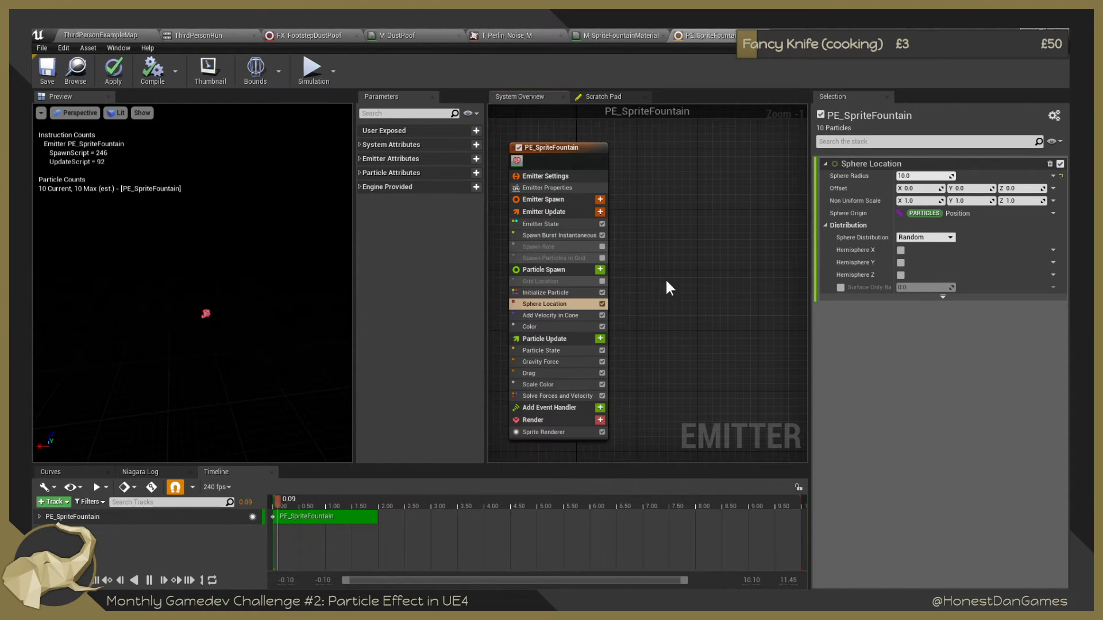
Set Add Velocity in Cone's Velocity Strength range to 150 minimum and 200 maximum.
{"action": "left_click", "coordinate": [546, 316]}
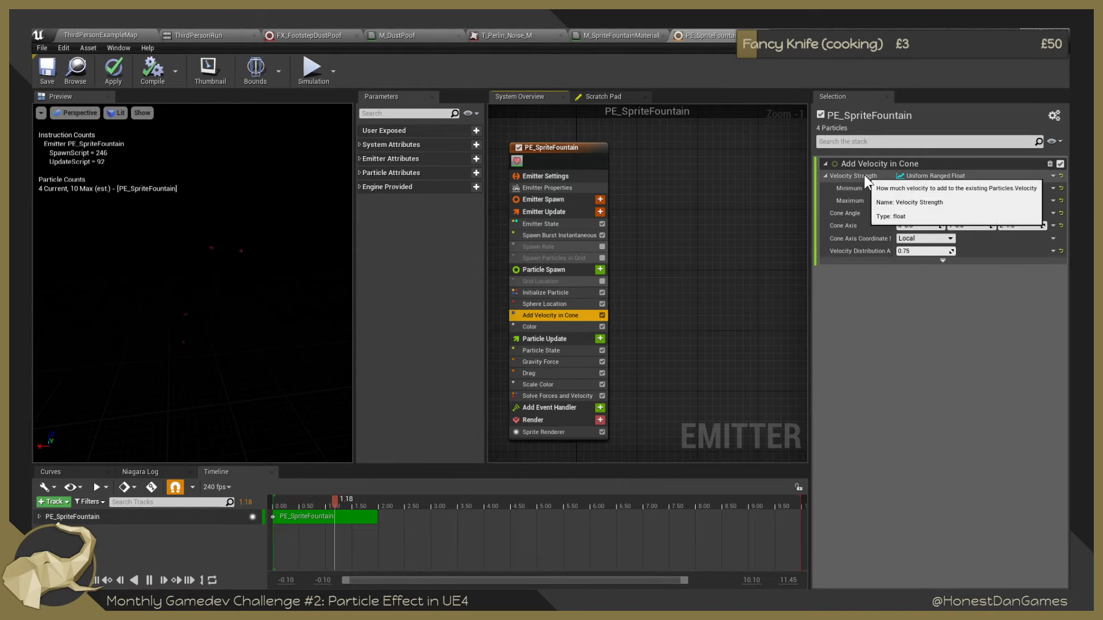
{"action": "left_click", "coordinate": [935, 202]}
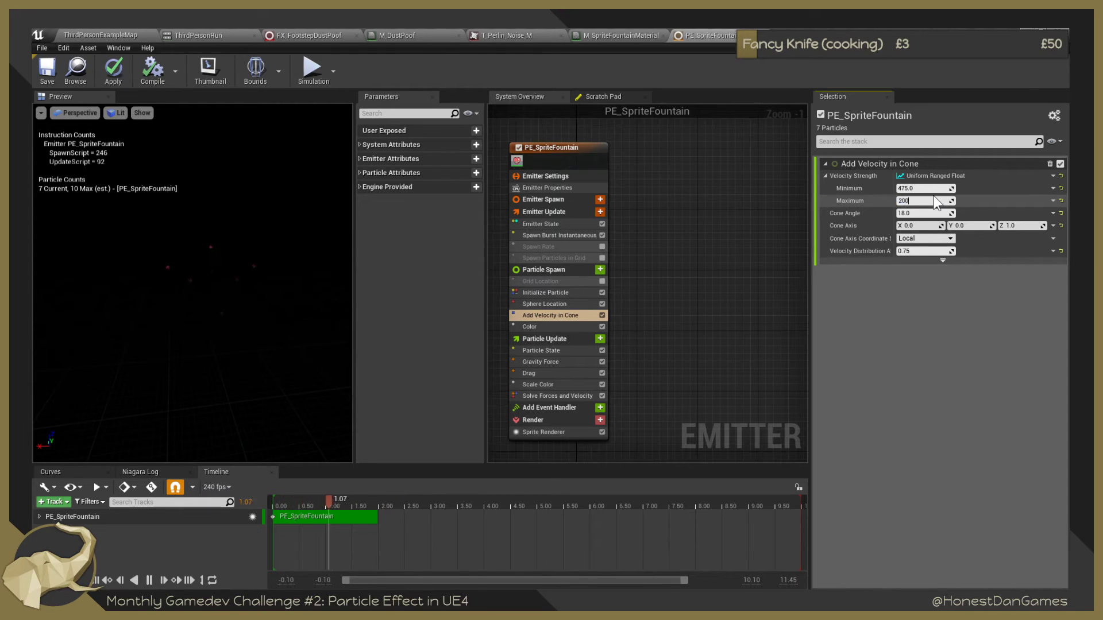
{"action": "type", "text": "200"}
{"action": "left_click", "coordinate": [921, 189]}
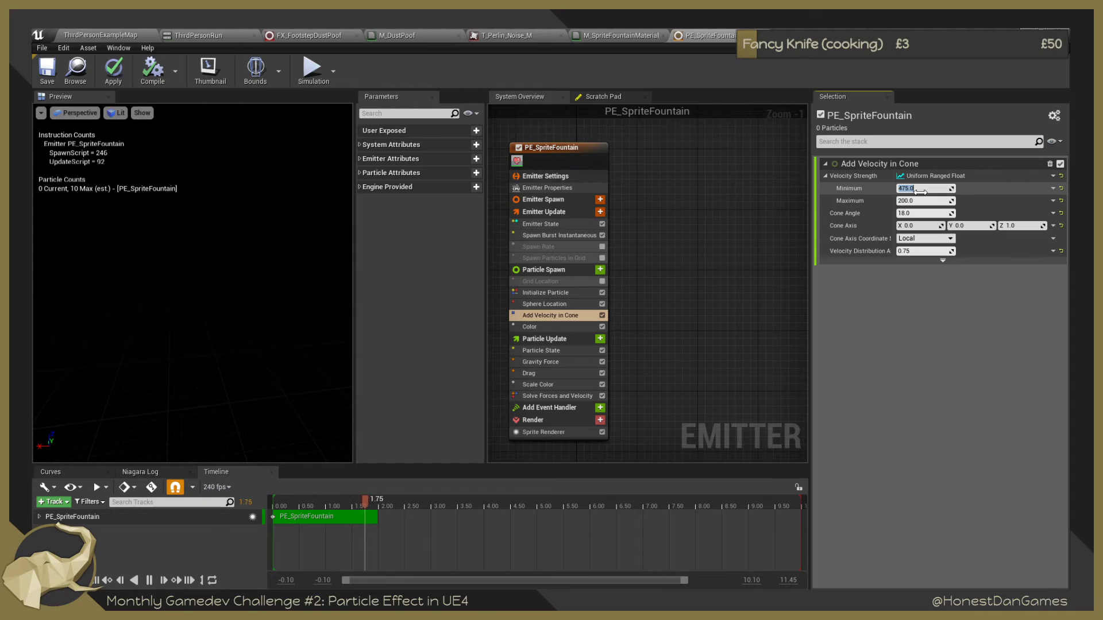
{"action": "type", "text": "150"}
{"action": "key", "text": "Return"}
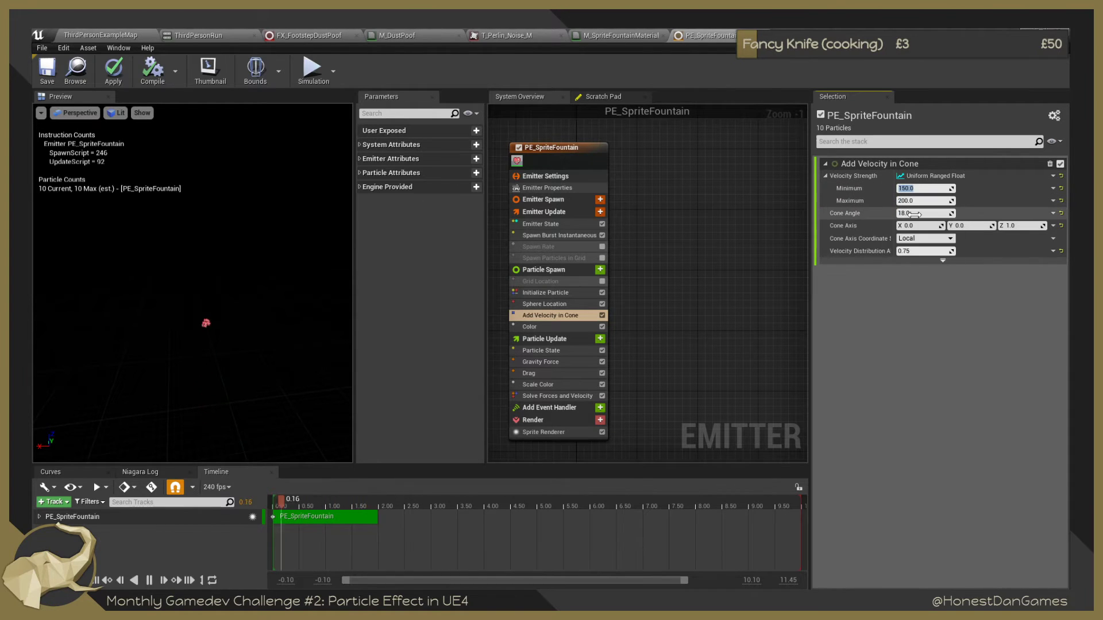
{"action": "left_click", "coordinate": [207, 357]}
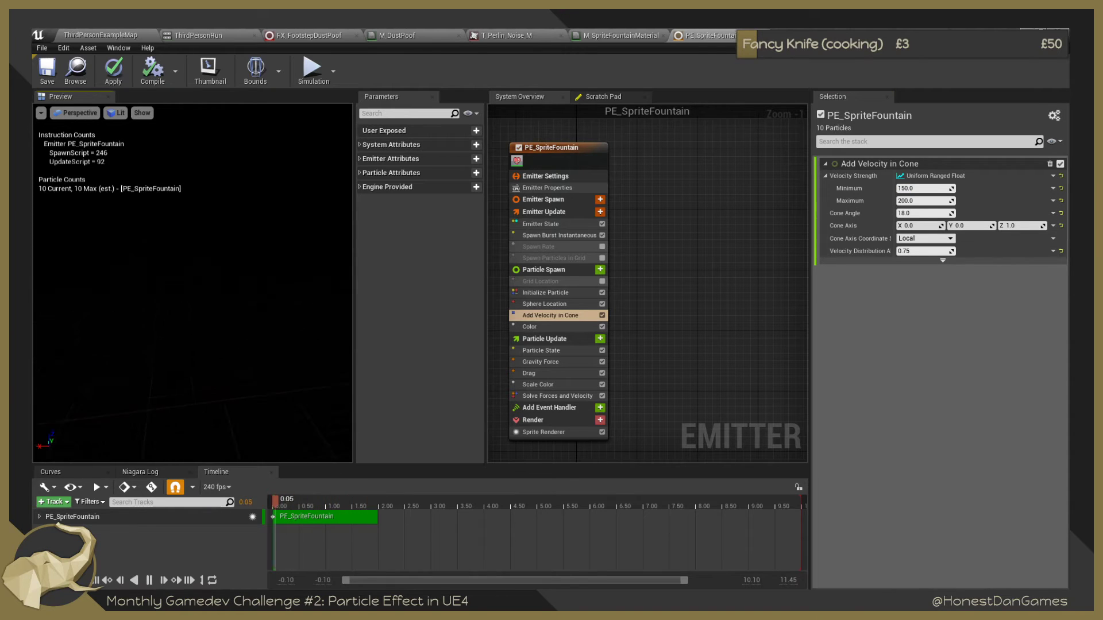
{"action": "mouse_move", "coordinate": [239, 368]}
{"action": "left_mouse_down"}
{"action": "mouse_move", "coordinate": [310, 350]}
{"action": "mouse_move", "coordinate": [238, 368]}
{"action": "left_mouse_up"}
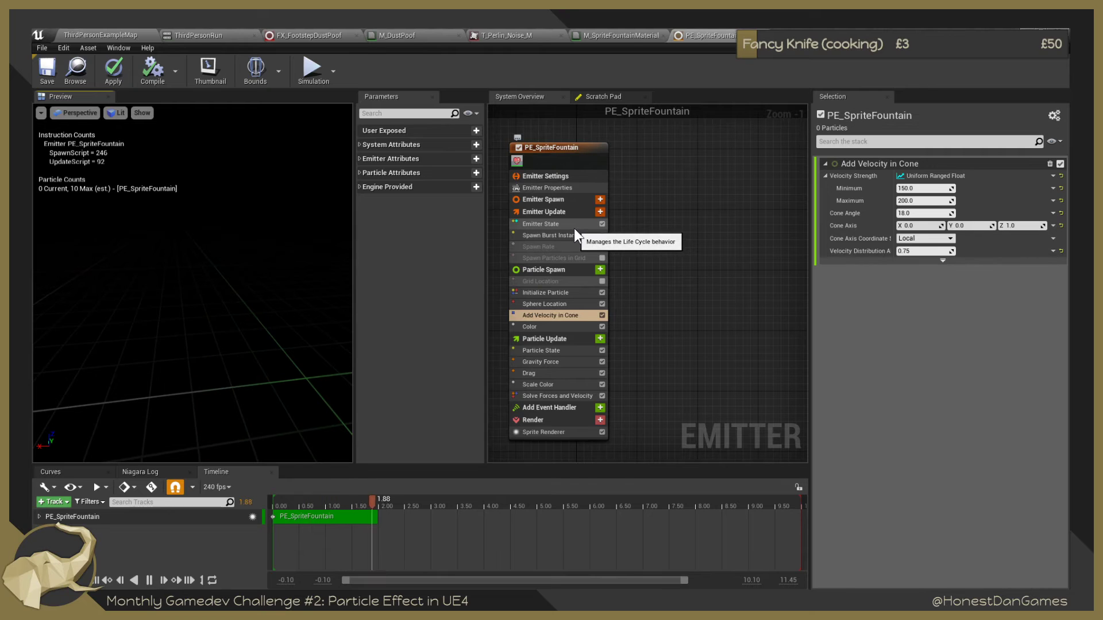
Set Initialize Particle's Mass range to 0.05–0.1, then reselect Add Velocity in Cone.
{"action": "left_click", "coordinate": [550, 270]}
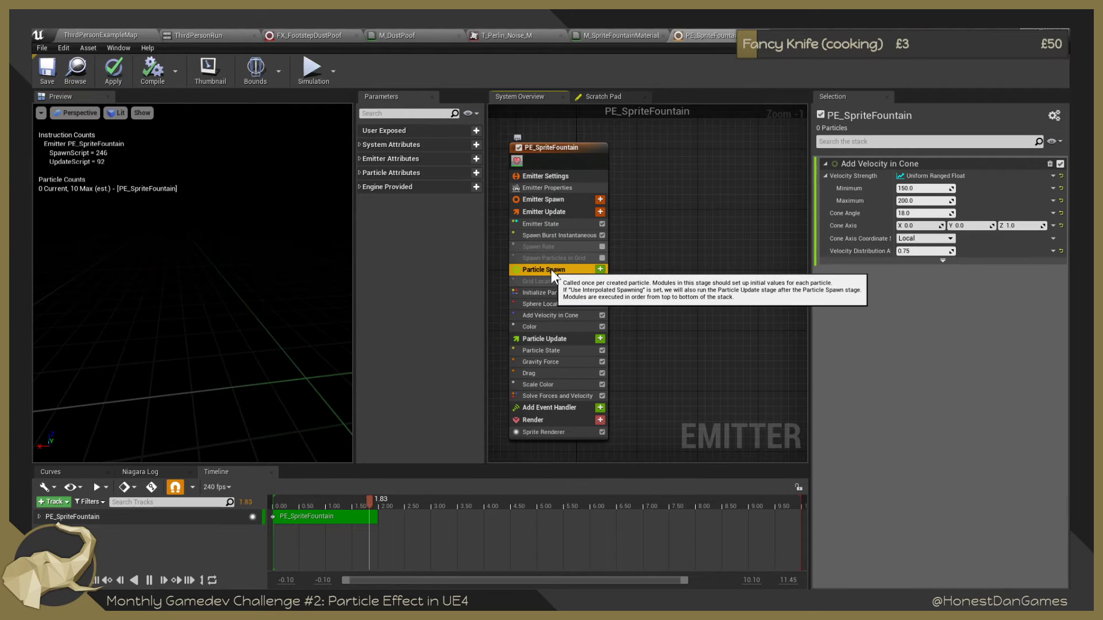
{"action": "left_click", "coordinate": [910, 454]}
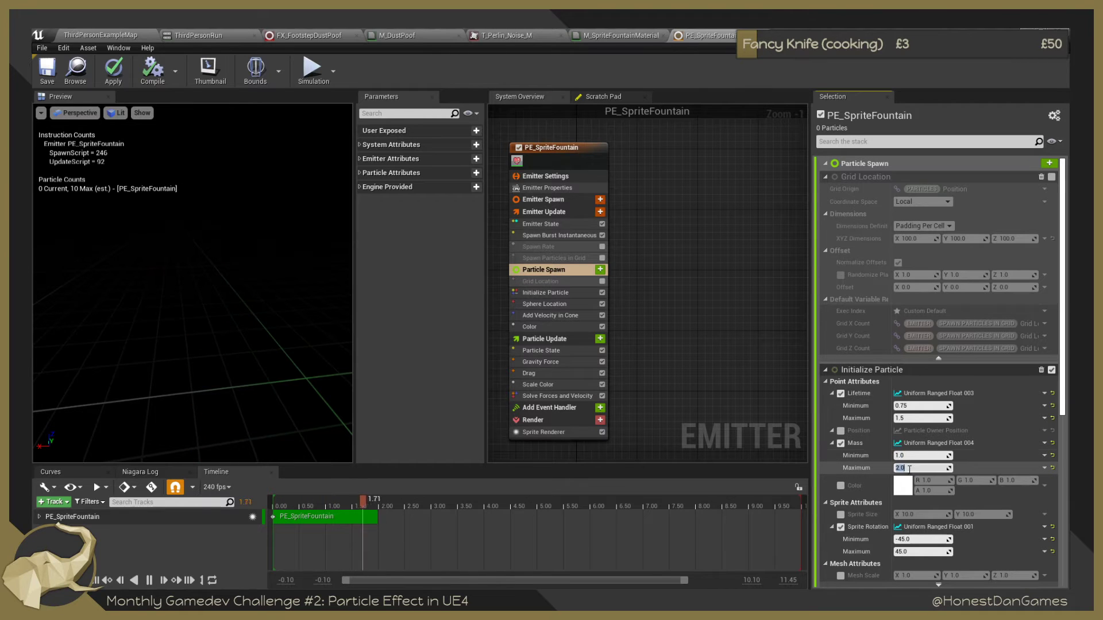
{"action": "left_click_drag", "start_coordinate": [917, 455], "coordinate": [901, 455]}
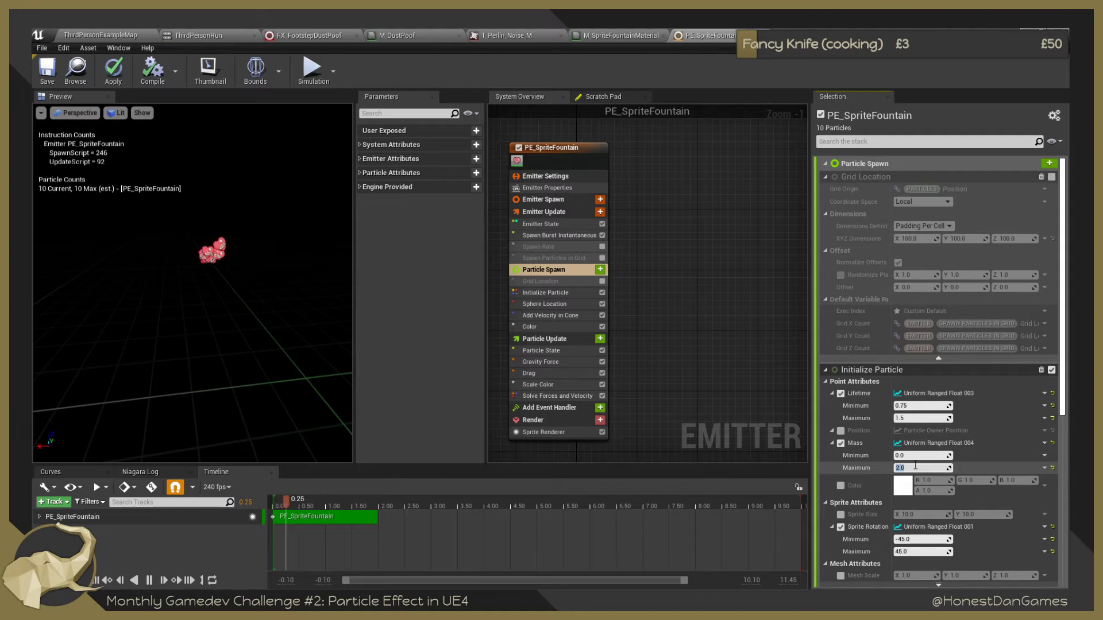
{"action": "type", "text": "0"}
{"action": "key", "text": "Return"}
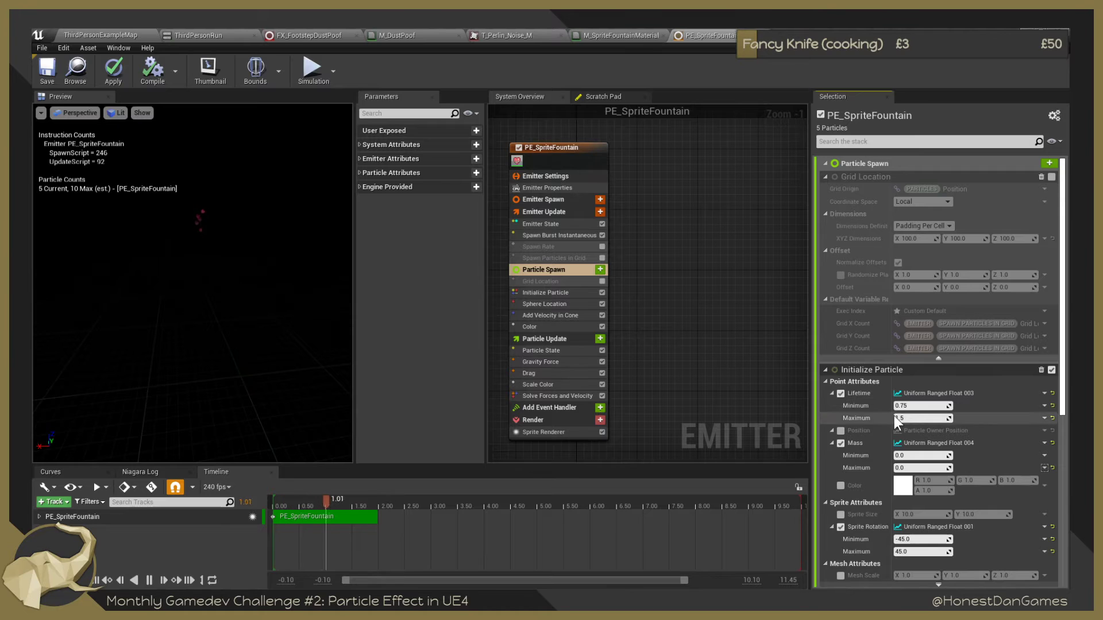
{"action": "key", "text": "BackSpace"}
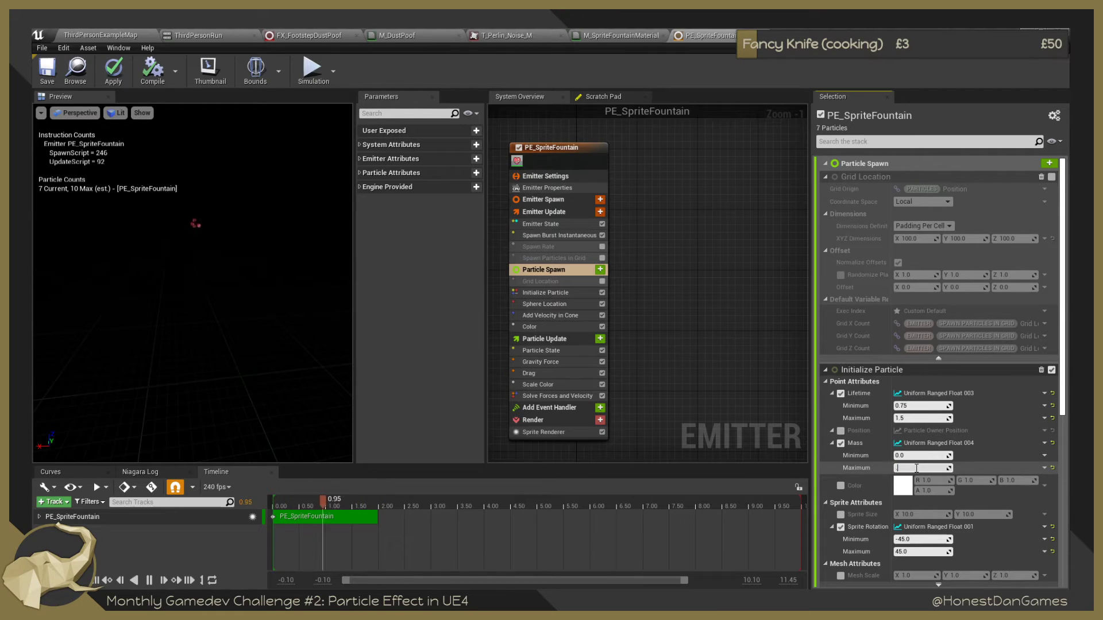
{"action": "type", "text": ".1"}
{"action": "key", "text": "Return"}
{"action": "left_click", "coordinate": [913, 455]}
{"action": "key", "text": "BackSpace"}
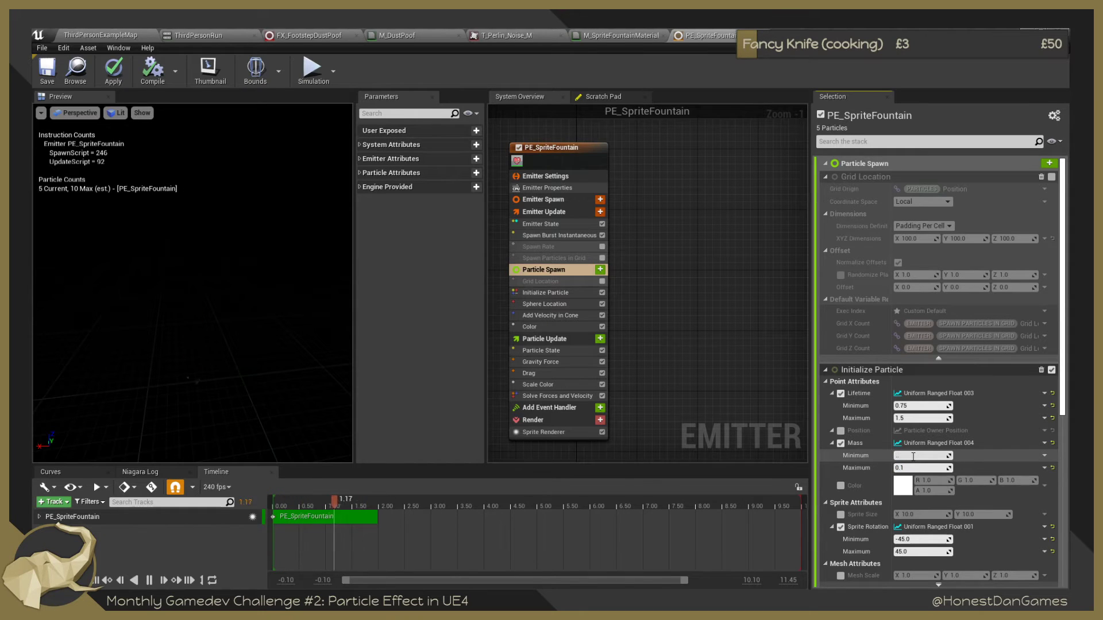
{"action": "type", "text": ".05"}
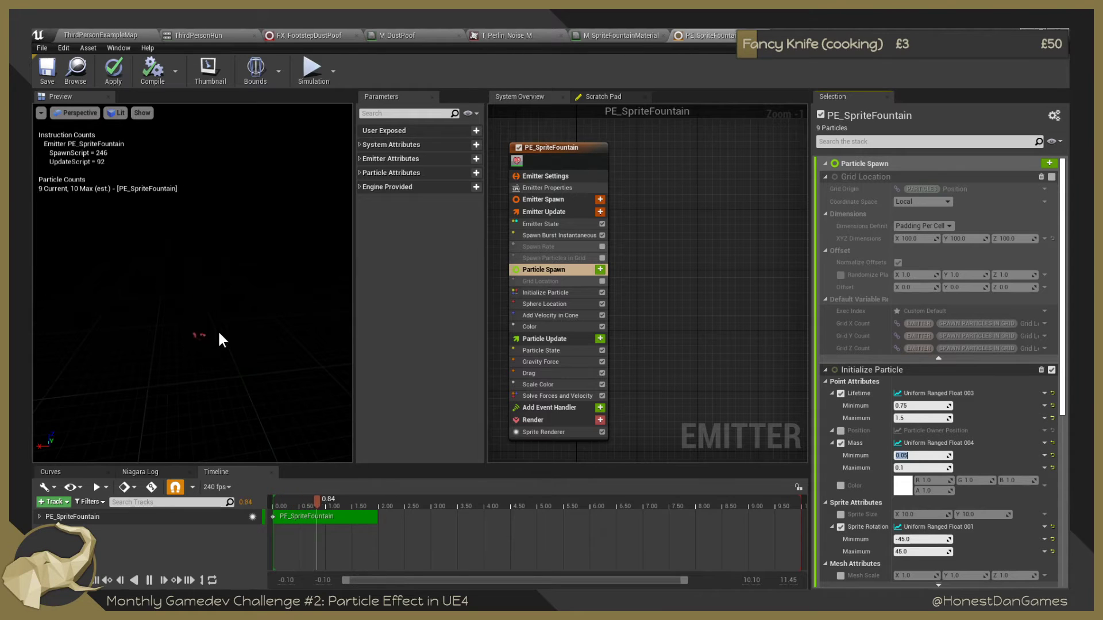
{"action": "left_click_drag", "start_coordinate": [197, 345], "coordinate": [205, 345]}
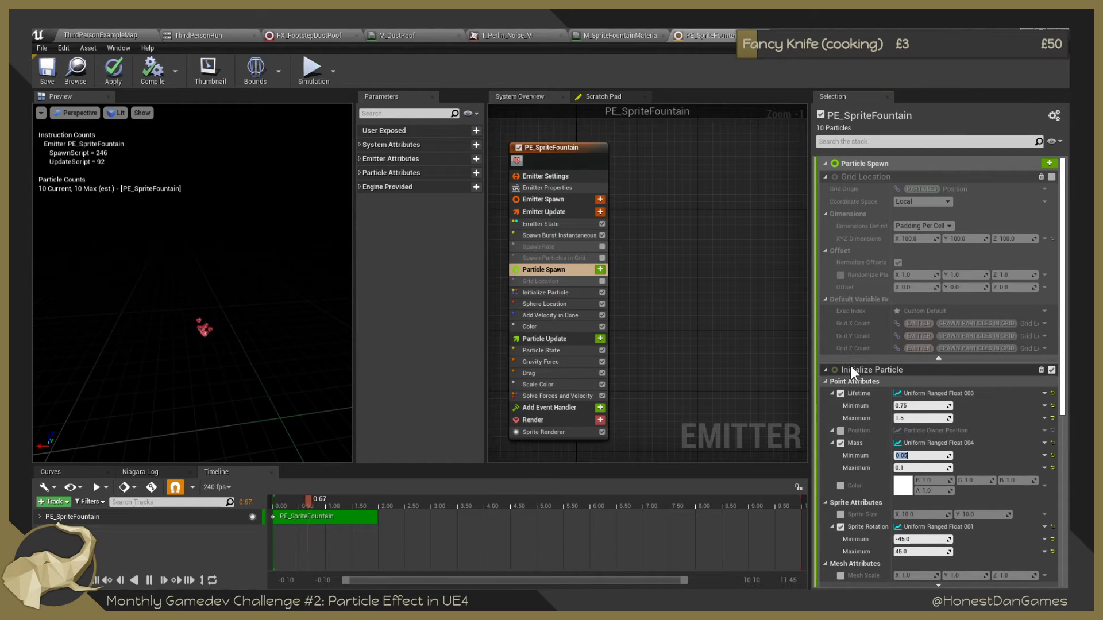
{"action": "left_click", "coordinate": [553, 315]}
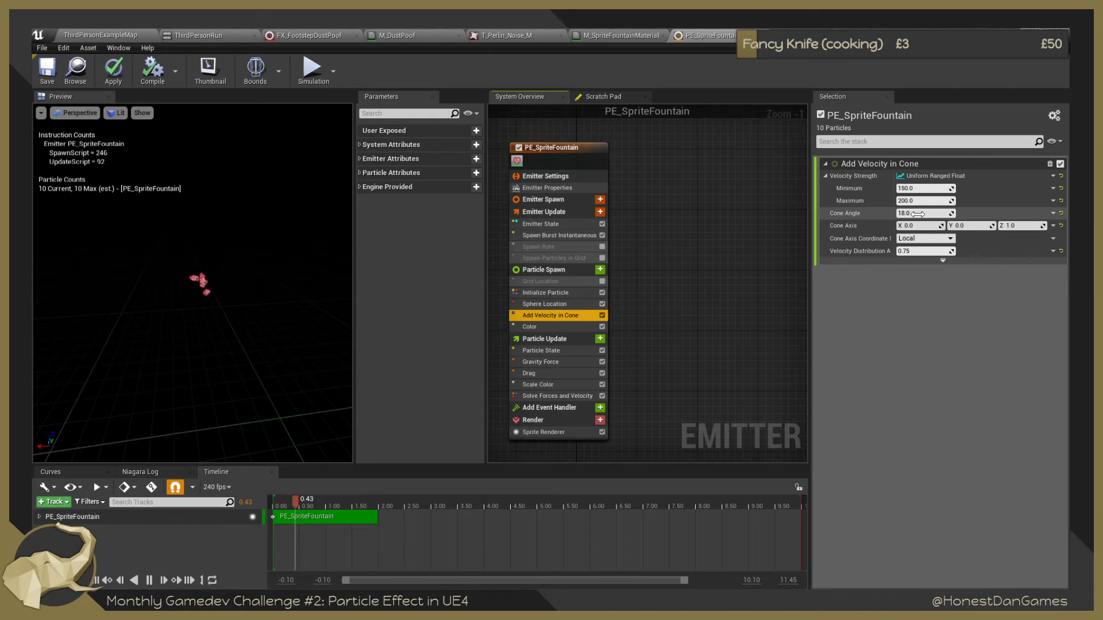
Set Add Velocity in Cone's Cone Angle to 45 after testing 180, 0 and 360.
{"action": "left_click", "coordinate": [913, 213]}
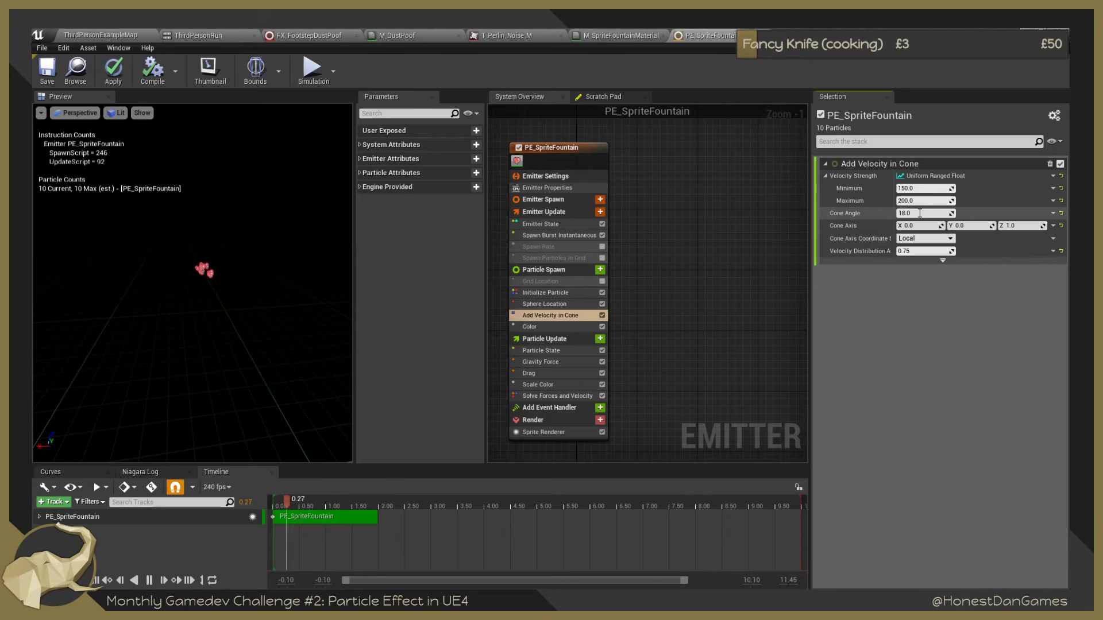
{"action": "key", "text": "BackSpace"}
{"action": "key", "text": "BackSpace"}
{"action": "type", "text": "80"}
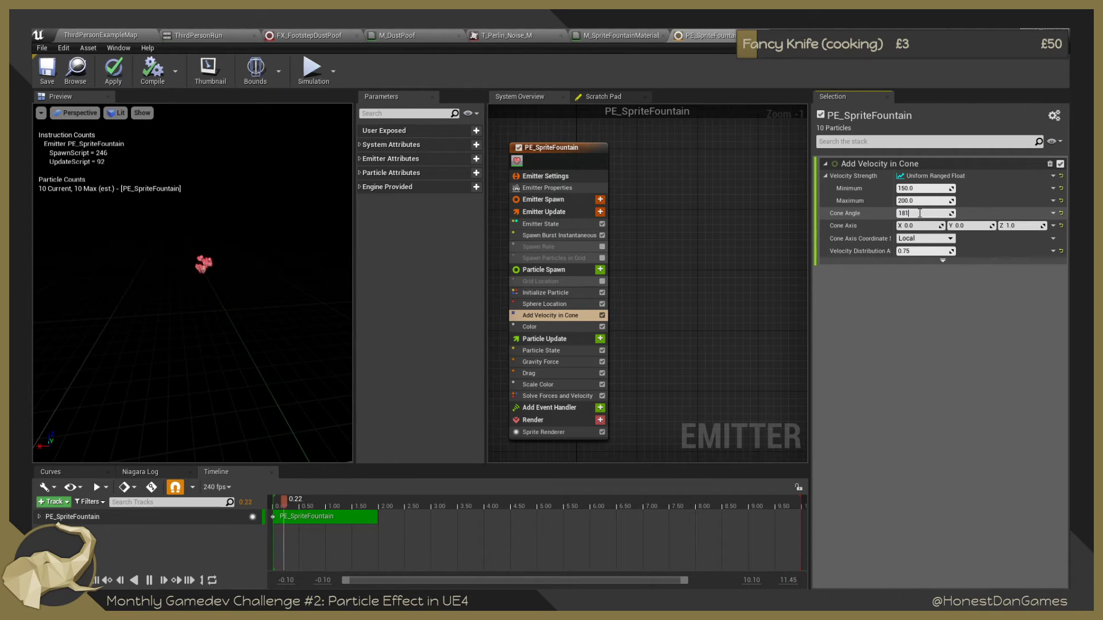
{"action": "key", "text": "Return"}
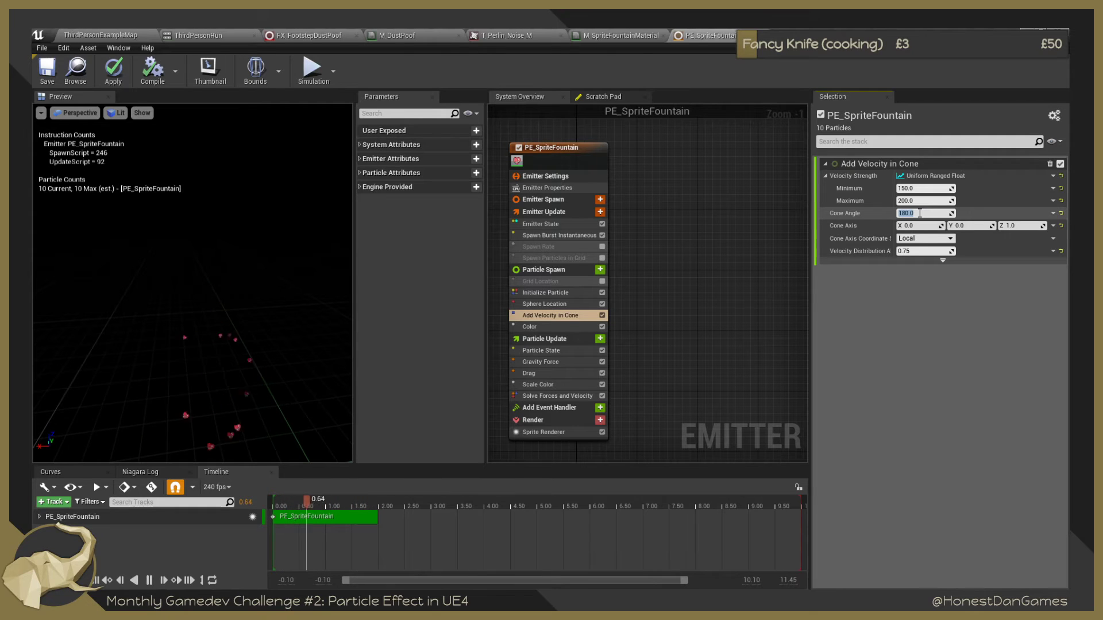
{"action": "type", "text": "0"}
{"action": "key", "text": "Return"}
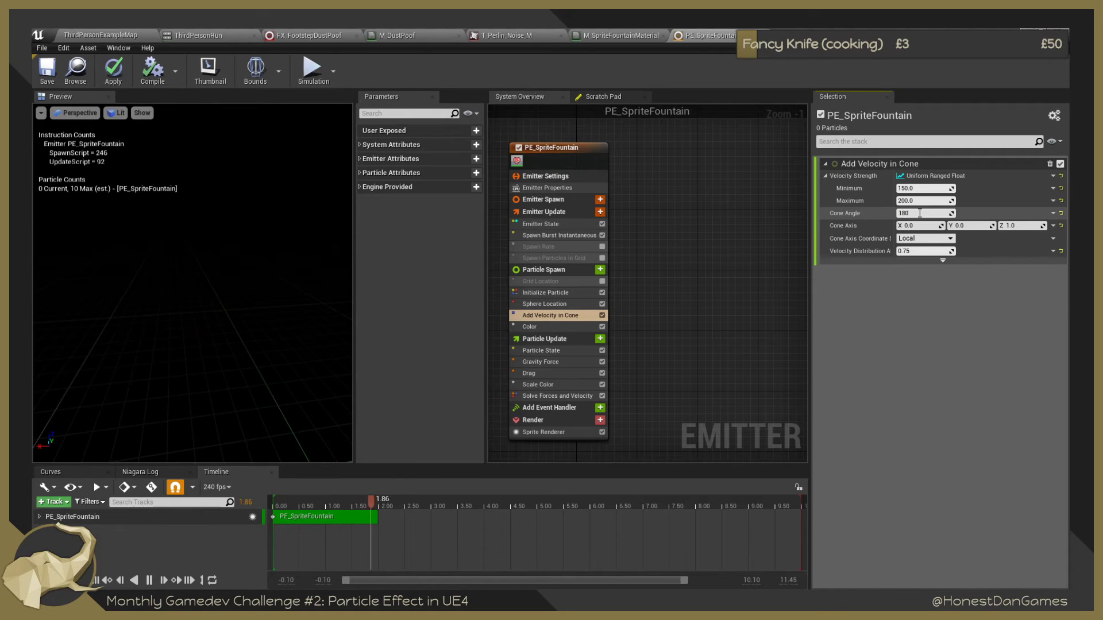
{"action": "key", "text": "Return"}
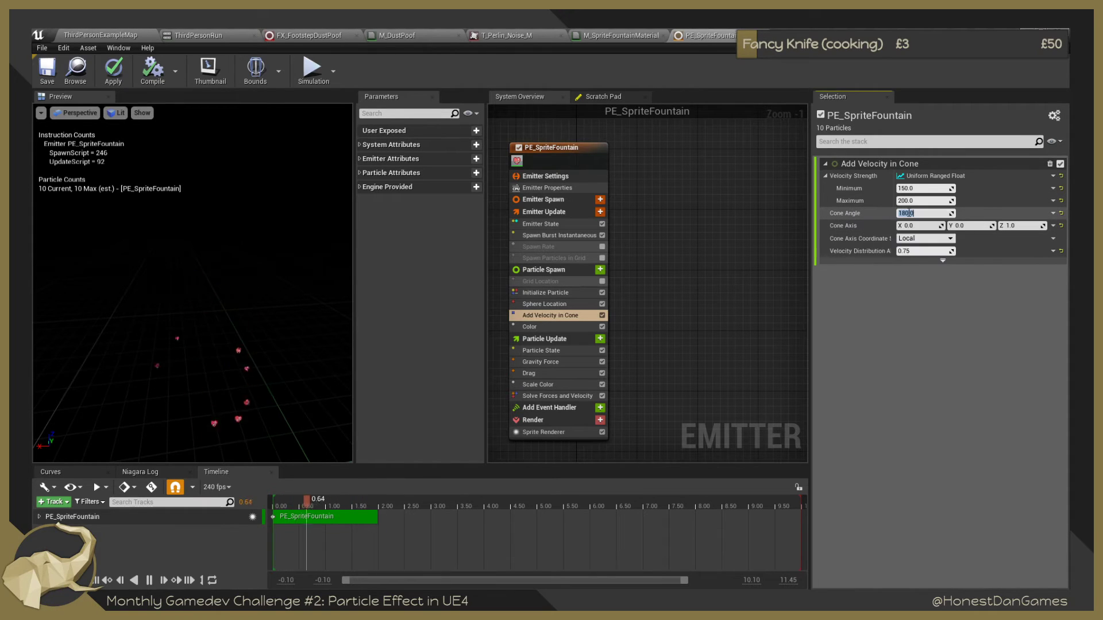
{"action": "left_click", "coordinate": [919, 214]}
{"action": "key", "text": "BackSpace"}
{"action": "key", "text": "BackSpace"}
{"action": "key", "text": "BackSpace"}
{"action": "key", "text": "BackSpace"}
{"action": "key", "text": "BackSpace"}
{"action": "type", "text": "360"}
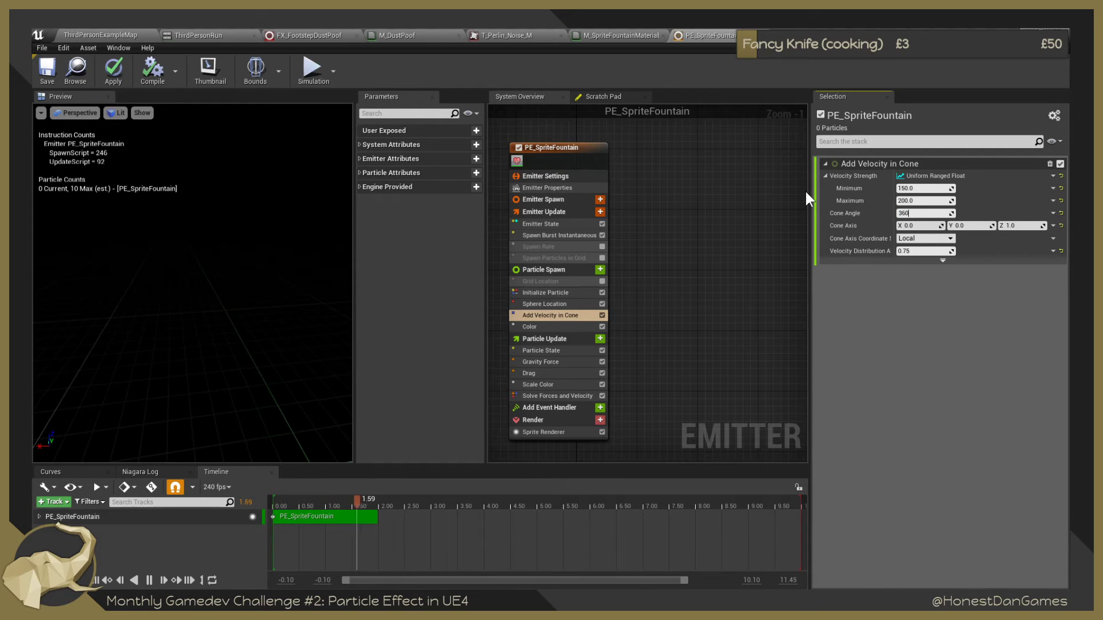
{"action": "key", "text": "Return"}
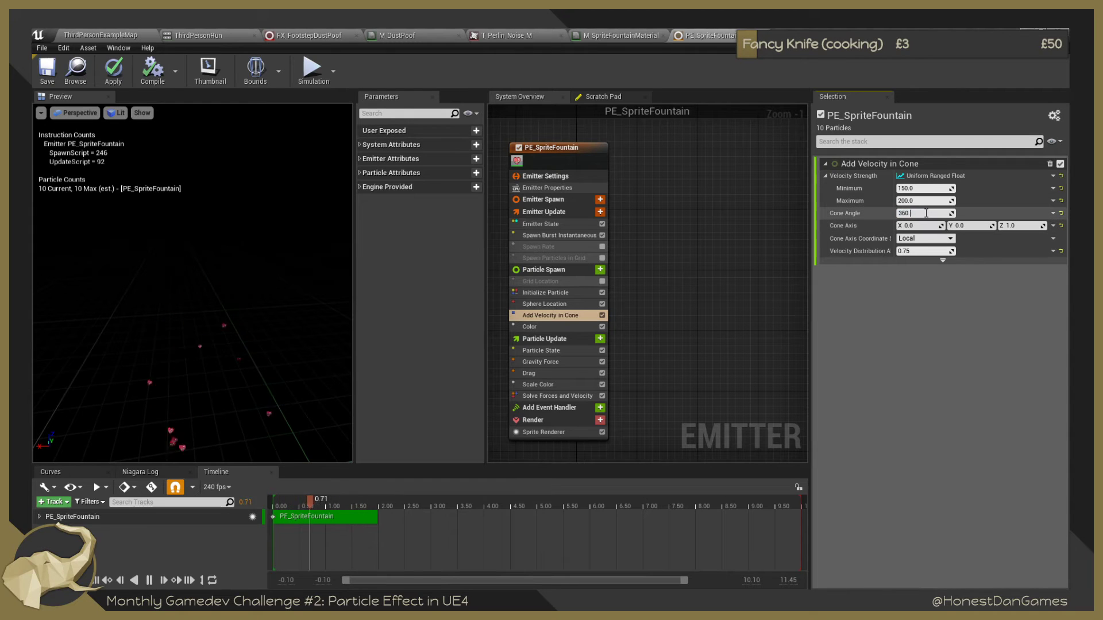
{"action": "type", "text": "3"}
{"action": "type", "text": "5"}
{"action": "key", "text": "Return"}
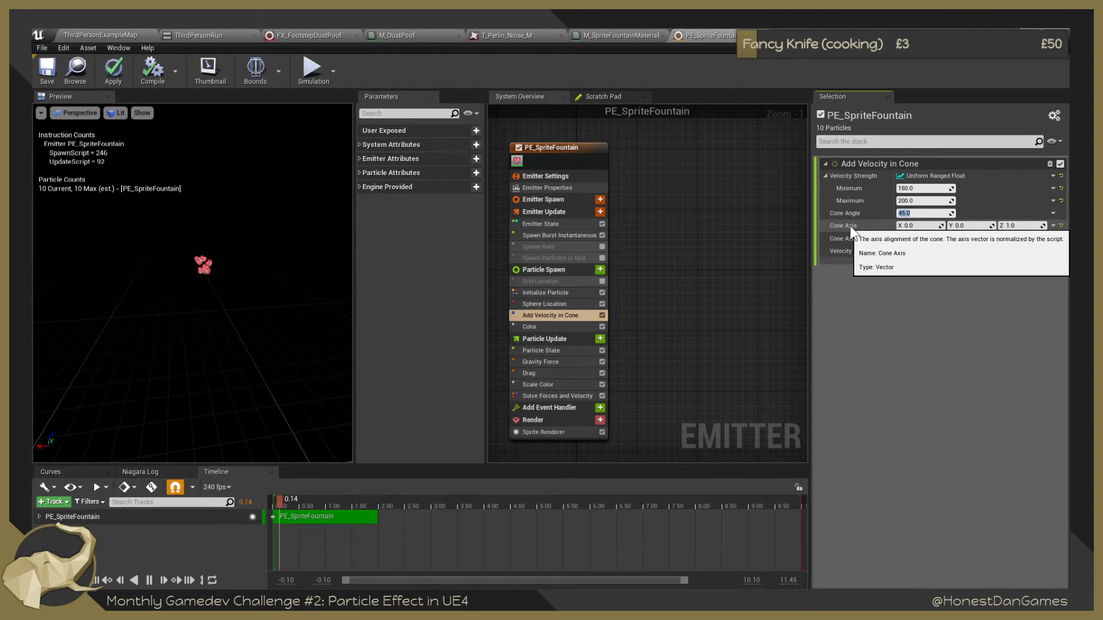
Flip the Cone Axis Z to -1, then set it back to 1 so the cone points up.
{"action": "key", "text": "Return"}
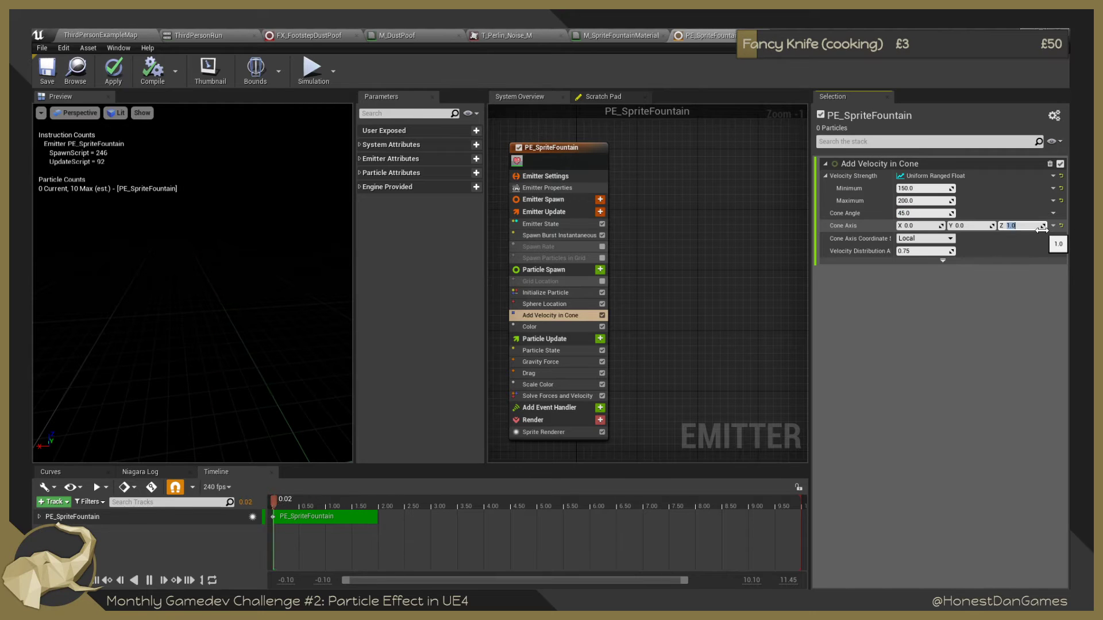
{"action": "left_click", "coordinate": [1041, 229]}
{"action": "type", "text": "-1"}
{"action": "key", "text": "Return"}
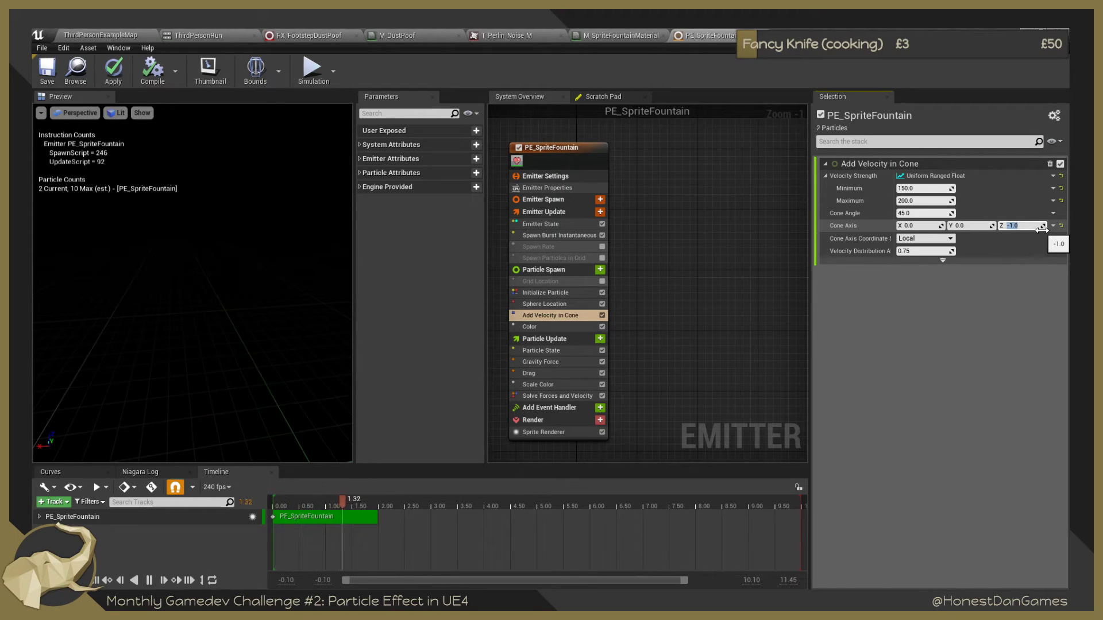
{"action": "type", "text": "1"}
{"action": "key", "text": "Return"}
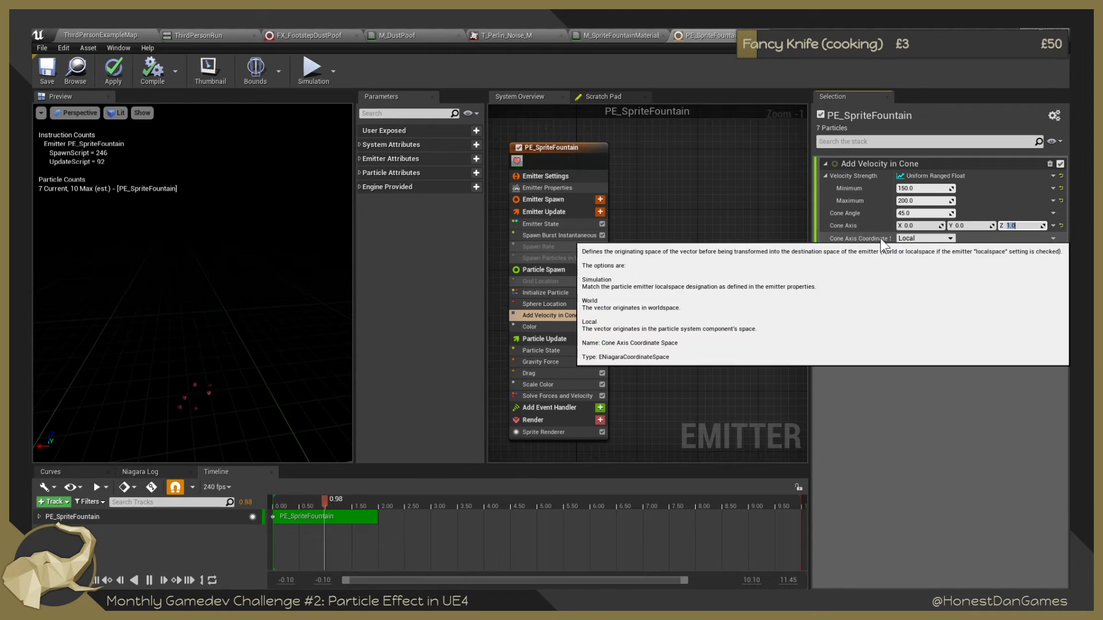
In the advanced options, enable Velocity Falloff Away From Cone and set Velocity Distribution Along Cone Axis to 0.75.
{"action": "left_click", "coordinate": [920, 260]}
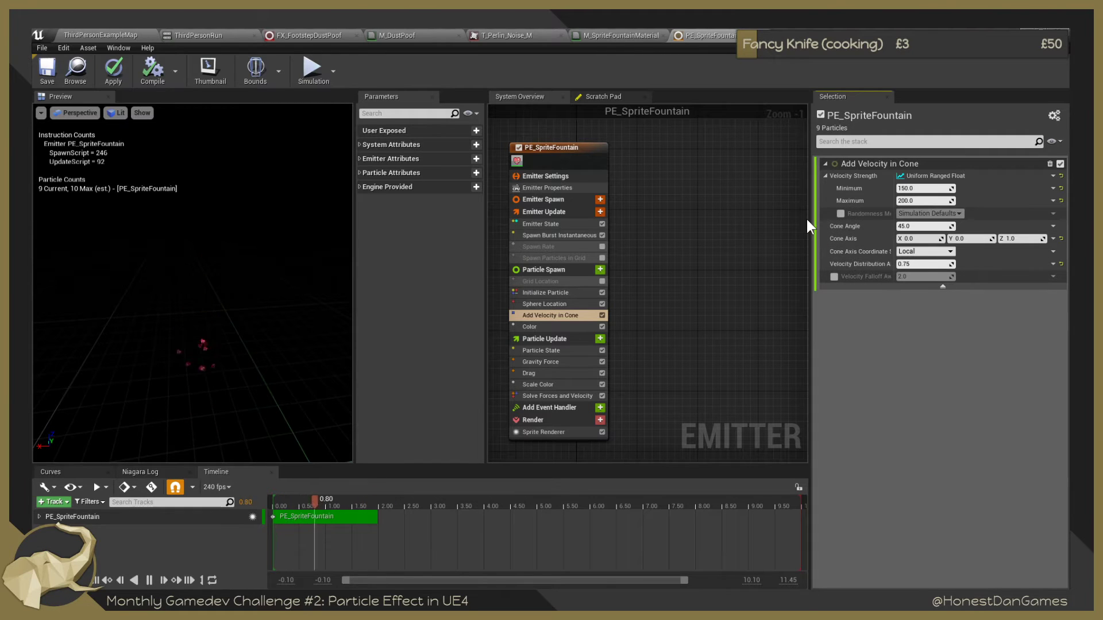
{"action": "left_click_drag", "start_coordinate": [808, 218], "coordinate": [710, 218]}
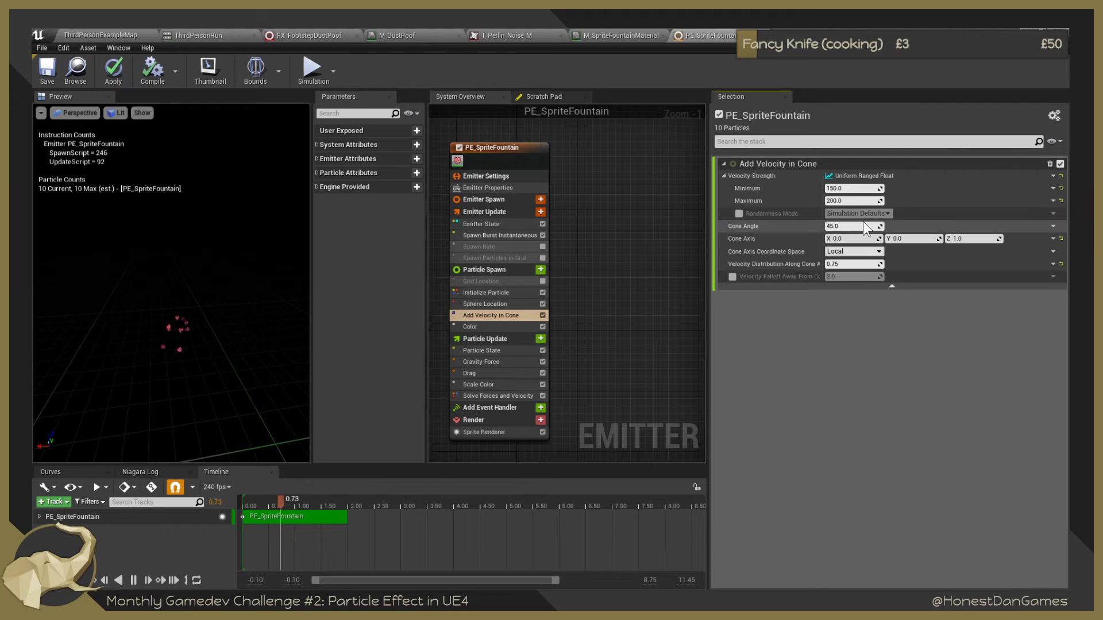
{"action": "left_click", "coordinate": [739, 214]}
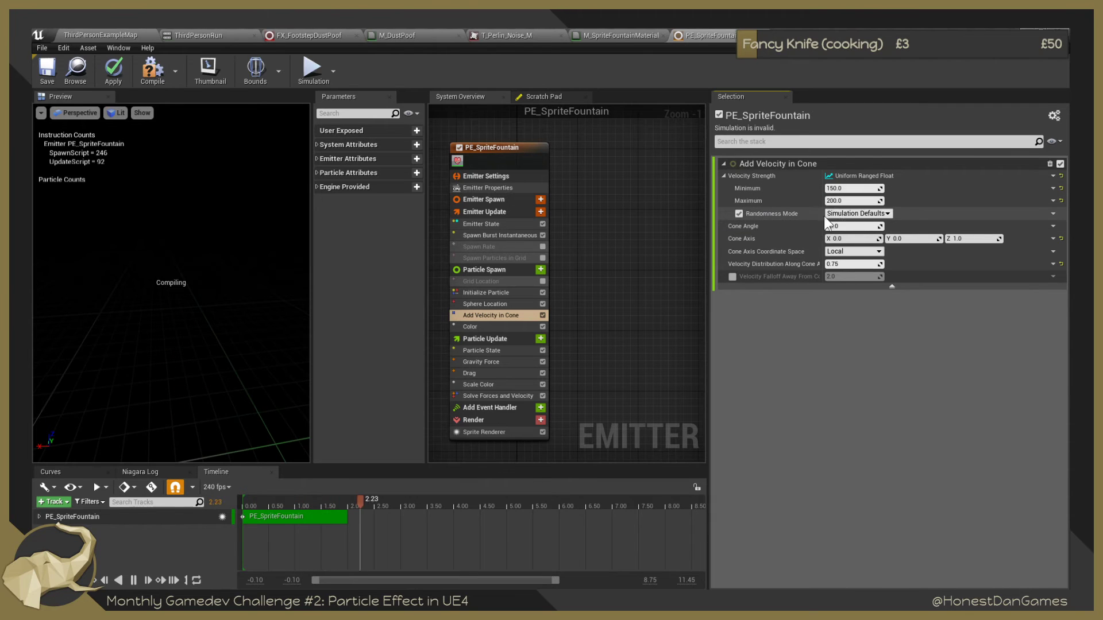
{"action": "left_click", "coordinate": [856, 214]}
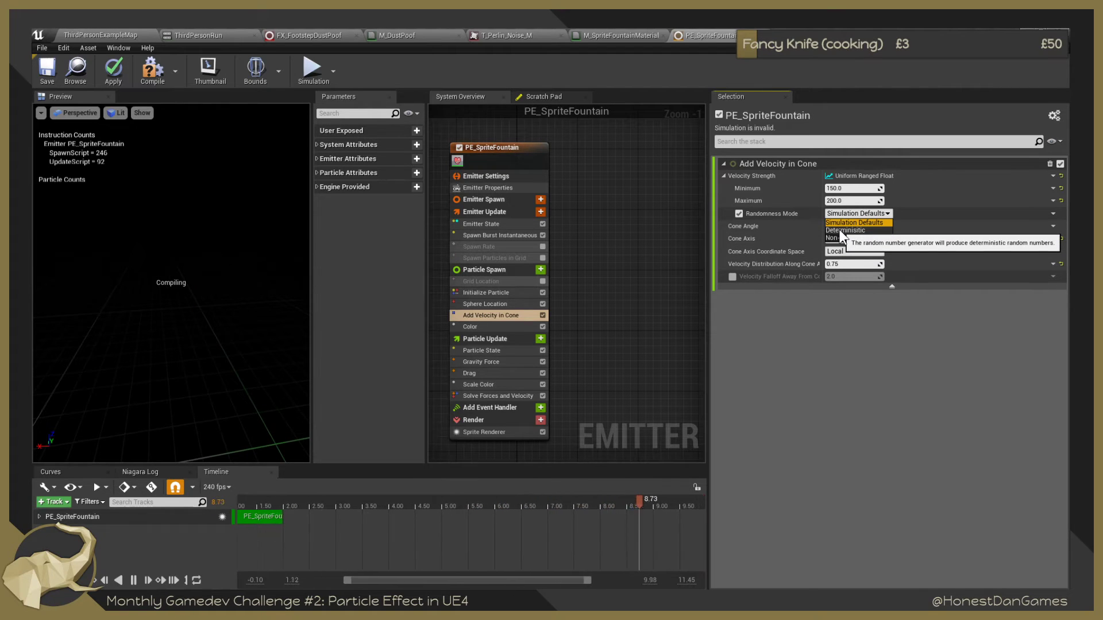
{"action": "left_click", "coordinate": [747, 218]}
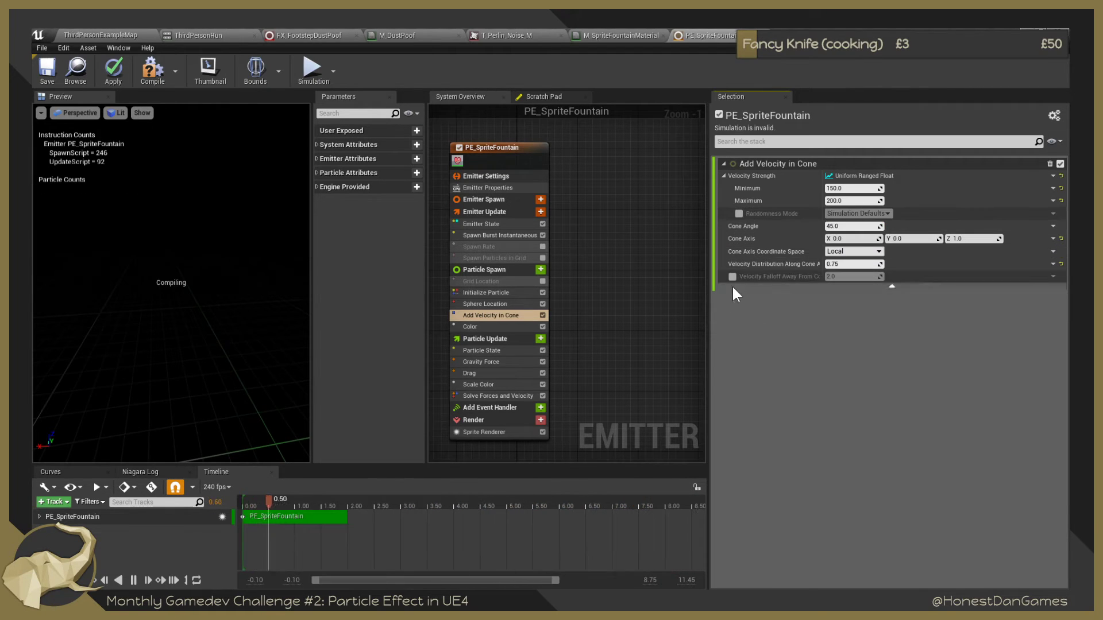
{"action": "left_click", "coordinate": [739, 213]}
{"action": "left_click", "coordinate": [734, 277]}
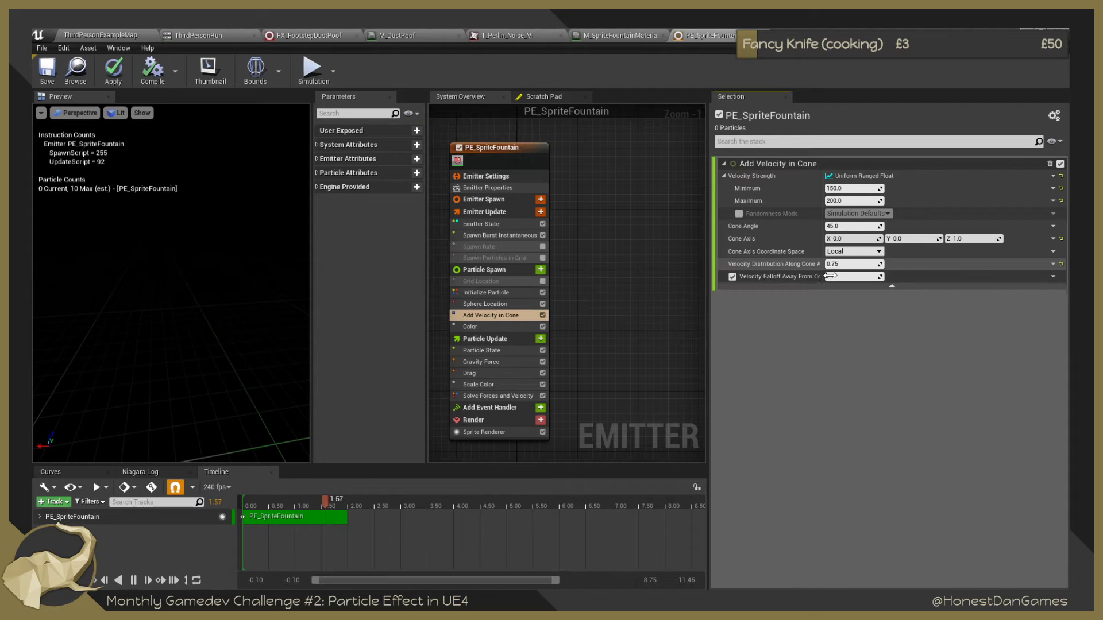
{"action": "left_click", "coordinate": [856, 264]}
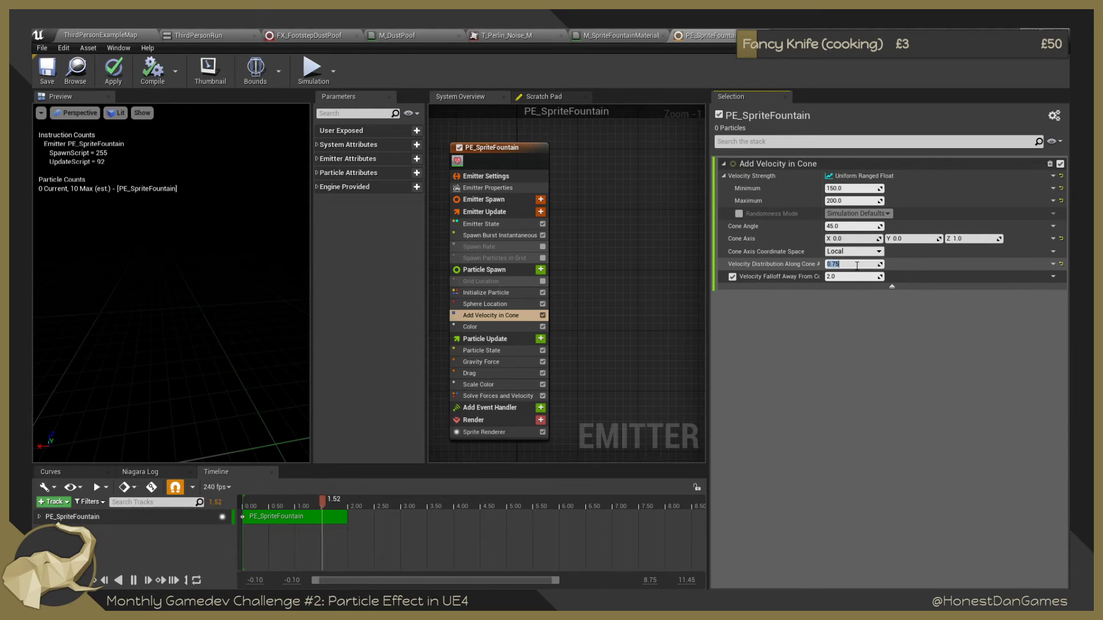
{"action": "key", "text": "Return"}
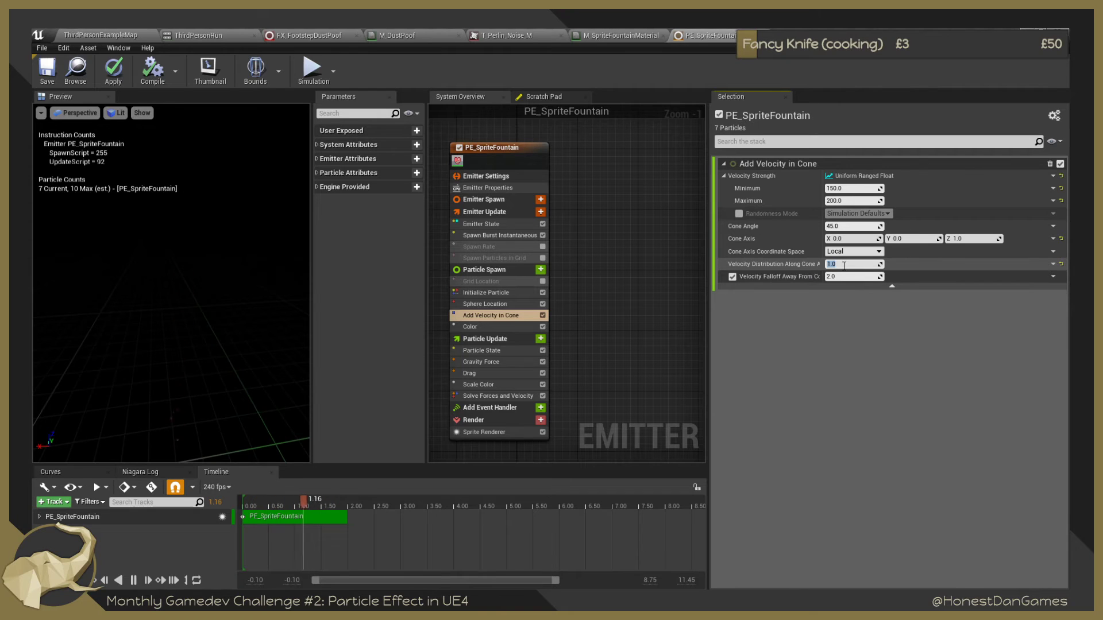
{"action": "type", "text": ".75"}
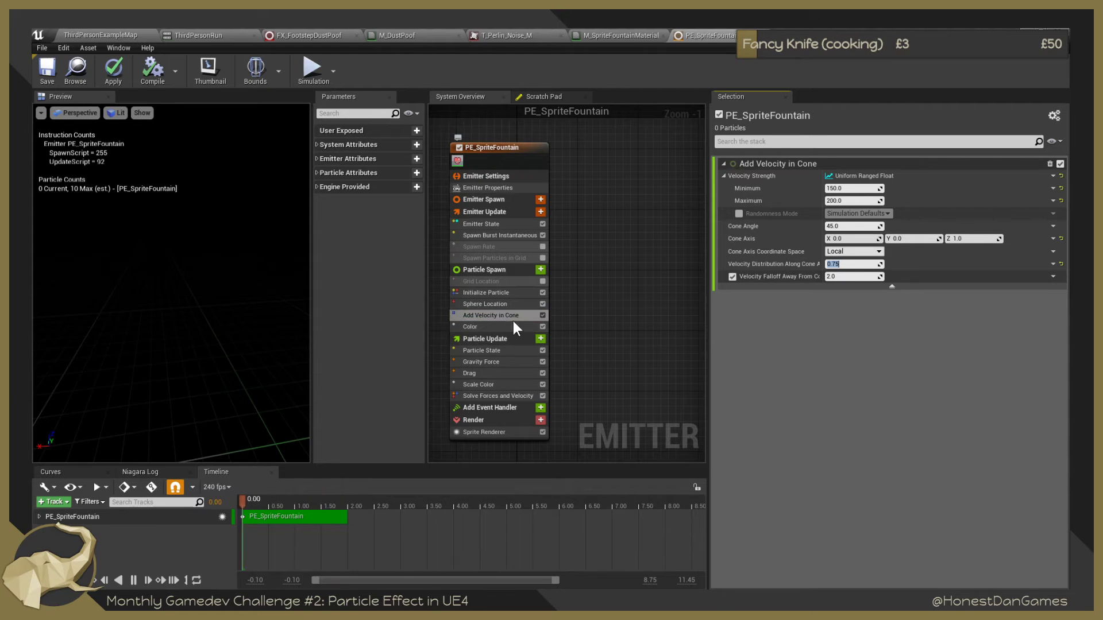
Switch the Color module's value to Uniform Ranged Linear Color, found by searching 'range'.
{"action": "left_click", "coordinate": [487, 326]}
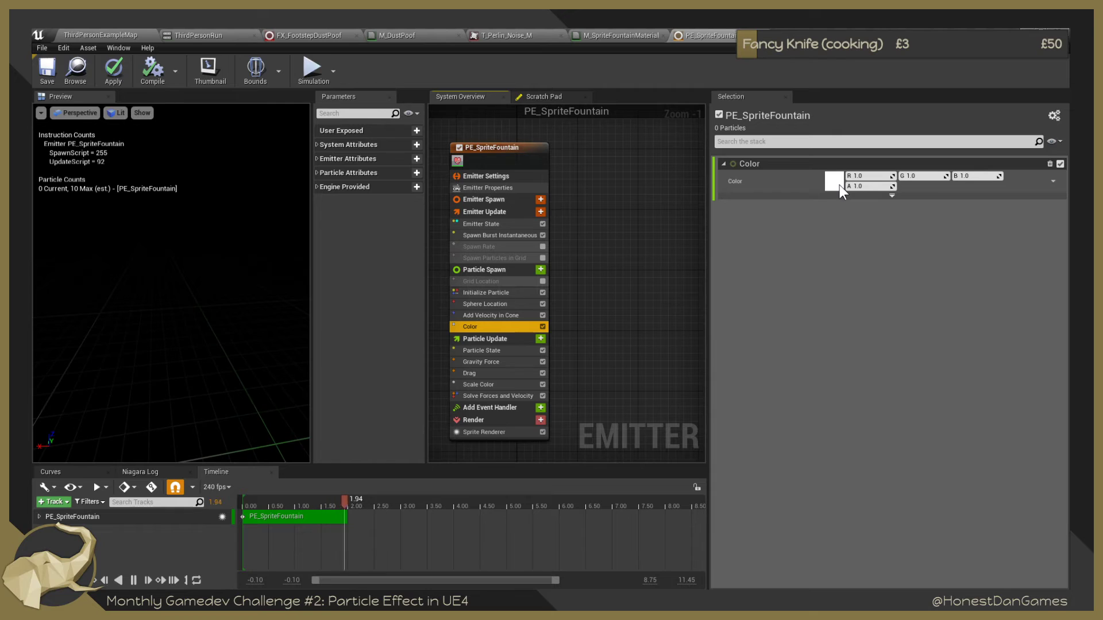
{"action": "left_click", "coordinate": [1053, 181]}
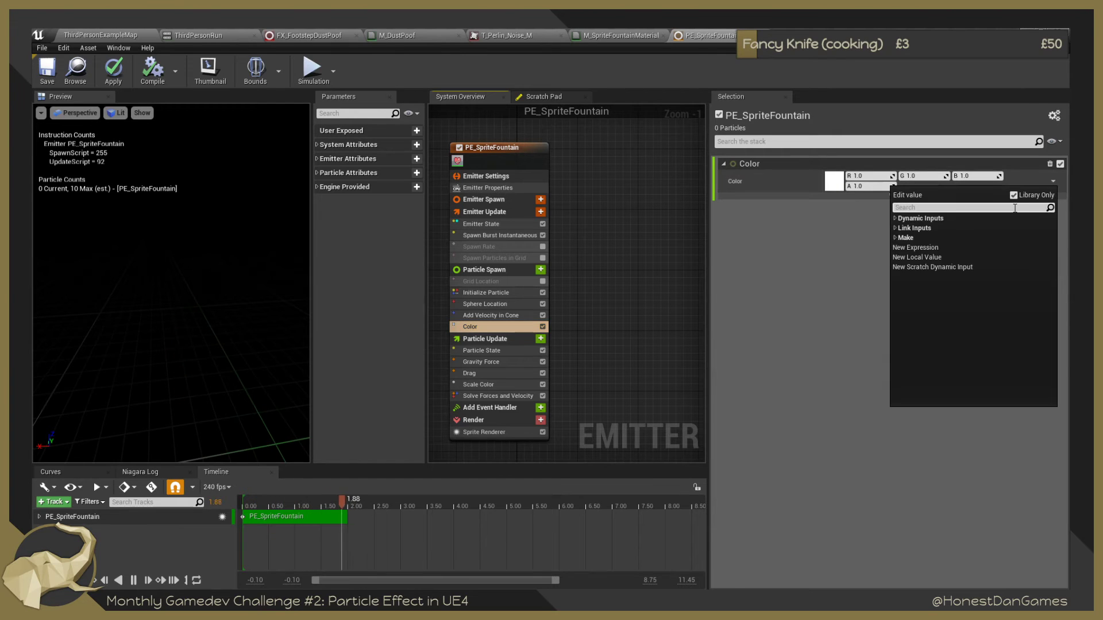
{"action": "type", "text": "fl"}
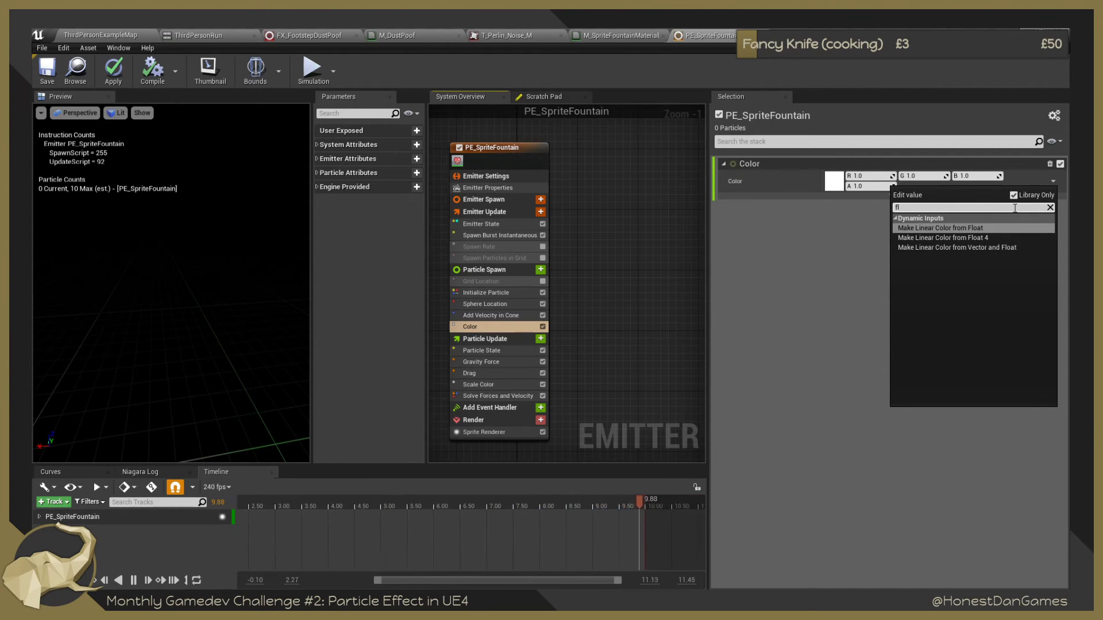
{"action": "key", "text": "BackSpace"}
{"action": "key", "text": "BackSpace"}
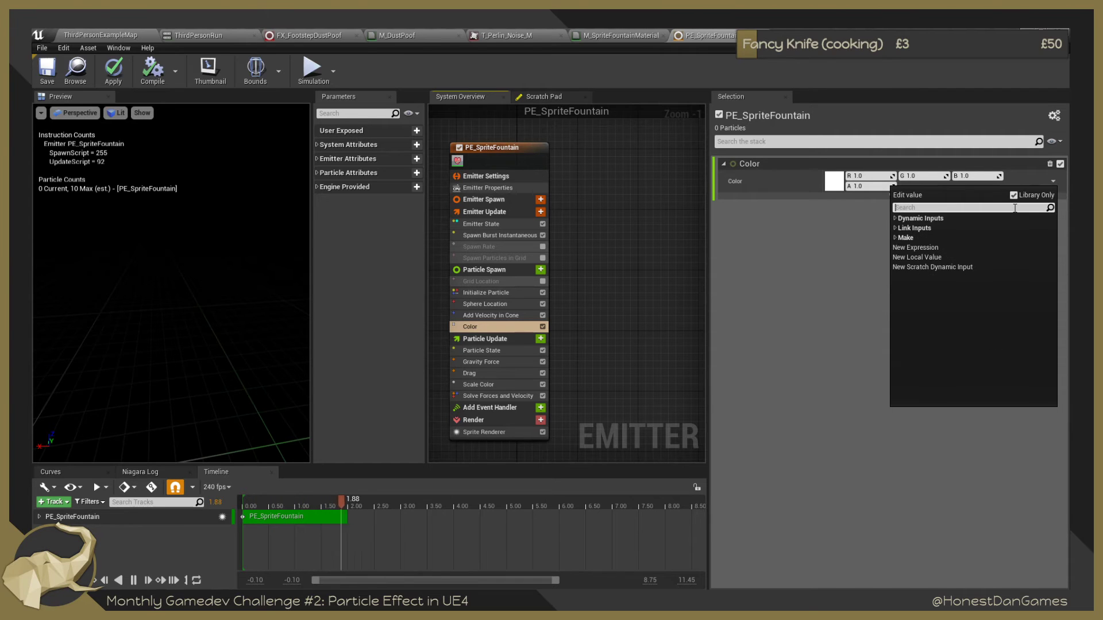
{"action": "type", "text": "range"}
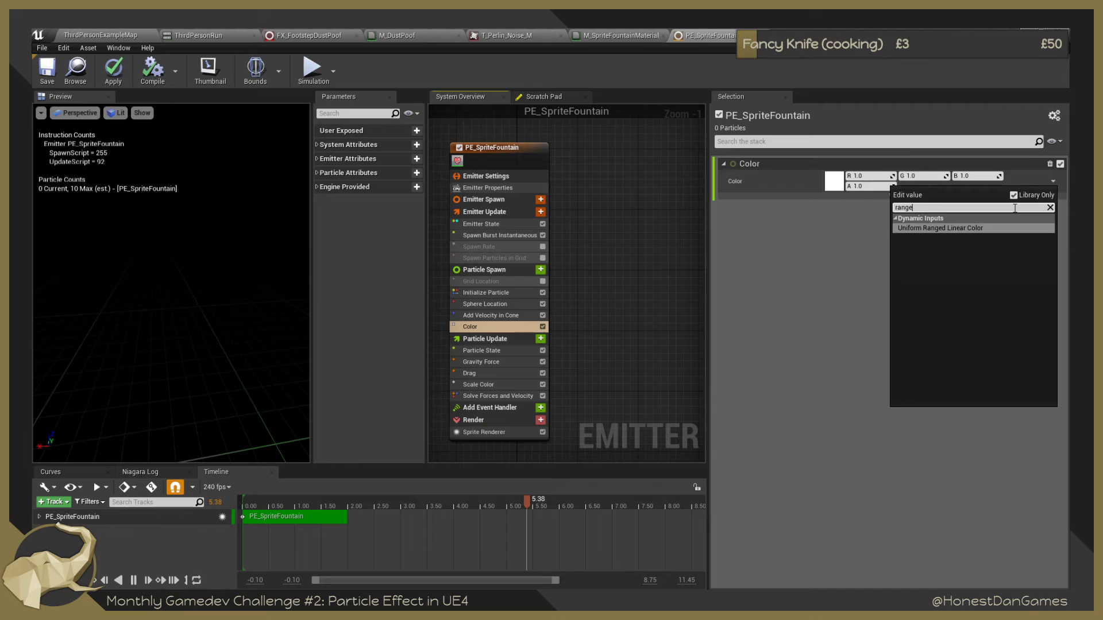
{"action": "key", "text": "Return"}
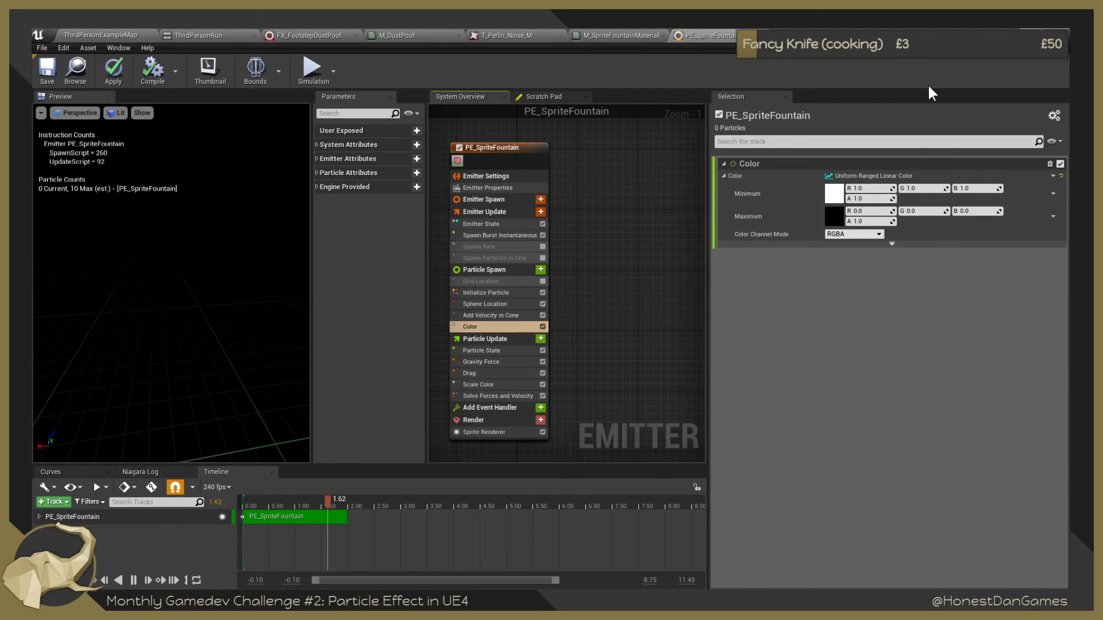
Make the Maximum colour white, and try a Minimum alpha of 0.5 before undoing it.
{"action": "left_click", "coordinate": [834, 216]}
{"action": "left_click_drag", "start_coordinate": [757, 344], "coordinate": [761, 235]}
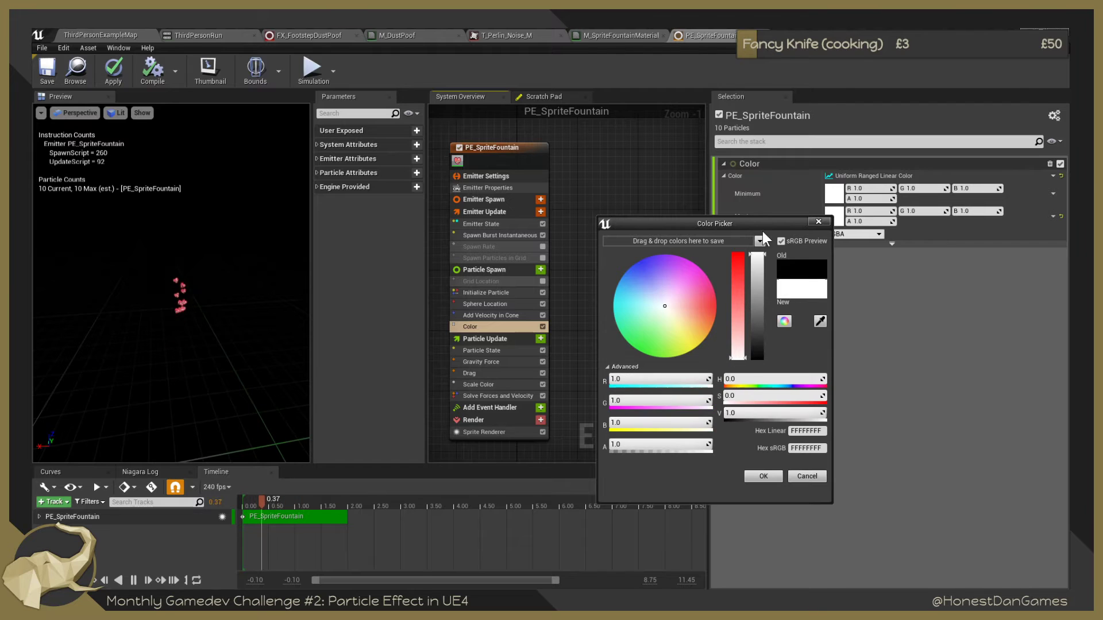
{"action": "left_click", "coordinate": [764, 476]}
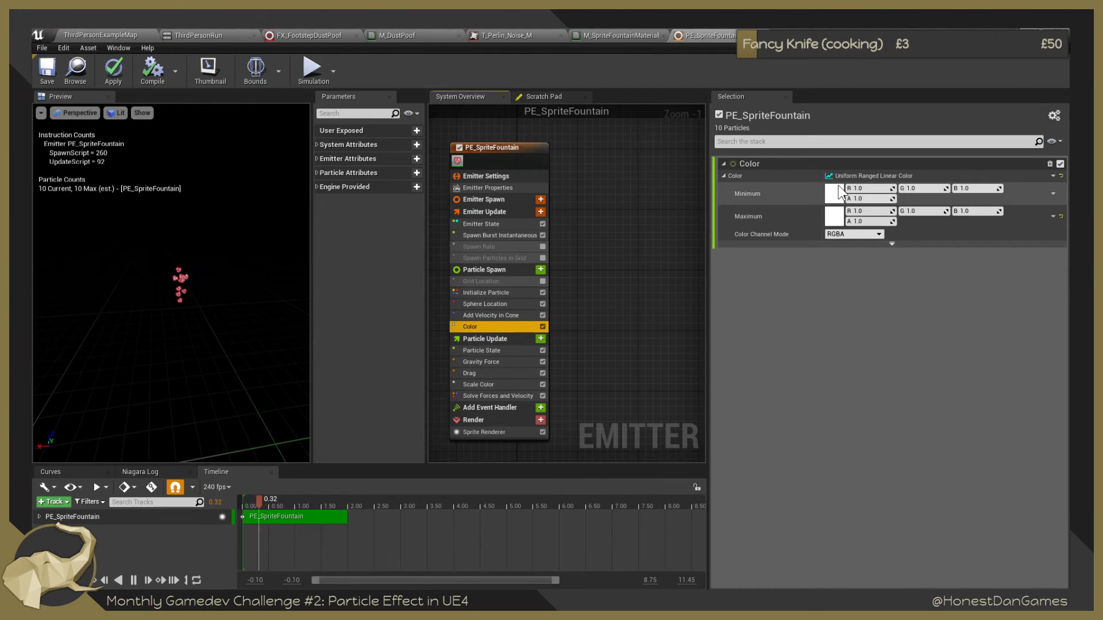
{"action": "left_click", "coordinate": [870, 199]}
{"action": "key", "text": "BackSpace"}
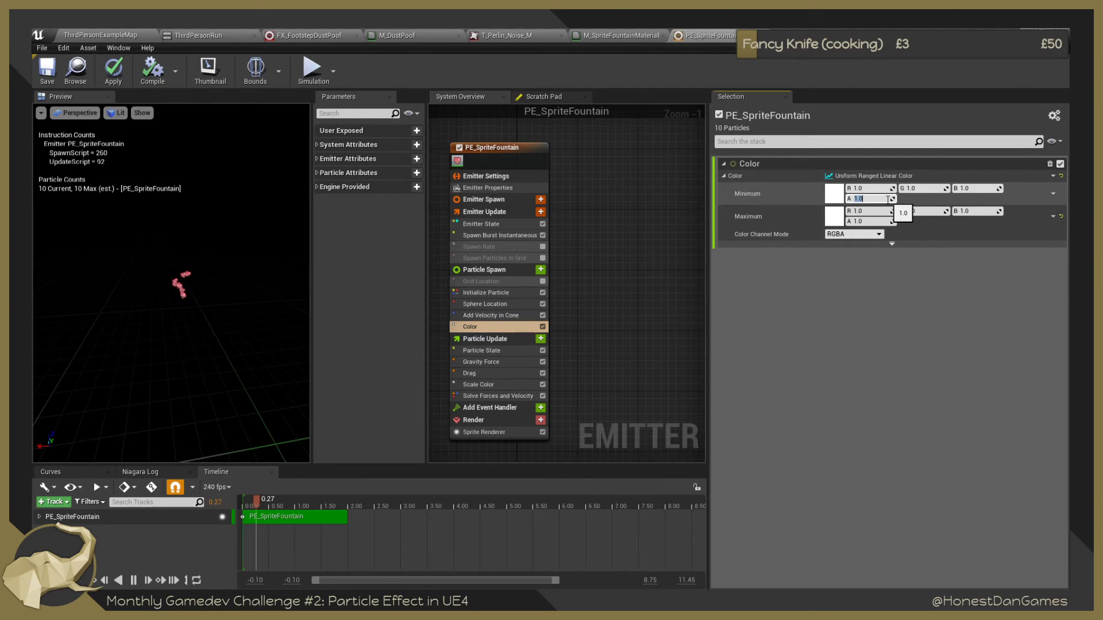
{"action": "type", "text": "0.5"}
{"action": "key", "text": "Return"}
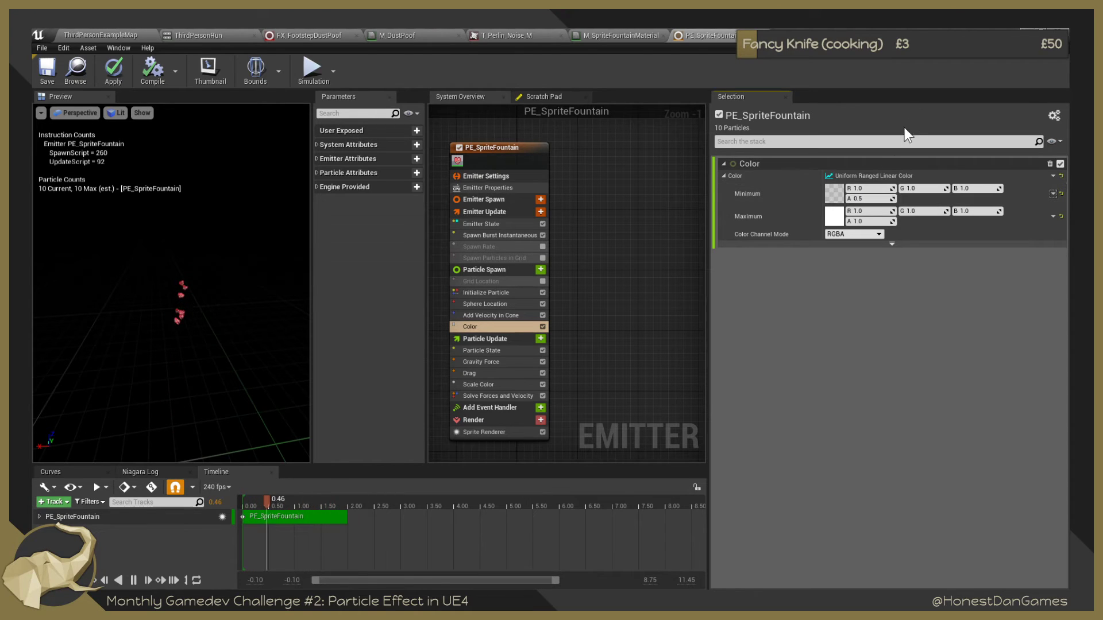
{"action": "key", "text": "ctrl+z"}
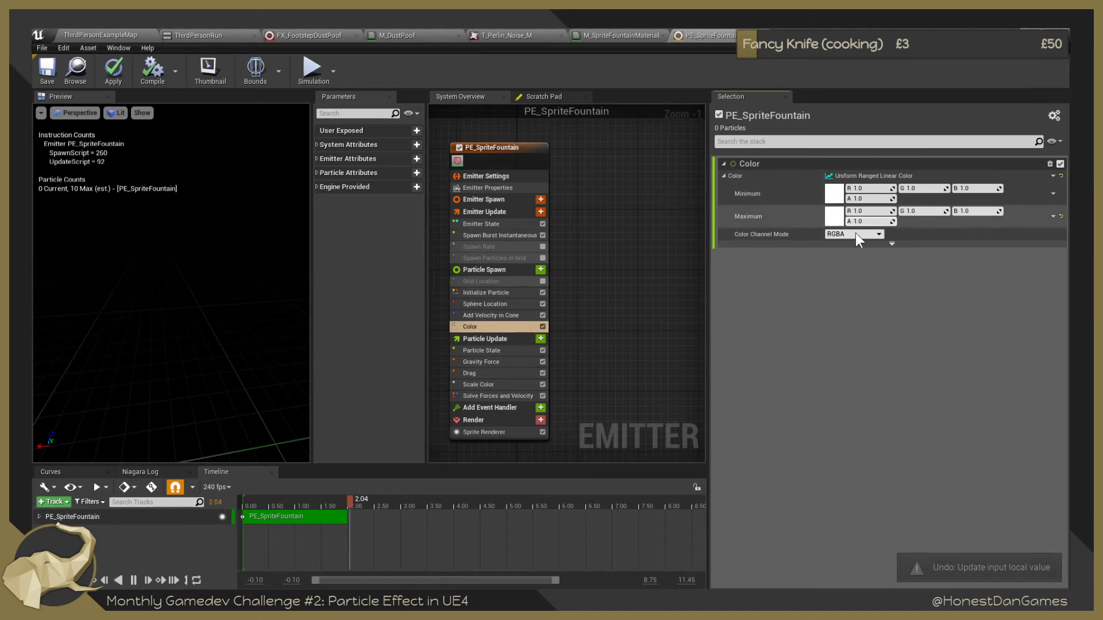
Pick yellow for the Minimum colour and blue for the Maximum colour.
{"action": "left_click", "coordinate": [838, 198]}
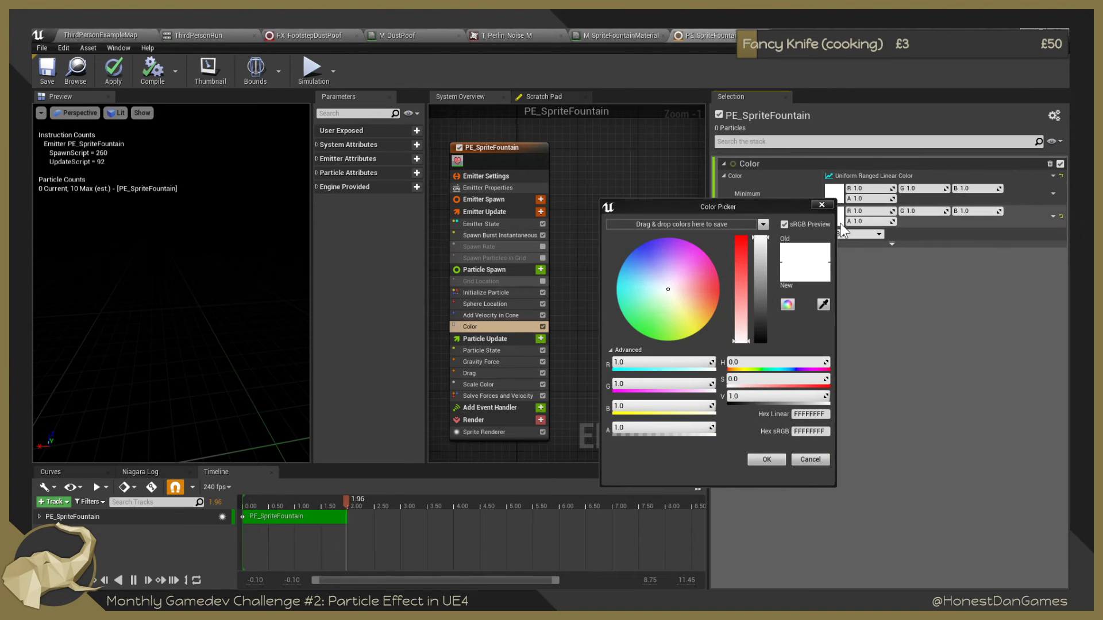
{"action": "left_click_drag", "start_coordinate": [740, 203], "coordinate": [848, 263]}
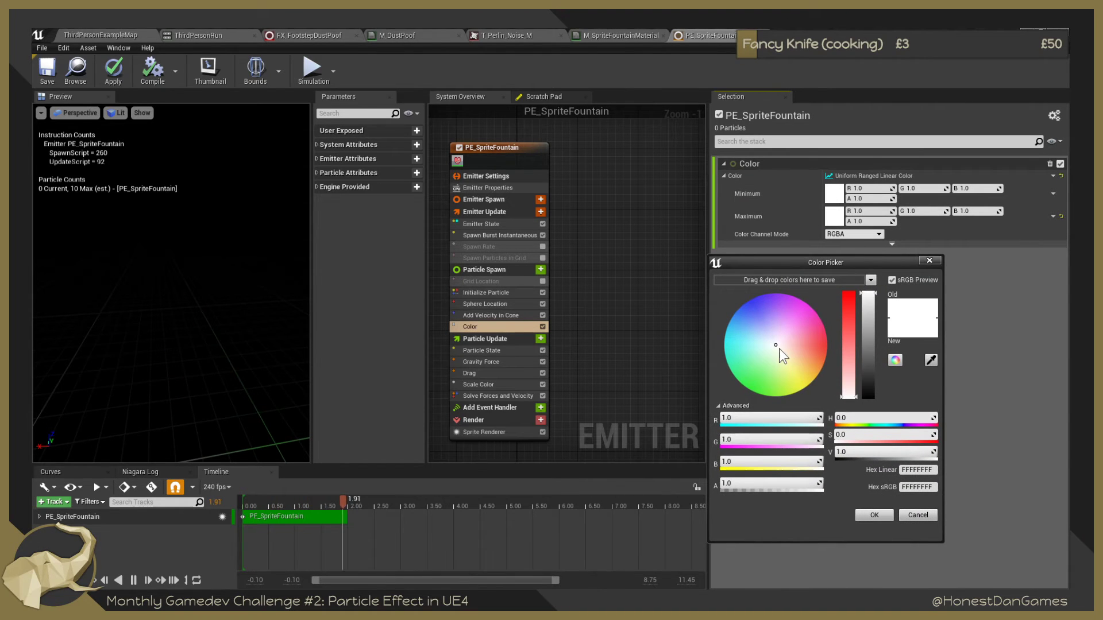
{"action": "left_click_drag", "start_coordinate": [778, 349], "coordinate": [811, 383]}
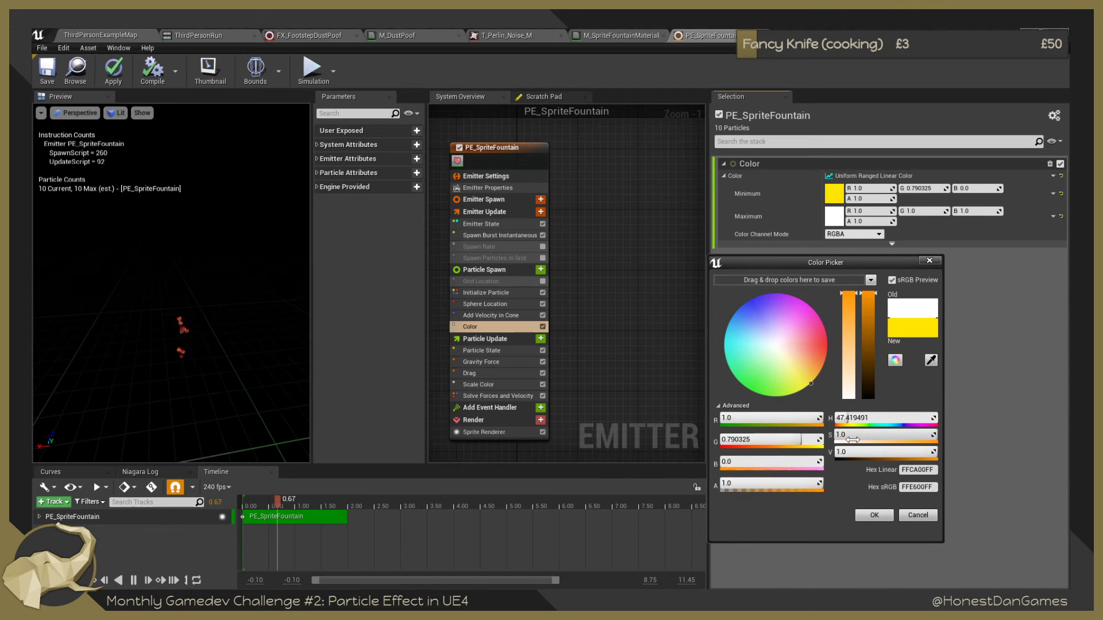
{"action": "left_click", "coordinate": [877, 515]}
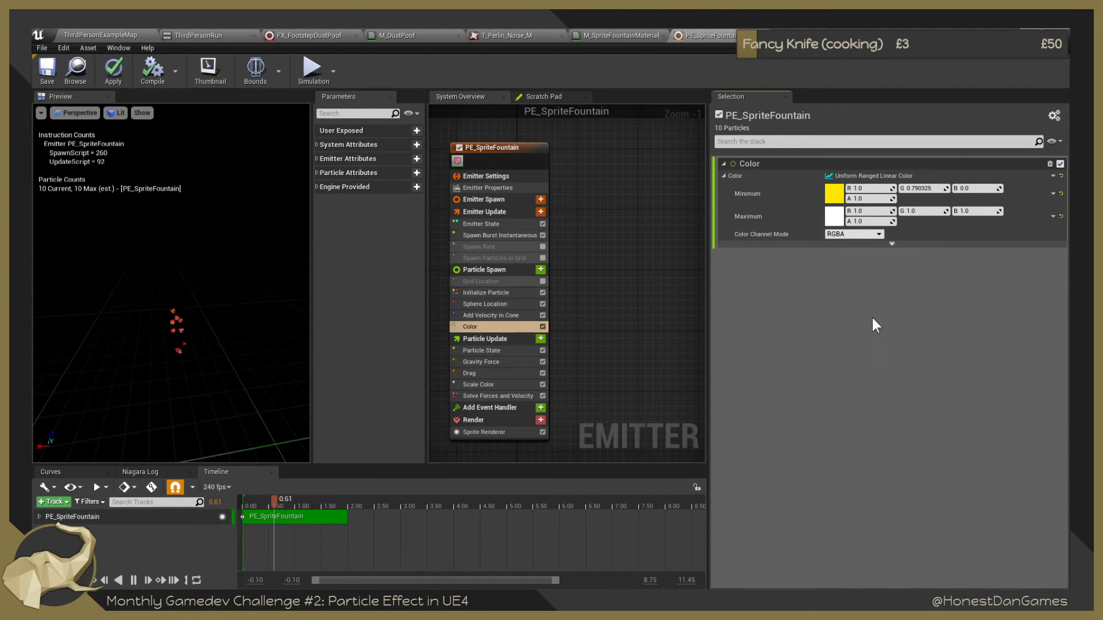
{"action": "left_click", "coordinate": [831, 216]}
{"action": "left_click_drag", "start_coordinate": [890, 309], "coordinate": [860, 246]}
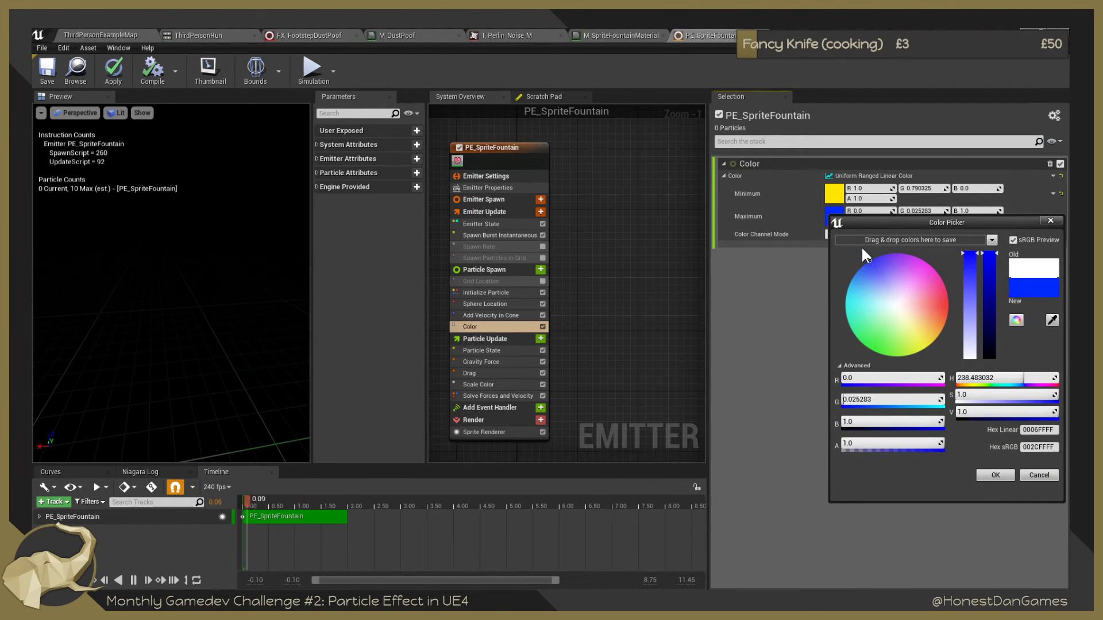
{"action": "left_click", "coordinate": [994, 474]}
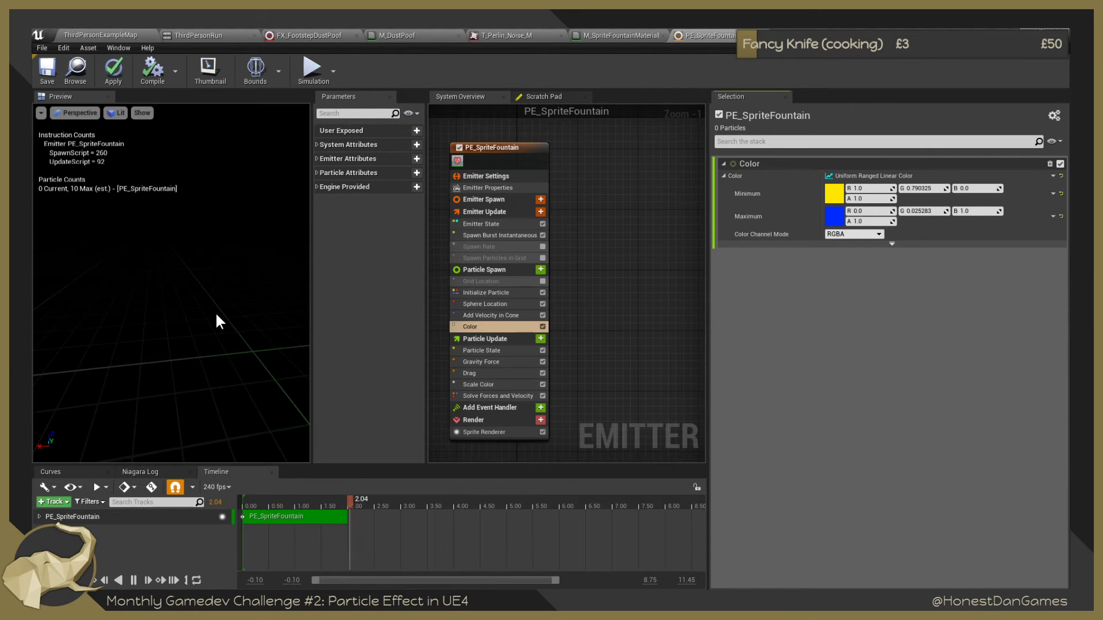
{"action": "left_click", "coordinate": [832, 193]}
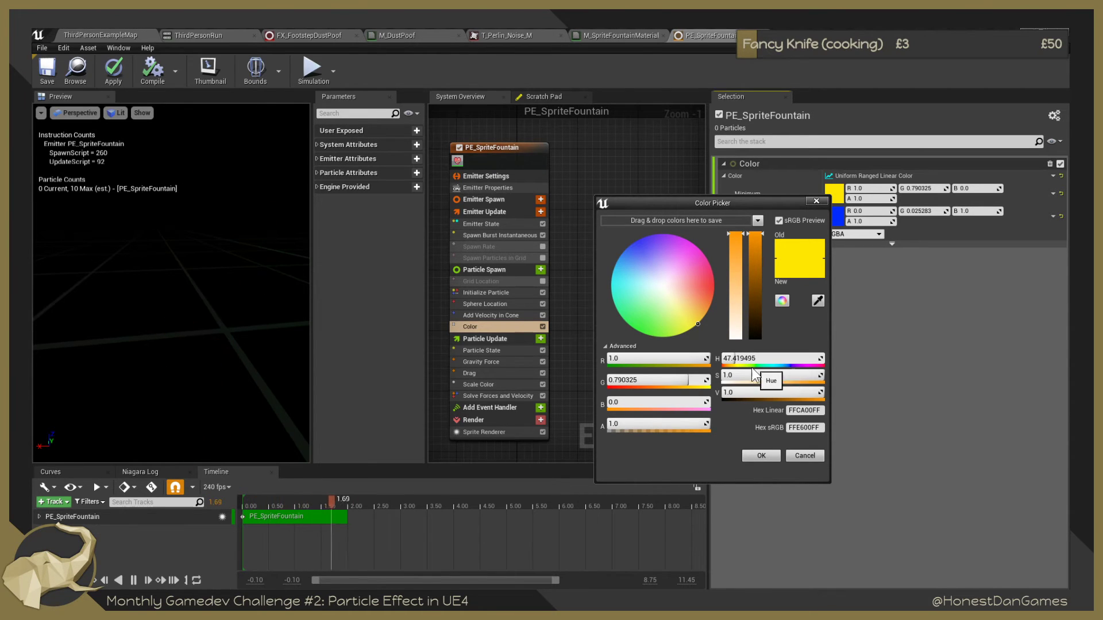
{"action": "left_click_drag", "start_coordinate": [744, 202], "coordinate": [610, 189]}
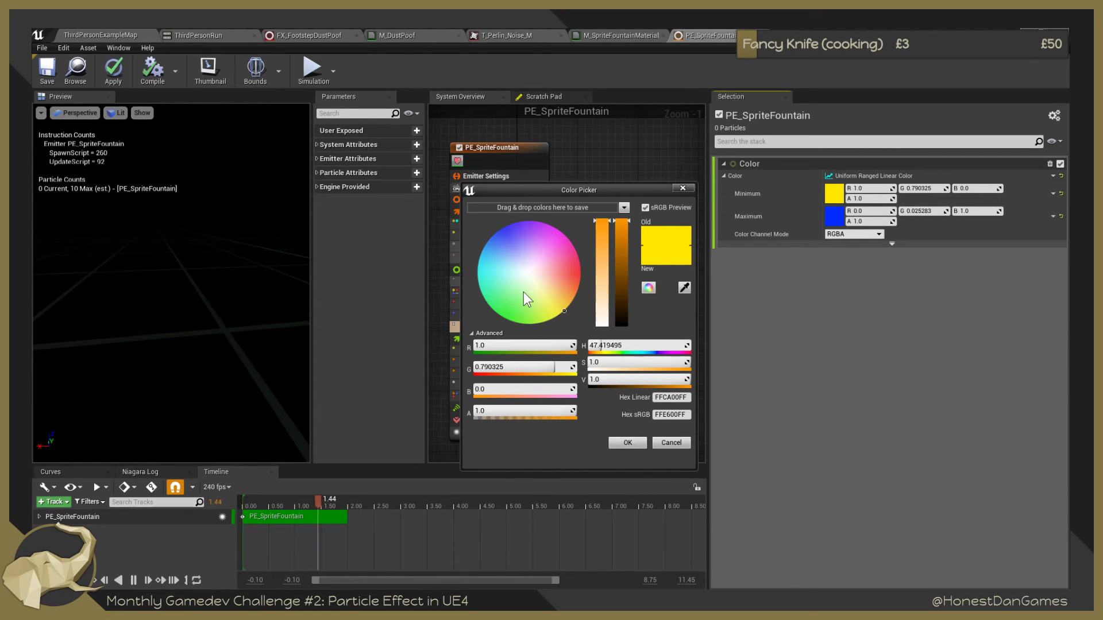
Change the Minimum colour to blue-purple and the Maximum colour to orange-yellow.
{"action": "left_click", "coordinate": [834, 216]}
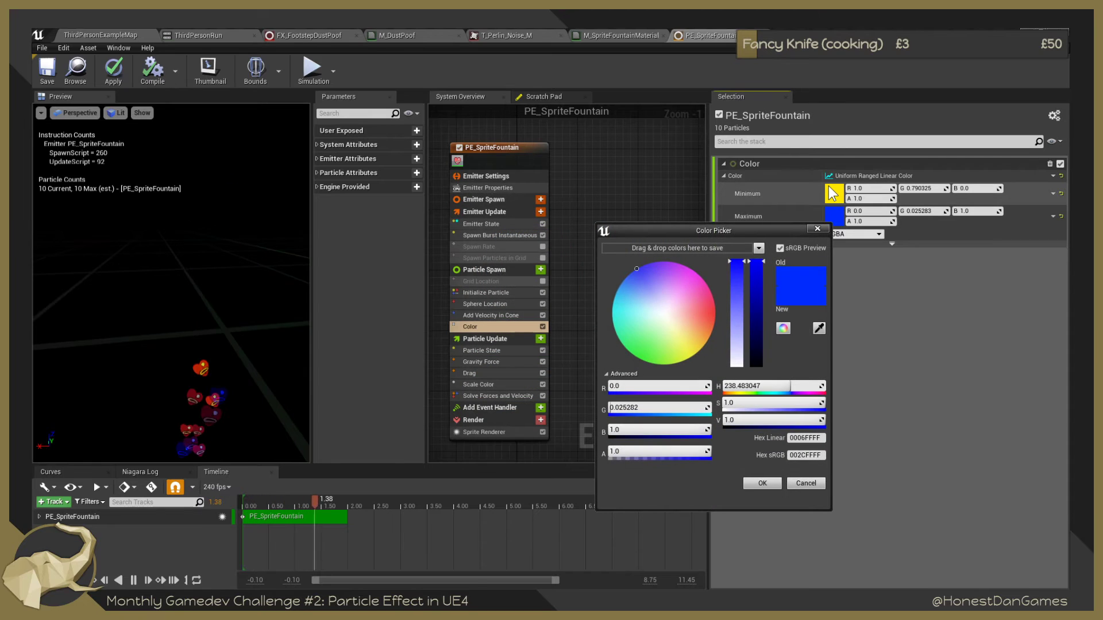
{"action": "left_click", "coordinate": [832, 196]}
{"action": "left_click", "coordinate": [643, 238]}
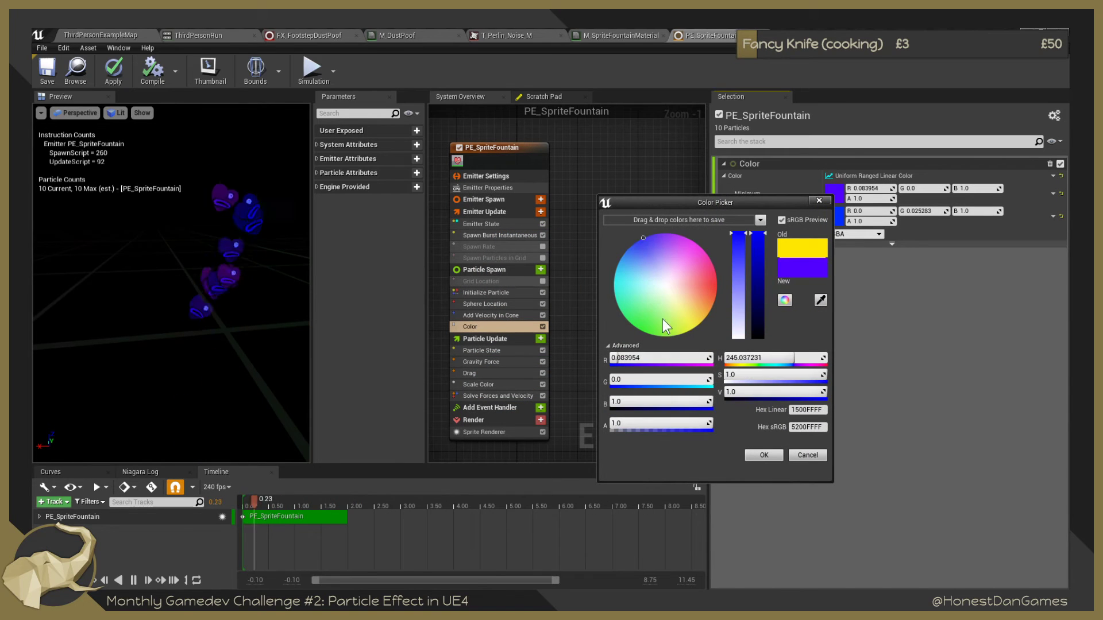
{"action": "left_click", "coordinate": [763, 455]}
{"action": "left_click", "coordinate": [833, 215]}
{"action": "left_click", "coordinate": [686, 353]}
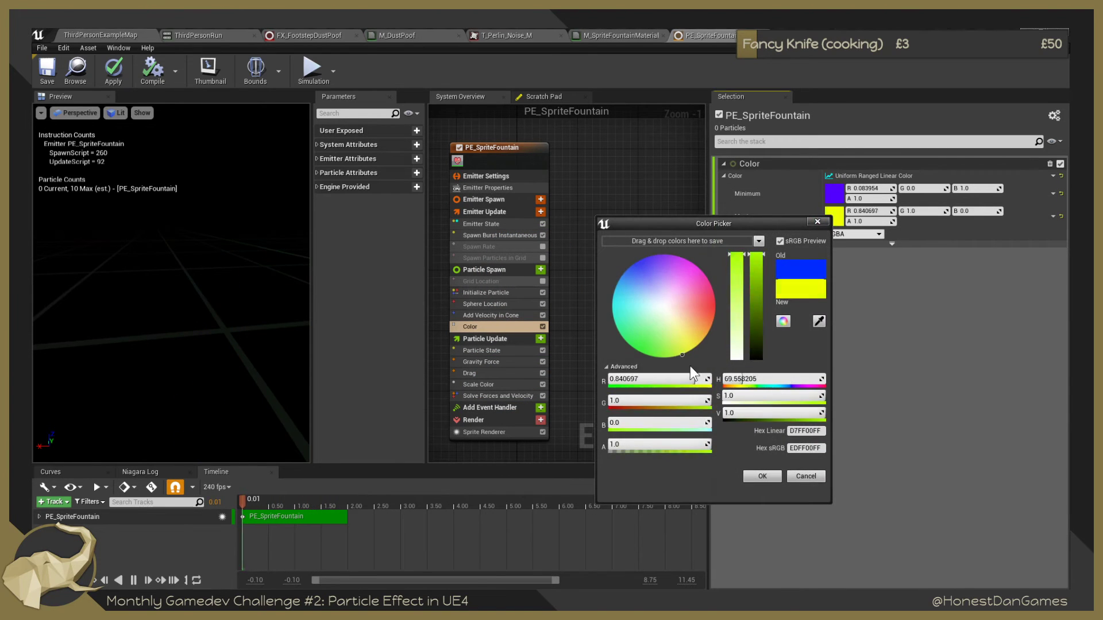
{"action": "left_click", "coordinate": [693, 347]}
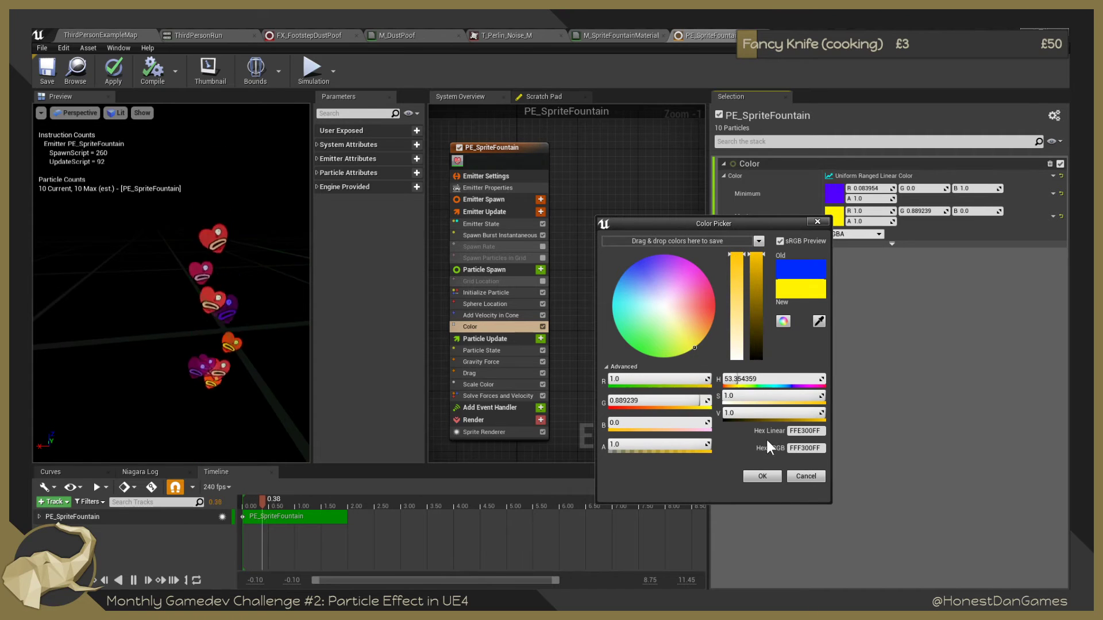
{"action": "left_click", "coordinate": [763, 476]}
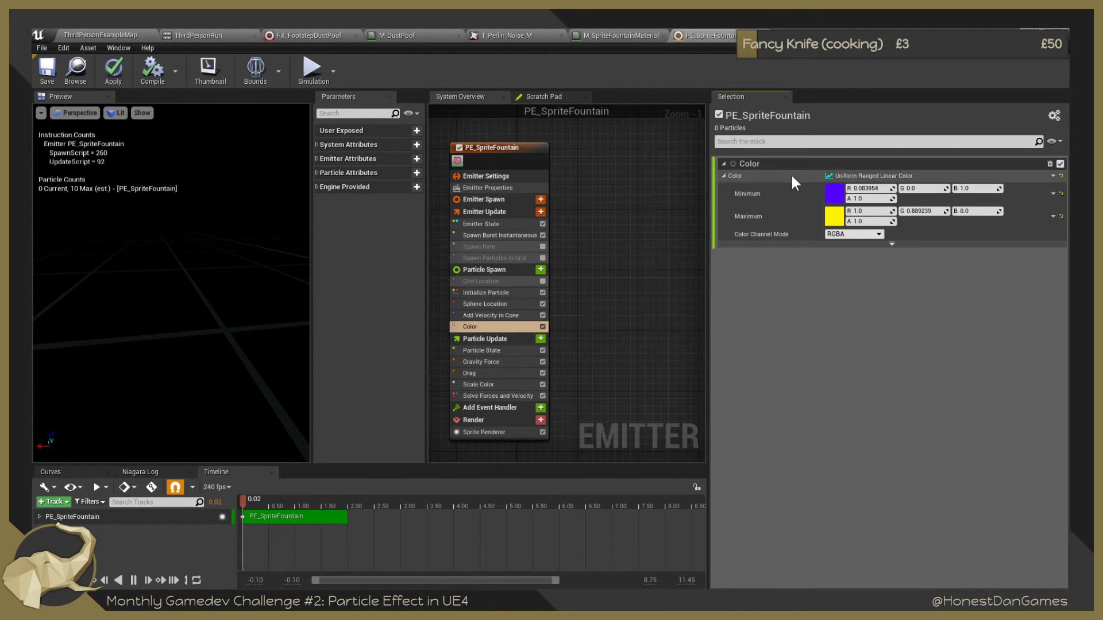
{"action": "left_click", "coordinate": [862, 234]}
{"action": "left_click", "coordinate": [863, 234]}
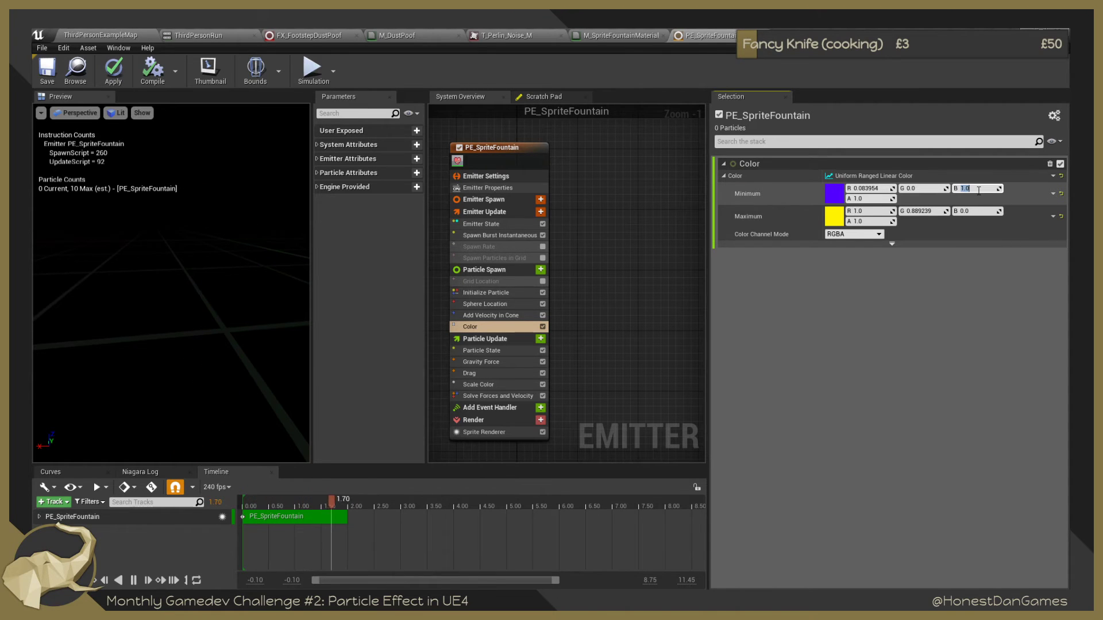
{"action": "type", "text": "2"}
{"action": "key", "text": "Return"}
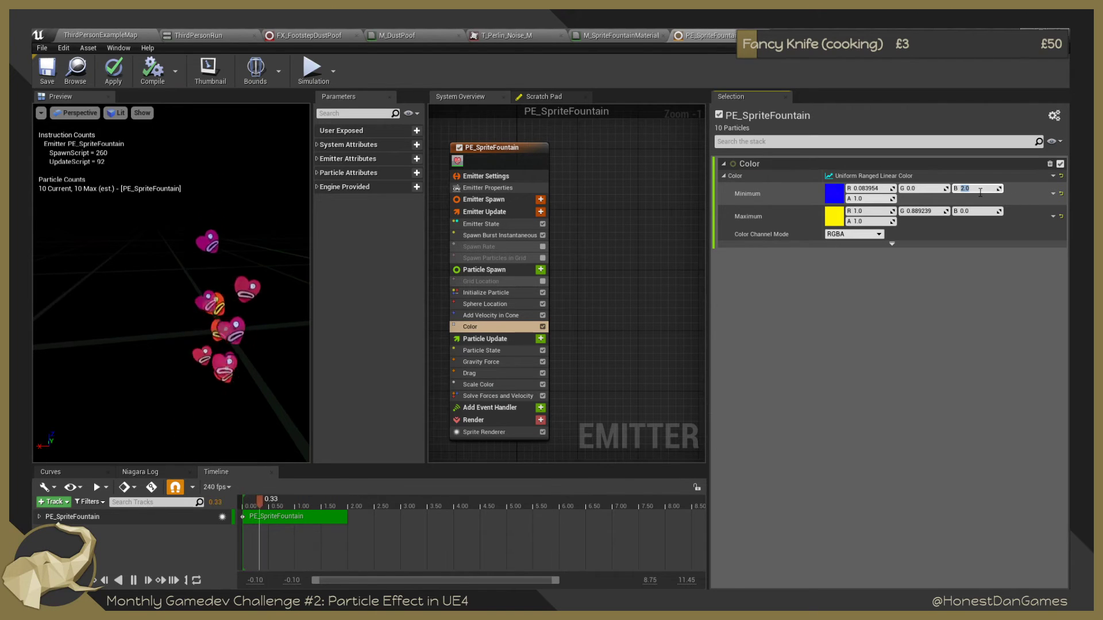
{"action": "type", "text": "5"}
{"action": "key", "text": "Return"}
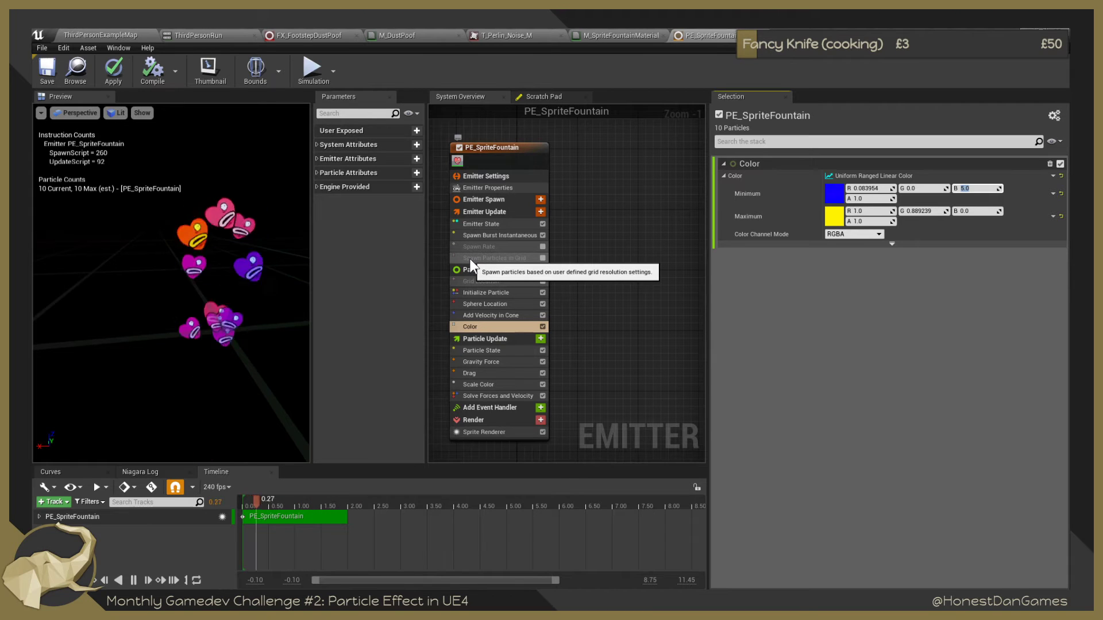
{"action": "left_click", "coordinate": [988, 194]}
{"action": "left_click", "coordinate": [976, 189]}
{"action": "type", "text": "1"}
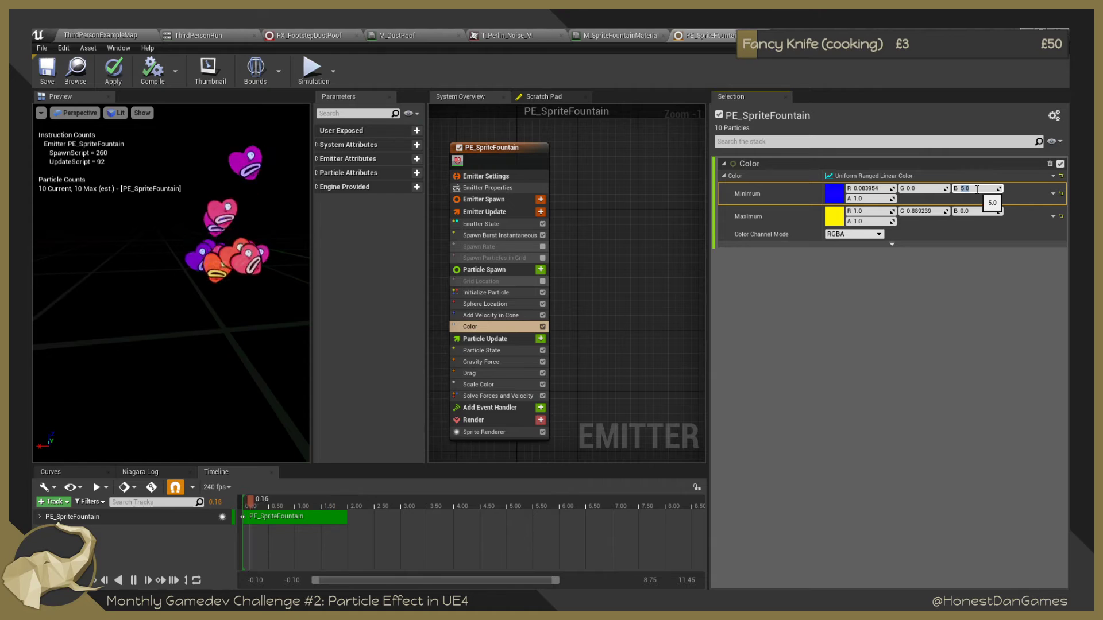
{"action": "key", "text": "Return"}
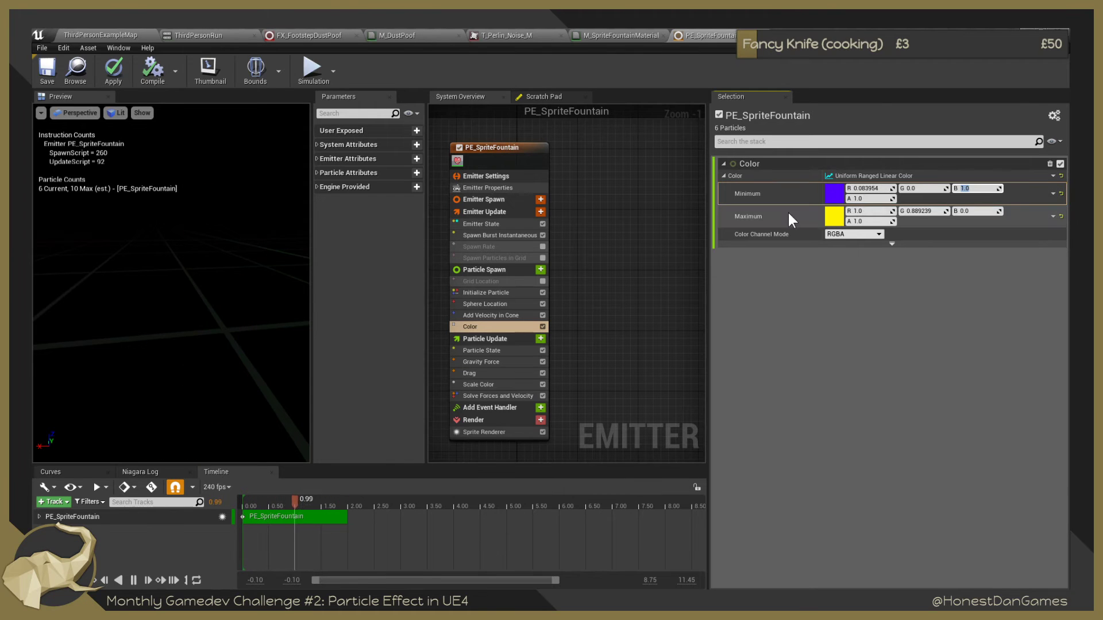
Pick magenta for the Minimum colour and a deep purple for the Maximum colour.
{"action": "left_click", "coordinate": [834, 195]}
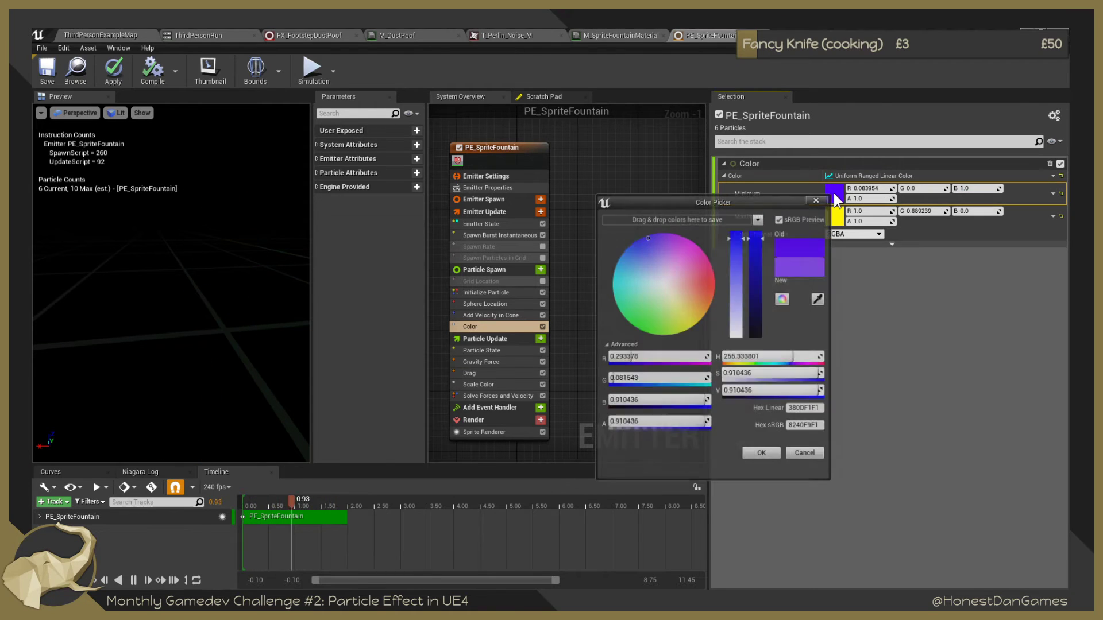
{"action": "left_click_drag", "start_coordinate": [680, 298], "coordinate": [705, 251]}
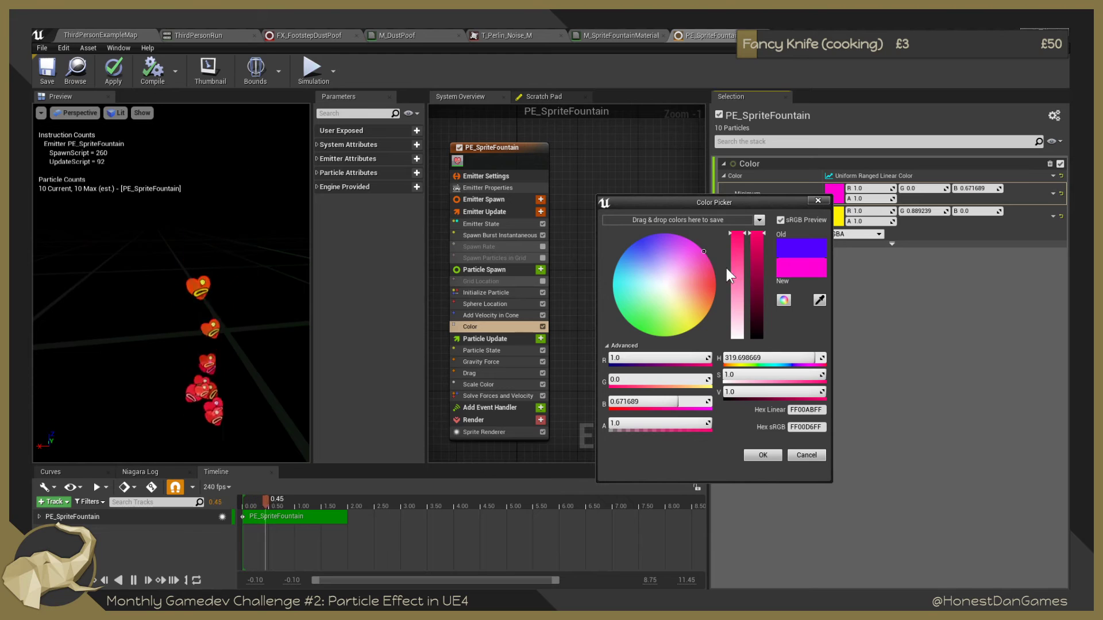
{"action": "left_click", "coordinate": [763, 455]}
{"action": "left_click", "coordinate": [835, 215]}
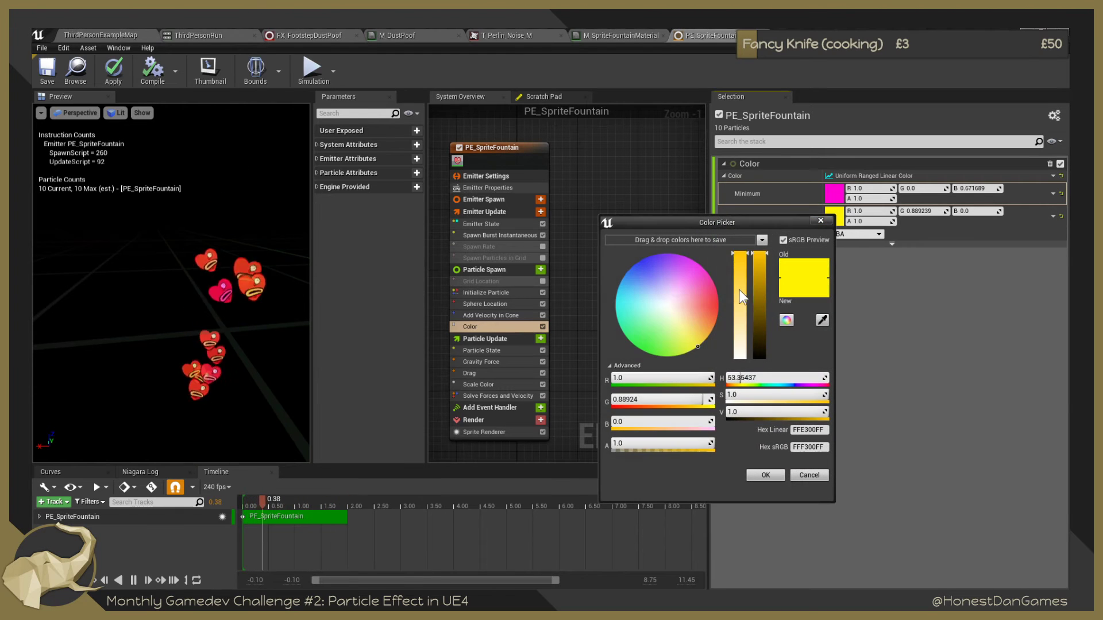
{"action": "left_click", "coordinate": [674, 256]}
{"action": "left_click_drag", "start_coordinate": [674, 257], "coordinate": [664, 241]}
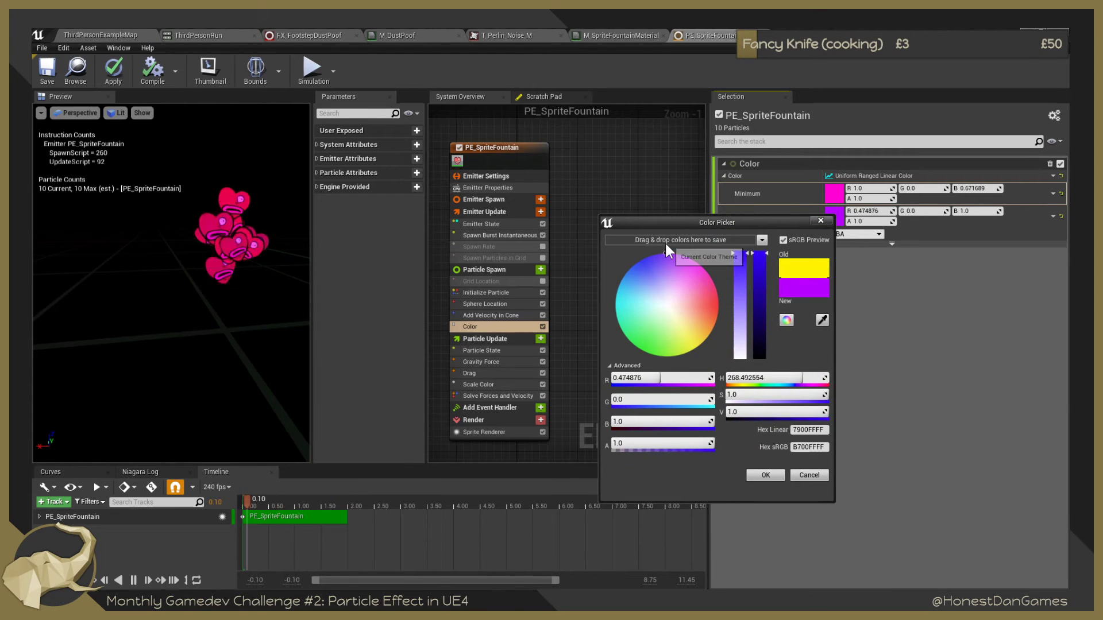
{"action": "left_click", "coordinate": [766, 475]}
Set the Minimum colour's blue value to 1.0.
{"action": "left_click", "coordinate": [974, 188]}
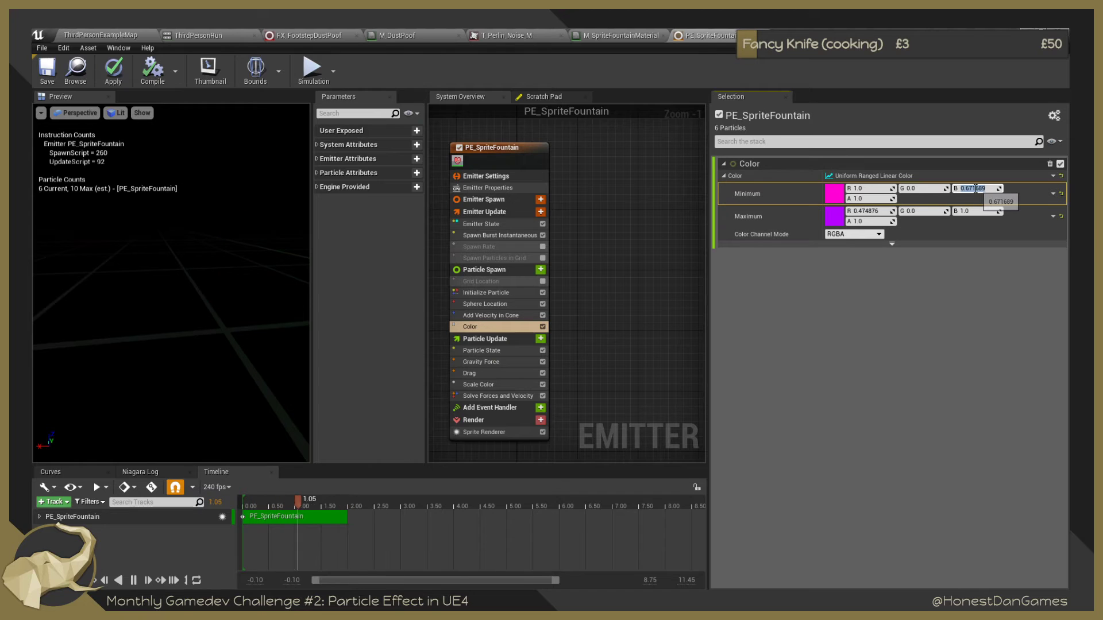
{"action": "type", "text": "1"}
{"action": "key", "text": "Return"}
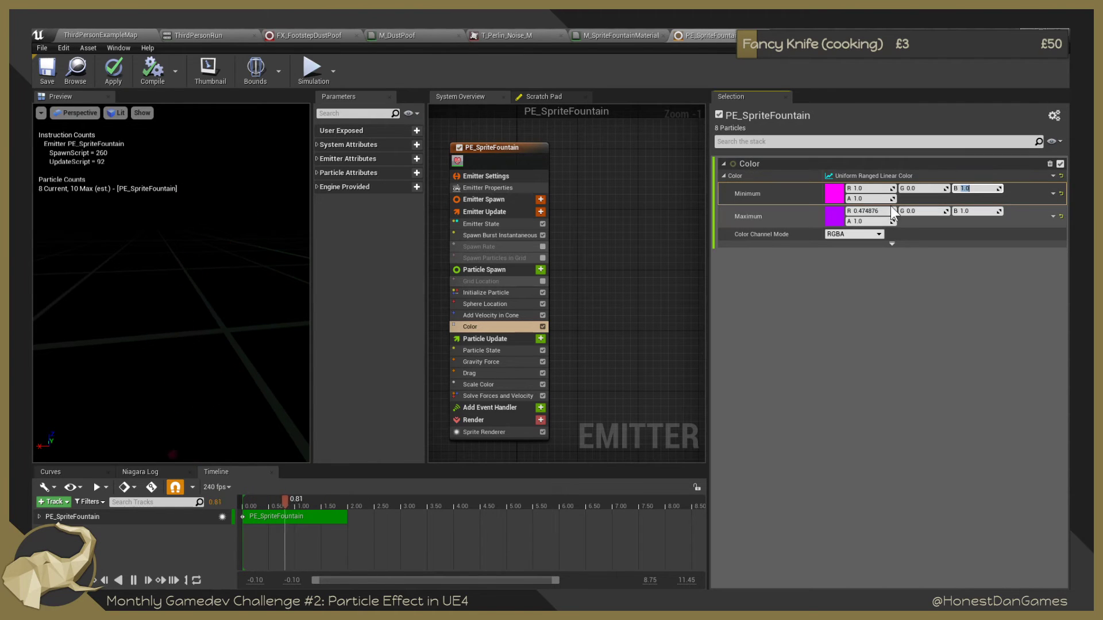
{"action": "key", "text": "Return"}
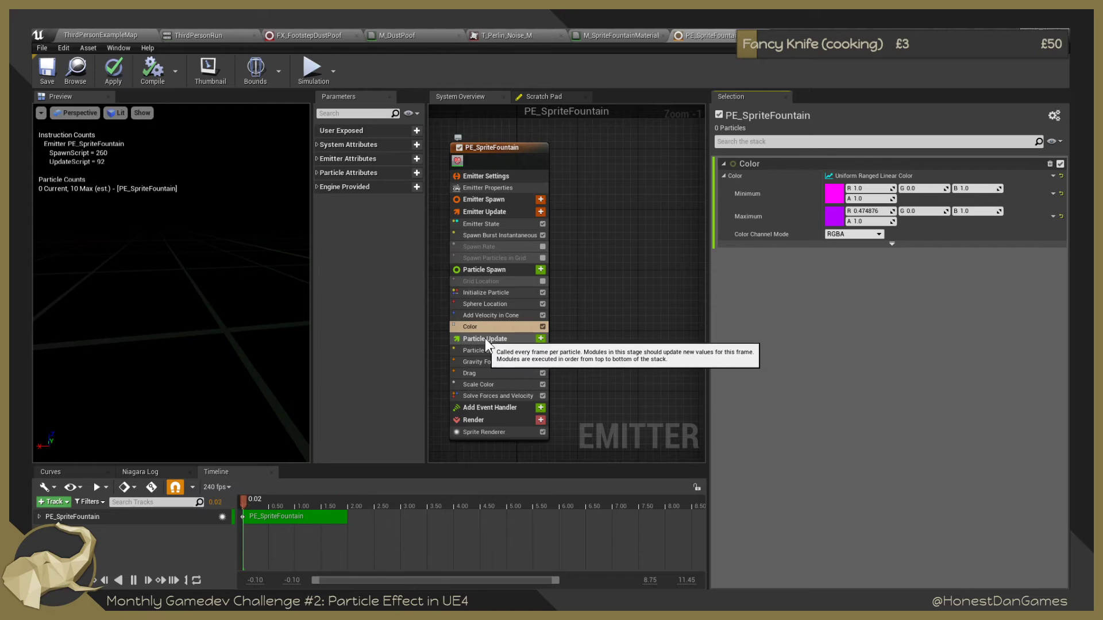
Browse the Particle Spawn and Particle Update module lists, including Initialization, without adding anything.
{"action": "left_click", "coordinate": [539, 269]}
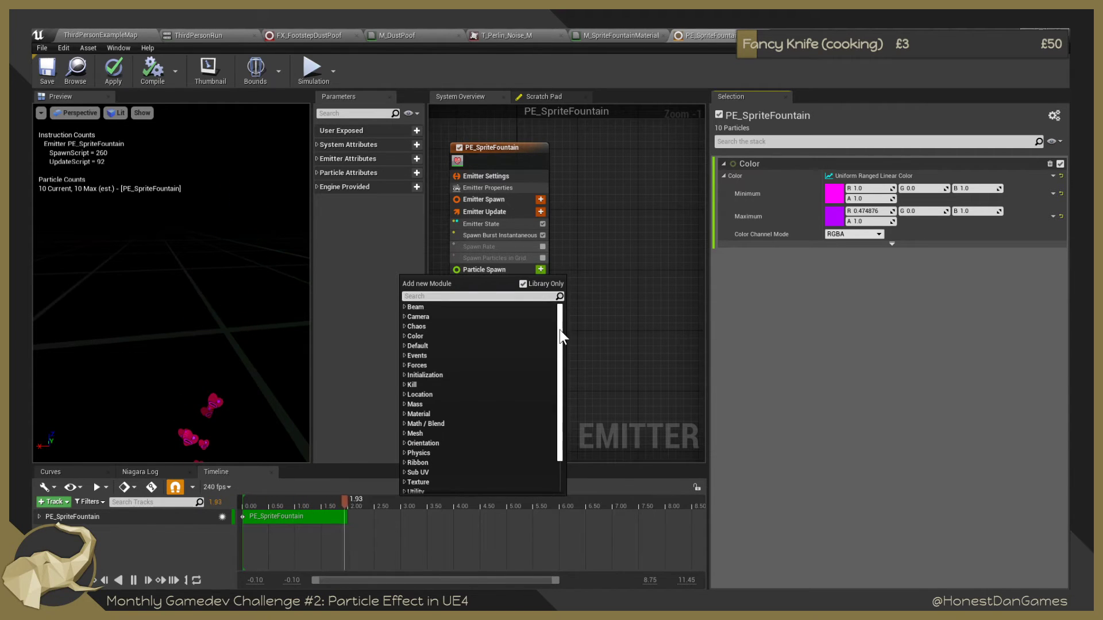
{"action": "left_click_drag", "start_coordinate": [560, 330], "coordinate": [557, 422]}
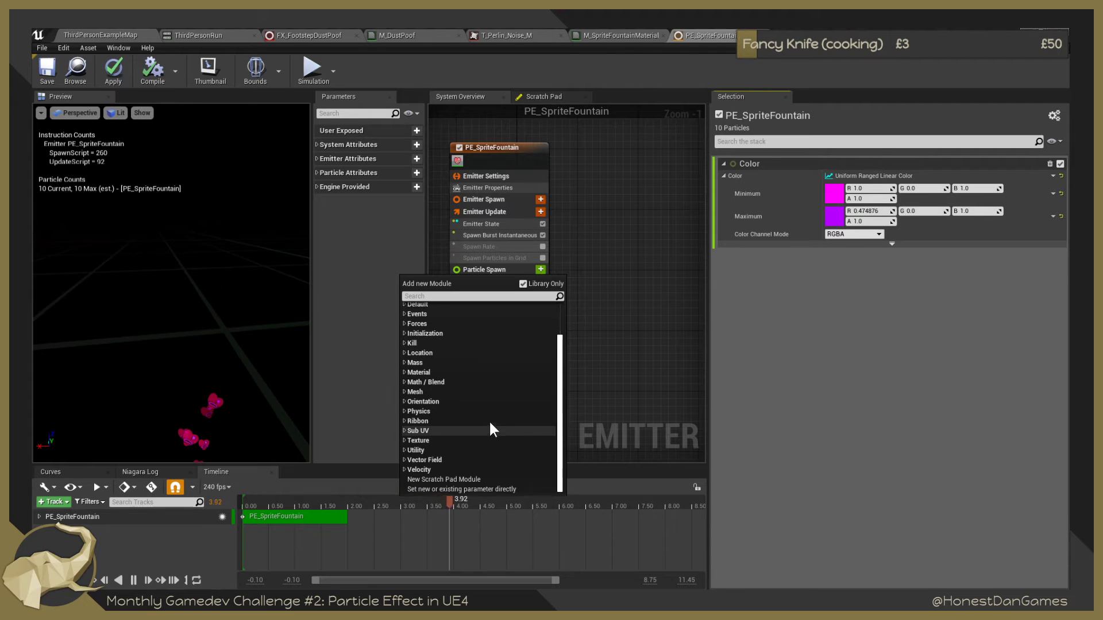
{"action": "key", "text": "Escape"}
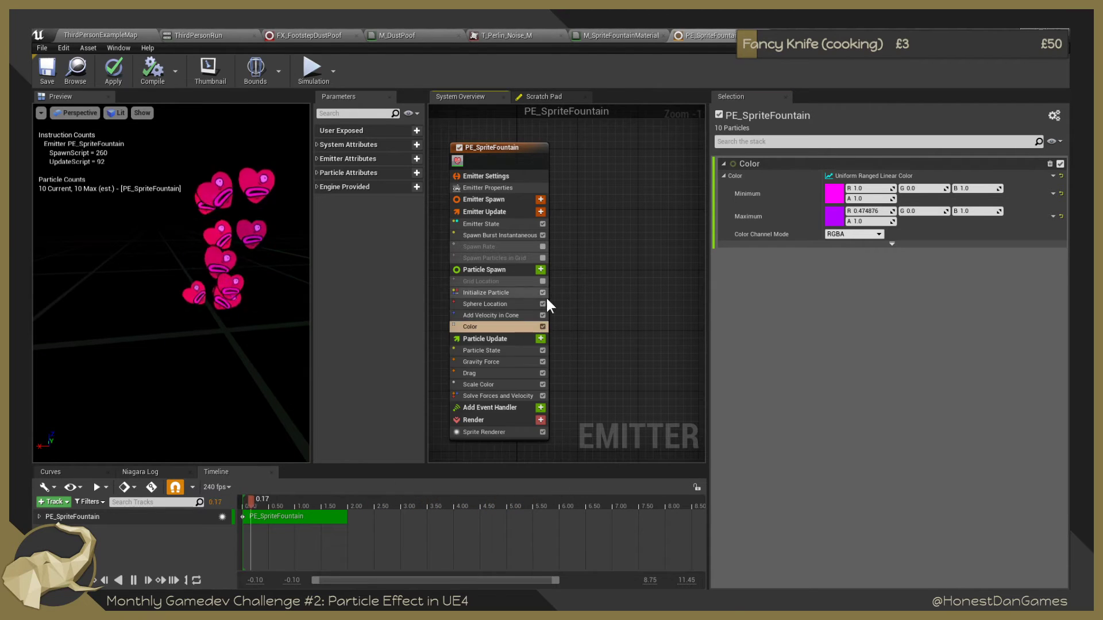
{"action": "left_click", "coordinate": [541, 338]}
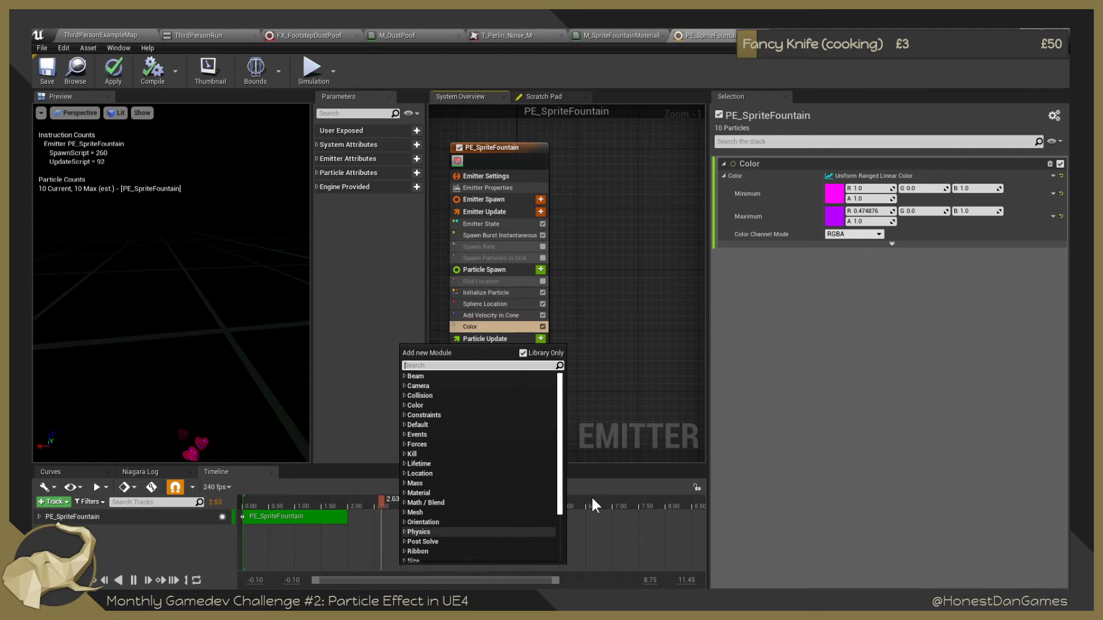
{"action": "left_click", "coordinate": [553, 339]}
{"action": "left_click", "coordinate": [540, 270]}
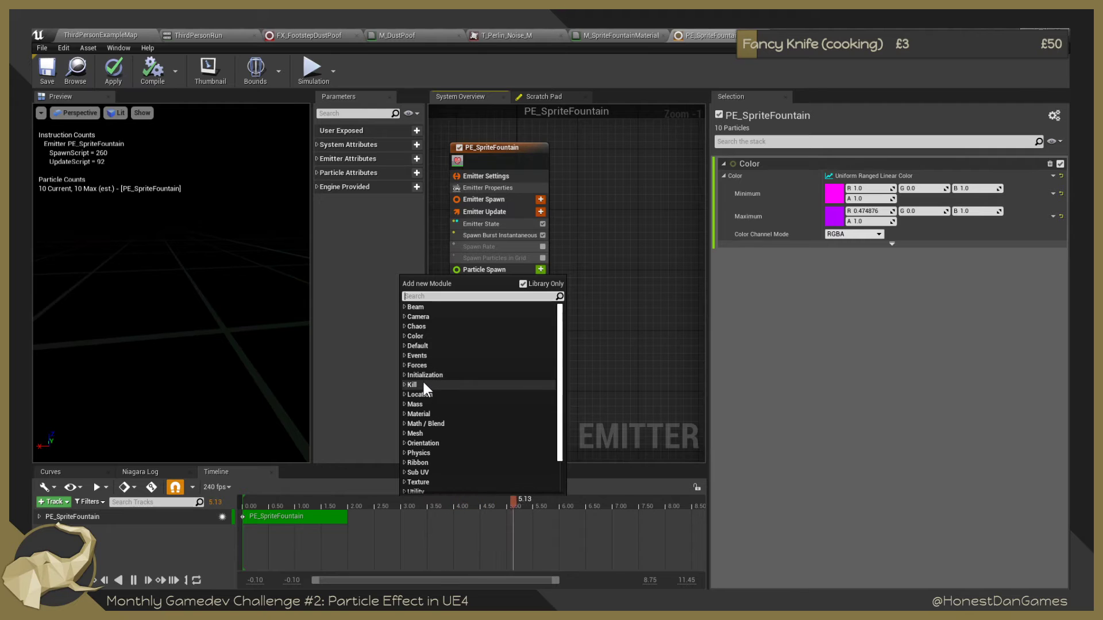
{"action": "left_click", "coordinate": [405, 375]}
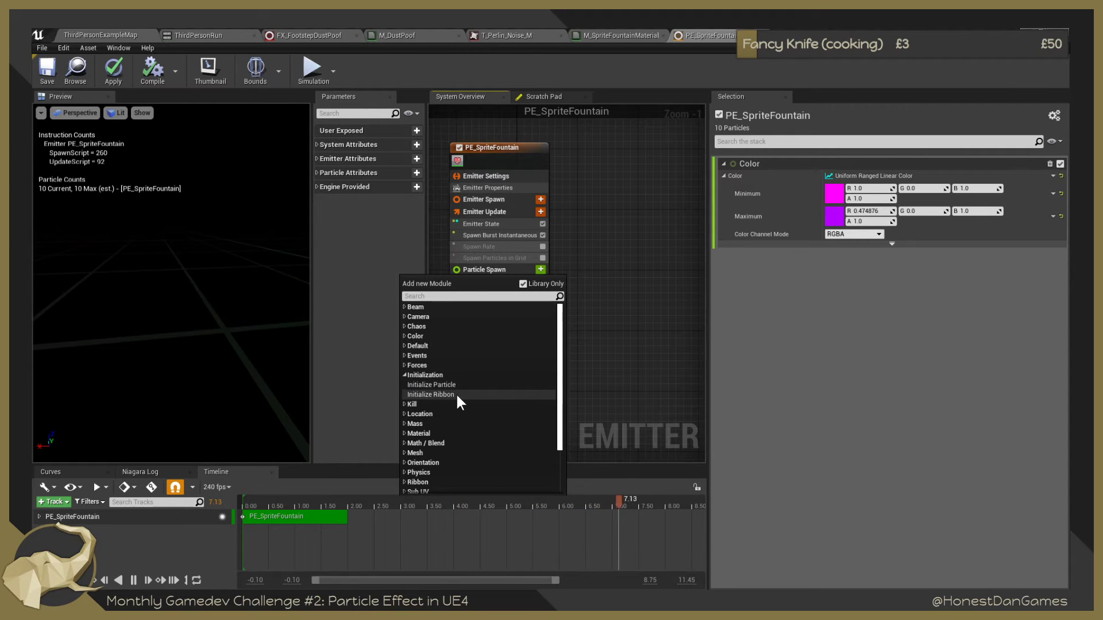
{"action": "scroll", "coordinate": [457, 392], "scroll_direction": "down", "scroll_amount": 1}
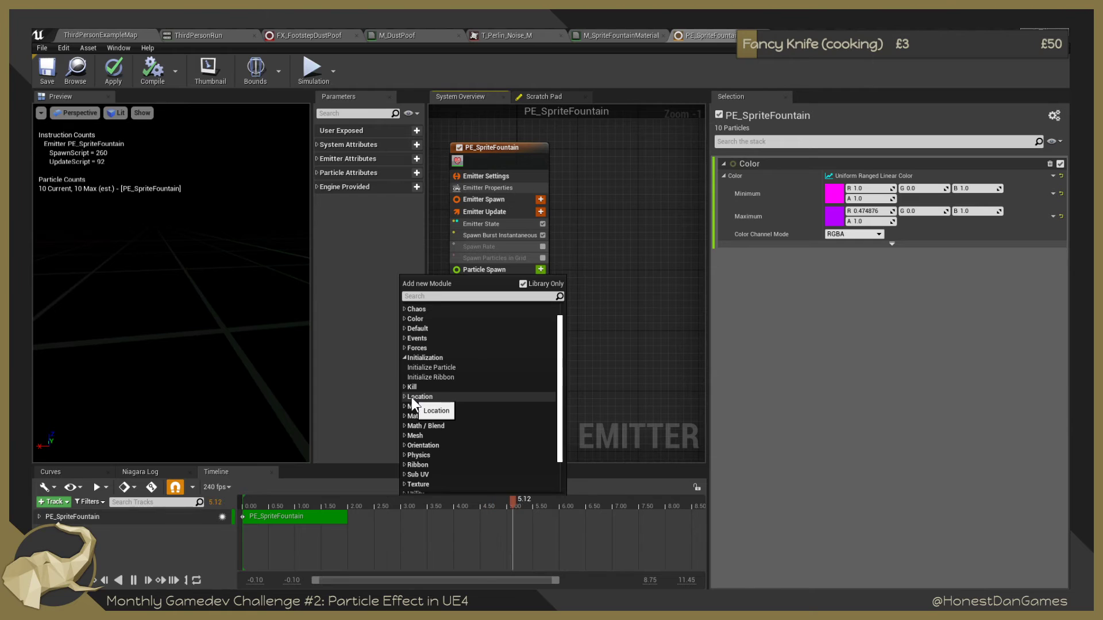
{"action": "key", "text": "Escape"}
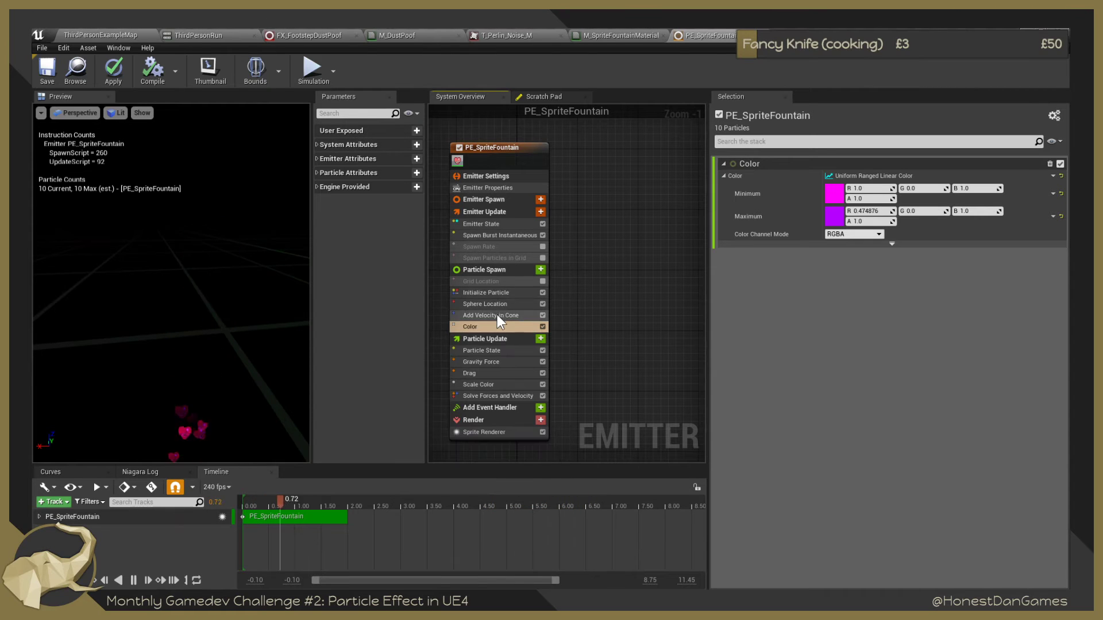
Add the Add Rotational Velocity module from the Physics category to Particle Spawn.
{"action": "left_click", "coordinate": [540, 269]}
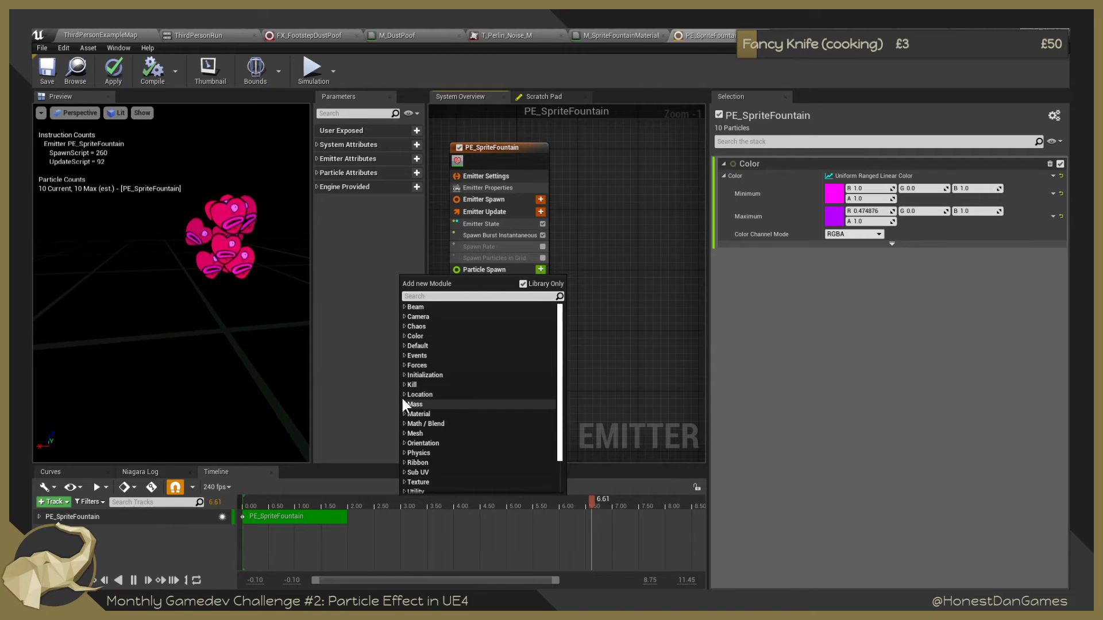
{"action": "left_click", "coordinate": [610, 285]}
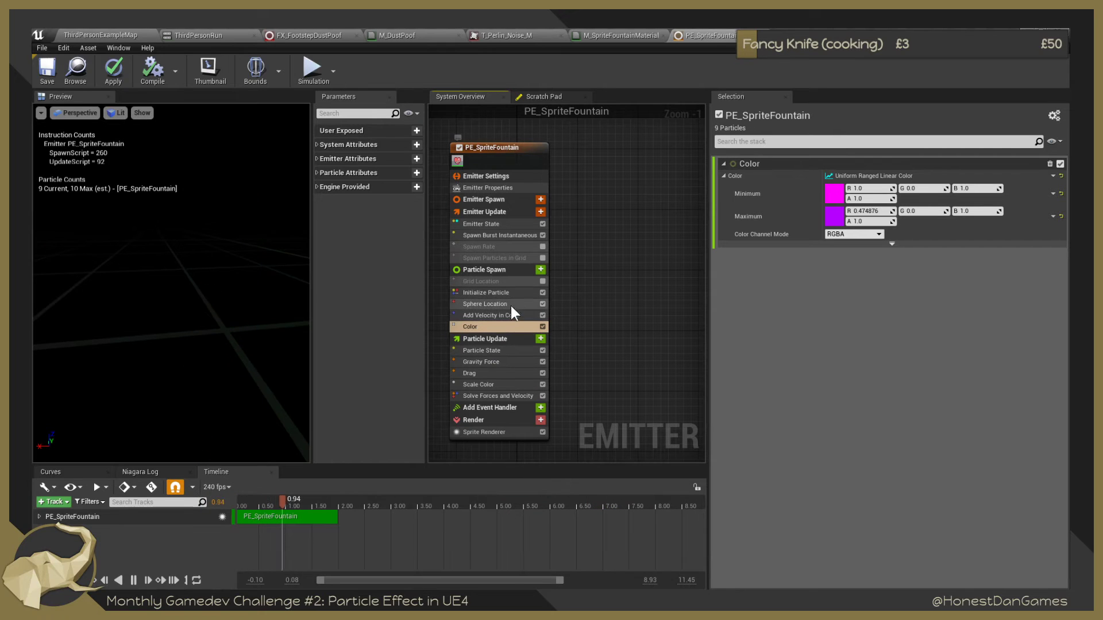
{"action": "left_click", "coordinate": [541, 270]}
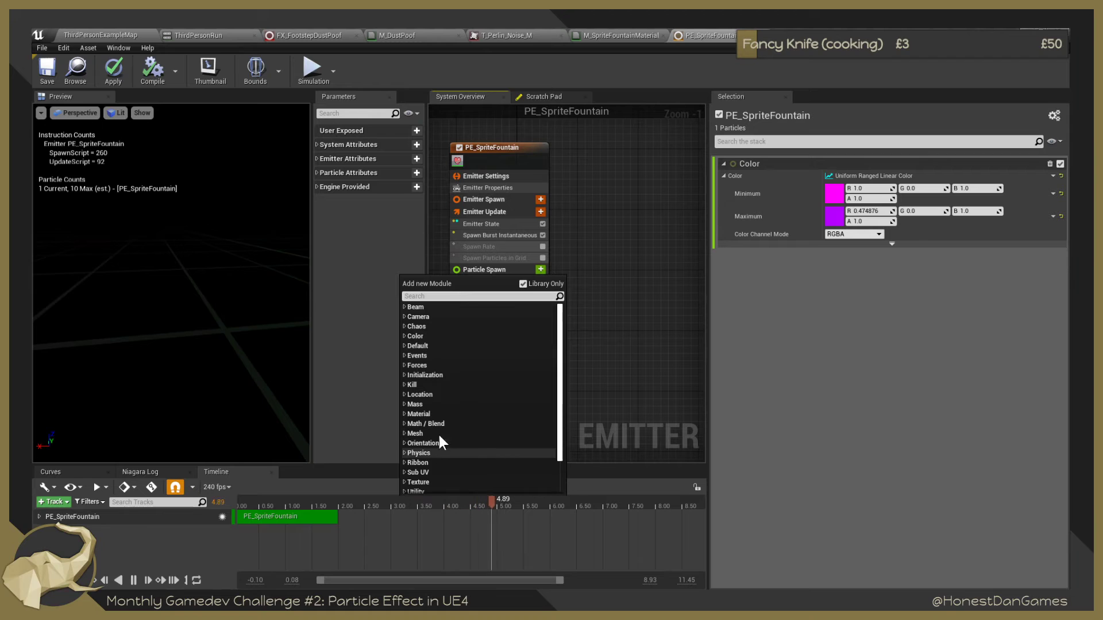
{"action": "left_click", "coordinate": [404, 405]}
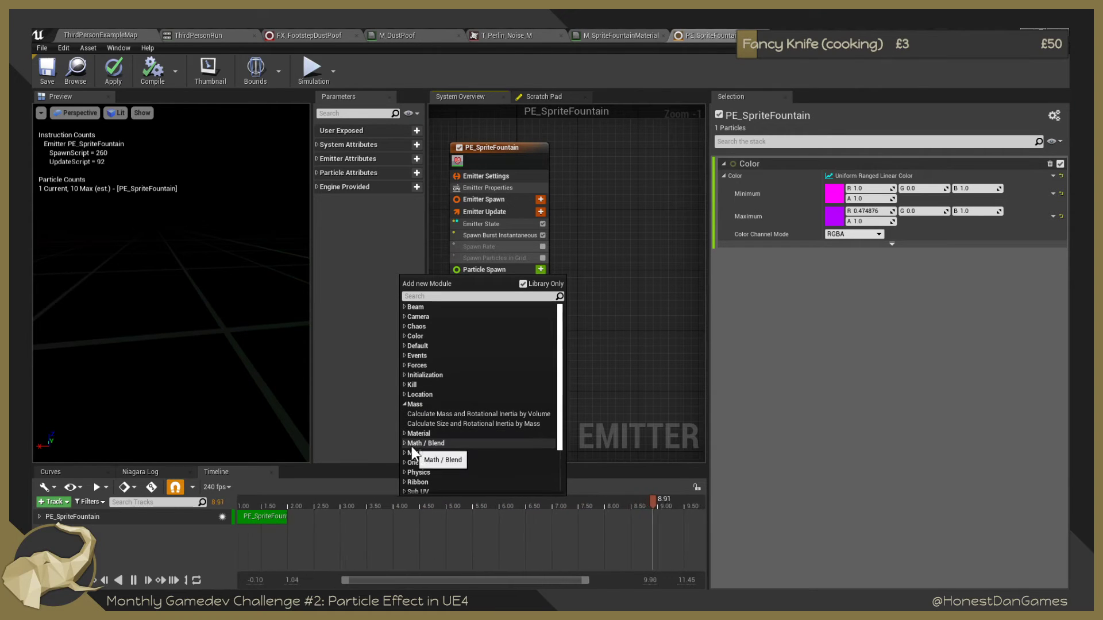
{"action": "left_click", "coordinate": [403, 435]}
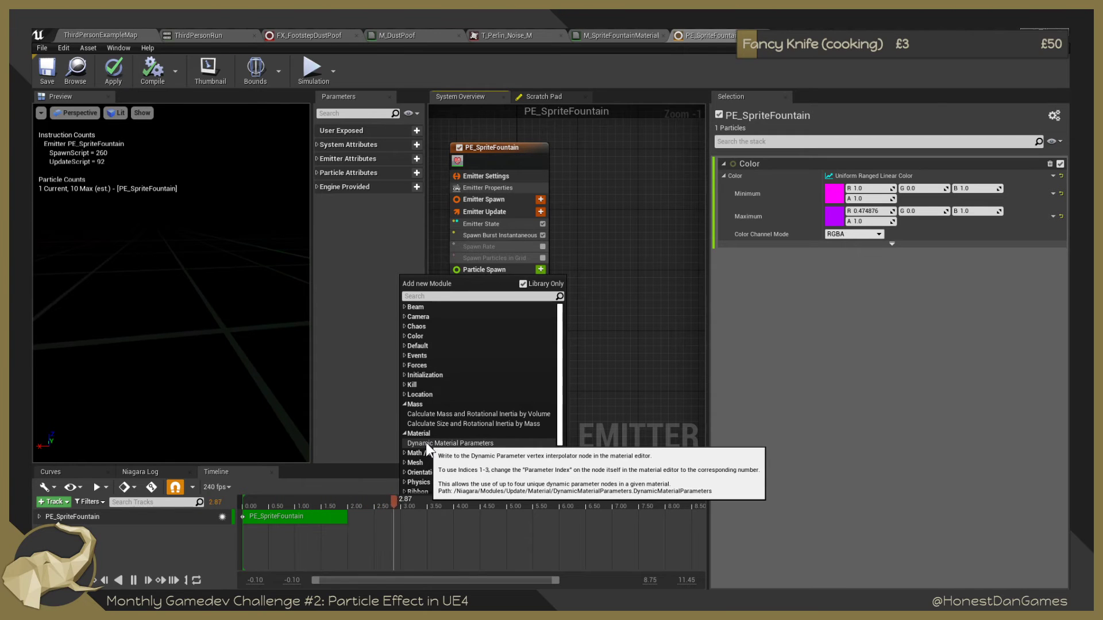
{"action": "scroll", "coordinate": [452, 457], "scroll_direction": "down", "scroll_amount": 2}
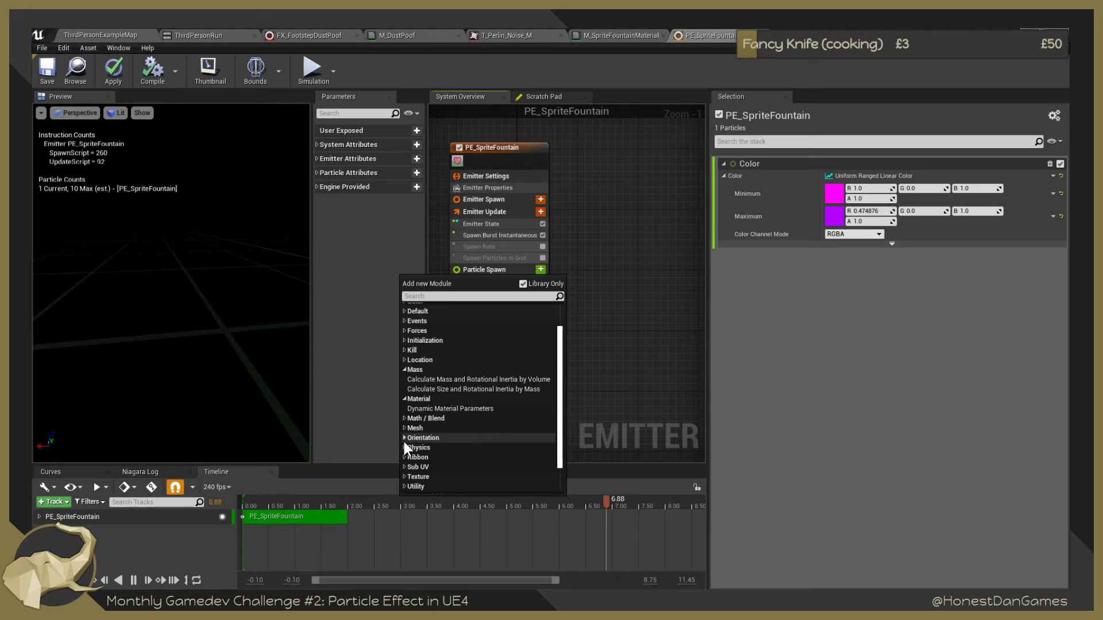
{"action": "left_click", "coordinate": [405, 447]}
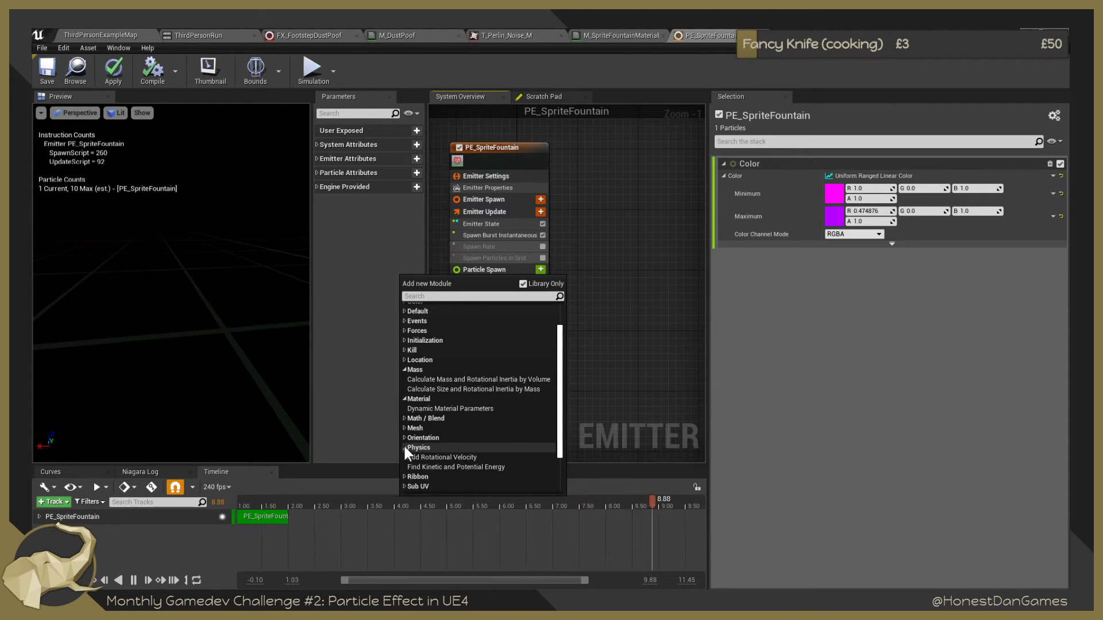
{"action": "scroll", "coordinate": [462, 457], "scroll_direction": "down", "scroll_amount": 1}
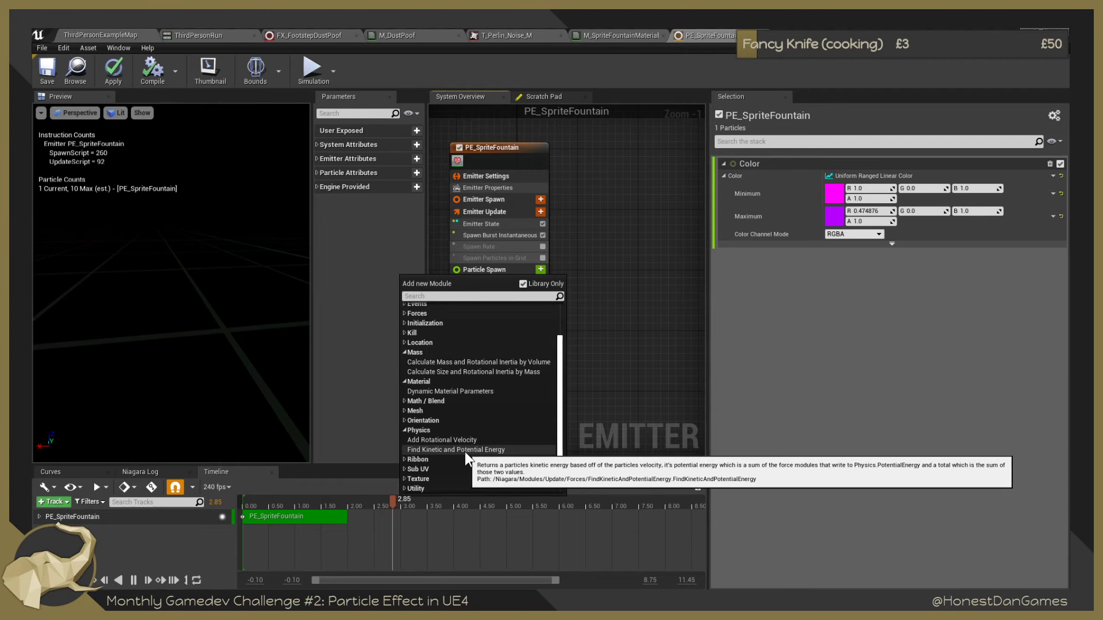
{"action": "left_click", "coordinate": [456, 441]}
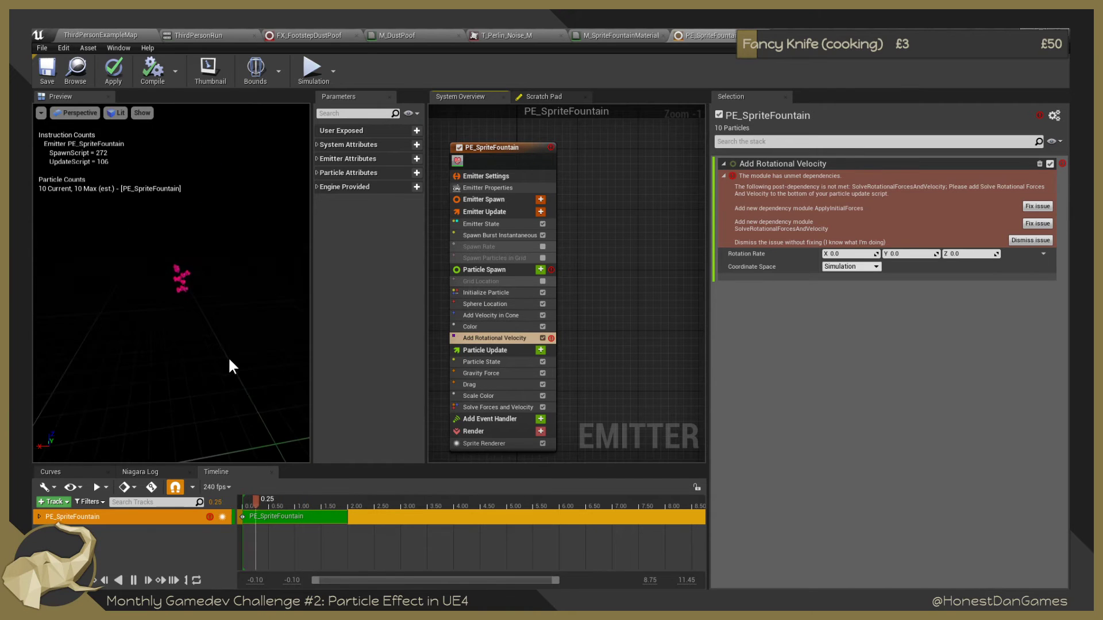
Set Add Velocity in Cone's Velocity Strength to maximum 500 and minimum 400.
{"action": "left_click_drag", "start_coordinate": [220, 308], "coordinate": [253, 314]}
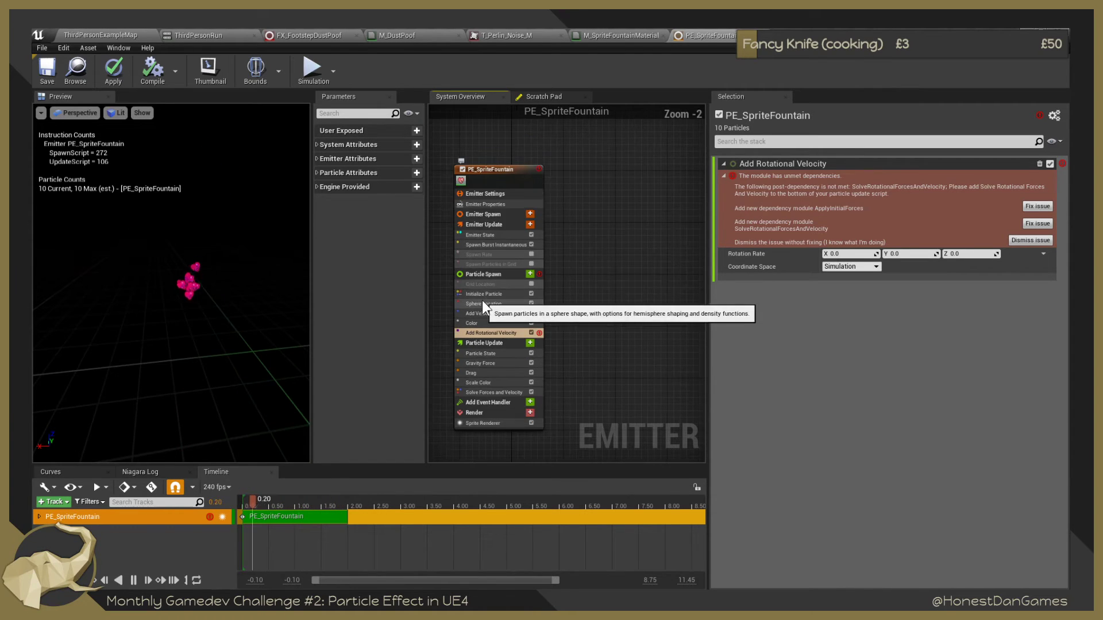
{"action": "left_click", "coordinate": [491, 316]}
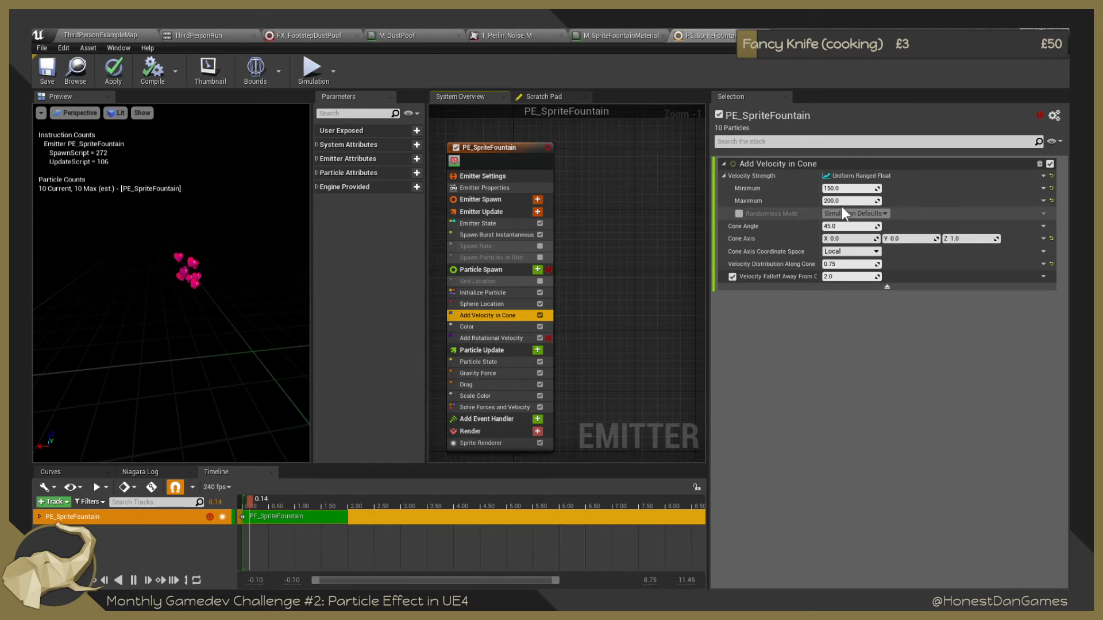
{"action": "left_click", "coordinate": [852, 188]}
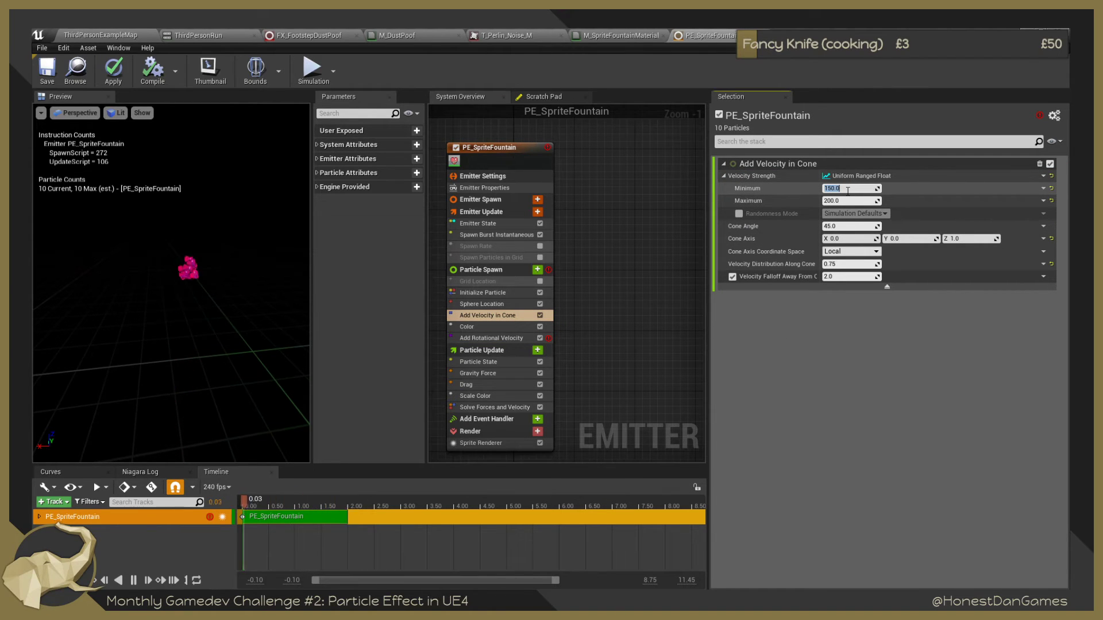
{"action": "left_click", "coordinate": [860, 201]}
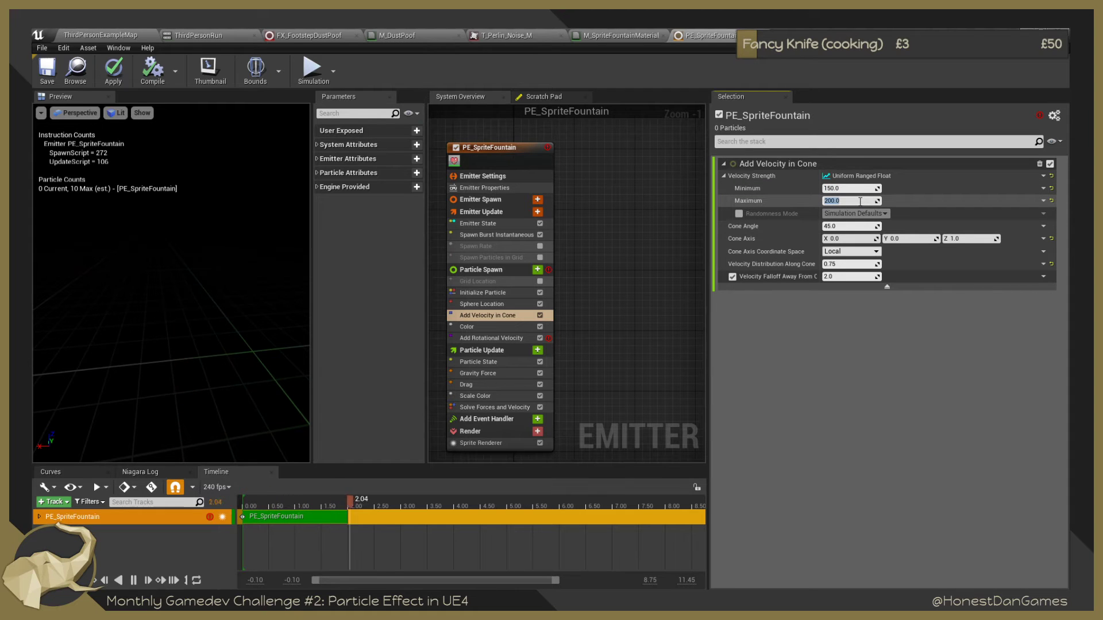
{"action": "type", "text": "500"}
{"action": "key", "text": "Return"}
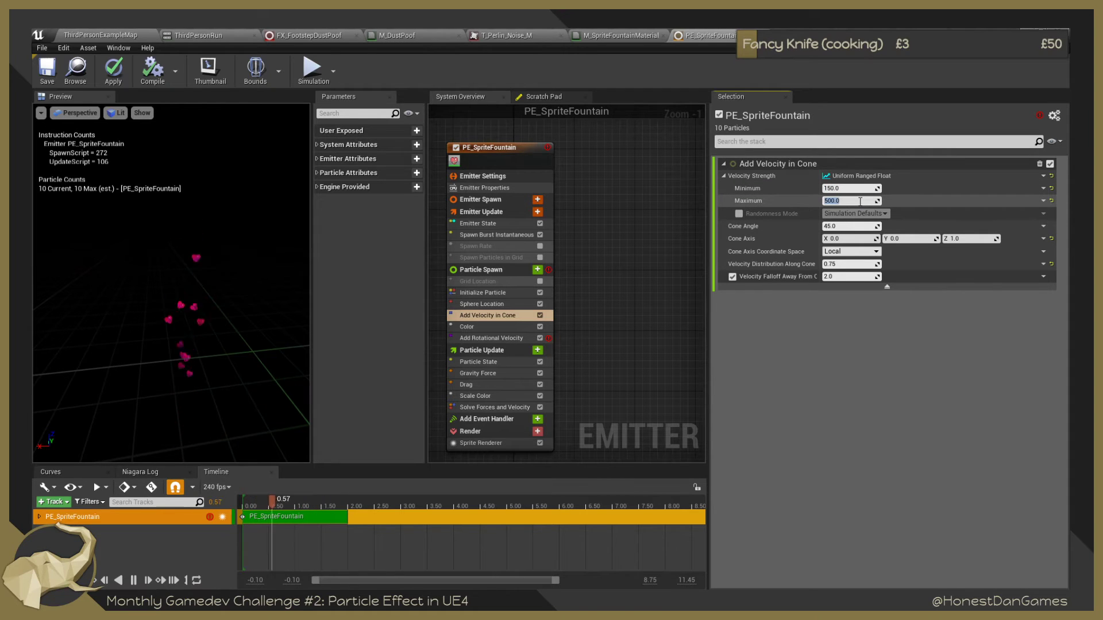
{"action": "left_click", "coordinate": [849, 188]}
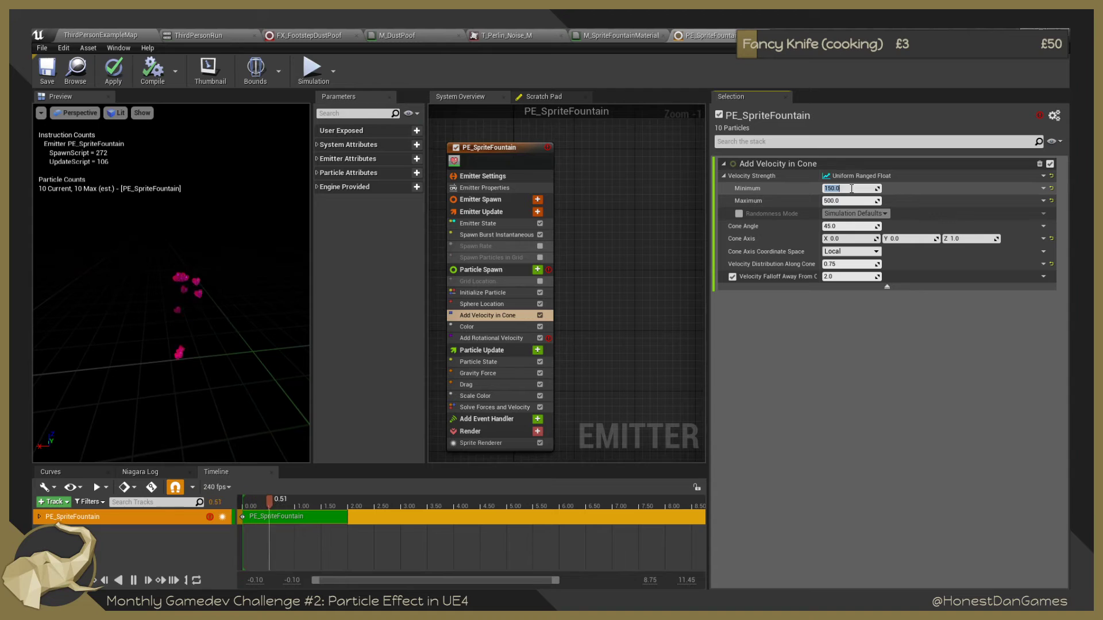
{"action": "key", "text": "Return"}
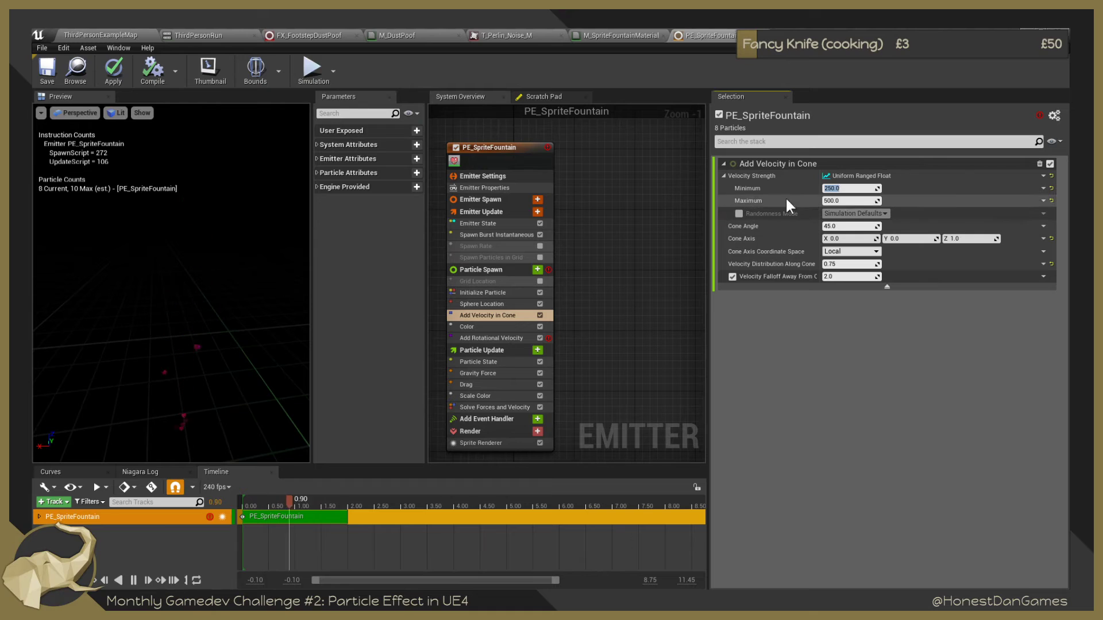
{"action": "left_click", "coordinate": [847, 188]}
{"action": "type", "text": "400"}
{"action": "key", "text": "Return"}
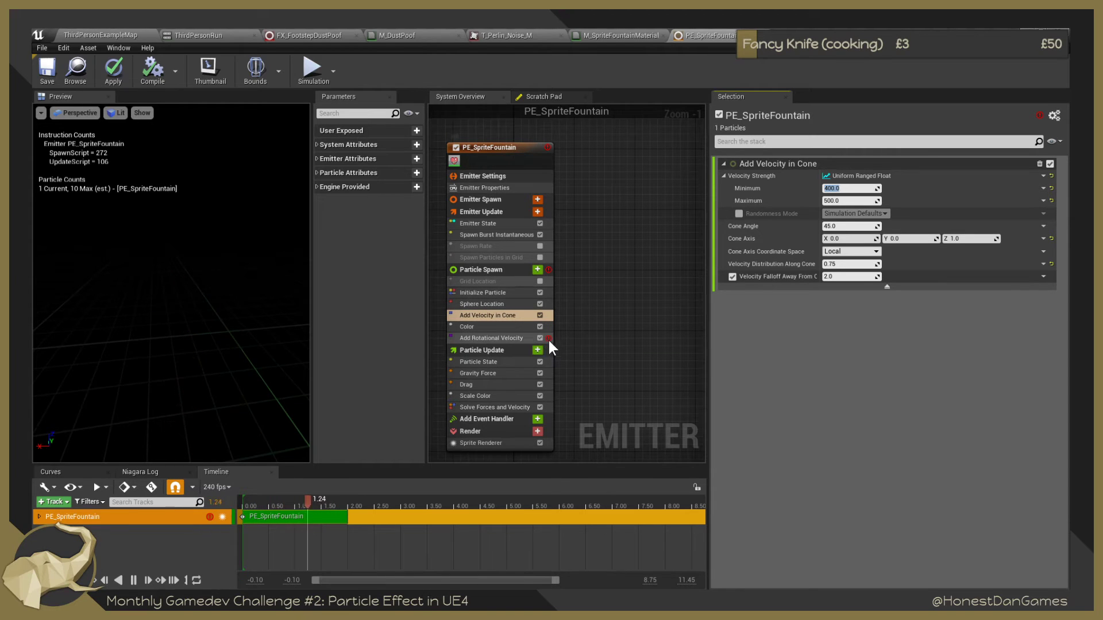
{"action": "left_click", "coordinate": [519, 340]}
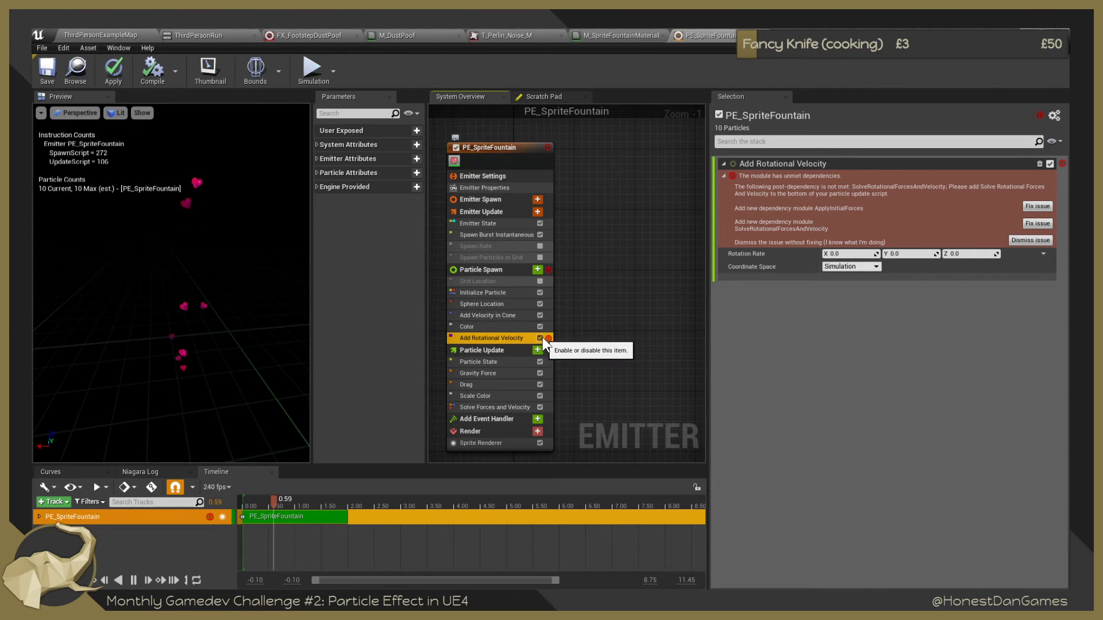
Delete Add Rotational Velocity, then browse the Utility, Texture and Ribbon spawn modules without adding any.
{"action": "left_click", "coordinate": [1040, 163]}
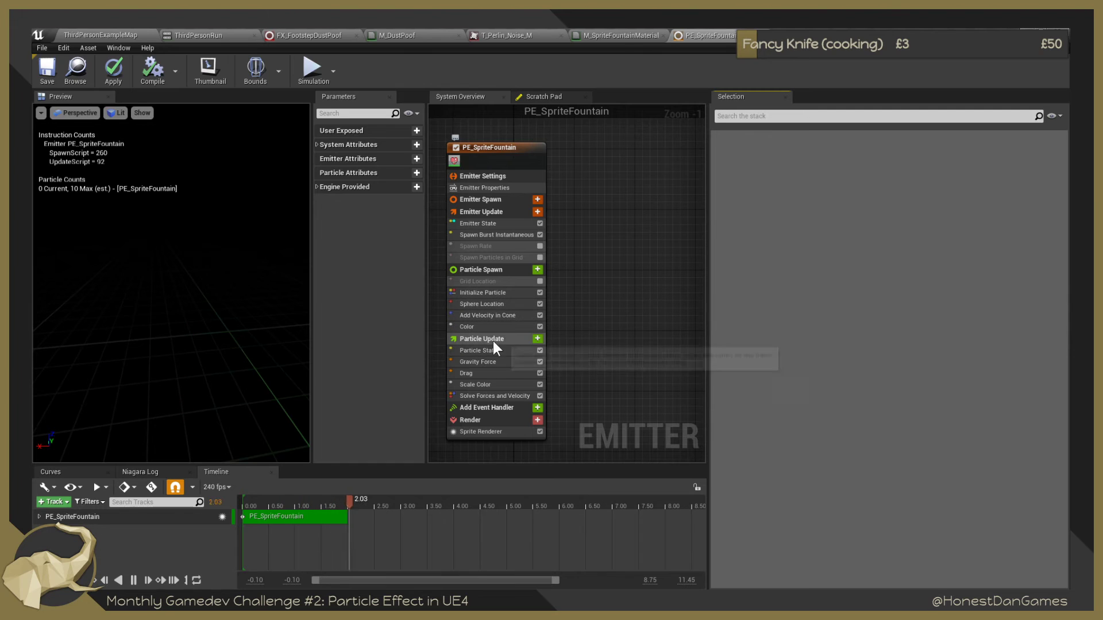
{"action": "left_click", "coordinate": [537, 270]}
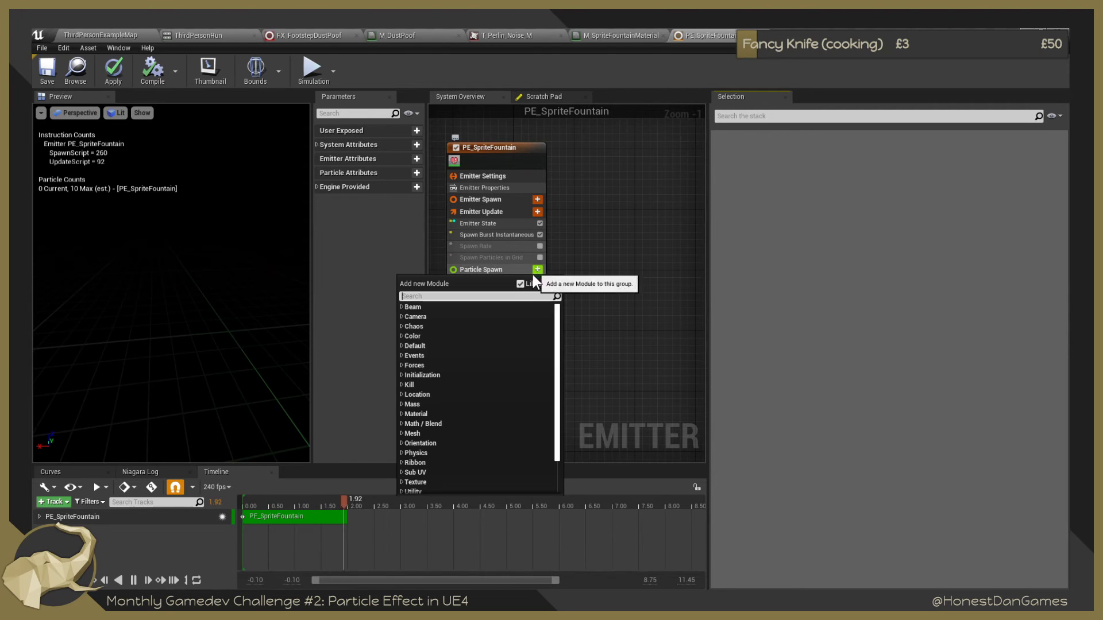
{"action": "scroll", "coordinate": [556, 425], "scroll_direction": "down", "scroll_amount": 2}
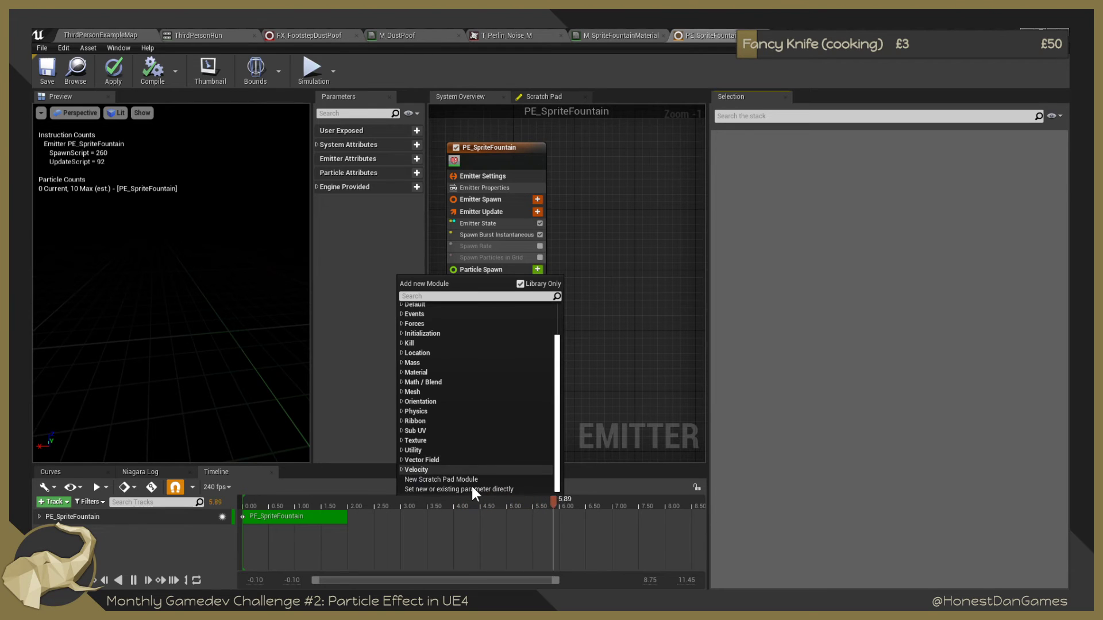
{"action": "left_click", "coordinate": [404, 452]}
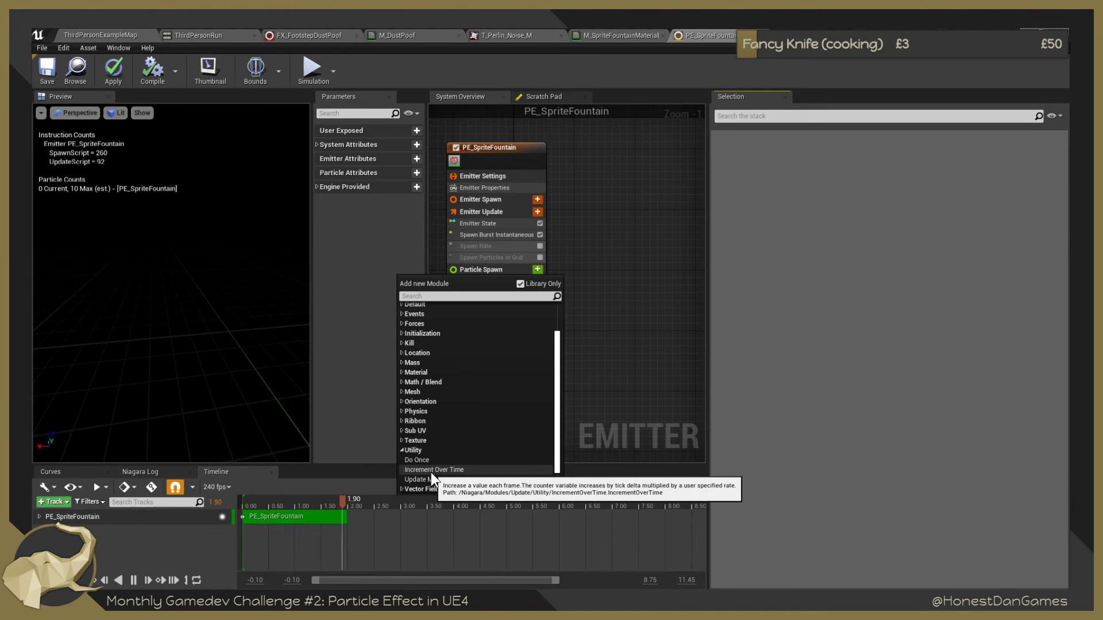
{"action": "left_click", "coordinate": [402, 440]}
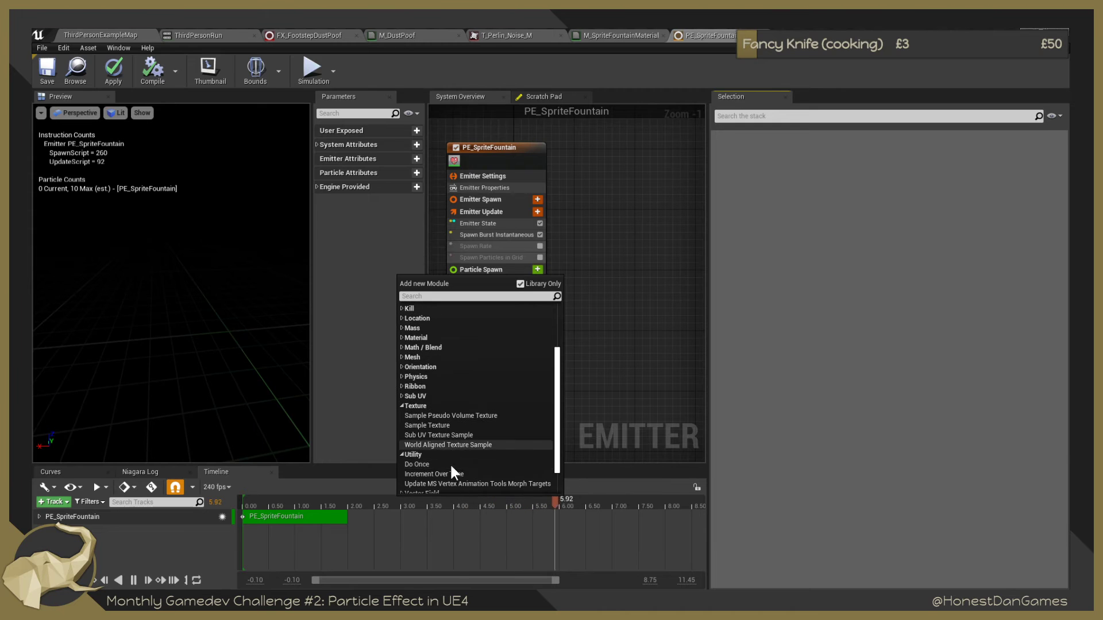
{"action": "scroll", "coordinate": [450, 460], "scroll_direction": "down", "scroll_amount": 2}
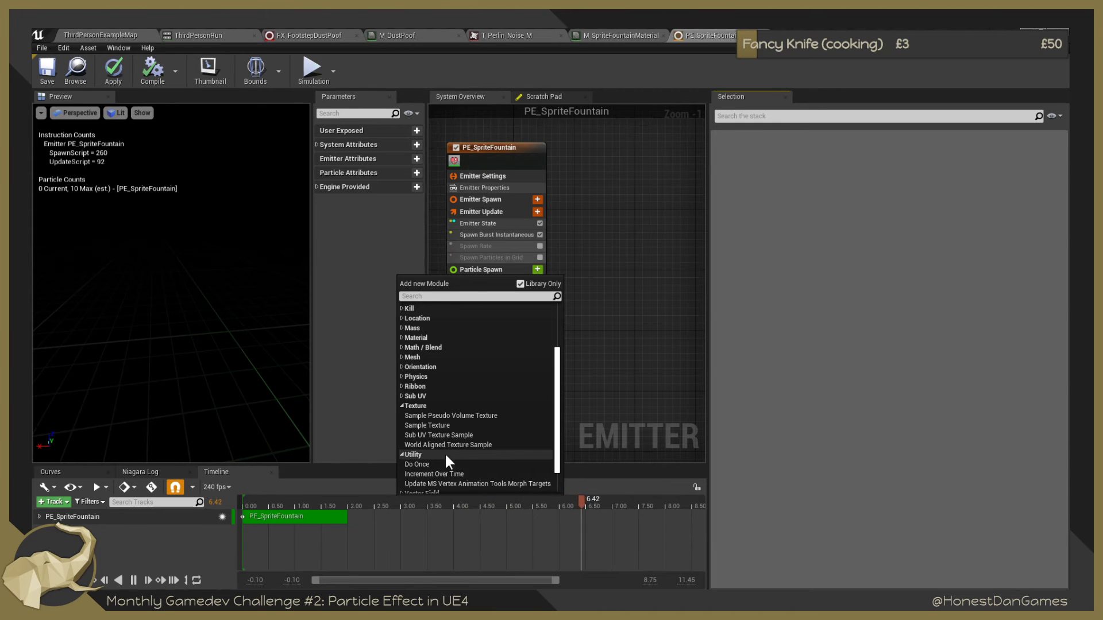
{"action": "left_click", "coordinate": [403, 387]}
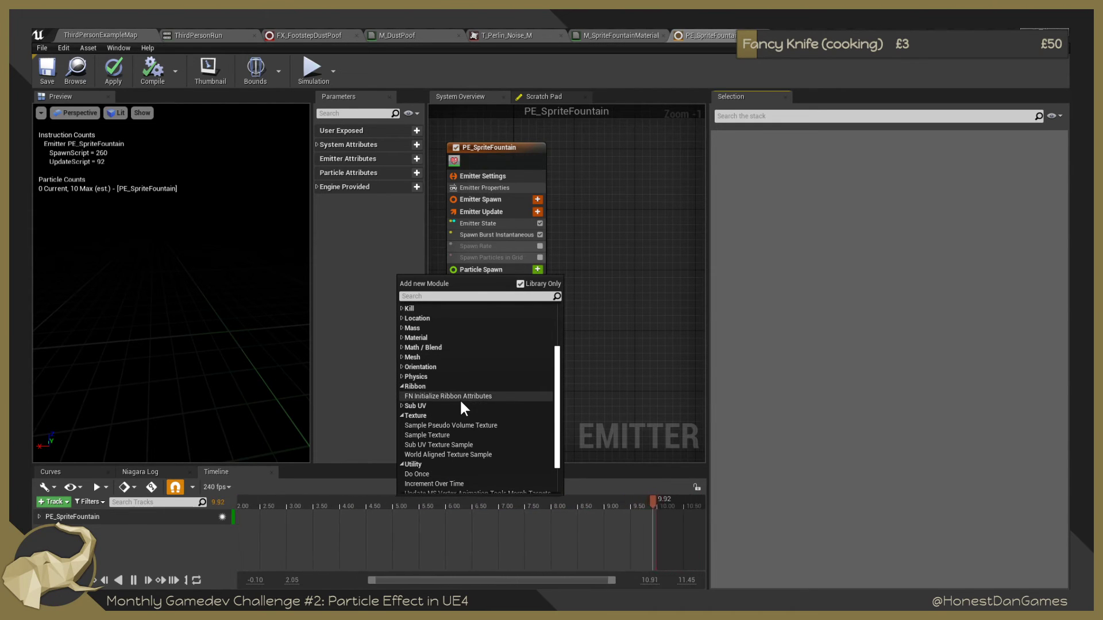
{"action": "left_click", "coordinate": [612, 350]}
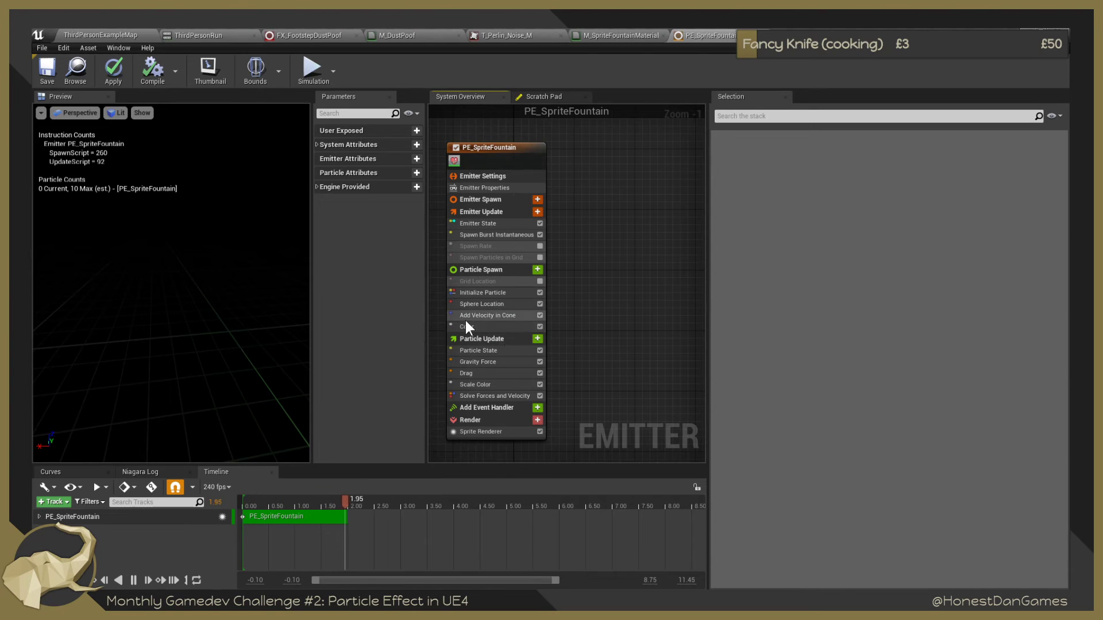
{"action": "left_click", "coordinate": [497, 350]}
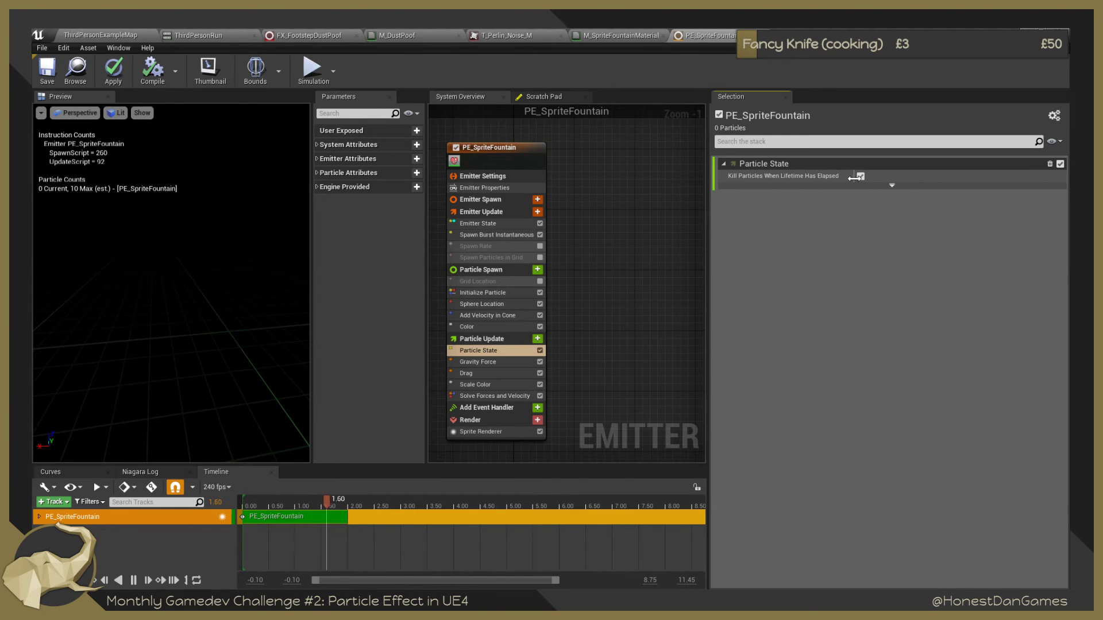
Widen the property column and middle panels, then search Particle Update modules for 'noi'.
{"action": "left_click_drag", "start_coordinate": [850, 175], "coordinate": [854, 175]}
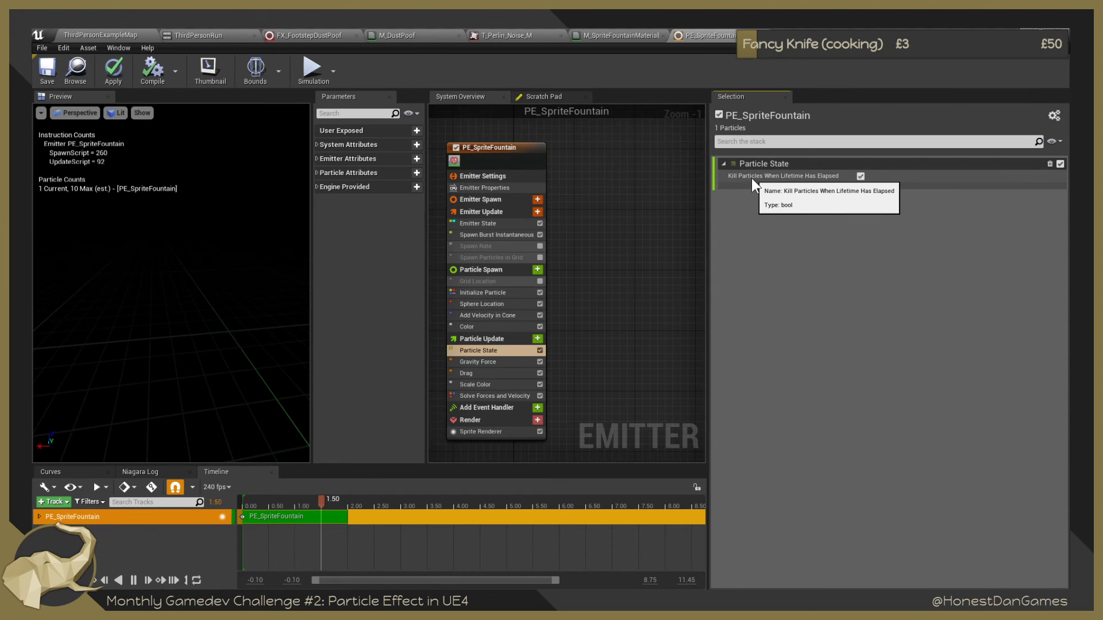
{"action": "left_click_drag", "start_coordinate": [709, 204], "coordinate": [761, 204]}
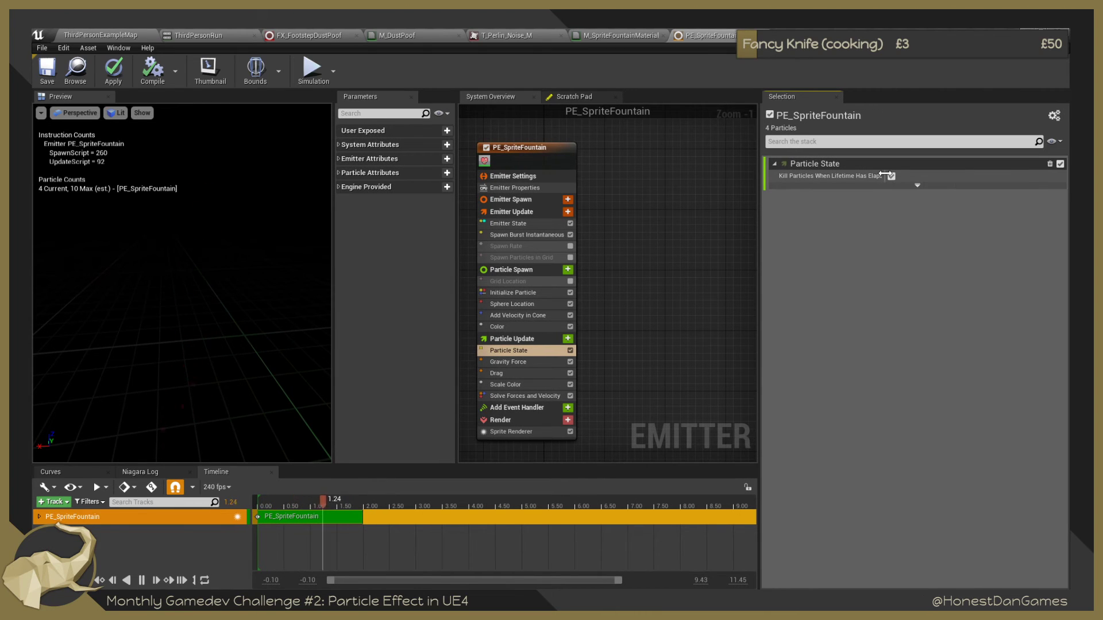
{"action": "left_click", "coordinate": [571, 340]}
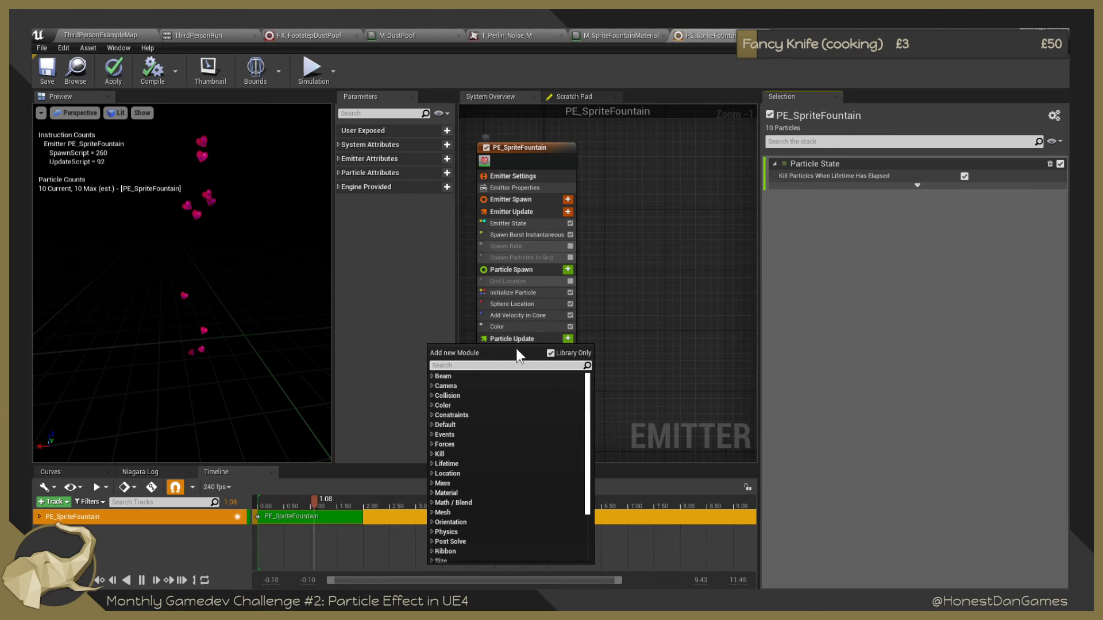
{"action": "type", "text": "noi"}
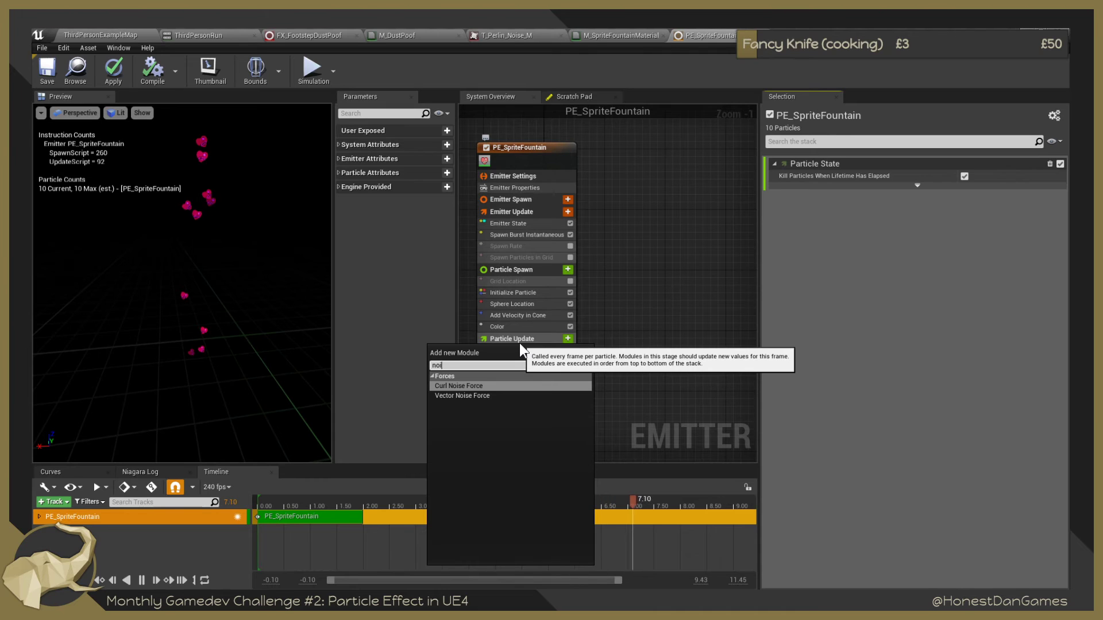
{"action": "key", "text": "BackSpace"}
{"action": "key", "text": "BackSpace"}
{"action": "key", "text": "BackSpace"}
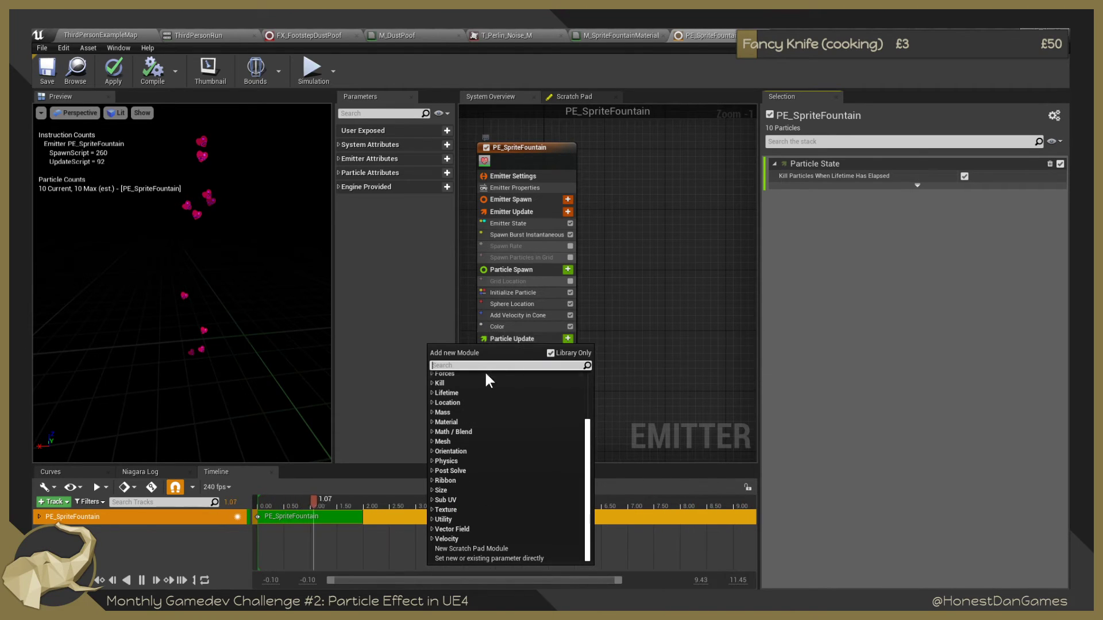
Close the module list without adding anything and turn off Kill Particles When Lifetime Has Elapsed.
{"action": "scroll", "coordinate": [497, 388], "scroll_direction": "up", "scroll_amount": 3}
{"action": "scroll", "coordinate": [502, 391], "scroll_direction": "up", "scroll_amount": 2}
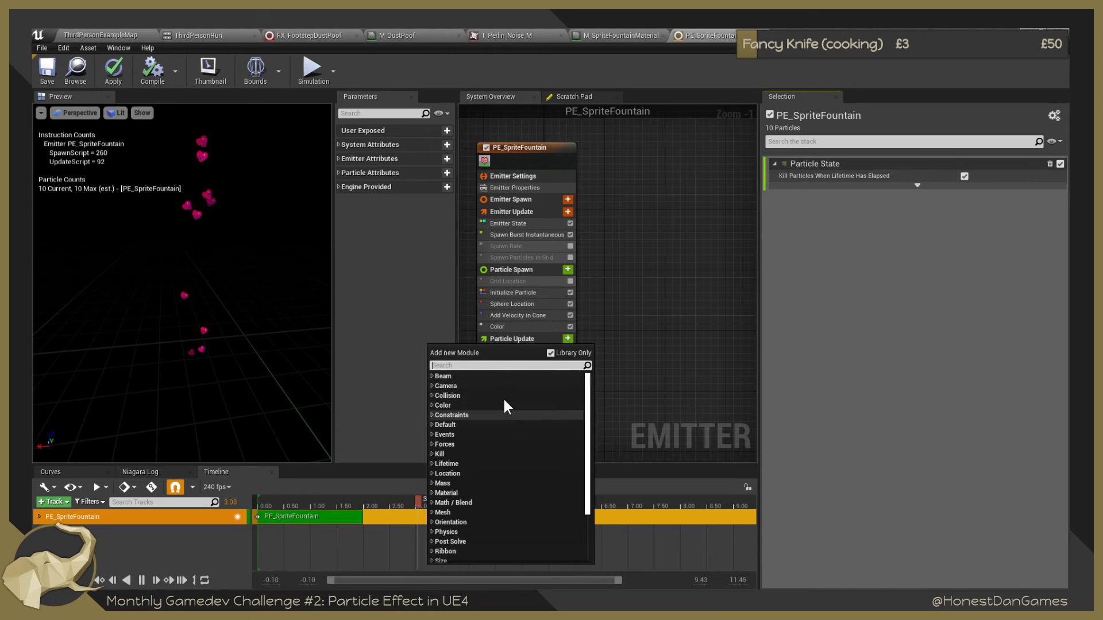
{"action": "left_click", "coordinate": [678, 331]}
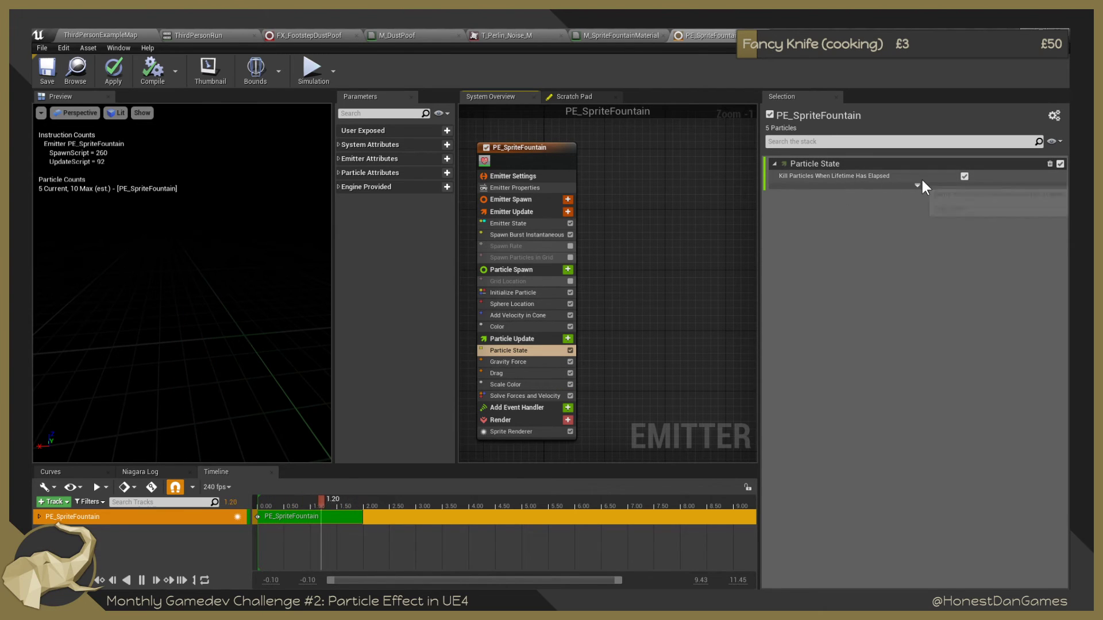
{"action": "left_click", "coordinate": [966, 177]}
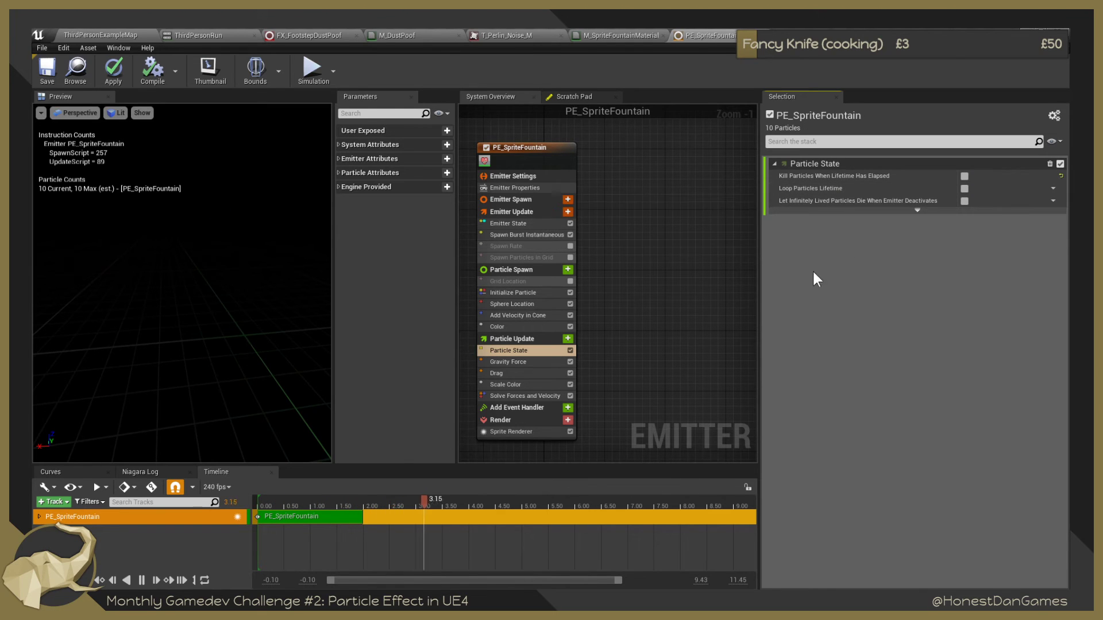
Shorten the PE_SpriteFountain timeline section to about 0.78 s and replay the preview from zero.
{"action": "left_click_drag", "start_coordinate": [318, 515], "coordinate": [259, 514]}
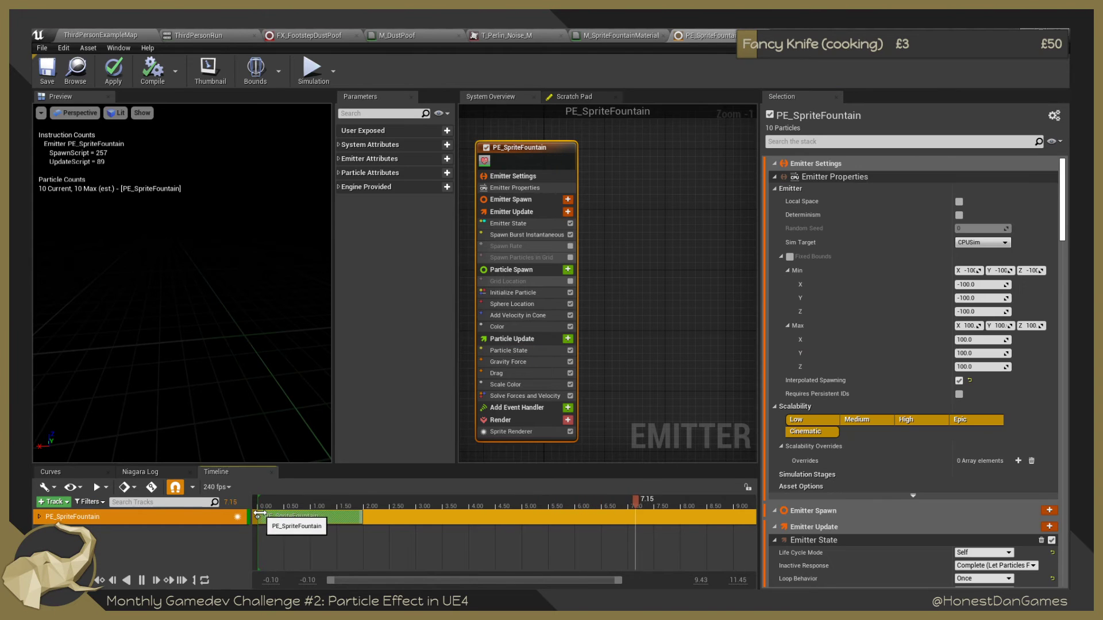
{"action": "scroll", "coordinate": [545, 546], "scroll_direction": "up", "scroll_amount": 10}
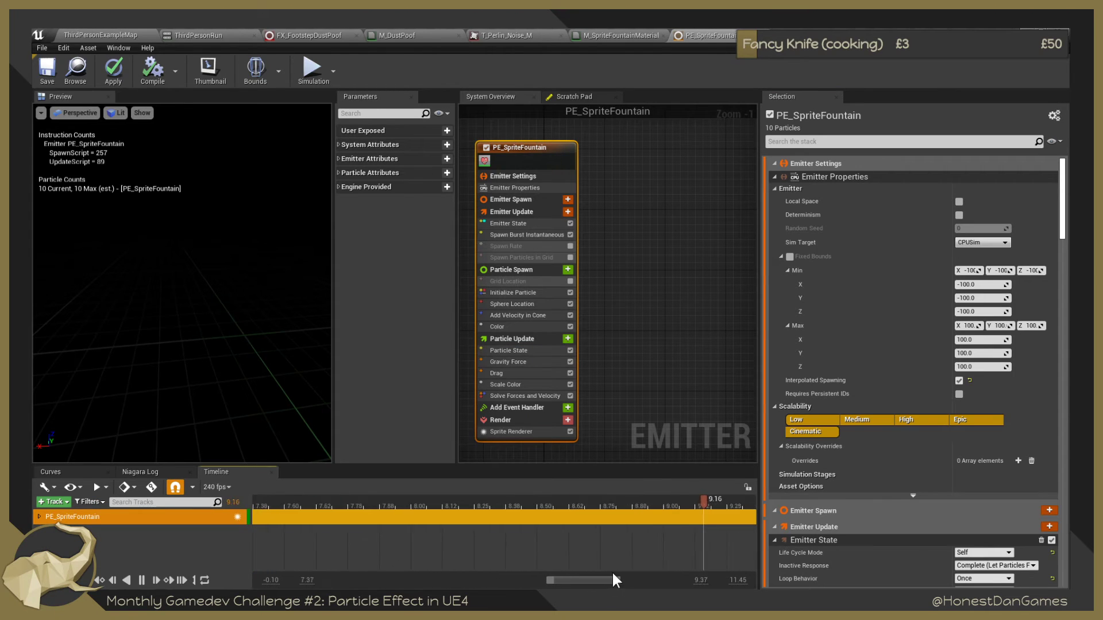
{"action": "left_click", "coordinate": [144, 579]}
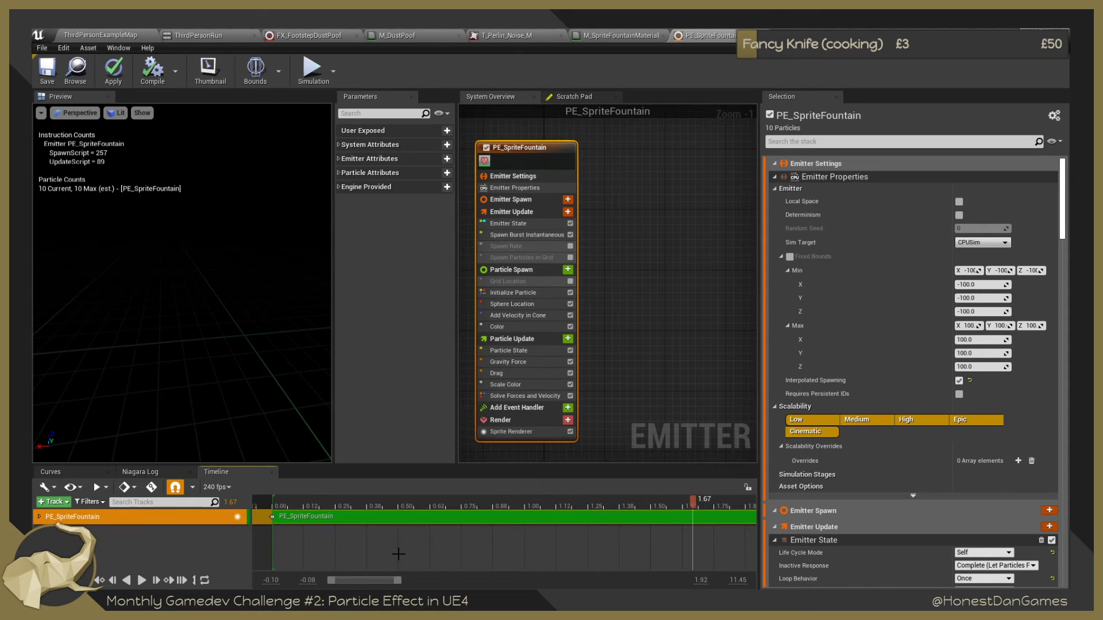
{"action": "scroll", "coordinate": [540, 548], "scroll_direction": "down", "scroll_amount": 5}
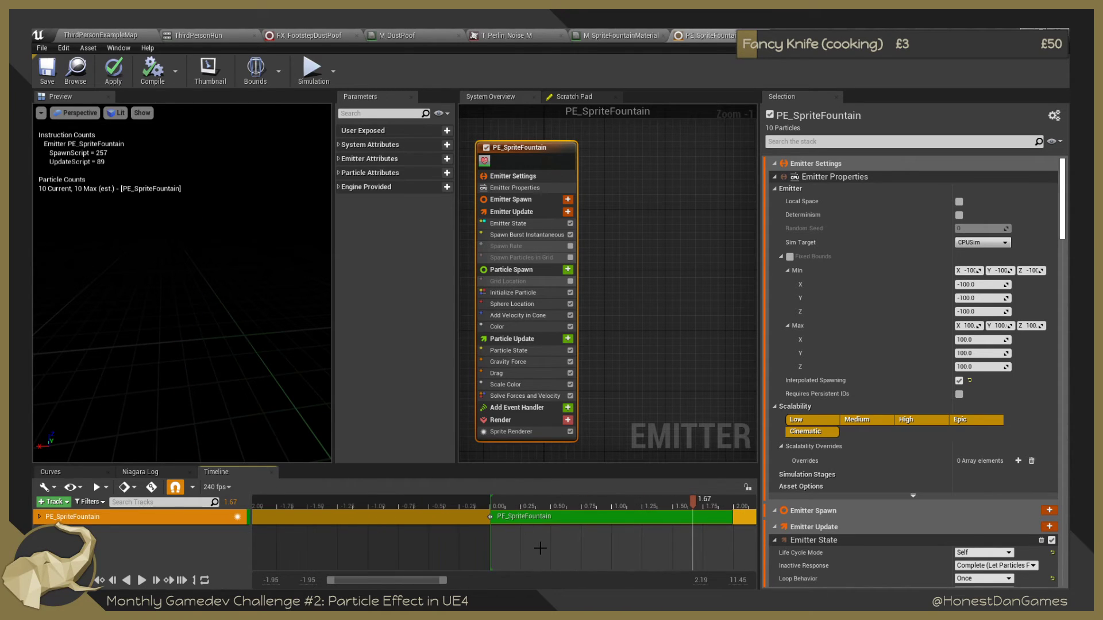
{"action": "left_click_drag", "start_coordinate": [674, 521], "coordinate": [580, 525]}
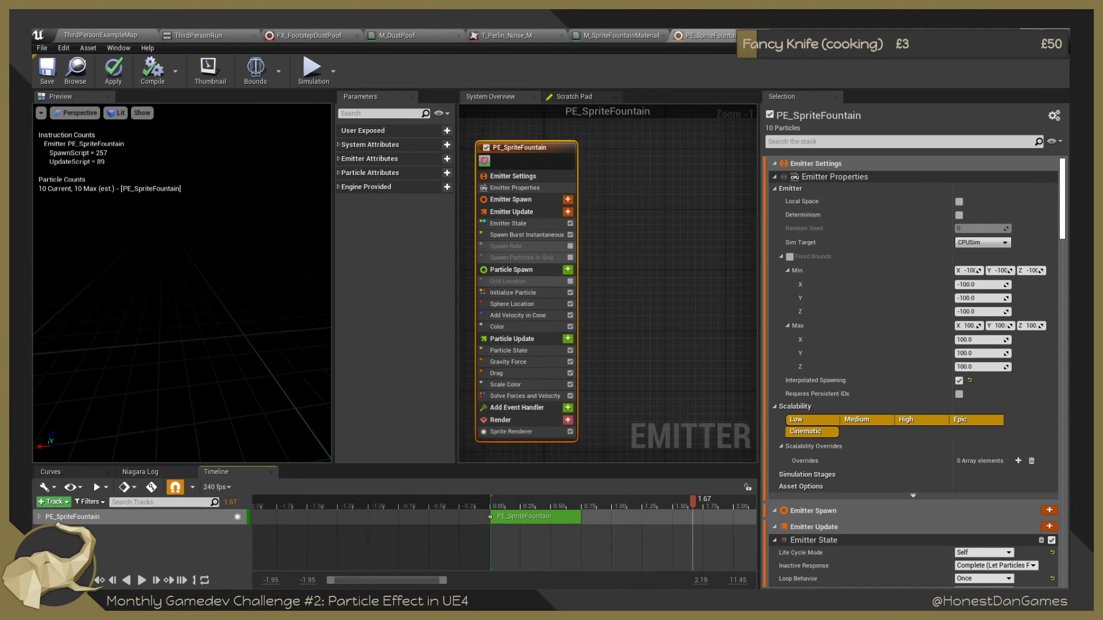
{"action": "left_click_drag", "start_coordinate": [499, 509], "coordinate": [491, 505]}
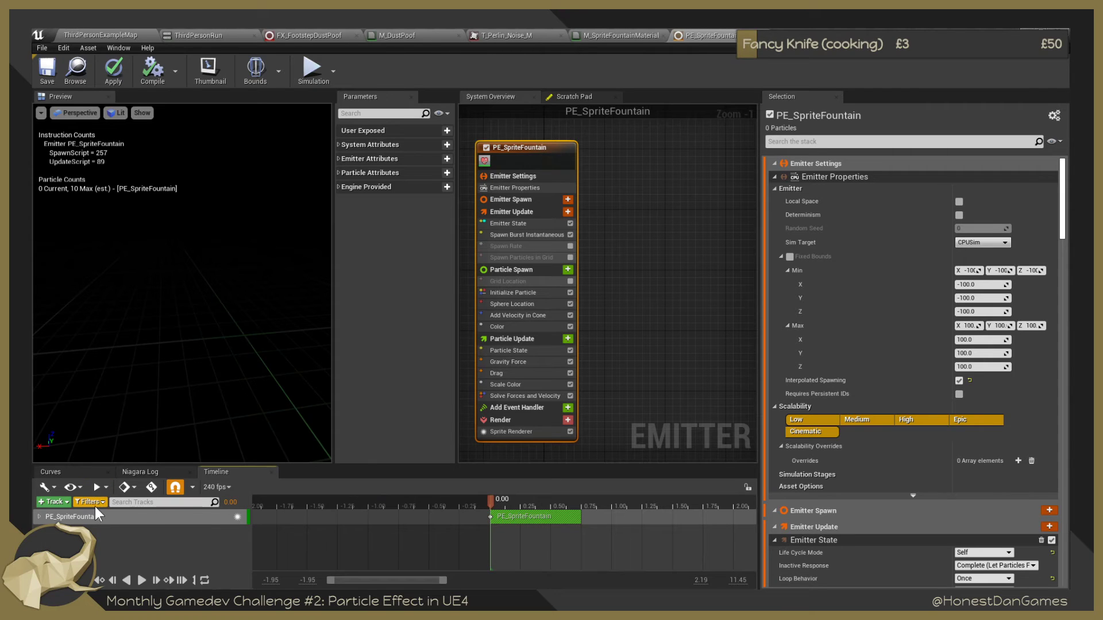
{"action": "left_click", "coordinate": [142, 574]}
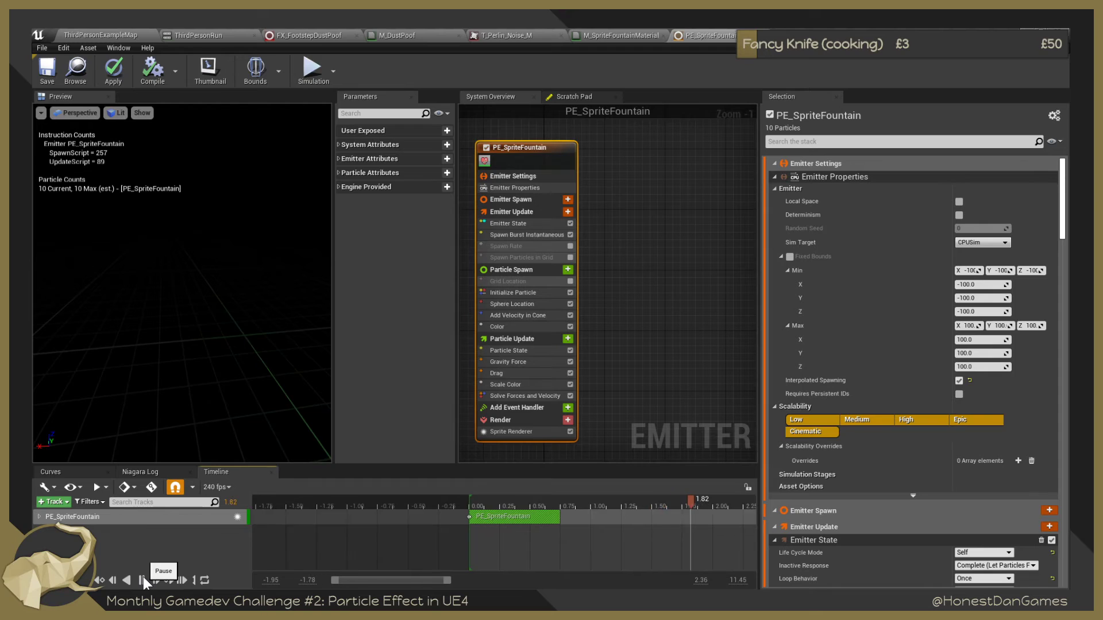
{"action": "left_click", "coordinate": [143, 574]}
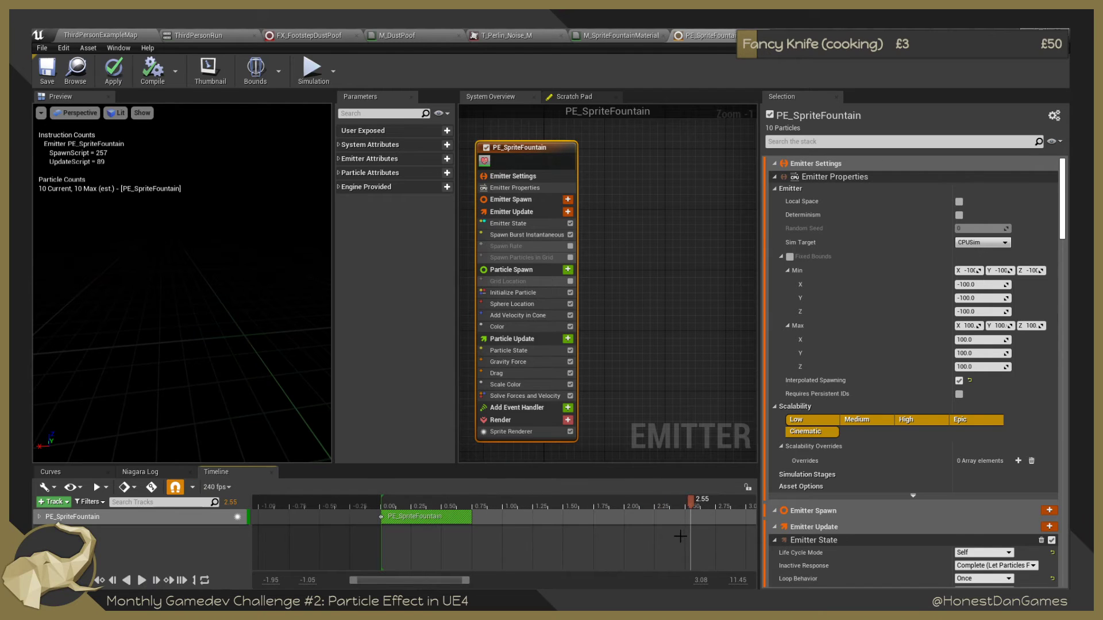
Pull the preview playback end marker in to about 3 seconds.
{"action": "left_click_drag", "start_coordinate": [456, 578], "coordinate": [669, 571]}
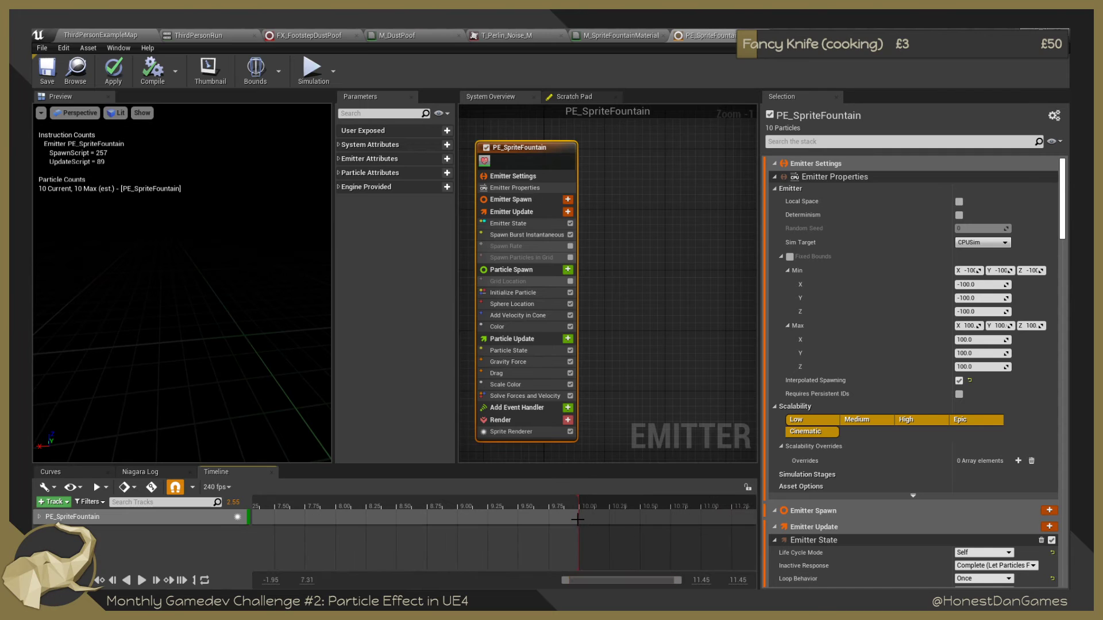
{"action": "left_click", "coordinate": [577, 519]}
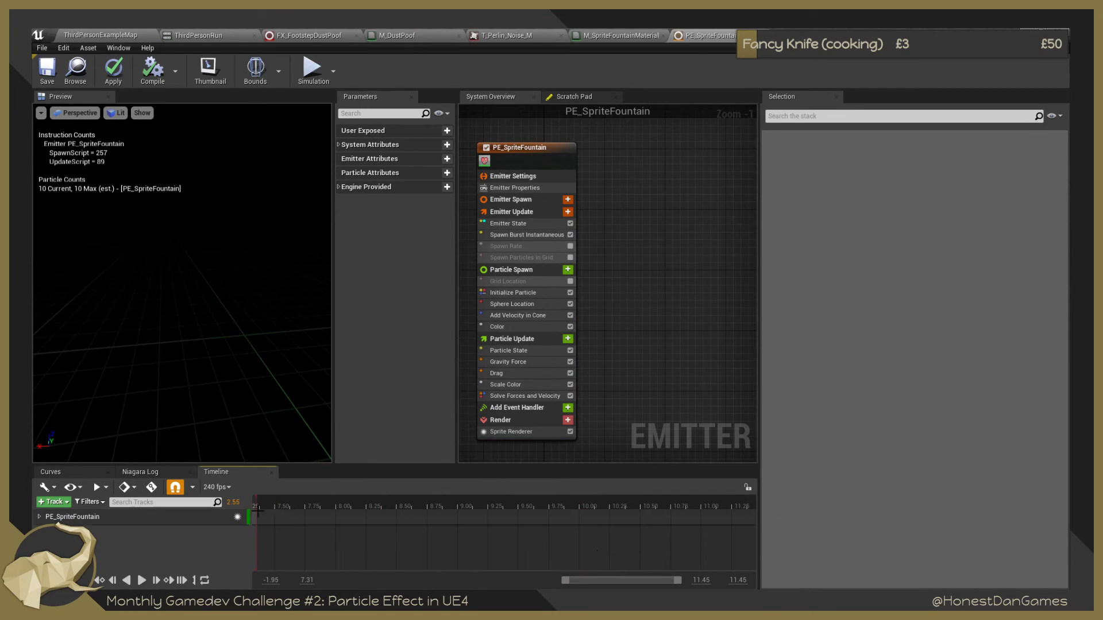
{"action": "left_click_drag", "start_coordinate": [602, 582], "coordinate": [487, 568]}
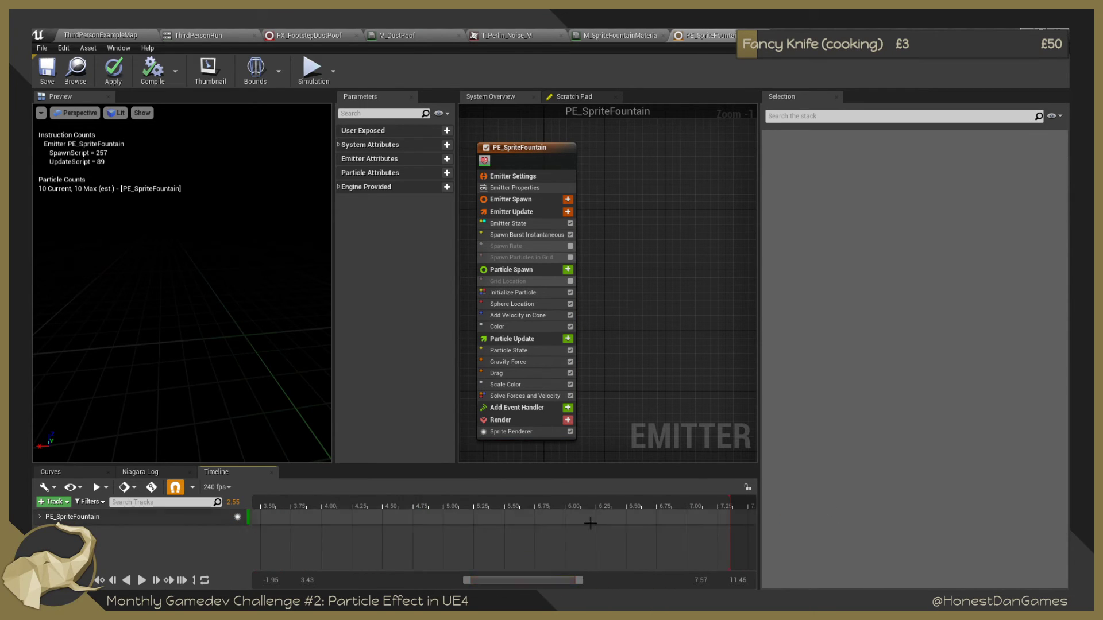
{"action": "left_click_drag", "start_coordinate": [727, 506], "coordinate": [297, 505]}
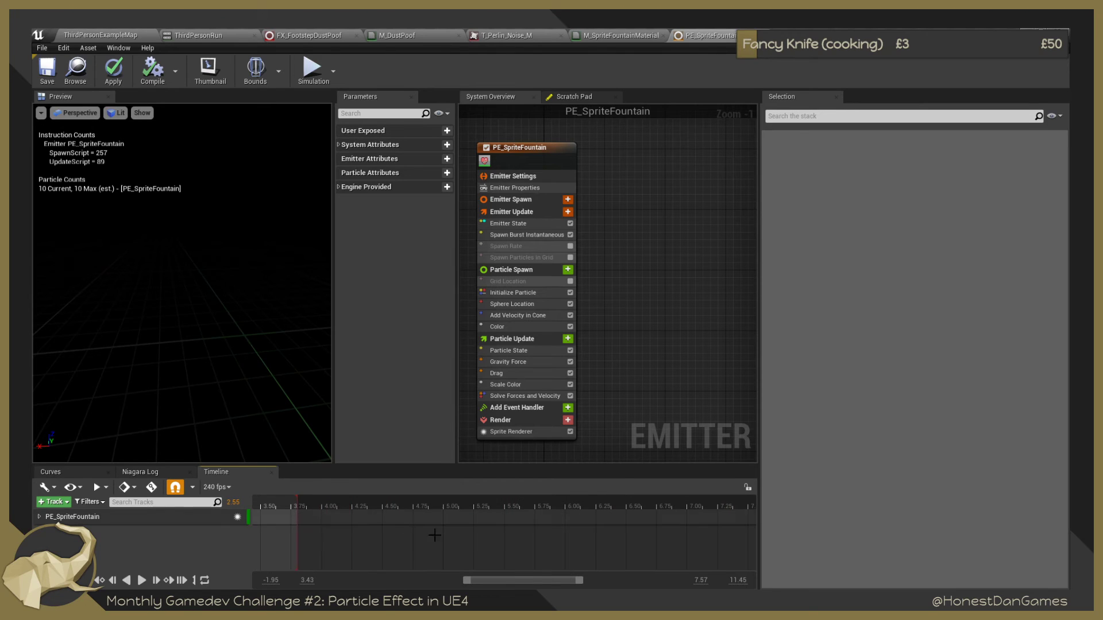
{"action": "left_click_drag", "start_coordinate": [492, 587], "coordinate": [397, 572]}
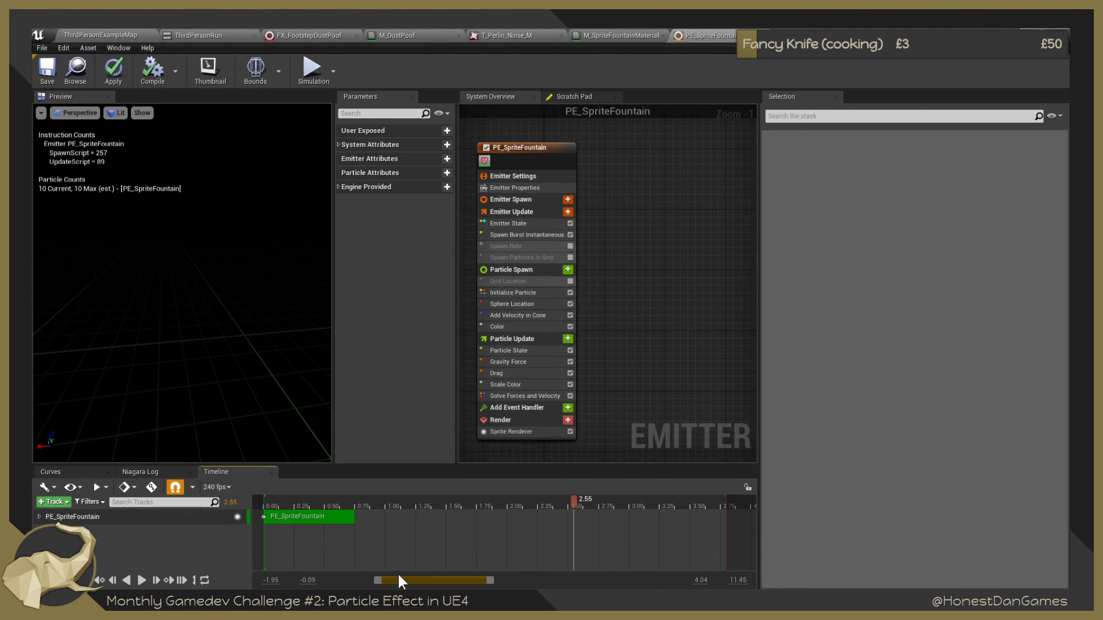
{"action": "left_click_drag", "start_coordinate": [724, 498], "coordinate": [634, 502]}
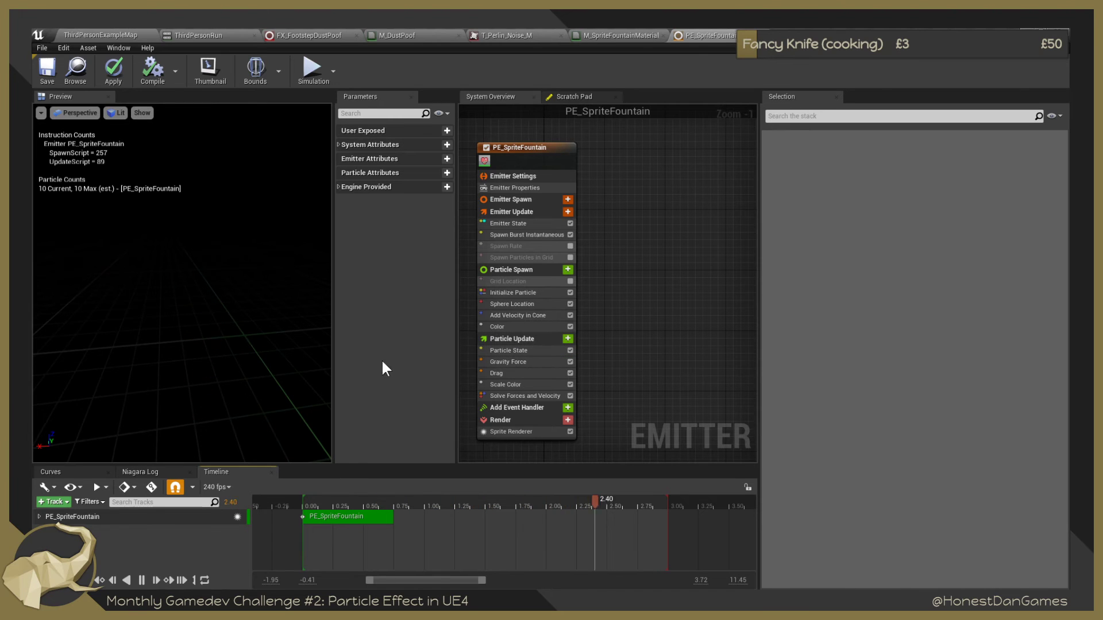
{"action": "left_click", "coordinate": [505, 350]}
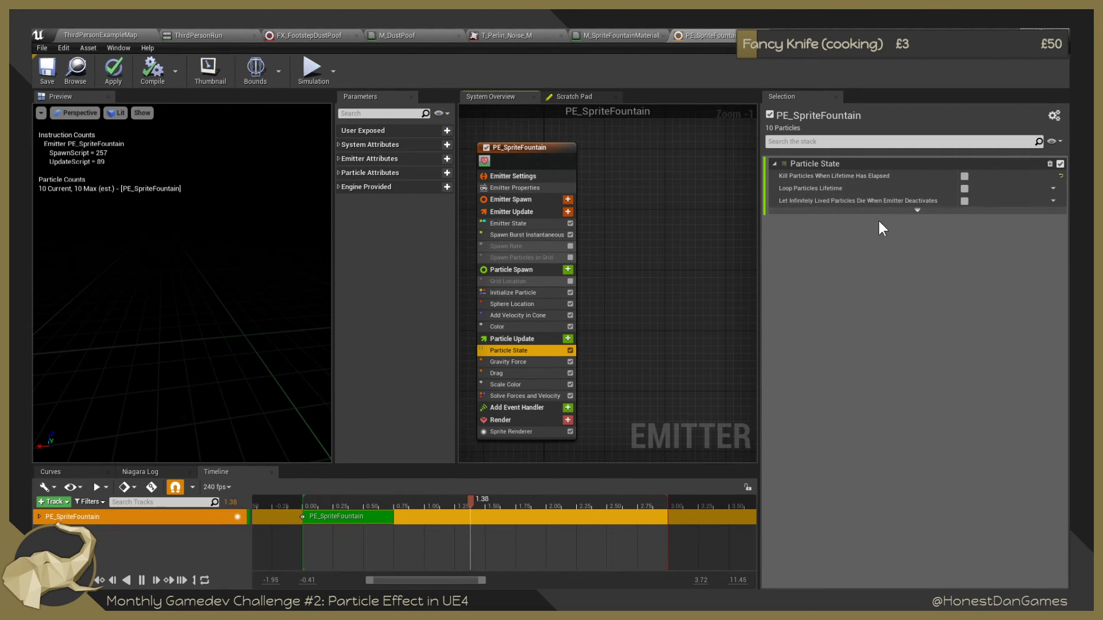
Turn Kill Particles When Lifetime Has Elapsed back on and set Gravity Force Z to -980.
{"action": "left_click", "coordinate": [964, 177]}
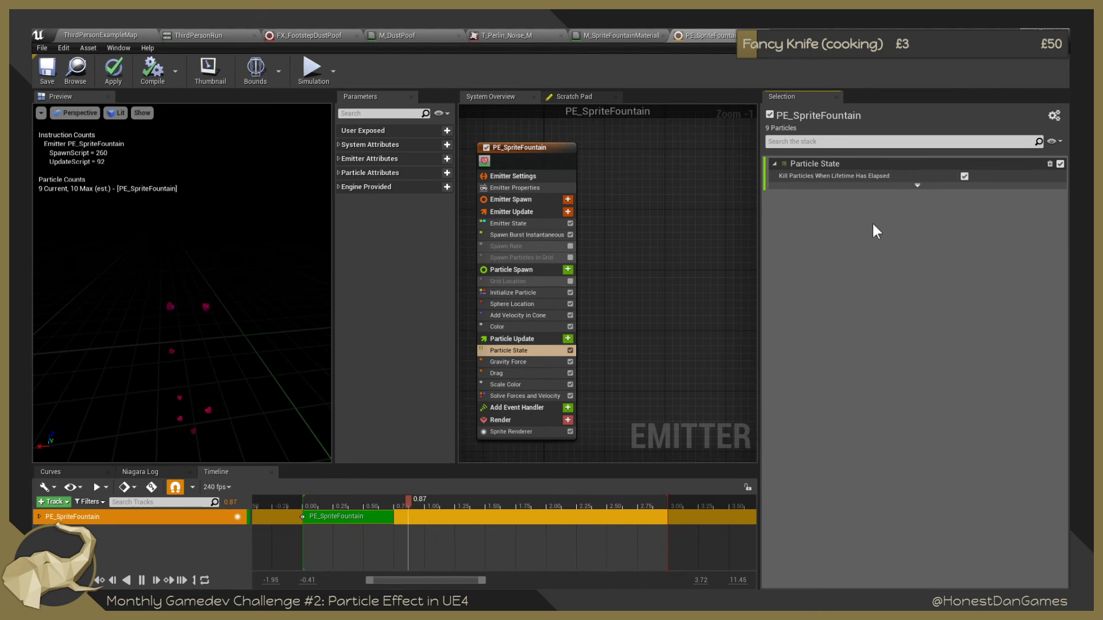
{"action": "left_click", "coordinate": [520, 363]}
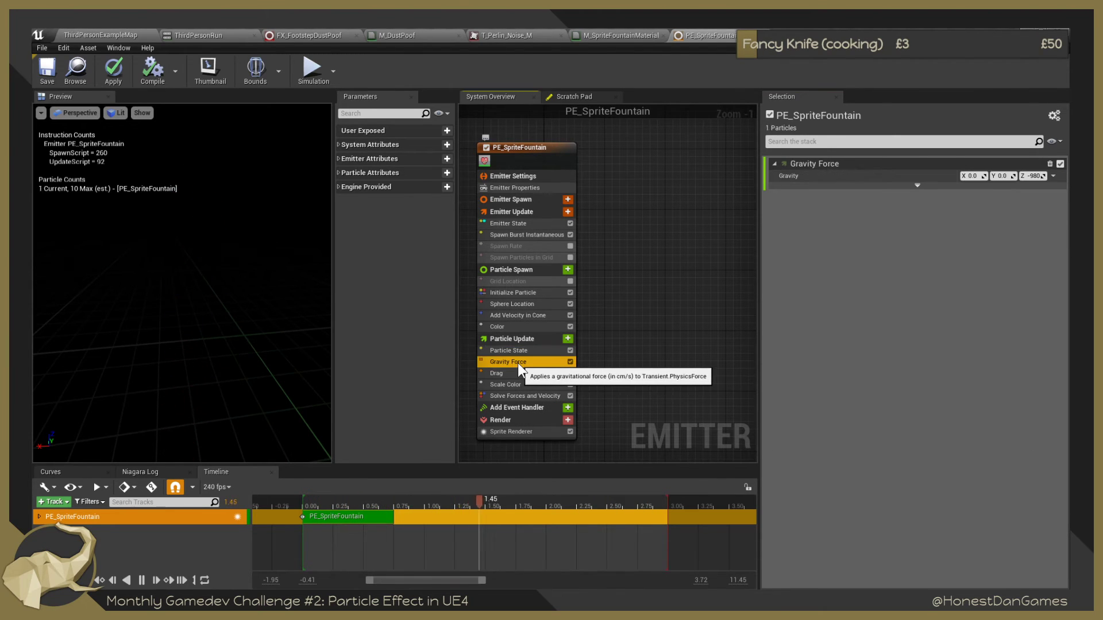
{"action": "left_click", "coordinate": [1032, 176]}
{"action": "key", "text": "Home"}
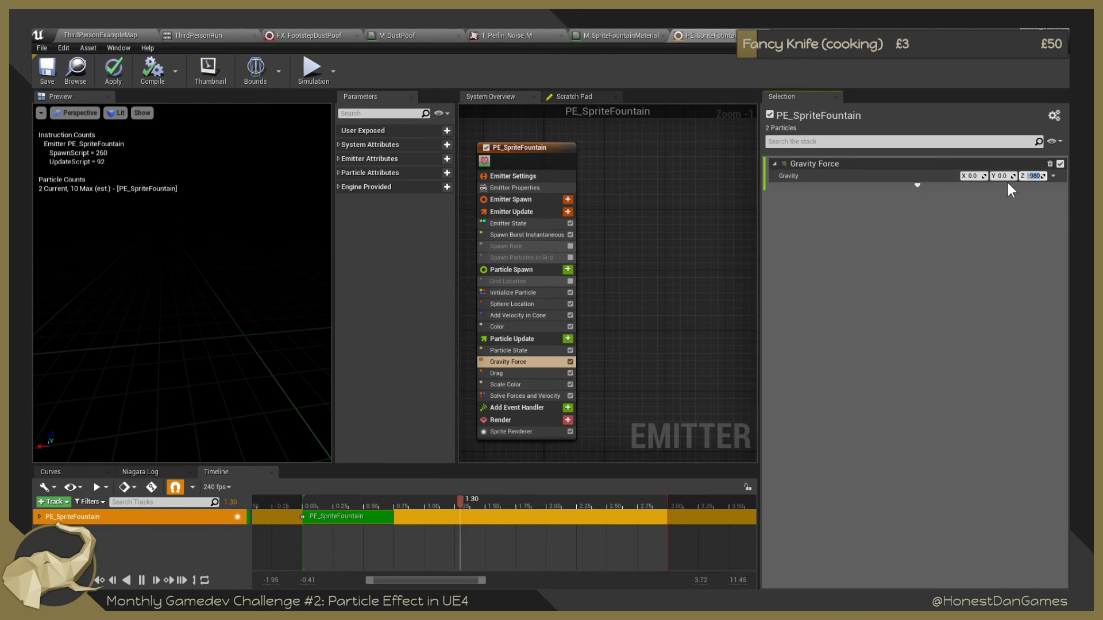
{"action": "type", "text": "-980"}
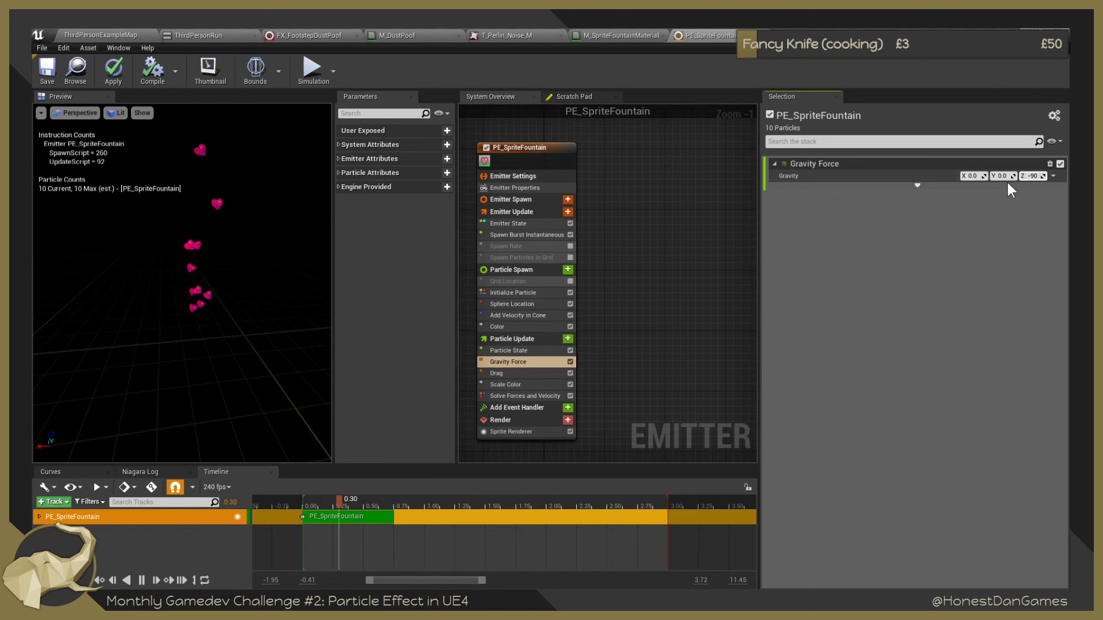
{"action": "key", "text": "Return"}
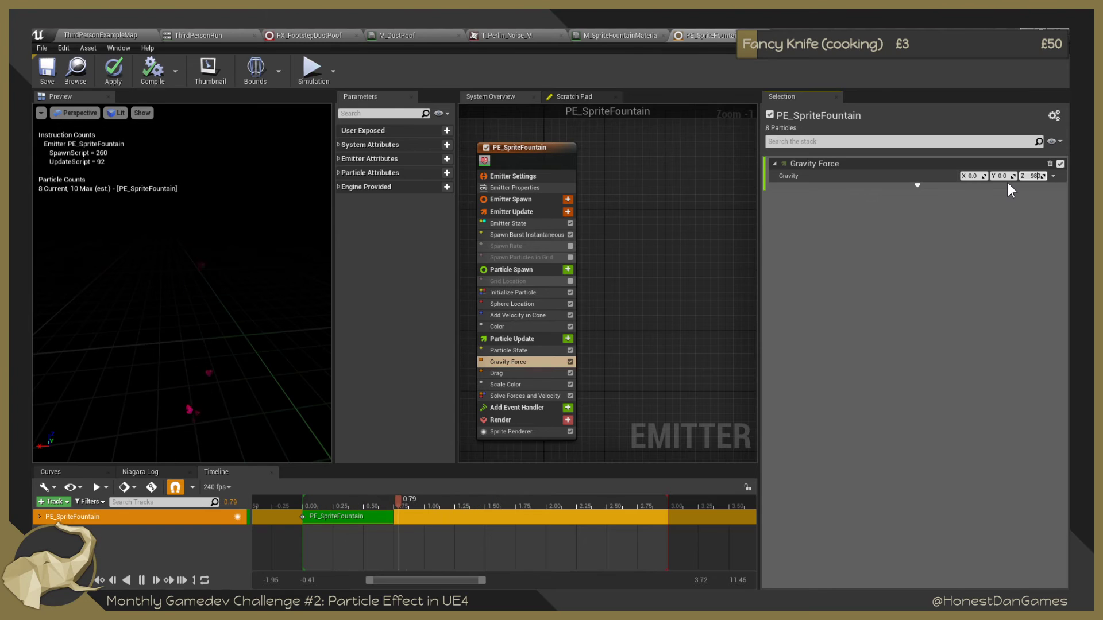
{"action": "key", "text": "BackSpace"}
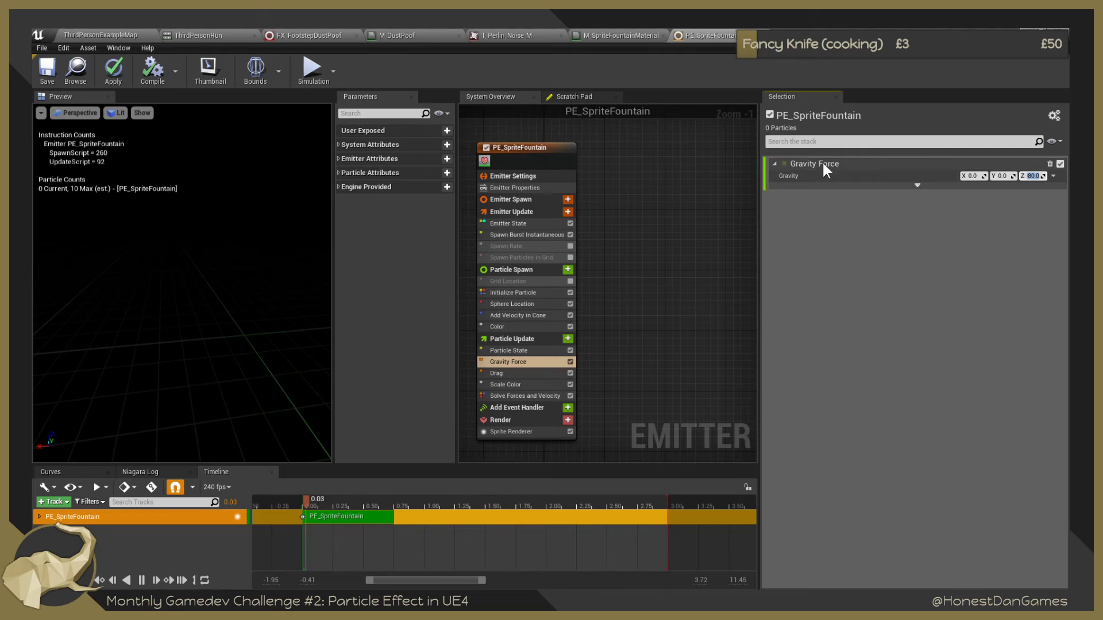
{"action": "left_click", "coordinate": [916, 186]}
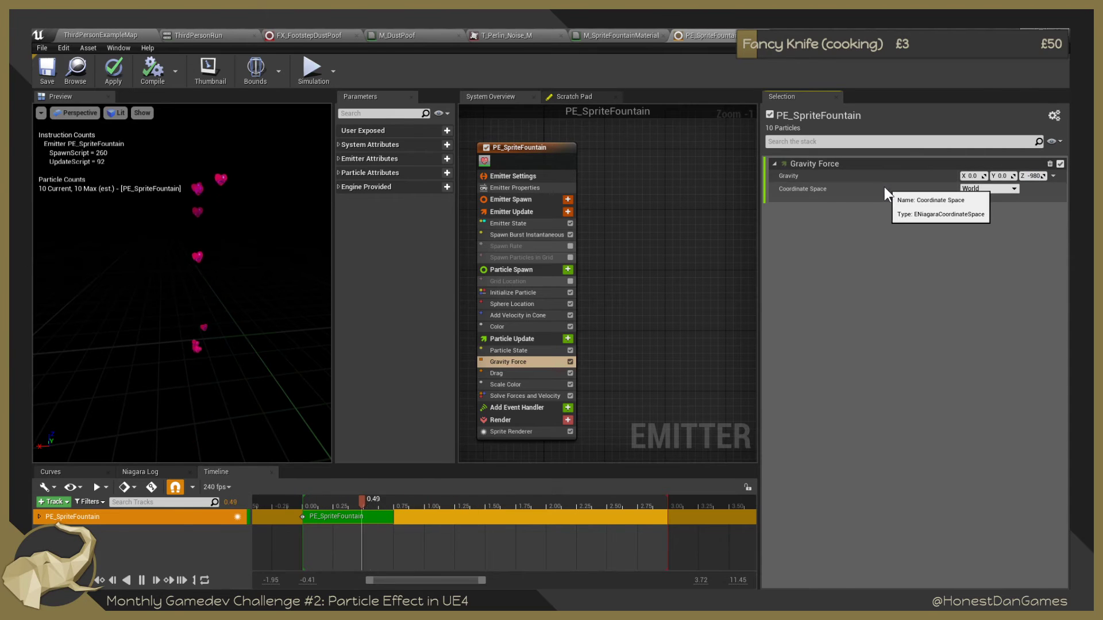
{"action": "left_click", "coordinate": [501, 374]}
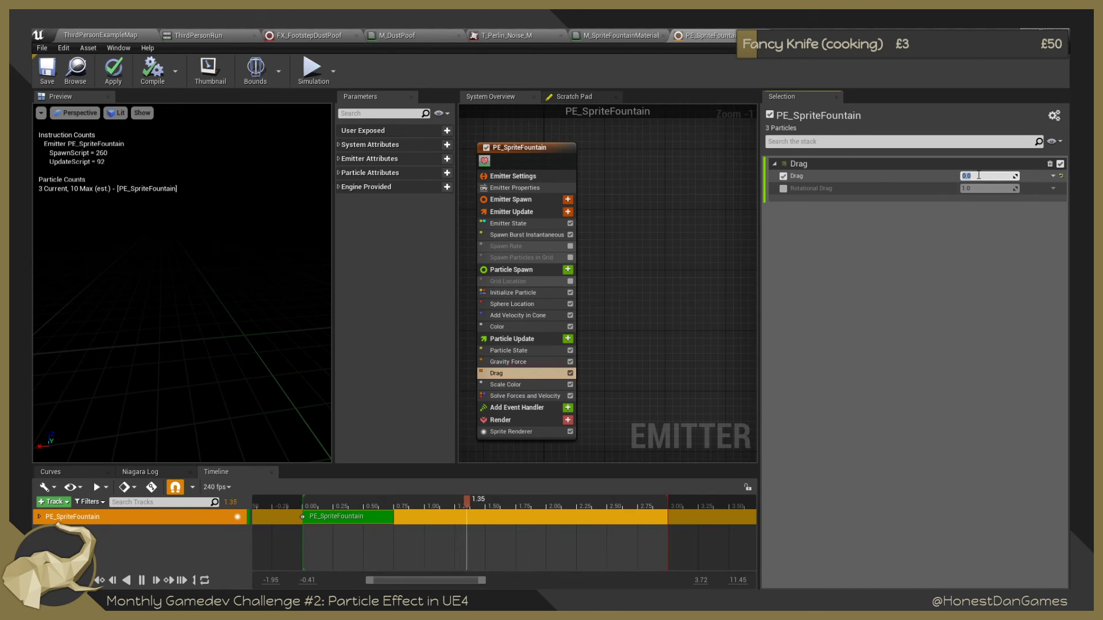
Try Drag values of 200, 100 and 10, then settle on a Drag of 2.0.
{"action": "type", "text": "1"}
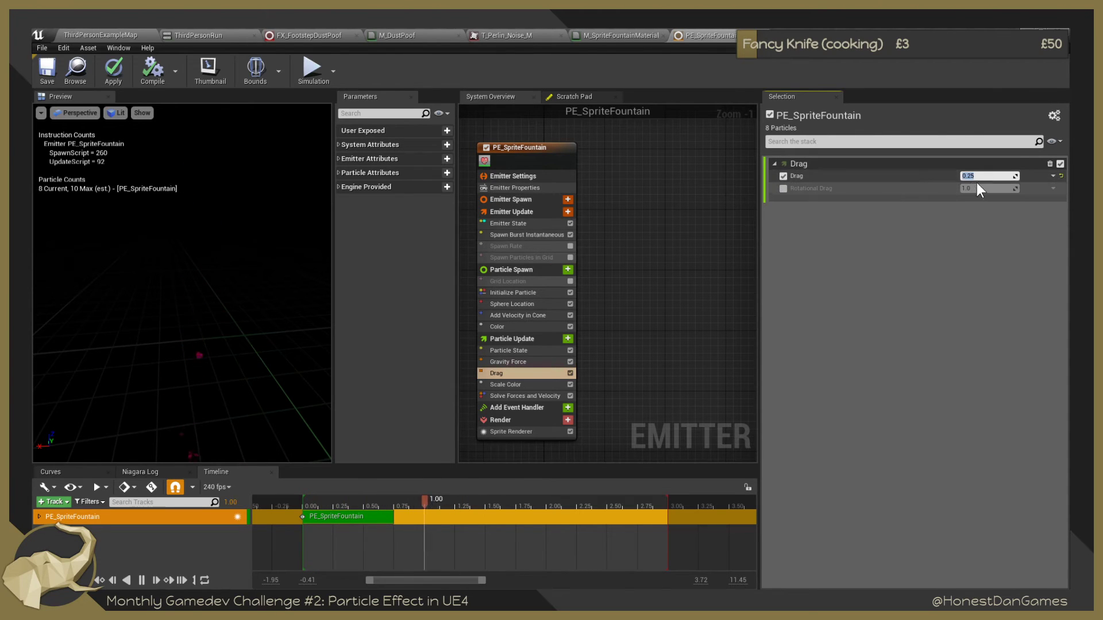
{"action": "type", "text": "200"}
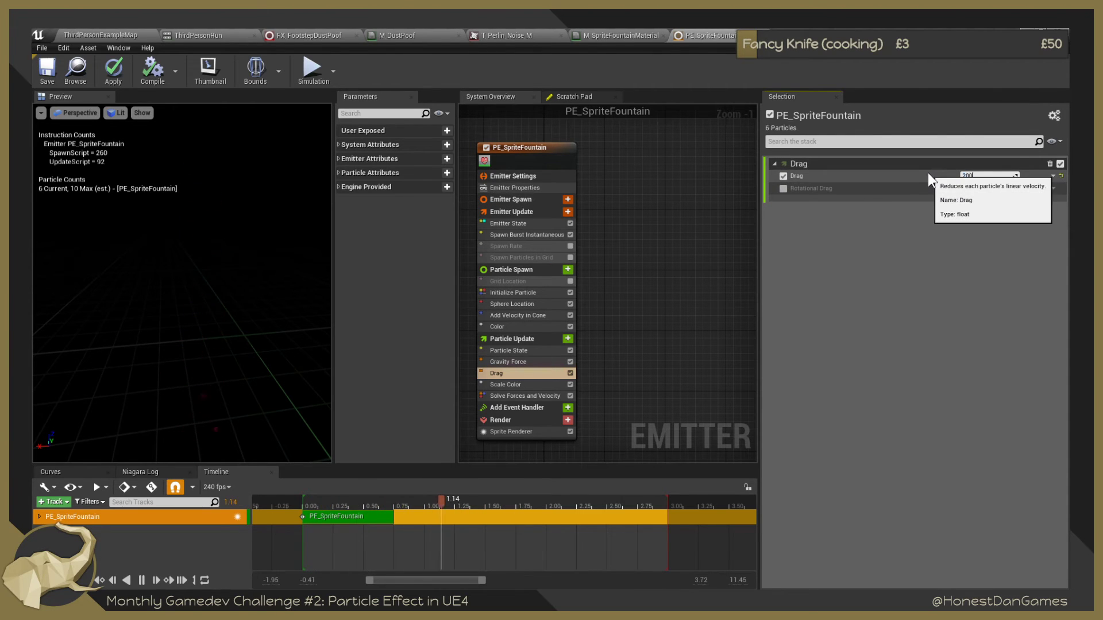
{"action": "key", "text": "Return"}
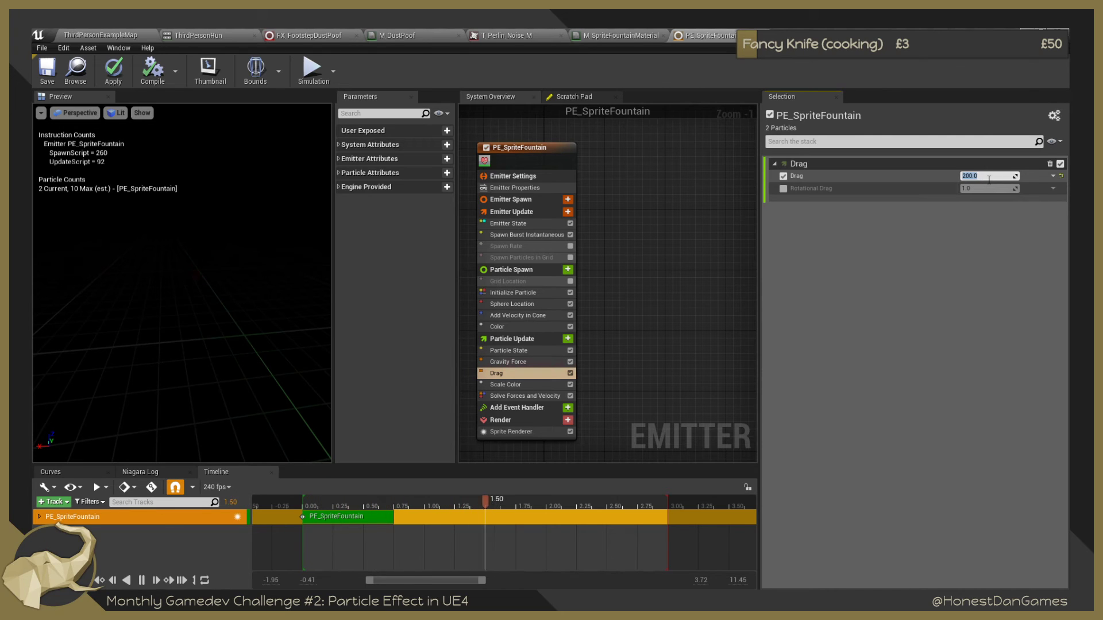
{"action": "type", "text": "100"}
{"action": "key", "text": "Return"}
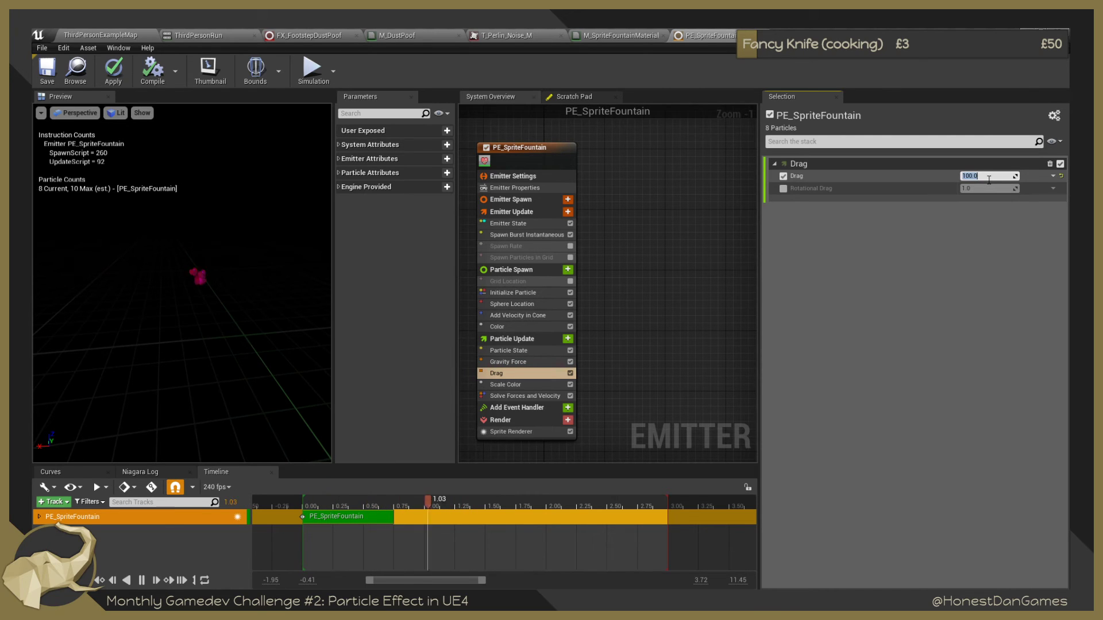
{"action": "type", "text": "10"}
{"action": "key", "text": "Return"}
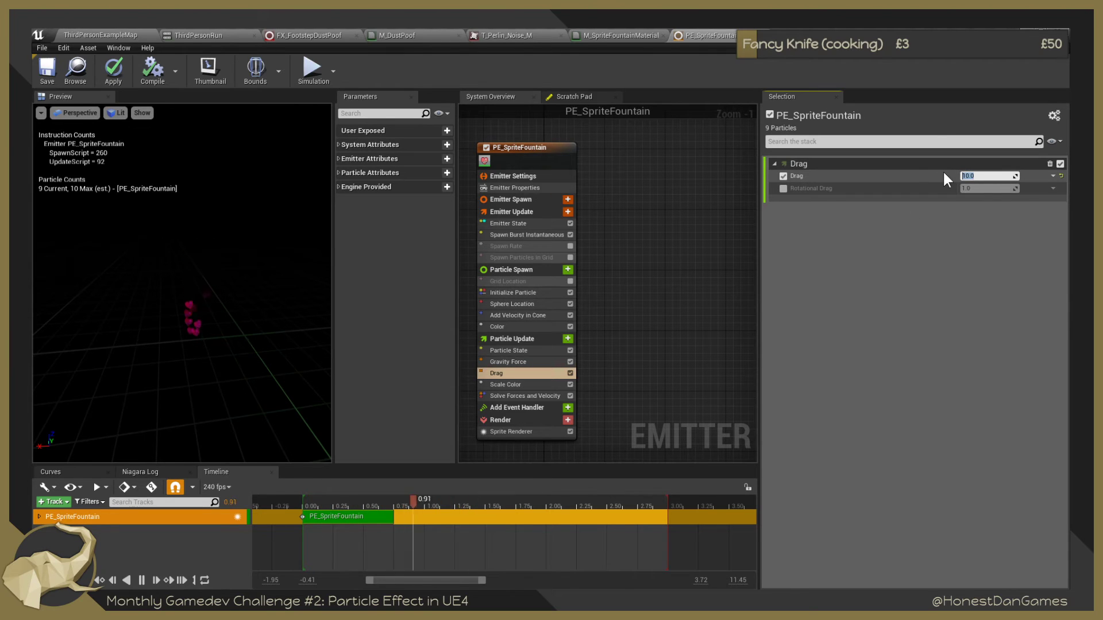
{"action": "type", "text": "1"}
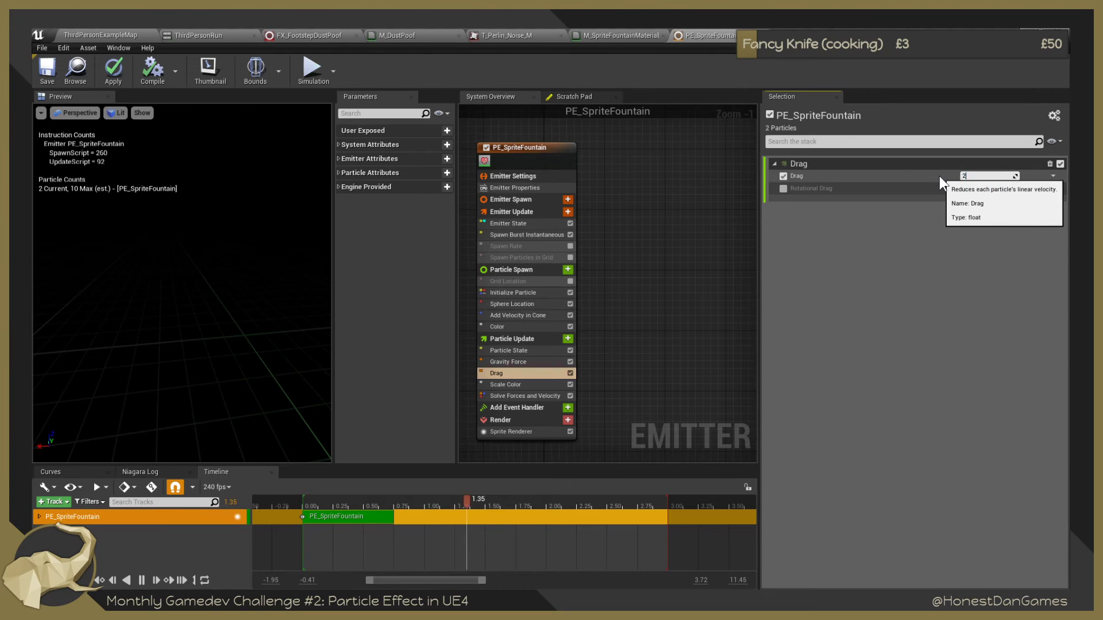
{"action": "type", "text": "2"}
{"action": "key", "text": "Return"}
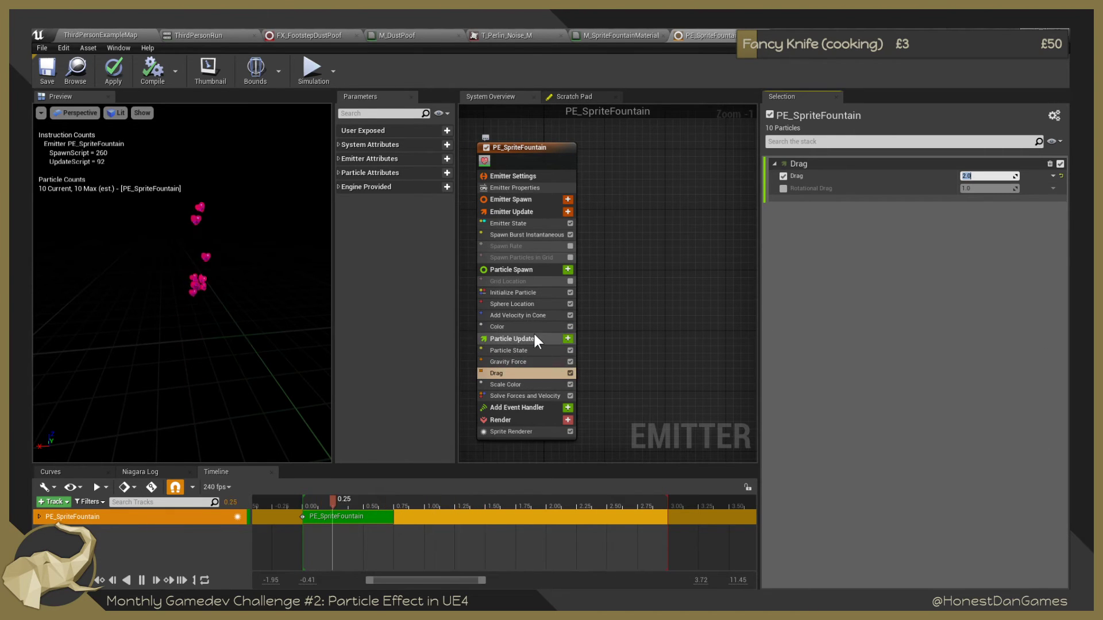
Add Add Rotational Velocity above Solve Forces and Velocity and auto-add its Solve Rotational Forces dependency.
{"action": "left_click", "coordinate": [568, 339]}
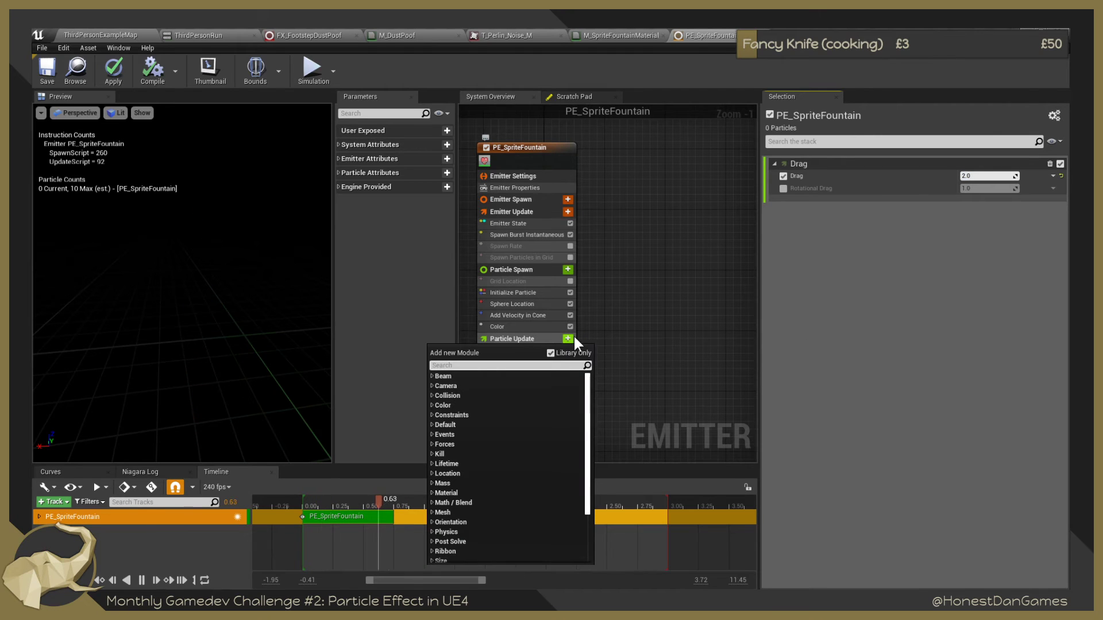
{"action": "scroll", "coordinate": [454, 542], "scroll_direction": "down", "scroll_amount": 1}
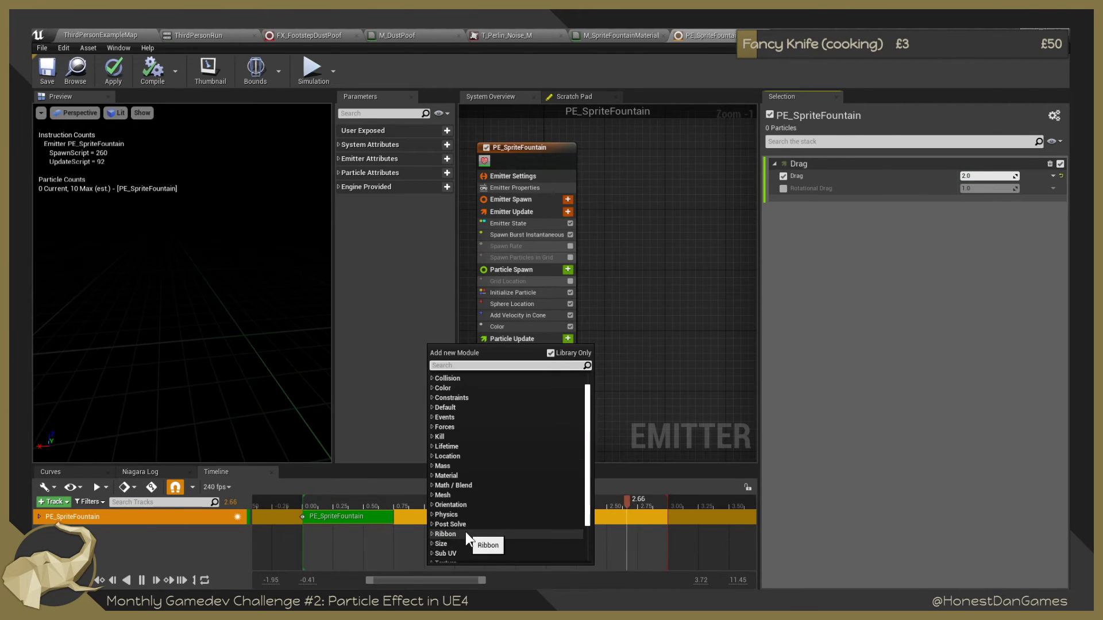
{"action": "scroll", "coordinate": [463, 454], "scroll_direction": "up", "scroll_amount": 1}
{"action": "type", "text": "rot"}
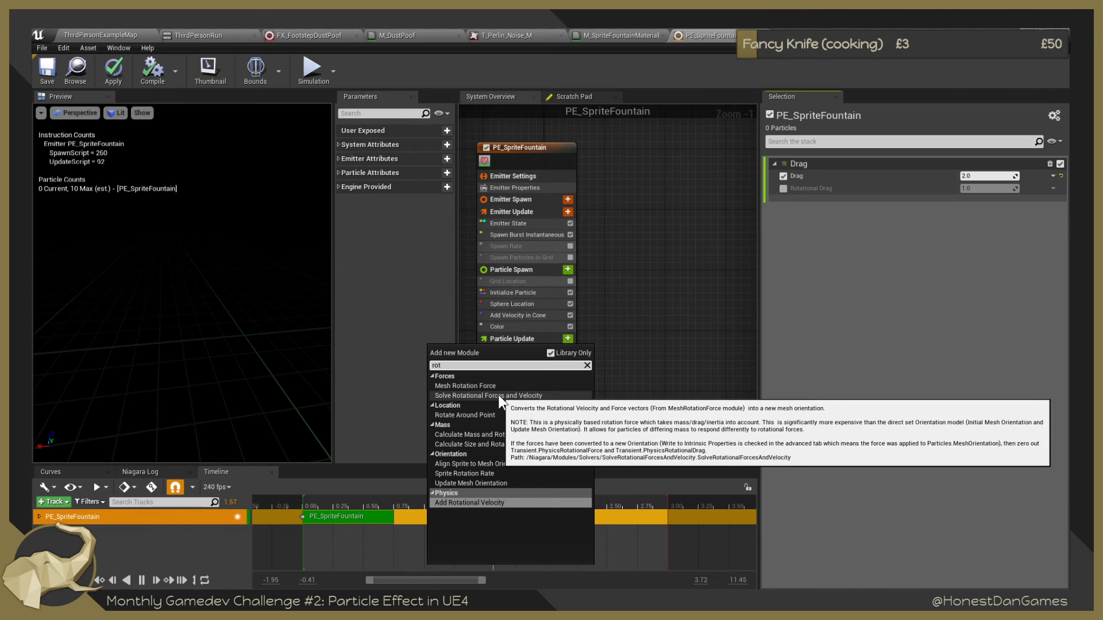
{"action": "left_click", "coordinate": [469, 502]}
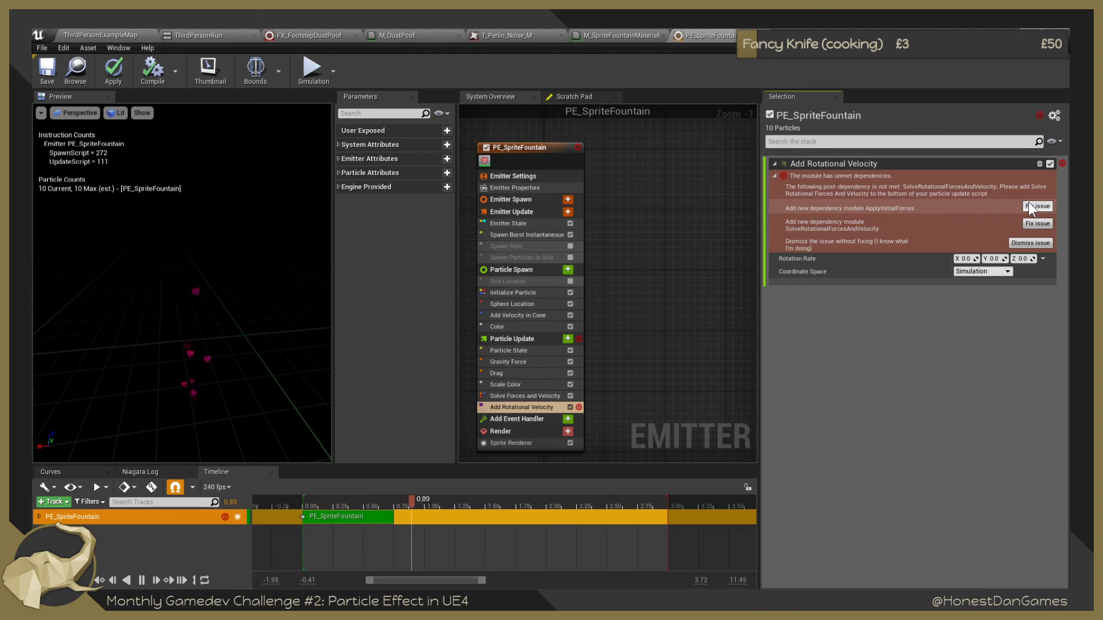
{"action": "left_click_drag", "start_coordinate": [510, 408], "coordinate": [504, 391]}
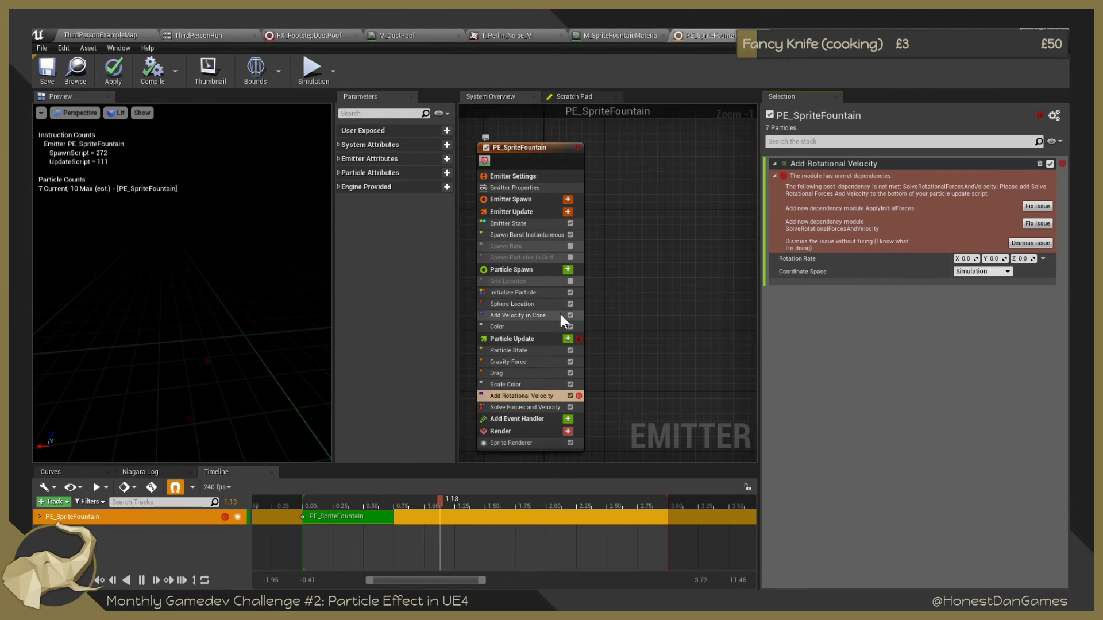
{"action": "left_click", "coordinate": [1040, 205]}
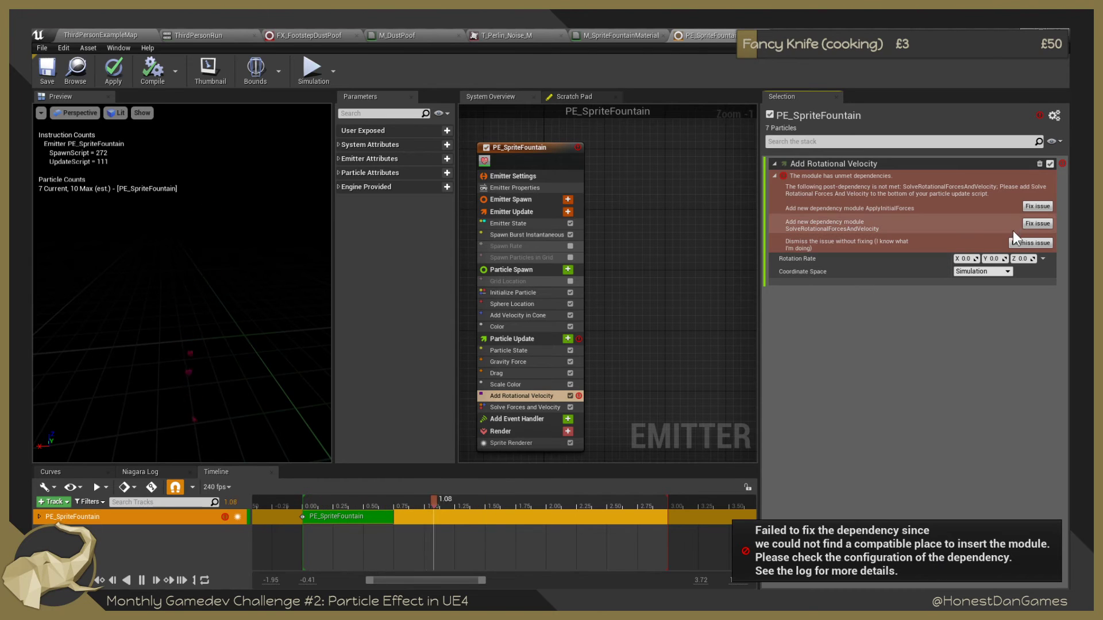
{"action": "left_click", "coordinate": [1042, 223]}
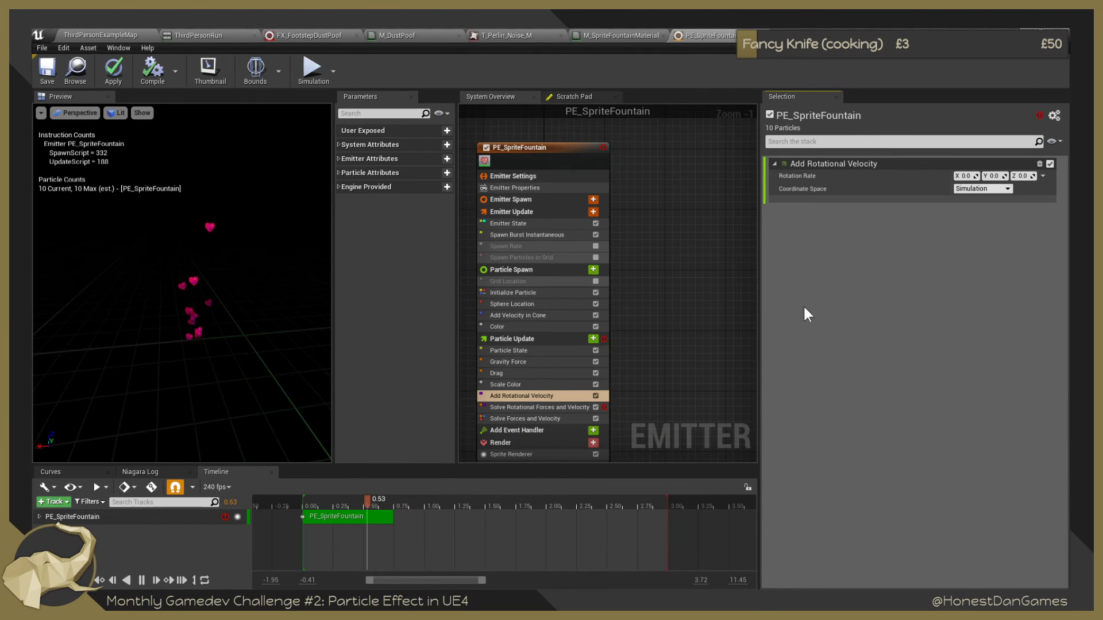
Reorder Solve Rotational Forces and Velocity with Fix issue, then review the rotation modules' settings.
{"action": "left_click", "coordinate": [523, 408]}
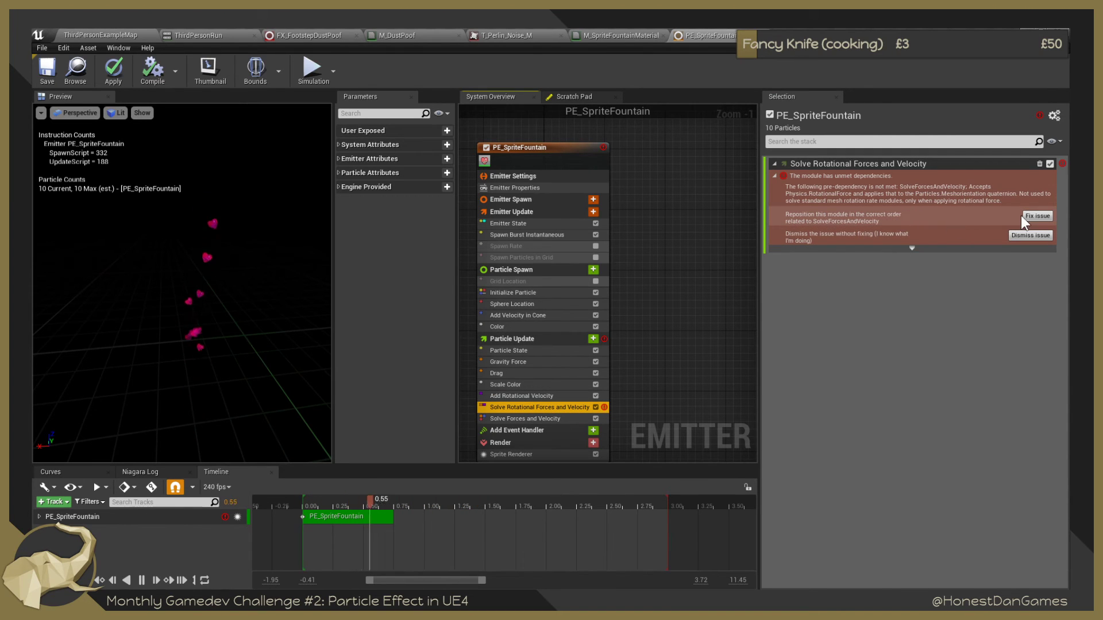
{"action": "left_click", "coordinate": [1040, 216]}
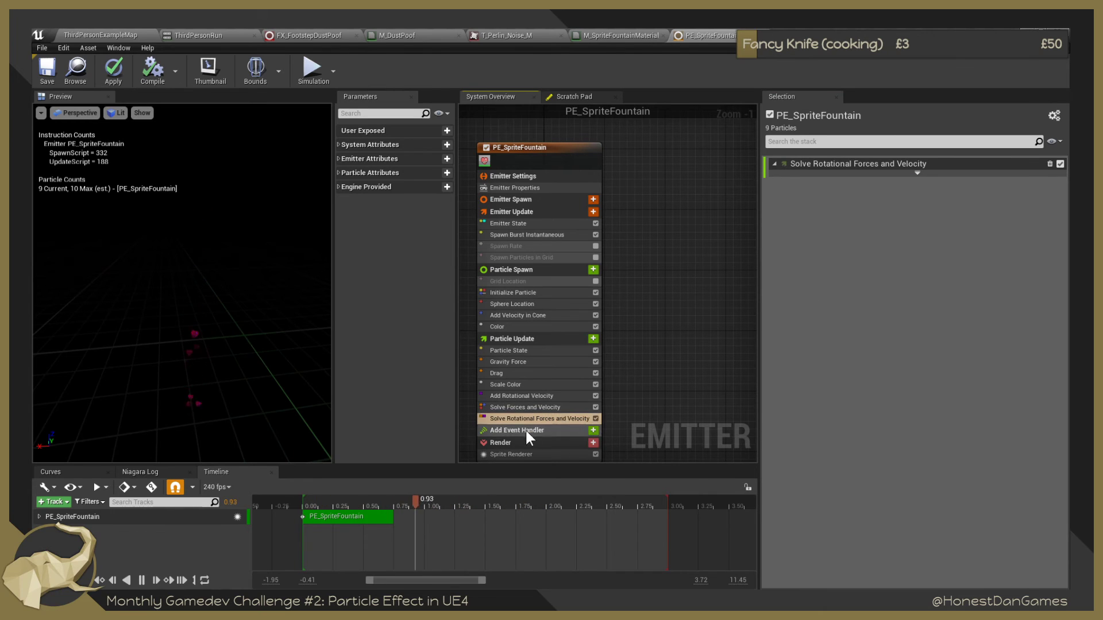
{"action": "left_click", "coordinate": [521, 396]}
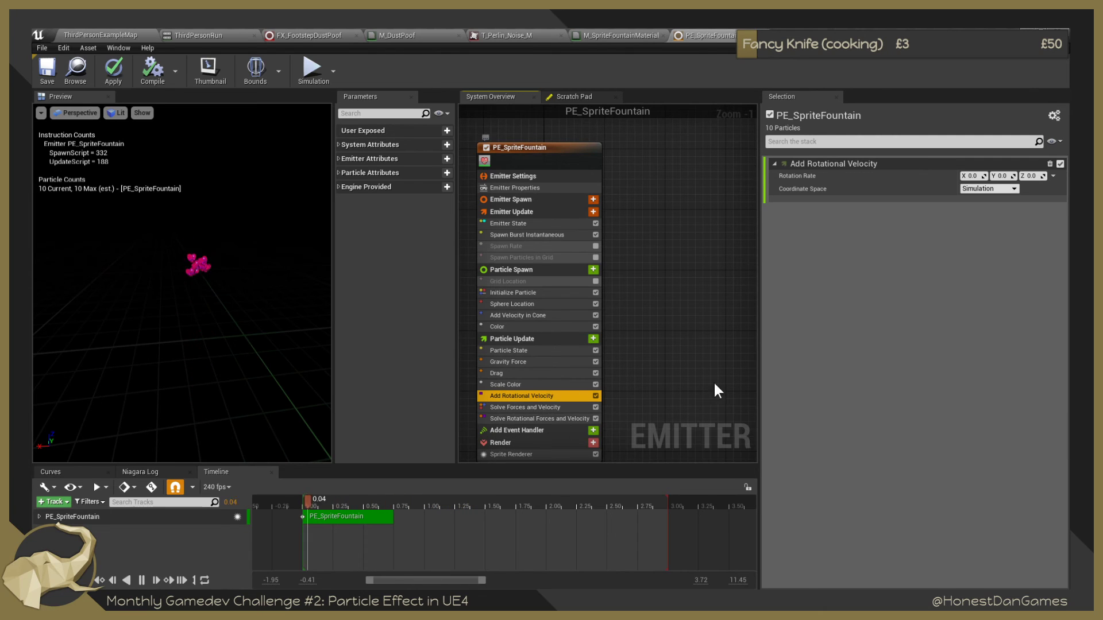
{"action": "left_click", "coordinate": [543, 407]}
{"action": "left_click", "coordinate": [520, 418]}
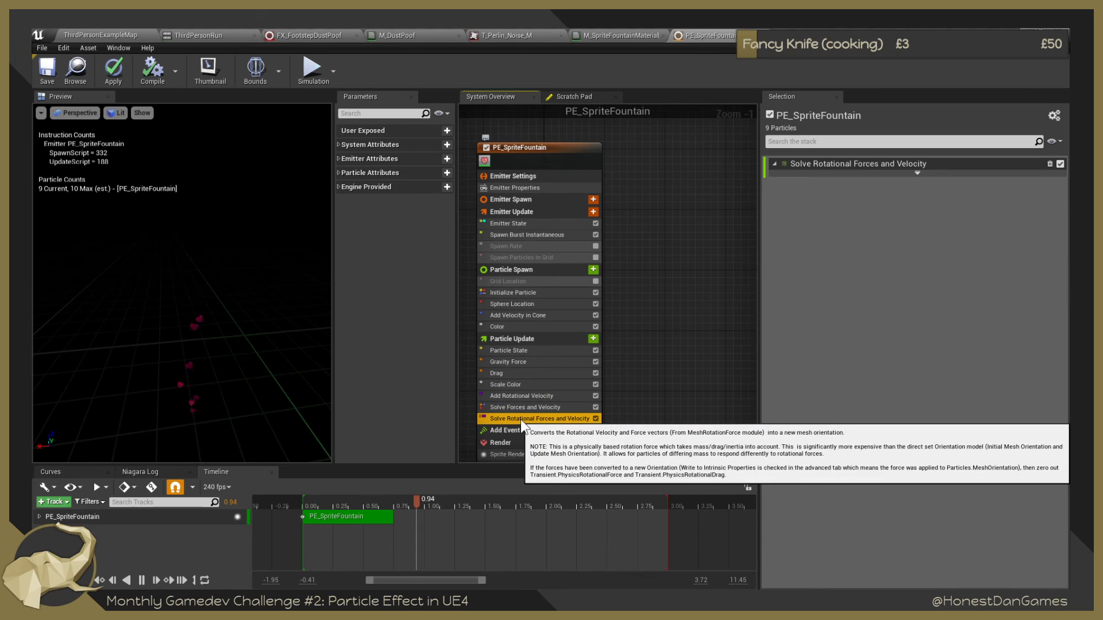
{"action": "left_click", "coordinate": [916, 173]}
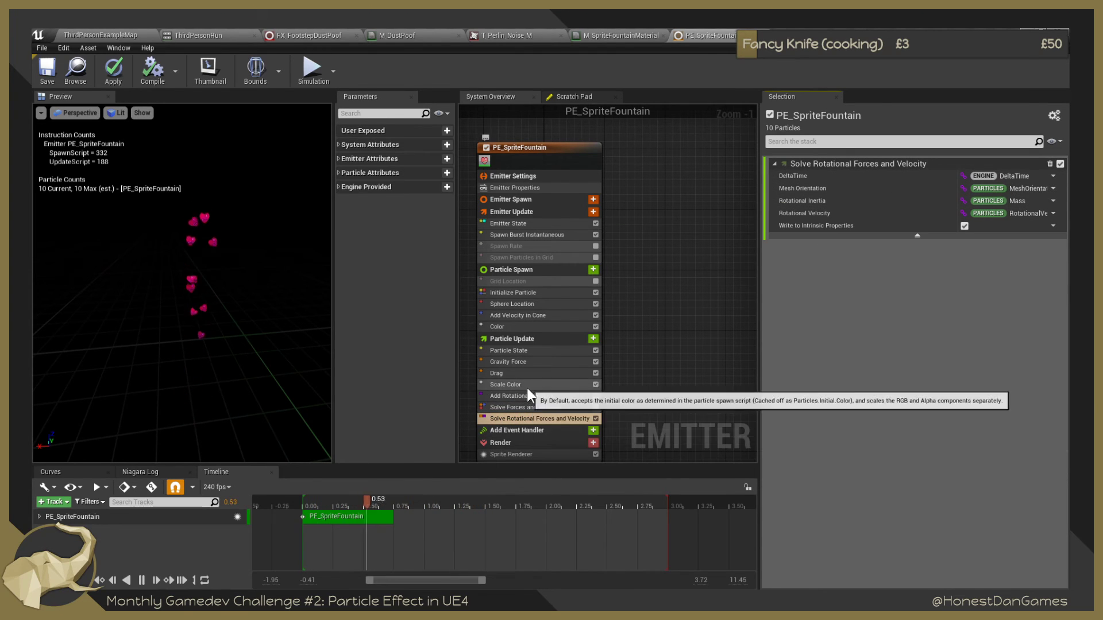
{"action": "left_click", "coordinate": [539, 397]}
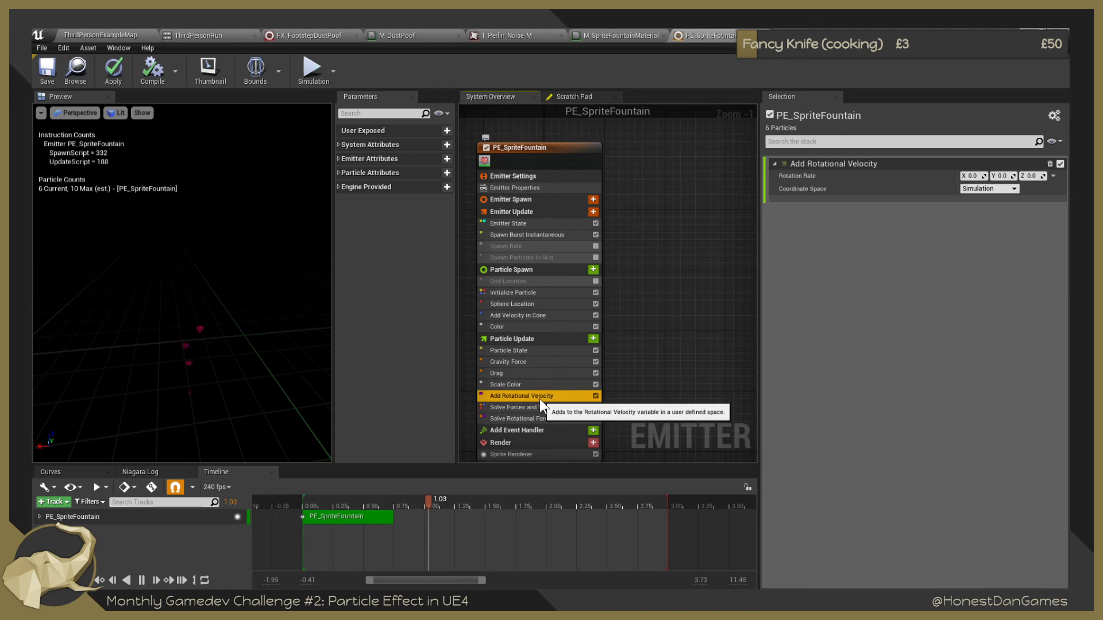
Switch Add Rotational Velocity's Rotation Rate to a Uniform Ranged Vector via the 'rang' search.
{"action": "right_click", "coordinate": [901, 173]}
{"action": "key", "text": "Escape"}
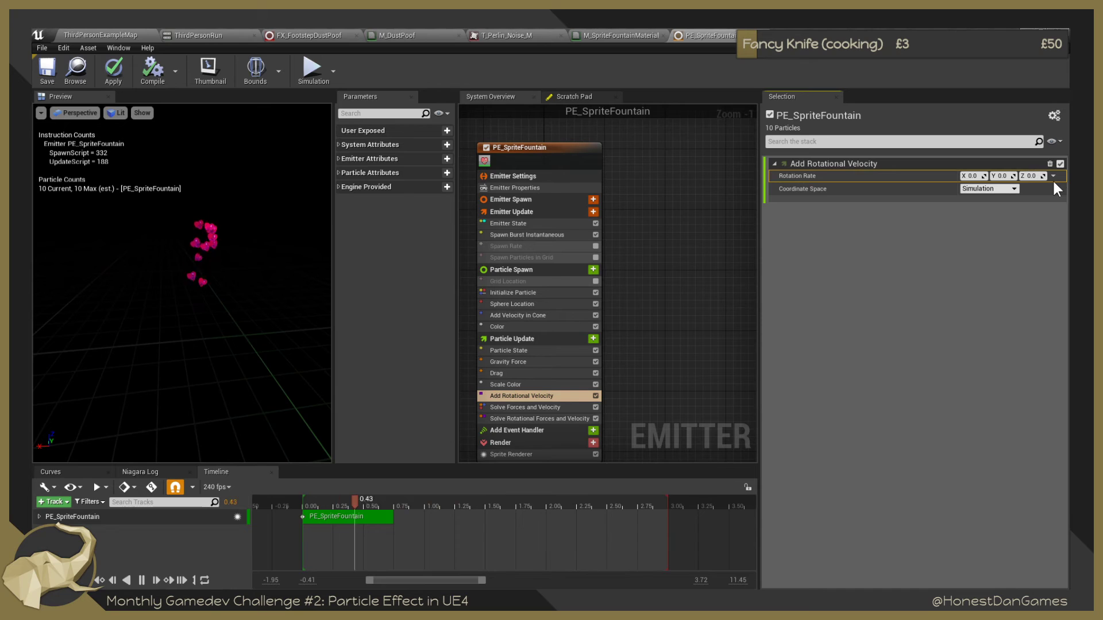
{"action": "left_click", "coordinate": [1053, 176]}
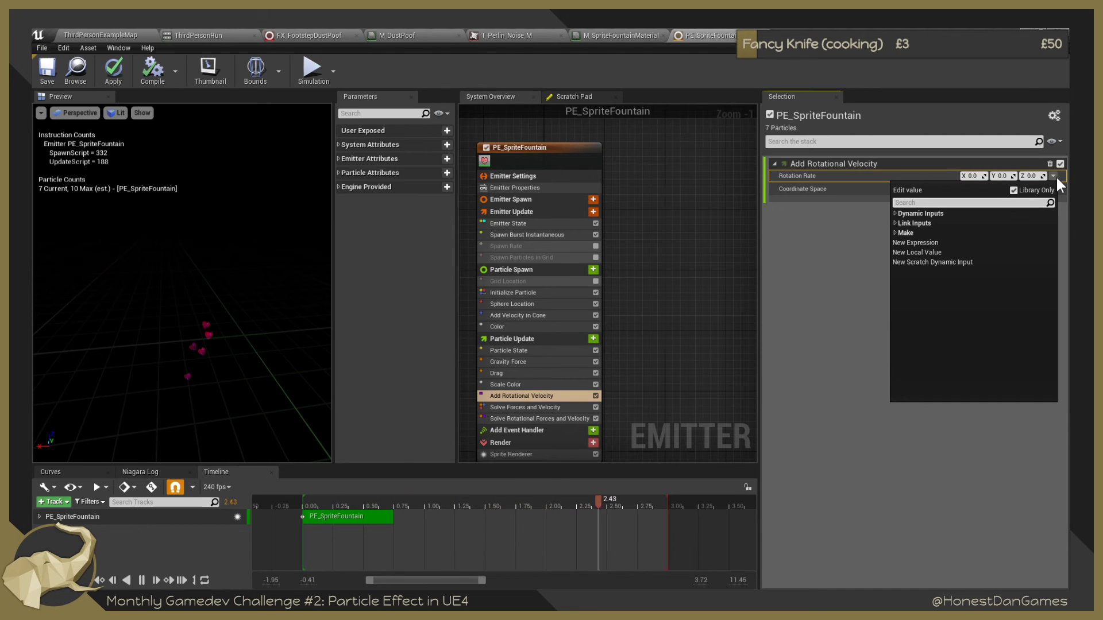
{"action": "type", "text": "rang"}
{"action": "key", "text": "Return"}
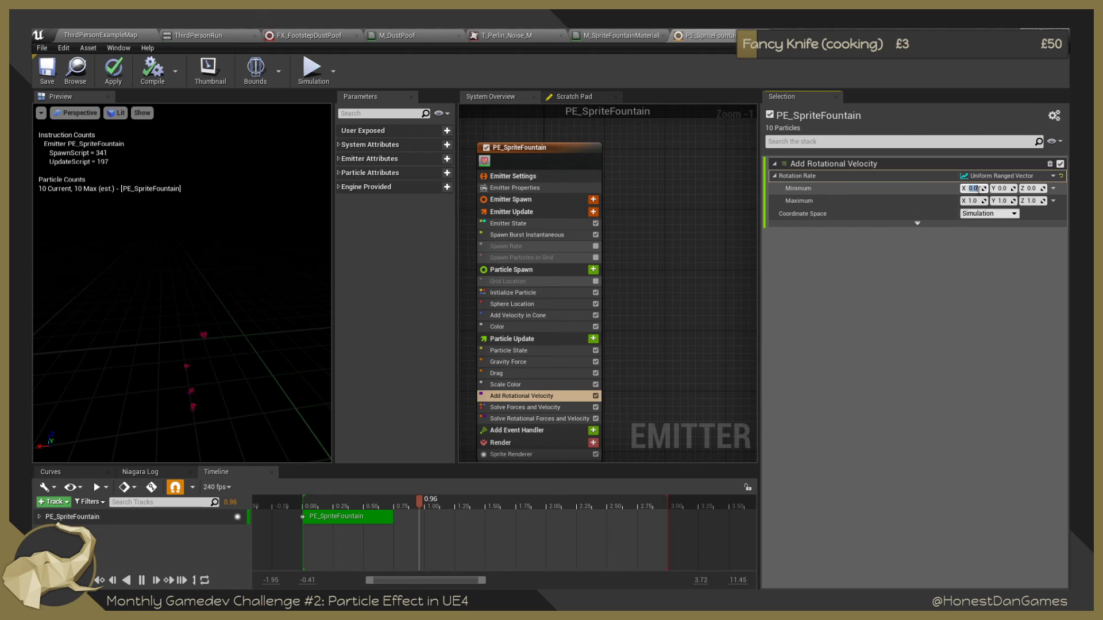
{"action": "left_click", "coordinate": [976, 189]}
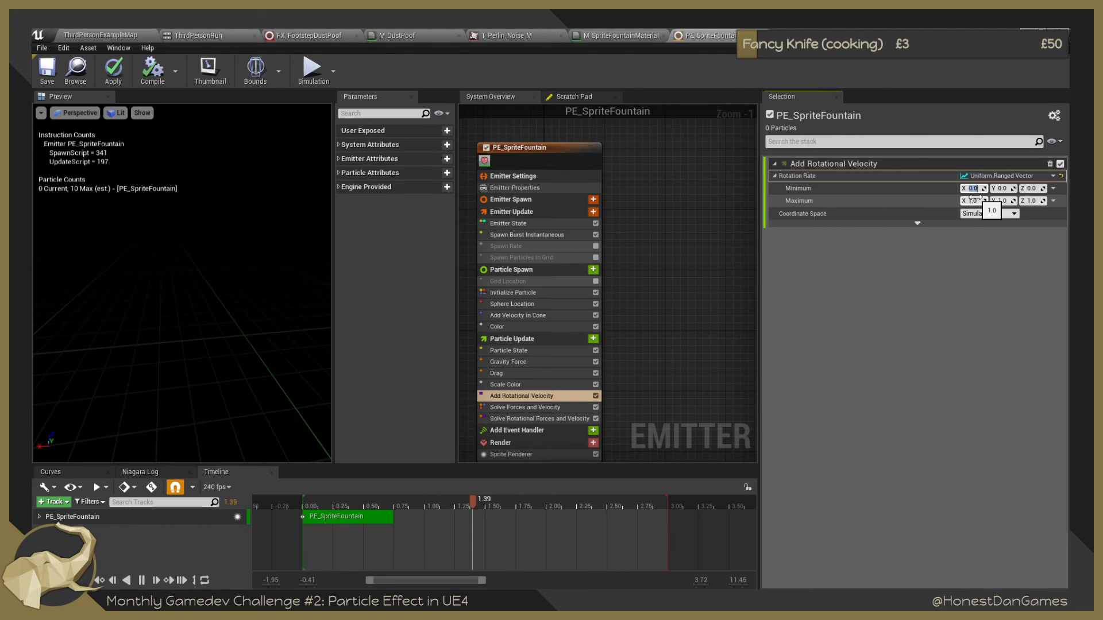
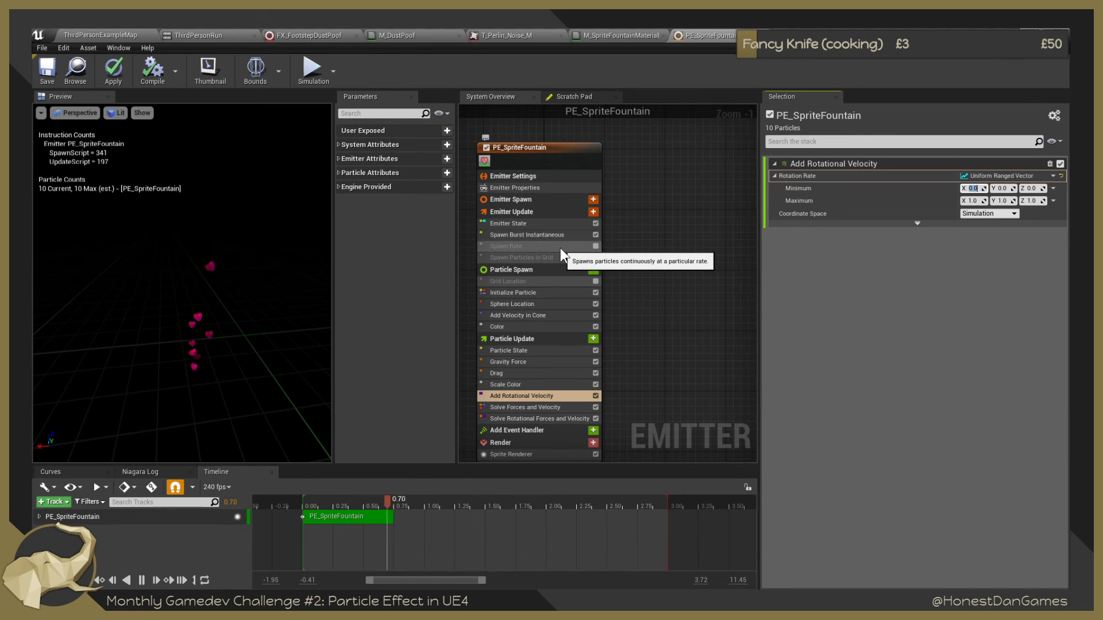
Try maximum X rotation rates of 60 and 360, keeping Simulation coordinate space.
{"action": "left_click", "coordinate": [975, 201]}
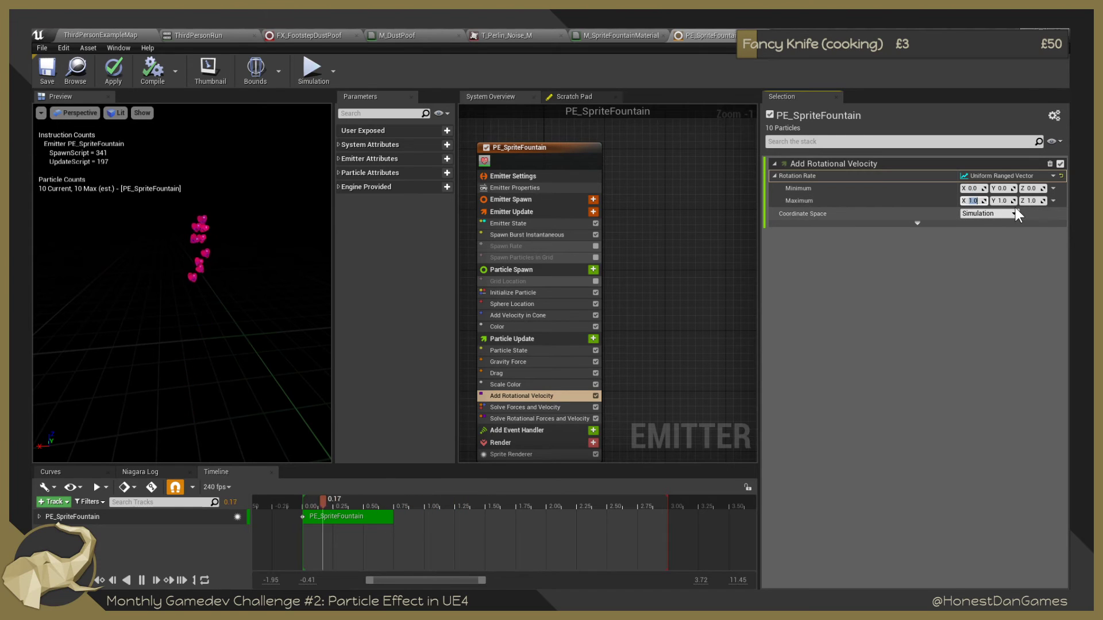
{"action": "type", "text": "60"}
{"action": "key", "text": "Return"}
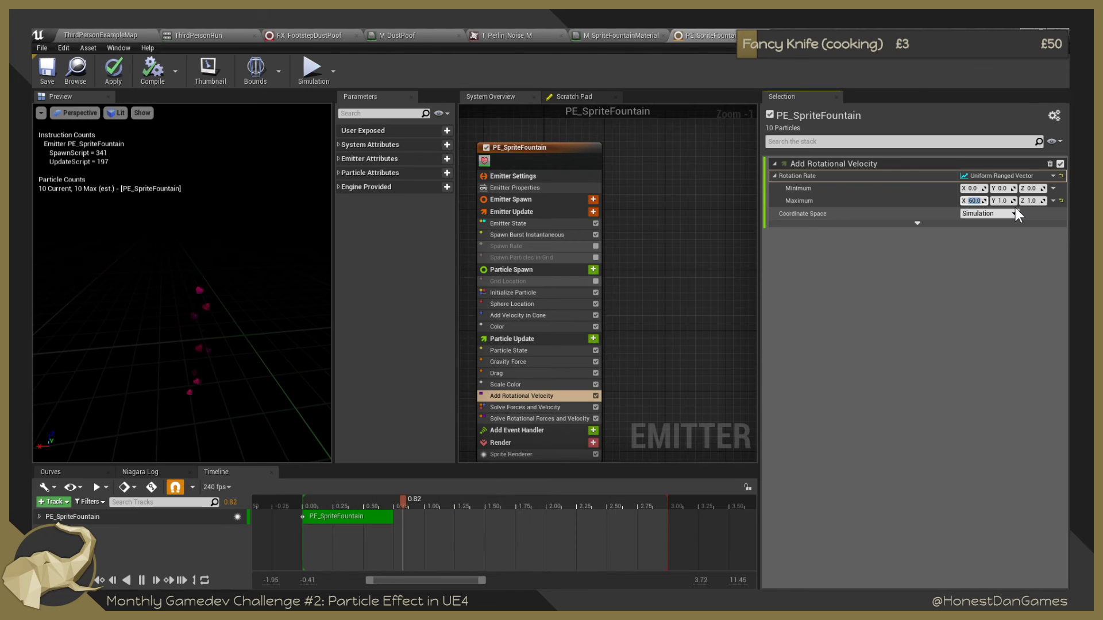
{"action": "type", "text": "360"}
{"action": "left_click", "coordinate": [987, 213]}
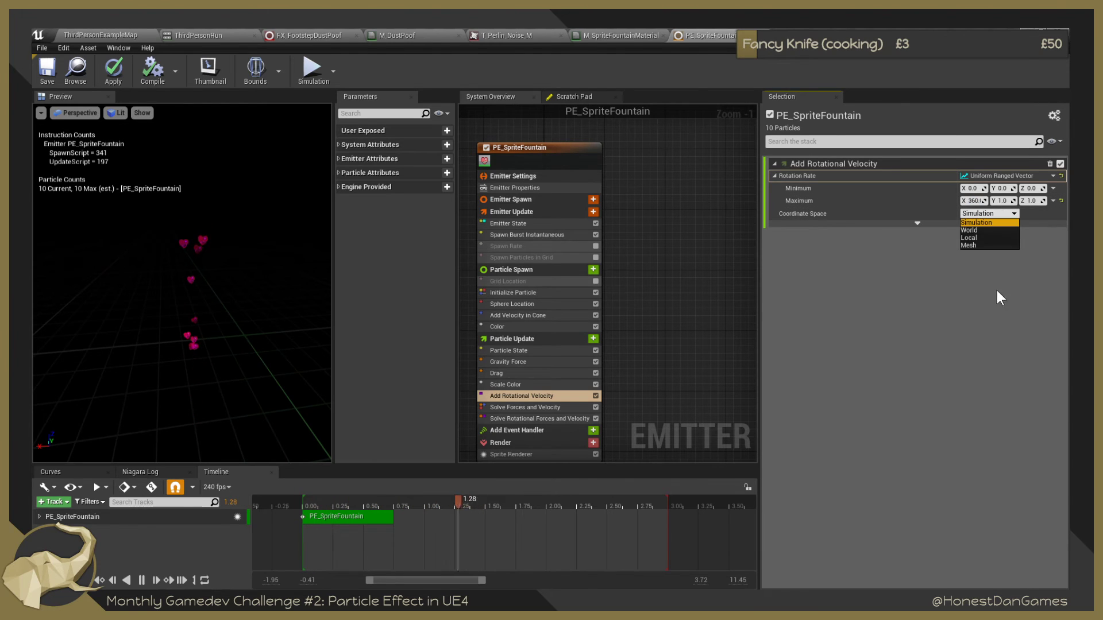
{"action": "left_click", "coordinate": [987, 223]}
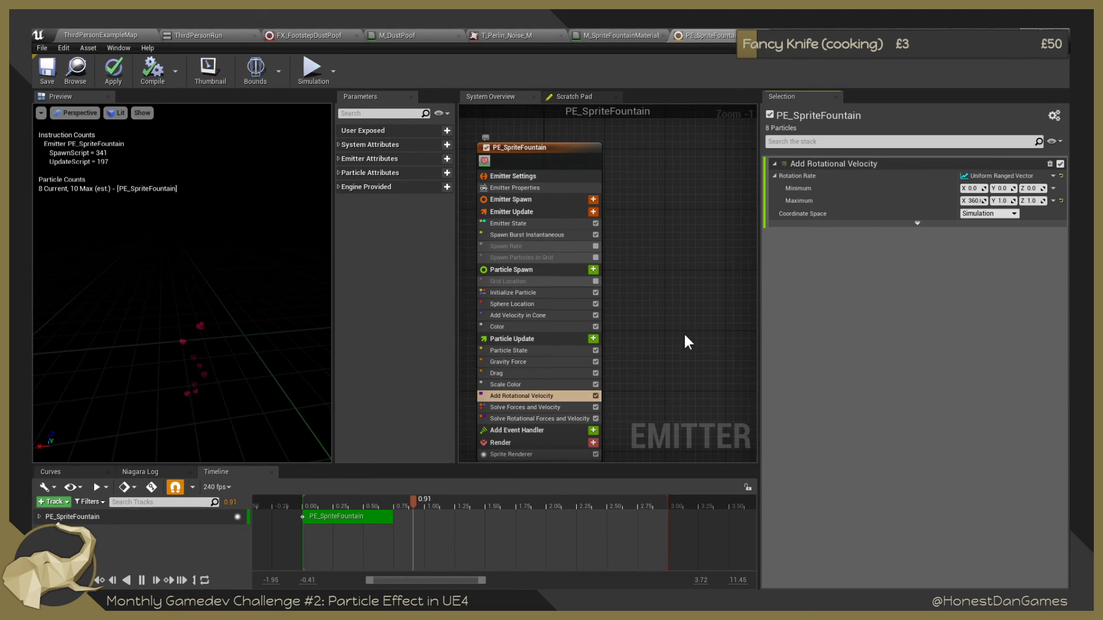
Try maximum X of 60 and then 180, then reset Rotation Rate to its 0, 0, 0 default.
{"action": "left_click", "coordinate": [1004, 201]}
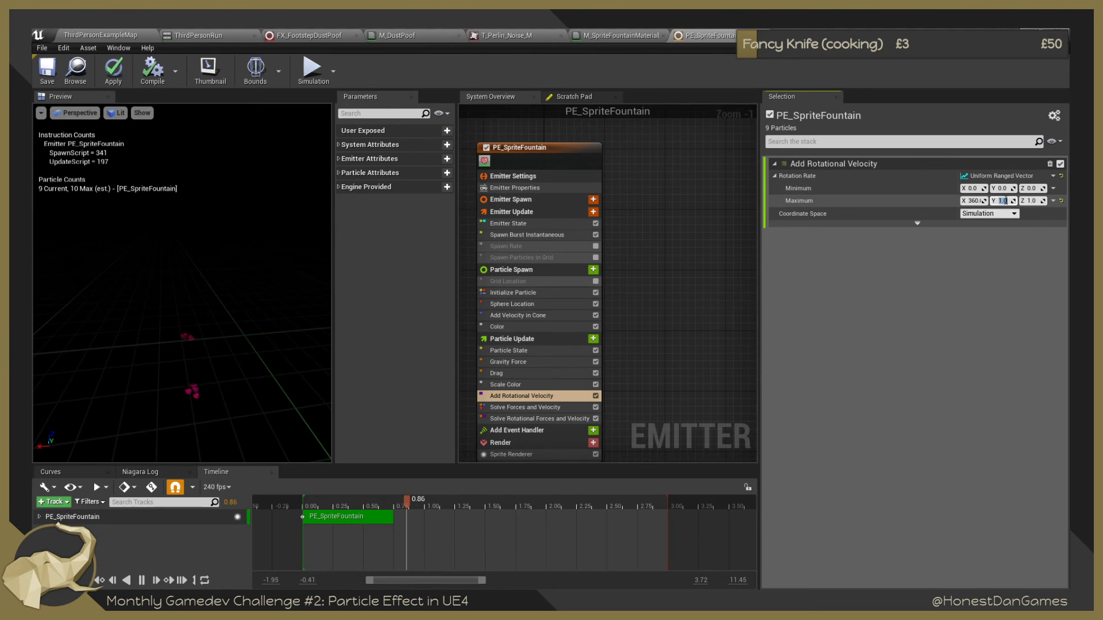
{"action": "left_click", "coordinate": [973, 201]}
{"action": "type", "text": "60"}
{"action": "key", "text": "Return"}
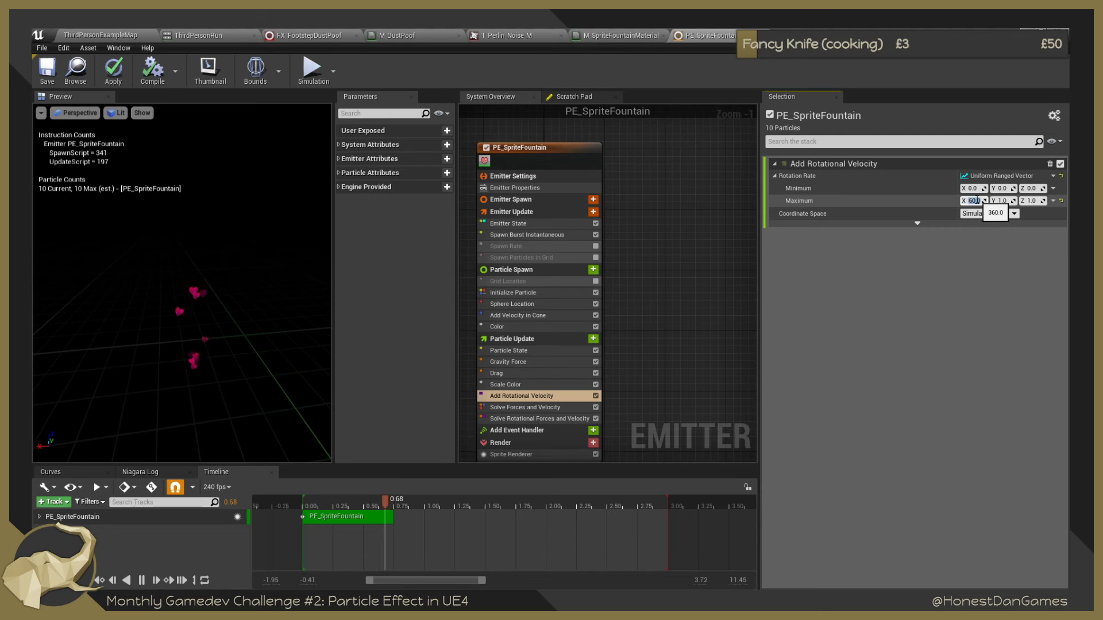
{"action": "type", "text": "18"}
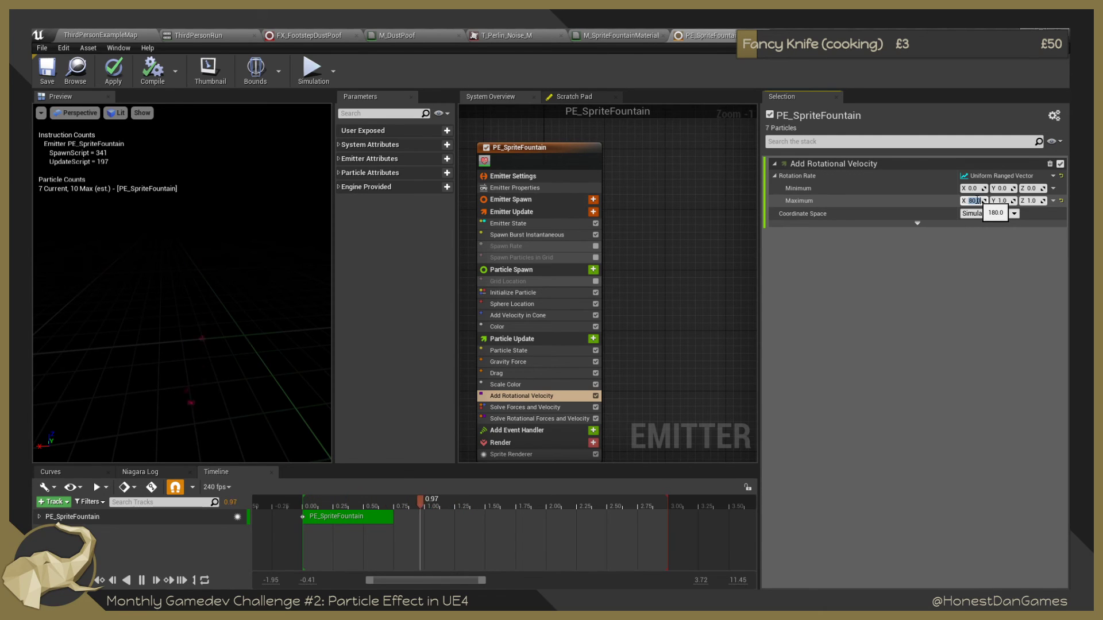
{"action": "type", "text": "0"}
{"action": "key", "text": "Return"}
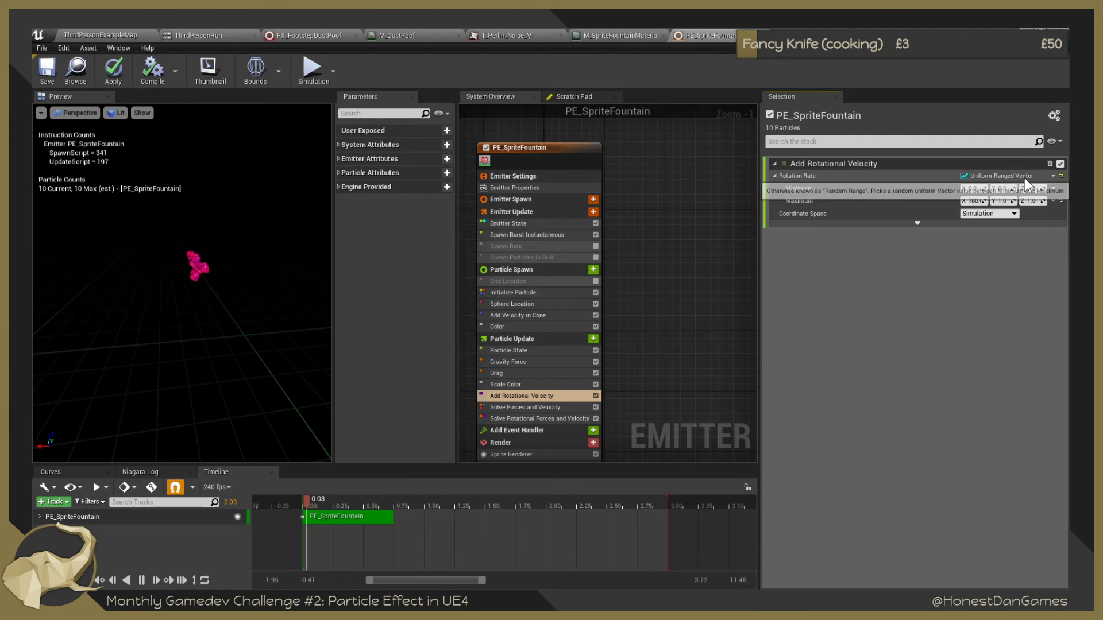
{"action": "left_click", "coordinate": [1061, 176]}
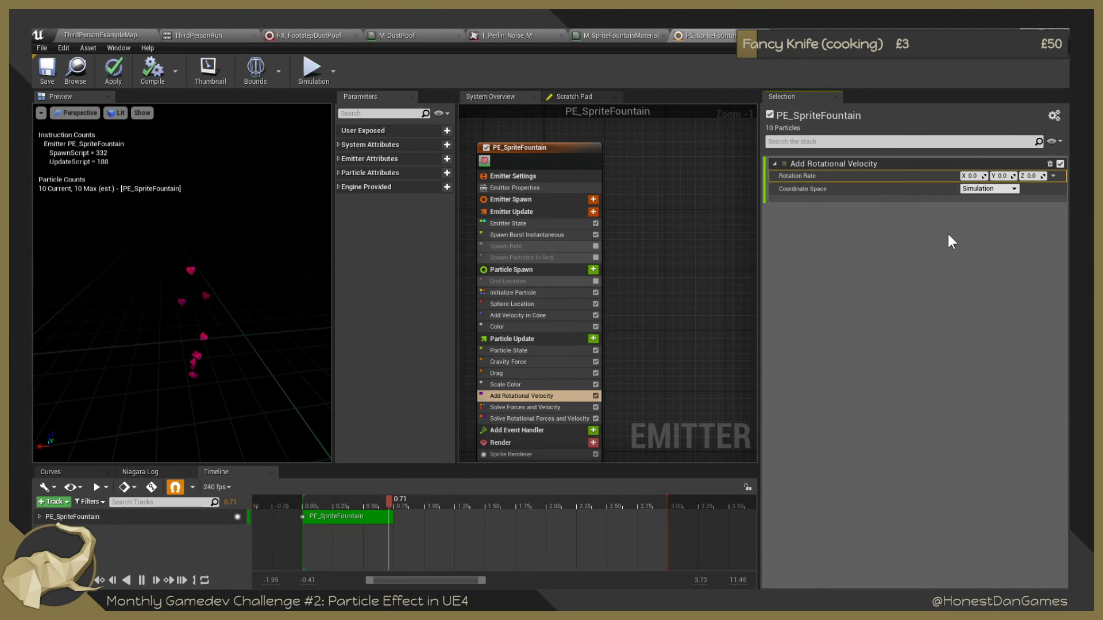
{"action": "left_click", "coordinate": [975, 176]}
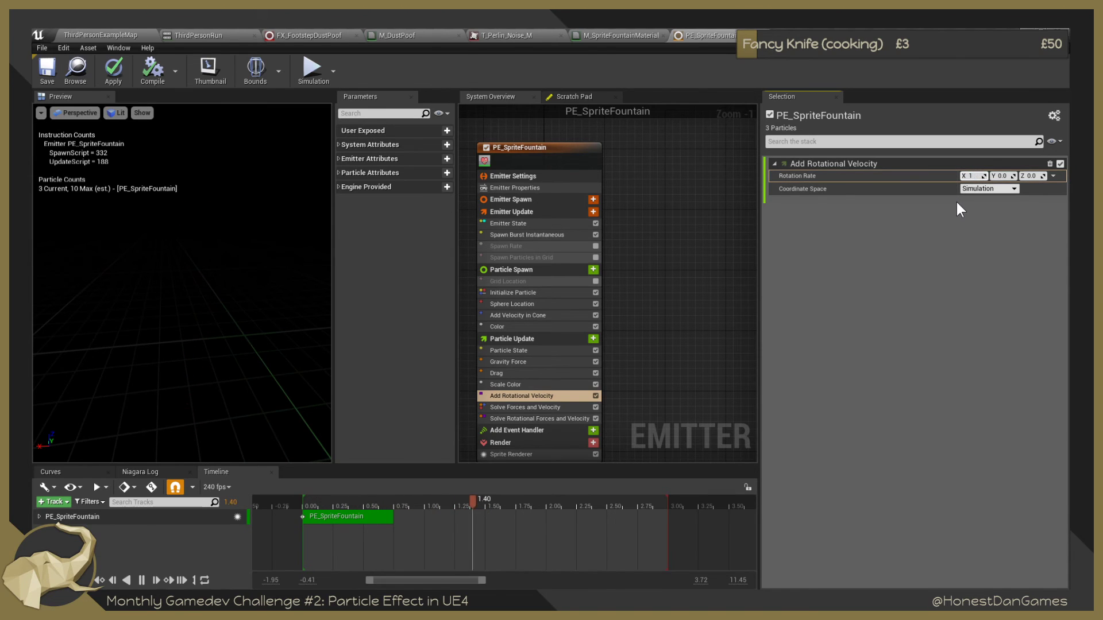
{"action": "type", "text": "1"}
{"action": "key", "text": "Return"}
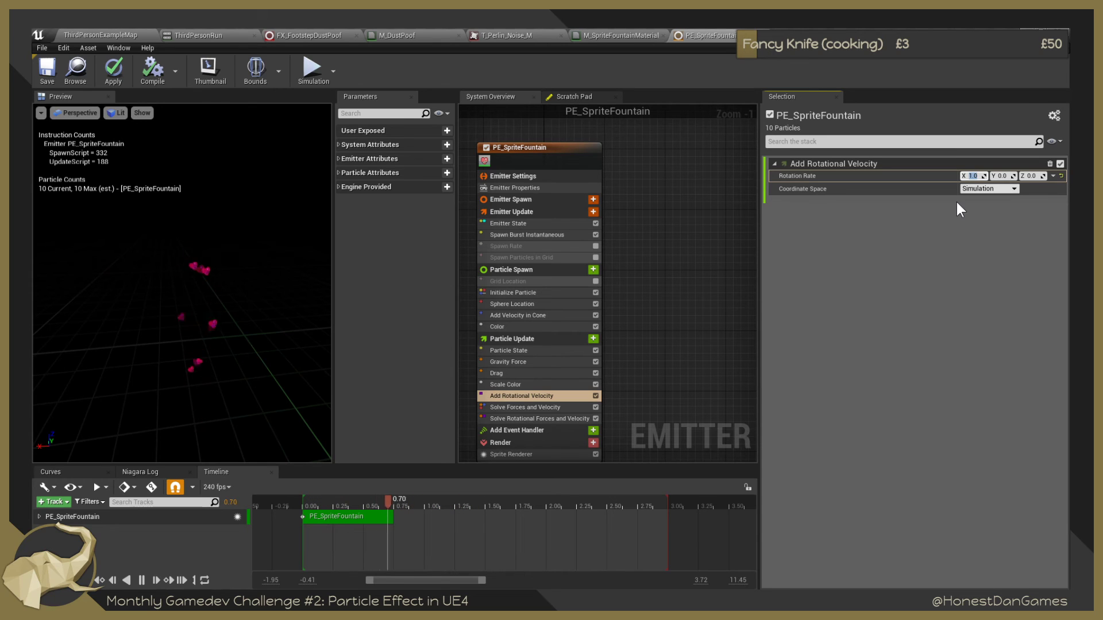
{"action": "type", "text": "0"}
{"action": "key", "text": "Return"}
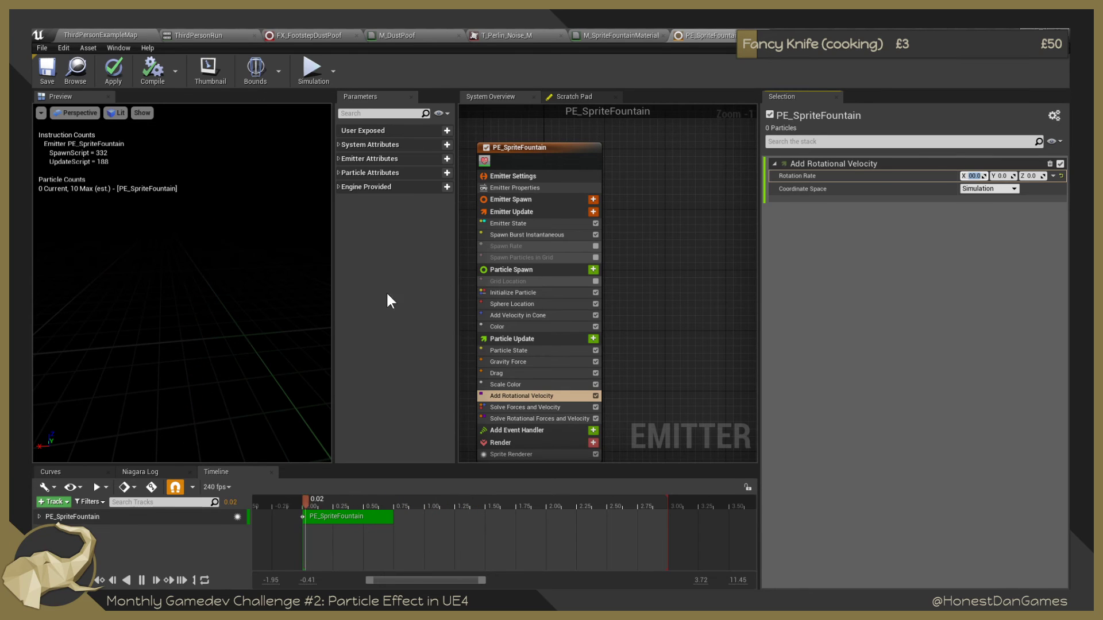
{"action": "left_click_drag", "start_coordinate": [182, 253], "coordinate": [170, 285]}
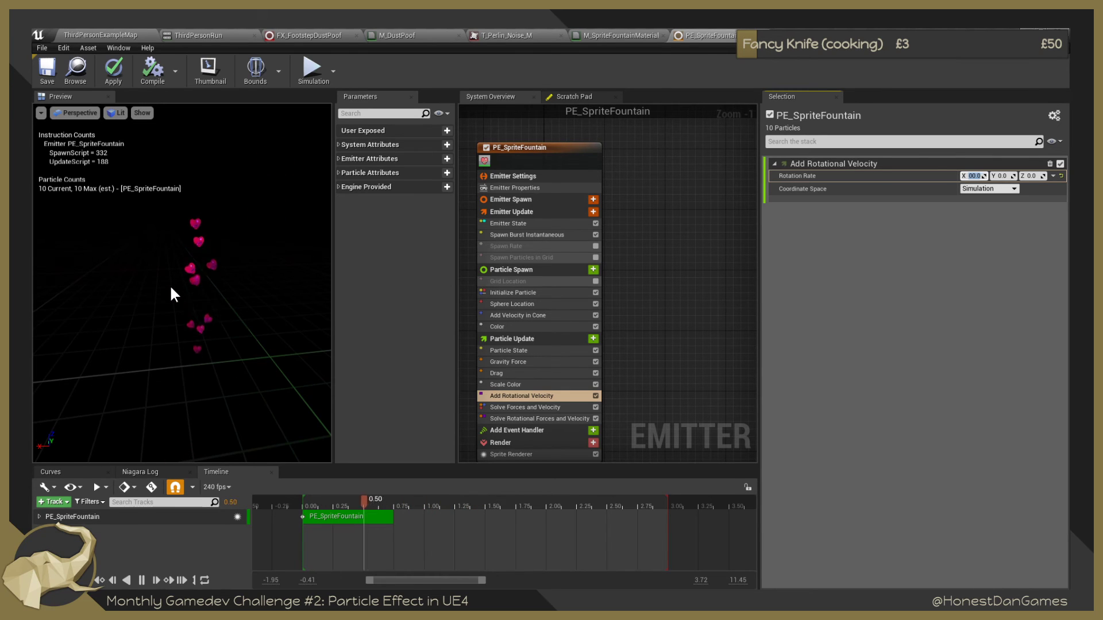
{"action": "left_click", "coordinate": [942, 185]}
{"action": "left_click", "coordinate": [1003, 176]}
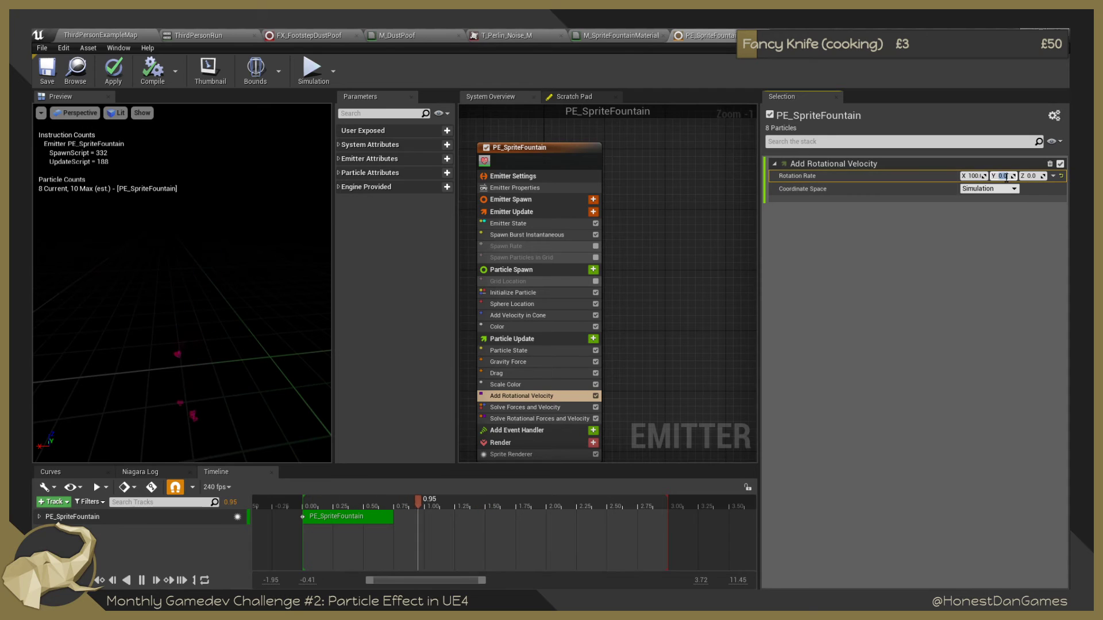
{"action": "type", "text": "1"}
{"action": "left_click", "coordinate": [1003, 176]}
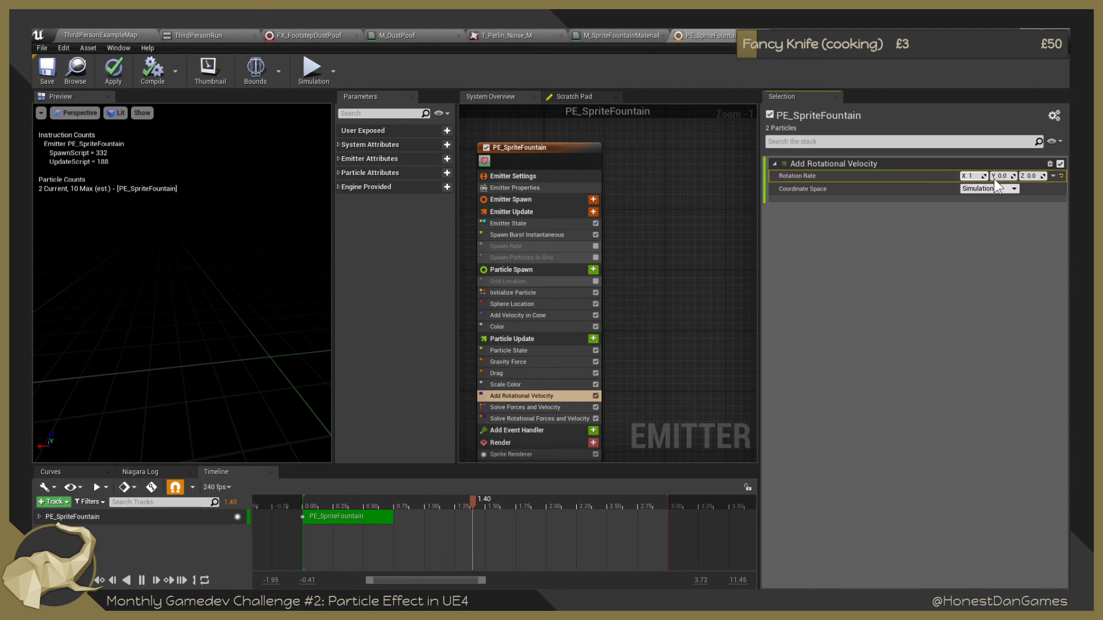
{"action": "type", "text": "10"}
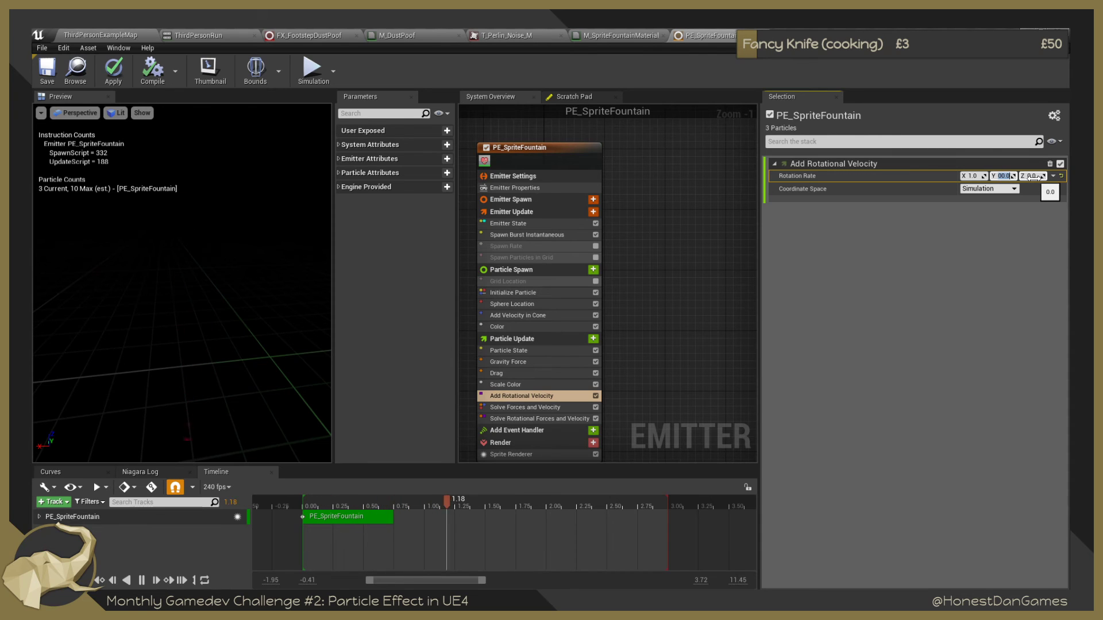
{"action": "key", "text": "Return"}
{"action": "left_click", "coordinate": [1002, 177]}
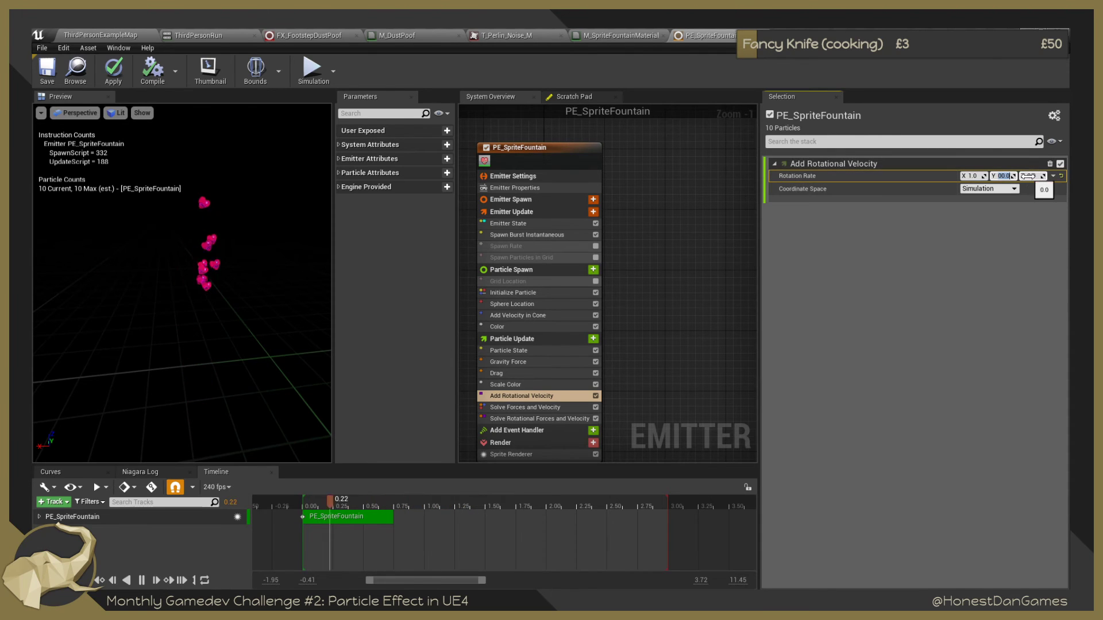
{"action": "key", "text": "ctrl+c"}
{"action": "left_click", "coordinate": [1034, 176]}
{"action": "key", "text": "ctrl+v"}
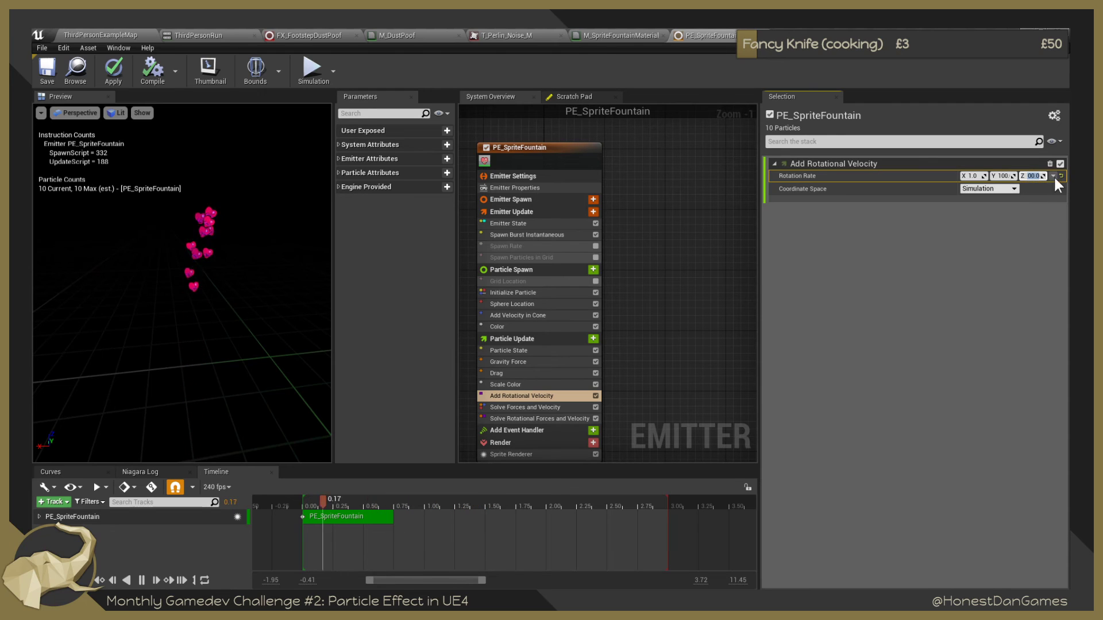
{"action": "left_click", "coordinate": [1062, 176]}
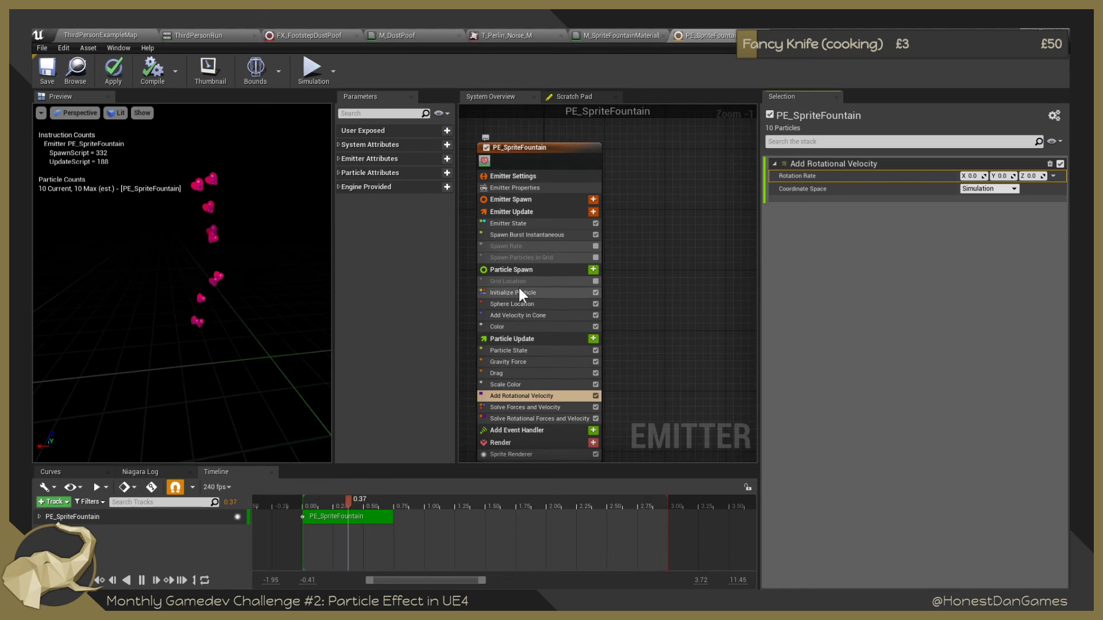
{"action": "left_click", "coordinate": [529, 422]}
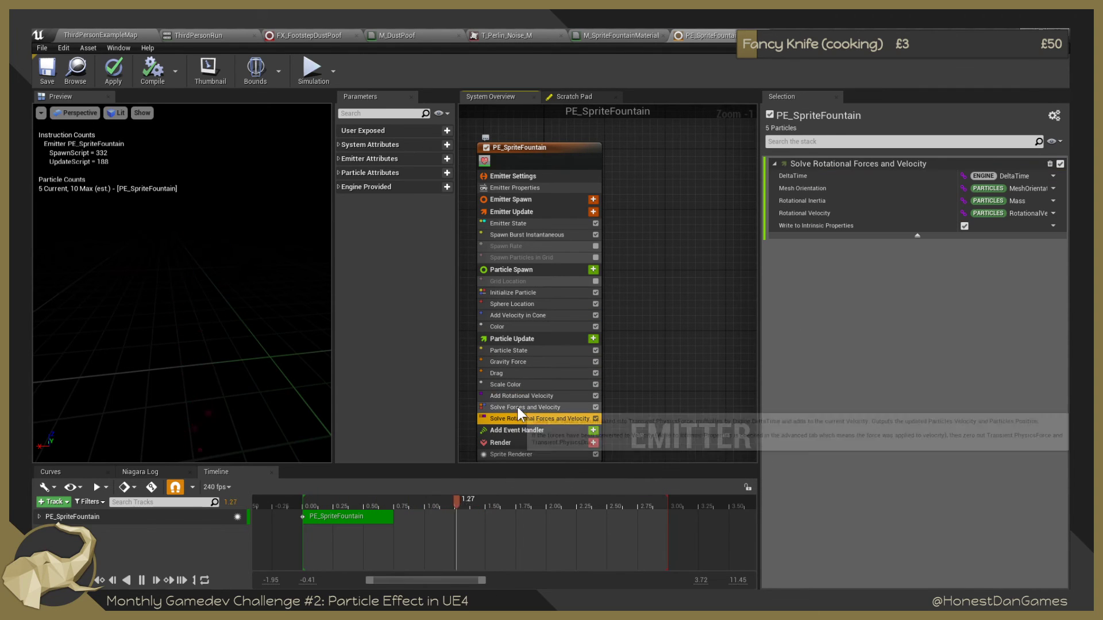
{"action": "left_click", "coordinate": [517, 407]}
{"action": "left_click", "coordinate": [513, 397]}
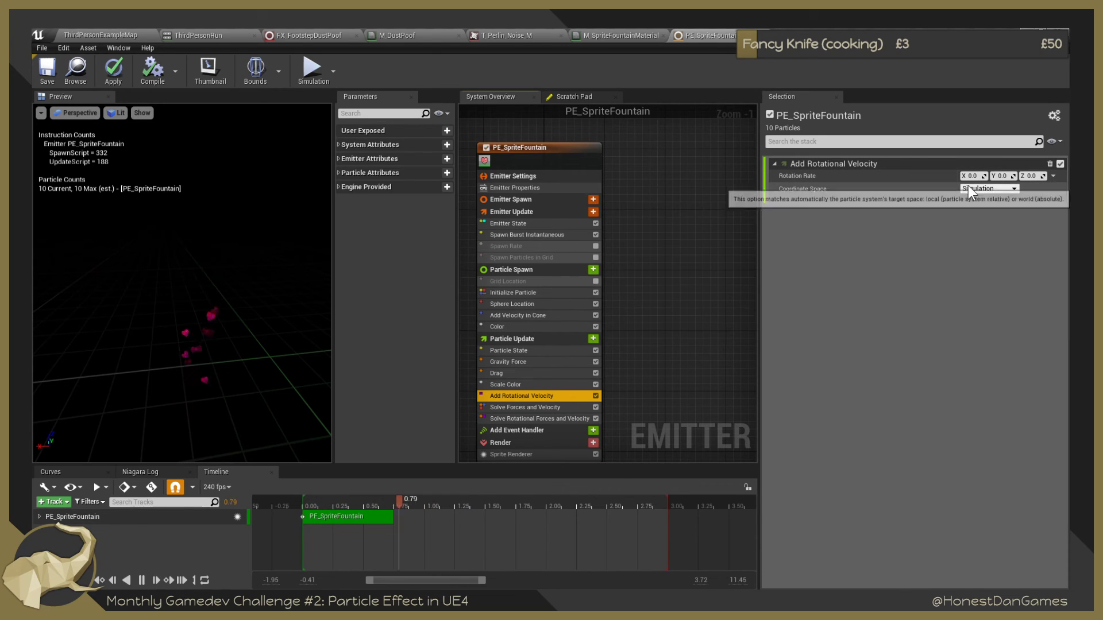
{"action": "left_click", "coordinate": [974, 175]}
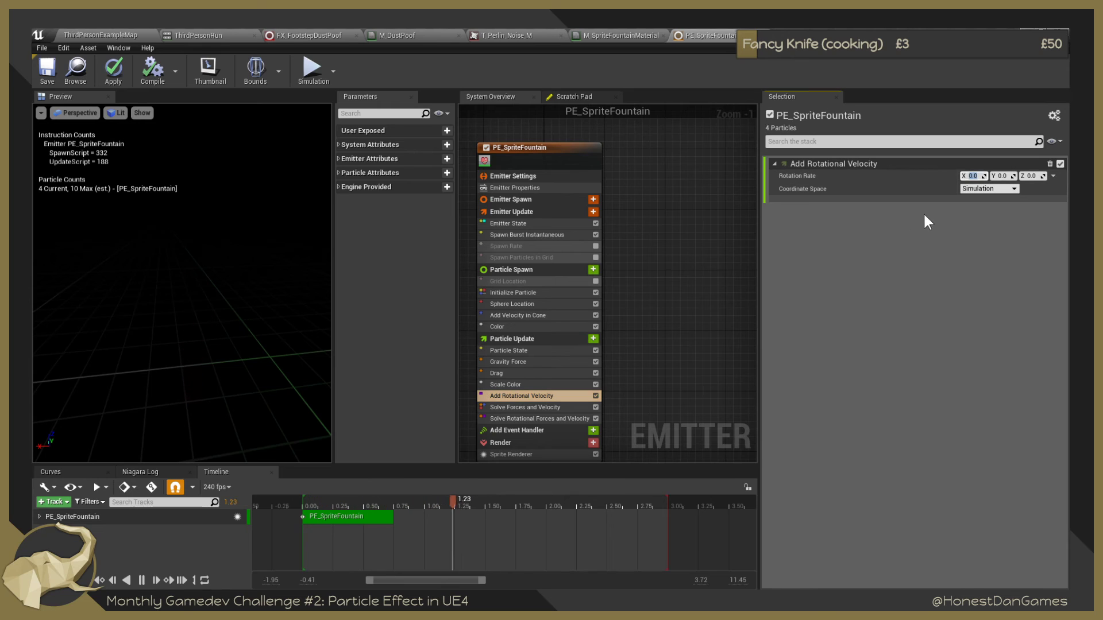
{"action": "type", "text": "10"}
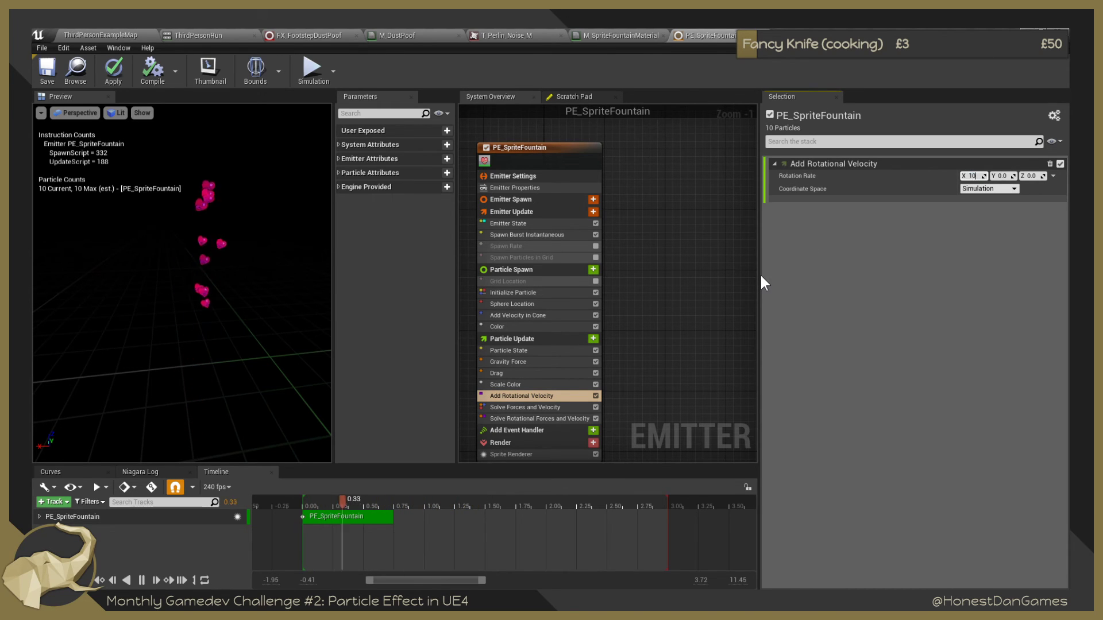
{"action": "key", "text": "Return"}
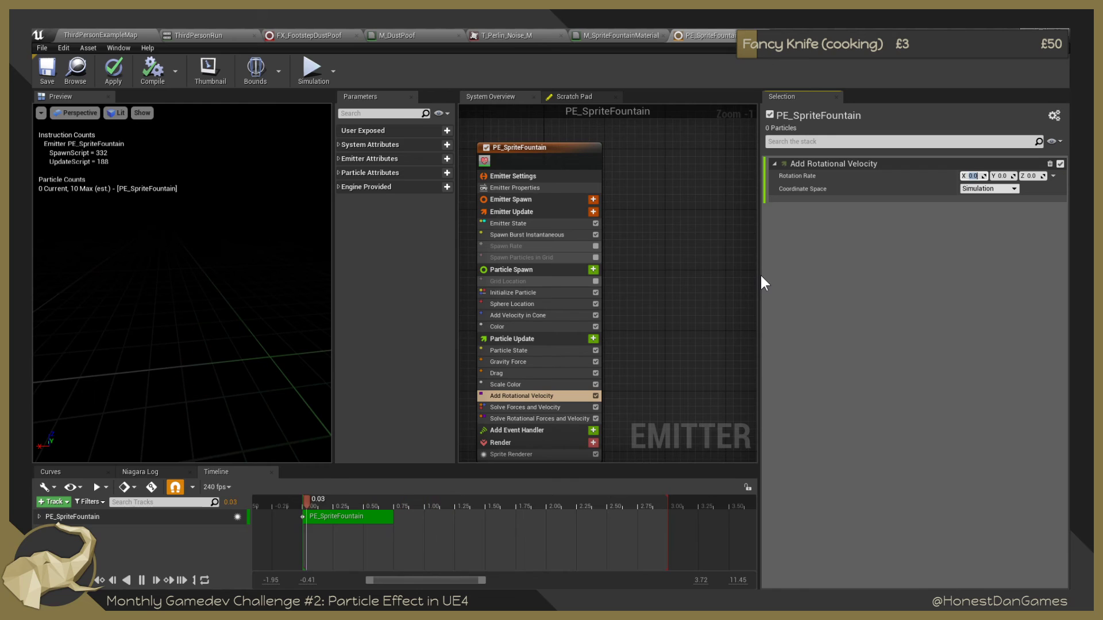
{"action": "left_click", "coordinate": [1061, 176]}
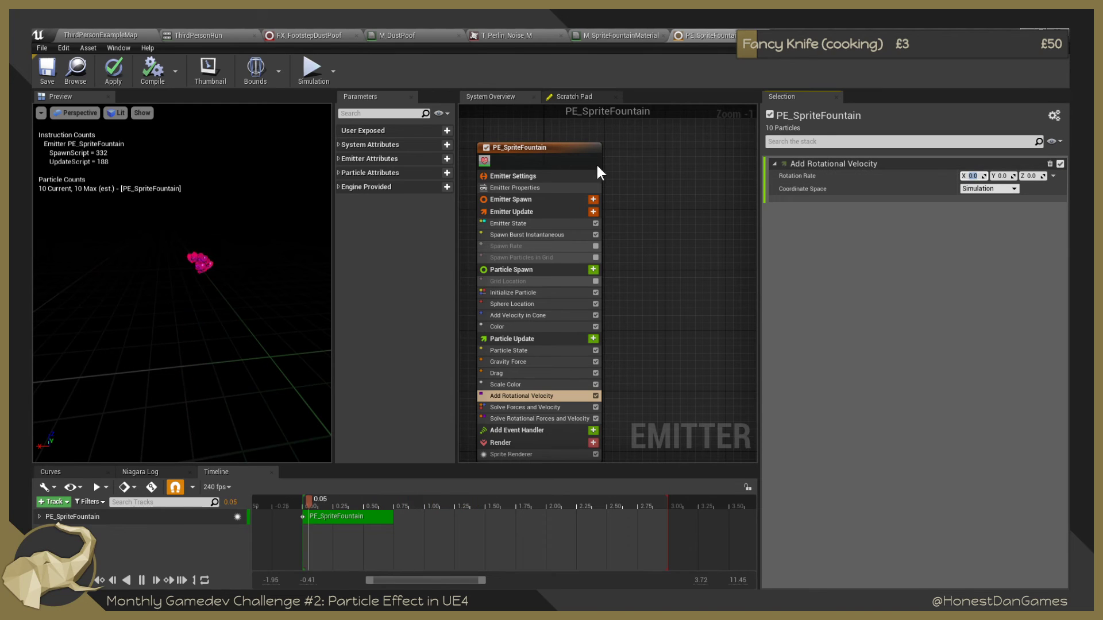
Save PE_SpriteFountain, then view Emitter State, Emitter Settings and Emitter Update (Spawn Count 10).
{"action": "left_click", "coordinate": [52, 69]}
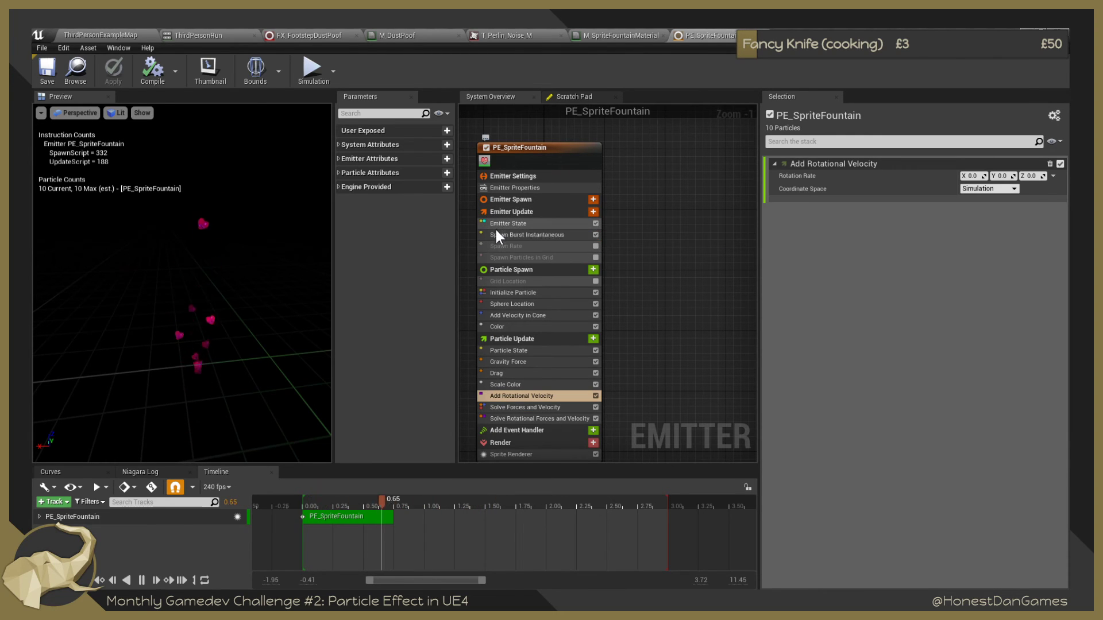
{"action": "left_click", "coordinate": [521, 221]}
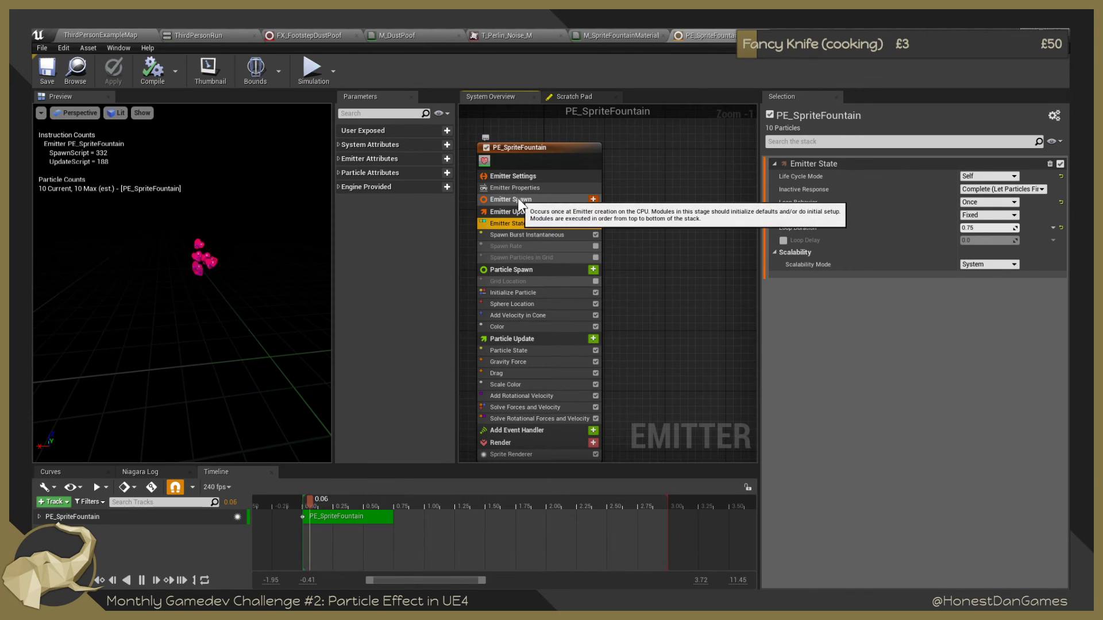
{"action": "left_click", "coordinate": [521, 177]}
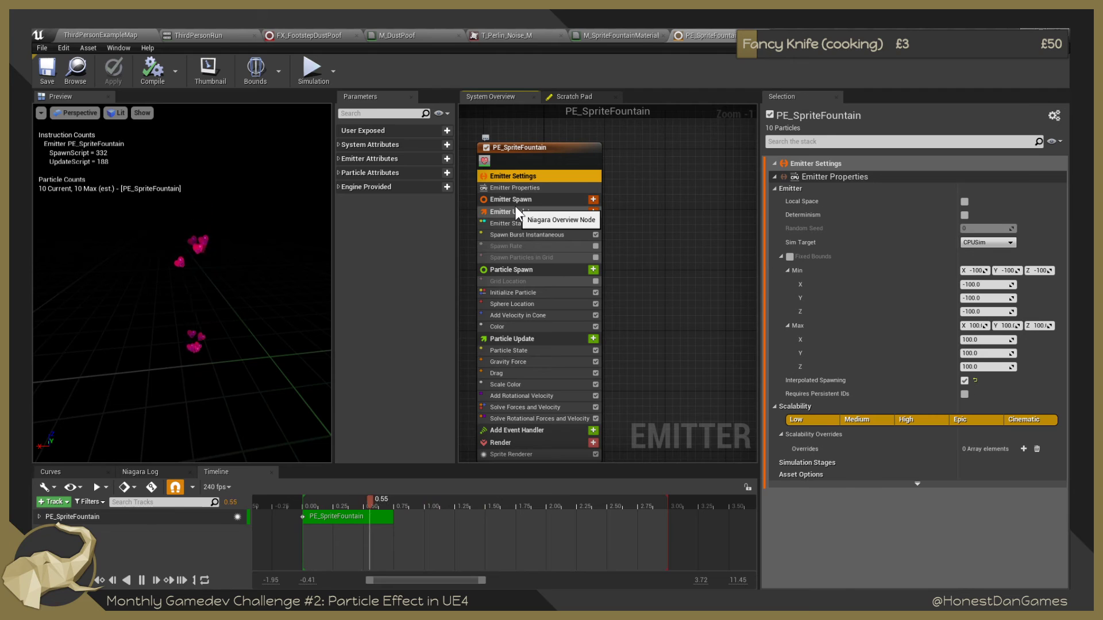
{"action": "left_click", "coordinate": [515, 207]}
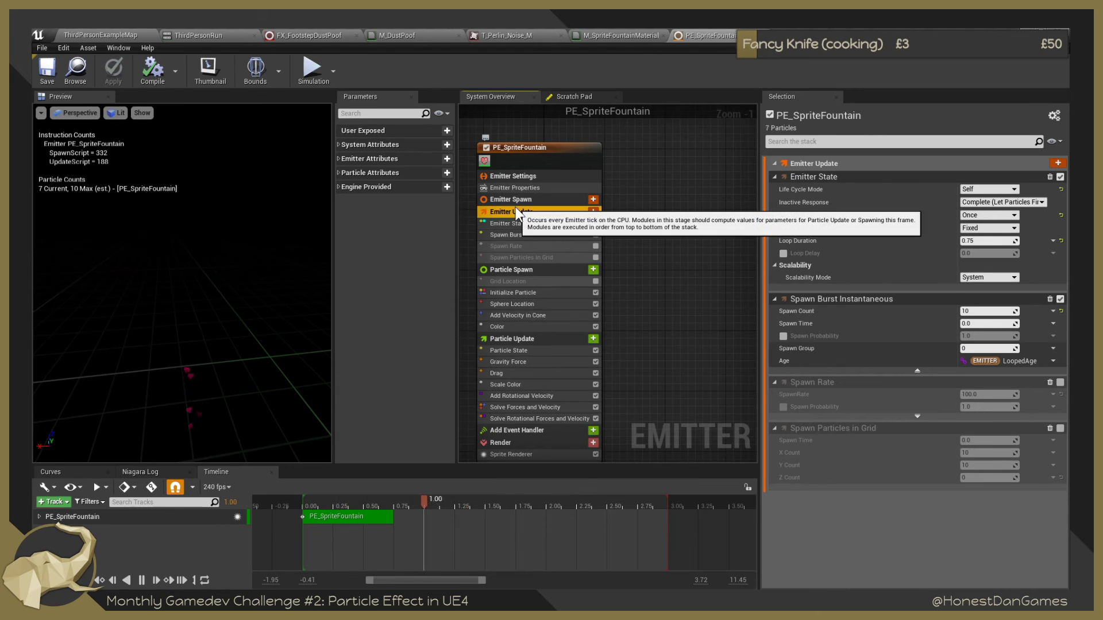
Search 'sprite' and add the Sprite Rotation Rate module to Particle Update.
{"action": "left_click", "coordinate": [518, 340]}
{"action": "left_click", "coordinate": [594, 339]}
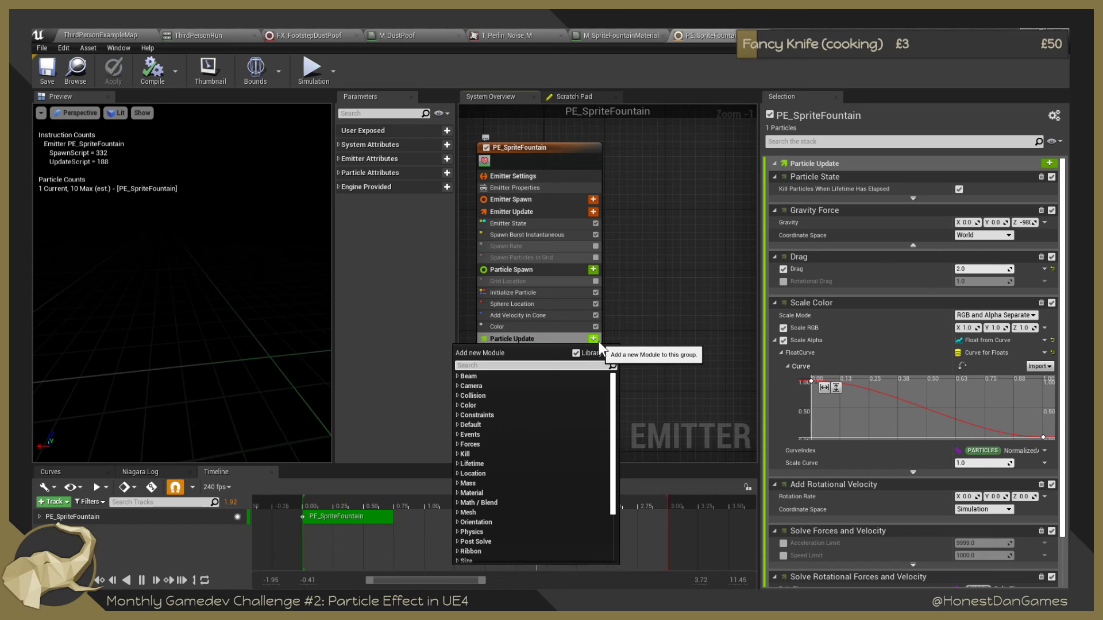
{"action": "type", "text": "sprite"}
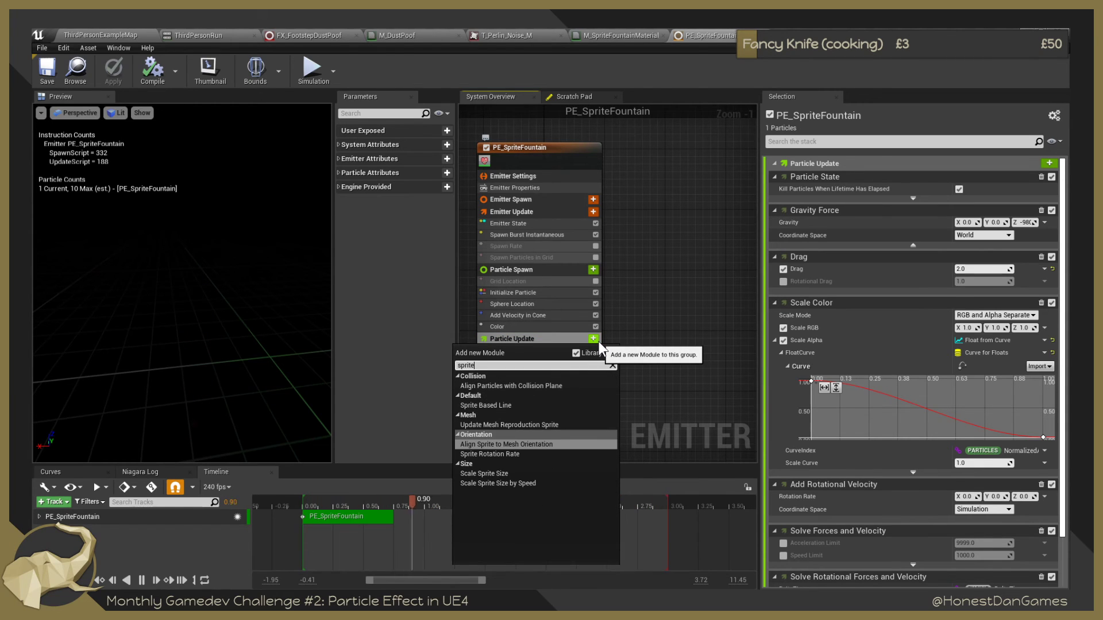
{"action": "key", "text": "Down"}
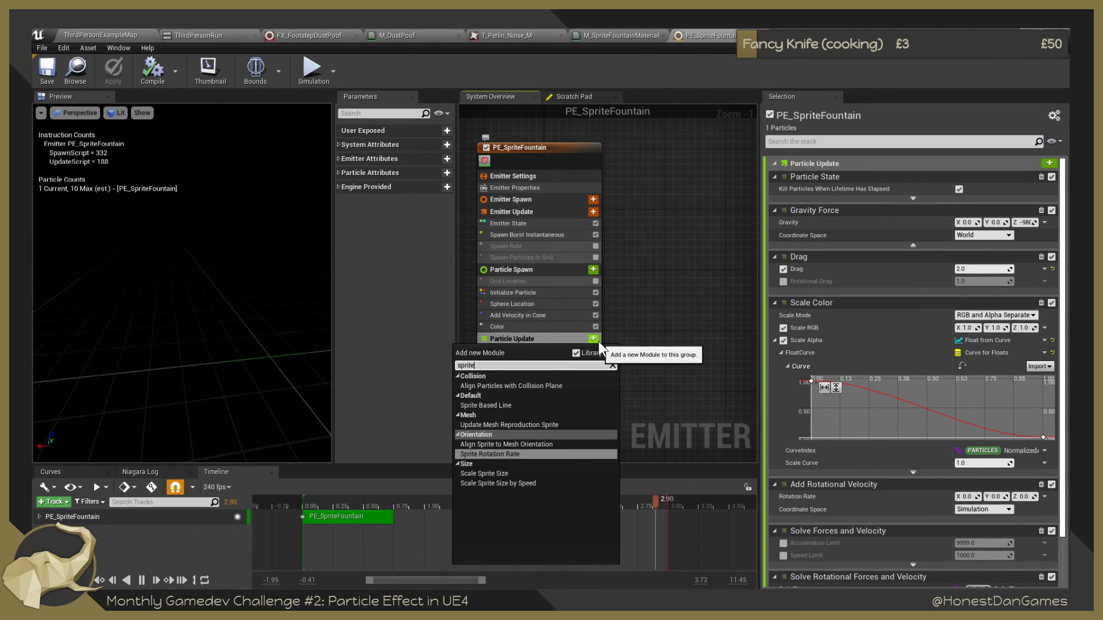
{"action": "key", "text": "Return"}
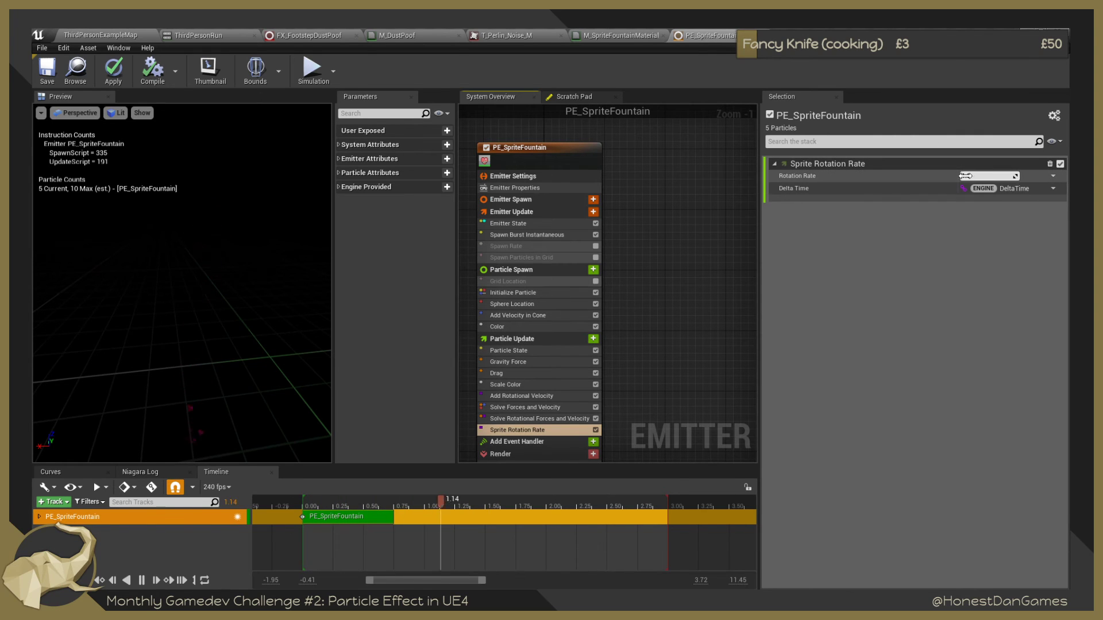
{"action": "mouse_move", "coordinate": [815, 174]}
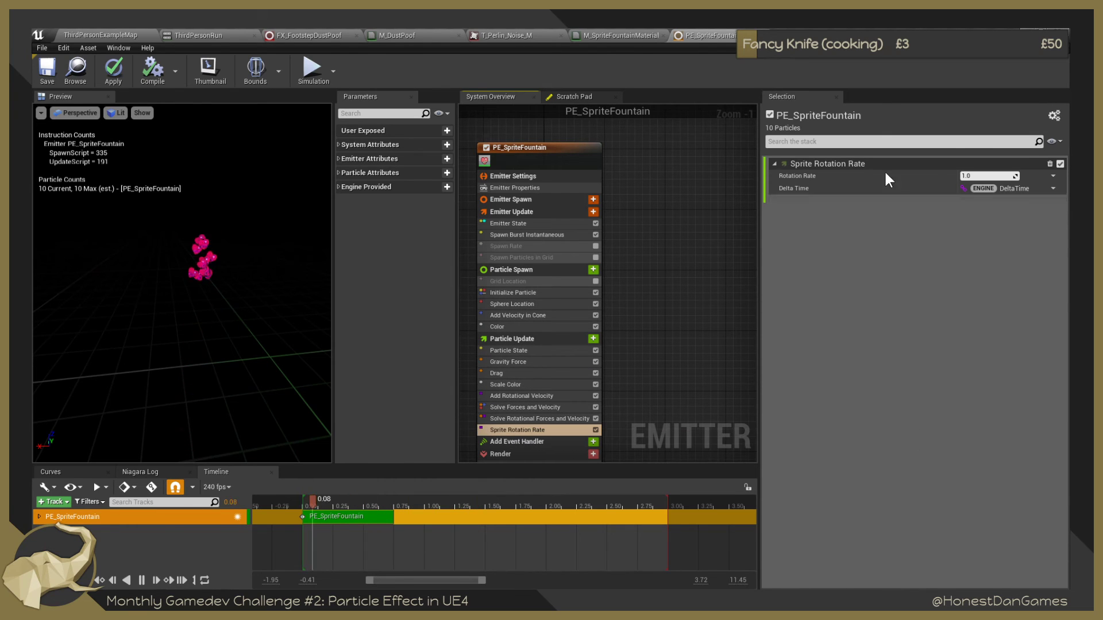
Set Sprite Rotation Rate's Rotation Rate to 100, then to 500.
{"action": "left_click", "coordinate": [985, 176]}
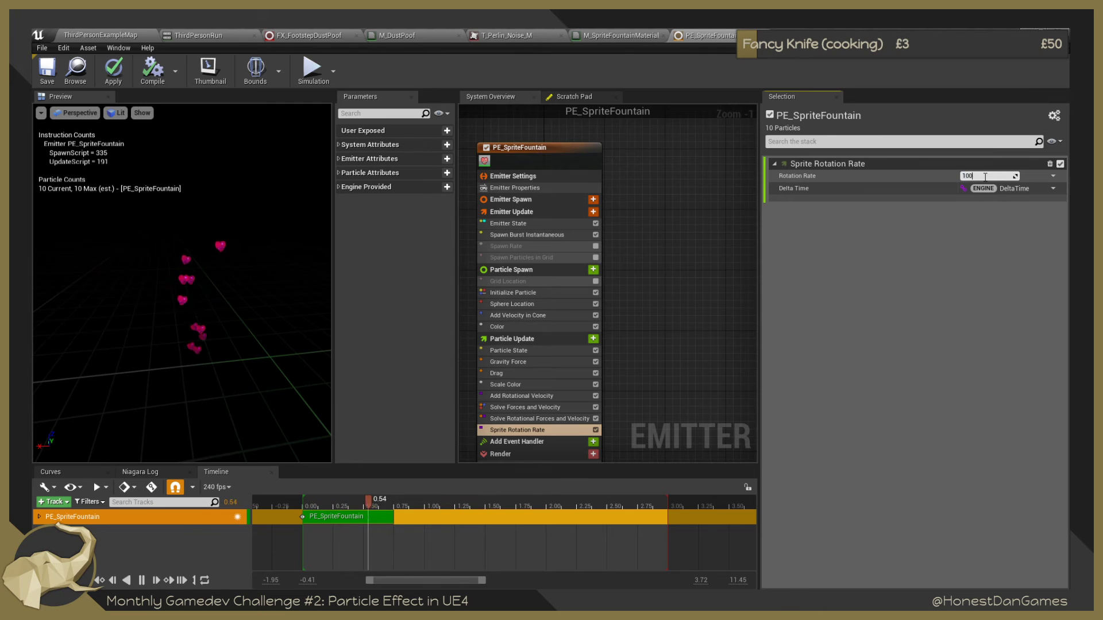
{"action": "type", "text": "100"}
{"action": "key", "text": "Return"}
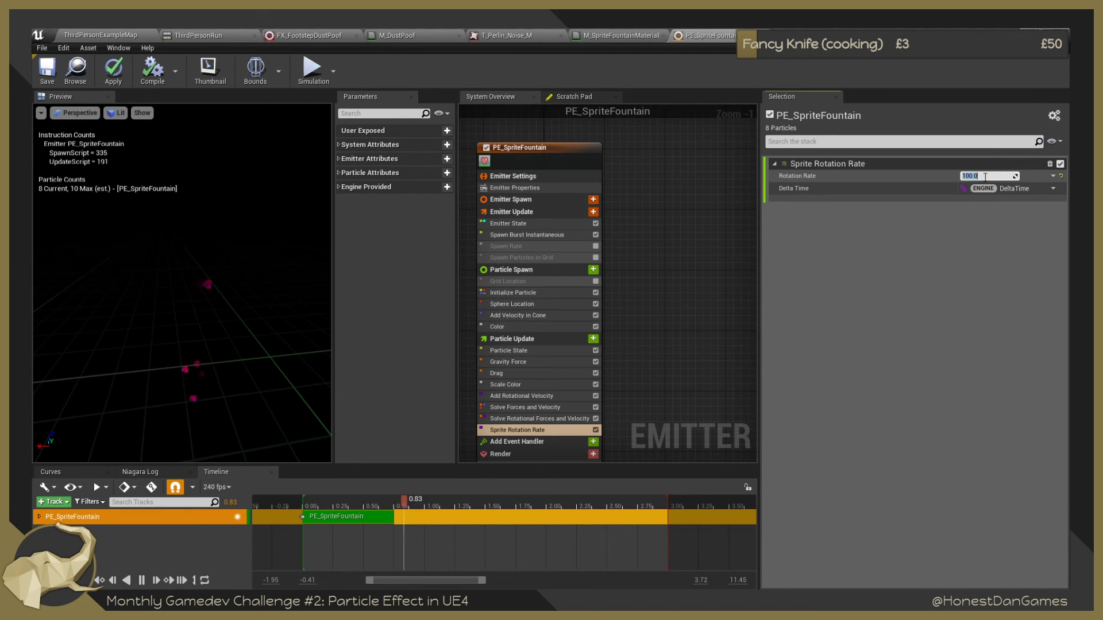
{"action": "key", "text": "Return"}
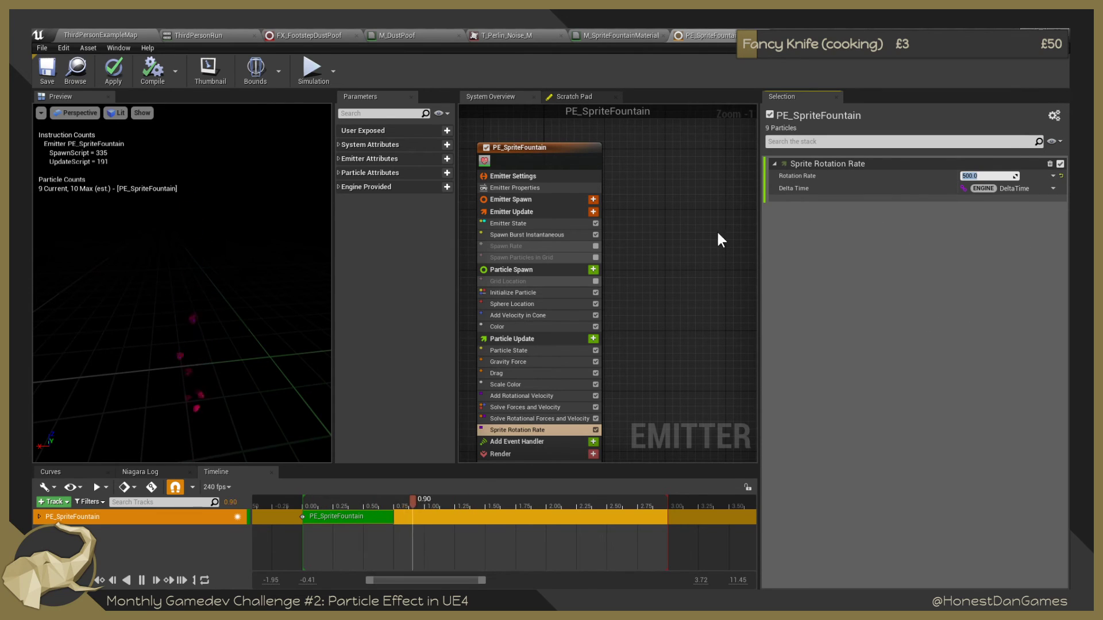
Delete the Solve Rotational Forces and Velocity module.
{"action": "left_click", "coordinate": [548, 418]}
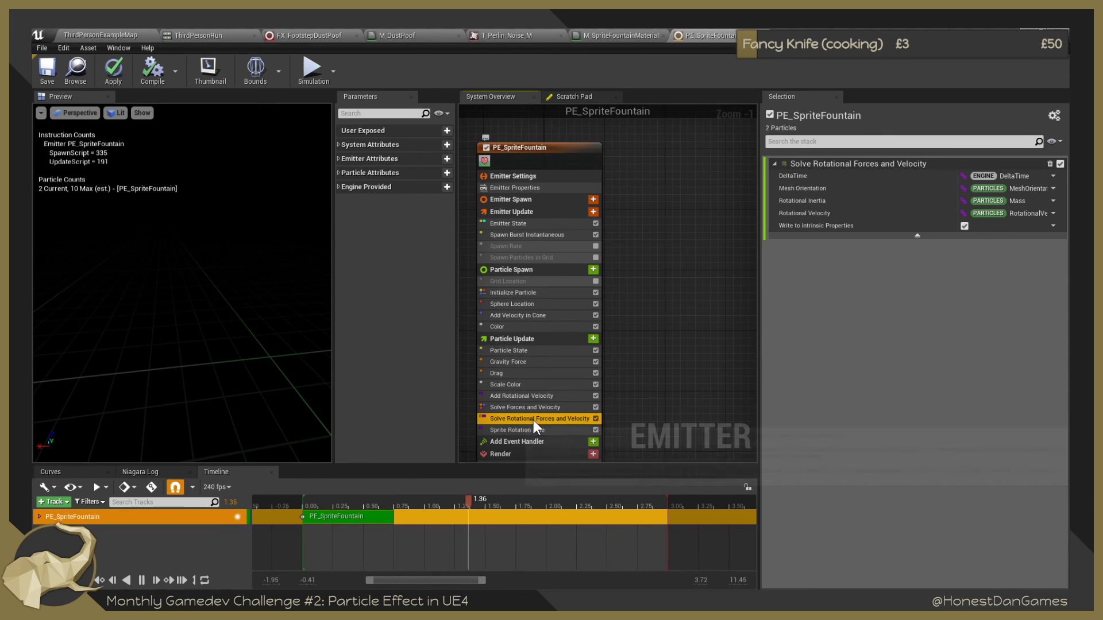
{"action": "right_click", "coordinate": [548, 419]}
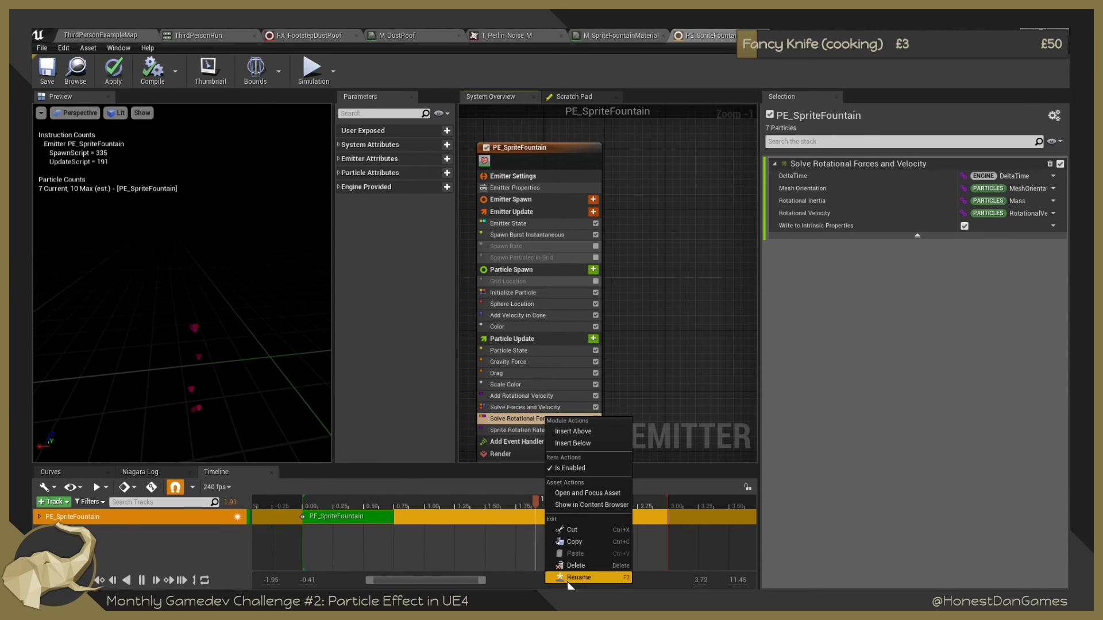
{"action": "left_click", "coordinate": [575, 566]}
Delete the Add Rotational Velocity module and inspect Solve Forces and Velocity's settings.
{"action": "left_click", "coordinate": [526, 397]}
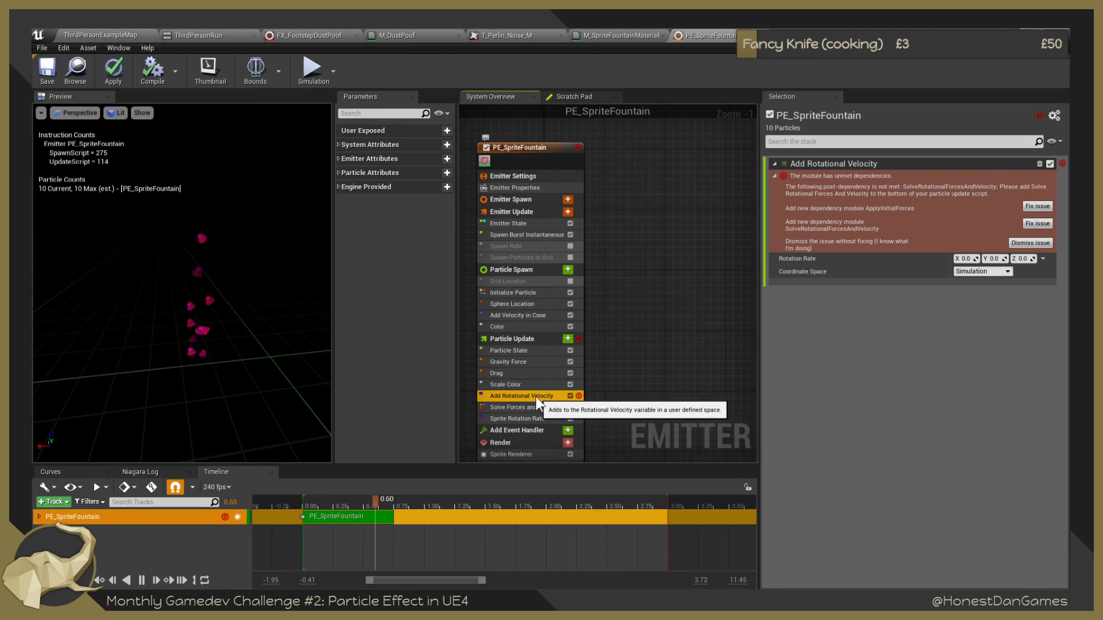
{"action": "right_click", "coordinate": [535, 397]}
{"action": "left_click", "coordinate": [570, 543]}
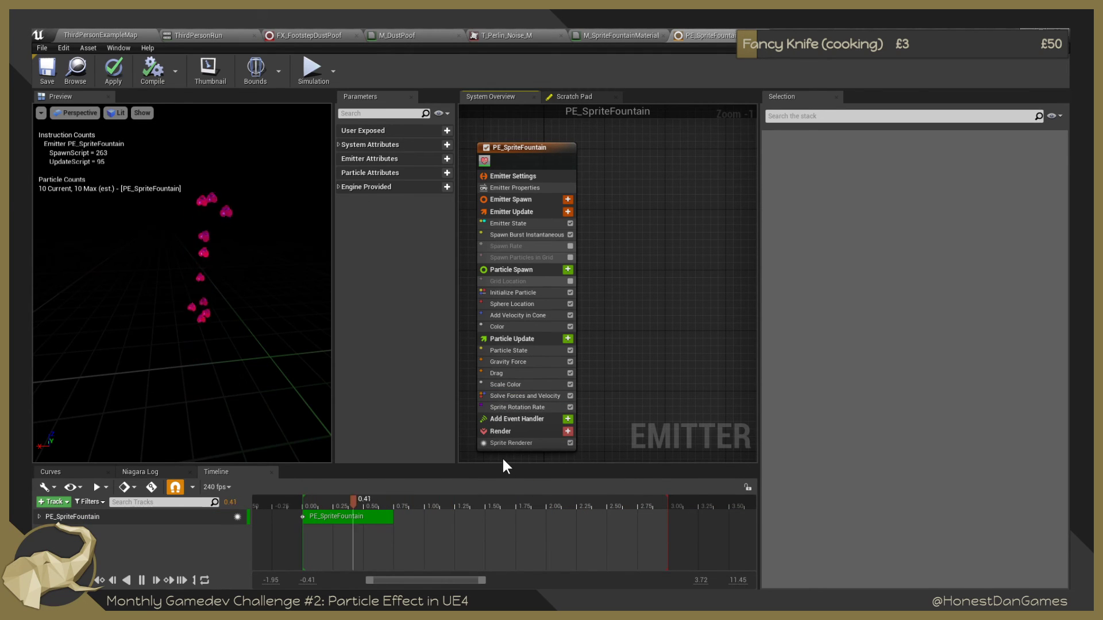
{"action": "left_click", "coordinate": [515, 397]}
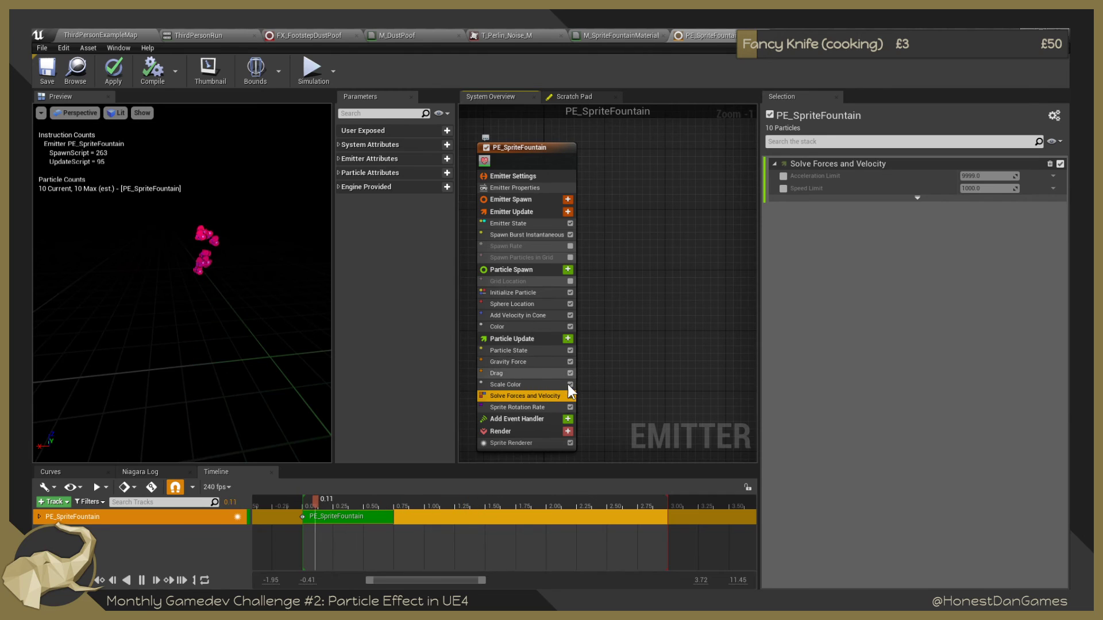
Drag Sprite Rotation Rate above Solve Forces and Velocity in Particle Update.
{"action": "left_click", "coordinate": [525, 362]}
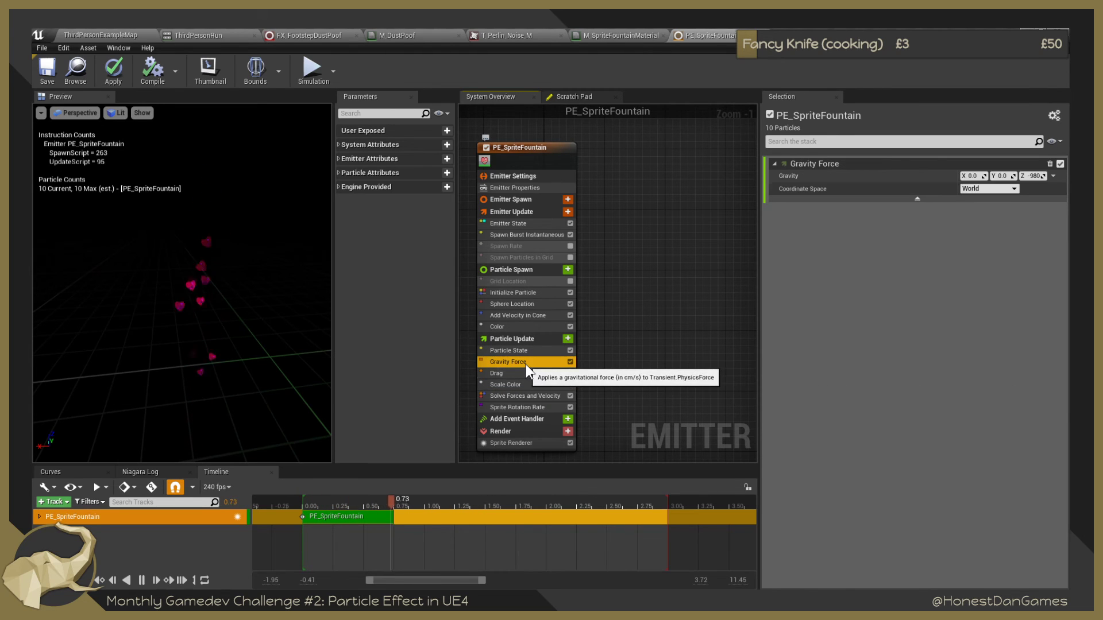
{"action": "left_click", "coordinate": [515, 373]}
{"action": "left_click", "coordinate": [520, 385]}
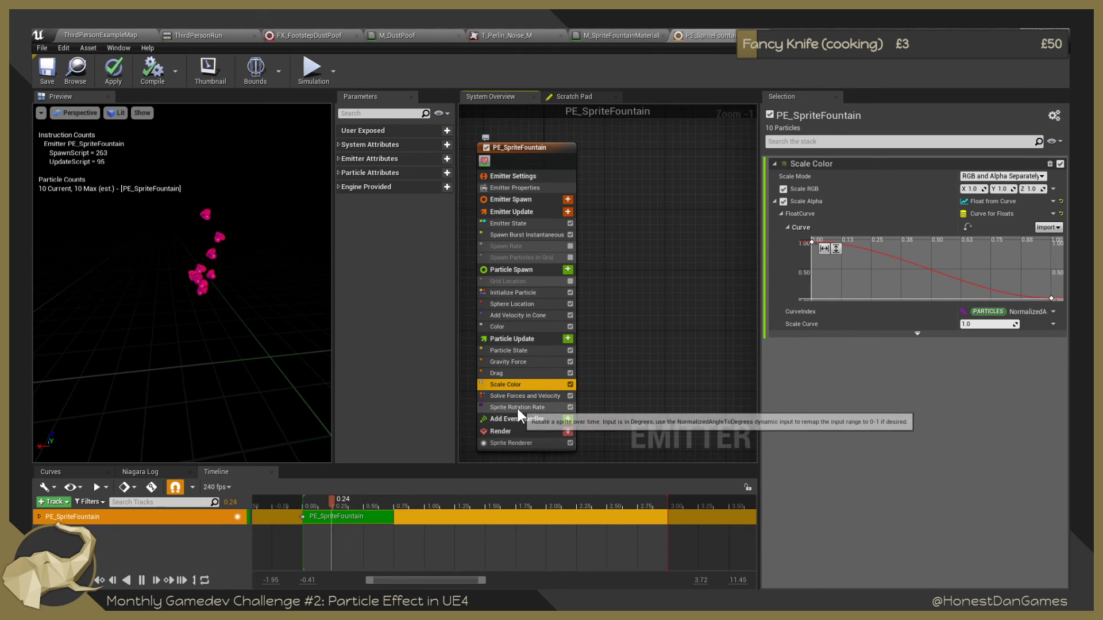
{"action": "left_click", "coordinate": [517, 408]}
{"action": "left_click_drag", "start_coordinate": [515, 405], "coordinate": [537, 399]}
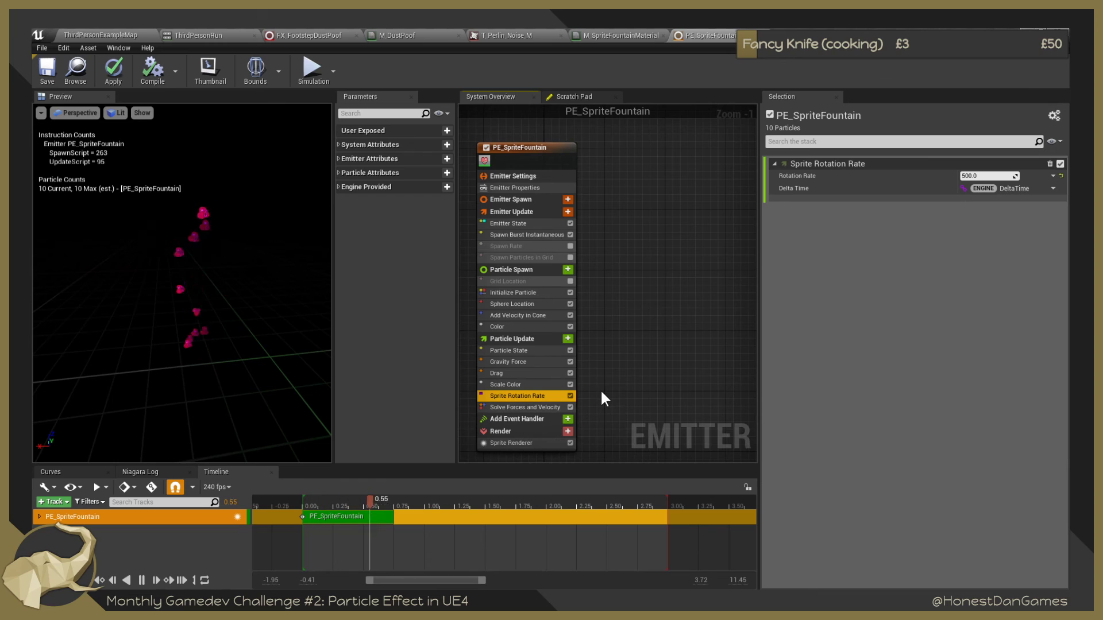
Add a trial Scale Ribbon Width module from the Ribbon category, then delete it.
{"action": "left_click", "coordinate": [568, 340]}
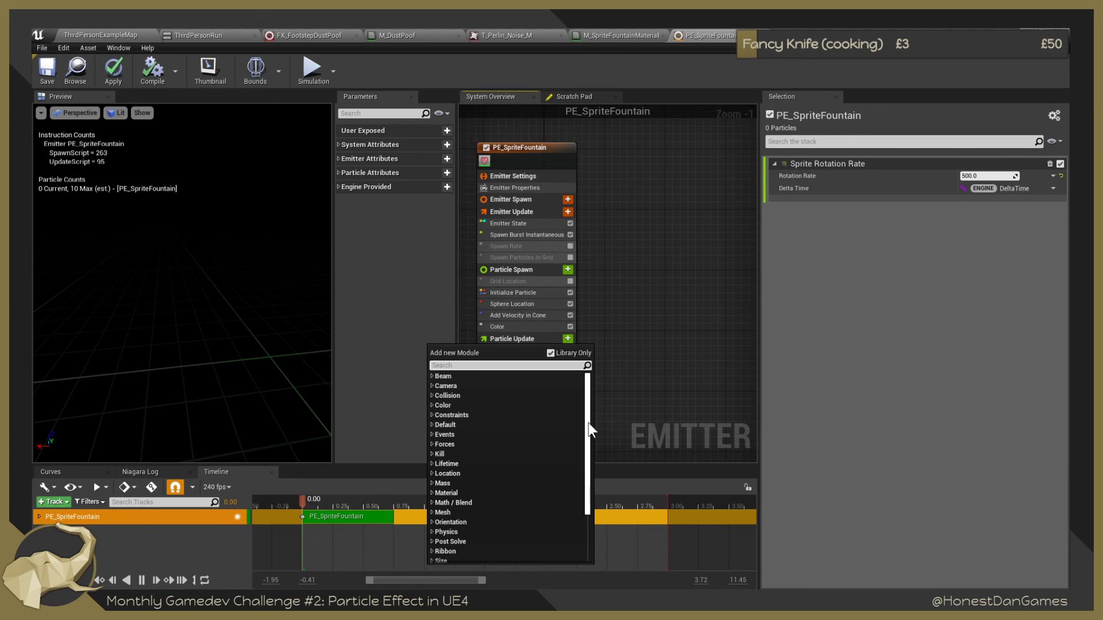
{"action": "scroll", "coordinate": [586, 481], "scroll_direction": "down", "scroll_amount": 3}
{"action": "scroll", "coordinate": [586, 480], "scroll_direction": "down", "scroll_amount": 2}
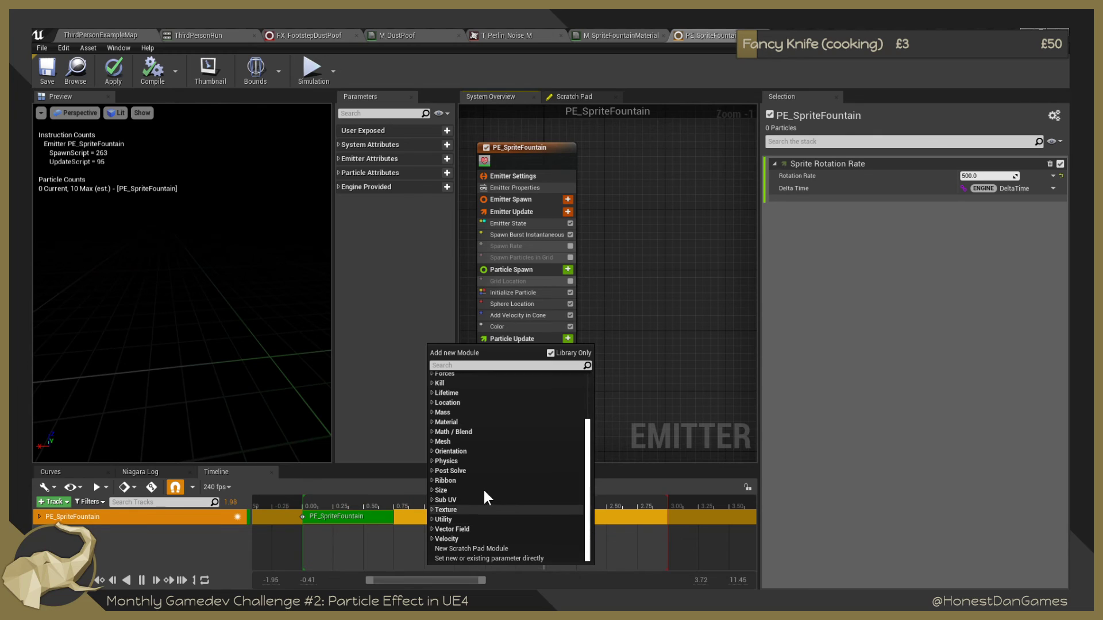
{"action": "left_click_drag", "start_coordinate": [590, 452], "coordinate": [588, 405]}
{"action": "scroll", "coordinate": [580, 437], "scroll_direction": "down", "scroll_amount": 5}
{"action": "left_click", "coordinate": [432, 480]}
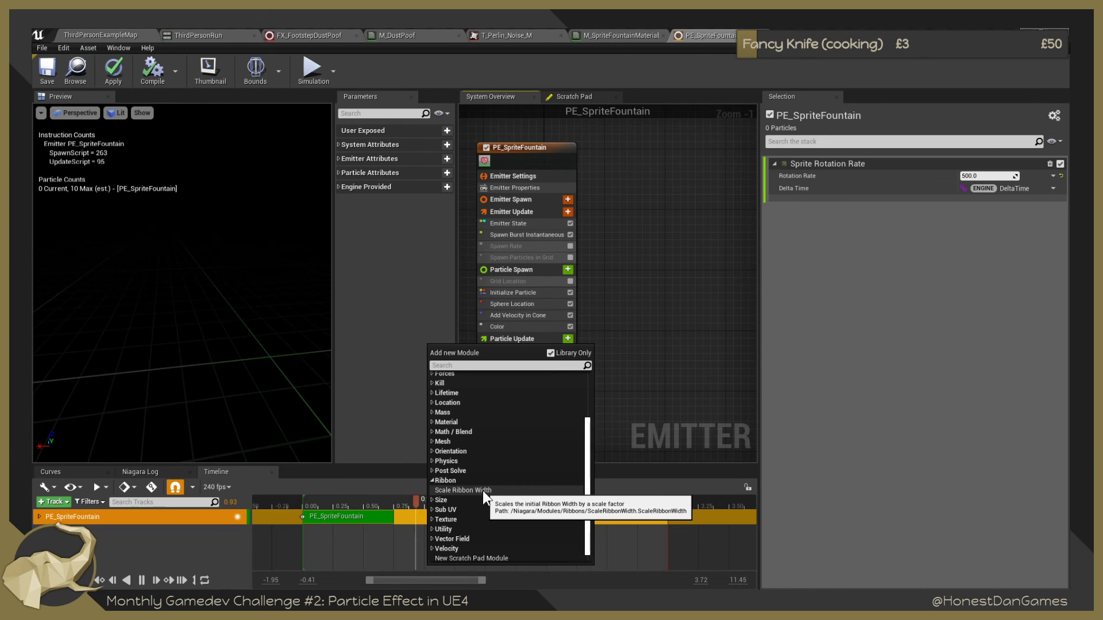
{"action": "left_click", "coordinate": [482, 490]}
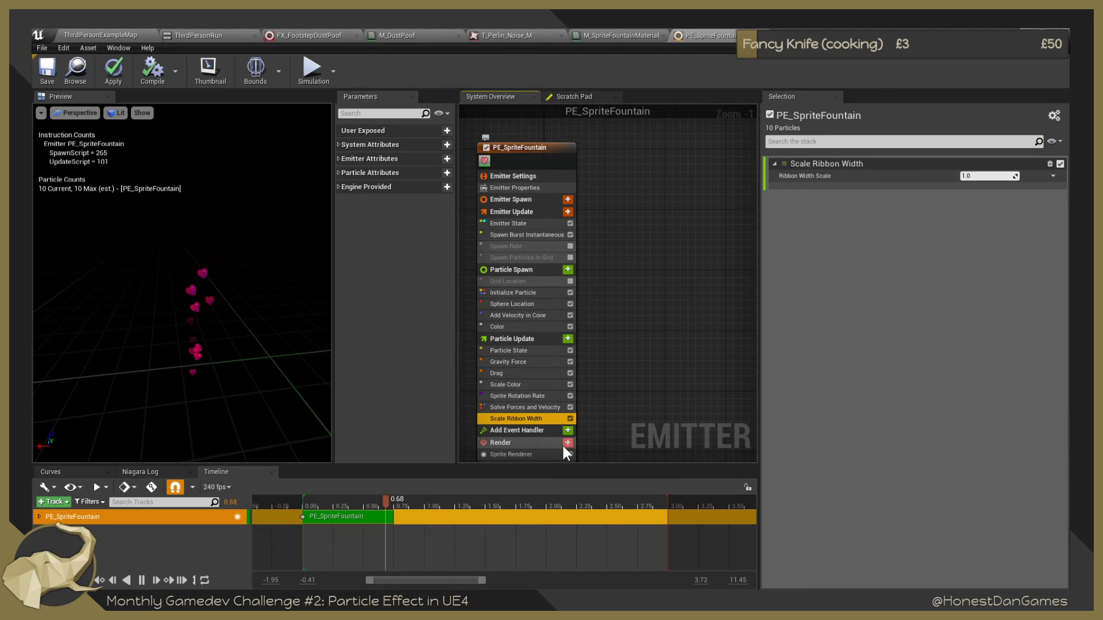
{"action": "right_click", "coordinate": [533, 419]}
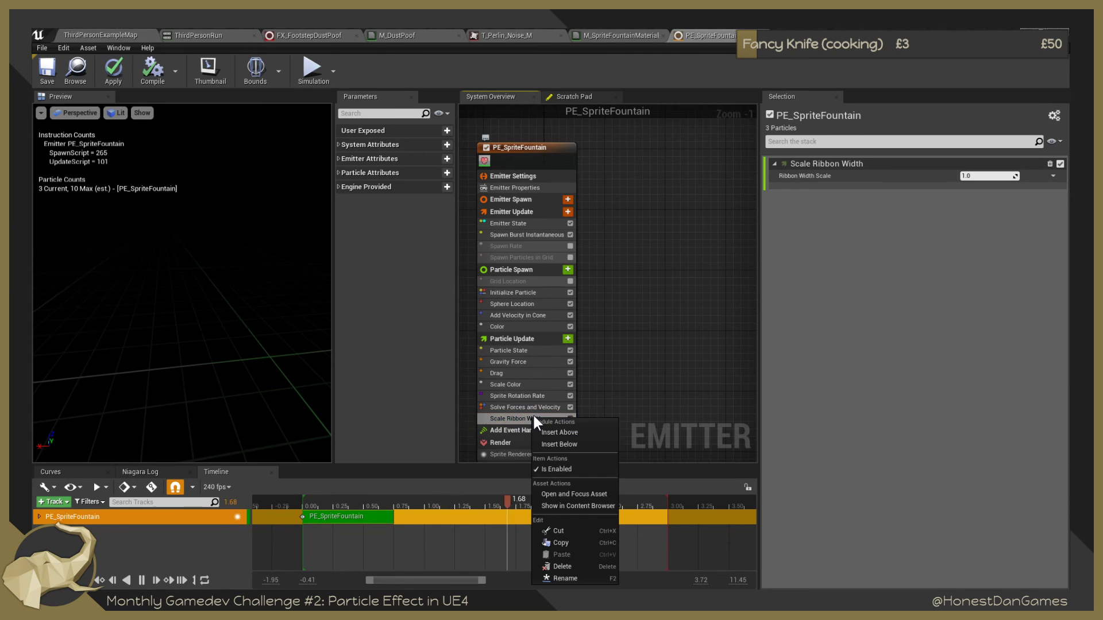
{"action": "left_click", "coordinate": [571, 567]}
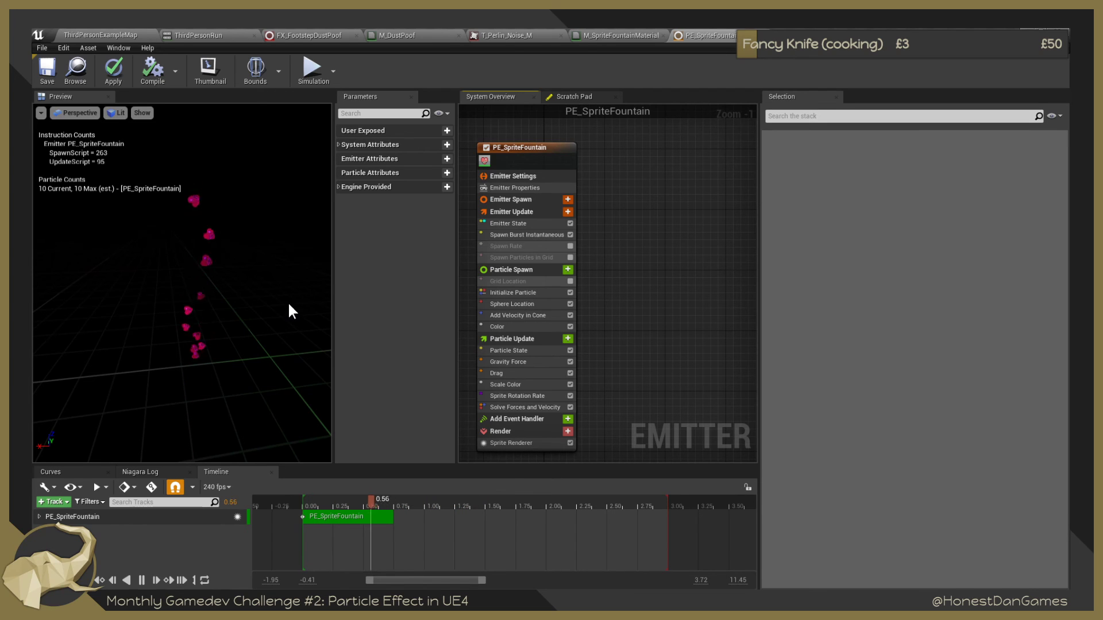
Add a Light Renderer to the emitter's Render stage.
{"action": "scroll", "coordinate": [492, 246], "scroll_direction": "down", "scroll_amount": 2}
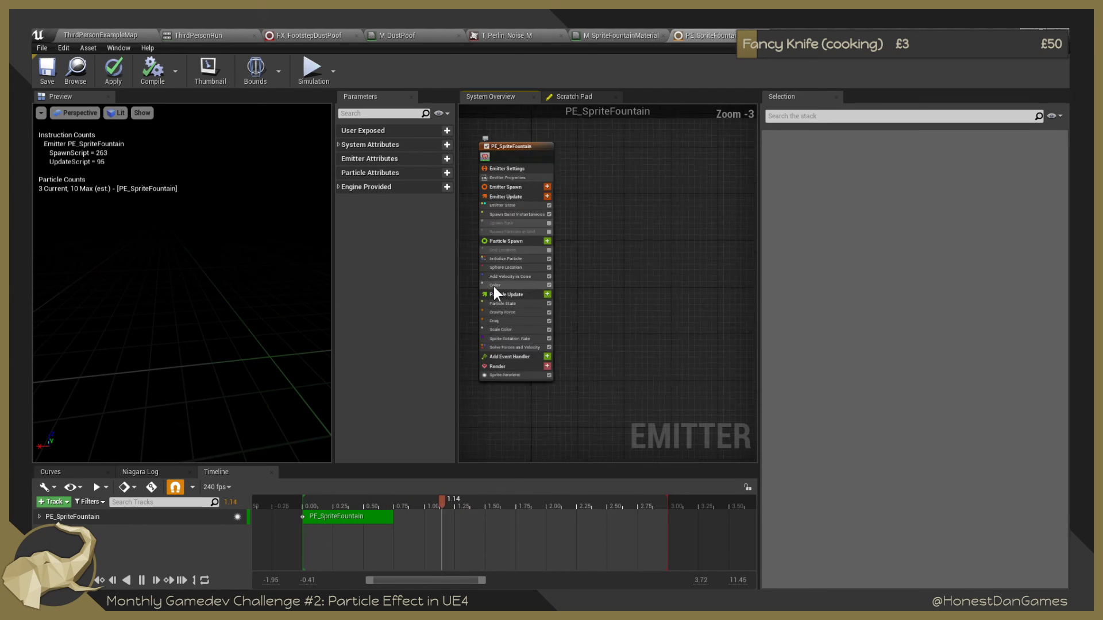
{"action": "scroll", "coordinate": [494, 287], "scroll_direction": "up", "scroll_amount": 2}
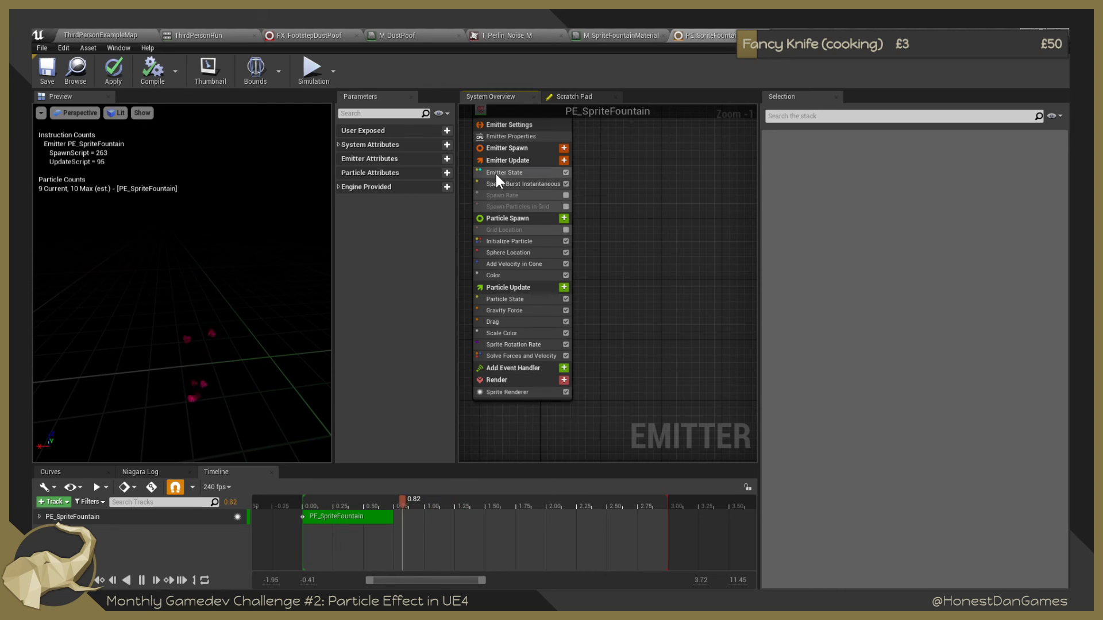
{"action": "scroll", "coordinate": [505, 195], "scroll_direction": "up", "scroll_amount": 1}
{"action": "scroll", "coordinate": [512, 213], "scroll_direction": "down", "scroll_amount": 2}
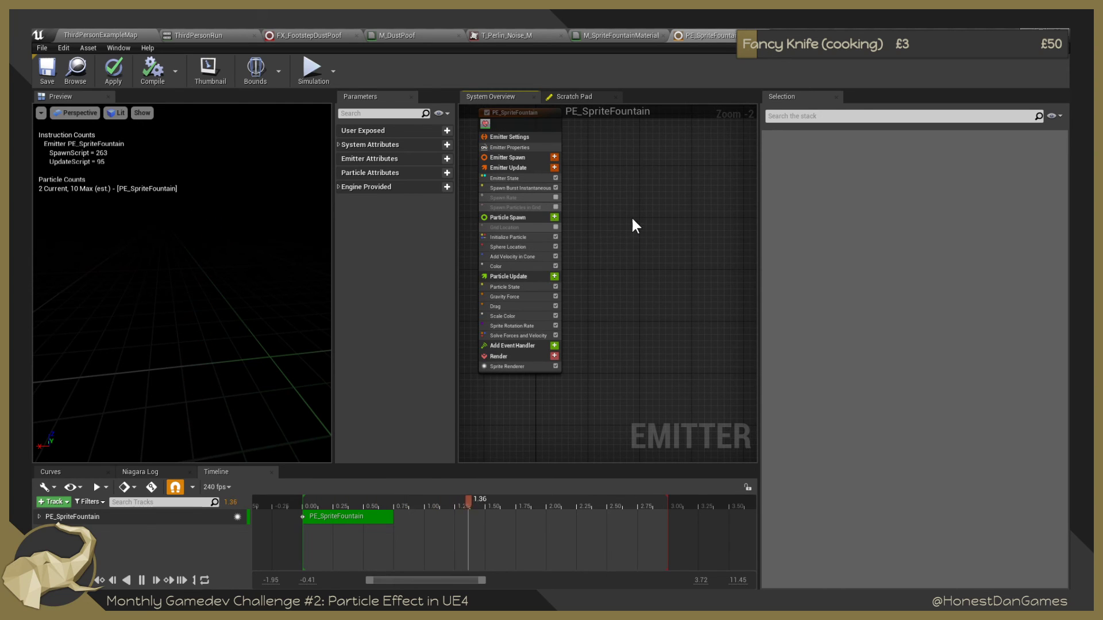
{"action": "right_click_drag", "start_coordinate": [632, 216], "coordinate": [664, 264]}
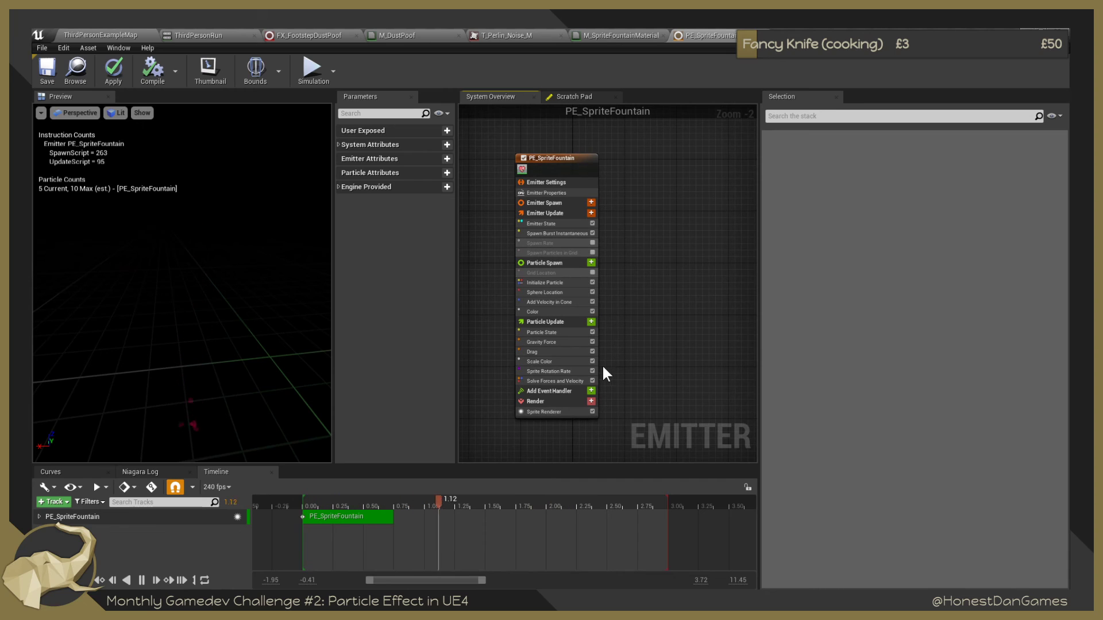
{"action": "left_click", "coordinate": [591, 401]}
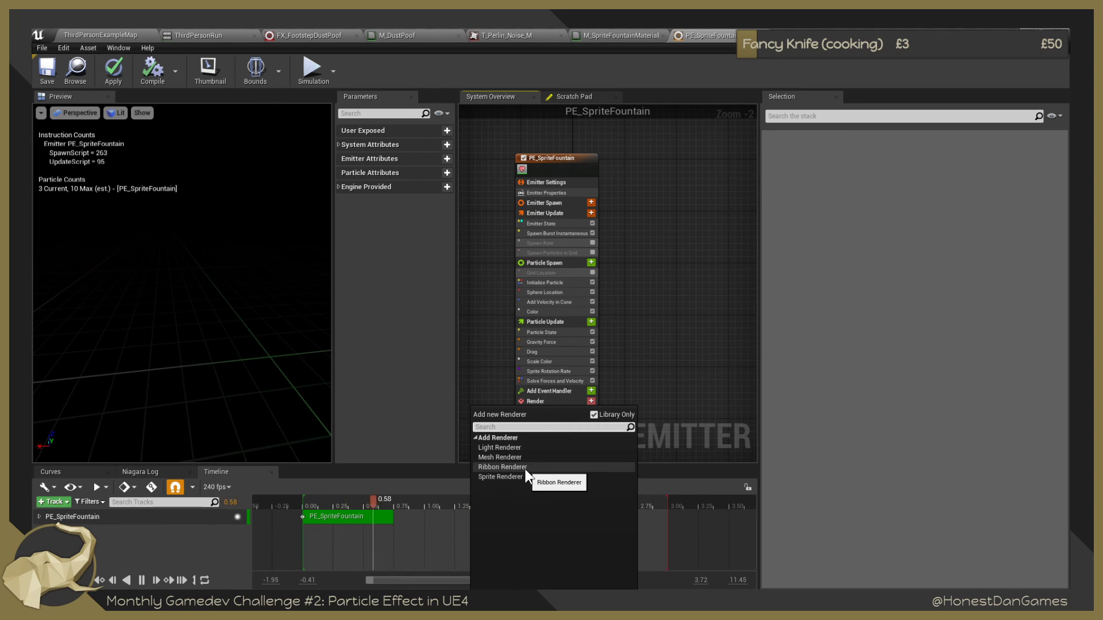
{"action": "left_click", "coordinate": [490, 447]}
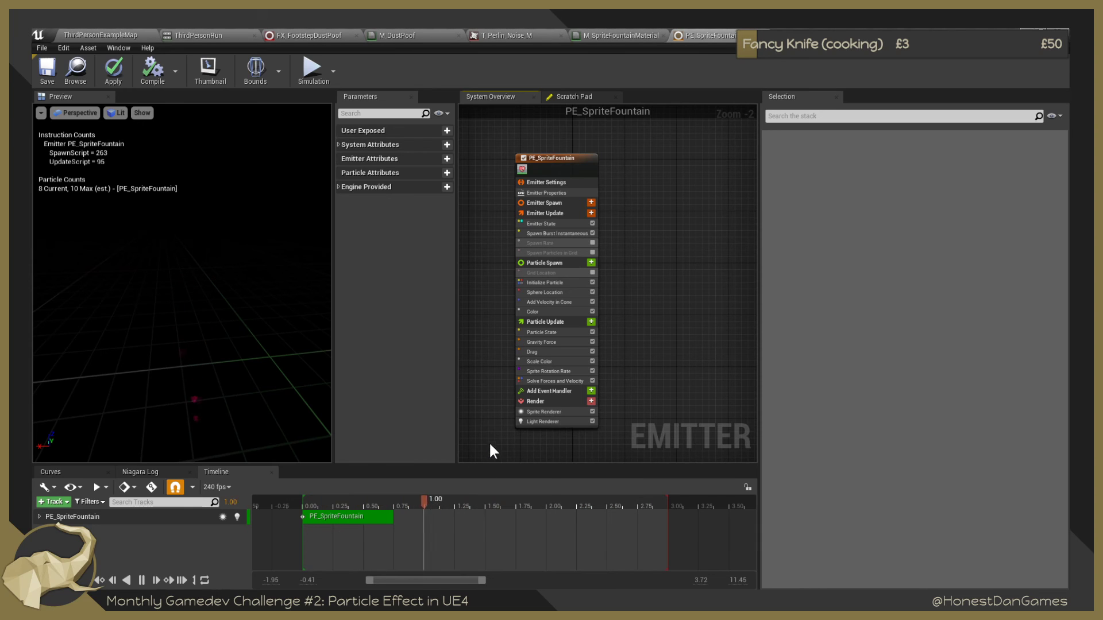
Set the Light Renderer's Radius Scale to 100.
{"action": "left_click", "coordinate": [575, 424]}
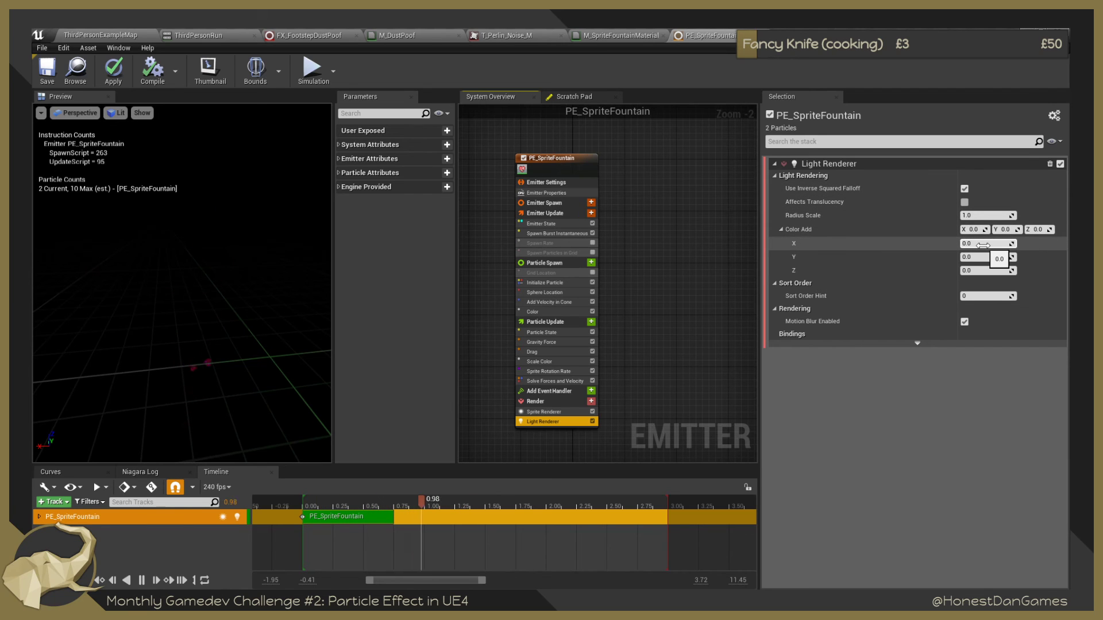
{"action": "left_click", "coordinate": [971, 216]}
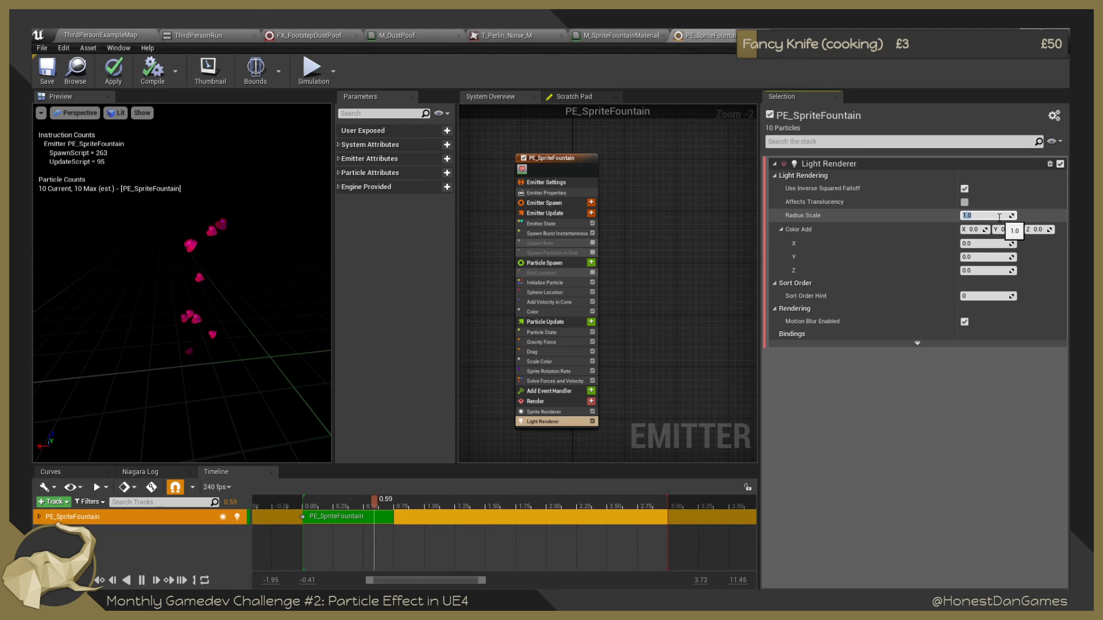
{"action": "type", "text": "1"}
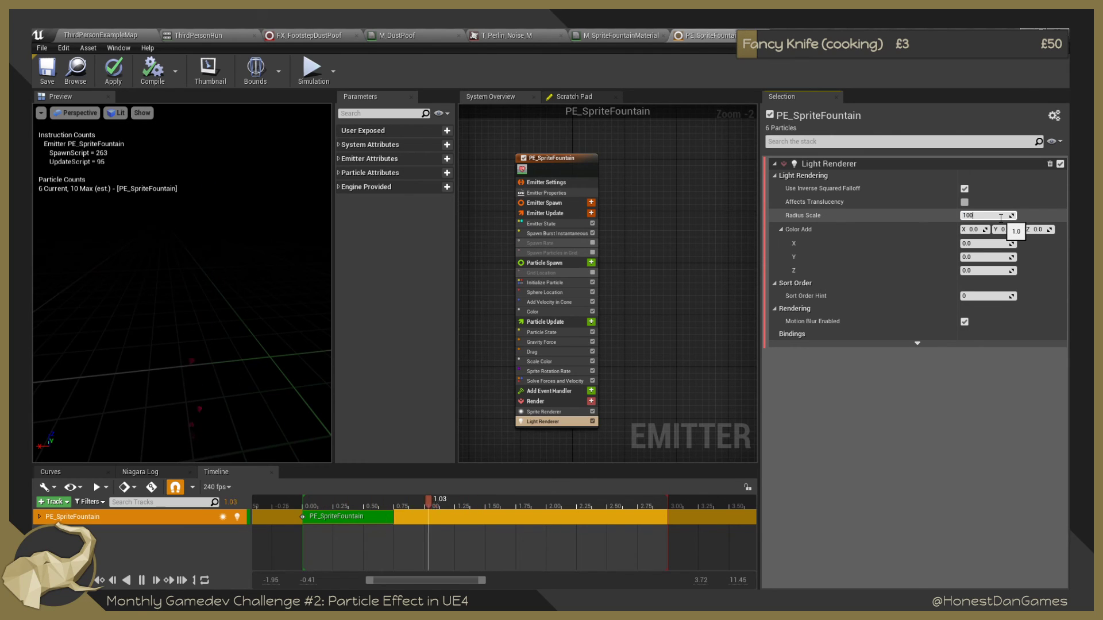
{"action": "type", "text": "00"}
{"action": "key", "text": "Return"}
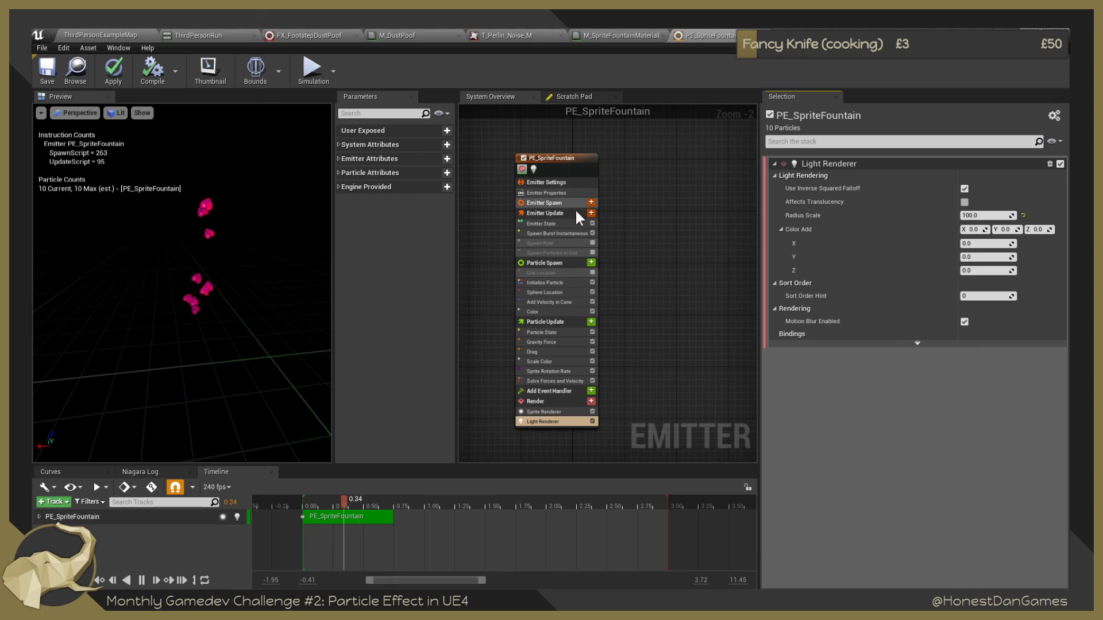
Set the emitter's Loop Behavior to Infinite in Emitter State.
{"action": "left_click", "coordinate": [546, 193]}
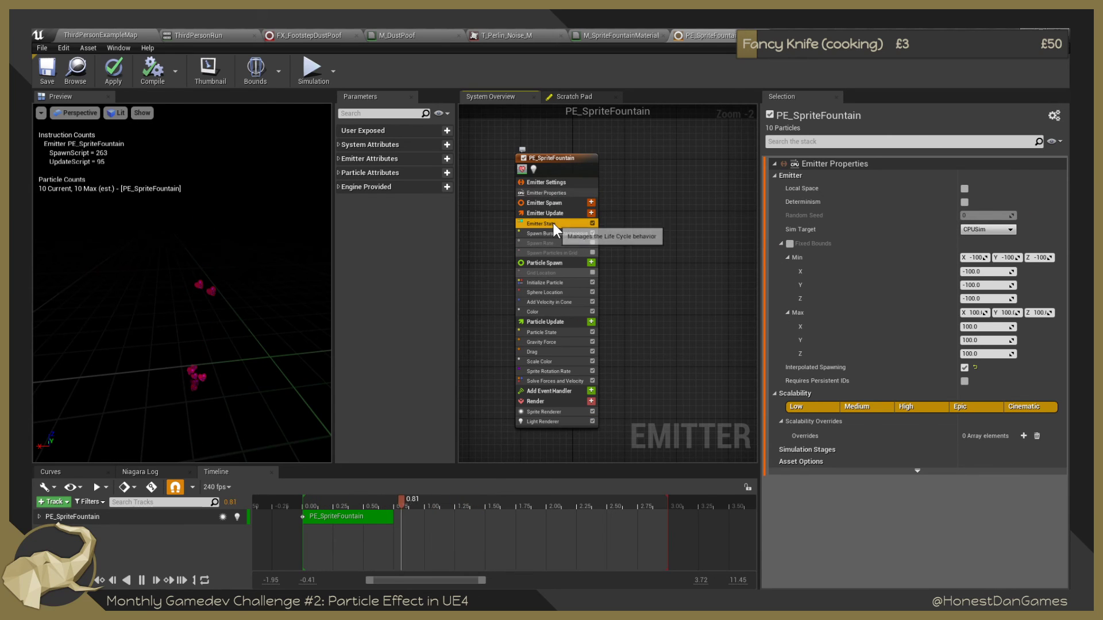
{"action": "left_click", "coordinate": [553, 223]}
{"action": "left_click", "coordinate": [998, 203]}
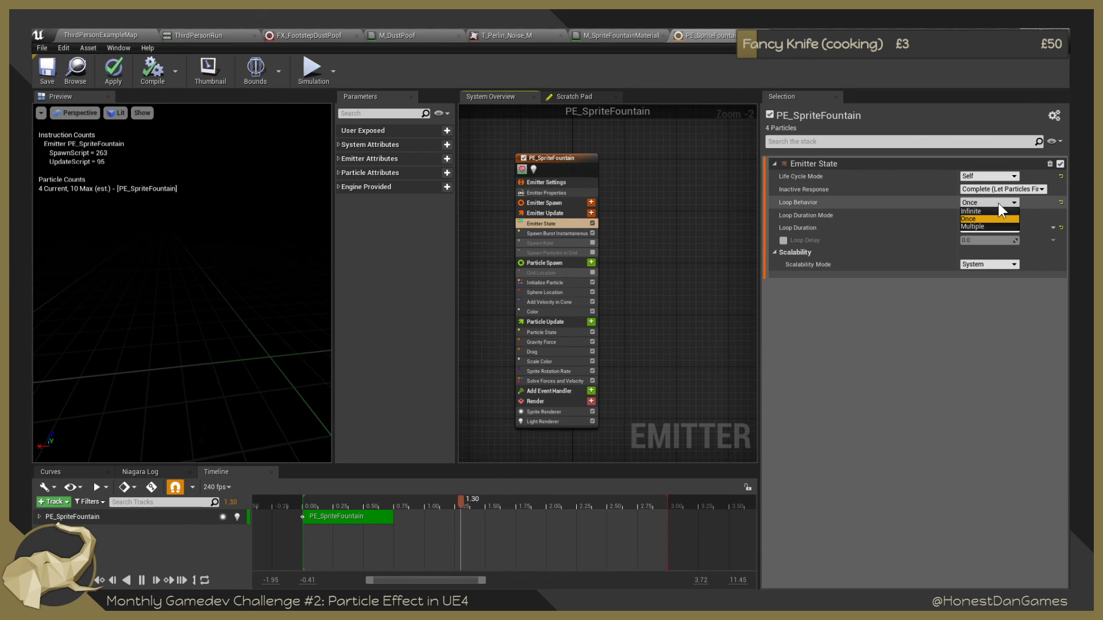
{"action": "left_click", "coordinate": [972, 211]}
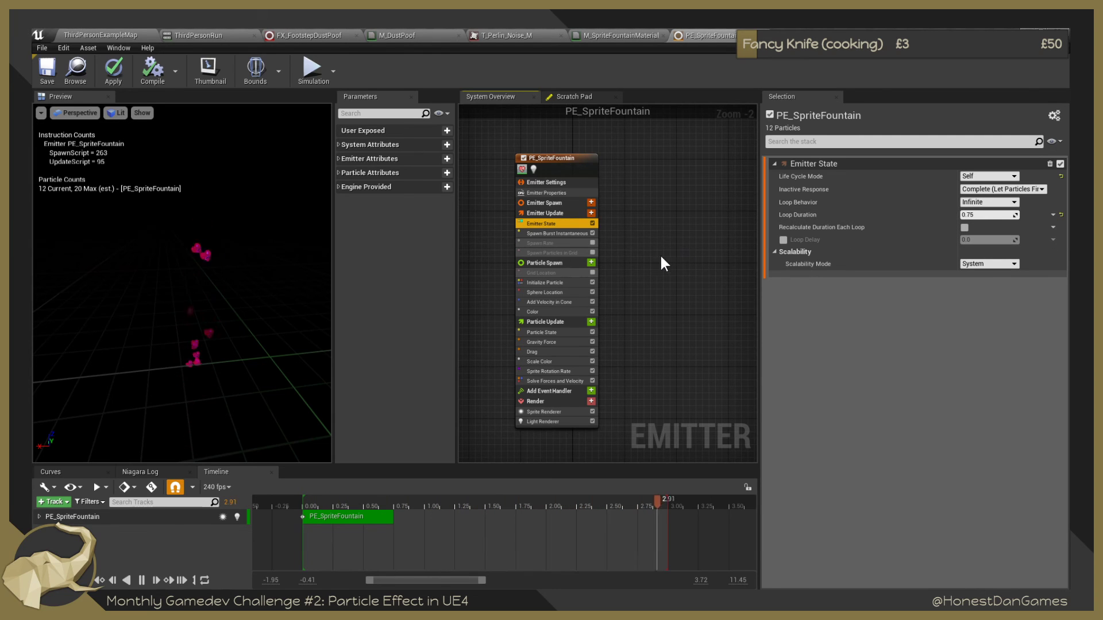
Set Loop Duration to 2.0, then settle on 1.0.
{"action": "left_click", "coordinate": [983, 215]}
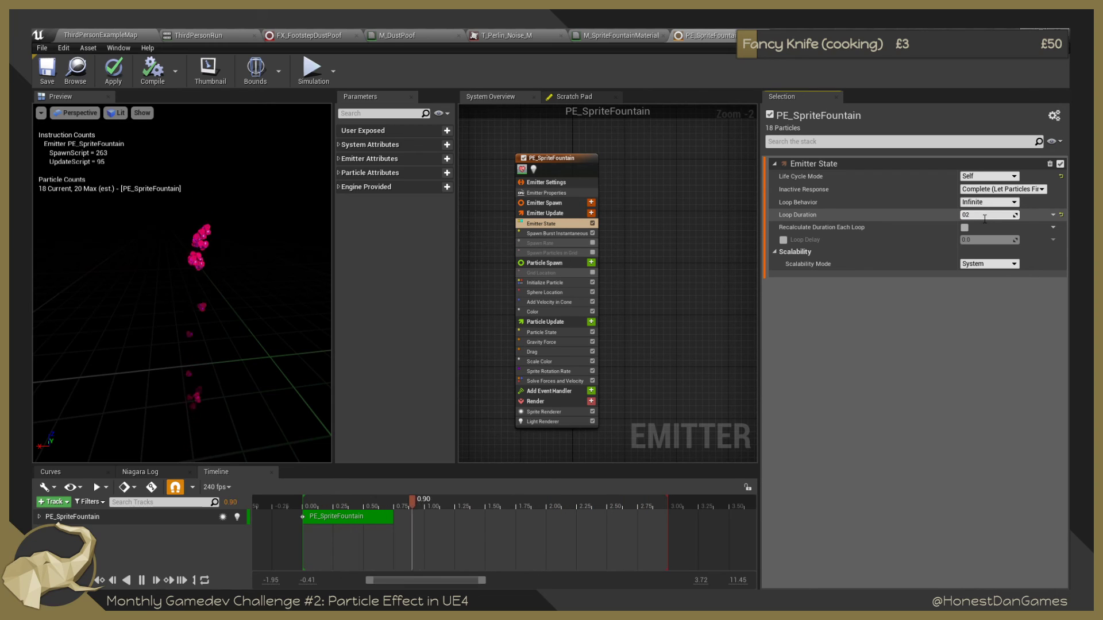
{"action": "type", "text": "2"}
{"action": "key", "text": "Return"}
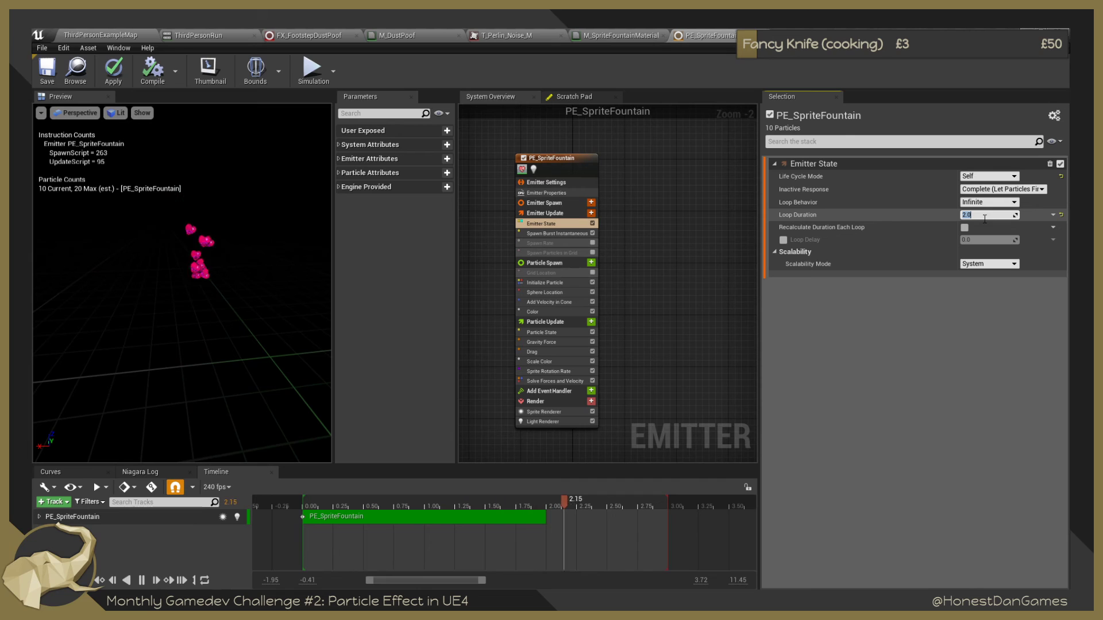
{"action": "type", "text": "1"}
{"action": "key", "text": "Return"}
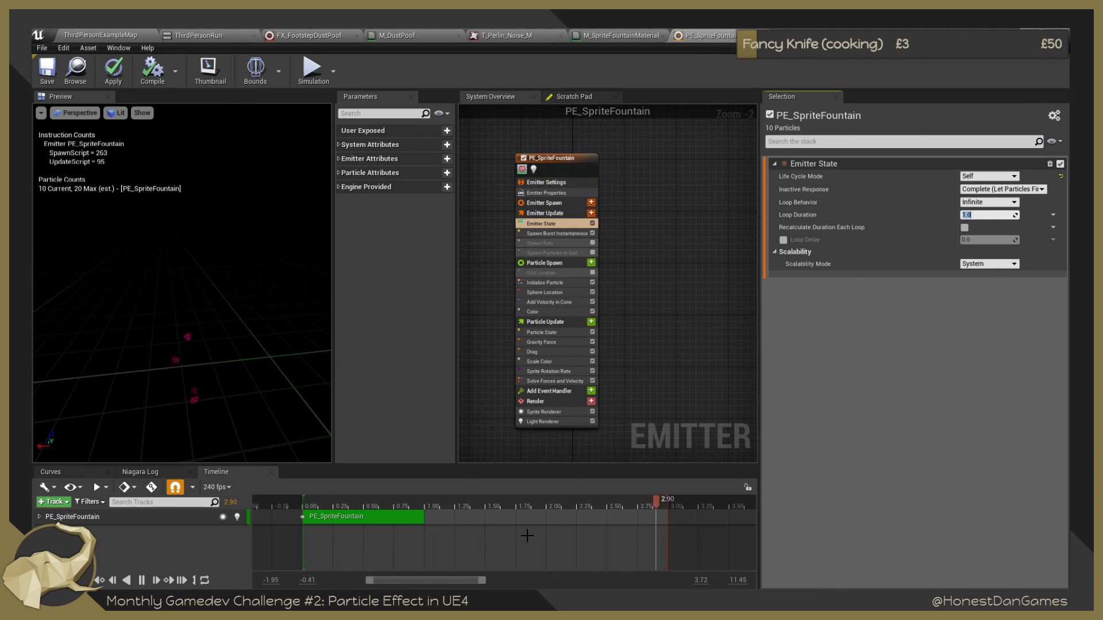
{"action": "scroll", "coordinate": [491, 337], "scroll_direction": "down", "scroll_amount": 1}
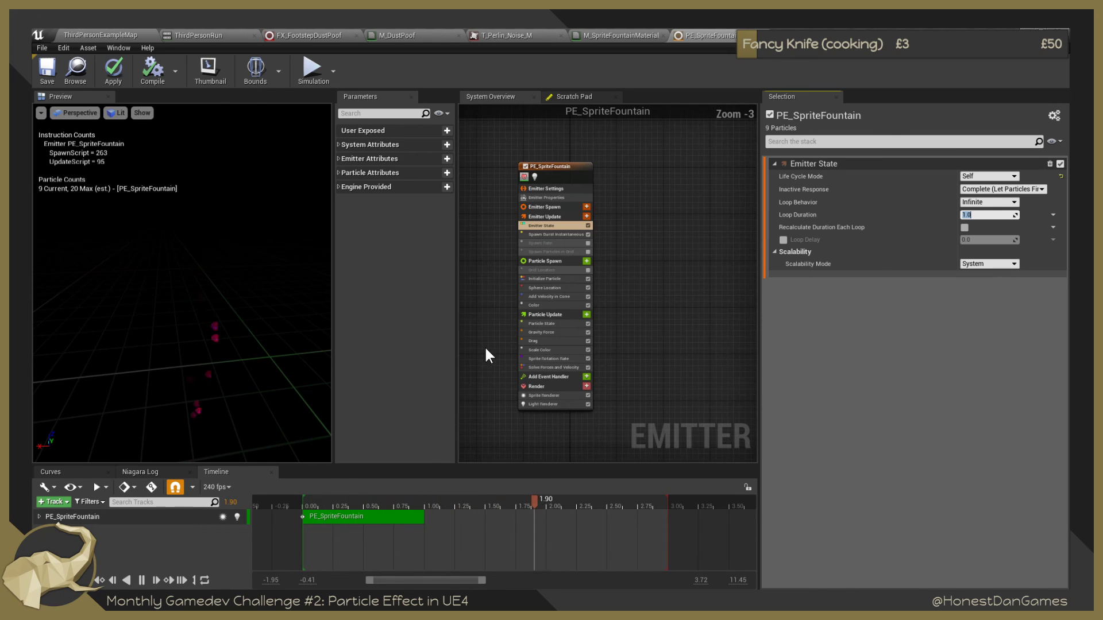
{"action": "right_click_drag", "start_coordinate": [484, 345], "coordinate": [582, 340]}
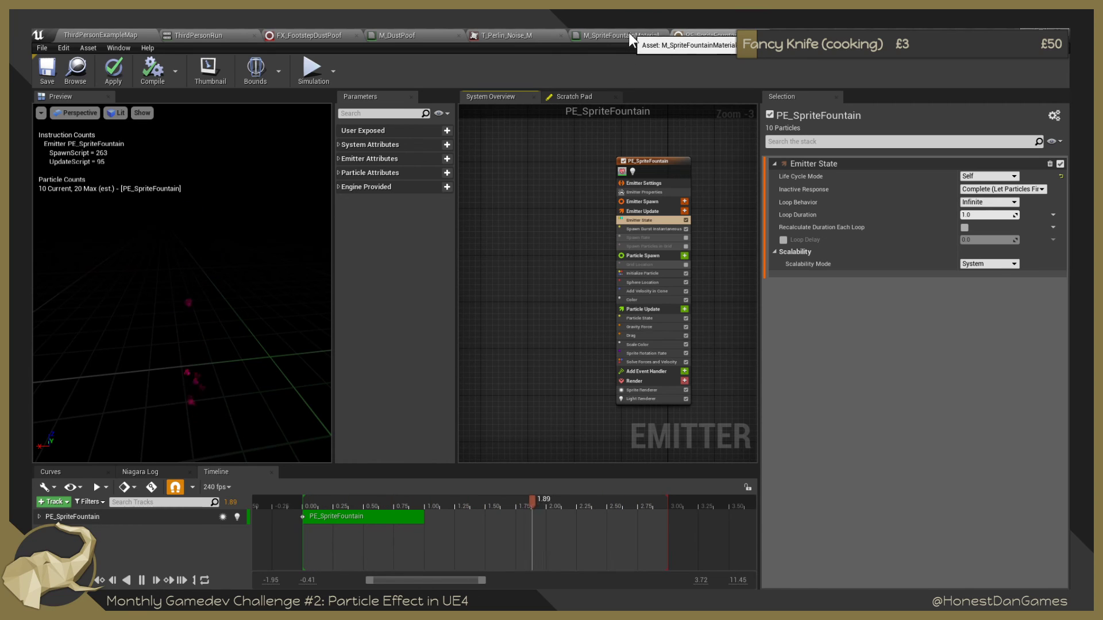
Back in ThirdPersonExampleMap, start a new Niagara System in the SpriteFountain folder.
{"action": "left_click", "coordinate": [95, 32]}
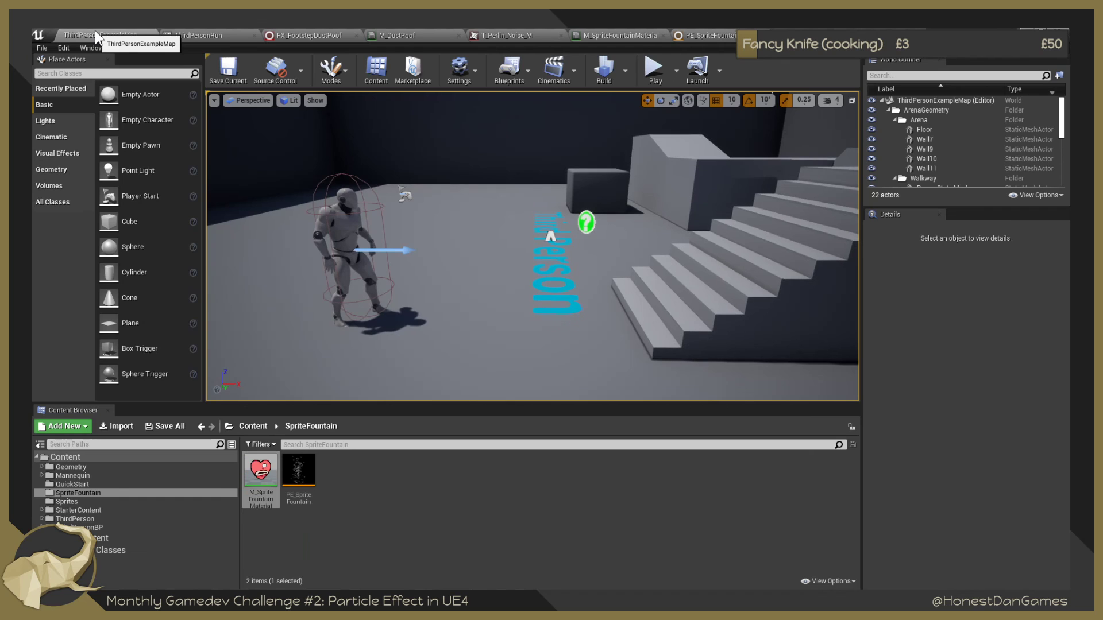
{"action": "right_click_drag", "start_coordinate": [517, 247], "coordinate": [517, 247]}
{"action": "left_click", "coordinate": [318, 503]}
{"action": "right_click", "coordinate": [351, 462]}
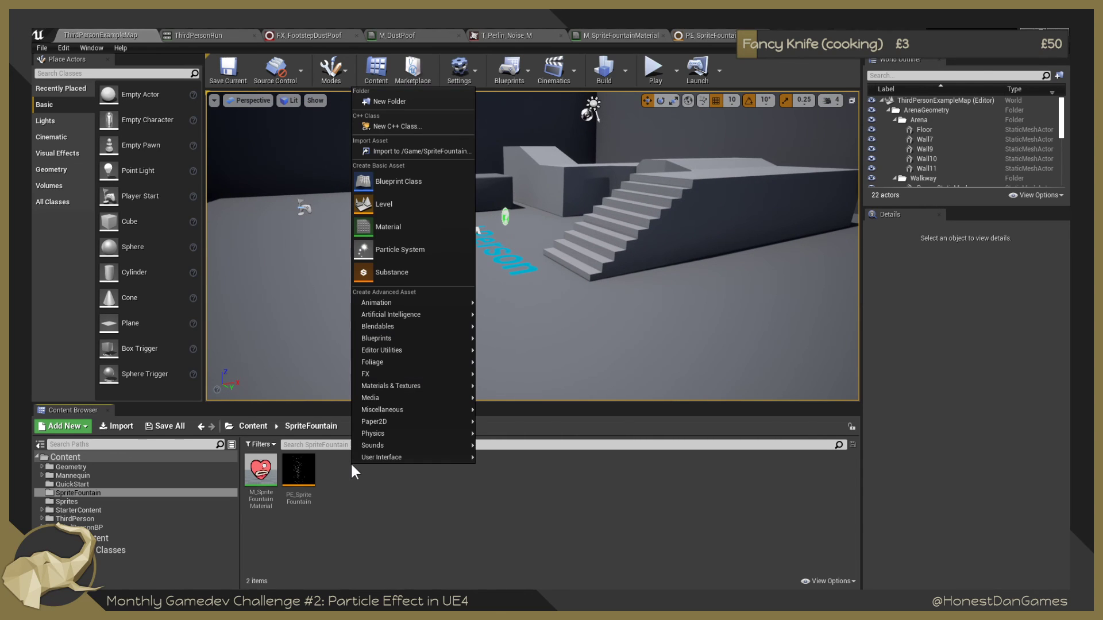
{"action": "mouse_move", "coordinate": [396, 372]}
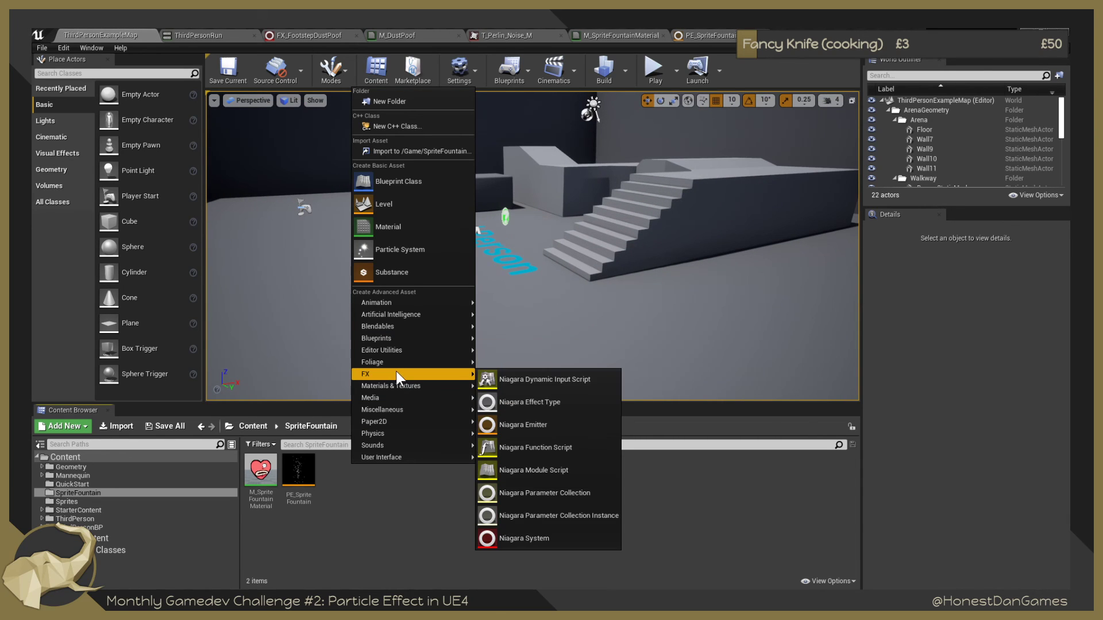
{"action": "left_click", "coordinate": [557, 529]}
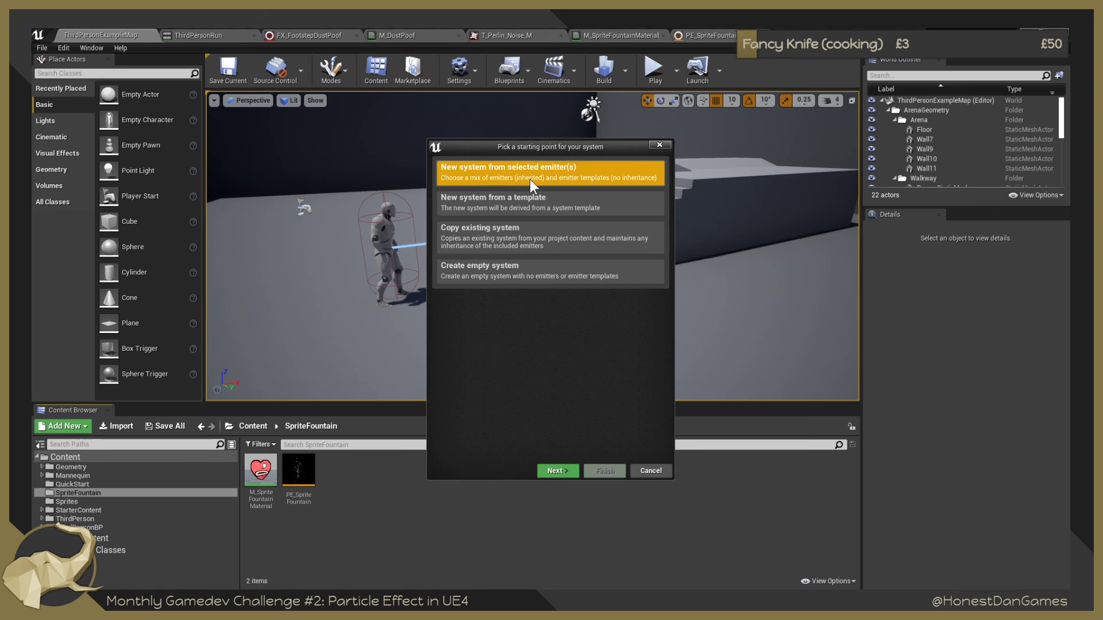
Build the system from selected emitters, adding PE_SpriteFountain, and finish.
{"action": "left_click", "coordinate": [561, 471]}
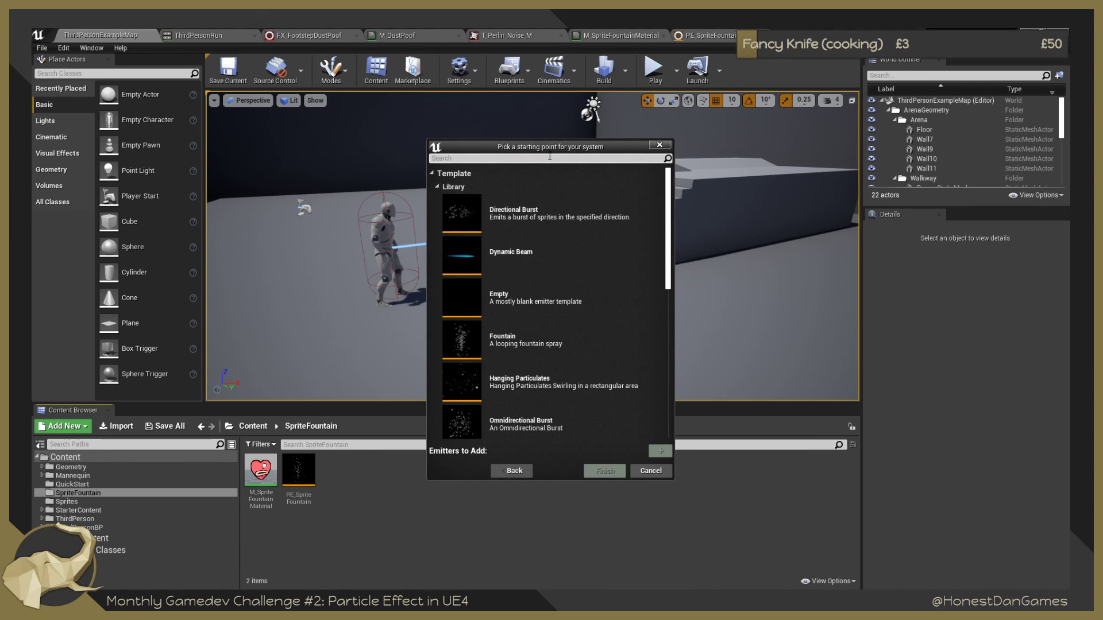
{"action": "type", "text": "Spri"}
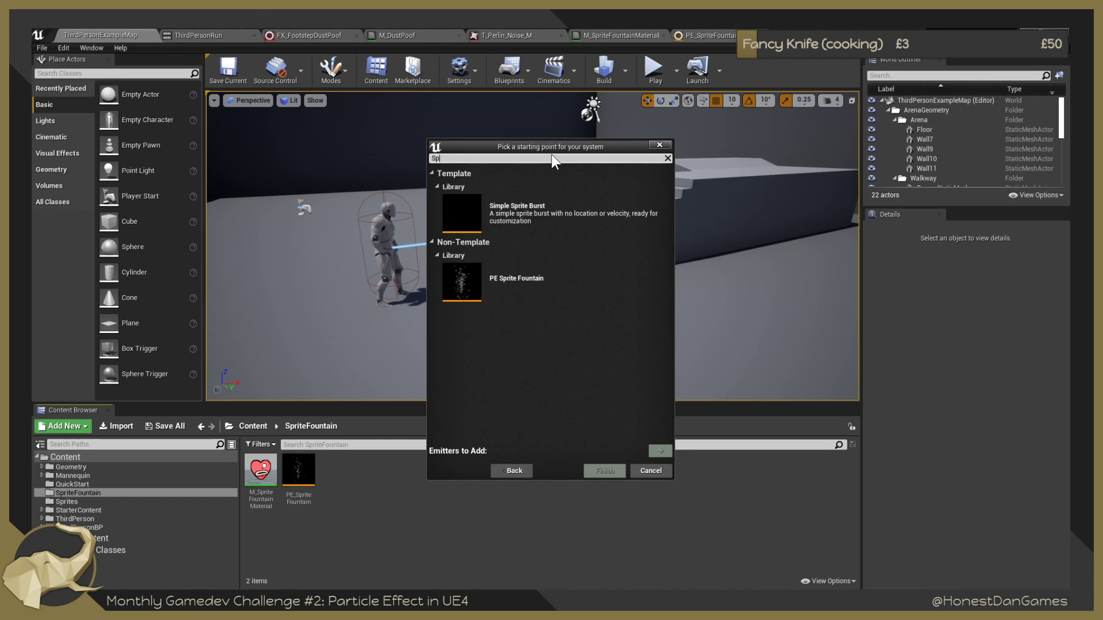
{"action": "left_click", "coordinate": [521, 296]}
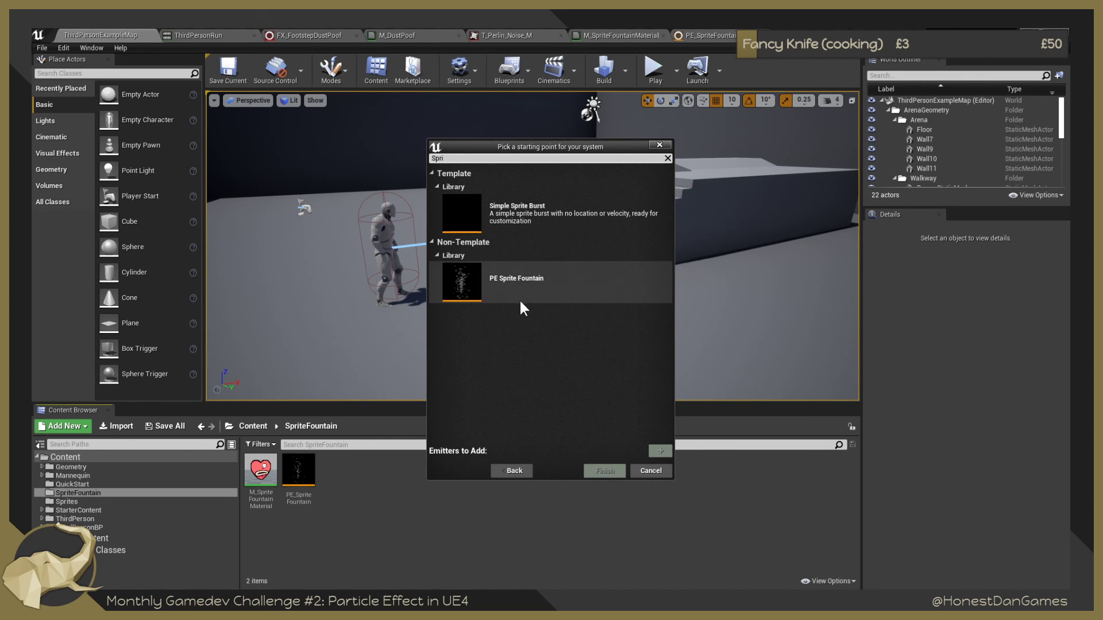
{"action": "left_click", "coordinate": [661, 451]}
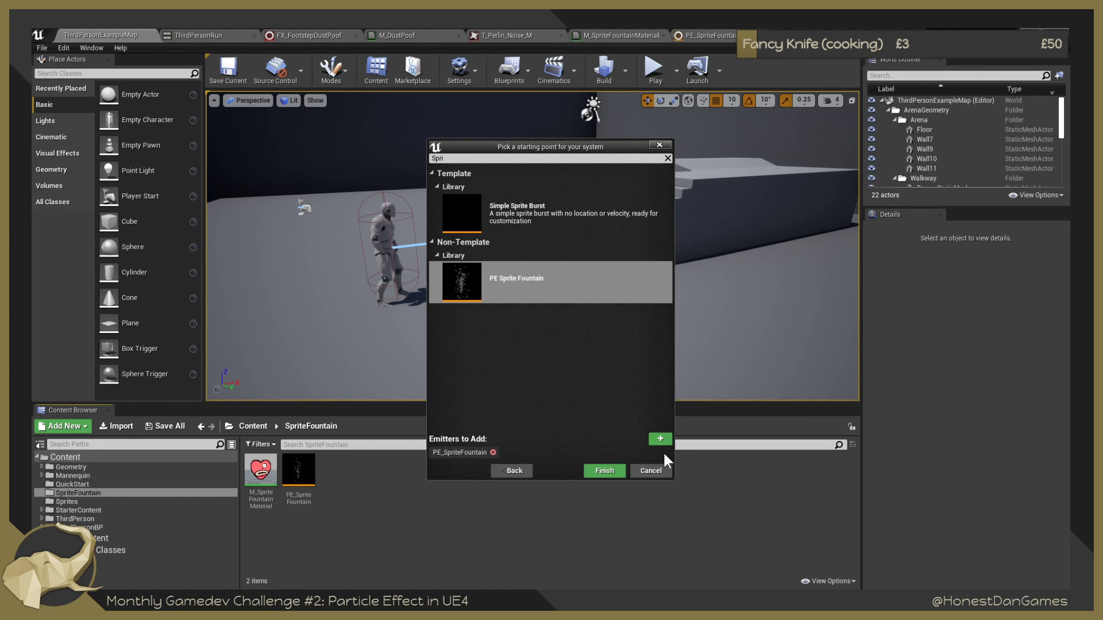
{"action": "left_click", "coordinate": [602, 472]}
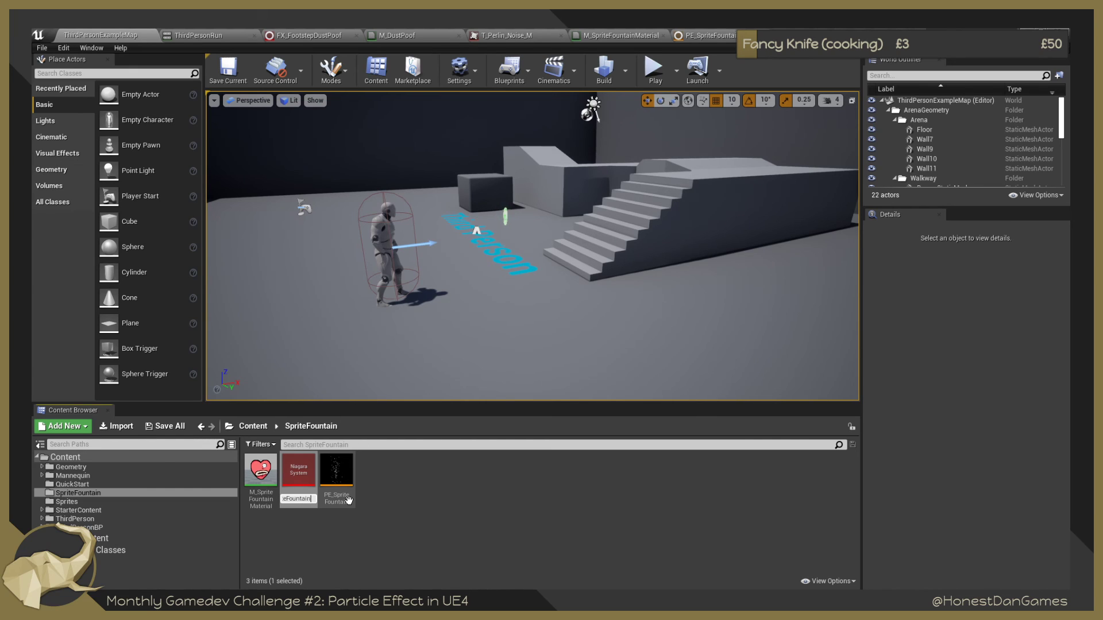
{"action": "key", "text": "Return"}
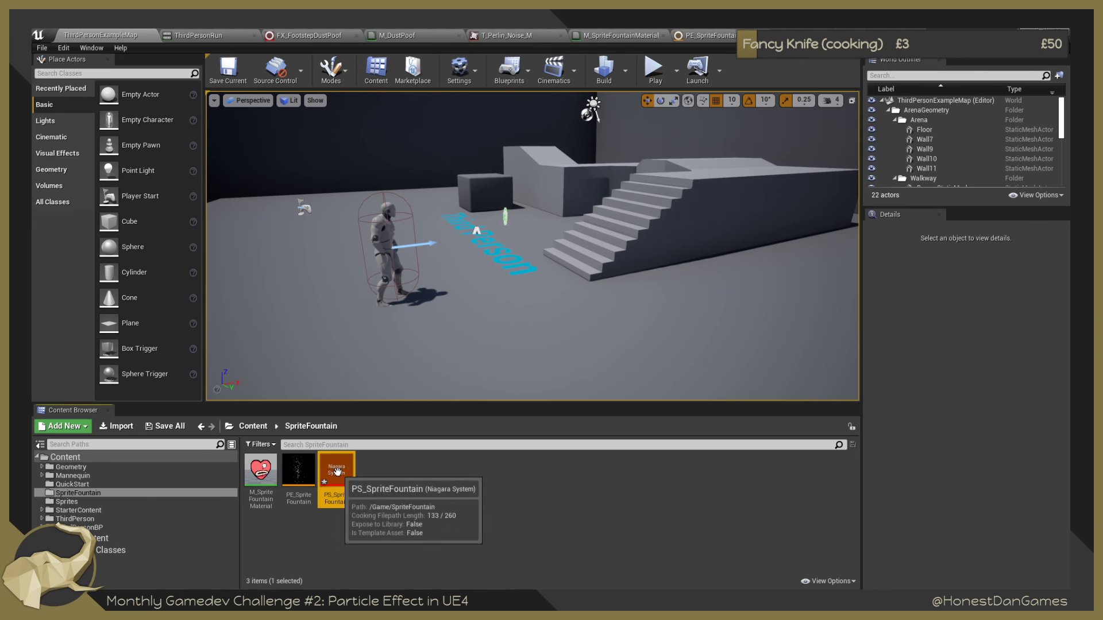
{"action": "left_click_drag", "start_coordinate": [336, 476], "coordinate": [508, 311]}
{"action": "left_click_drag", "start_coordinate": [506, 269], "coordinate": [517, 118]}
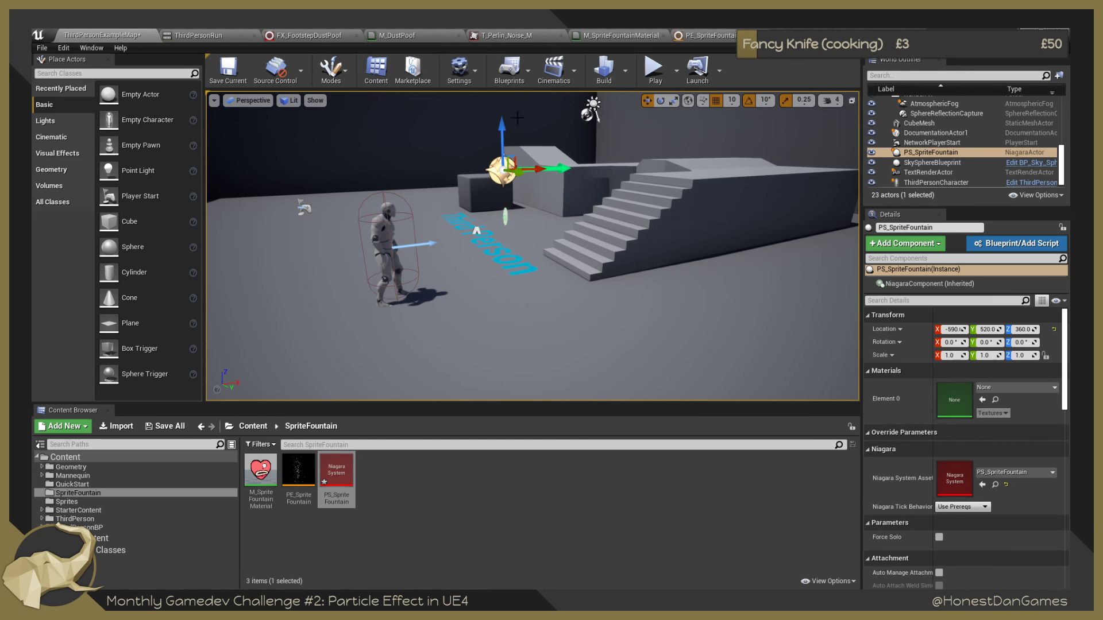
{"action": "right_click_drag", "start_coordinate": [547, 170], "coordinate": [505, 241]}
{"action": "key", "text": "Delete"}
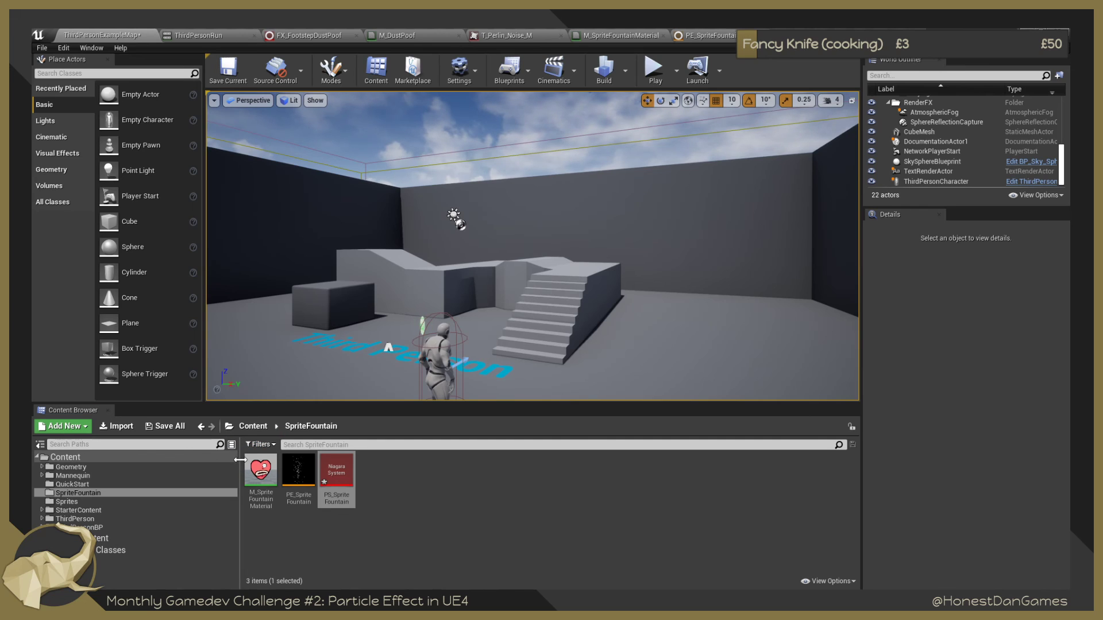
{"action": "left_click_drag", "start_coordinate": [240, 460], "coordinate": [220, 460]}
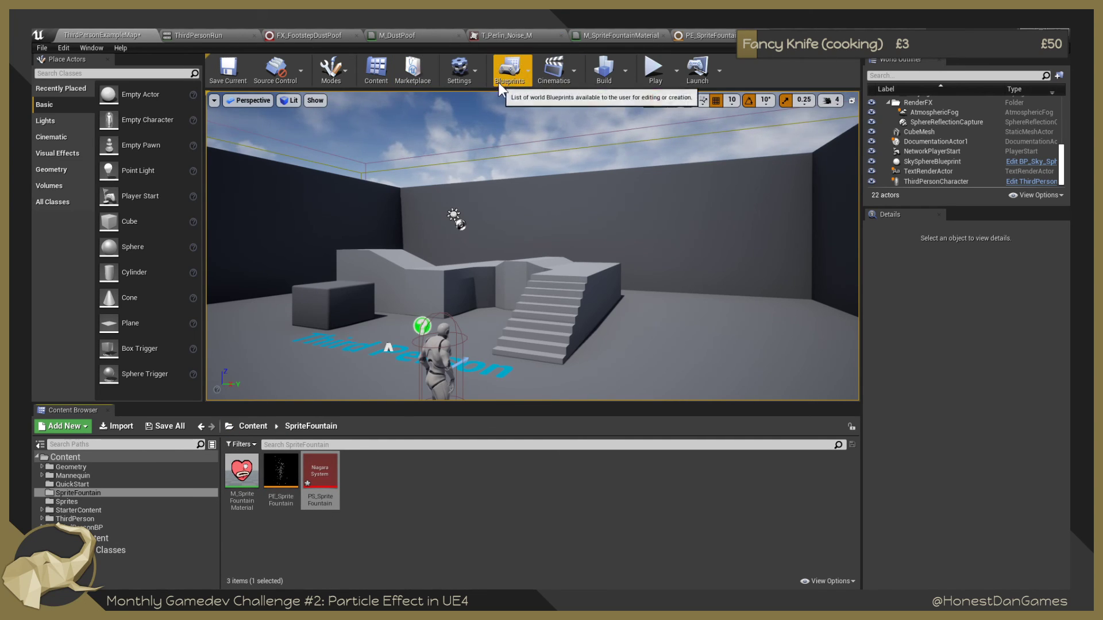
Open the Level Blueprint and add an Event BeginPlay node.
{"action": "left_click", "coordinate": [520, 67]}
{"action": "left_click", "coordinate": [561, 150]}
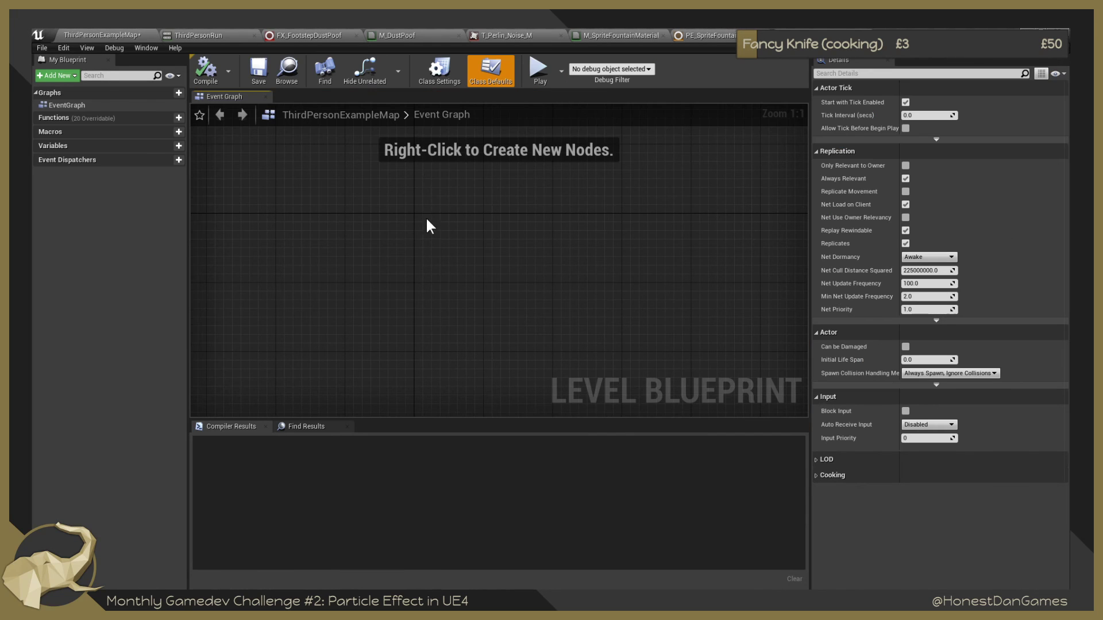
{"action": "scroll", "coordinate": [398, 256], "scroll_direction": "down", "scroll_amount": 7}
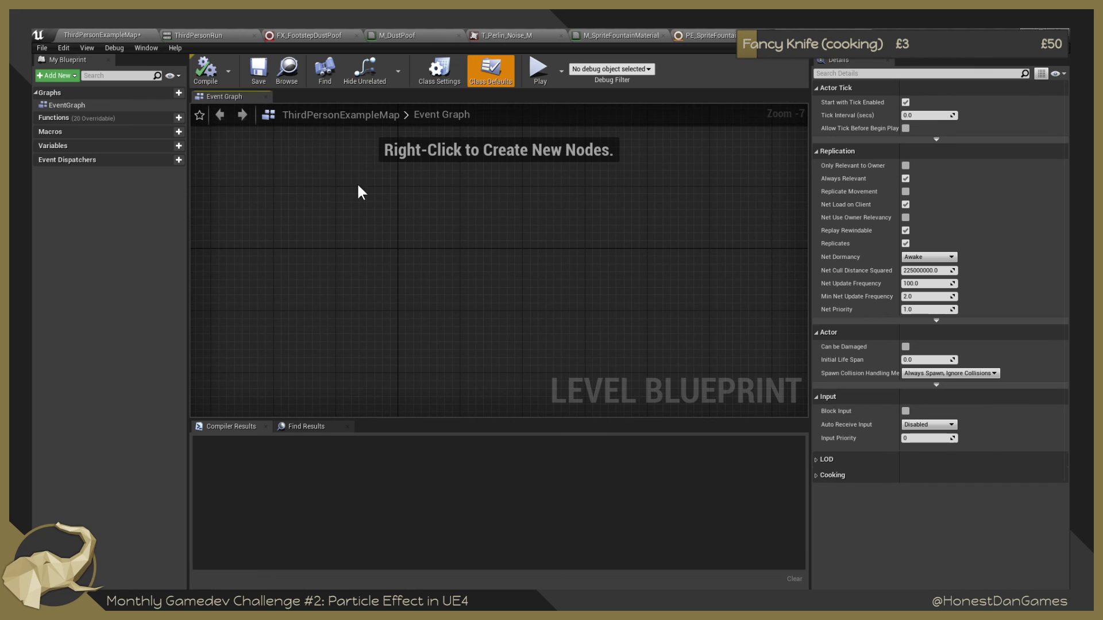
{"action": "right_click", "coordinate": [347, 248]}
{"action": "left_click", "coordinate": [298, 239]}
{"action": "scroll", "coordinate": [323, 257], "scroll_direction": "down", "scroll_amount": 5}
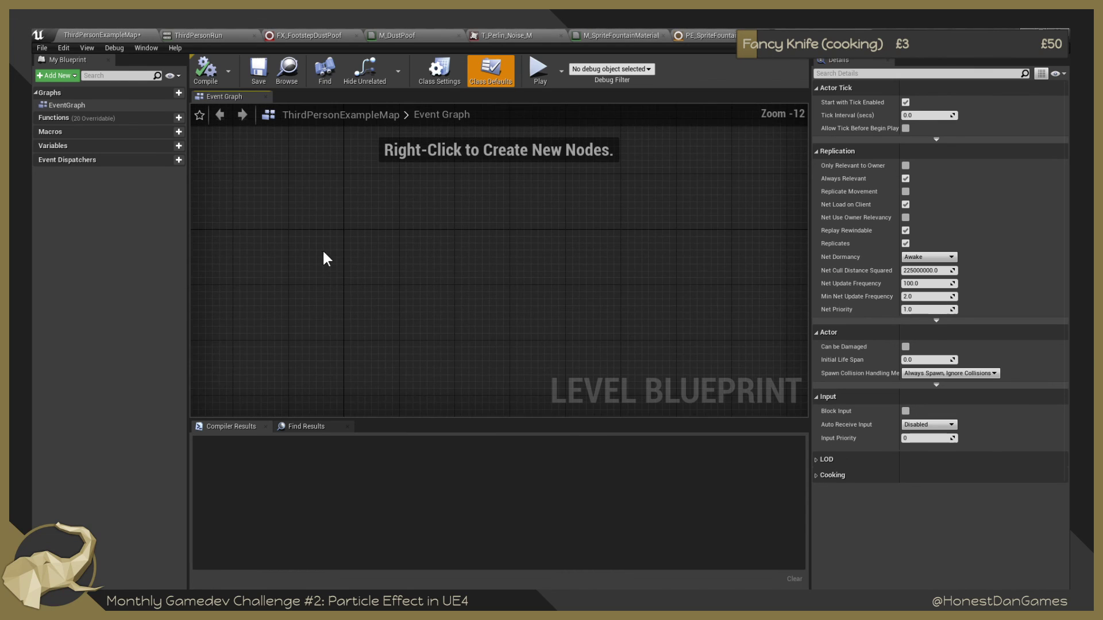
{"action": "scroll", "coordinate": [355, 252], "scroll_direction": "up", "scroll_amount": 4}
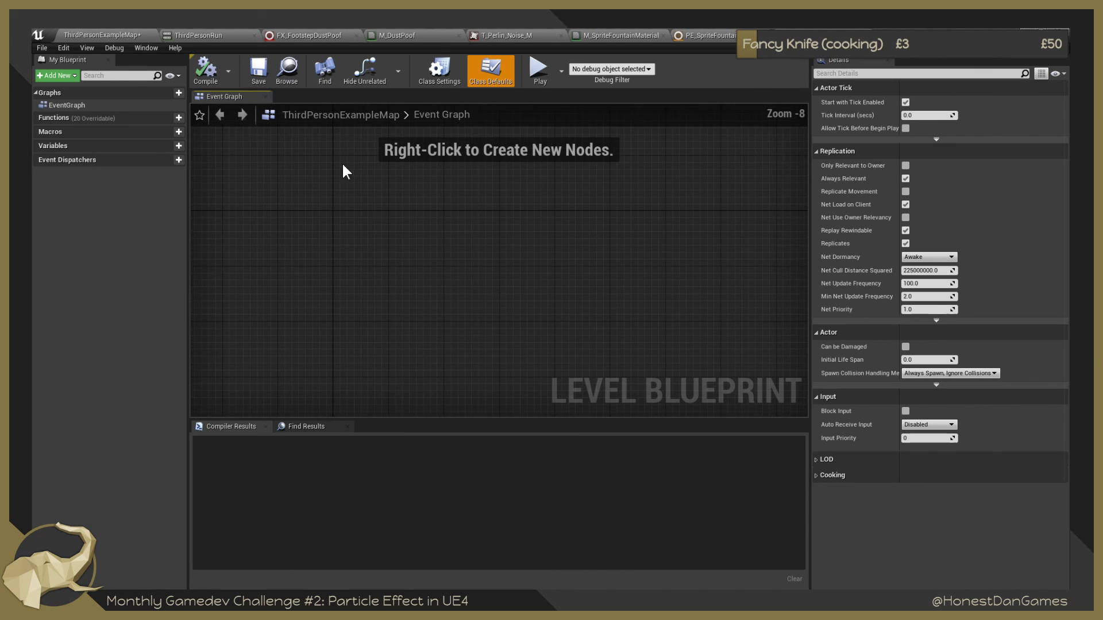
{"action": "right_click", "coordinate": [344, 245]}
{"action": "scroll", "coordinate": [346, 247], "scroll_direction": "down", "scroll_amount": 10}
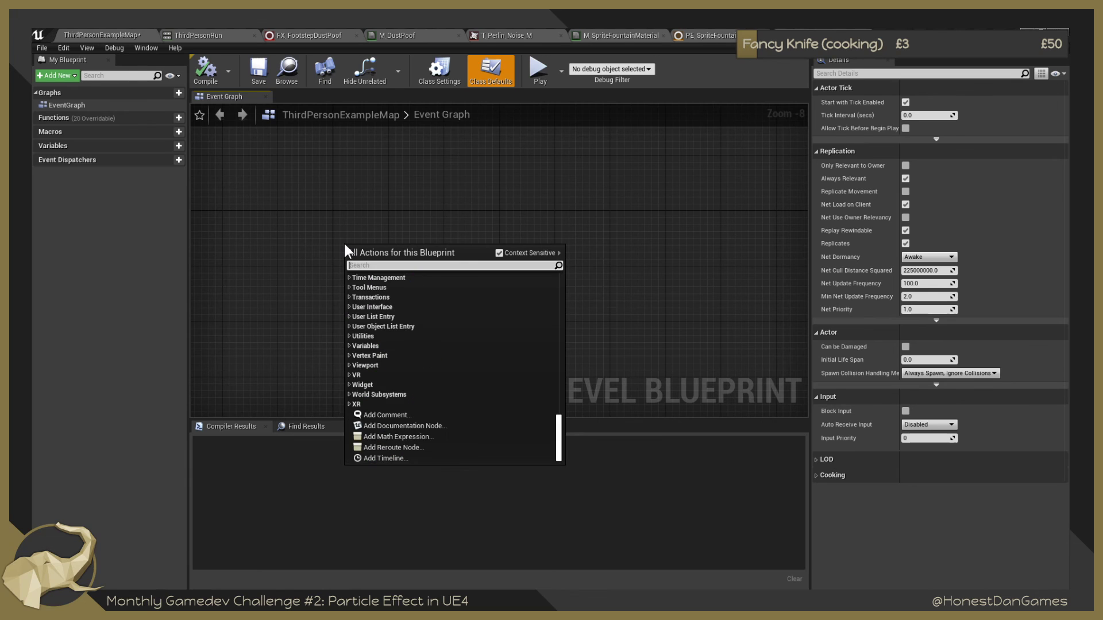
{"action": "type", "text": "Begin"}
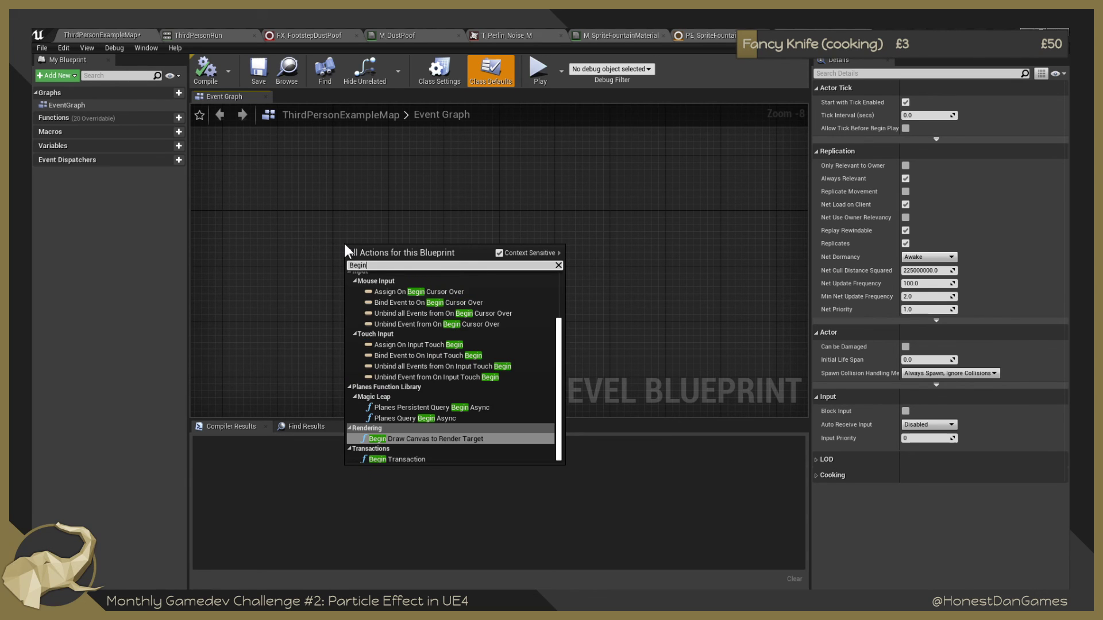
{"action": "type", "text": "Play"}
{"action": "key", "text": "Return"}
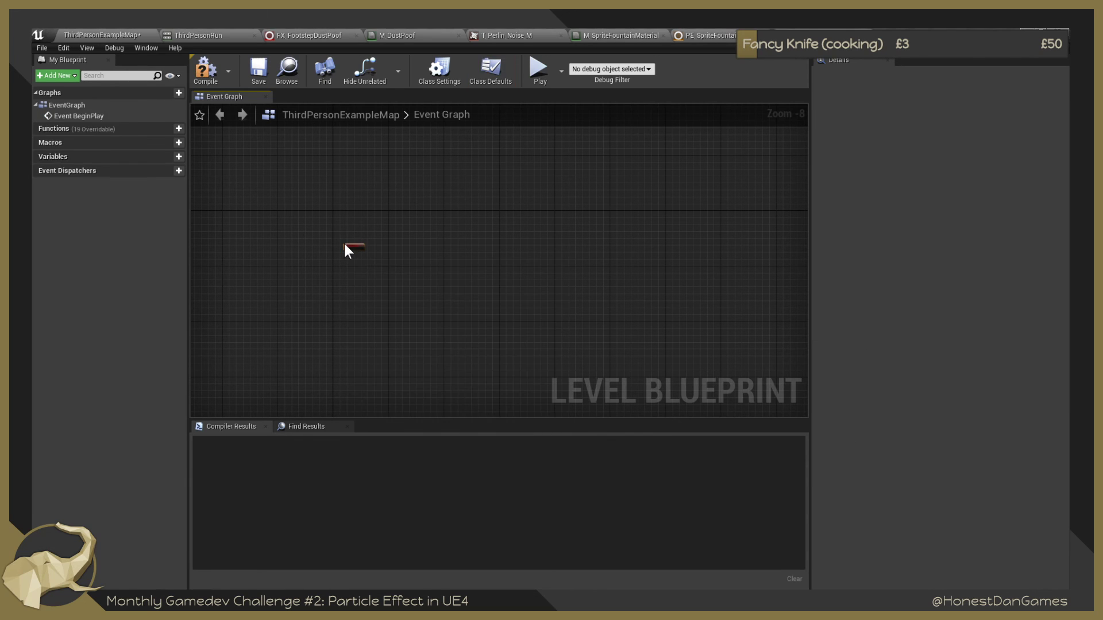
Wire a Delay node of 2 seconds after Event BeginPlay.
{"action": "scroll", "coordinate": [345, 247], "scroll_direction": "up", "scroll_amount": 12}
{"action": "right_click_drag", "start_coordinate": [573, 315], "coordinate": [466, 243]}
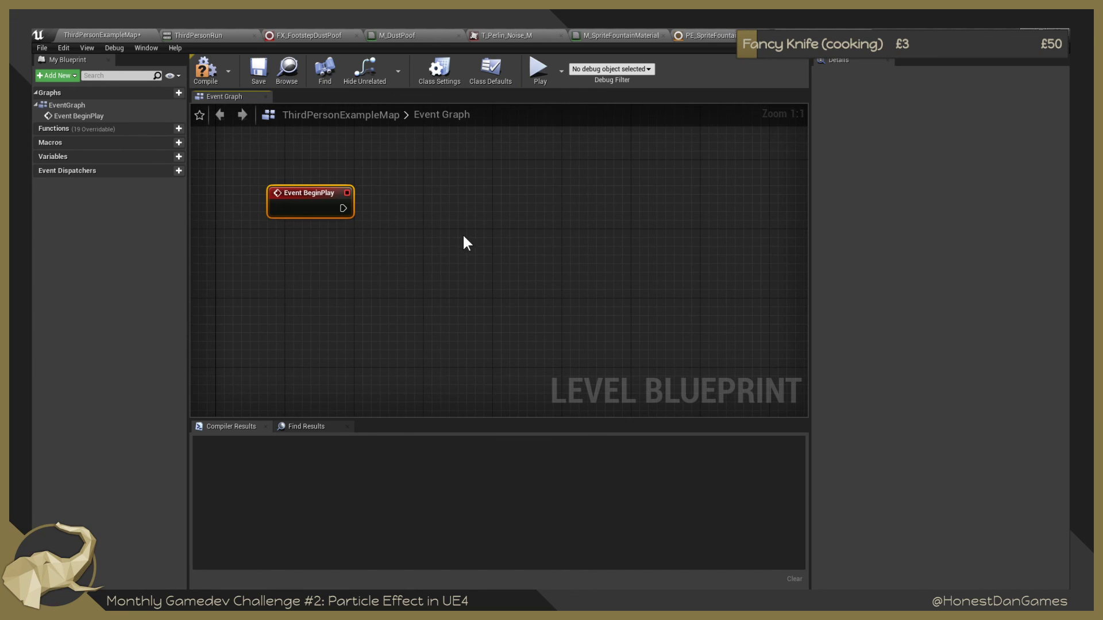
{"action": "left_click_drag", "start_coordinate": [343, 208], "coordinate": [425, 216]}
{"action": "type", "text": "Spawn"}
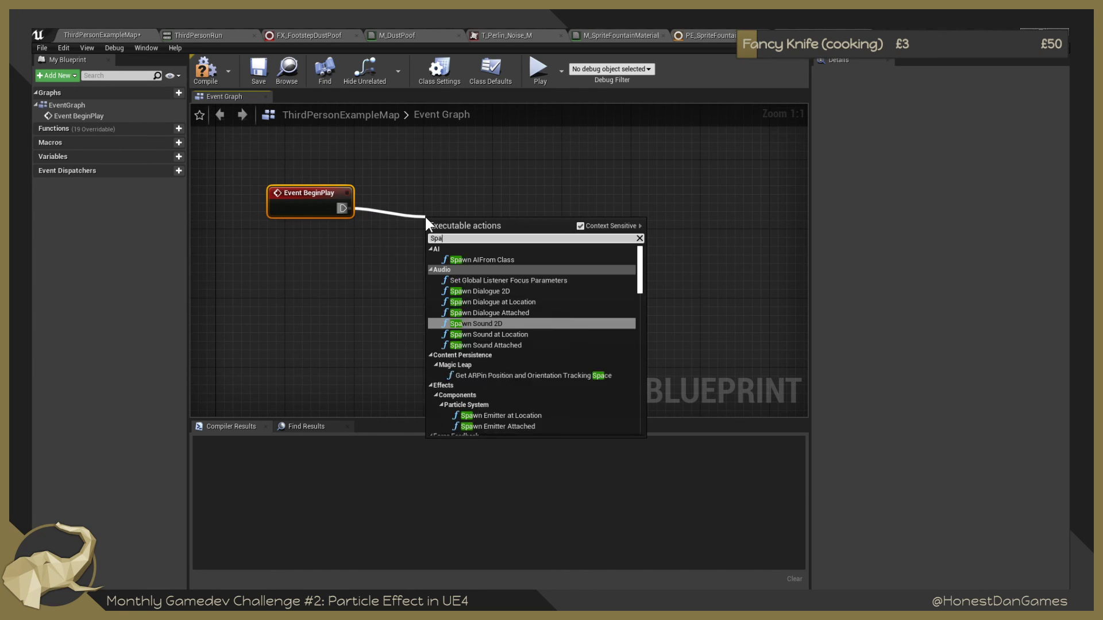
{"action": "key", "text": "BackSpace"}
{"action": "key", "text": "BackSpace"}
{"action": "key", "text": "BackSpace"}
{"action": "key", "text": "BackSpace"}
{"action": "key", "text": "BackSpace"}
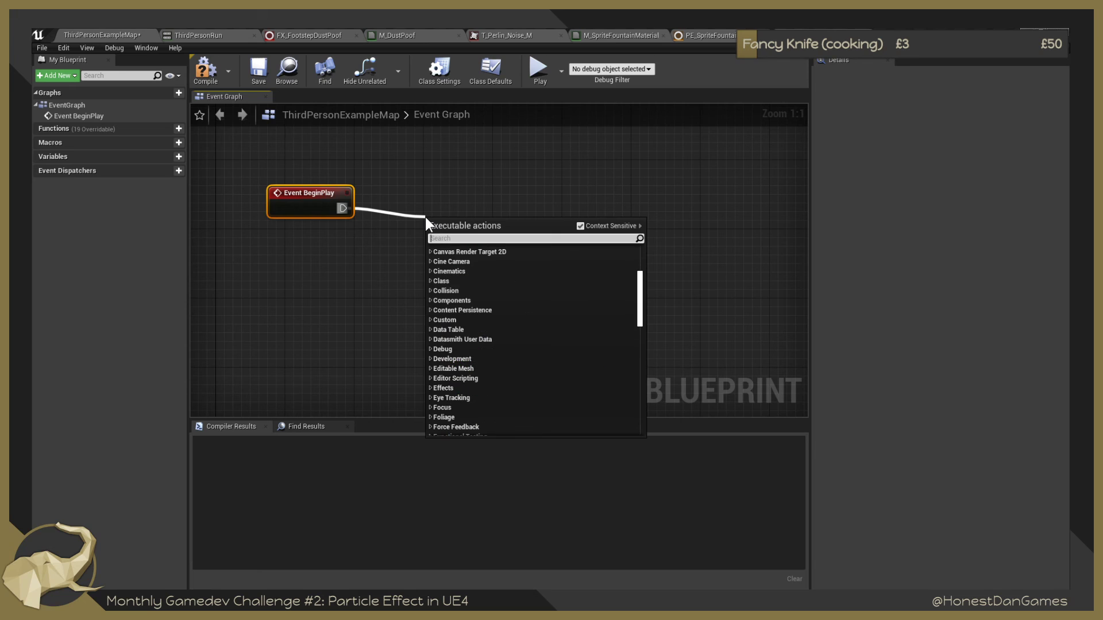
{"action": "type", "text": "Delay"}
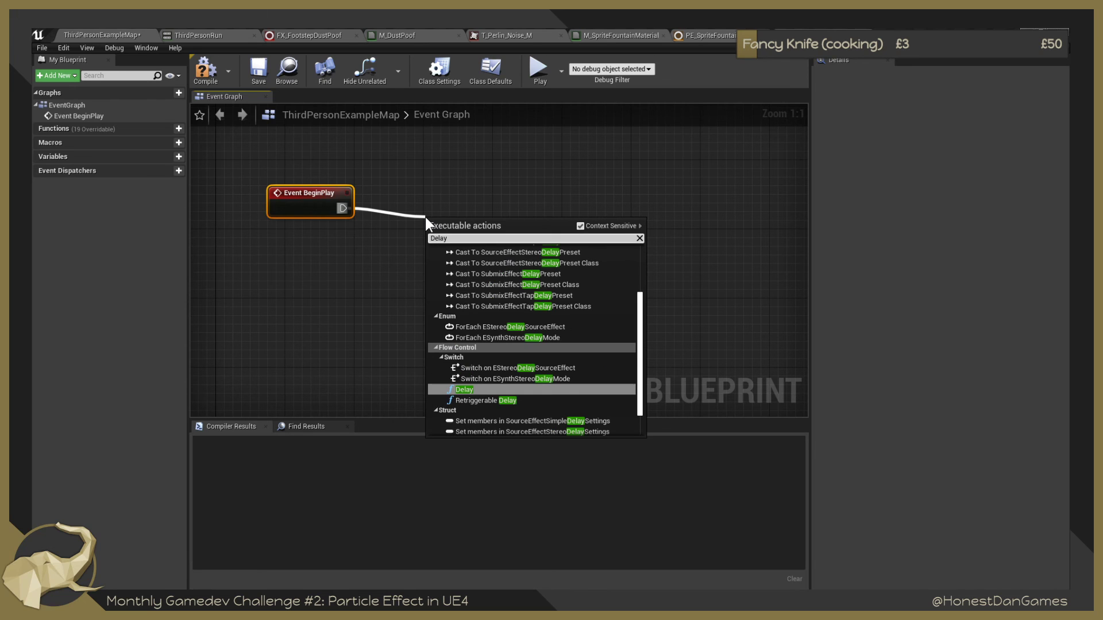
{"action": "key", "text": "Return"}
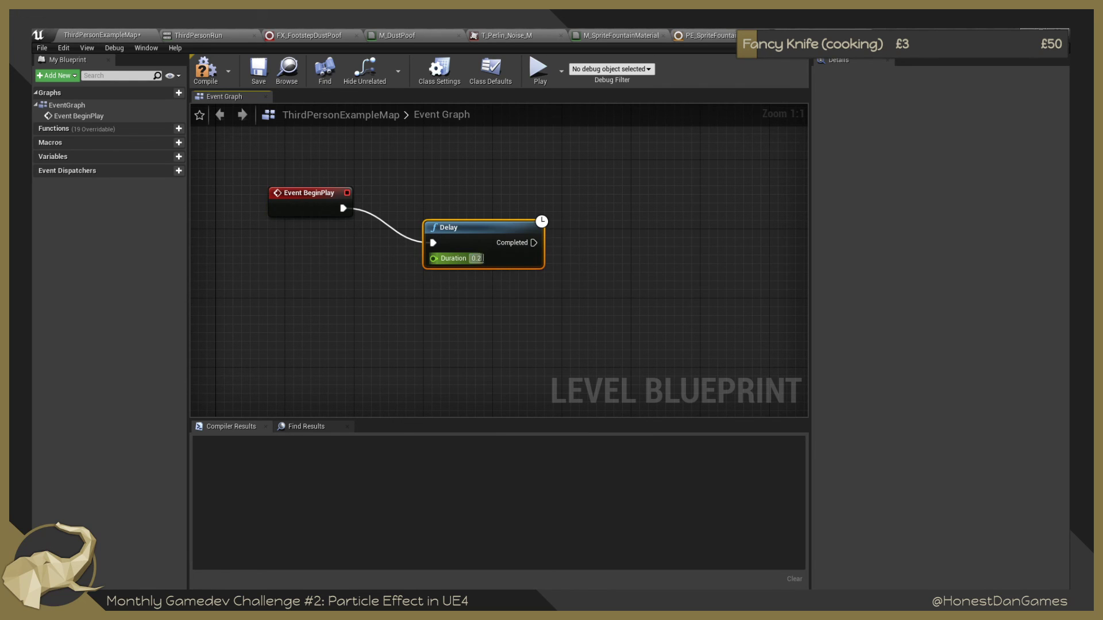
{"action": "left_click", "coordinate": [477, 258]}
{"action": "type", "text": "2"}
{"action": "key", "text": "Return"}
Add a trial Spawn Emitter at Location node after Delay, then delete it.
{"action": "left_click_drag", "start_coordinate": [477, 228], "coordinate": [460, 202]}
{"action": "right_click_drag", "start_coordinate": [460, 202], "coordinate": [444, 252]}
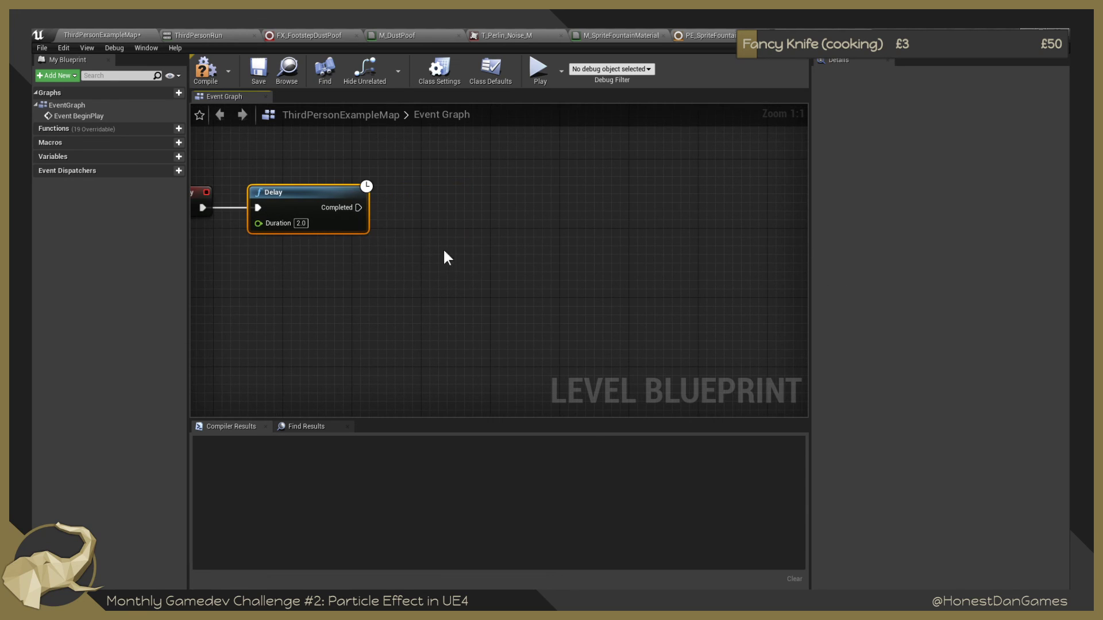
{"action": "left_click_drag", "start_coordinate": [362, 208], "coordinate": [422, 206]}
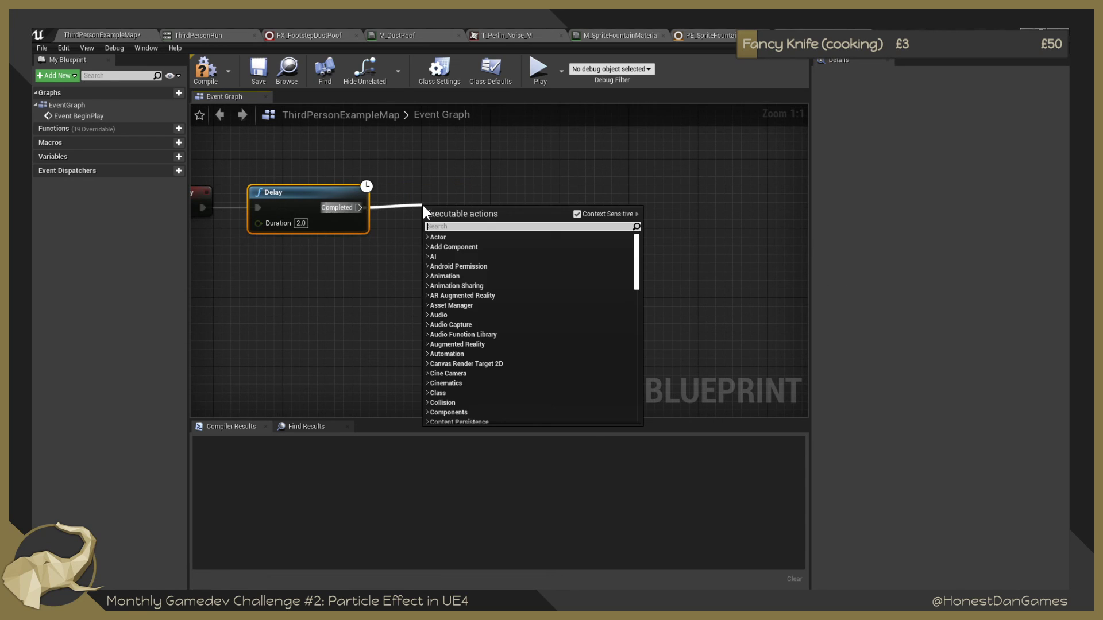
{"action": "type", "text": "Spawn"}
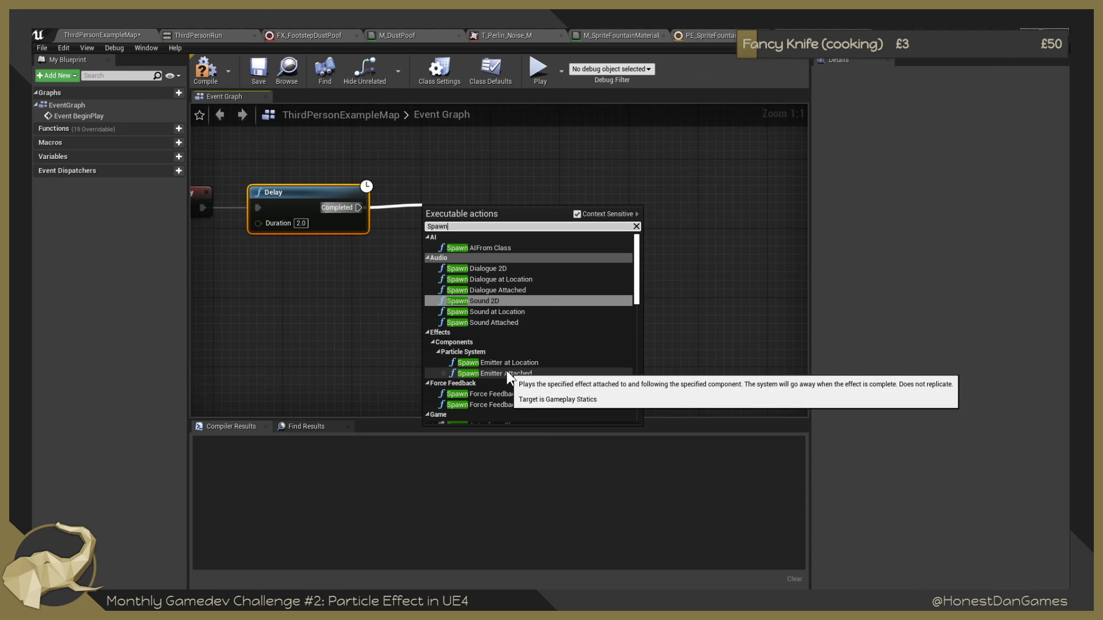
{"action": "left_click_drag", "start_coordinate": [635, 302], "coordinate": [614, 274]}
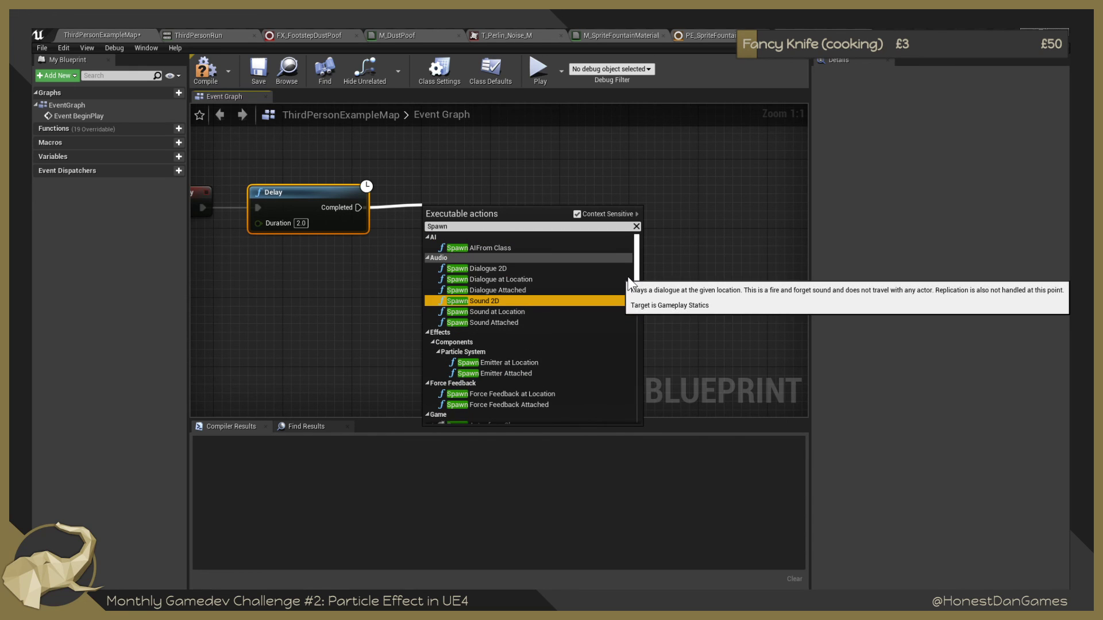
{"action": "left_click", "coordinate": [534, 362]}
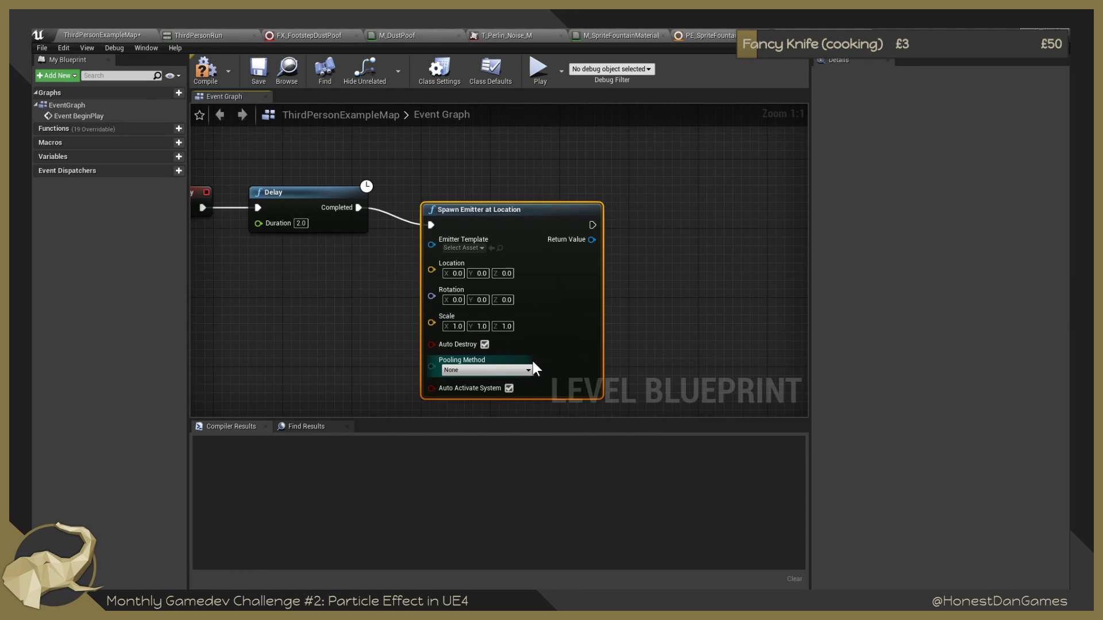
{"action": "mouse_move", "coordinate": [463, 212]}
{"action": "left_mouse_down"}
{"action": "mouse_move", "coordinate": [465, 180]}
{"action": "mouse_move", "coordinate": [460, 199]}
{"action": "left_mouse_up"}
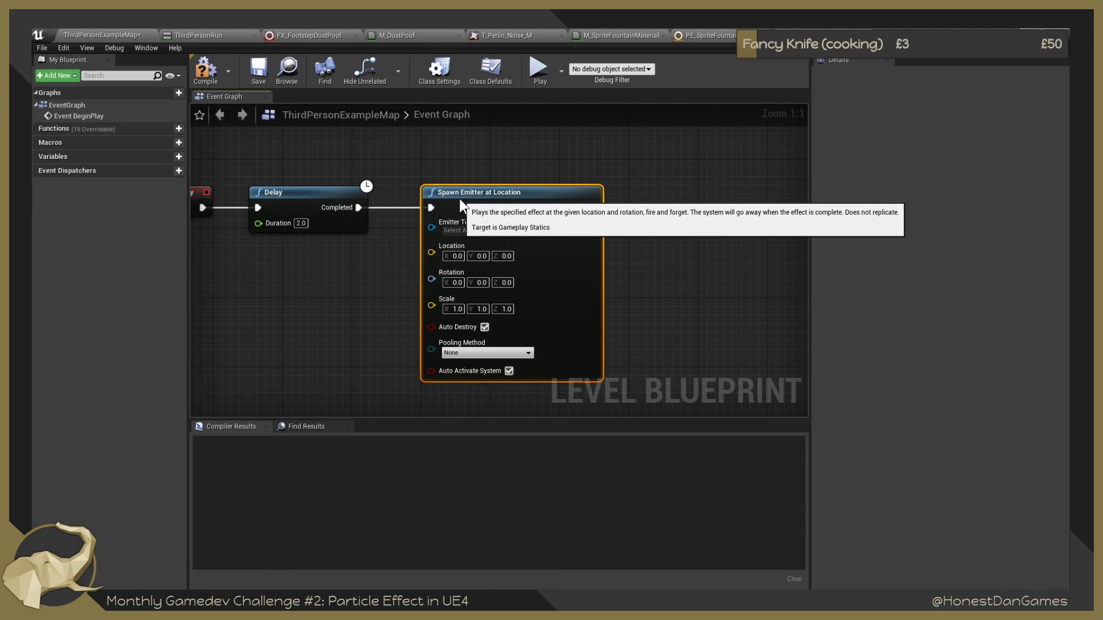
{"action": "key", "text": "Delete"}
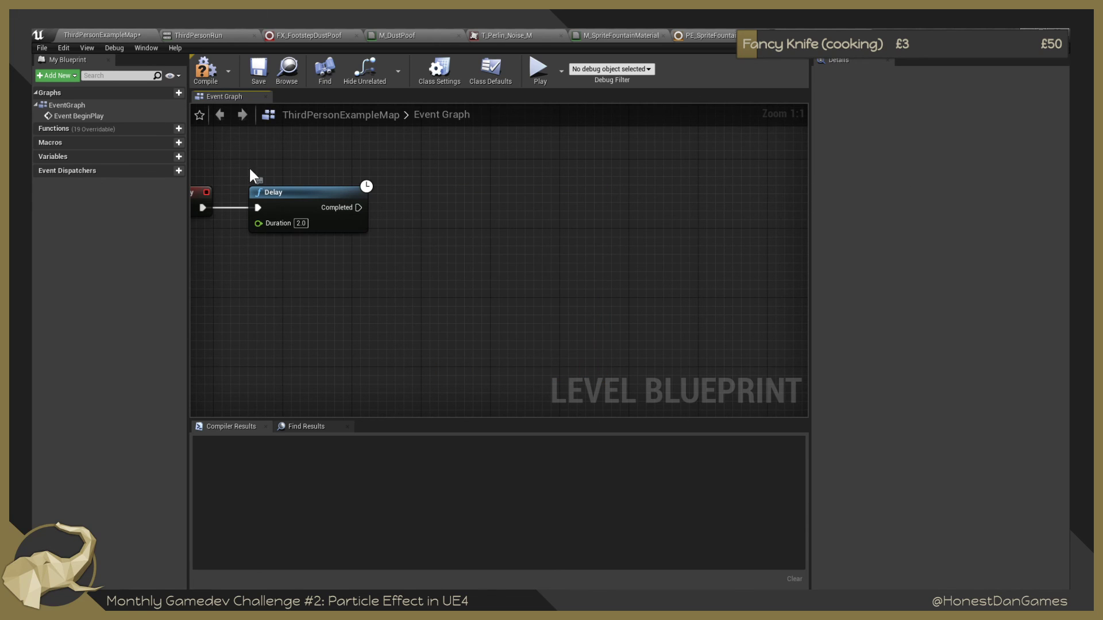
Drop an Empty Actor into the ThirdPersonExampleMap arena and move it to X 10, Z 340.
{"action": "left_click", "coordinate": [198, 35]}
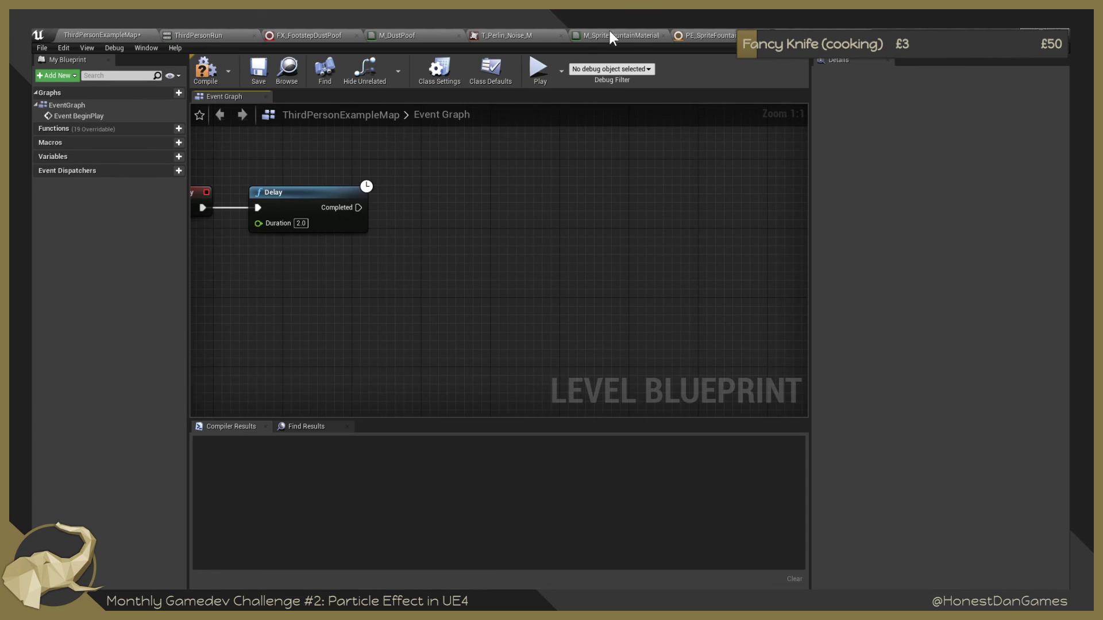
{"action": "left_click", "coordinate": [78, 34]}
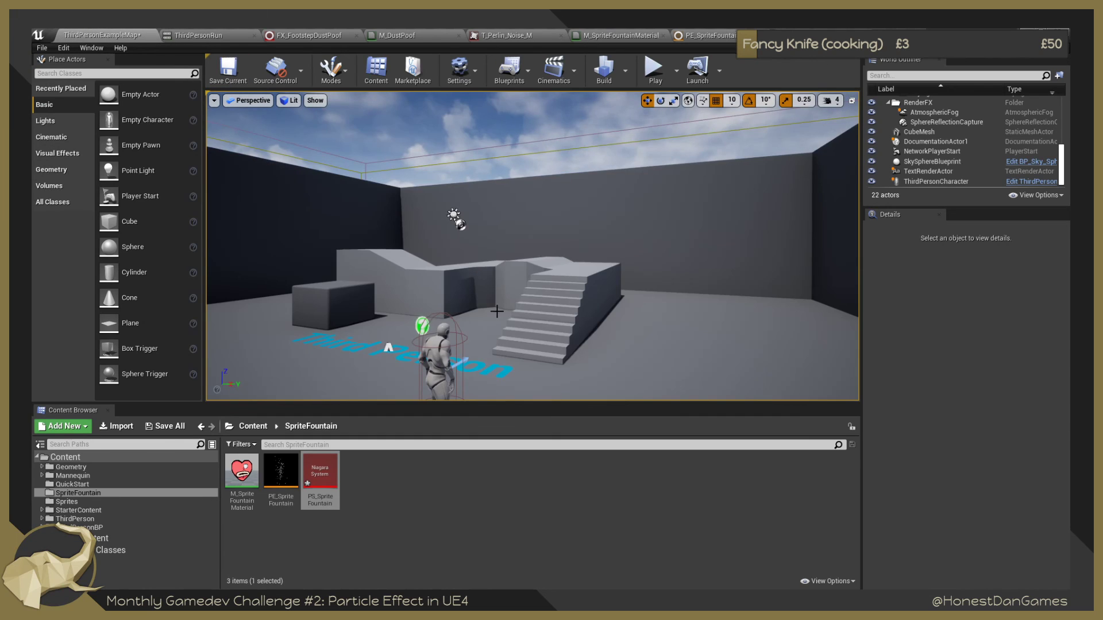
{"action": "left_click_drag", "start_coordinate": [144, 94], "coordinate": [505, 270]}
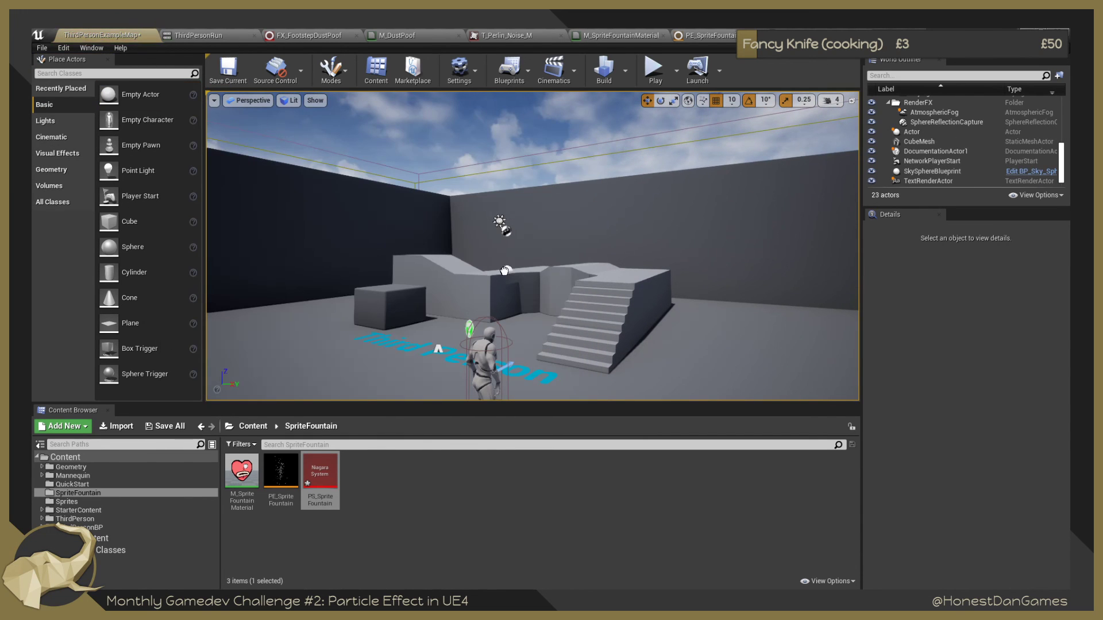
{"action": "right_click_drag", "start_coordinate": [486, 270], "coordinate": [466, 275]}
{"action": "left_click_drag", "start_coordinate": [418, 305], "coordinate": [509, 301]}
{"action": "left_click_drag", "start_coordinate": [469, 262], "coordinate": [463, 244]}
Zoom back out to the whole arena, reselect the new Actor and return to the Level Blueprint.
{"action": "left_click", "coordinate": [364, 288]}
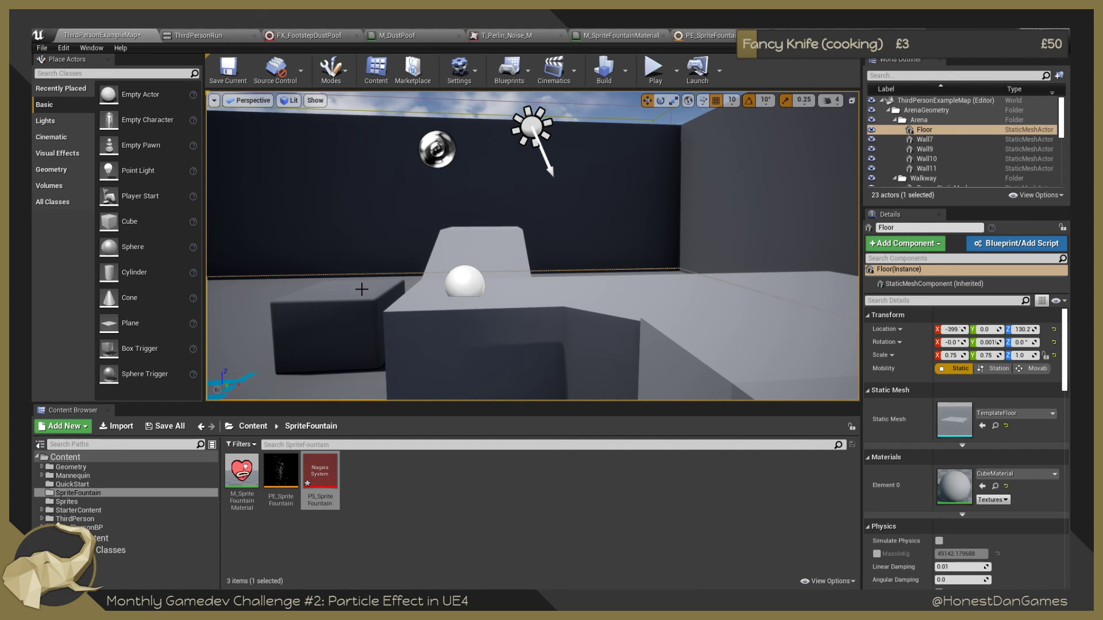
{"action": "left_click_drag", "start_coordinate": [364, 288], "coordinate": [335, 292]}
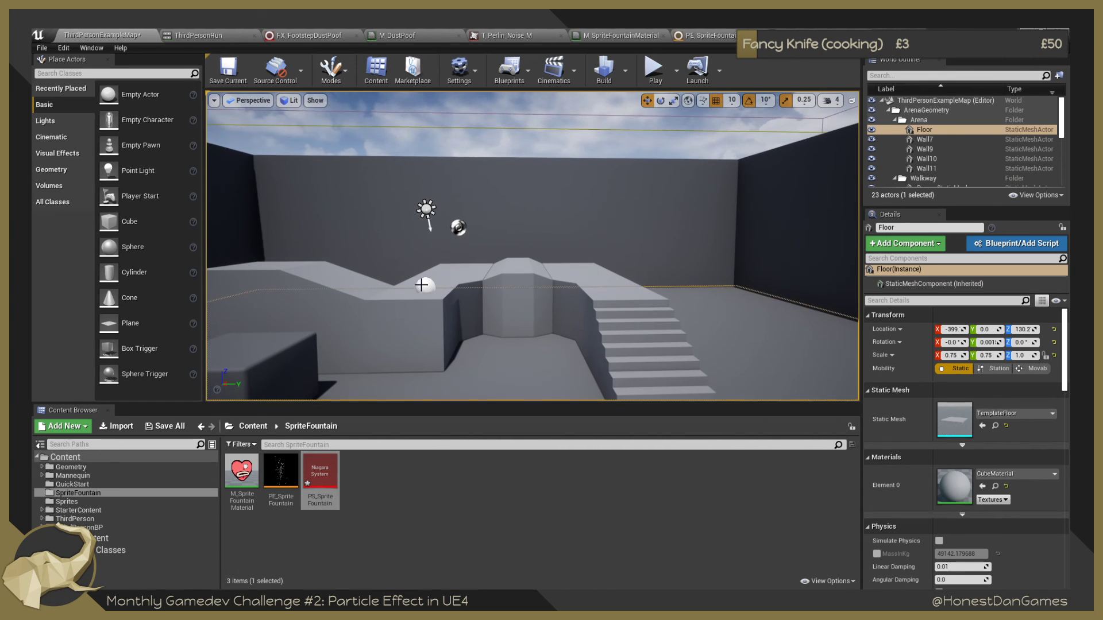
{"action": "left_click", "coordinate": [426, 283]}
{"action": "left_click", "coordinate": [494, 339]}
{"action": "left_click_drag", "start_coordinate": [494, 338], "coordinate": [494, 363]}
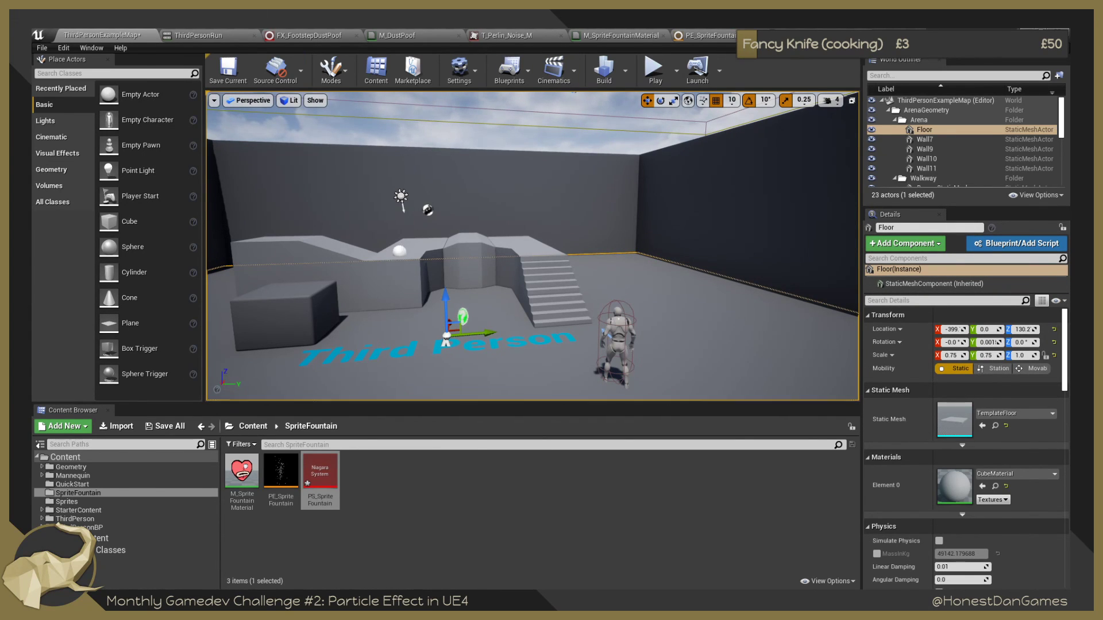
{"action": "left_click", "coordinate": [400, 251]}
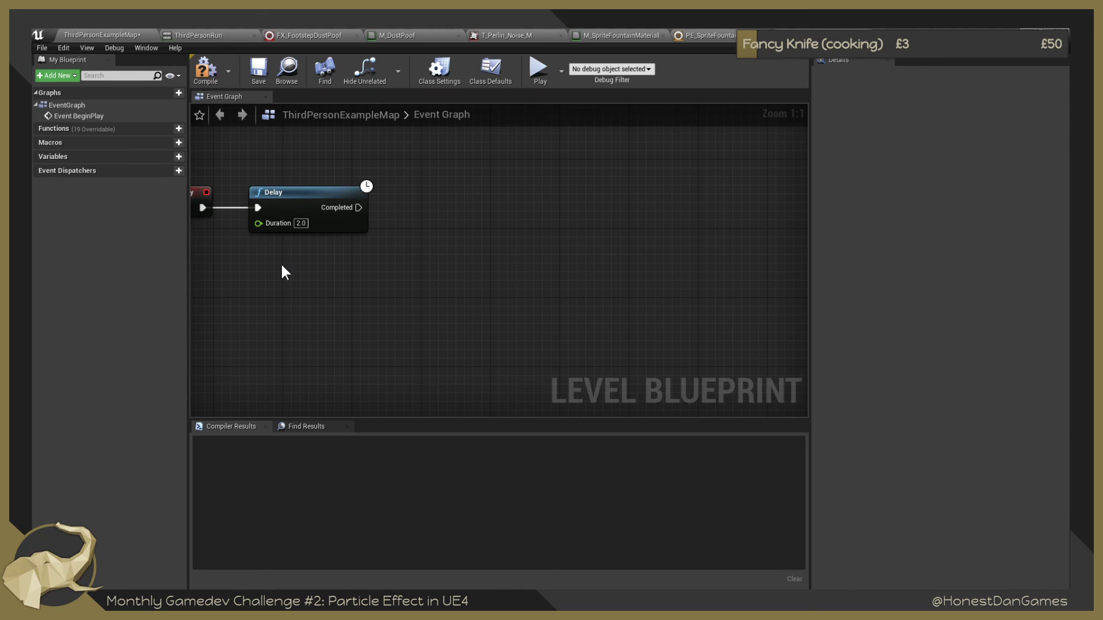
Create a reference to the new Actor in the Level Blueprint graph.
{"action": "right_click", "coordinate": [282, 266]}
{"action": "scroll", "coordinate": [285, 267], "scroll_direction": "down", "scroll_amount": 15}
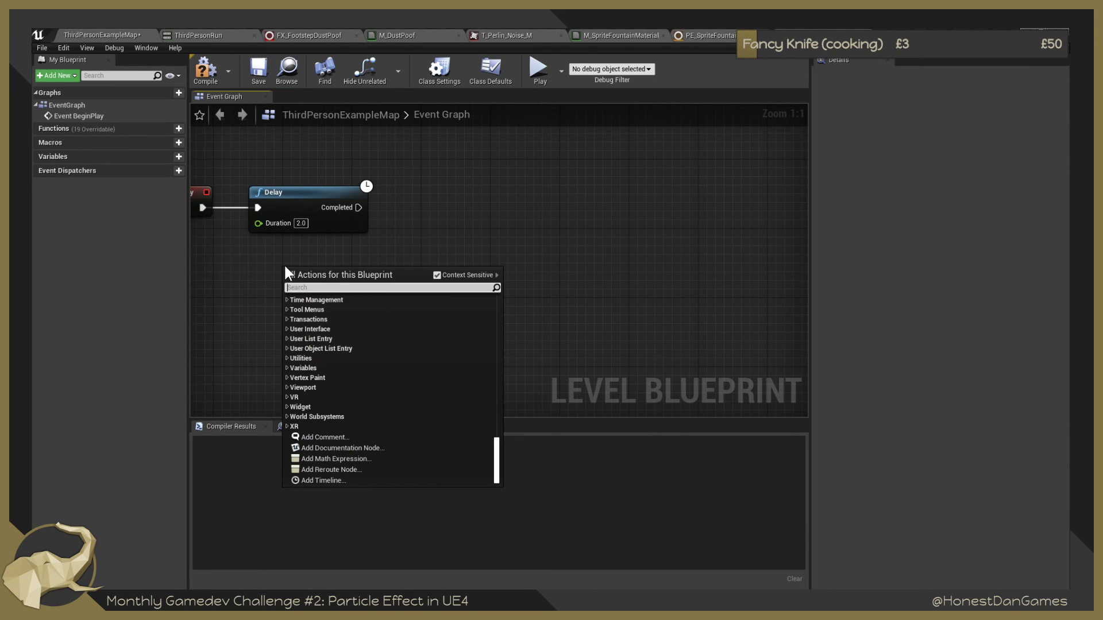
{"action": "key", "text": "Escape"}
{"action": "right_click", "coordinate": [237, 274]}
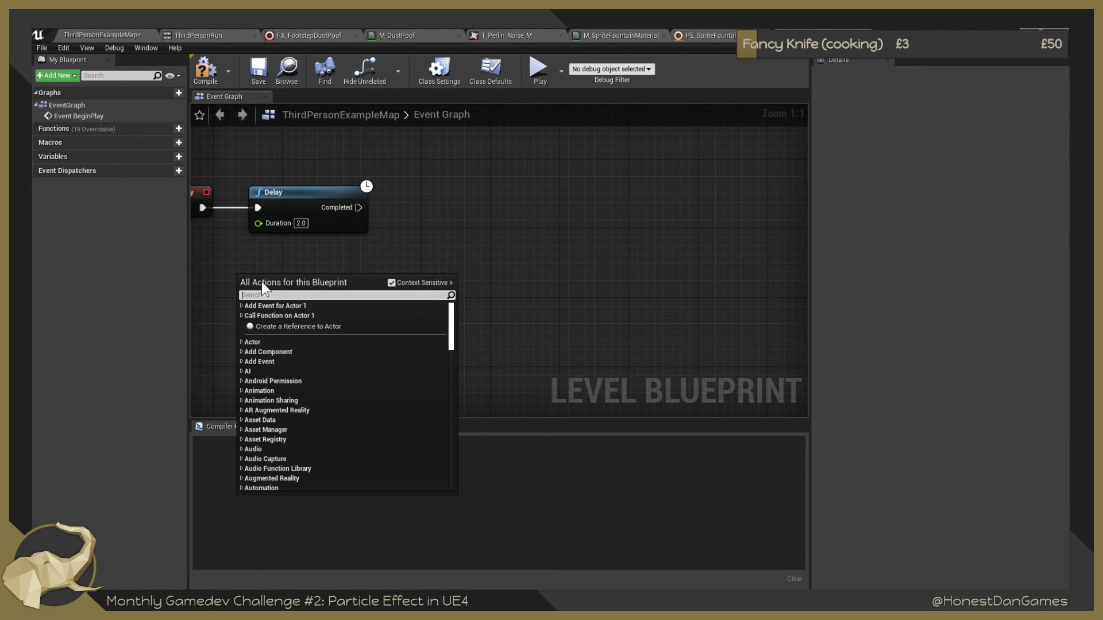
{"action": "left_click", "coordinate": [284, 325]}
{"action": "right_click_drag", "start_coordinate": [346, 319], "coordinate": [384, 288]}
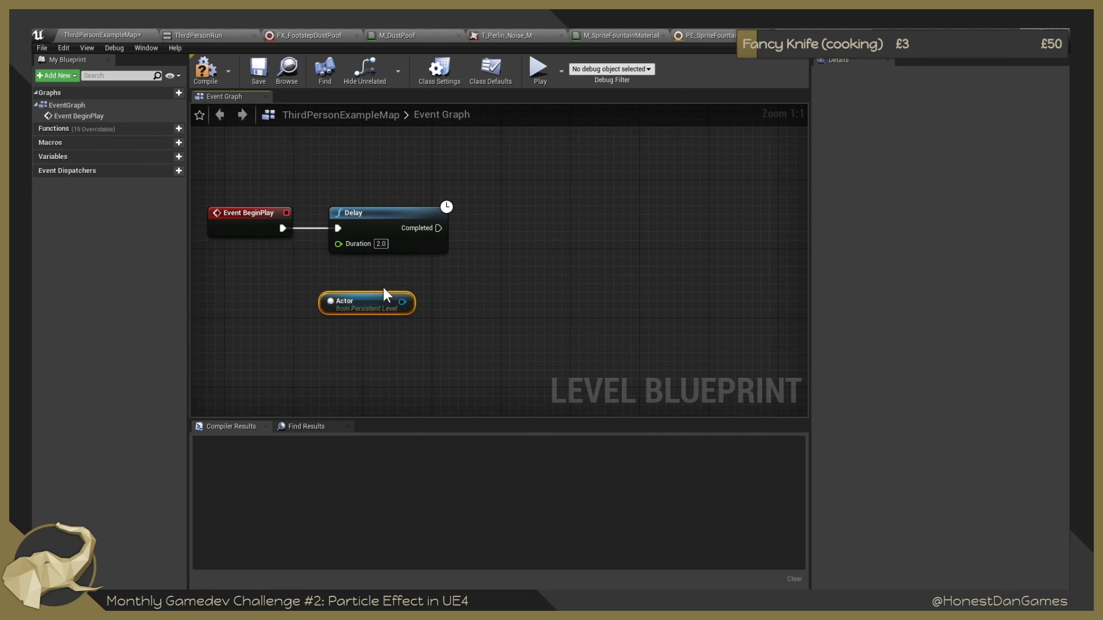
{"action": "left_click_drag", "start_coordinate": [376, 298], "coordinate": [393, 289]}
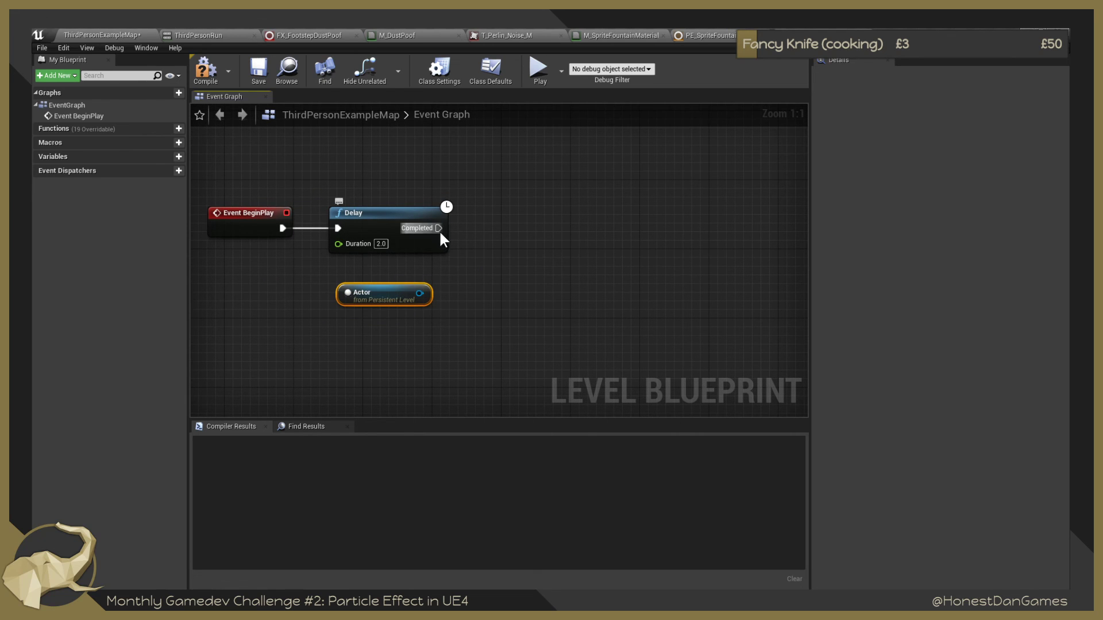
Add a Spawn Emitter Attached node after Delay's Completed output via a 'particle' search.
{"action": "left_click_drag", "start_coordinate": [438, 228], "coordinate": [487, 230]}
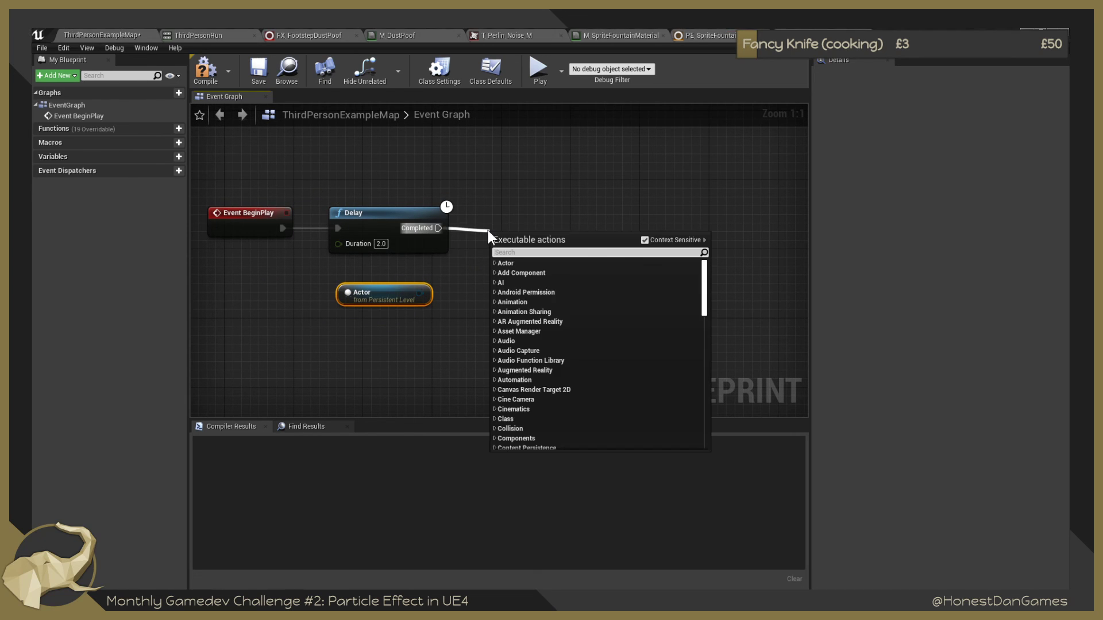
{"action": "type", "text": "particle"}
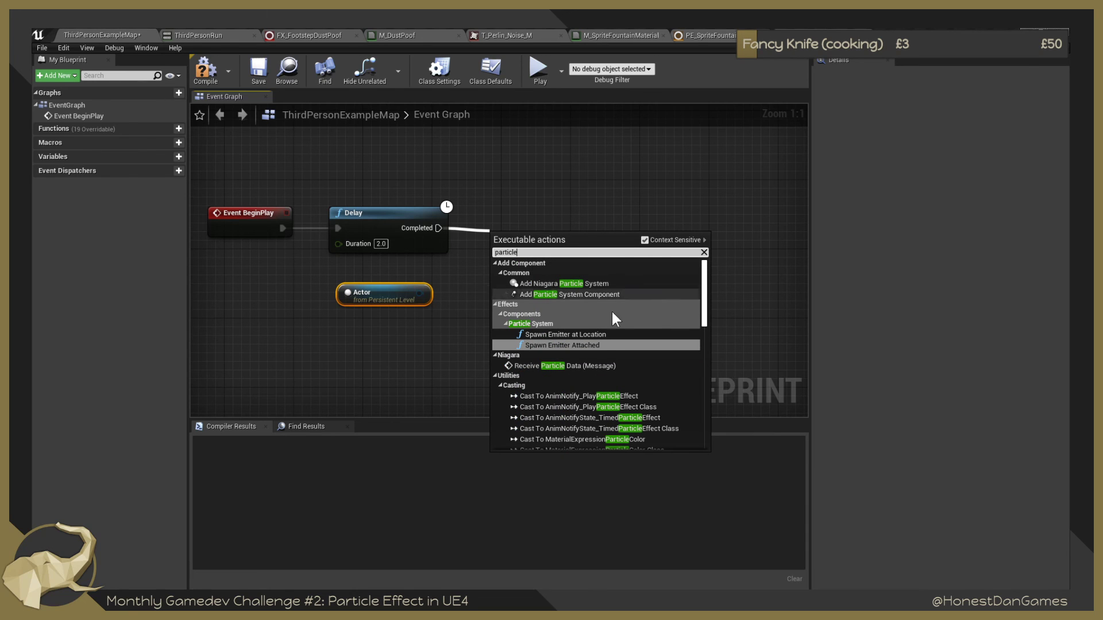
{"action": "left_click", "coordinate": [583, 346]}
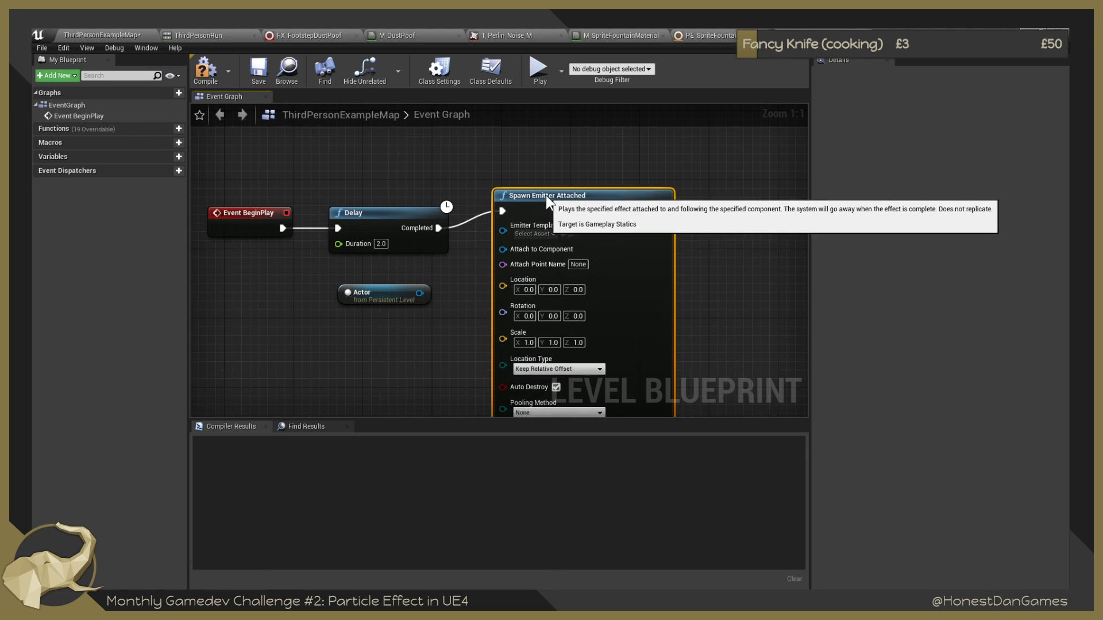
{"action": "left_click_drag", "start_coordinate": [546, 195], "coordinate": [540, 214]}
{"action": "right_click_drag", "start_coordinate": [540, 214], "coordinate": [514, 172]}
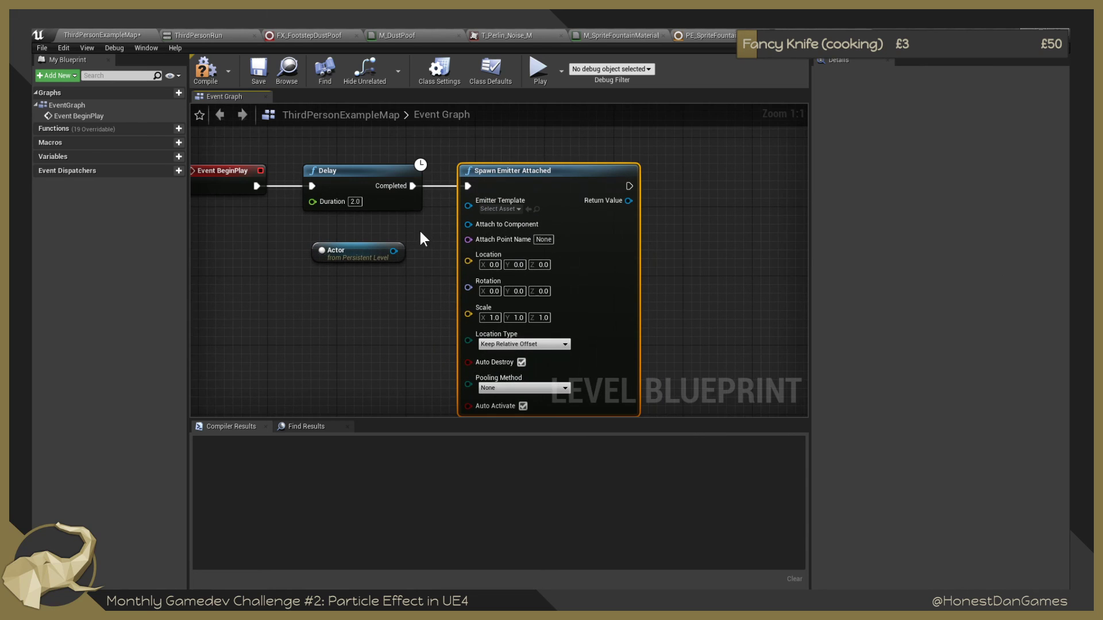
Delete the Spawn Emitter Attached node and tidy the Actor and Delay node positions.
{"action": "right_click_drag", "start_coordinate": [371, 292], "coordinate": [357, 243]}
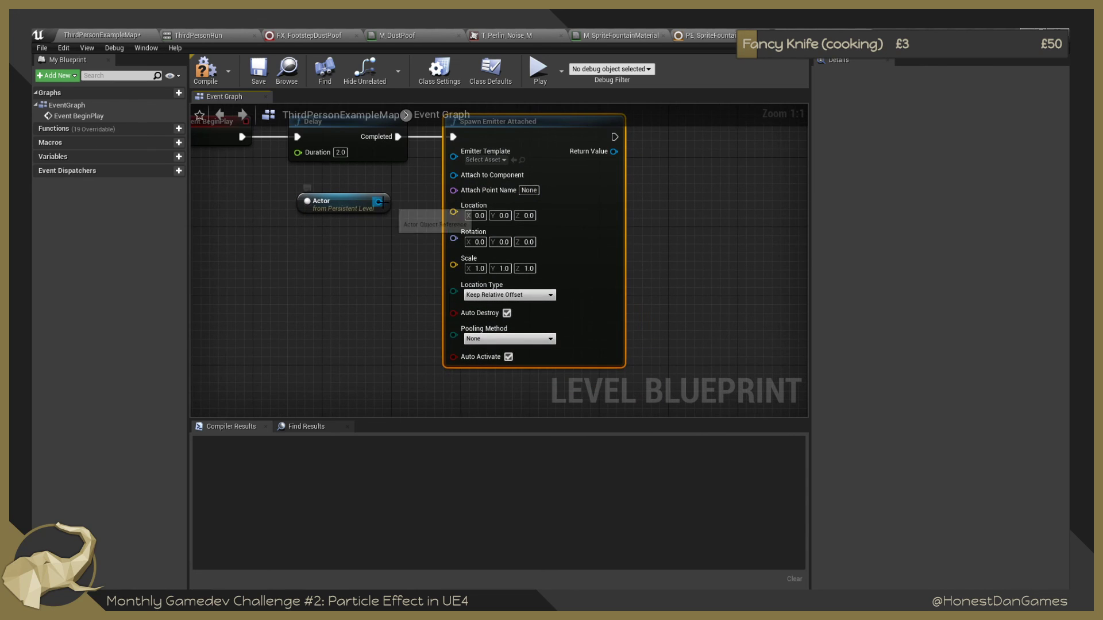
{"action": "mouse_move", "coordinate": [382, 202]}
{"action": "left_mouse_down"}
{"action": "mouse_move", "coordinate": [424, 167]}
{"action": "mouse_move", "coordinate": [384, 210]}
{"action": "left_mouse_up"}
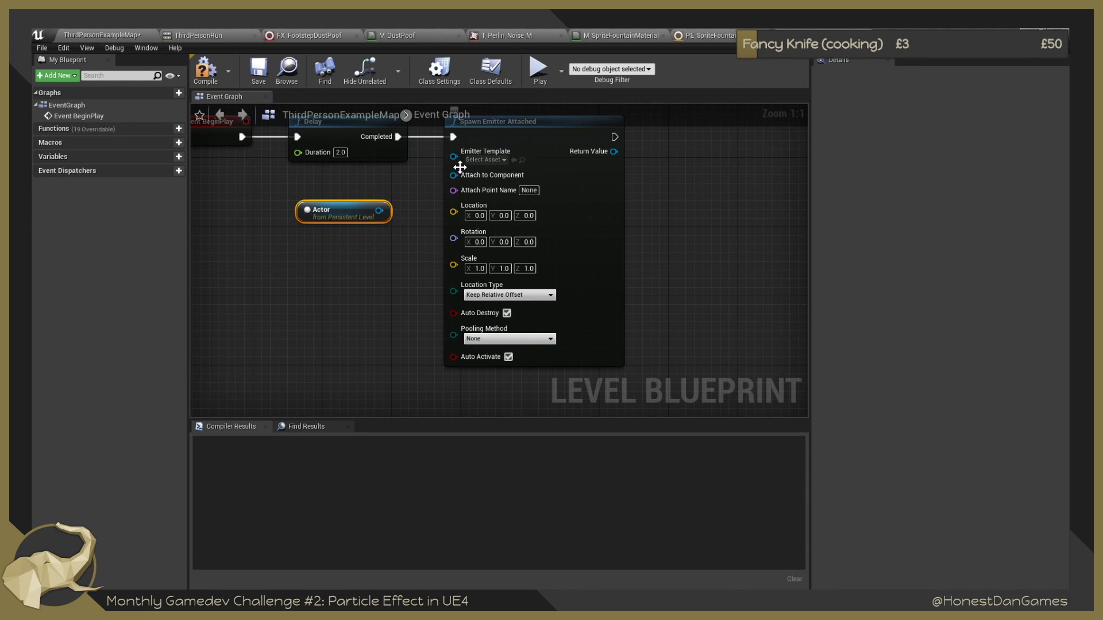
{"action": "right_click_drag", "start_coordinate": [662, 200], "coordinate": [645, 235]}
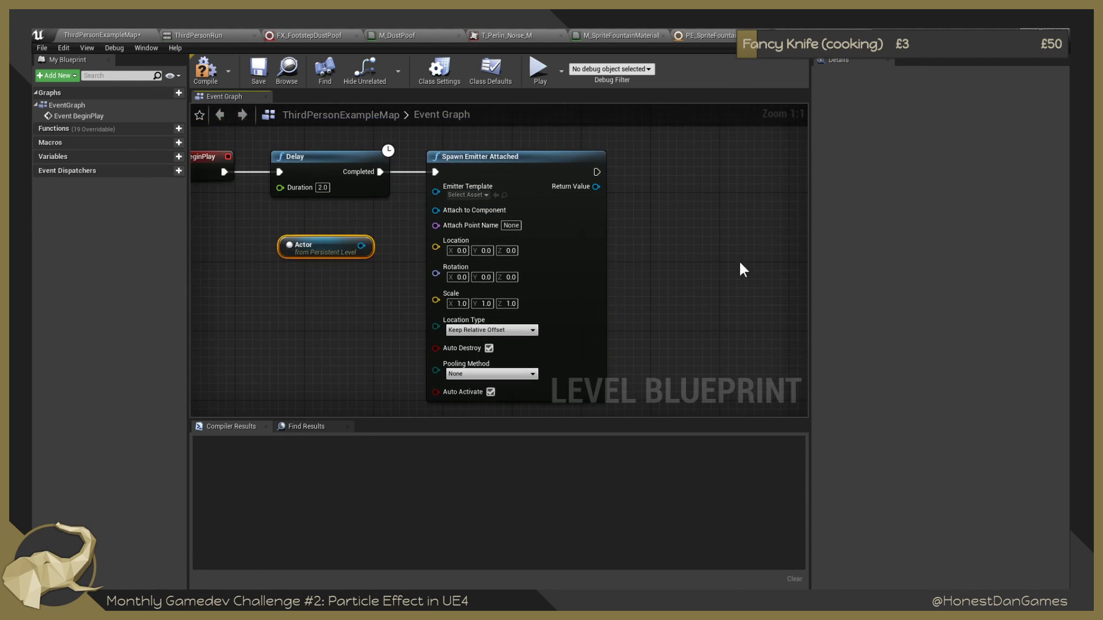
{"action": "left_click", "coordinate": [506, 161]}
{"action": "key", "text": "Delete"}
{"action": "left_click_drag", "start_coordinate": [388, 172], "coordinate": [447, 168]}
Add a Spawn Emitter at Location node after the Delay.
{"action": "type", "text": "Spawn P"}
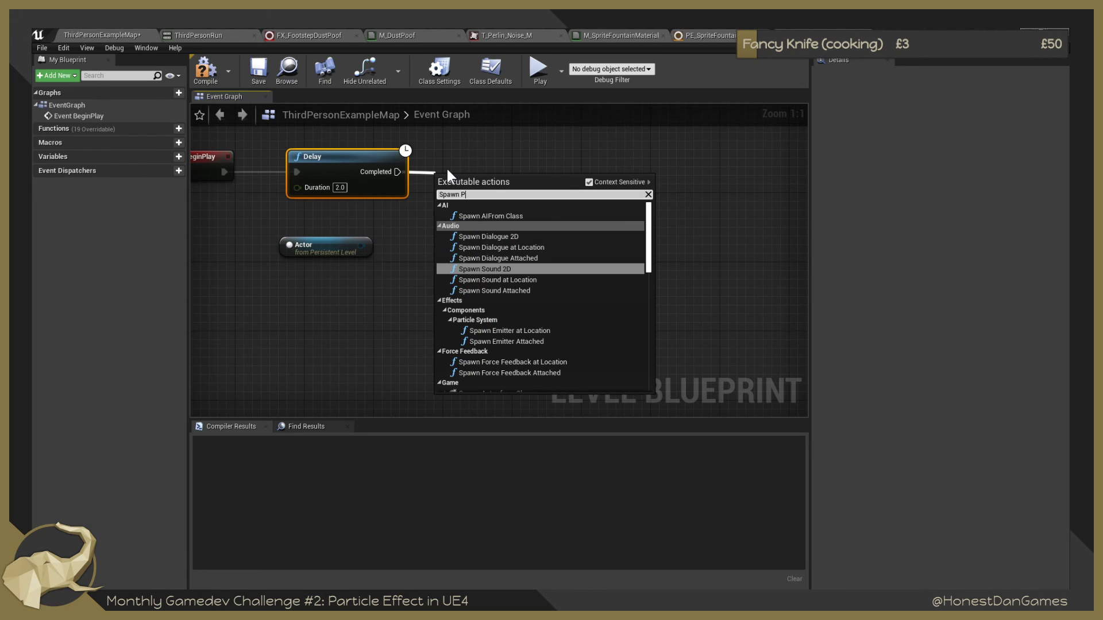
{"action": "key", "text": "BackSpace"}
{"action": "key", "text": "BackSpace"}
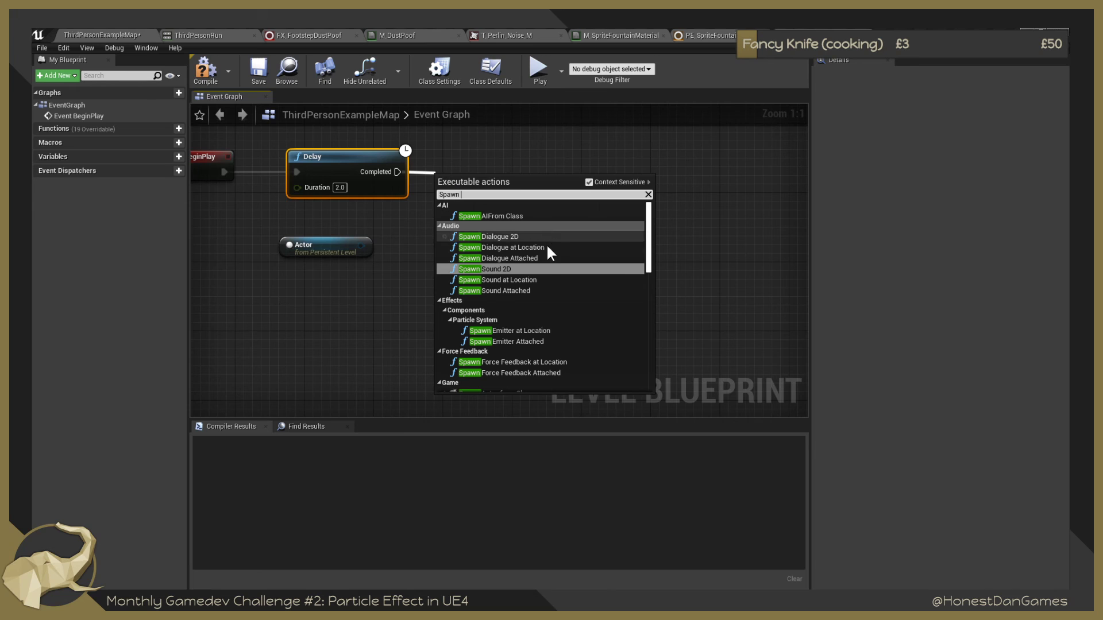
{"action": "left_click", "coordinate": [548, 334]}
{"action": "left_click_drag", "start_coordinate": [494, 183], "coordinate": [531, 159]}
Add GetActorLocation from the Actor reference and feed it into the spawn node's Location.
{"action": "left_click_drag", "start_coordinate": [360, 245], "coordinate": [384, 295]}
{"action": "type", "text": "Get Loc"}
{"action": "key", "text": "Return"}
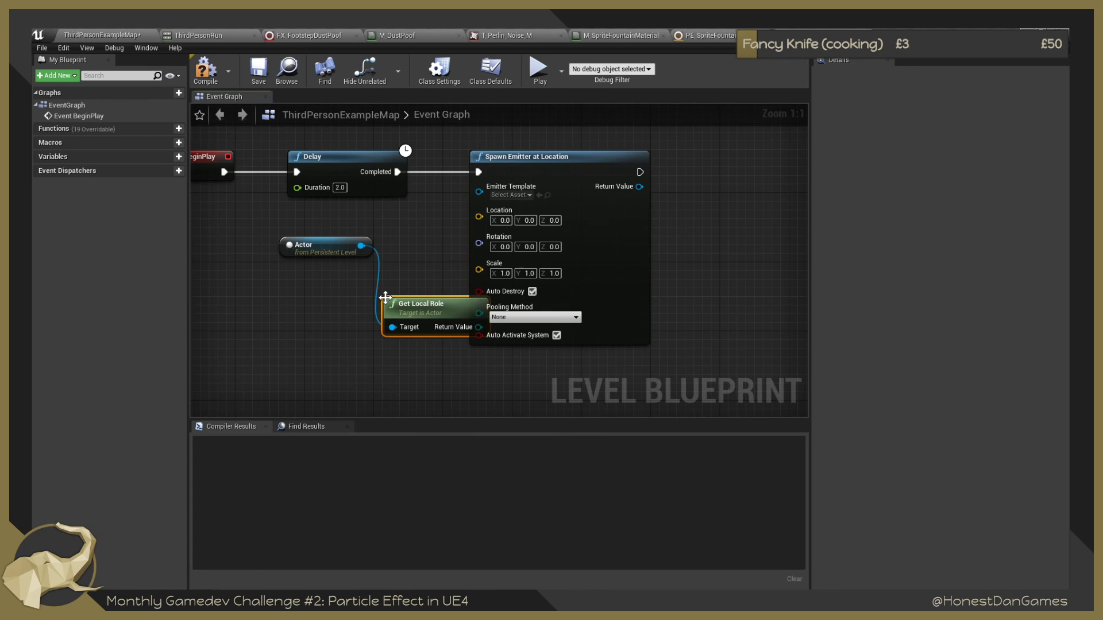
{"action": "key", "text": "ctrl+z"}
{"action": "left_click_drag", "start_coordinate": [362, 247], "coordinate": [395, 280]}
{"action": "type", "text": "Get L"}
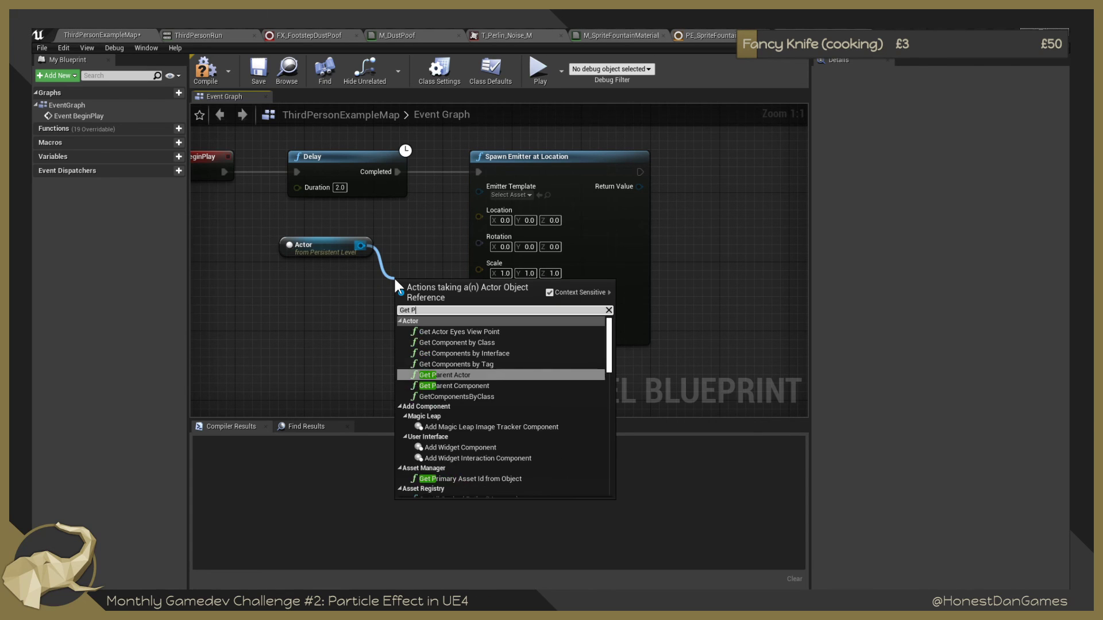
{"action": "type", "text": "ocation"}
{"action": "key", "text": "Return"}
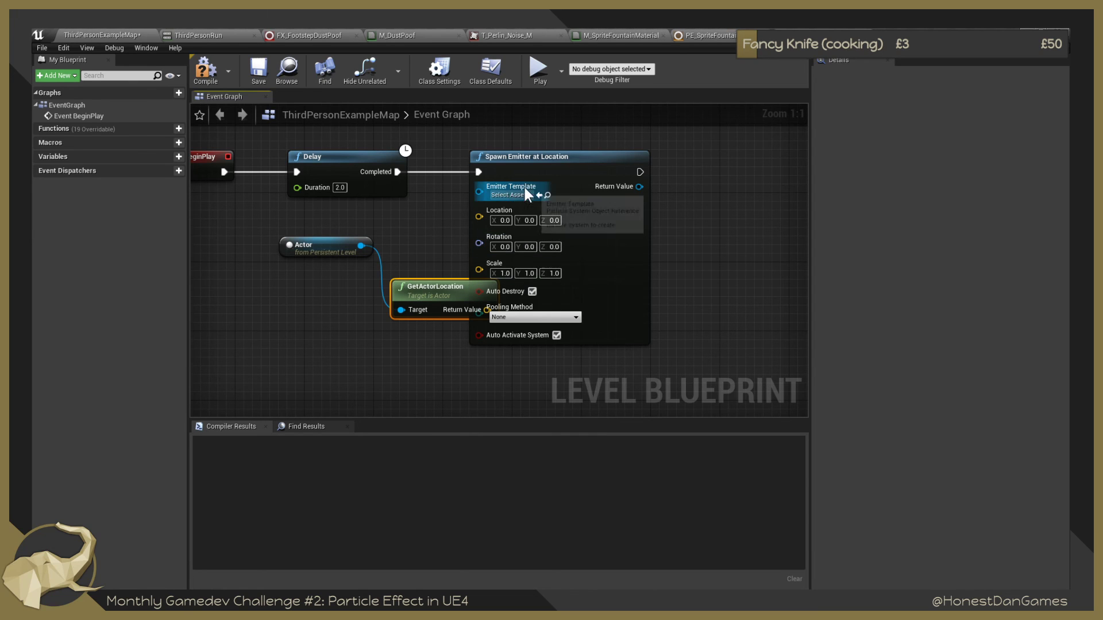
{"action": "left_click_drag", "start_coordinate": [532, 156], "coordinate": [618, 155]}
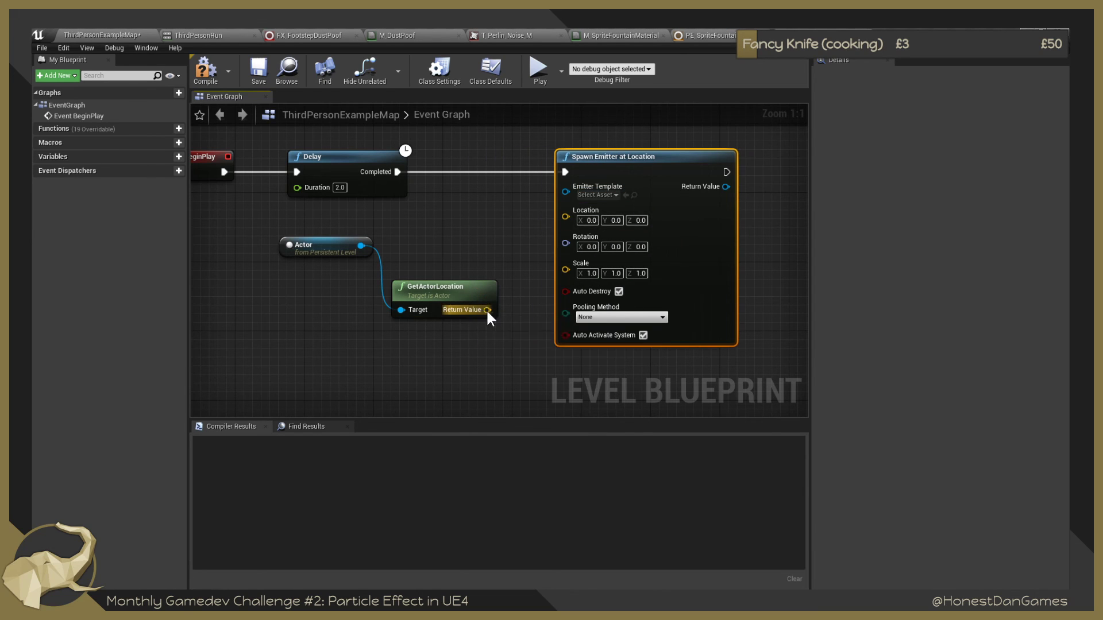
{"action": "left_click_drag", "start_coordinate": [487, 310], "coordinate": [565, 216]}
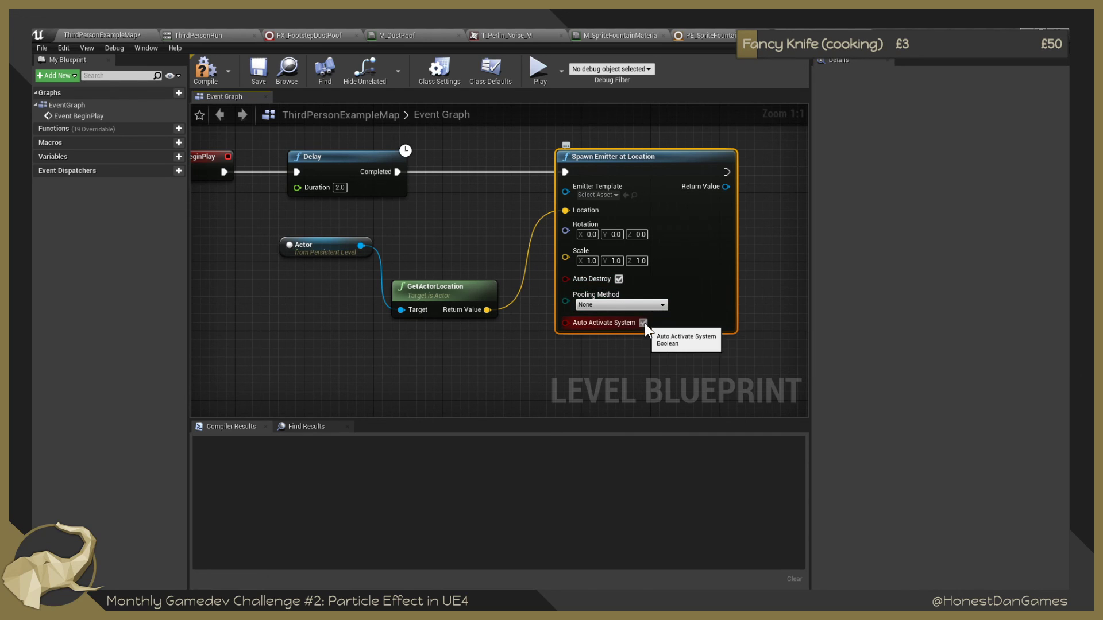
Set the spawn node's Pooling Method to Auto Release.
{"action": "mouse_move", "coordinate": [642, 382]}
{"action": "right_mouse_down"}
{"action": "mouse_move", "coordinate": [601, 380]}
{"action": "mouse_move", "coordinate": [644, 367]}
{"action": "right_mouse_up"}
{"action": "left_click_drag", "start_coordinate": [462, 281], "coordinate": [470, 282]}
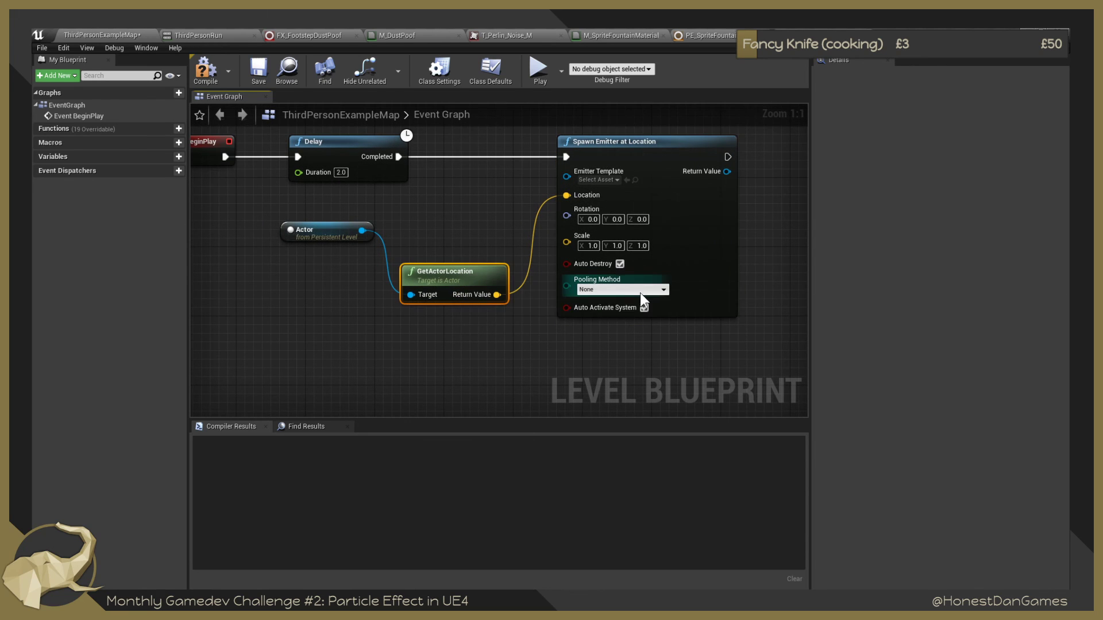
{"action": "left_click", "coordinate": [640, 291]}
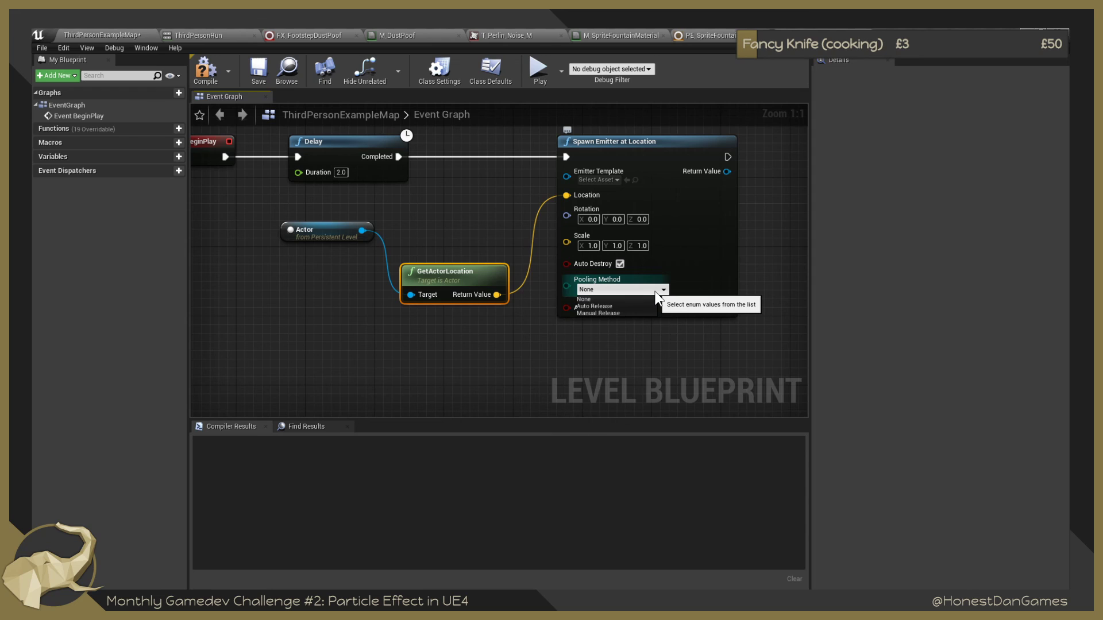
{"action": "left_click", "coordinate": [610, 305]}
{"action": "left_click", "coordinate": [518, 362]}
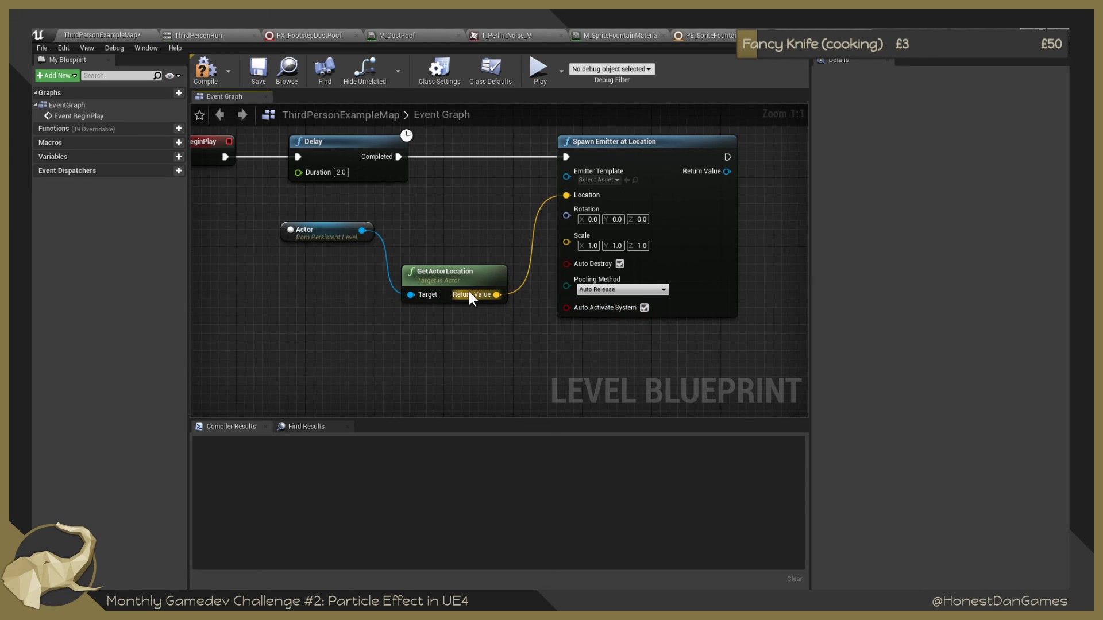
{"action": "scroll", "coordinate": [469, 298], "scroll_direction": "down", "scroll_amount": 1}
{"action": "scroll", "coordinate": [582, 233], "scroll_direction": "up", "scroll_amount": 1}
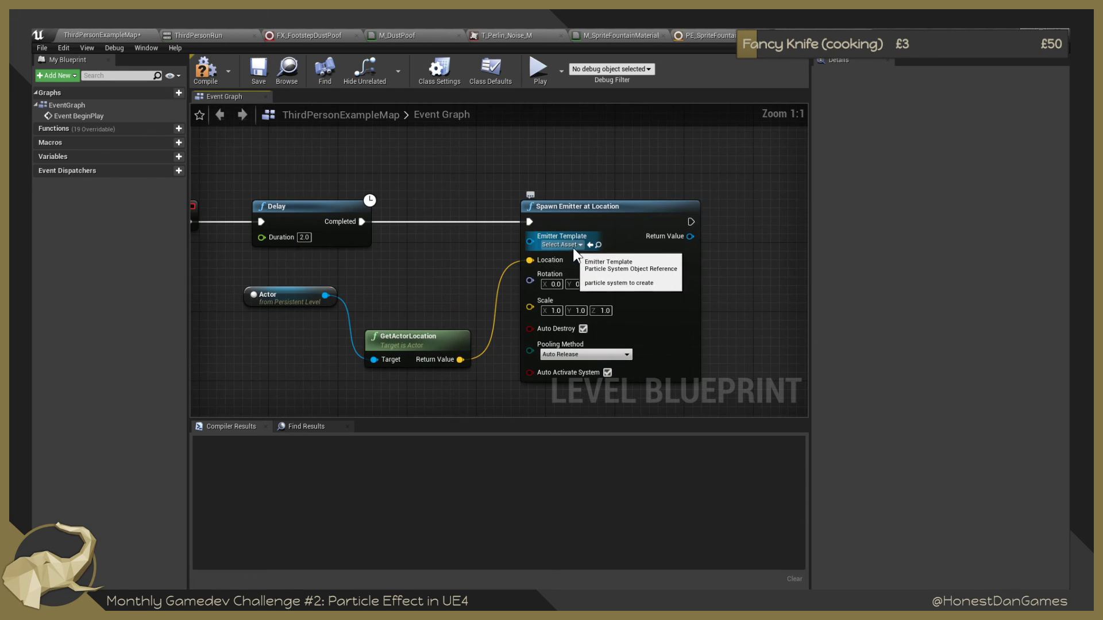
Search the Emitter Template asset list for 'PS' and close it without choosing anything.
{"action": "left_click", "coordinate": [578, 245]}
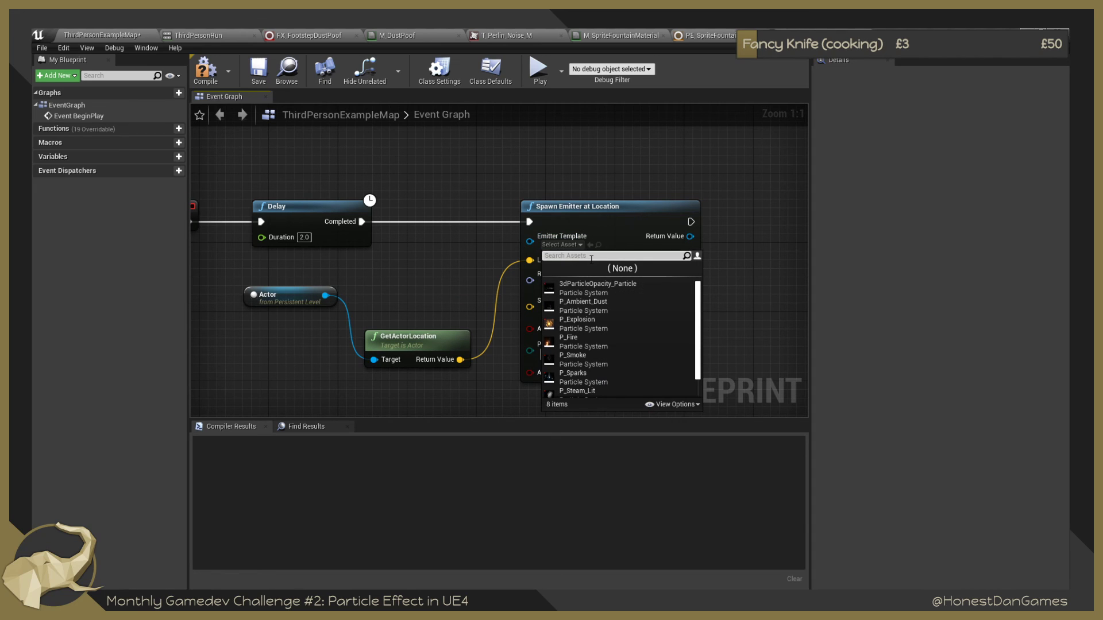
{"action": "scroll", "coordinate": [698, 298], "scroll_direction": "down", "scroll_amount": 1}
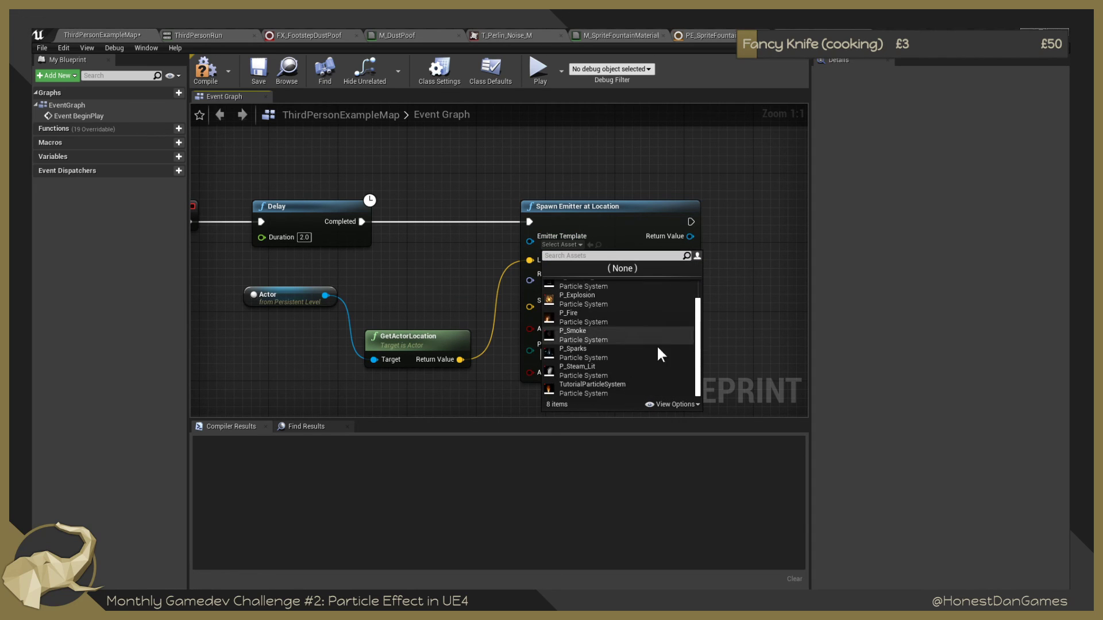
{"action": "scroll", "coordinate": [700, 360], "scroll_direction": "up", "scroll_amount": 1}
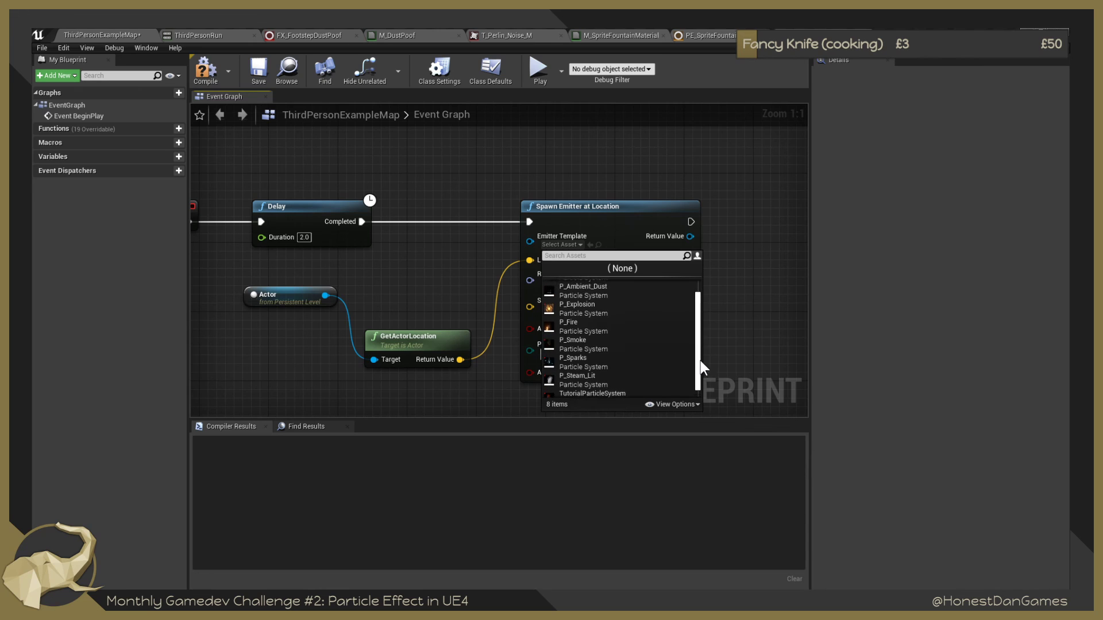
{"action": "scroll", "coordinate": [700, 360], "scroll_direction": "up", "scroll_amount": 1}
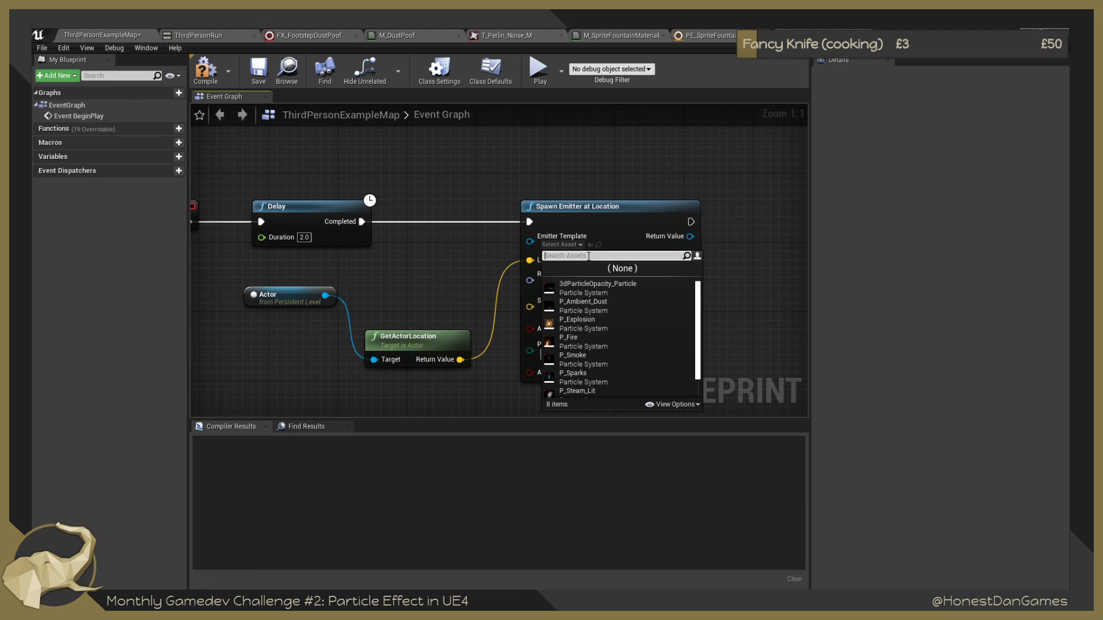
{"action": "type", "text": "PS"}
{"action": "left_click", "coordinate": [483, 246]}
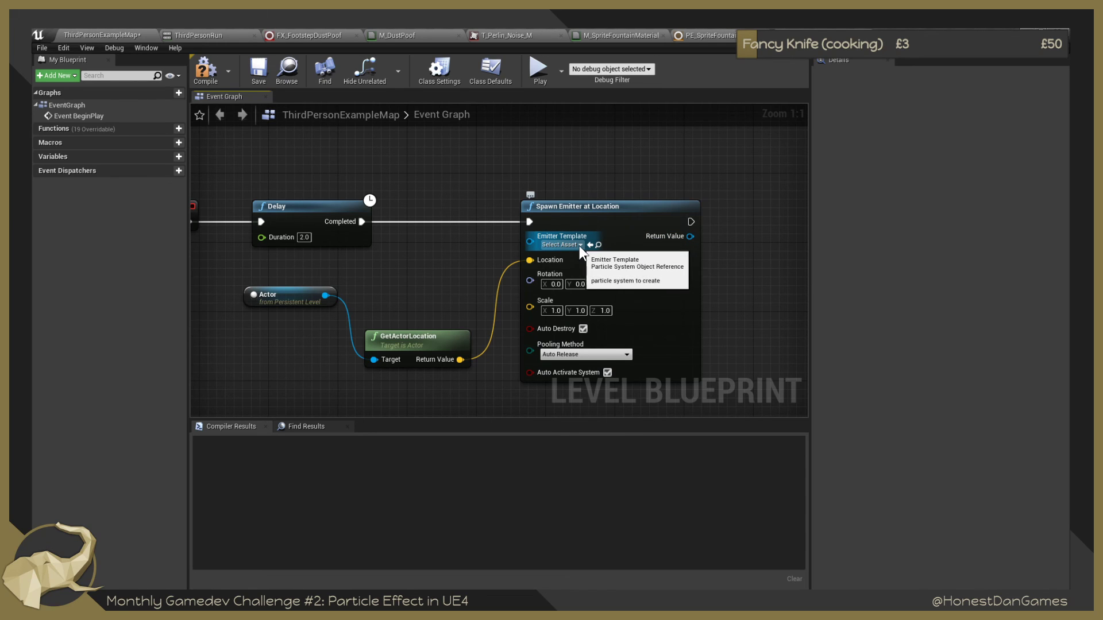
{"action": "left_click", "coordinate": [579, 246]}
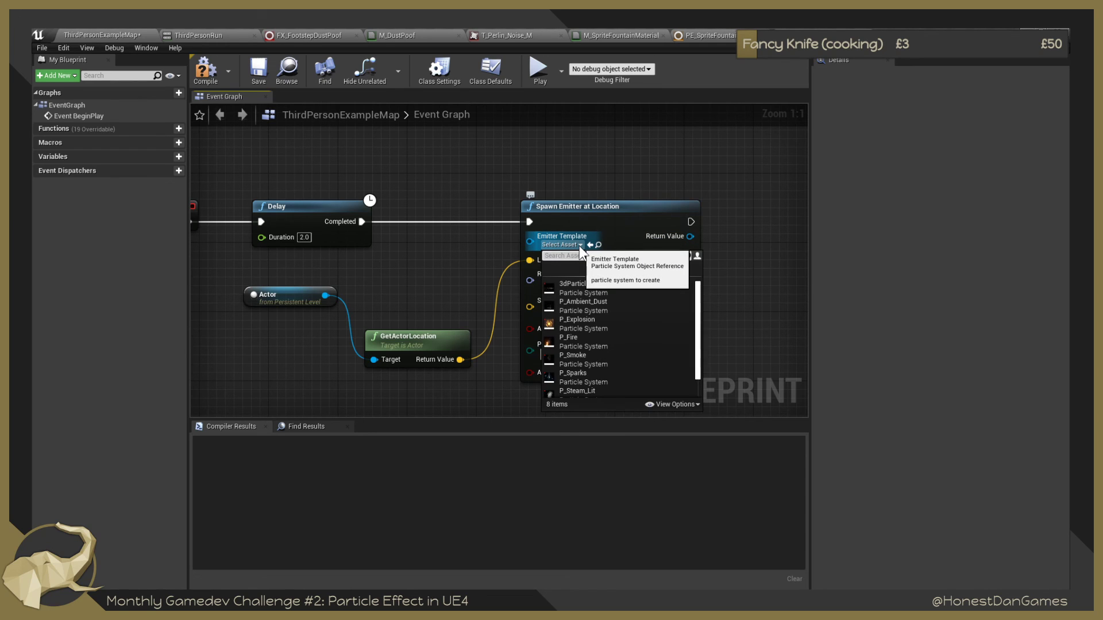
{"action": "left_click", "coordinate": [434, 258]}
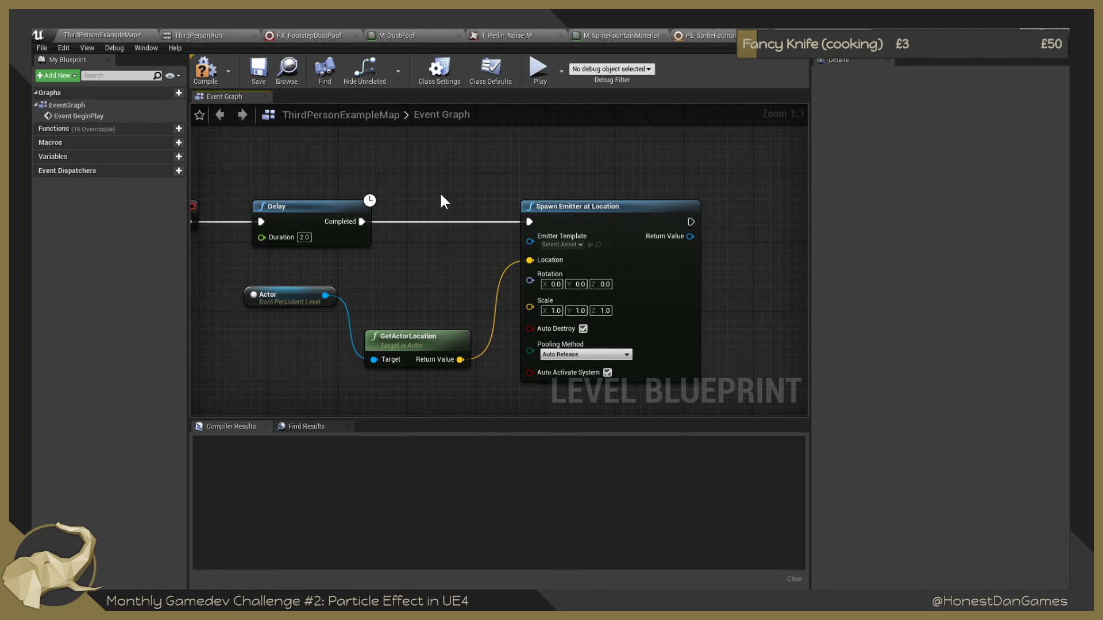
{"action": "scroll", "coordinate": [436, 297], "scroll_direction": "down", "scroll_amount": 3}
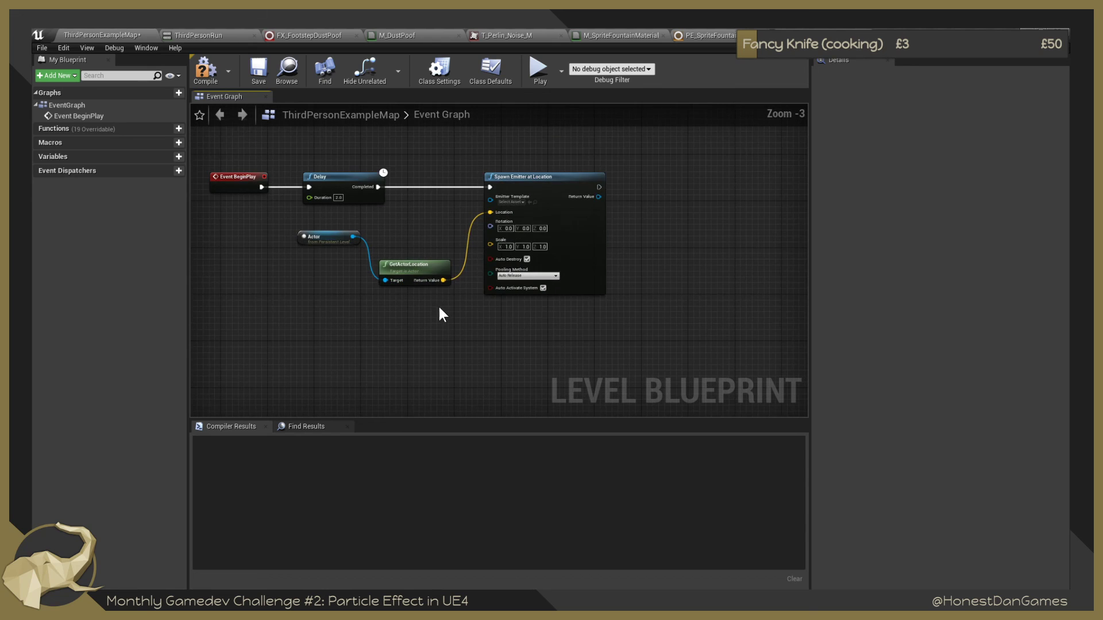
{"action": "right_click_drag", "start_coordinate": [438, 305], "coordinate": [472, 364]}
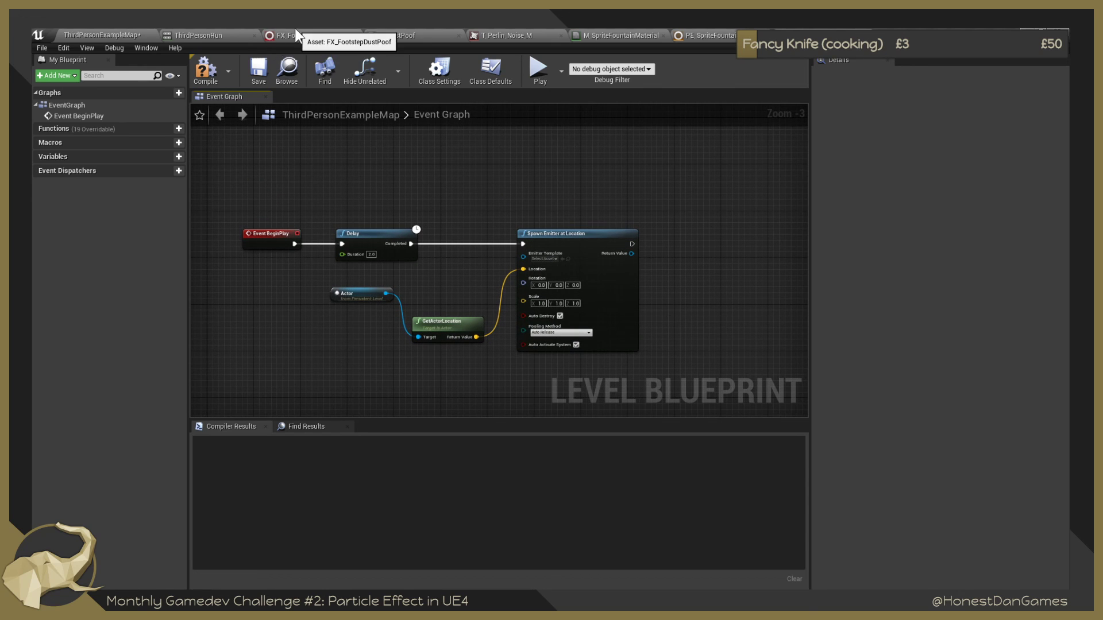
Try dragging PS_SpriteFountain from the level editor into the graph, then open the actions list.
{"action": "left_click", "coordinate": [130, 35]}
{"action": "left_click_drag", "start_coordinate": [342, 507], "coordinate": [449, 186]}
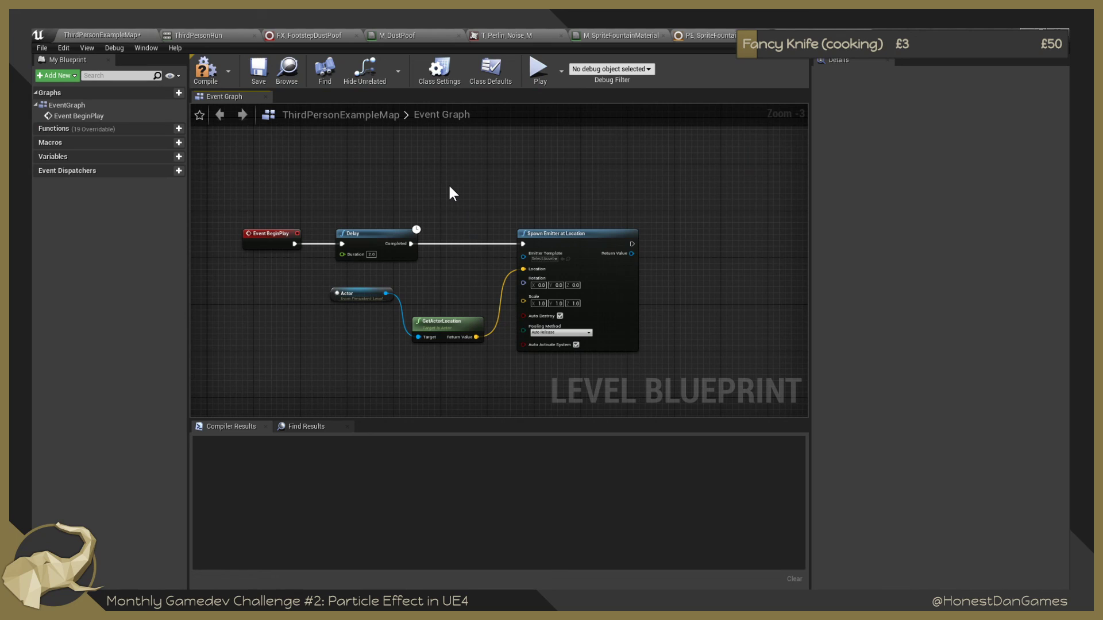
{"action": "right_click", "coordinate": [450, 182]}
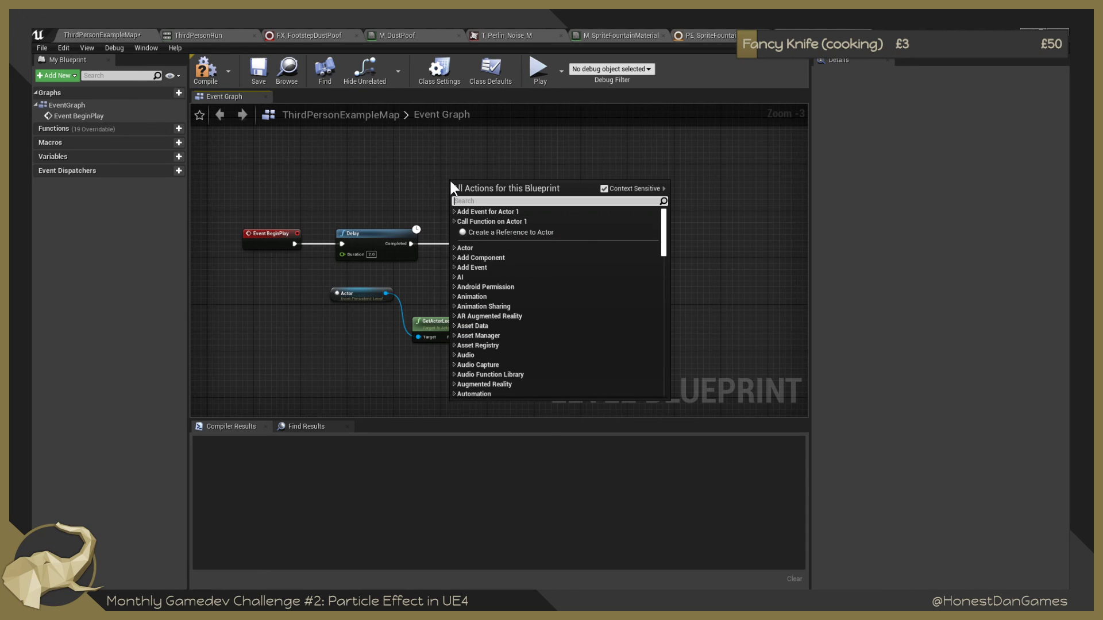
Replace Spawn Emitter at Location with a new Spawn System at Location node.
{"action": "type", "text": "System"}
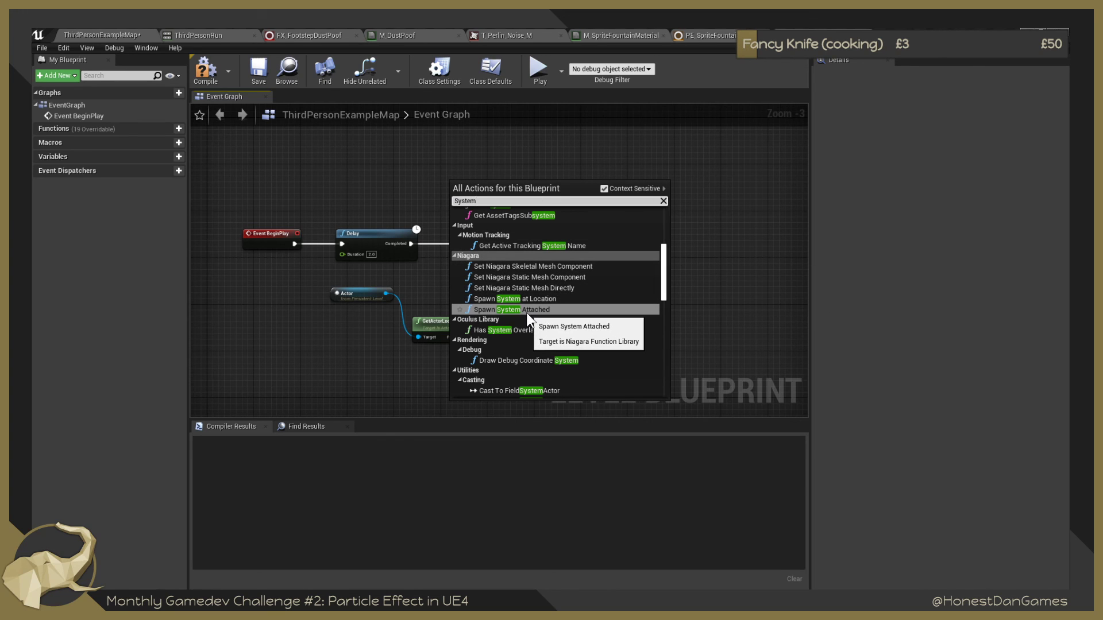
{"action": "left_click", "coordinate": [535, 299]}
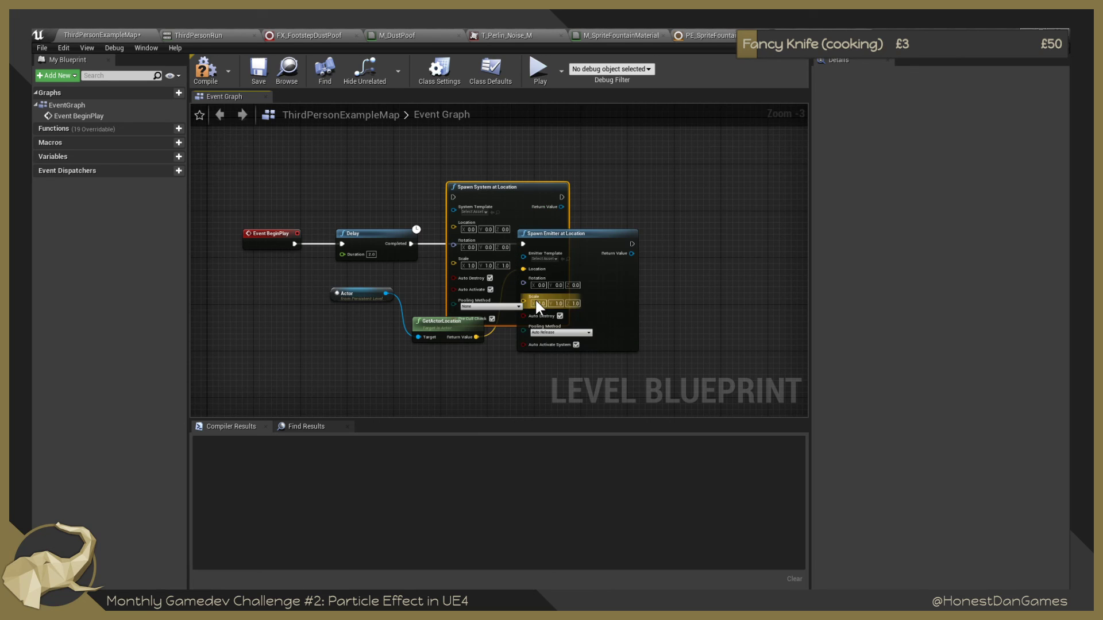
{"action": "left_click", "coordinate": [590, 235]}
{"action": "key", "text": "Delete"}
{"action": "left_click_drag", "start_coordinate": [500, 189], "coordinate": [553, 242]}
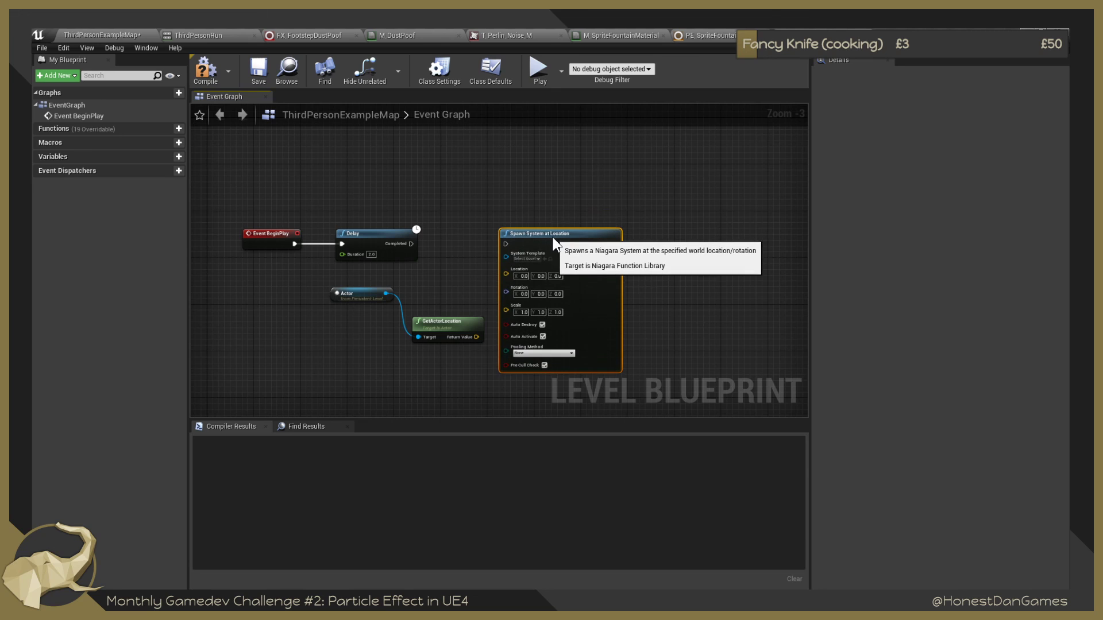
Wire Delay and GetActorLocation into Spawn System at Location and set pooling to Auto Release.
{"action": "left_click_drag", "start_coordinate": [411, 244], "coordinate": [541, 241]}
{"action": "left_click_drag", "start_coordinate": [476, 338], "coordinate": [529, 274]}
{"action": "scroll", "coordinate": [542, 353], "scroll_direction": "up", "scroll_amount": 3}
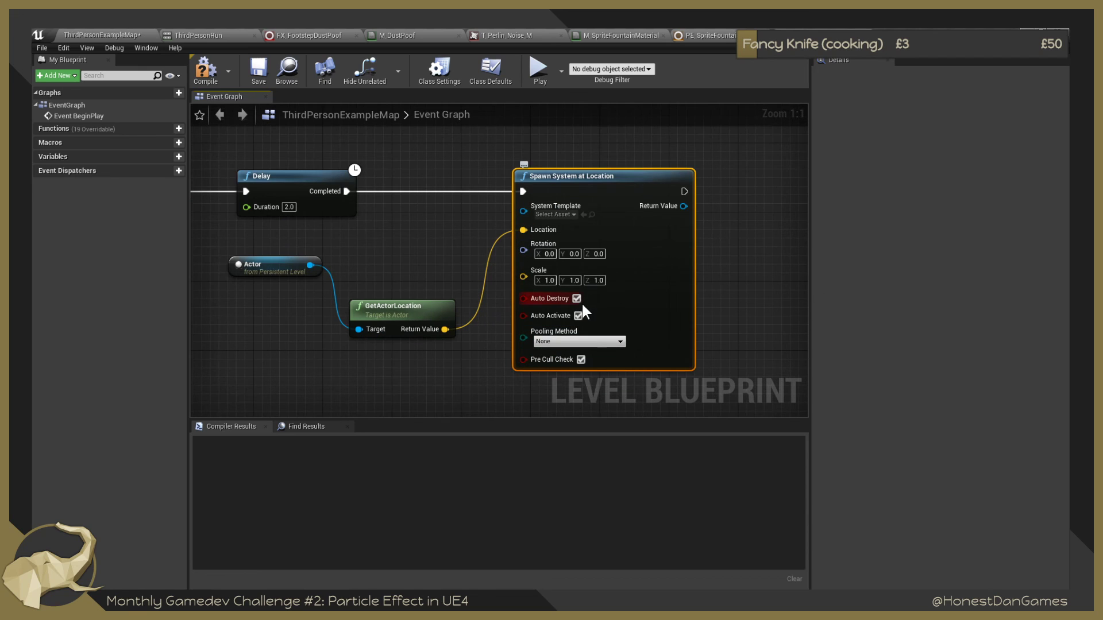
{"action": "left_click", "coordinate": [576, 341]}
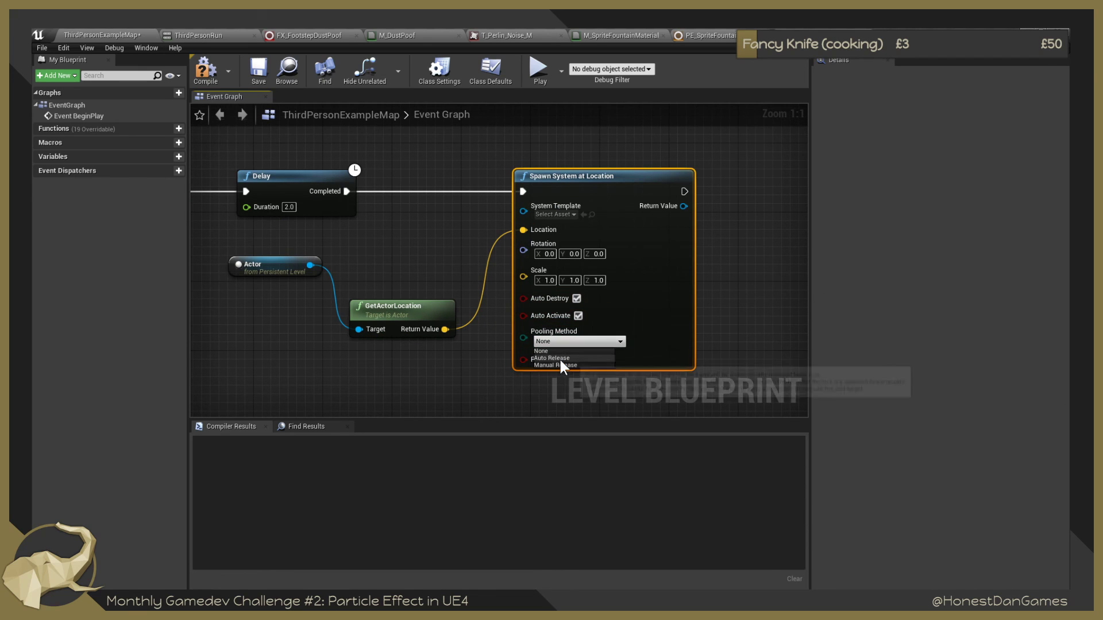
{"action": "left_click", "coordinate": [560, 360]}
{"action": "left_click", "coordinate": [467, 354]}
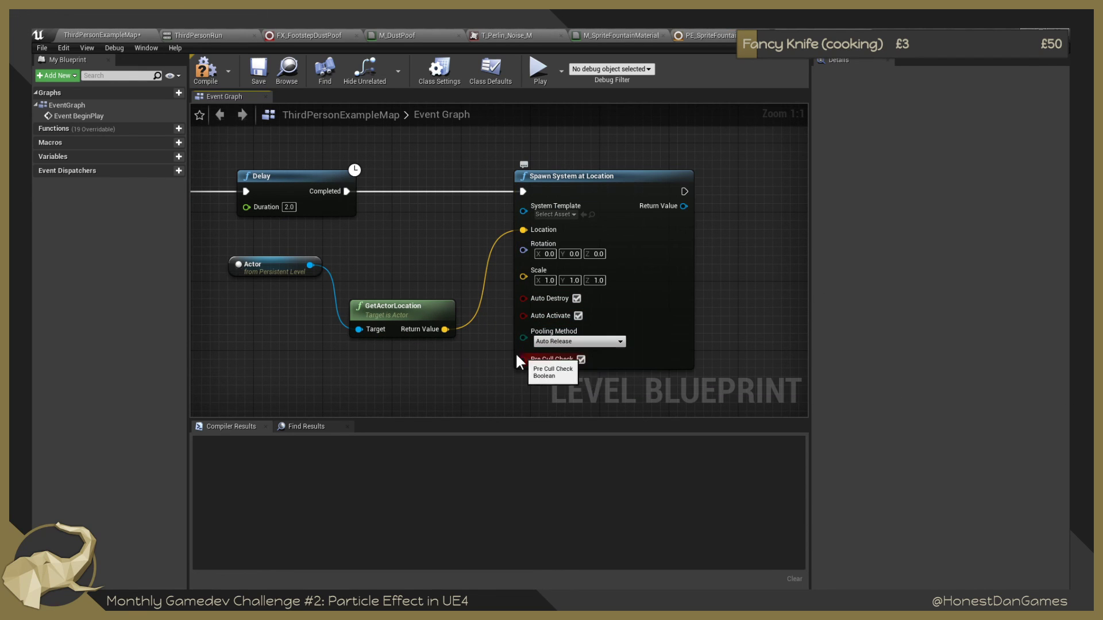
{"action": "scroll", "coordinate": [379, 279], "scroll_direction": "down", "scroll_amount": 1}
Set the Spawn System at Location node's System Template to PS_SpriteFountain.
{"action": "left_click", "coordinate": [542, 223]}
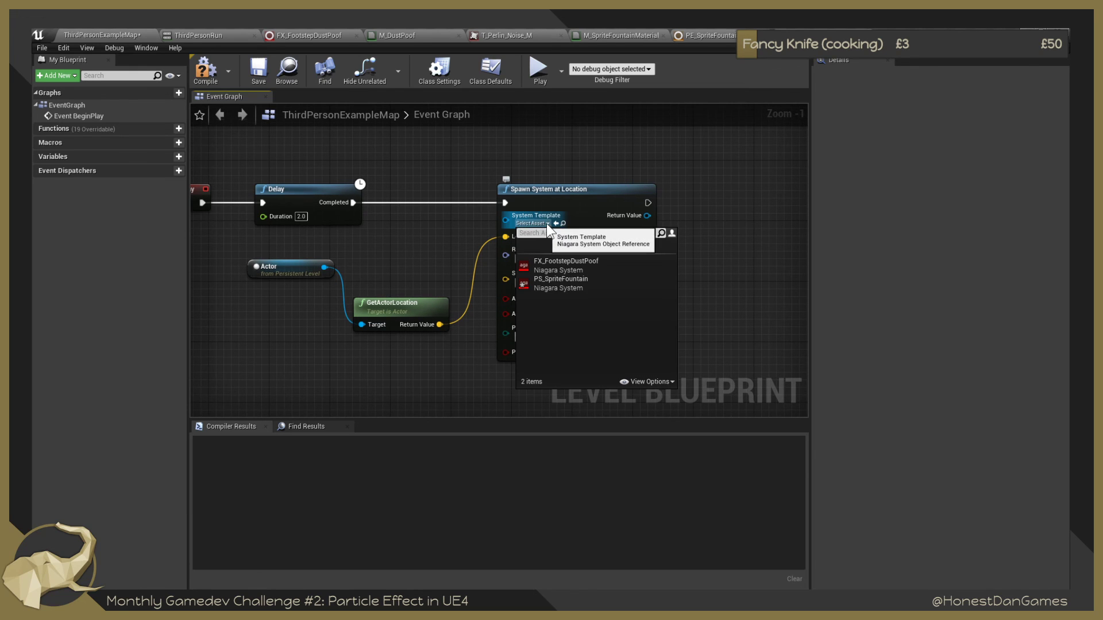
{"action": "left_click", "coordinate": [591, 284]}
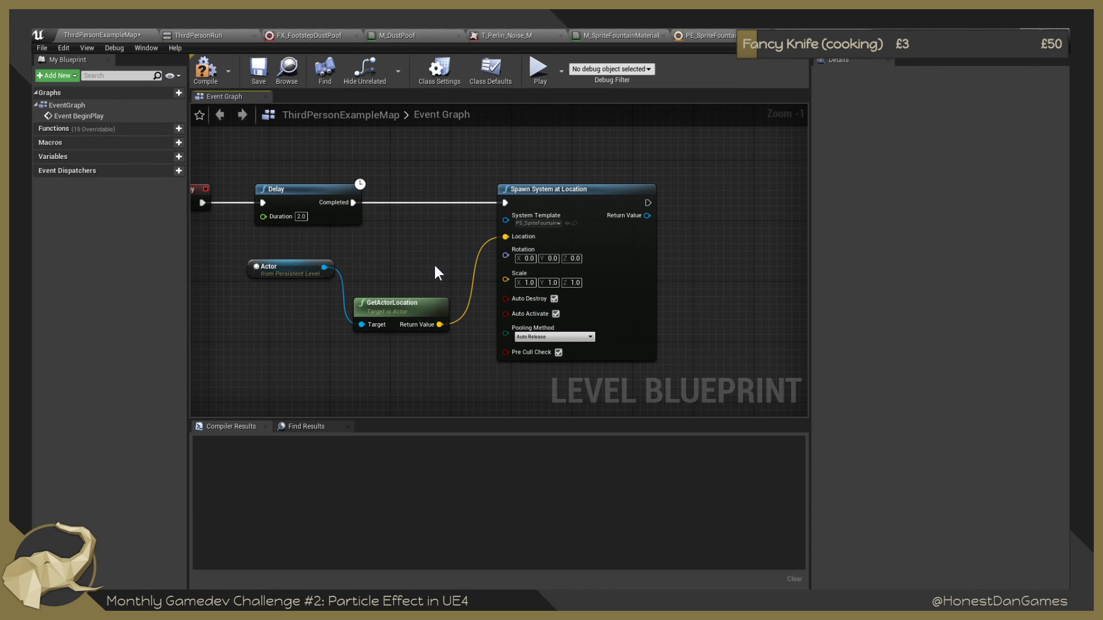
{"action": "scroll", "coordinate": [419, 229], "scroll_direction": "down", "scroll_amount": 2}
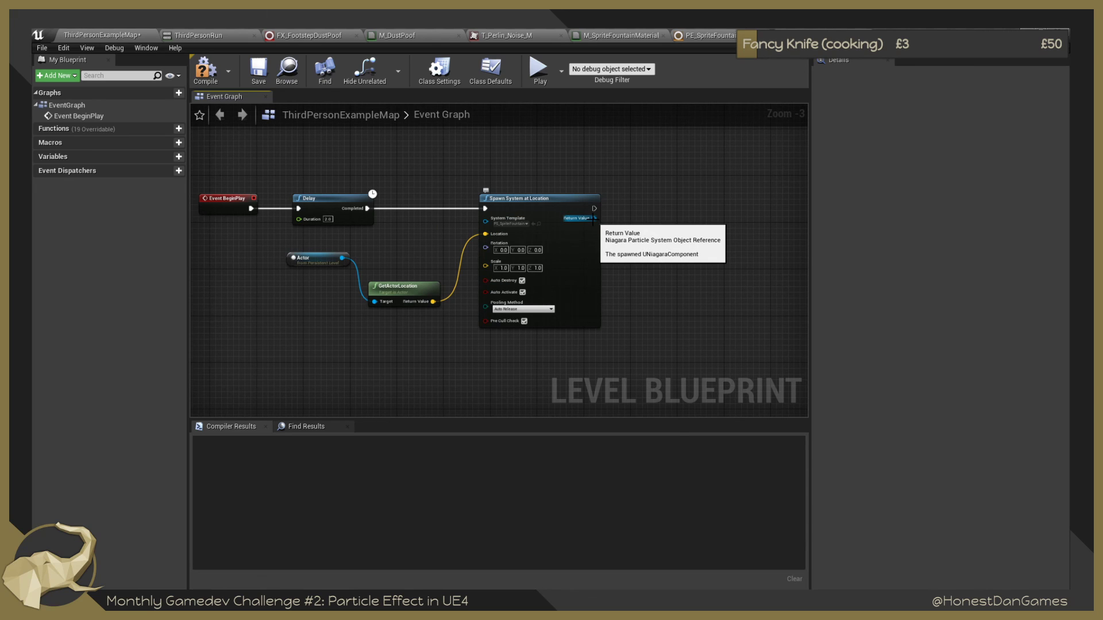
Wire the spawn node's exec output back into the Delay input to form a loop.
{"action": "right_click_drag", "start_coordinate": [640, 229], "coordinate": [694, 267]}
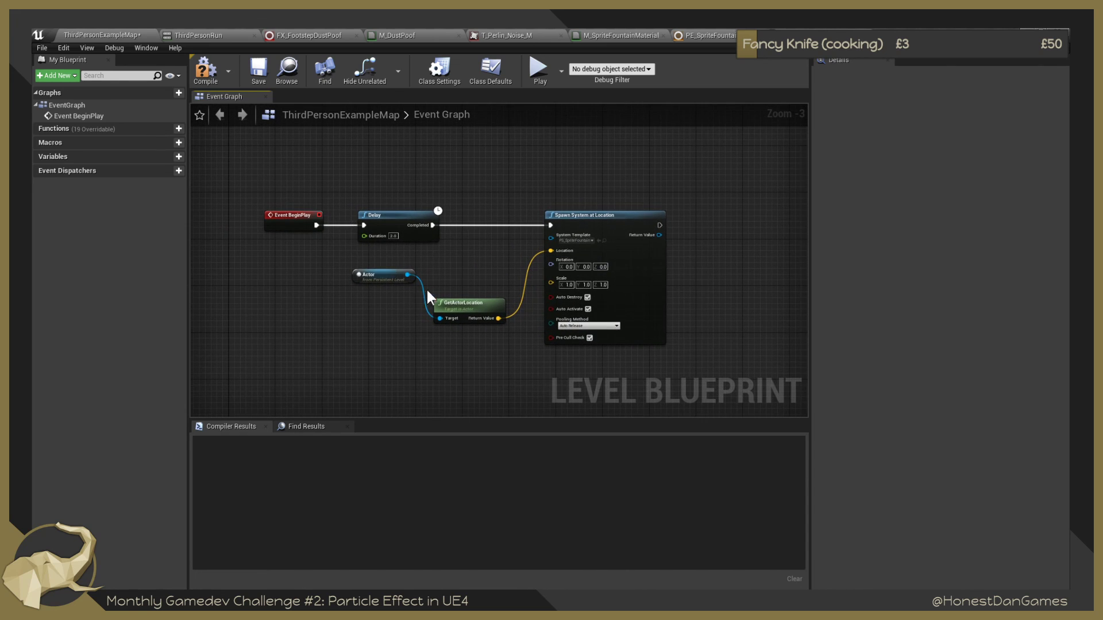
{"action": "right_click_drag", "start_coordinate": [498, 230], "coordinate": [394, 239]}
{"action": "scroll", "coordinate": [394, 239], "scroll_direction": "up", "scroll_amount": 2}
{"action": "right_click_drag", "start_coordinate": [366, 278], "coordinate": [385, 251]}
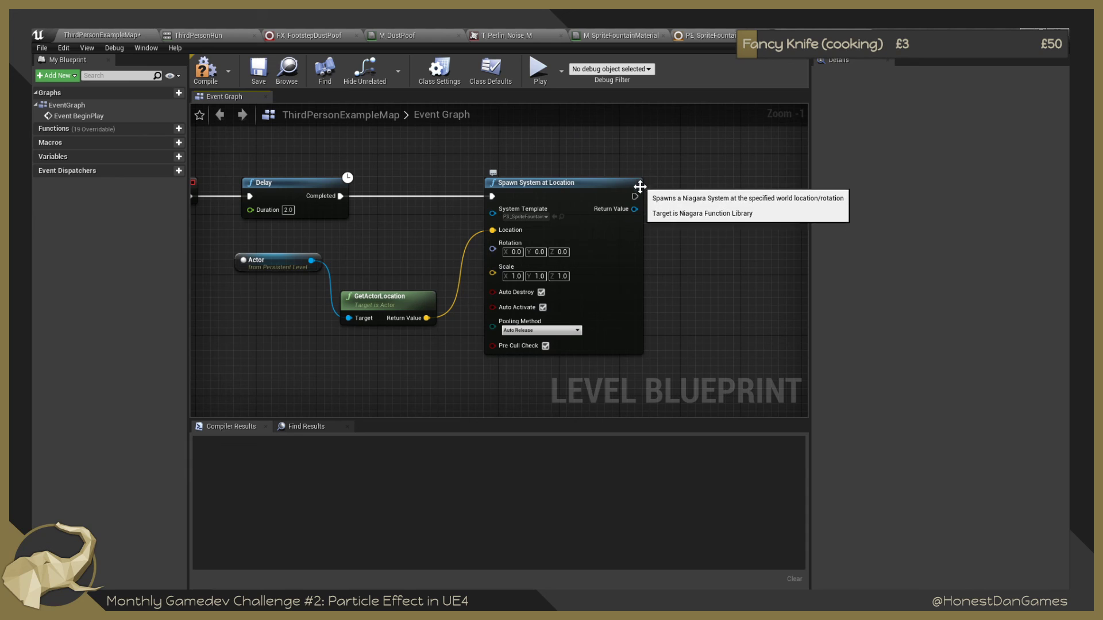
{"action": "left_click_drag", "start_coordinate": [634, 196], "coordinate": [247, 229]}
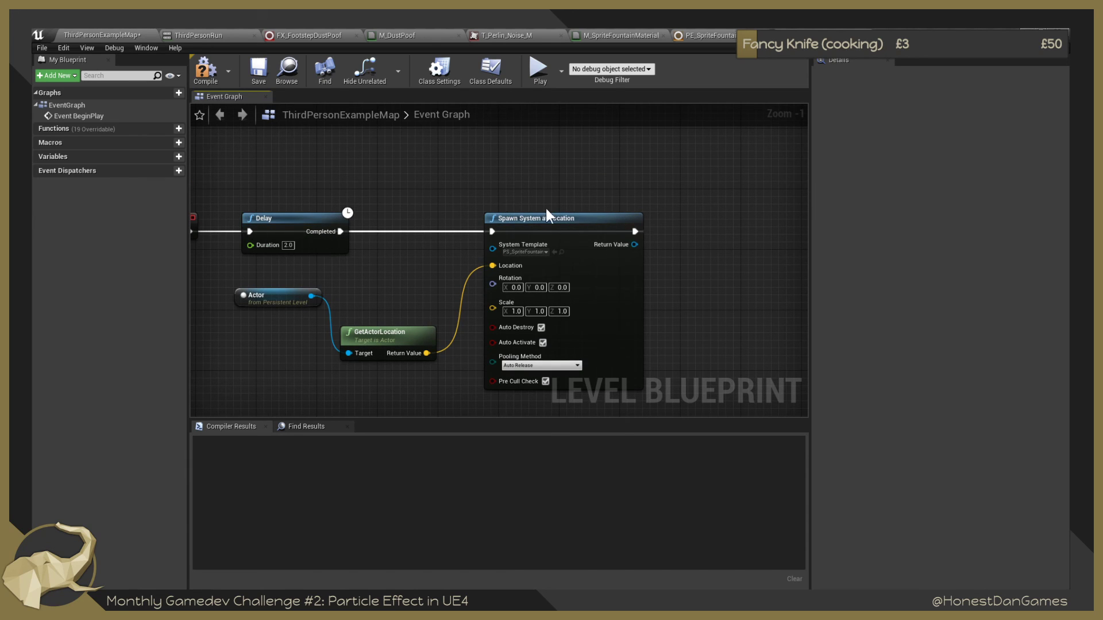
Route the loop-back wire above the nodes with a reroute point and reconnect Delay to the spawn node.
{"action": "double_click", "coordinate": [416, 231]}
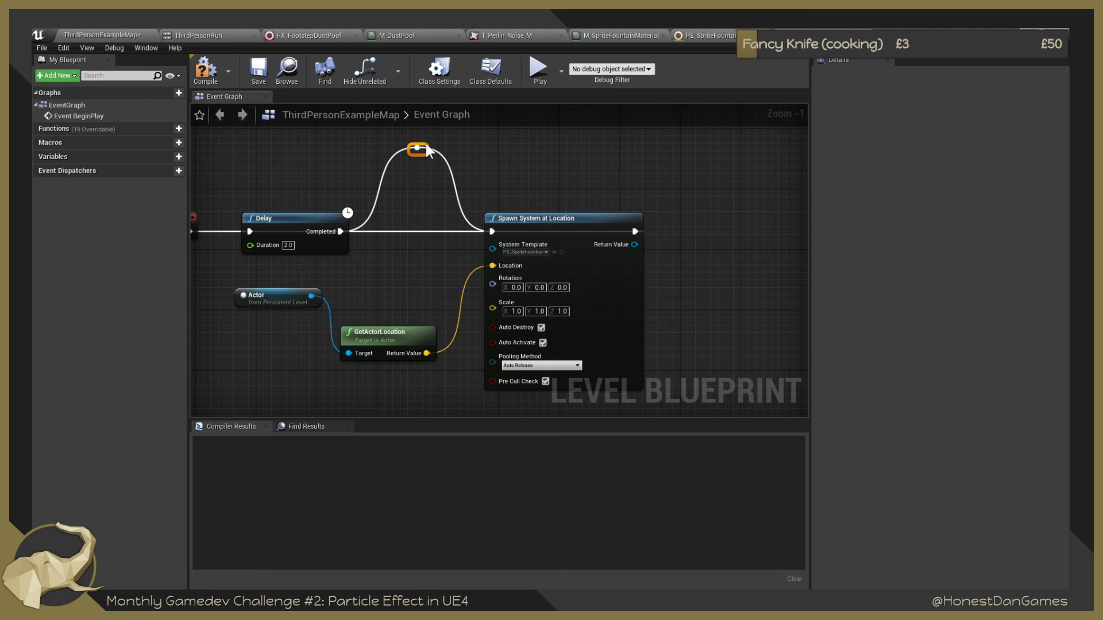
{"action": "double_click", "coordinate": [414, 231]}
{"action": "left_click_drag", "start_coordinate": [422, 231], "coordinate": [417, 148]}
{"action": "key", "text": "Delete"}
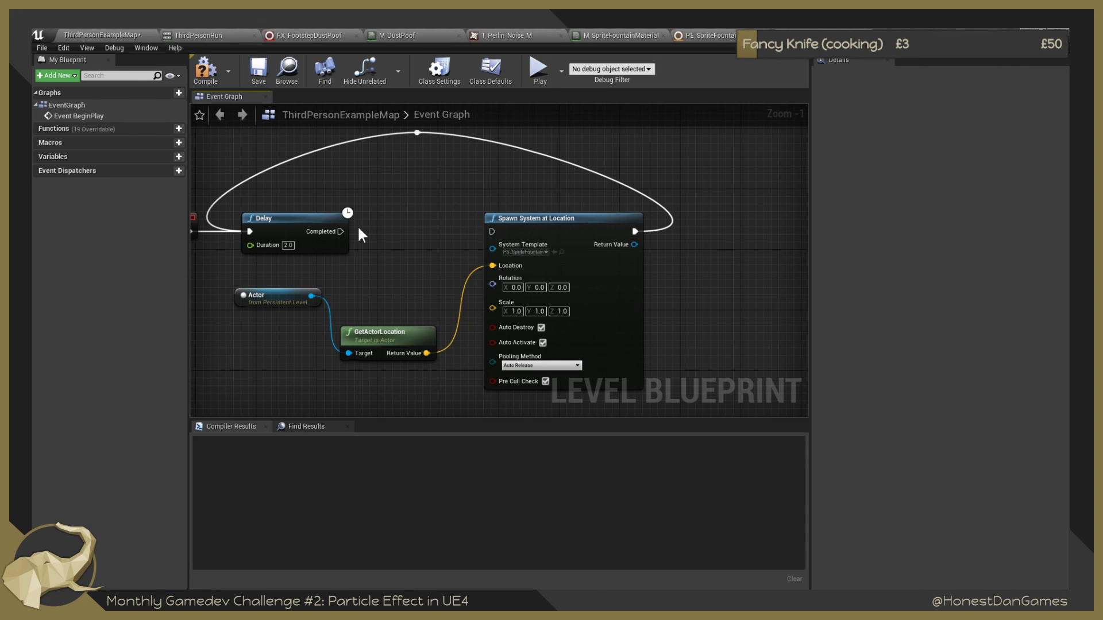
{"action": "left_click_drag", "start_coordinate": [340, 232], "coordinate": [494, 232]}
{"action": "scroll", "coordinate": [412, 214], "scroll_direction": "down", "scroll_amount": 4}
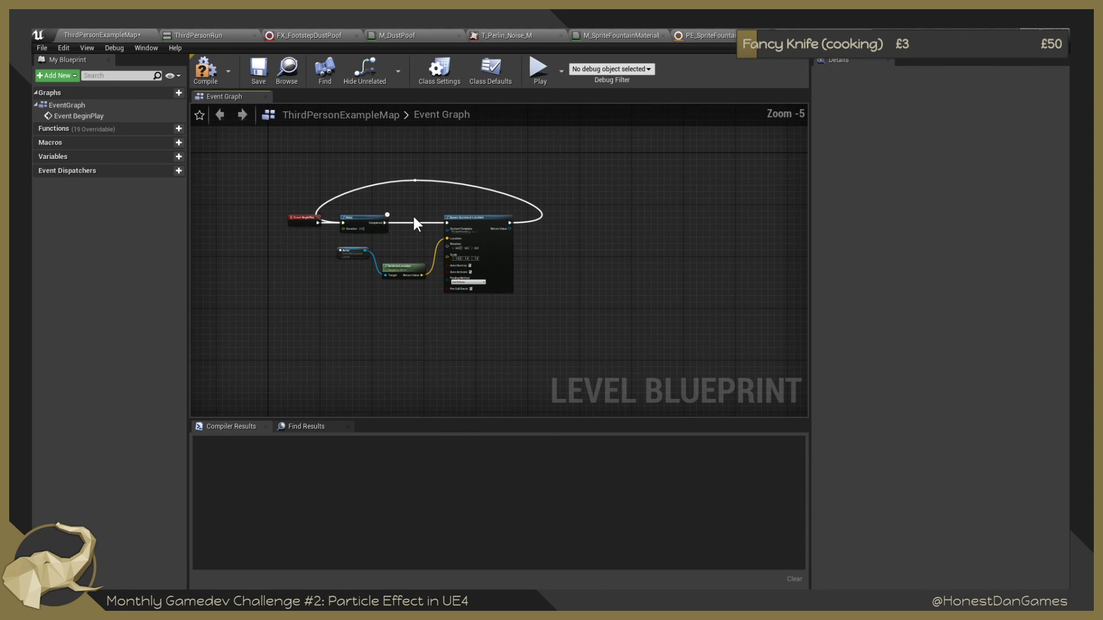
{"action": "scroll", "coordinate": [368, 190], "scroll_direction": "up", "scroll_amount": 3}
Reposition Event BeginPlay, compile the Level Blueprint and start playing the level.
{"action": "left_click_drag", "start_coordinate": [236, 236], "coordinate": [470, 246]}
{"action": "right_click_drag", "start_coordinate": [533, 332], "coordinate": [322, 280]}
{"action": "scroll", "coordinate": [298, 309], "scroll_direction": "down", "scroll_amount": 1}
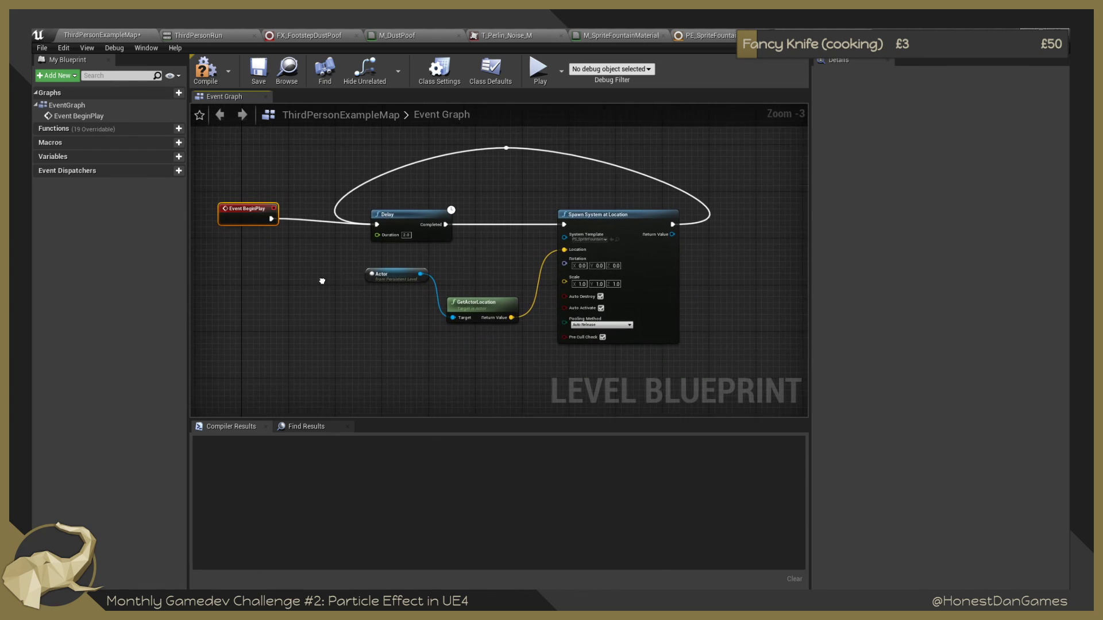
{"action": "left_click", "coordinate": [206, 70]}
{"action": "left_click", "coordinate": [538, 69]}
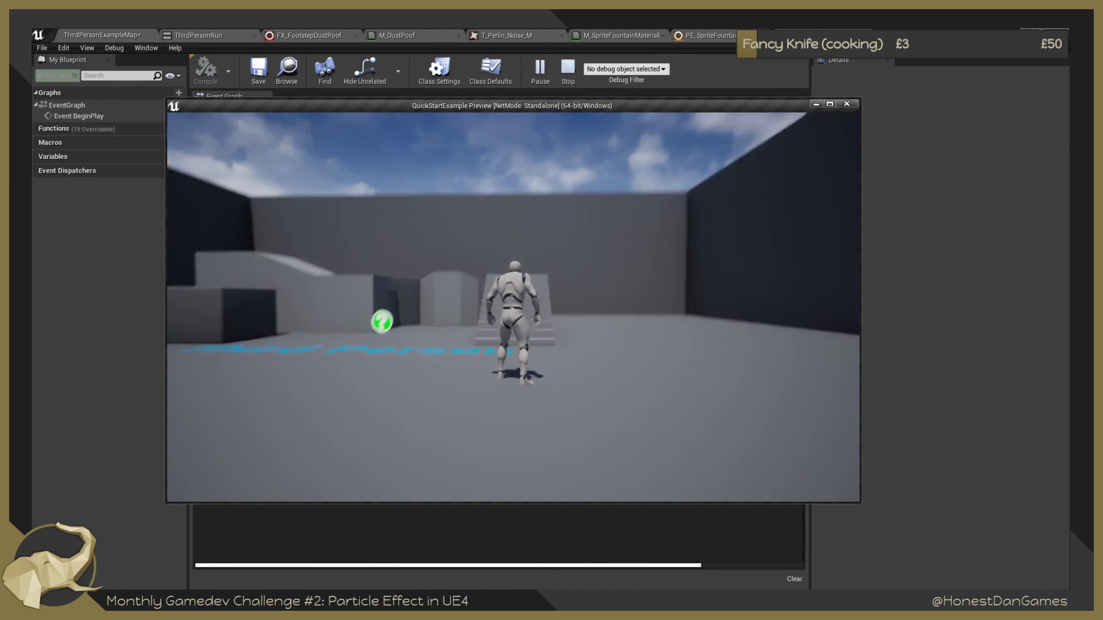
Run the character around the arena and jump it up onto the raised blocks.
{"action": "key", "text": "w"}
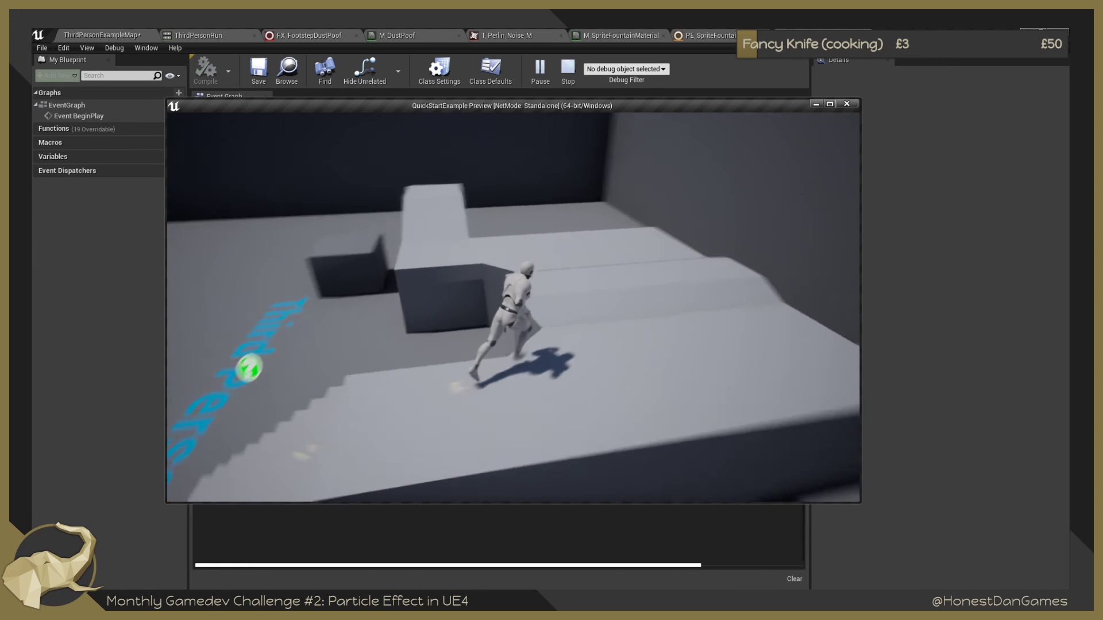
{"action": "key", "text": "w"}
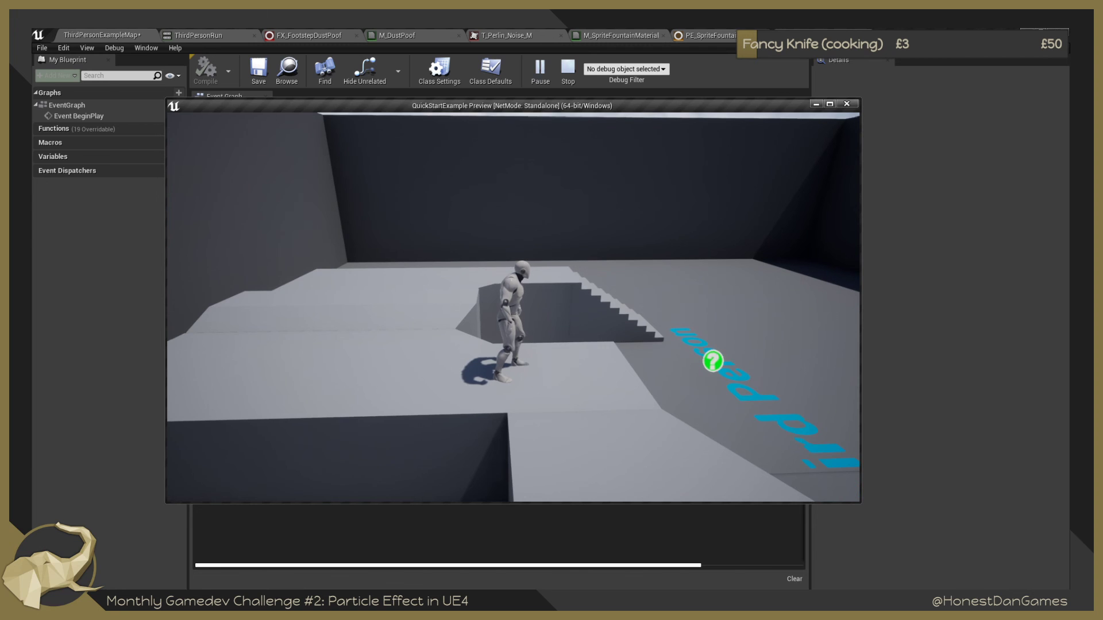
{"action": "key", "text": "w"}
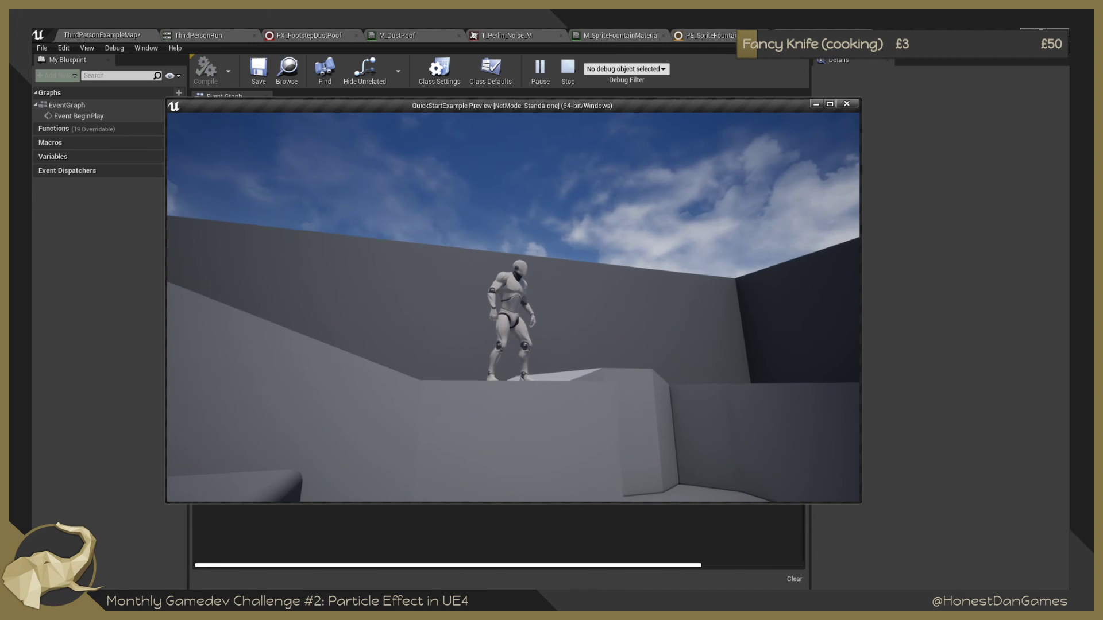
{"action": "key", "text": "w"}
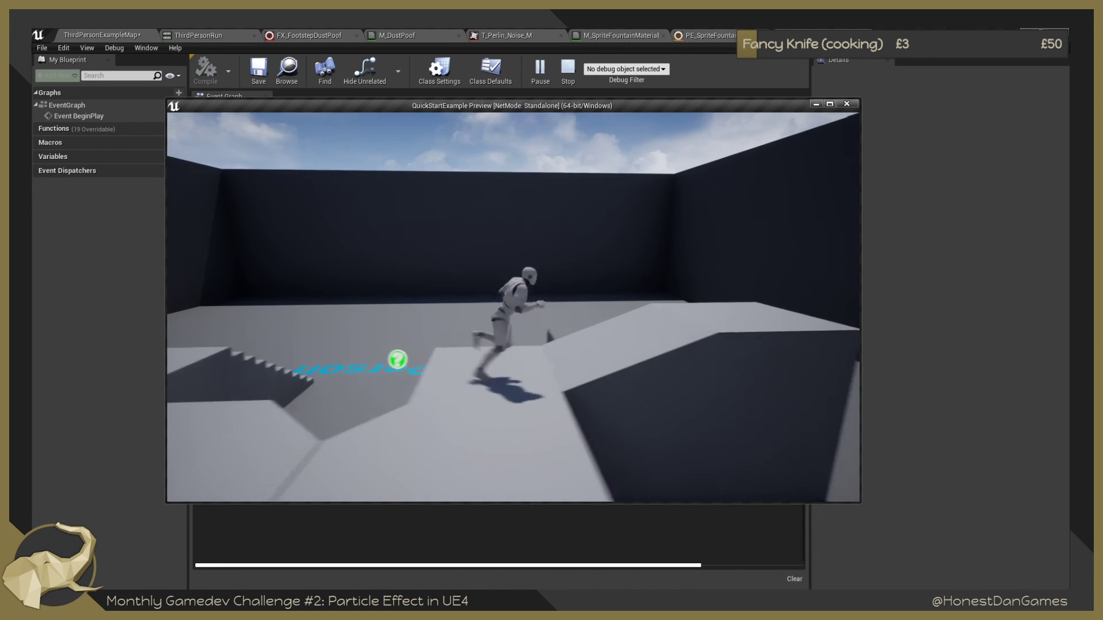
{"action": "key", "text": "w"}
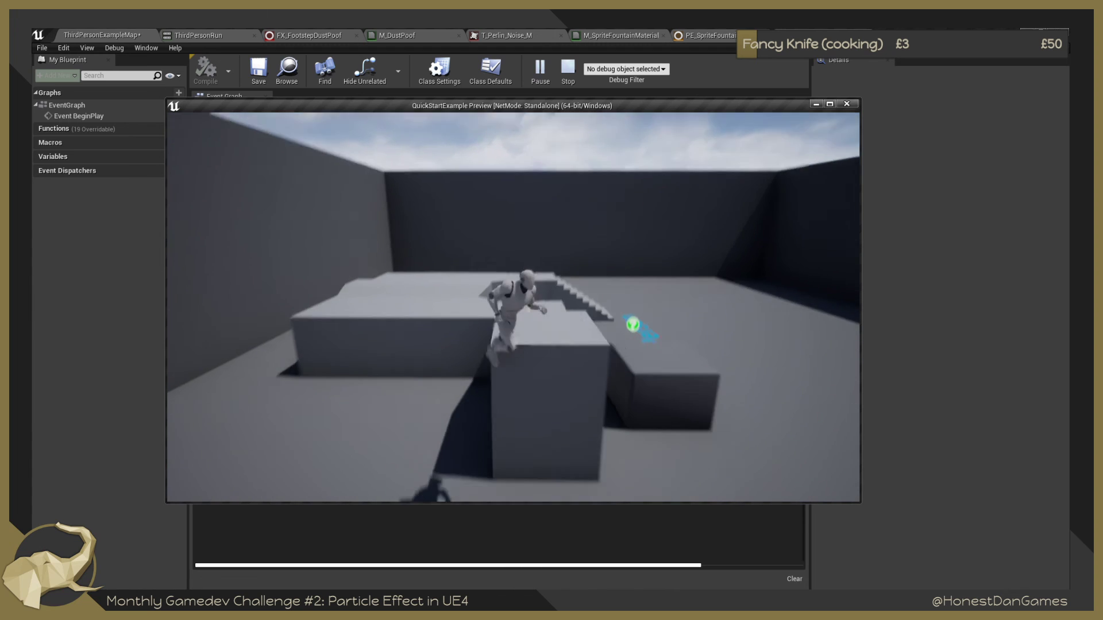
{"action": "key", "text": "w"}
{"action": "key", "text": "space"}
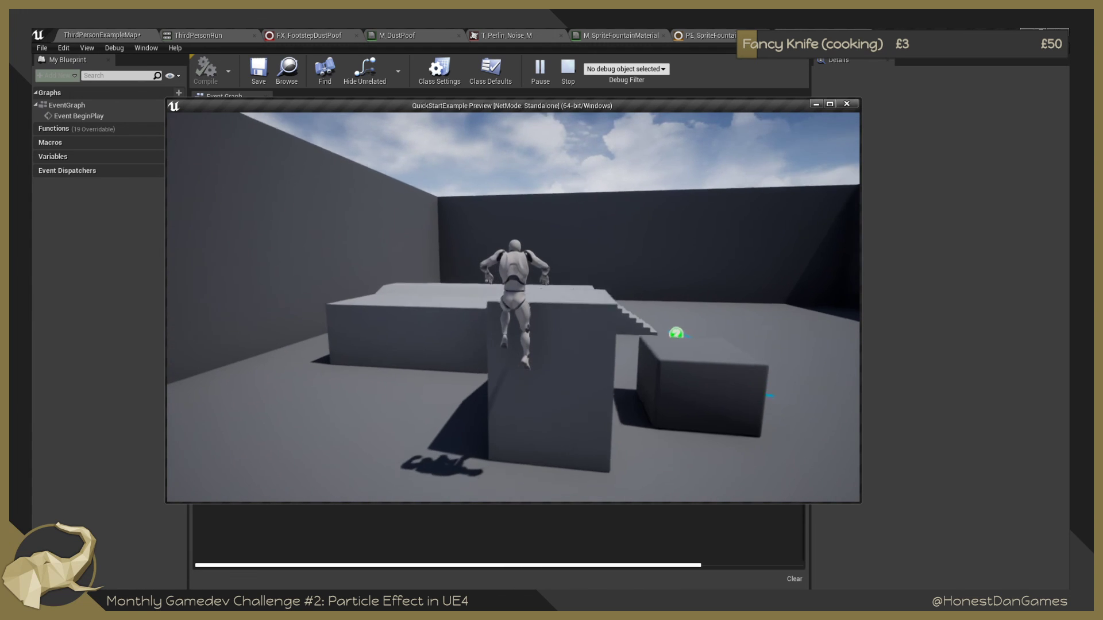
{"action": "key", "text": "w"}
{"action": "key", "text": "space"}
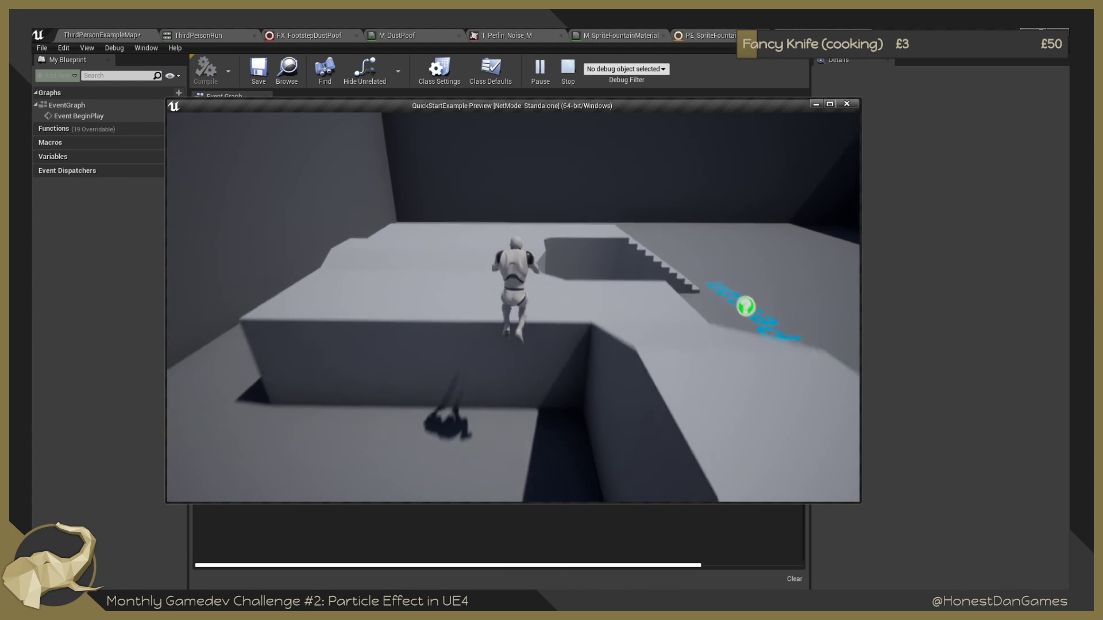
{"action": "key", "text": "w"}
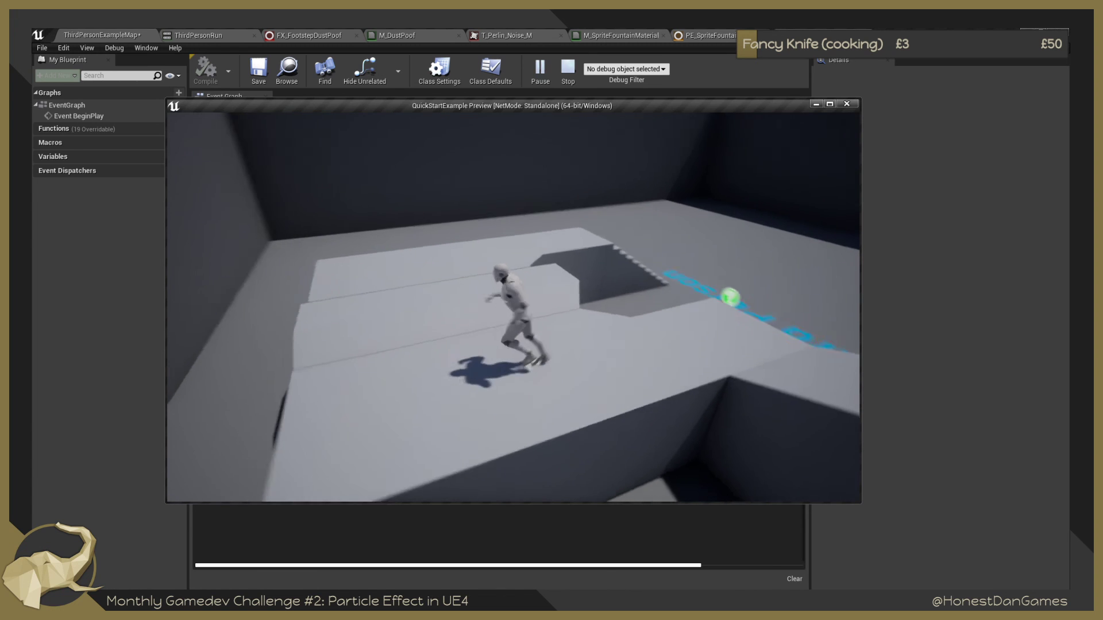
Keep running across the blocks toward the blue particle effect, then end play with Esc.
{"action": "key", "text": "w"}
{"action": "key", "text": "space"}
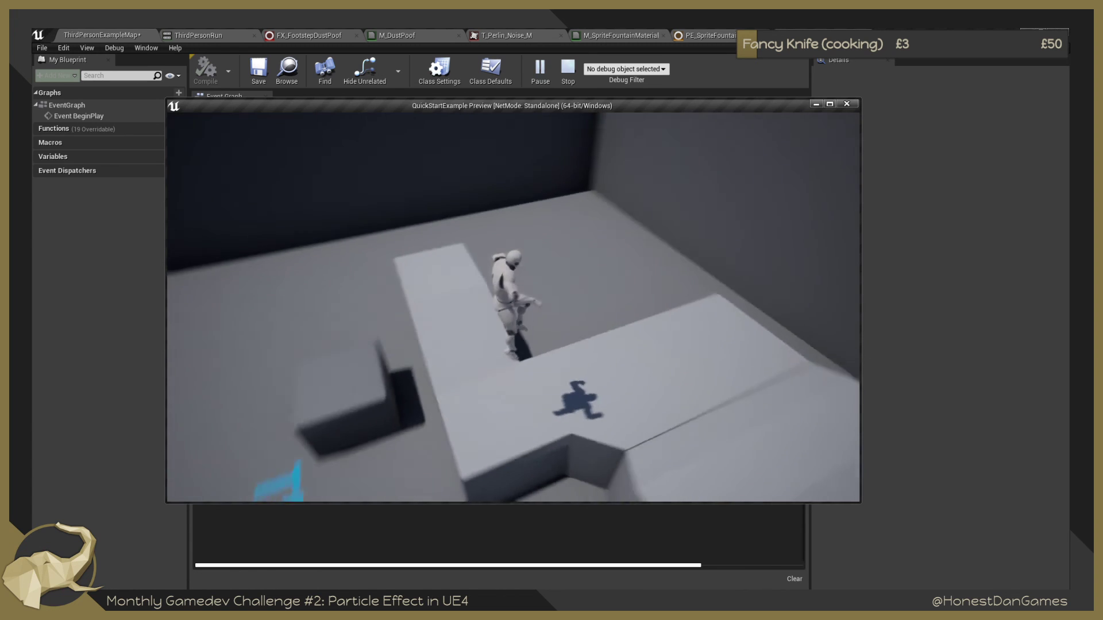
{"action": "key", "text": "w"}
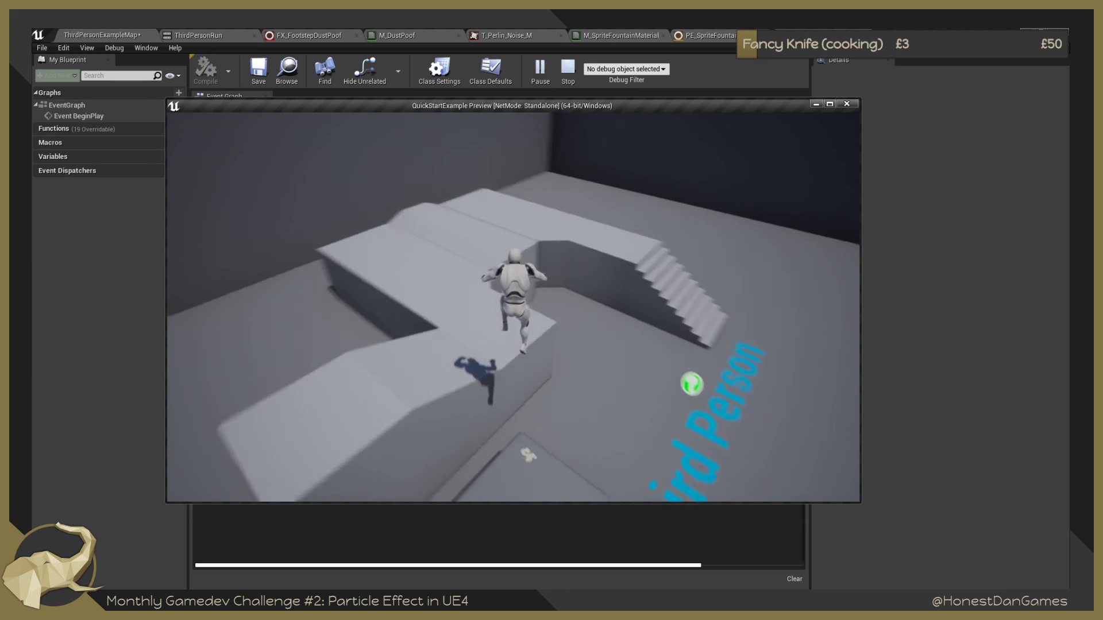
{"action": "key", "text": "w"}
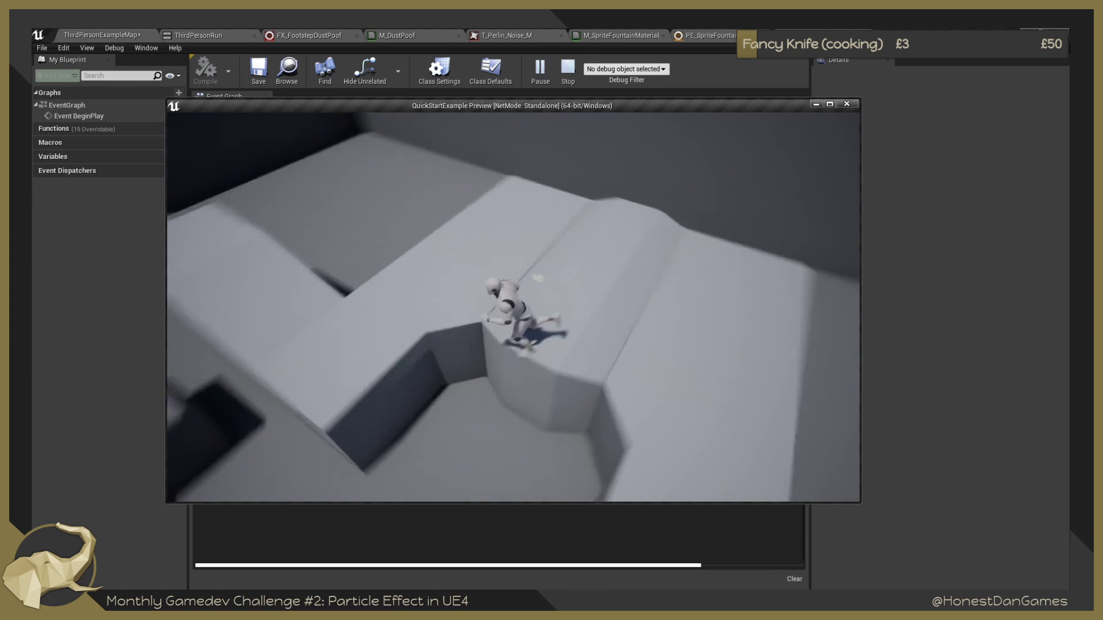
{"action": "key", "text": "w"}
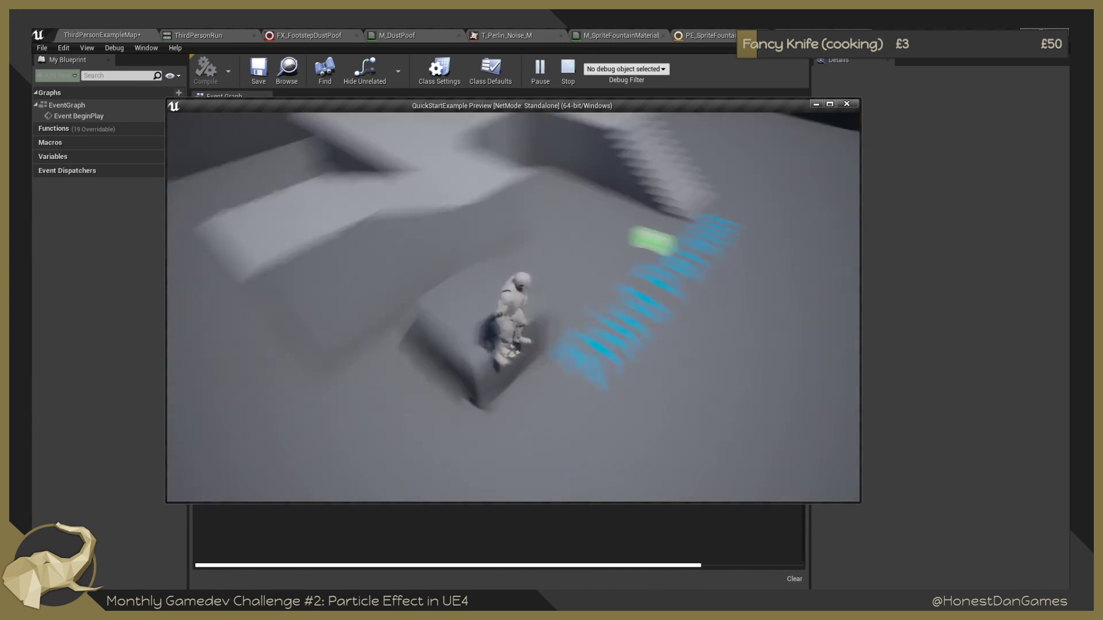
{"action": "key", "text": "w"}
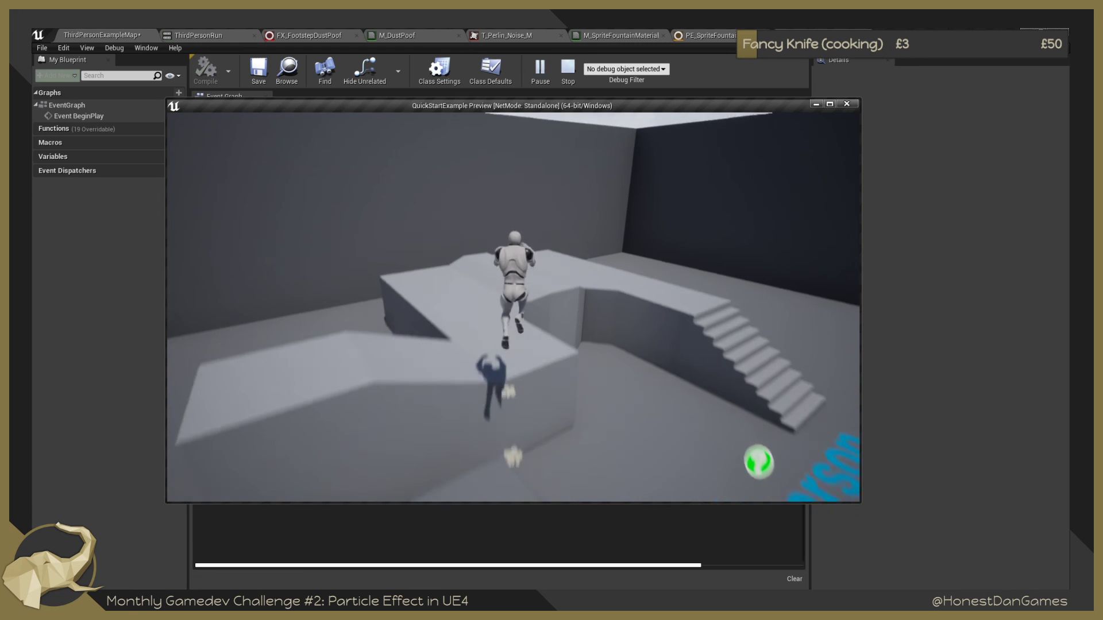
{"action": "key", "text": "w"}
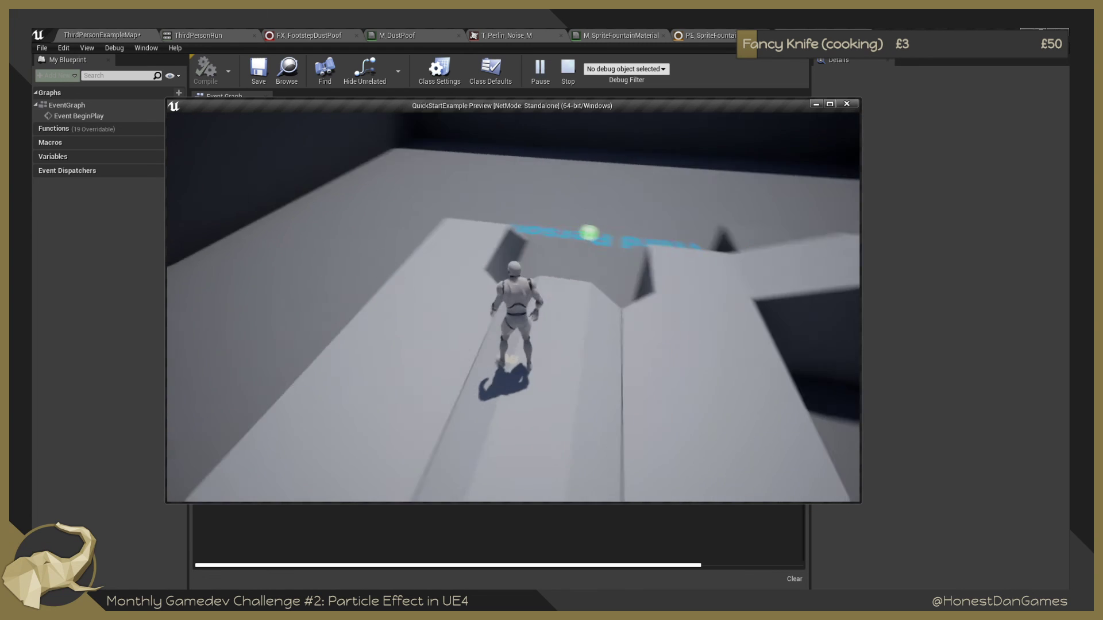
{"action": "key", "text": "w"}
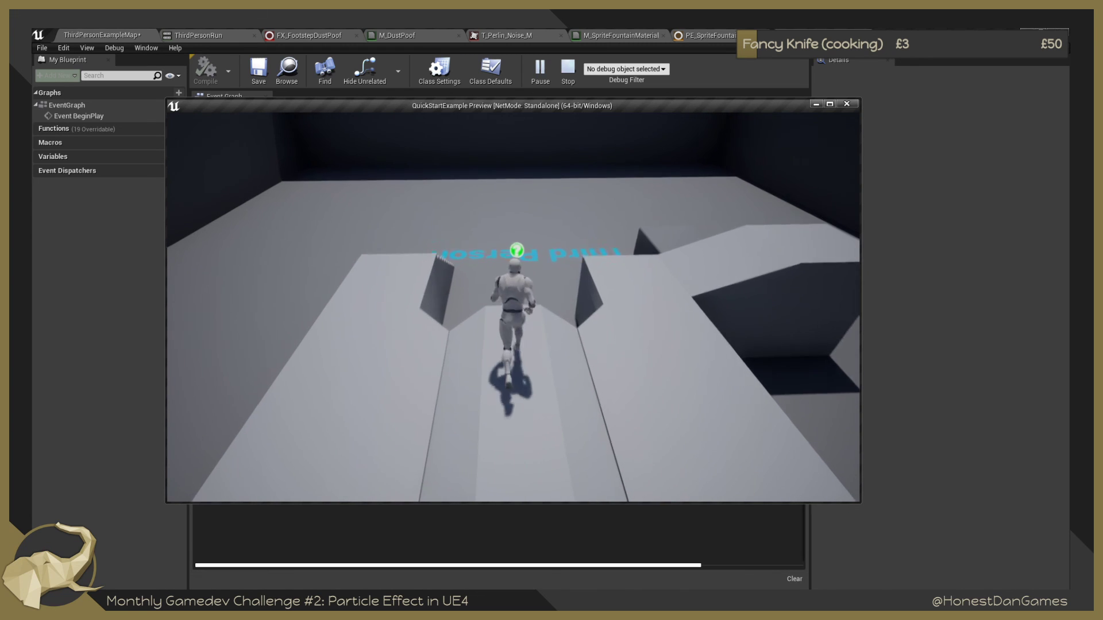
{"action": "key", "text": "Escape"}
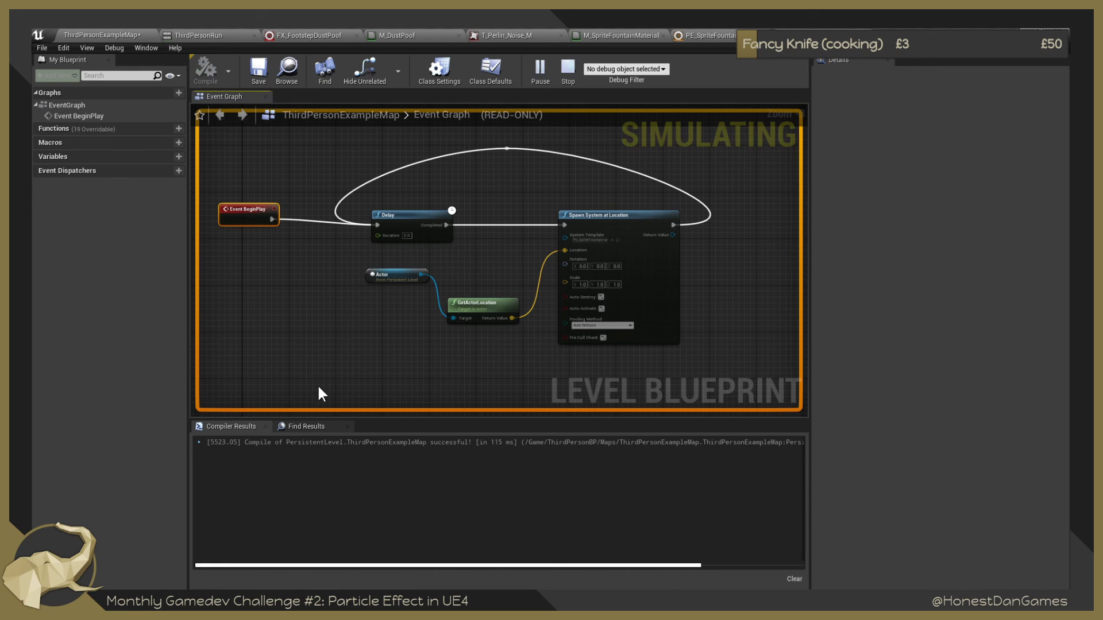
Box-select all the graph nodes, then deselect them and reframe the graph.
{"action": "scroll", "coordinate": [319, 391], "scroll_direction": "down", "scroll_amount": 1}
{"action": "scroll", "coordinate": [317, 387], "scroll_direction": "up", "scroll_amount": 2}
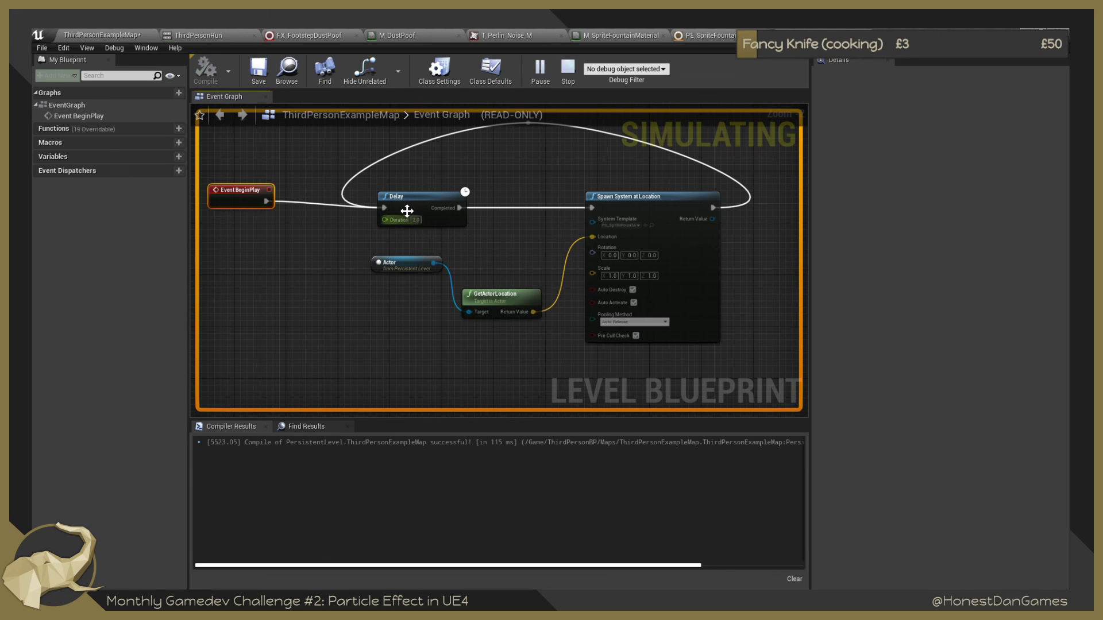
{"action": "left_click", "coordinate": [630, 196]}
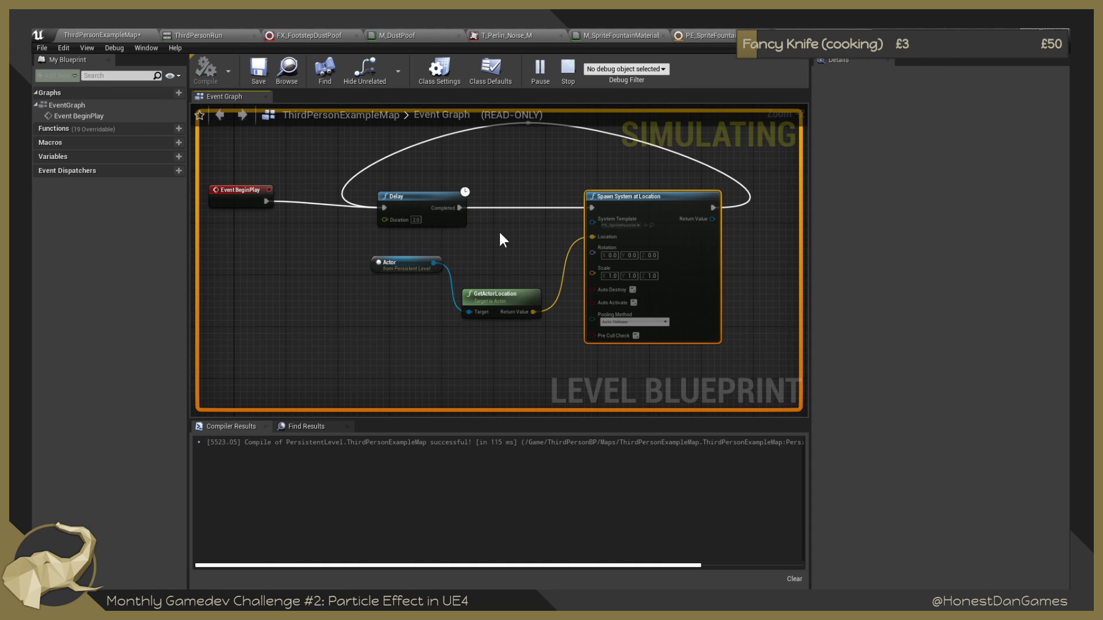
{"action": "right_click_drag", "start_coordinate": [502, 239], "coordinate": [472, 287]}
{"action": "left_click_drag", "start_coordinate": [302, 150], "coordinate": [710, 391]}
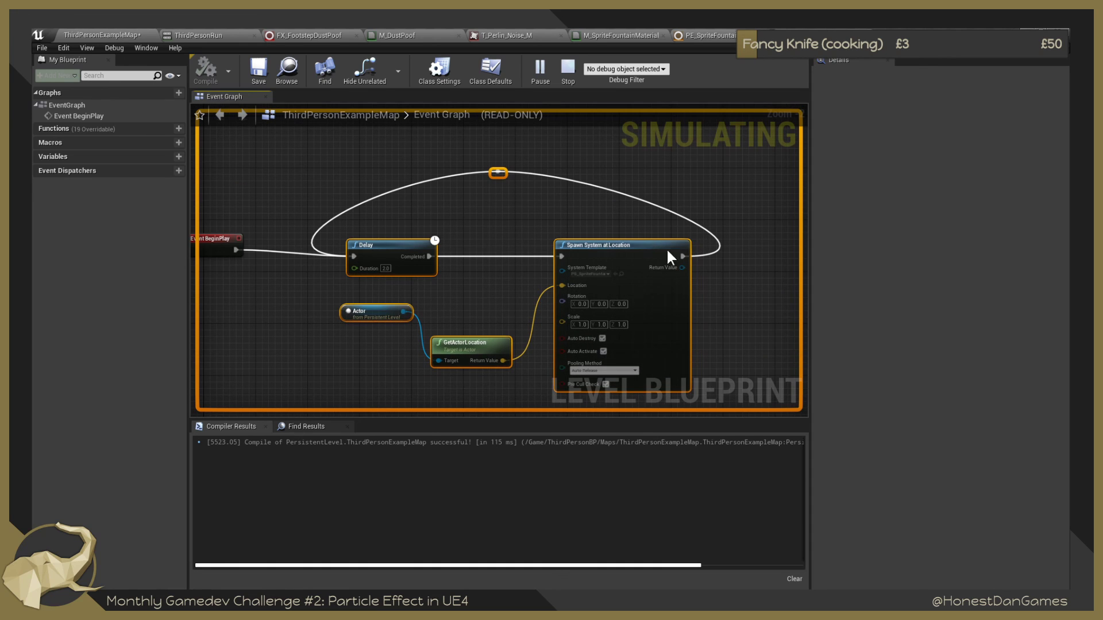
{"action": "left_click", "coordinate": [481, 295]}
{"action": "right_click_drag", "start_coordinate": [481, 294], "coordinate": [447, 235]}
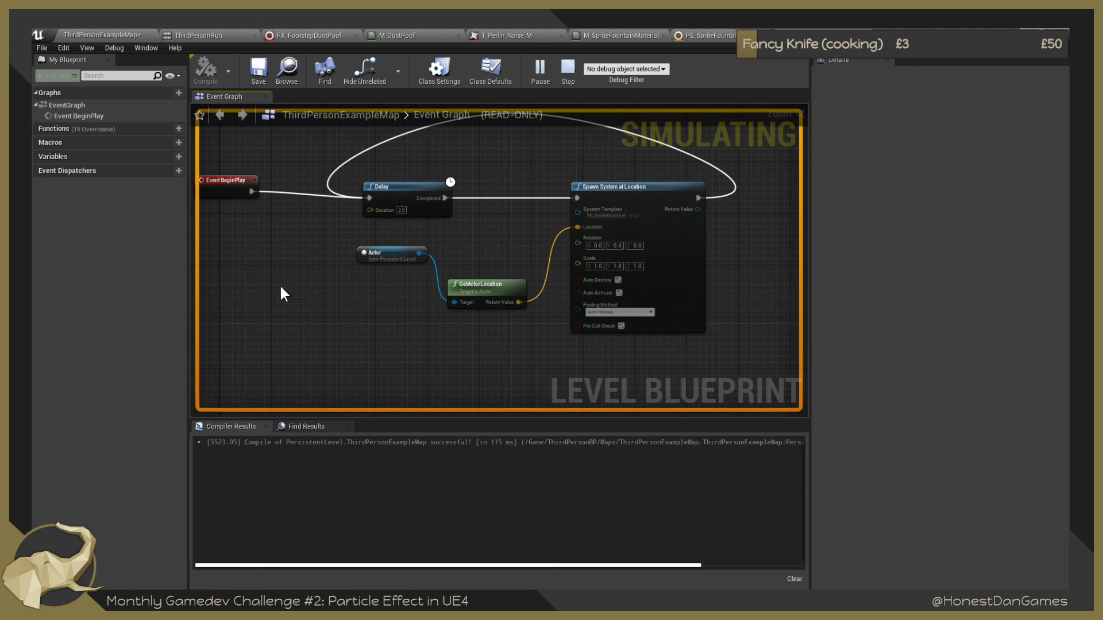
{"action": "right_click_drag", "start_coordinate": [305, 197], "coordinate": [347, 304]}
Stop the blueprint simulation and dismiss an 'Update' action search without adding a node.
{"action": "left_click", "coordinate": [572, 67]}
{"action": "right_click_drag", "start_coordinate": [339, 343], "coordinate": [381, 228]}
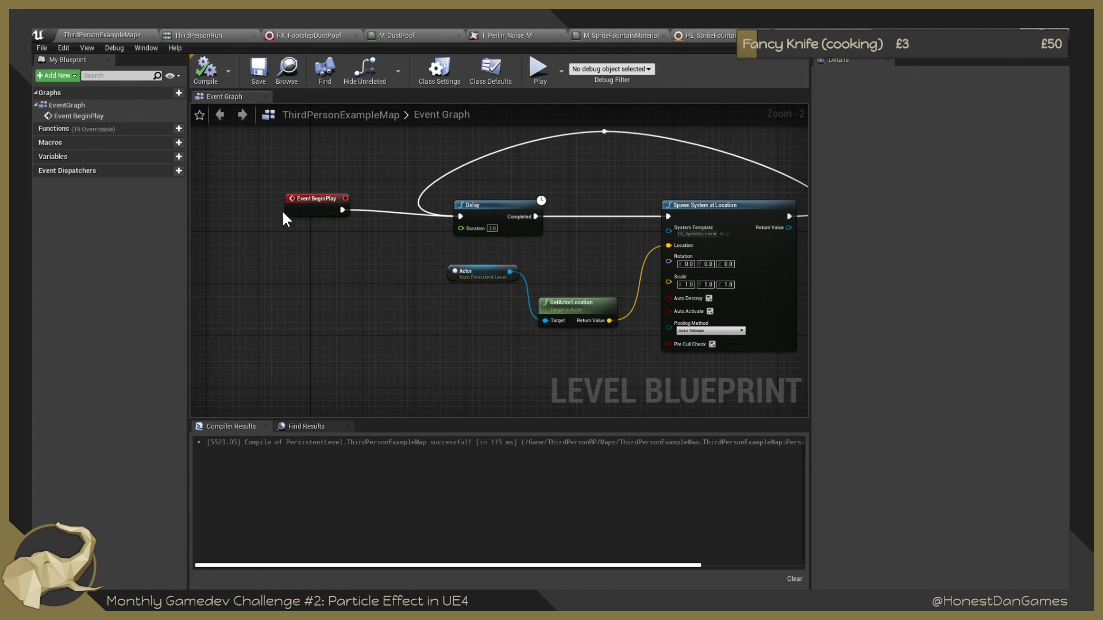
{"action": "right_click", "coordinate": [280, 268]}
{"action": "type", "text": "Update"}
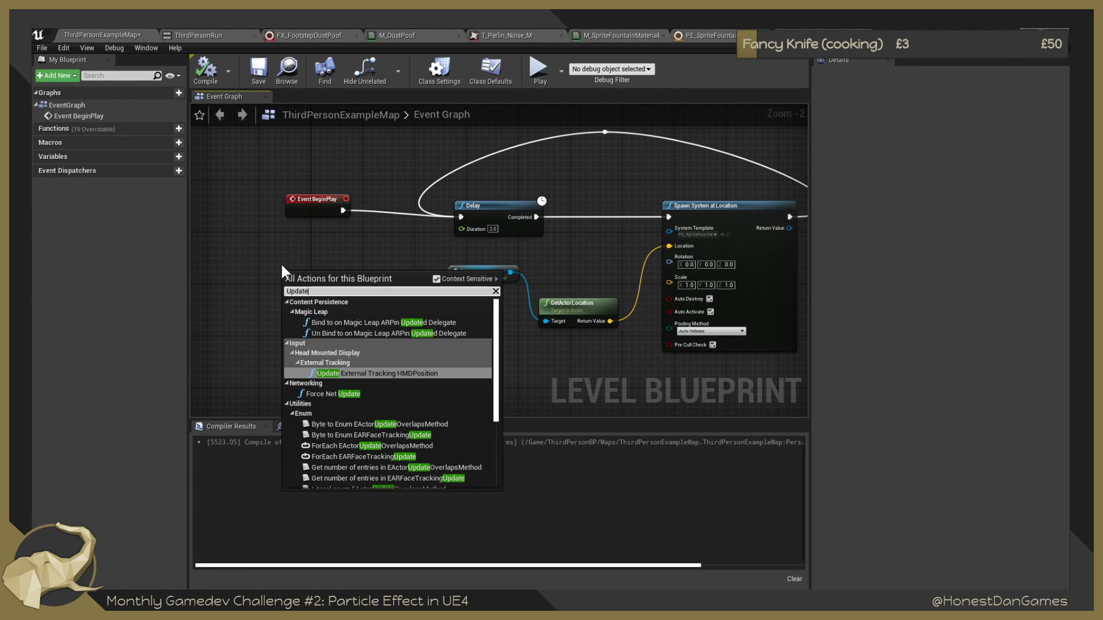
{"action": "key", "text": "Escape"}
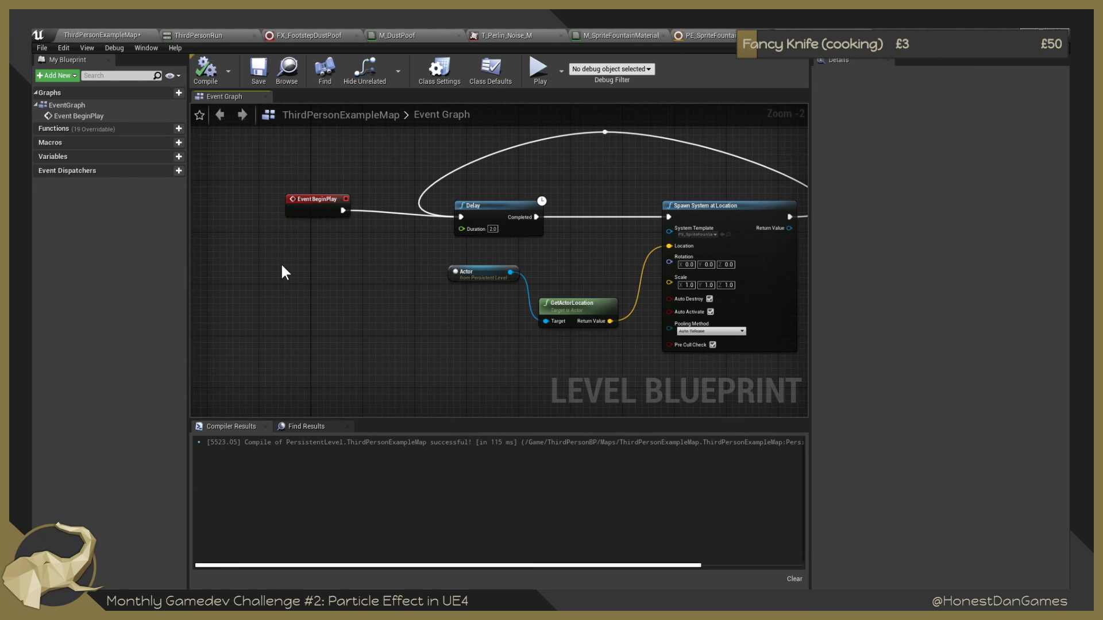
{"action": "scroll", "coordinate": [351, 284], "scroll_direction": "down", "scroll_amount": 2}
{"action": "right_click_drag", "start_coordinate": [369, 305], "coordinate": [373, 330]}
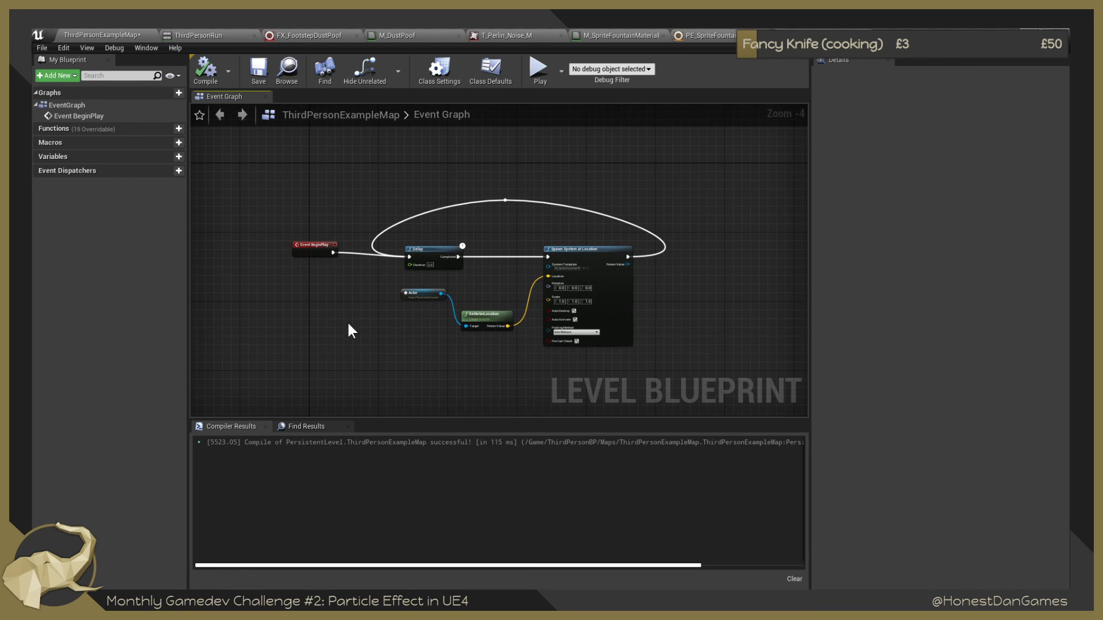
{"action": "scroll", "coordinate": [307, 319], "scroll_direction": "up", "scroll_amount": 1}
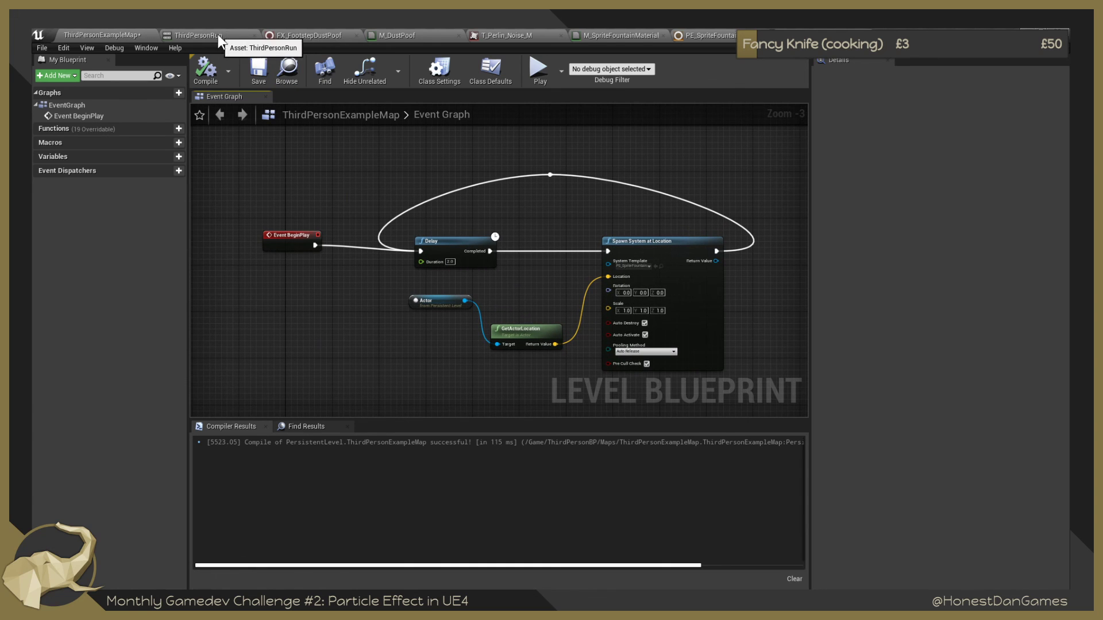
Return to the ThirdPersonExampleMap level, select the arena Floor and rotate the view.
{"action": "left_click", "coordinate": [127, 35]}
{"action": "left_click", "coordinate": [463, 323]}
{"action": "right_click_drag", "start_coordinate": [463, 323], "coordinate": [396, 313]}
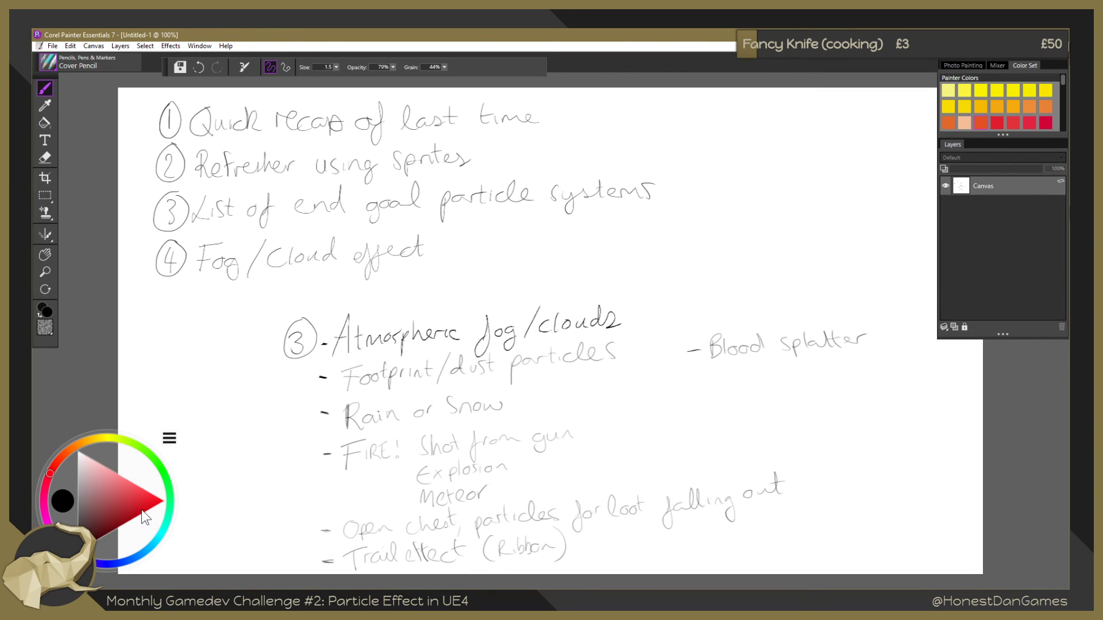
Tick plan items 1 and 2 in green, then switch back to the Unreal level editor.
{"action": "left_click", "coordinate": [159, 465]}
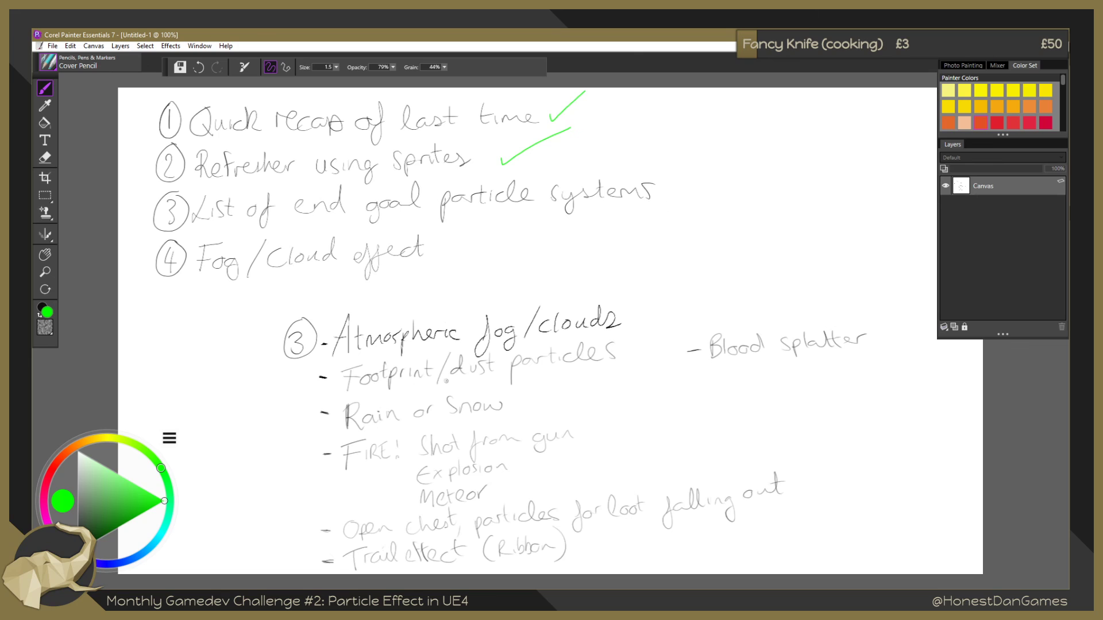
{"action": "left_click_drag", "start_coordinate": [661, 201], "coordinate": [680, 200]}
{"action": "key", "text": "alt+Tab"}
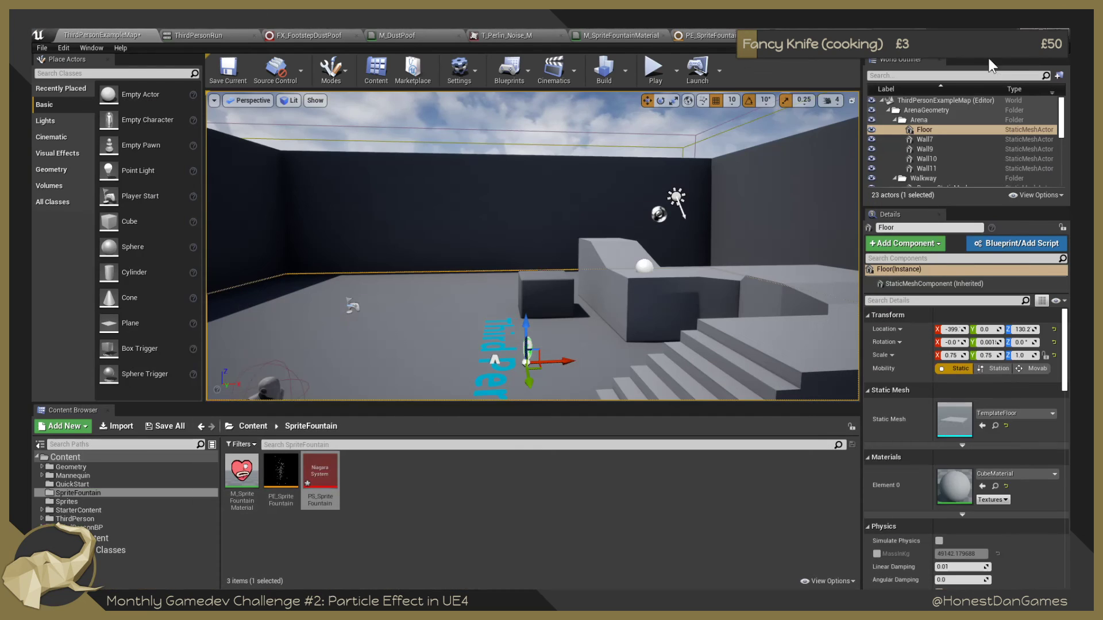